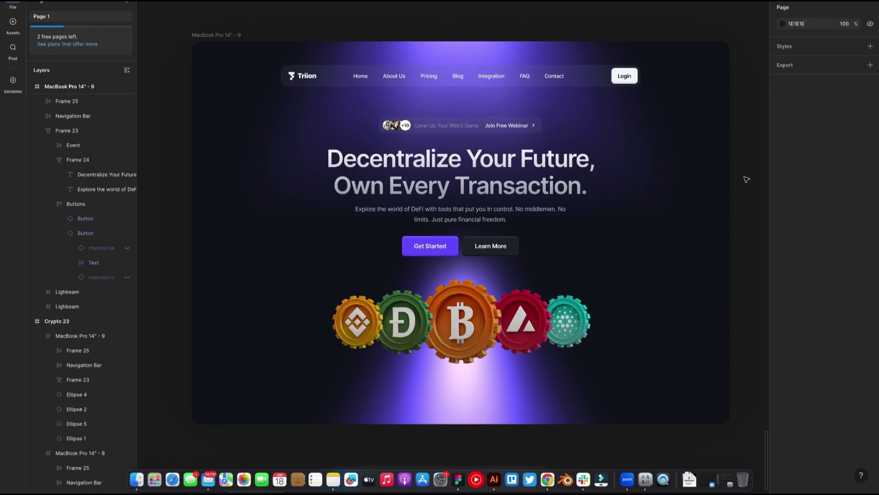
Copy the MacBook Pro 14" - 9 frame to the clipboard using the Figma to HTML with Framer plugin
left_click(210, 35)
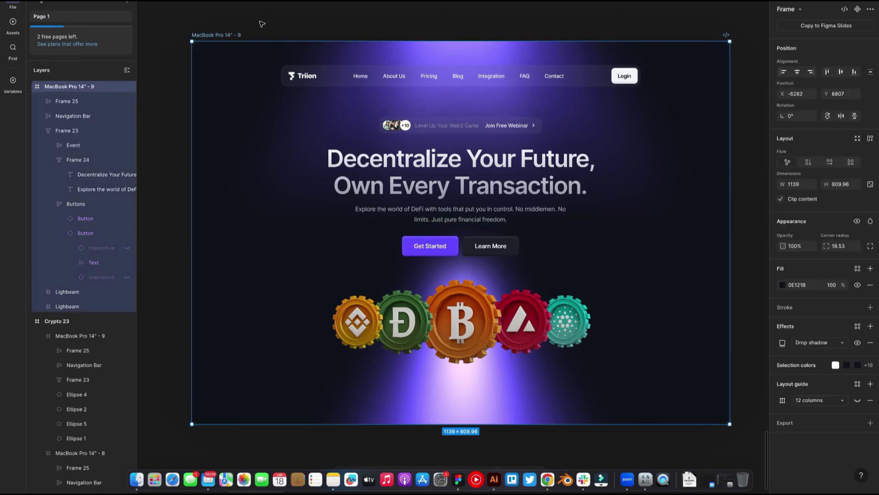
left_click(182, 60)
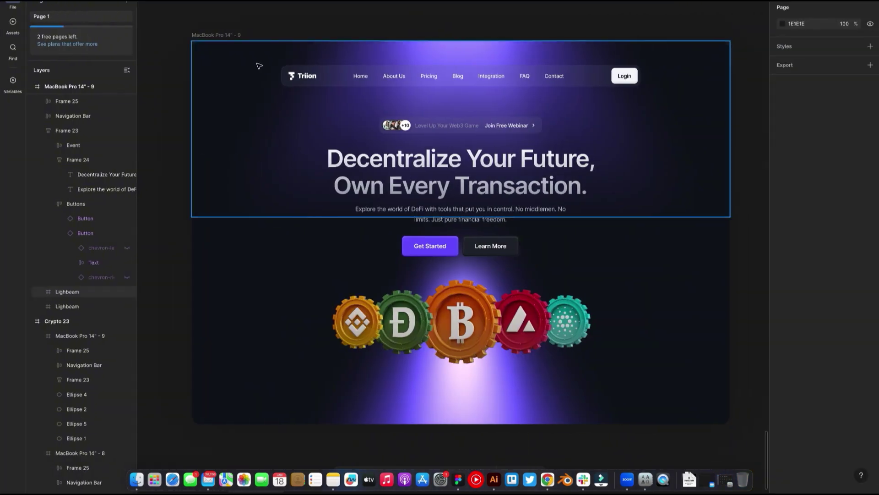
left_click(211, 36)
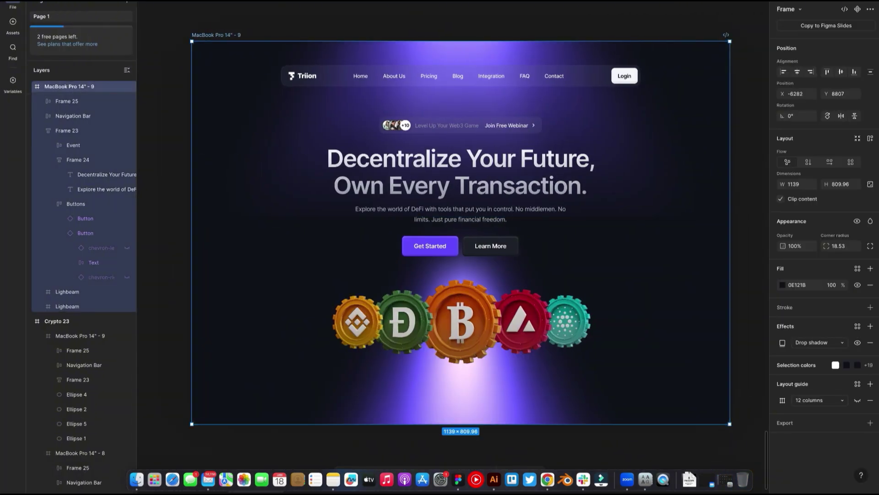
left_click(13, 4)
mouse_move(38, 97)
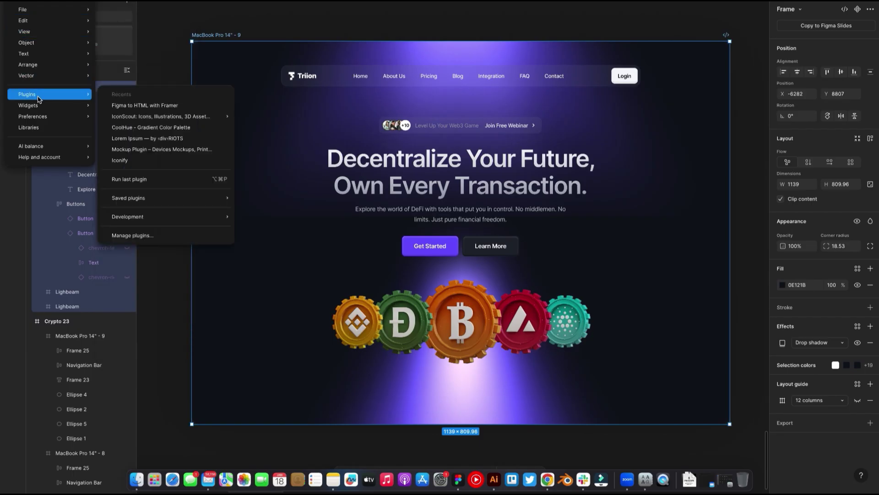
left_click(132, 107)
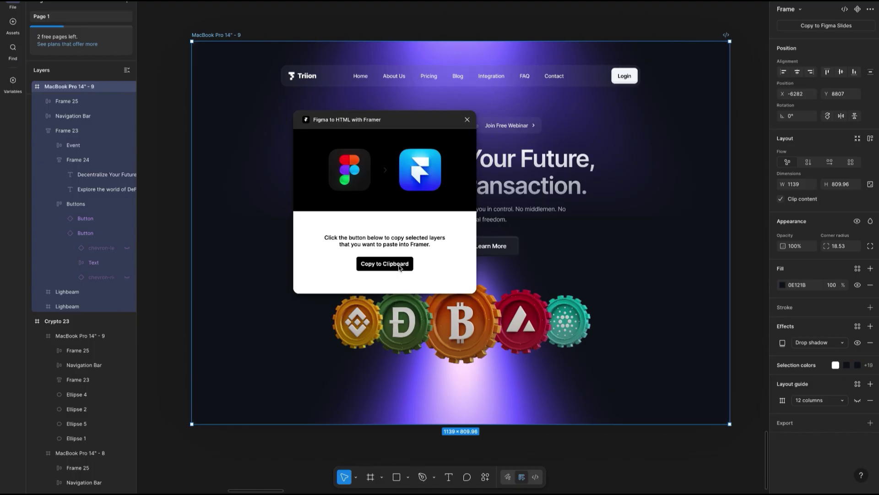
left_click(399, 265)
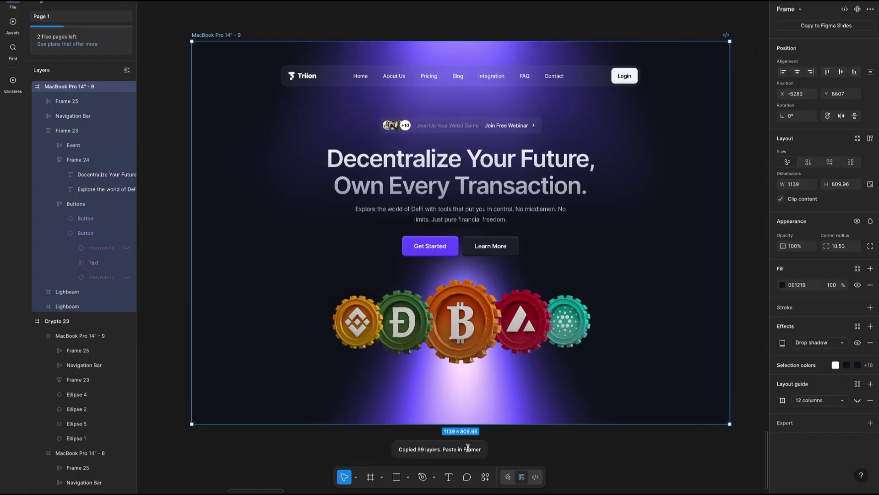
Switch to the Untitled Framer project and paste the clipboard contents onto the empty canvas beside the Desktop frame
key("ctrl+Up")
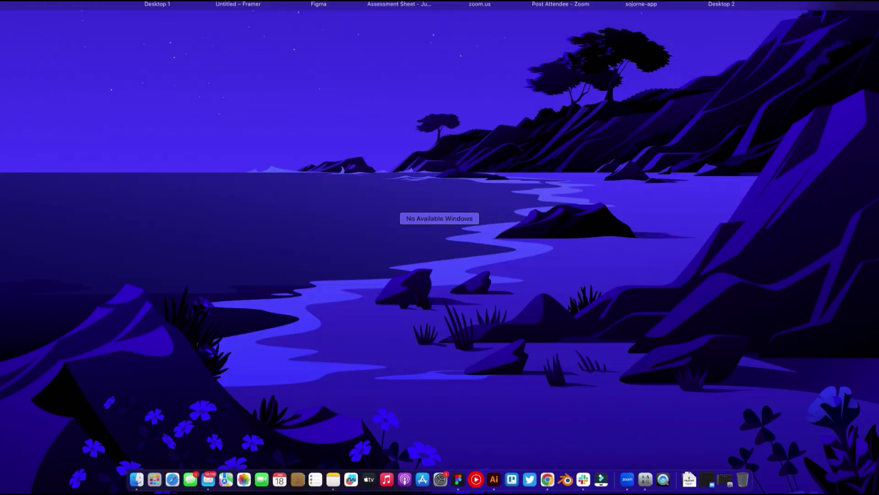
left_click(251, 3)
left_click_drag(228, 189, 394, 204)
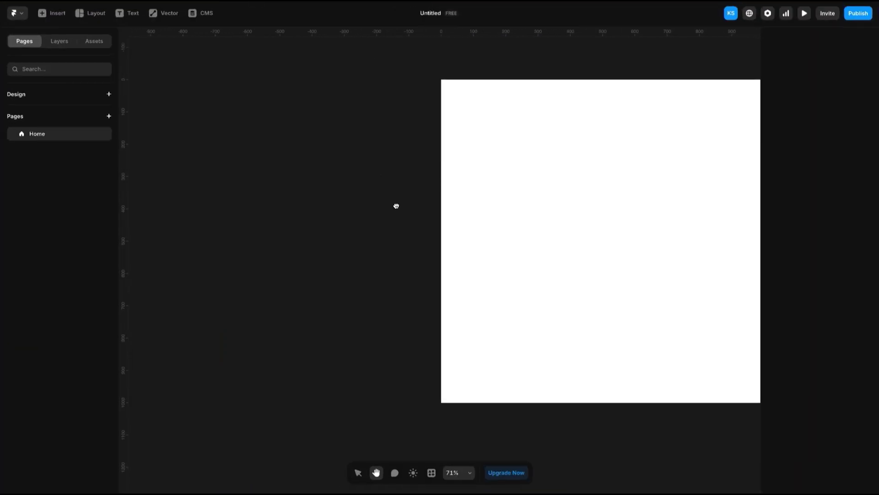
right_click(203, 155)
left_click(214, 163)
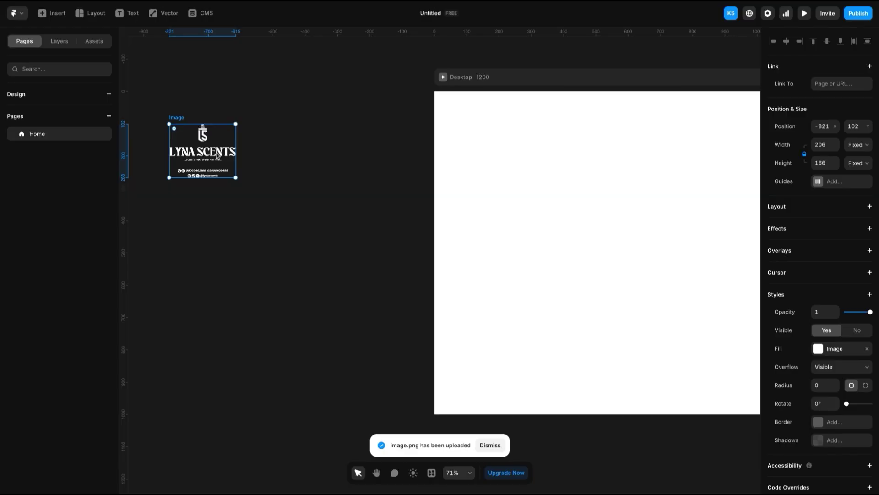
left_click_drag(217, 157, 253, 162)
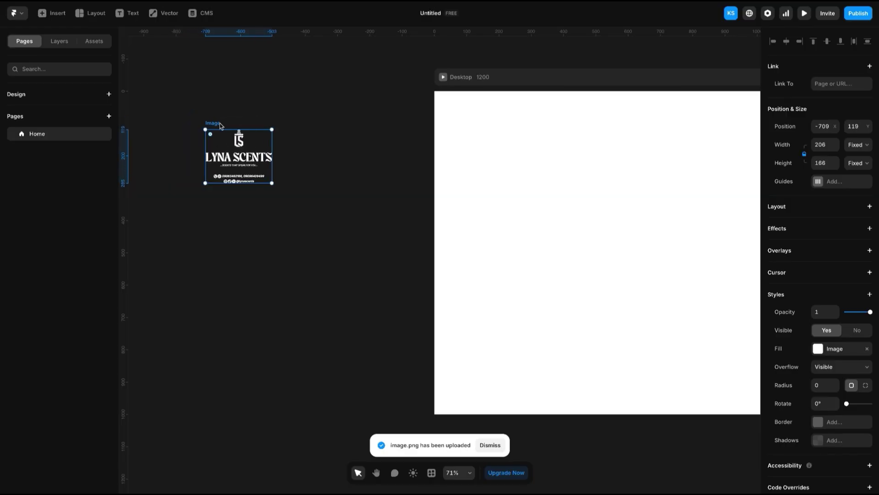
Delete the pasted image from the canvas and dismiss the upload notification
key("Delete")
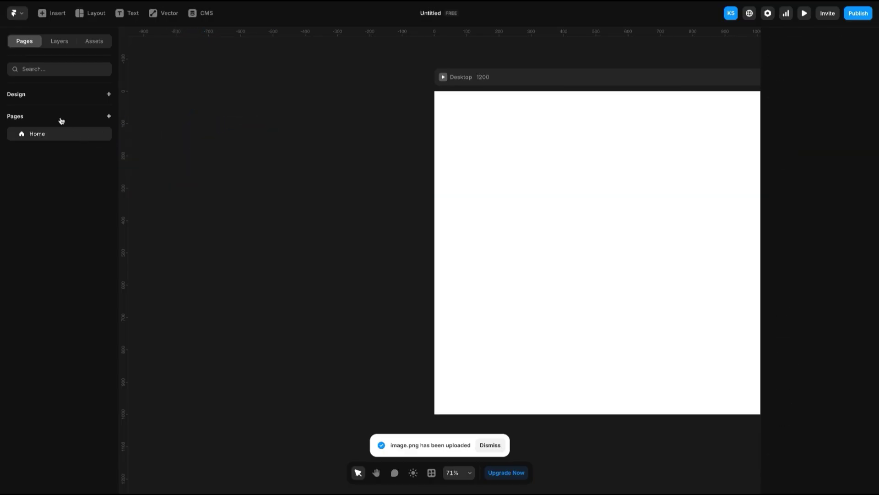
scroll(270, 249, "right", 3)
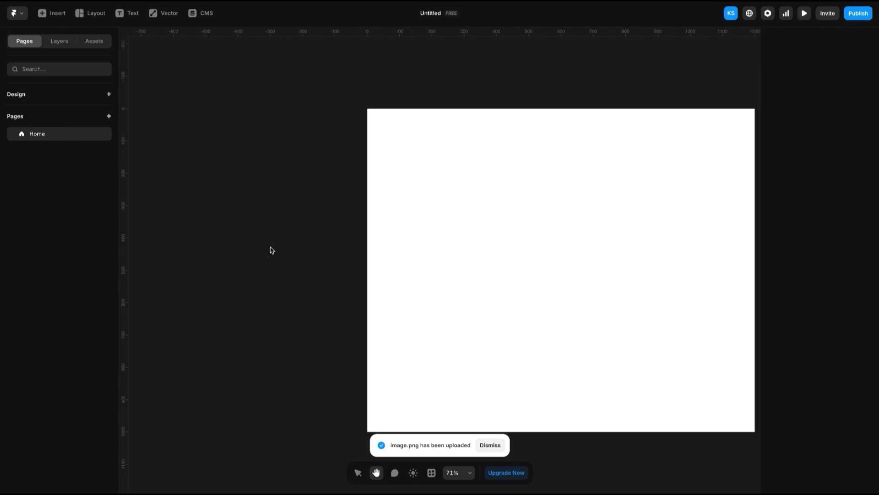
left_click(485, 445)
left_click(396, 282)
scroll(396, 282, "right", 3)
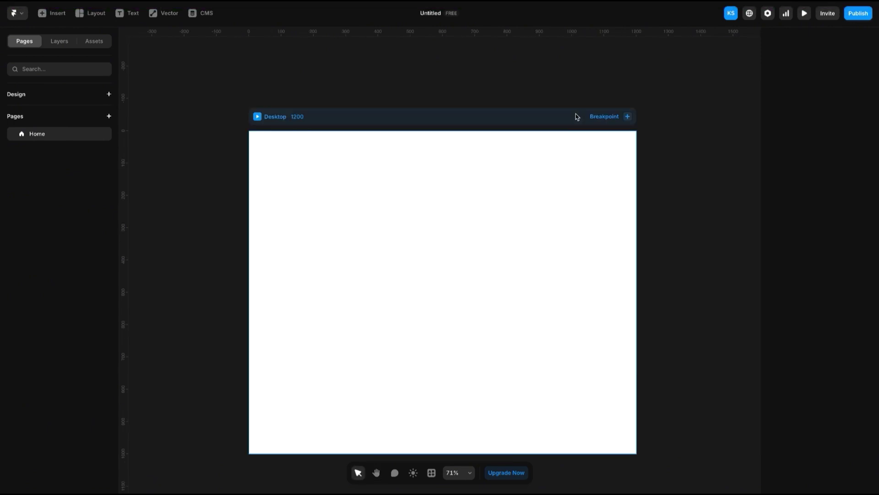
Switch back to Figma and copy the MacBook Pro 14" - 9 frame again with the Figma to HTML with Framer plugin
key("ctrl+Up")
left_click(319, 4)
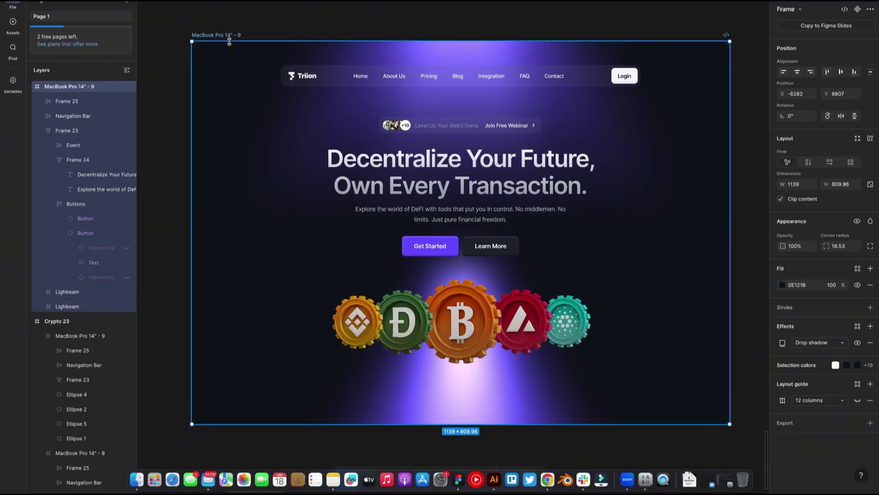
right_click(231, 39)
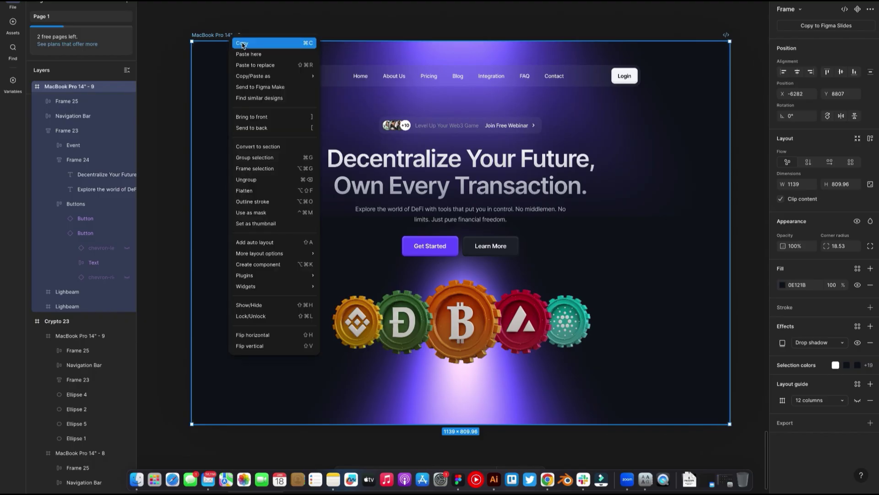
left_click(242, 43)
left_click(13, 3)
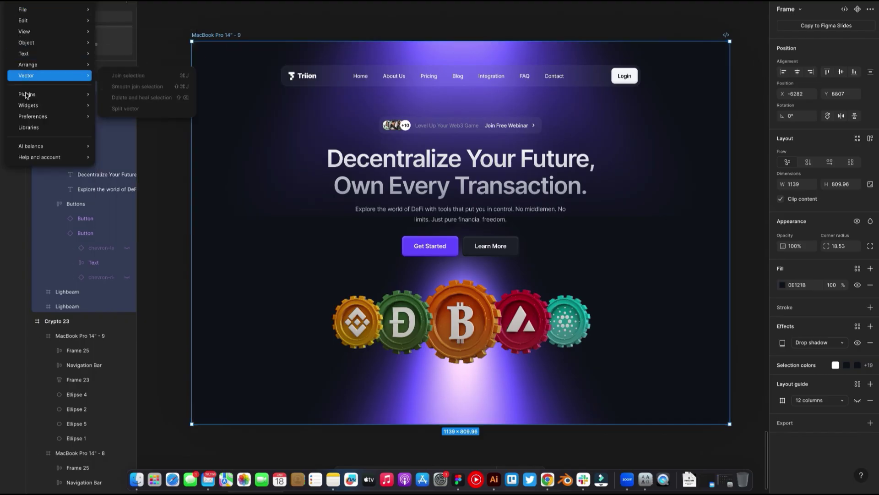
mouse_move(27, 95)
left_click(172, 106)
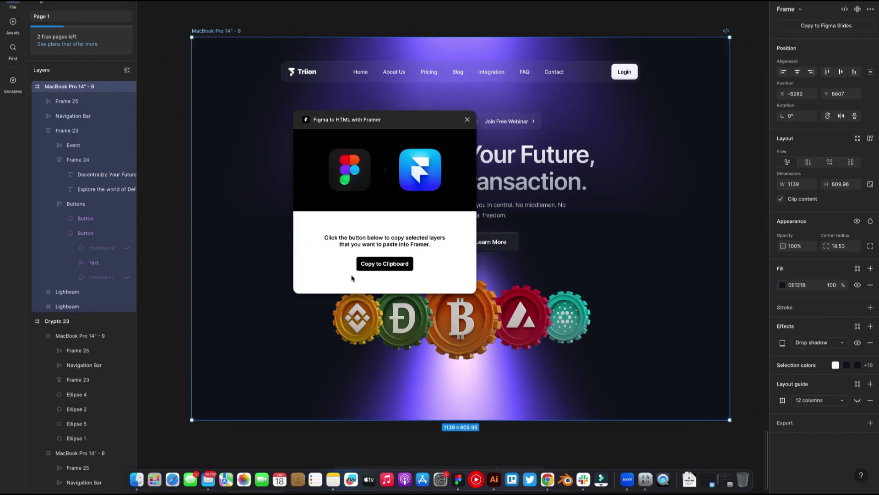
left_click(394, 268)
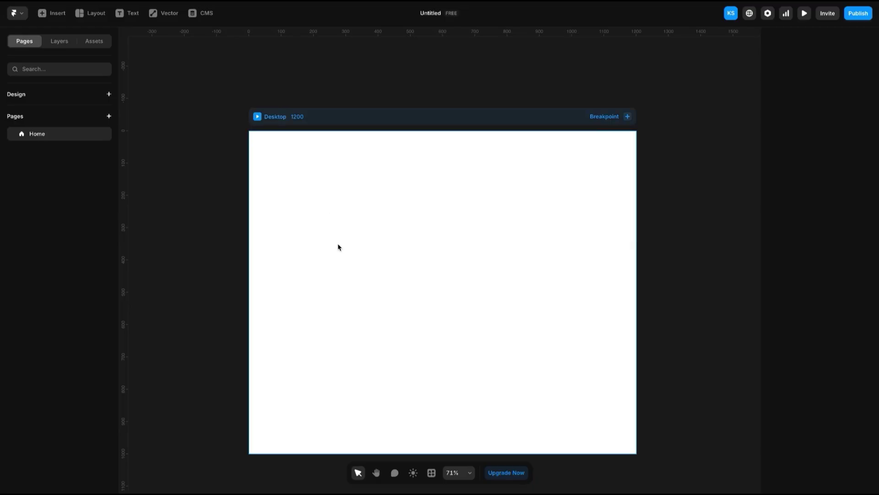
Paste the copied layers onto the Framer canvas beside the Desktop frame, inspect the pasted text, and delete it
right_click(178, 174)
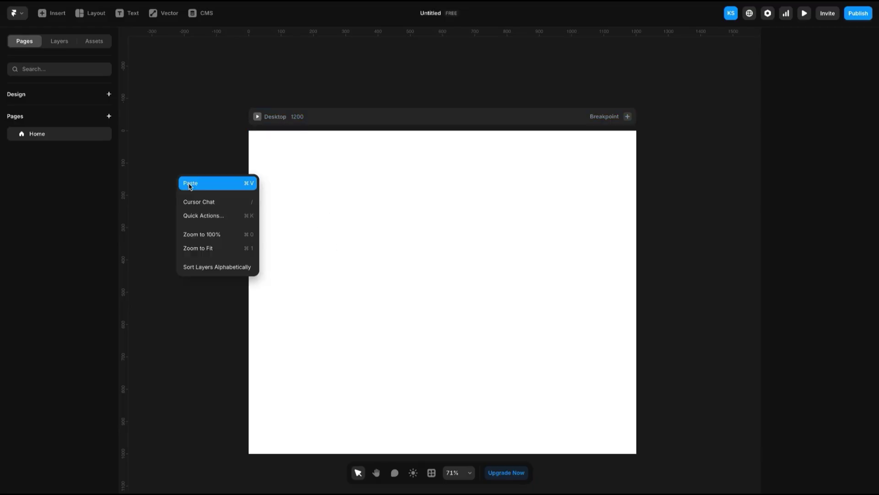
left_click(191, 183)
scroll(242, 271, "up", 2)
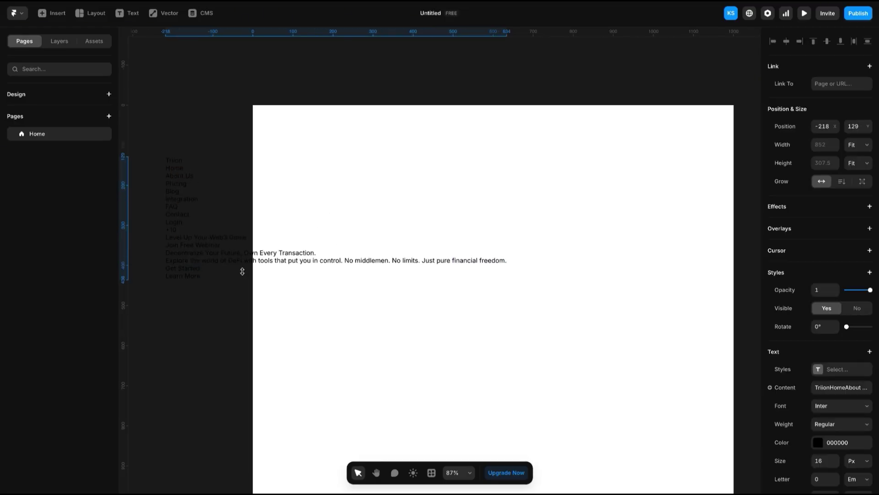
scroll(214, 252, "up", 3)
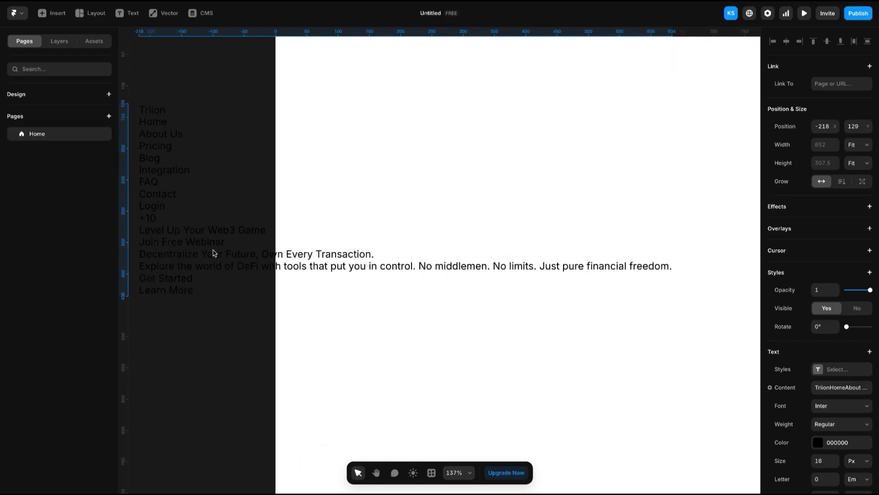
scroll(214, 254, "down", 4)
key("Delete")
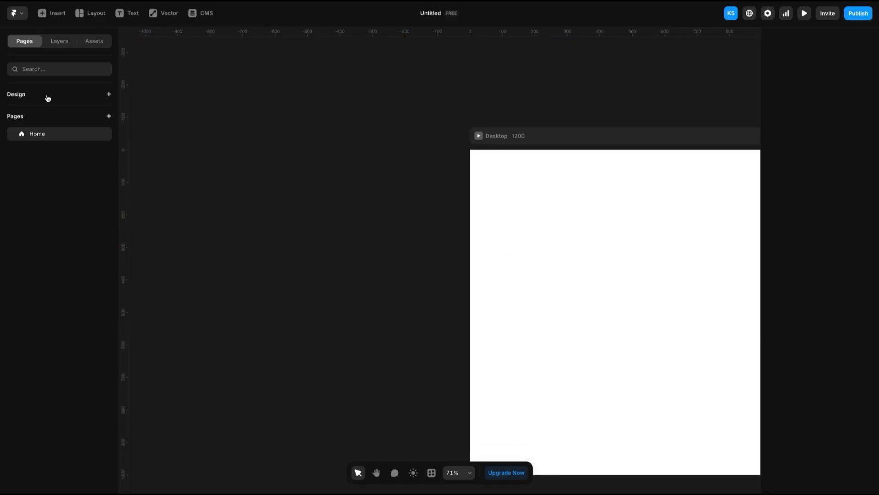
left_click(53, 16)
left_click(58, 17)
key("shift+1")
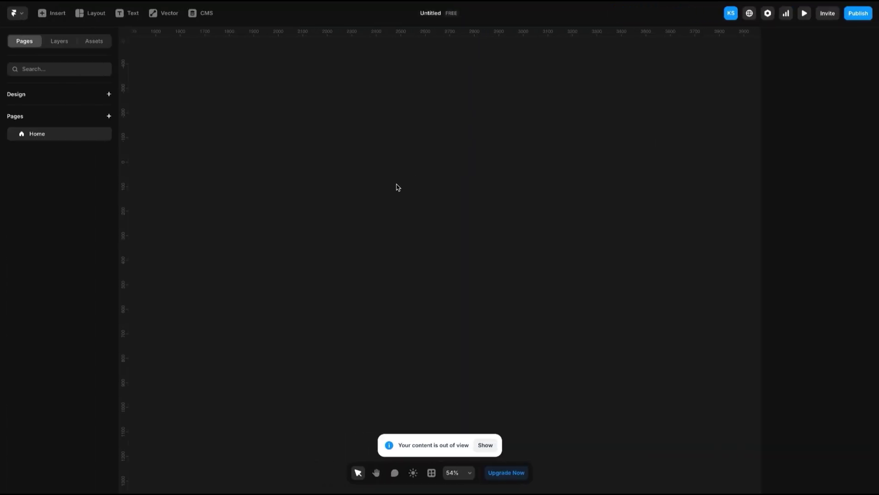
key("shift+1")
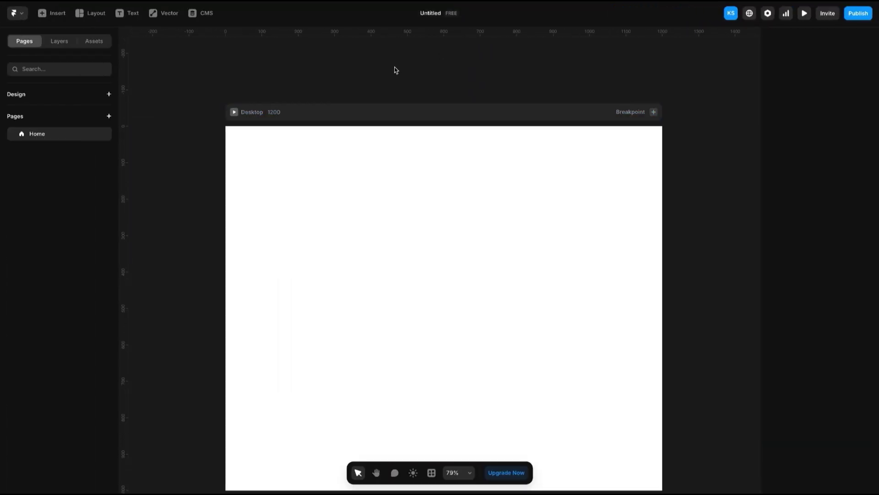
key("h")
left_click_drag(408, 114, 408, 95)
key("v")
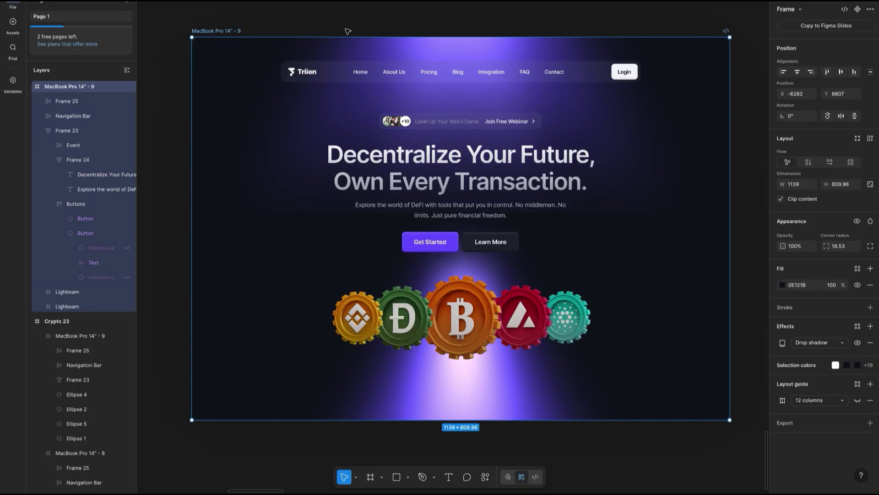
Examine the MacBook Pro 14" - 9 hero frame and its navigation bar in Figma
key("Escape")
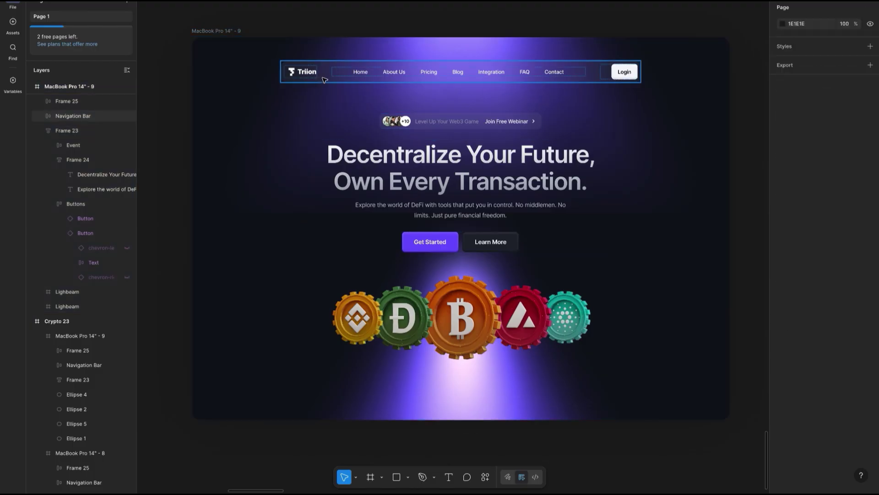
left_click(324, 80)
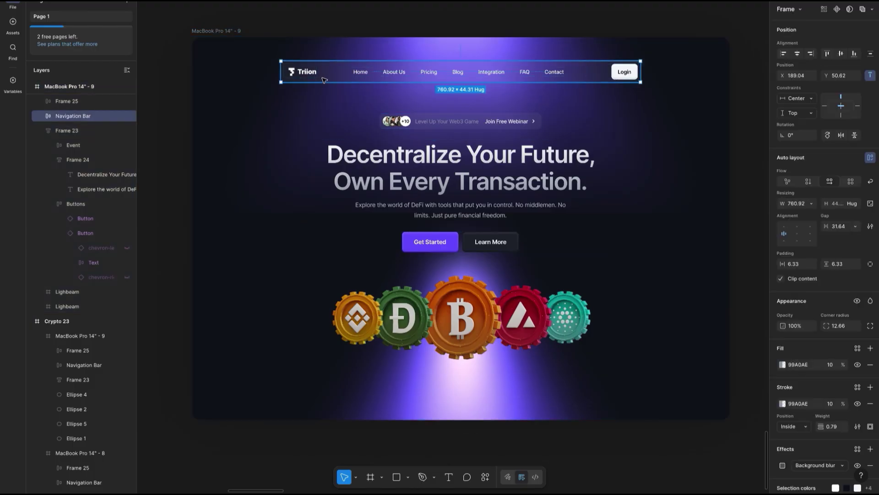
key("Escape")
left_click(225, 38)
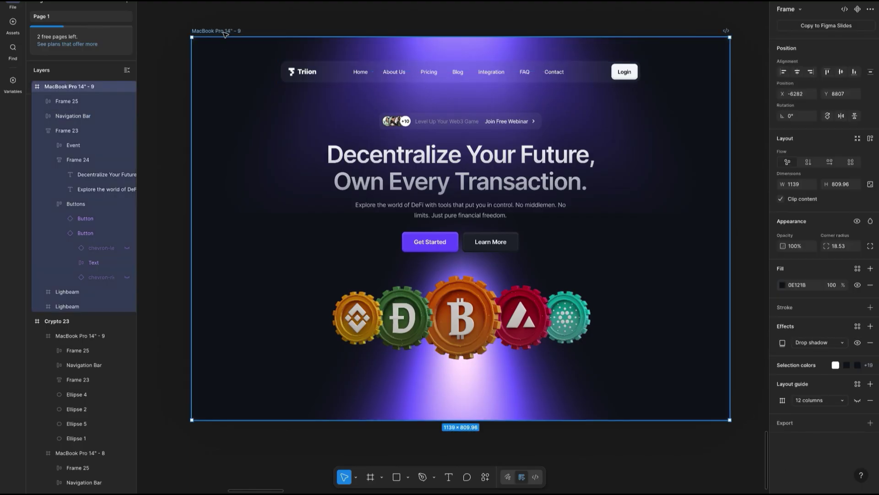
left_click(294, 21)
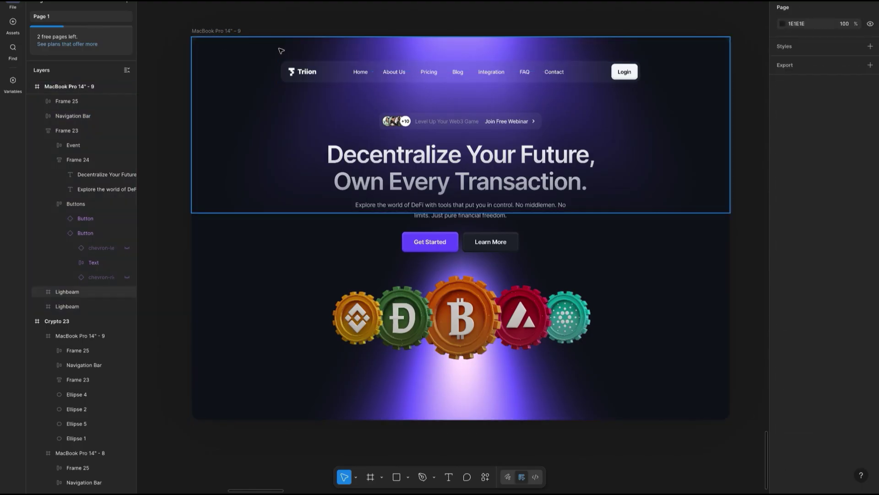
scroll(281, 51, "up", 2)
scroll(350, 47, "up", 3)
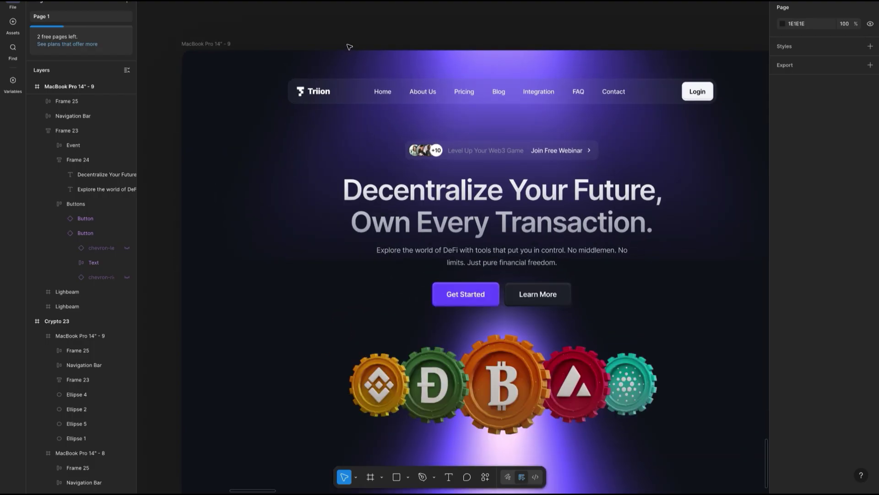
scroll(349, 47, "down", 3)
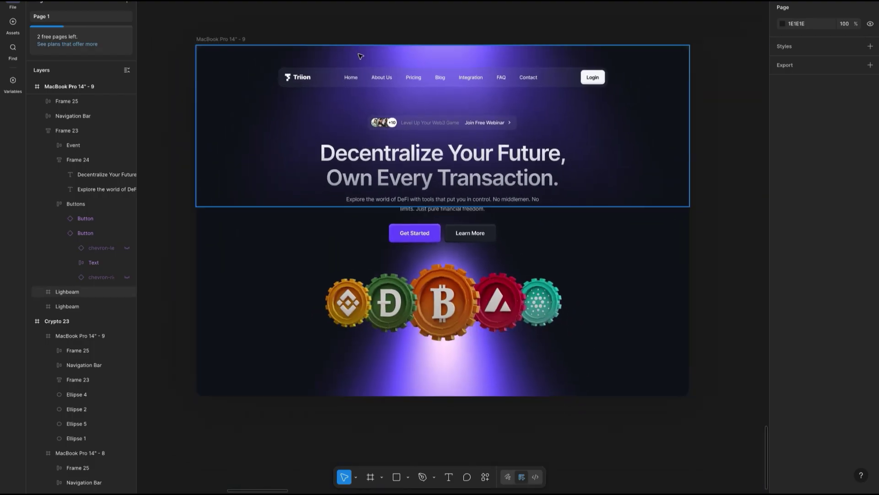
scroll(361, 52, "up", 1)
Hide the upper Lighbeam layer of the hero frame and show it again to inspect its glow
left_click(191, 143)
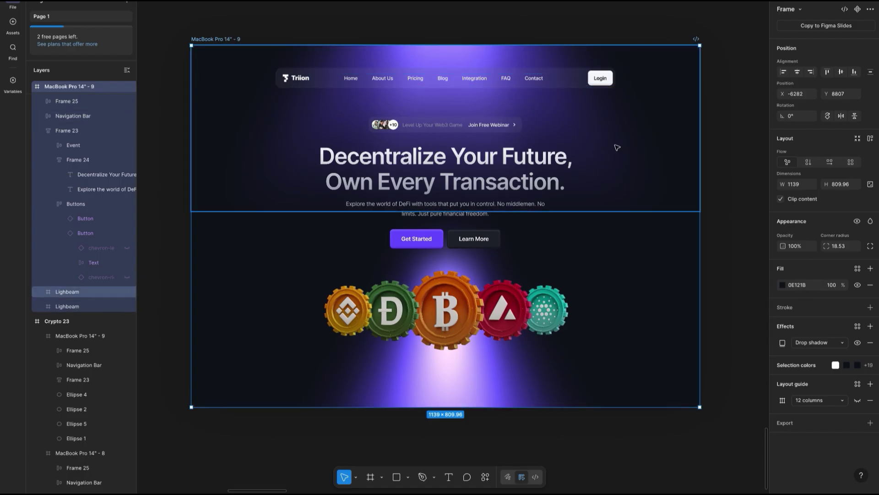
left_click(67, 290)
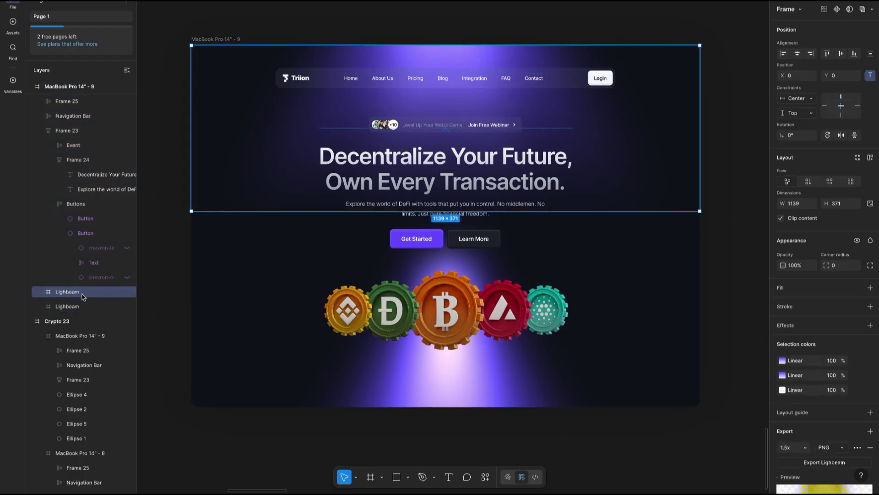
left_click(128, 292)
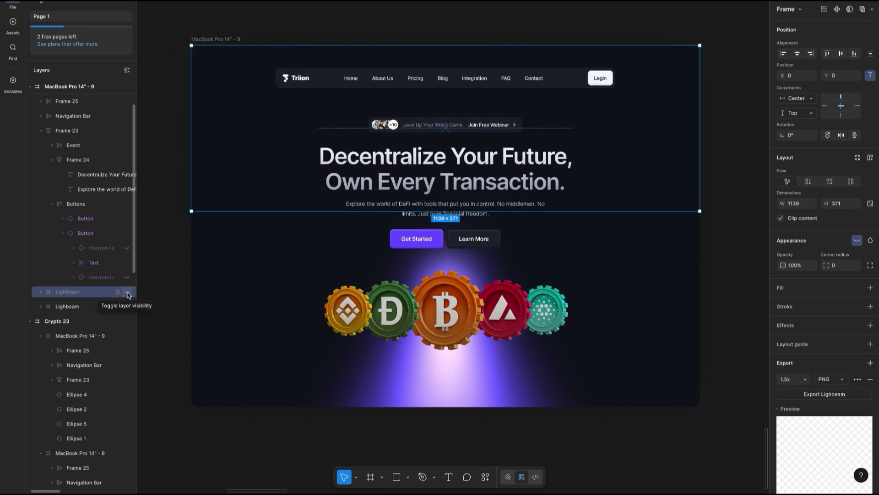
left_click(128, 292)
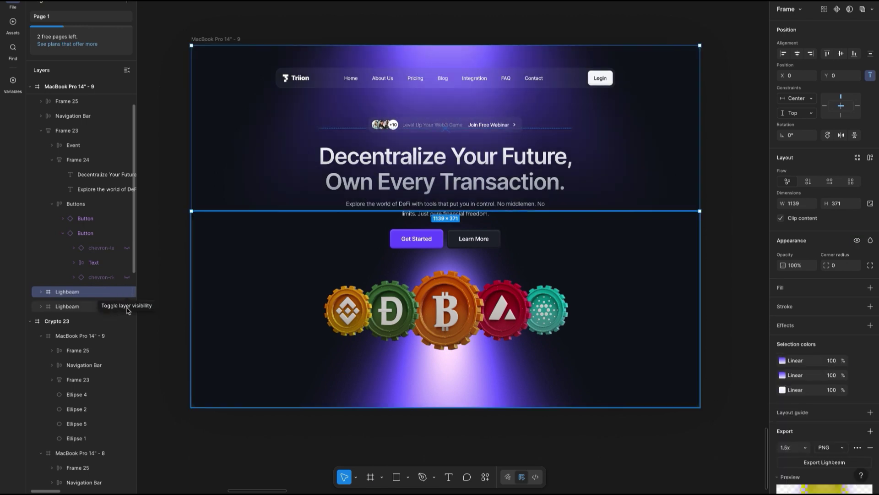
Hide and show the lower Lighbeam layer, and inspect the hero's Event, Frame 24 and Buttons groups
left_click(128, 307)
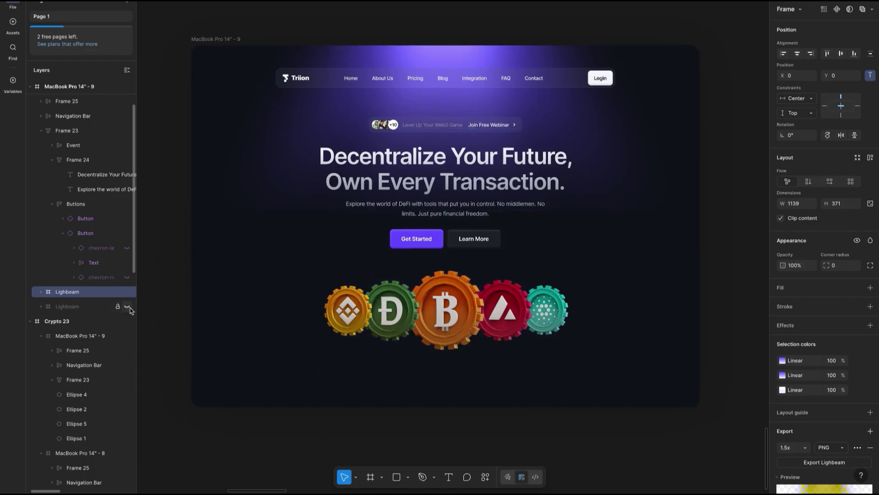
left_click(128, 307)
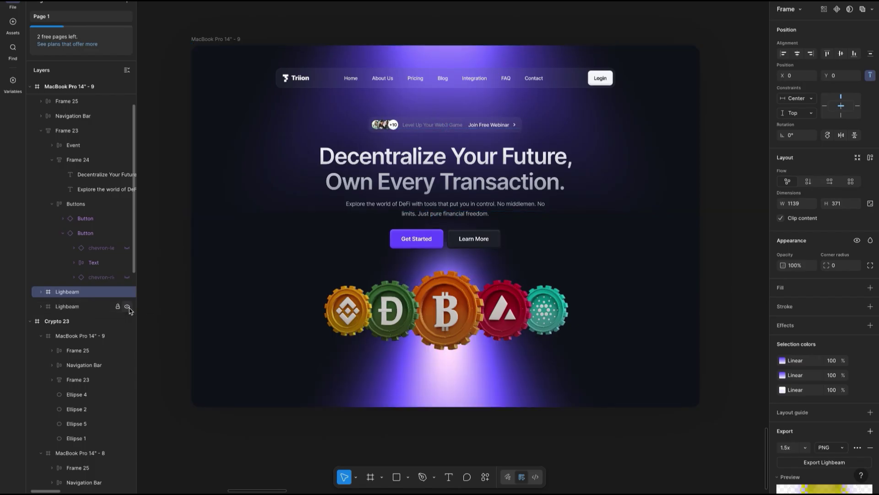
left_click(441, 127)
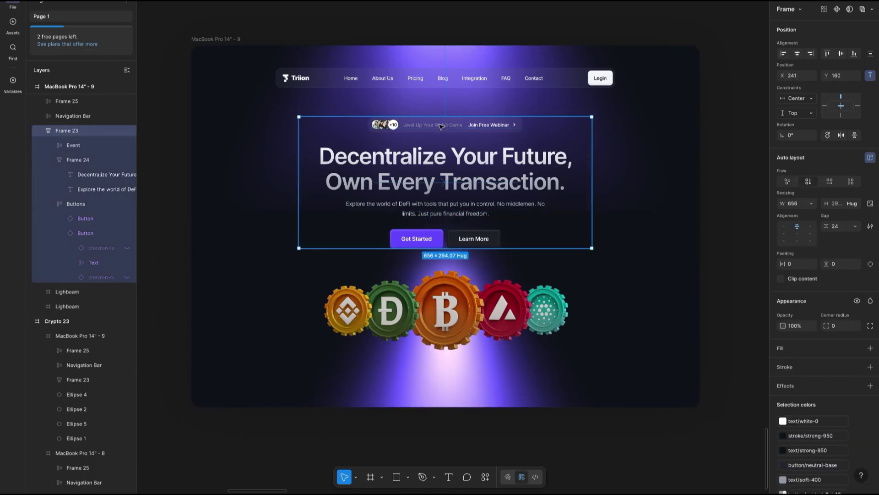
left_click(440, 127)
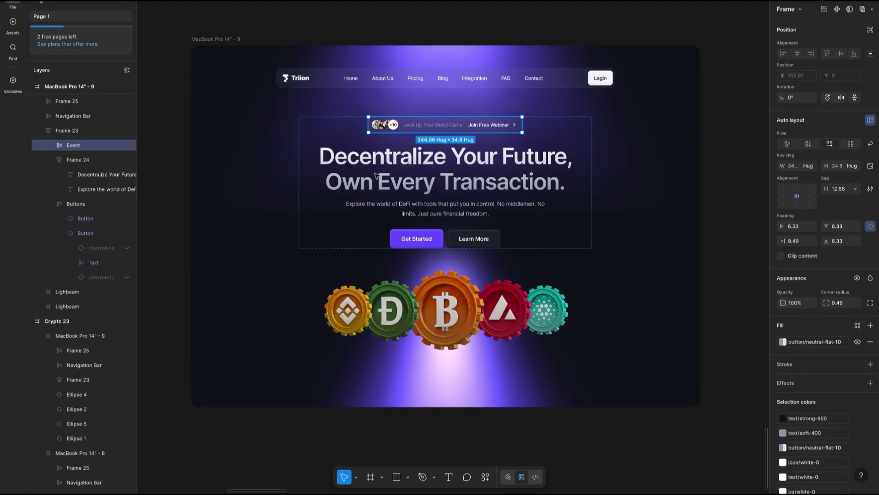
left_click(426, 178)
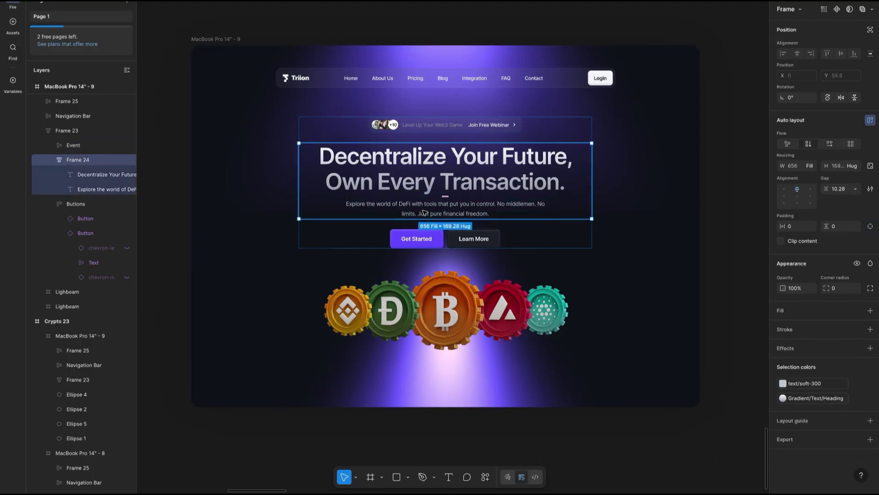
left_click(417, 242)
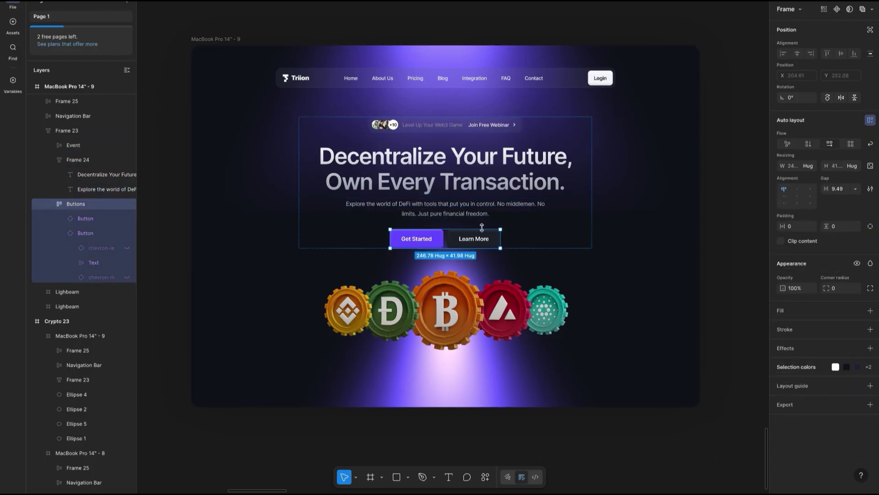
left_click(716, 143)
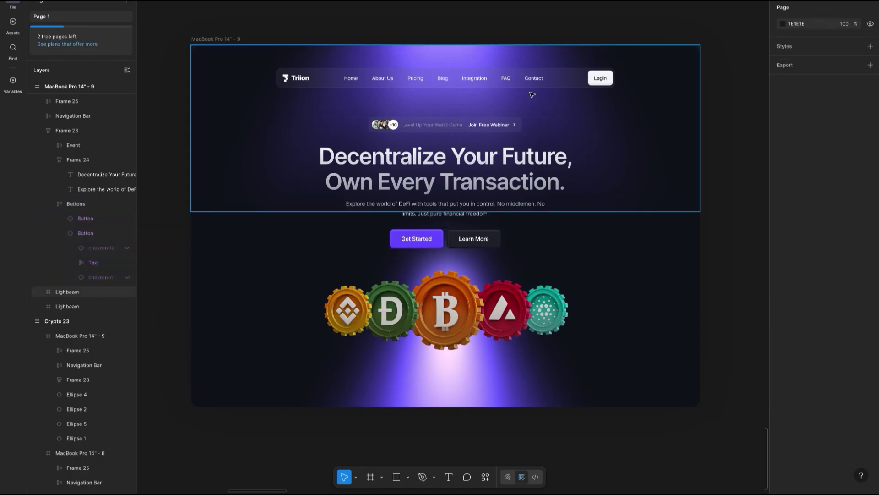
Copy the fill hex code 0E121B of the MacBook Pro 14" - 9 frame
left_click(216, 41)
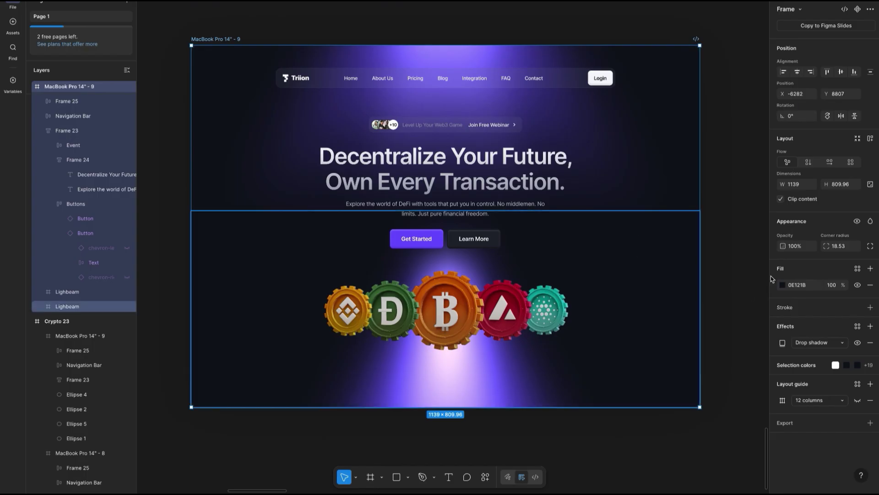
left_click(797, 287)
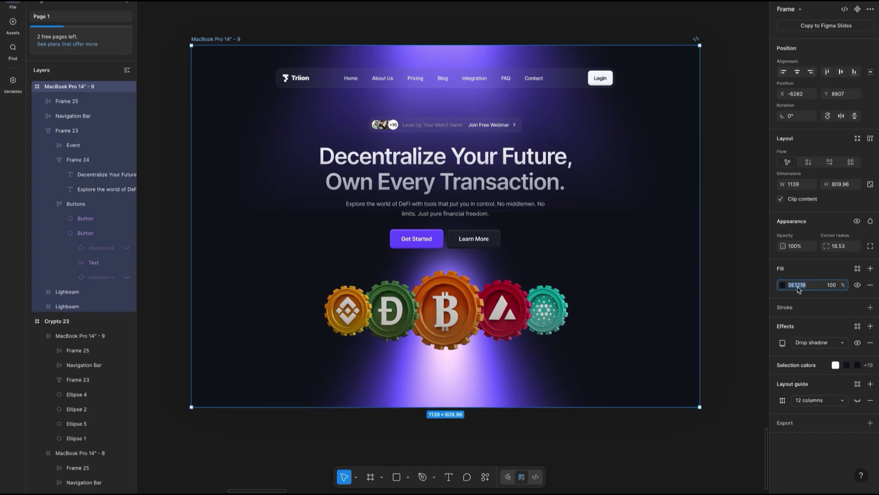
right_click(798, 289)
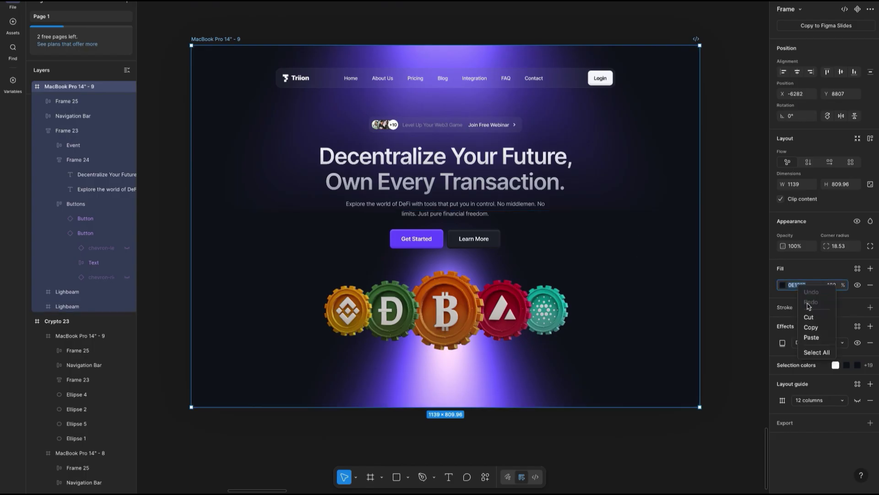
left_click(810, 327)
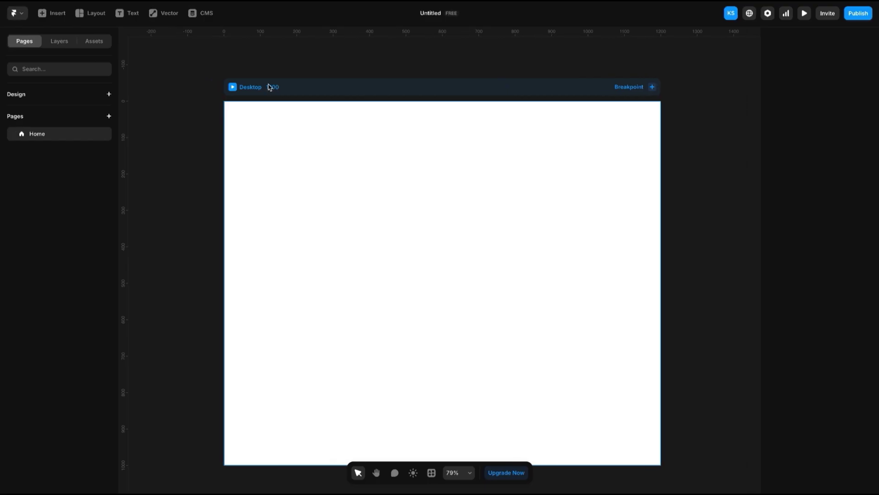
Switch to Framer and rename the untitled project as Crypto Hero Section
left_click(273, 87)
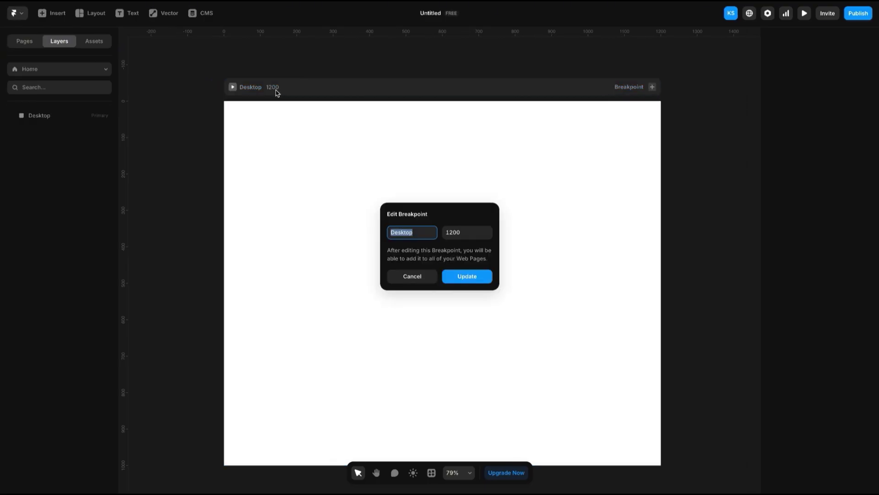
left_click(407, 279)
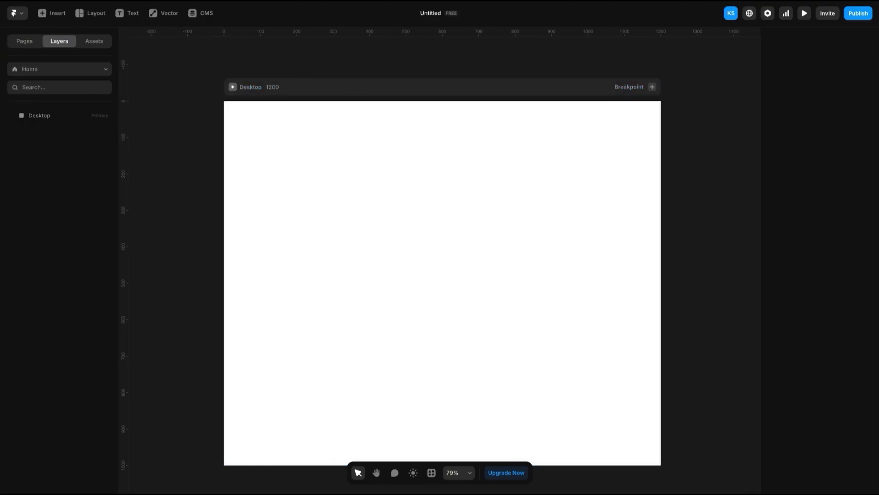
left_click(437, 14)
type("C")
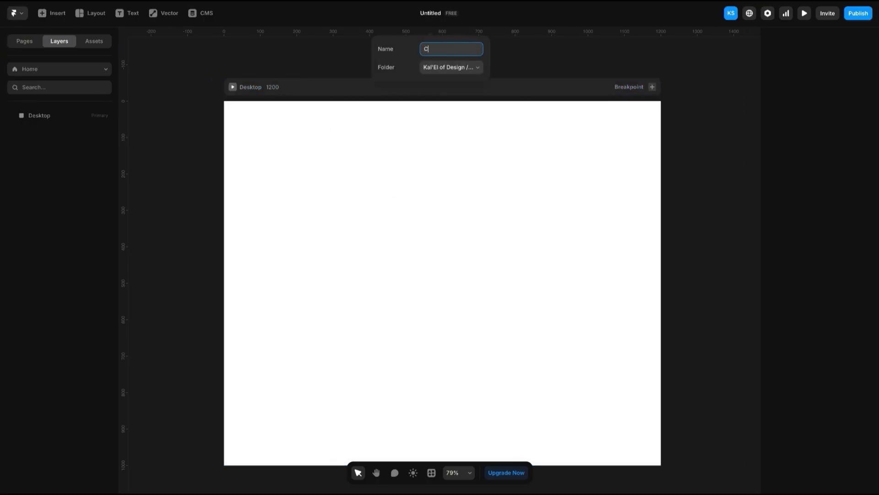
type("rypto Webs")
key("BackSpace")
type("Hero Section")
key("Return")
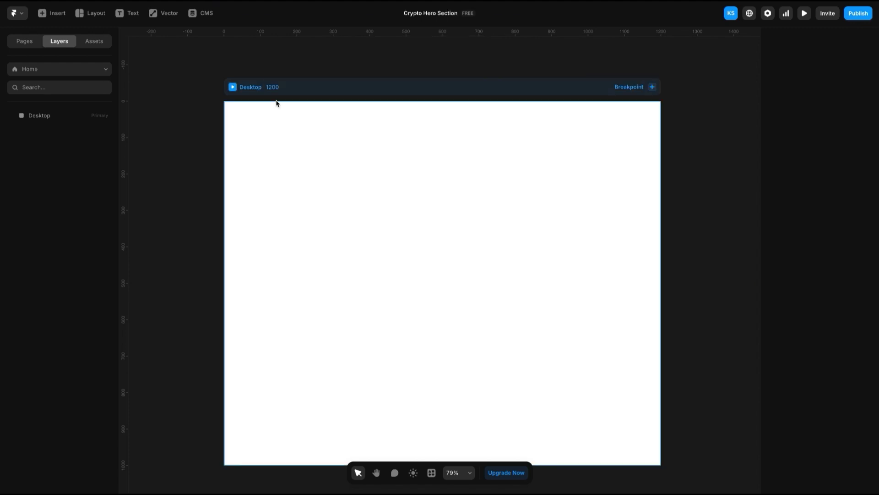
Set the Desktop breakpoint's width to 1440
left_click(276, 90)
left_click(276, 90)
left_click(465, 232)
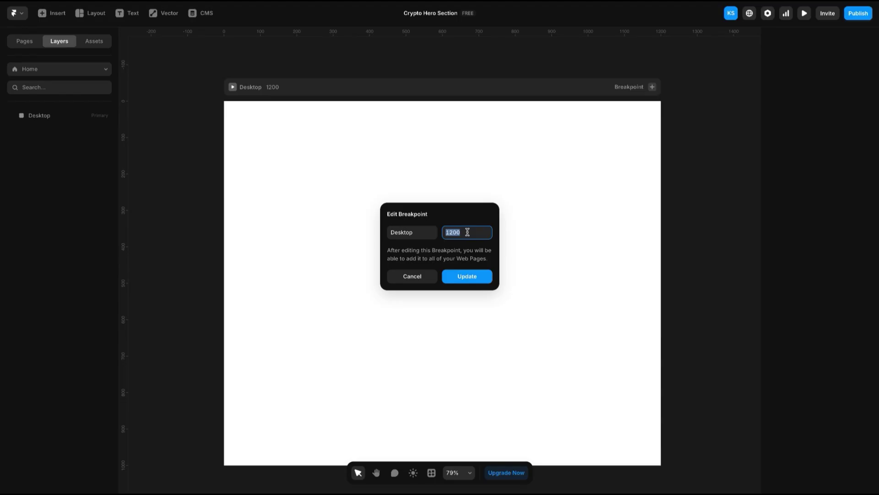
type("144")
key("Return")
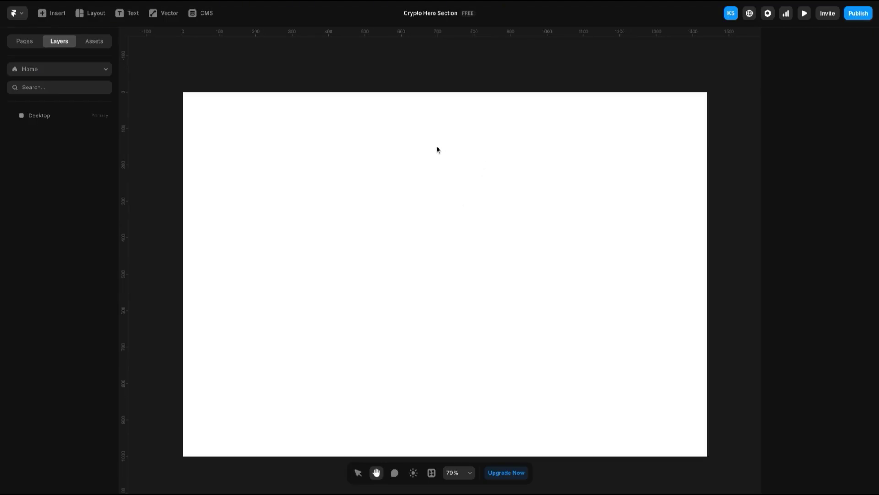
Add a Tablet breakpoint of width 810 and a Phone breakpoint of width 390 beside the Desktop frame
left_click(212, 125)
left_click(698, 77)
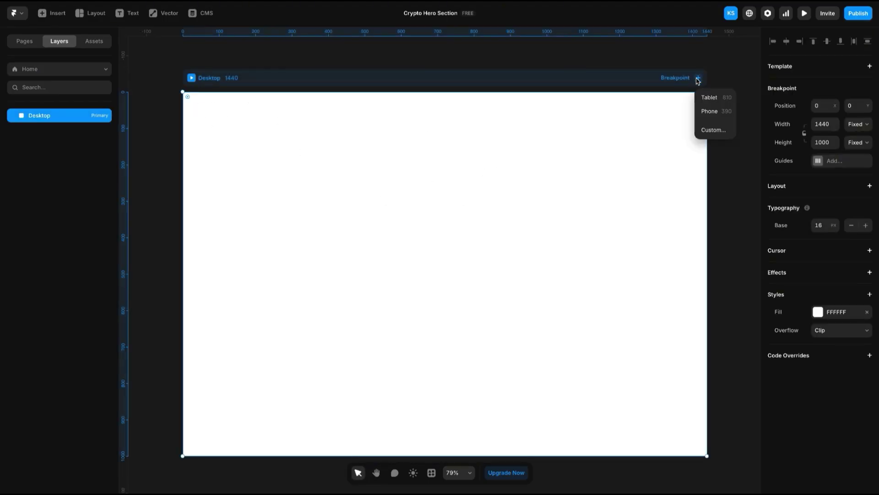
left_click(711, 98)
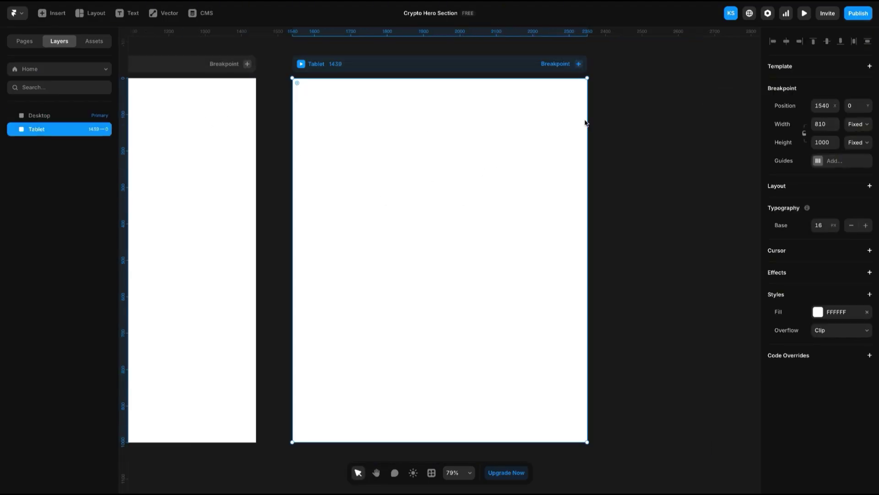
left_click(578, 63)
left_click(589, 83)
key("space")
left_click_drag(552, 184, 661, 155)
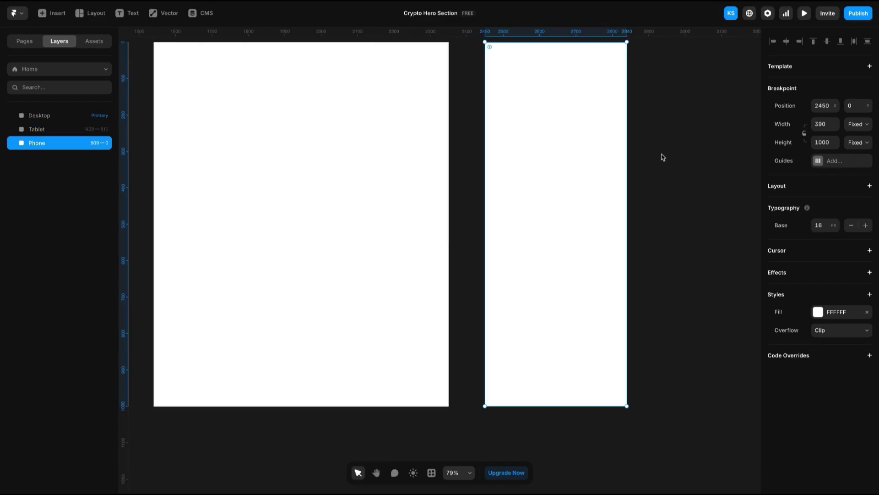
key("shift+1")
scroll(407, 305, "up", 10)
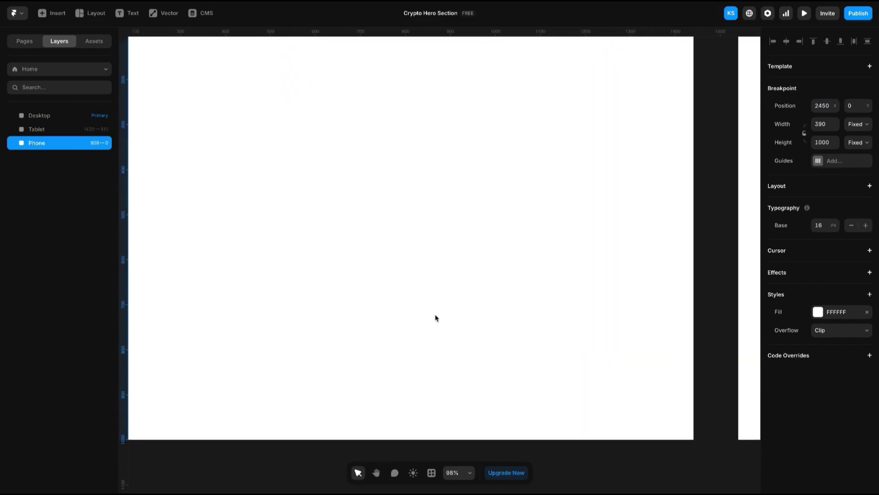
key("shift+2")
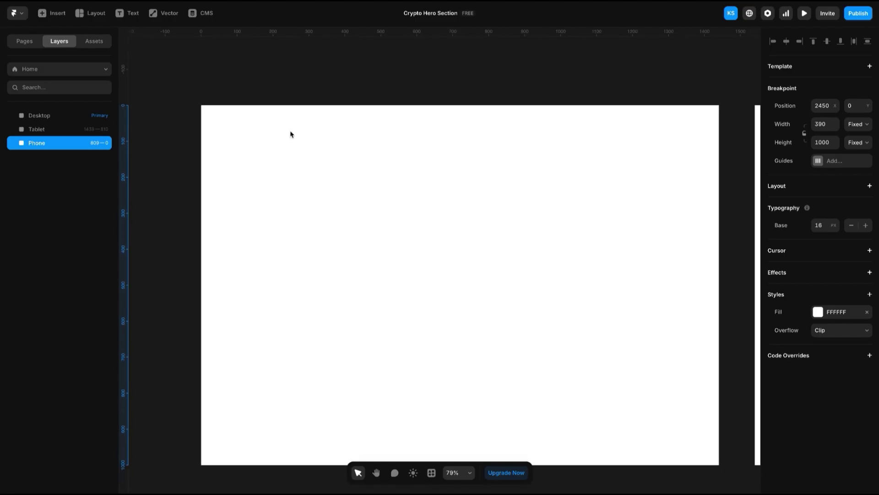
left_click_drag(400, 270, 349, 263)
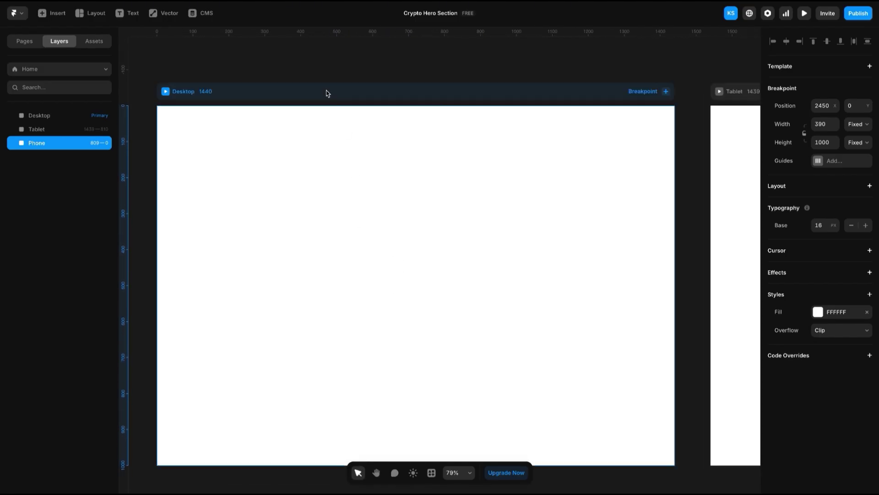
left_click(344, 60)
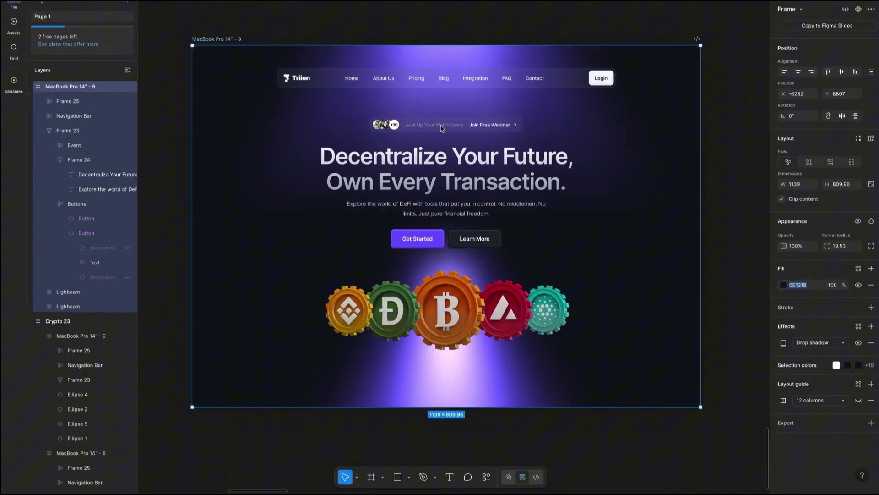
Switch to Figma and copy the MacBook Pro 14" - 9 frame's background colour 0E121B
left_click(699, 80)
left_click(699, 80)
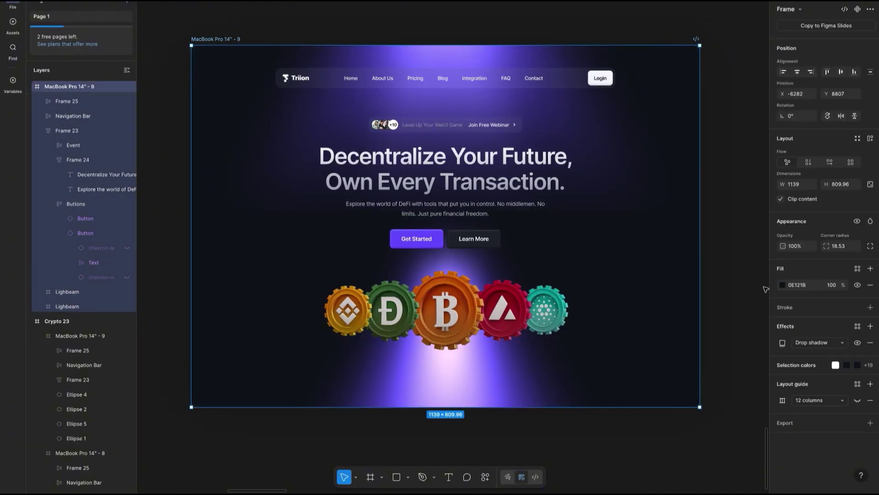
left_click(799, 285)
right_click(805, 285)
left_click(817, 325)
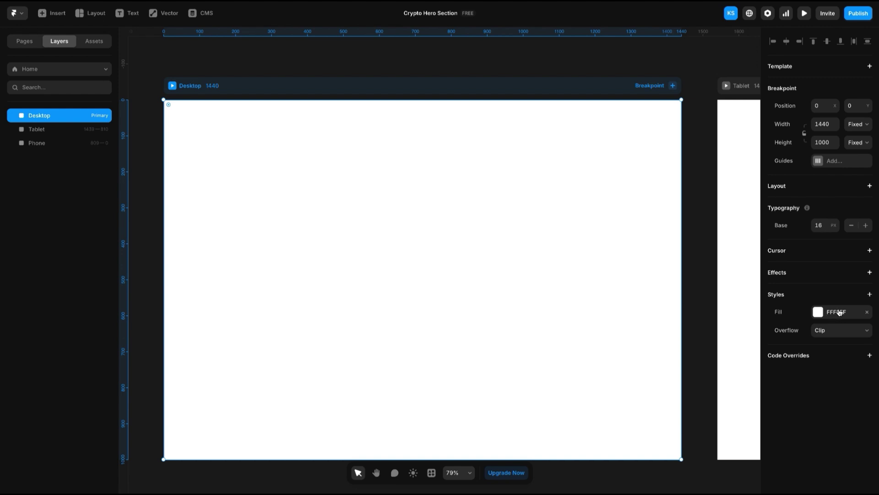
Switch to Framer and set the Desktop breakpoint's fill to the copied colour 0E121B
left_click(842, 313)
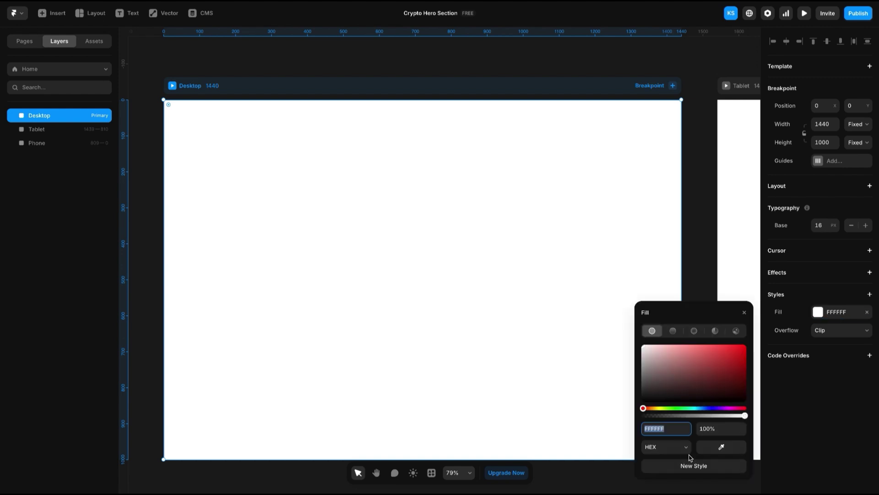
key("ctrl+v")
left_click(693, 272)
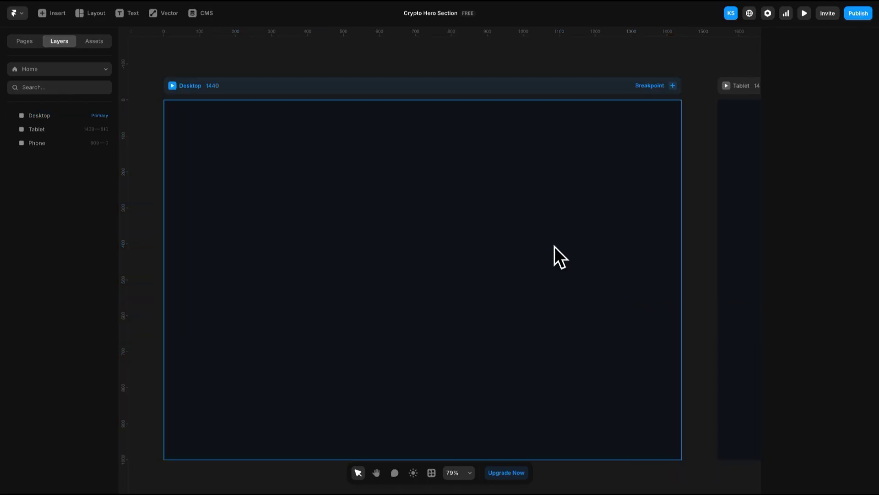
key("h")
left_click_drag(585, 249, 620, 236)
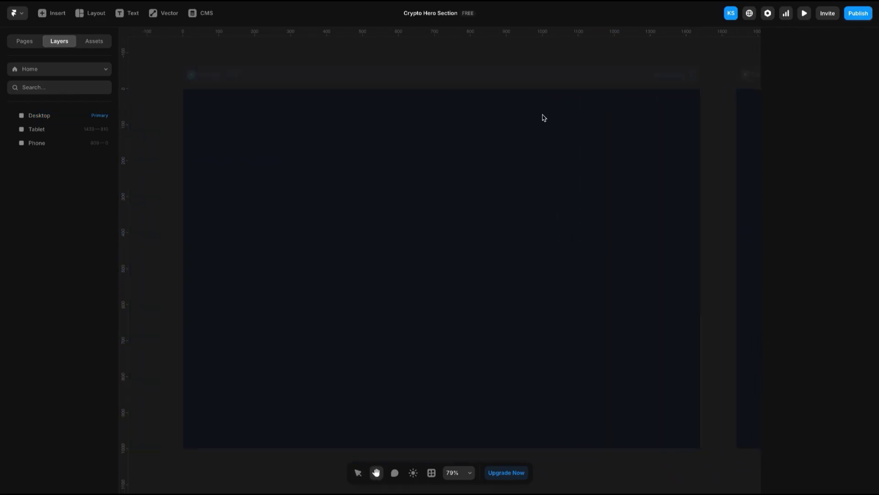
key("v")
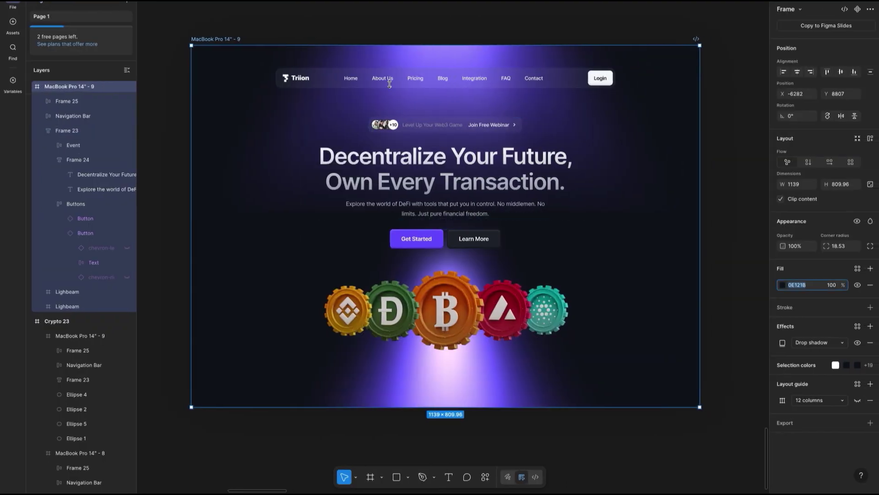
Switch to Figma, hide both Lighbeam layers of the hero frame to view it without them, and show them again
left_click(126, 292)
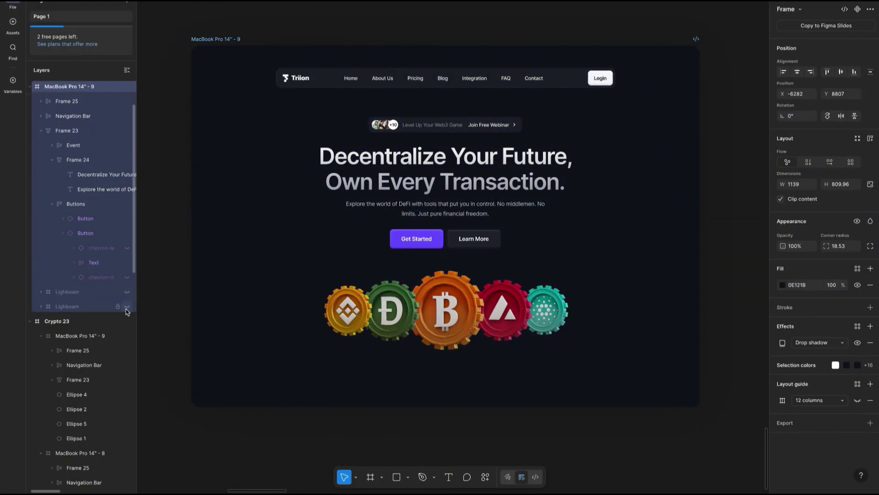
left_click(127, 293)
left_click(161, 275)
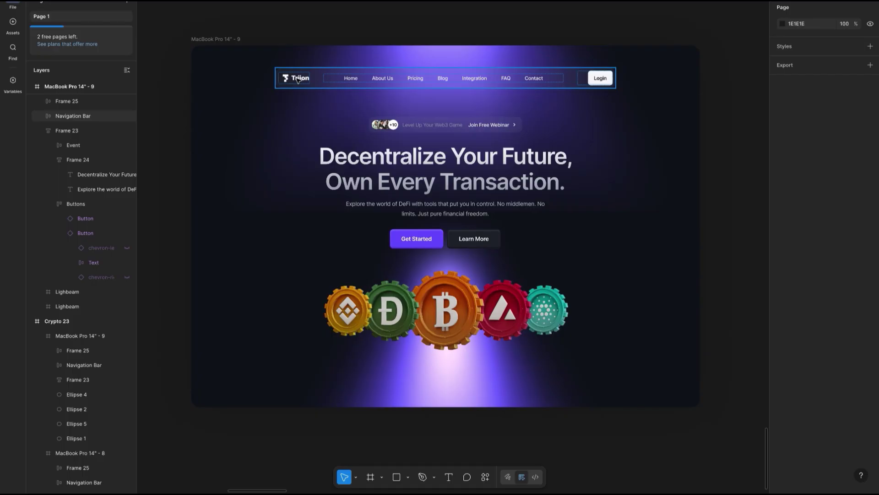
Select the Triion Logo Container in the hero frame's Navigation Bar and export it as SVG
scroll(298, 78, "up", 5)
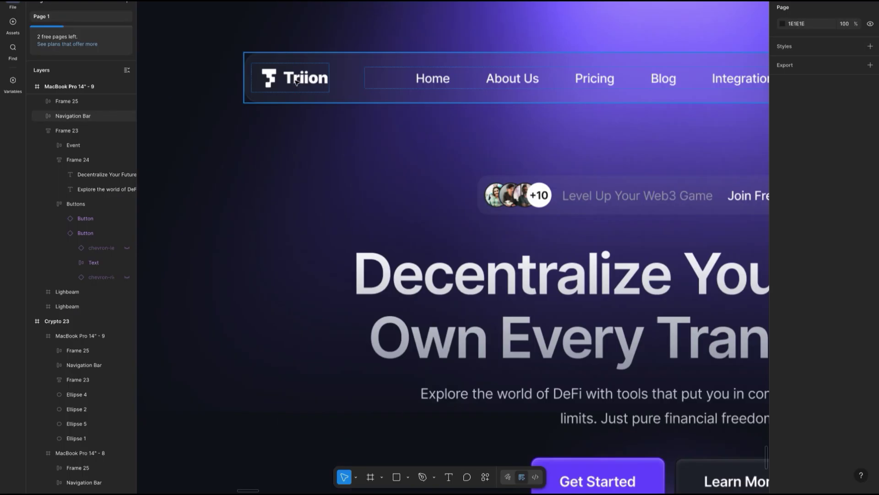
left_click(297, 82)
left_click(297, 82)
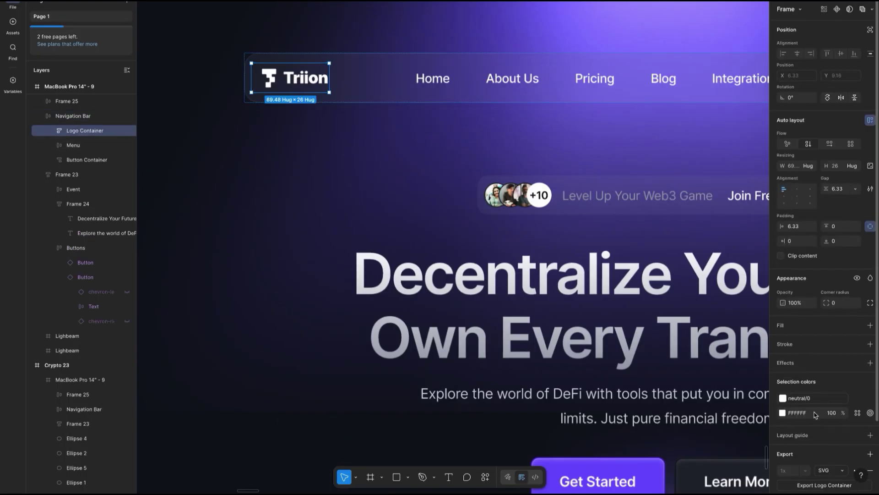
scroll(815, 415, "down", 3)
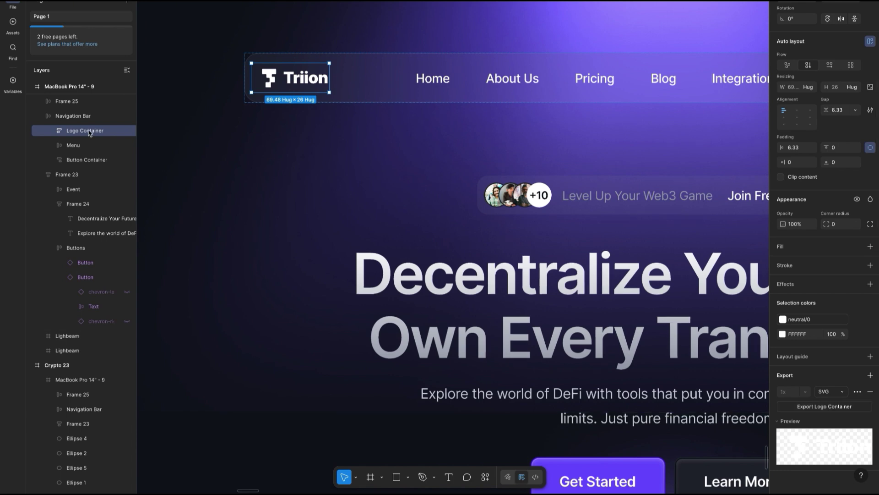
left_click(825, 407)
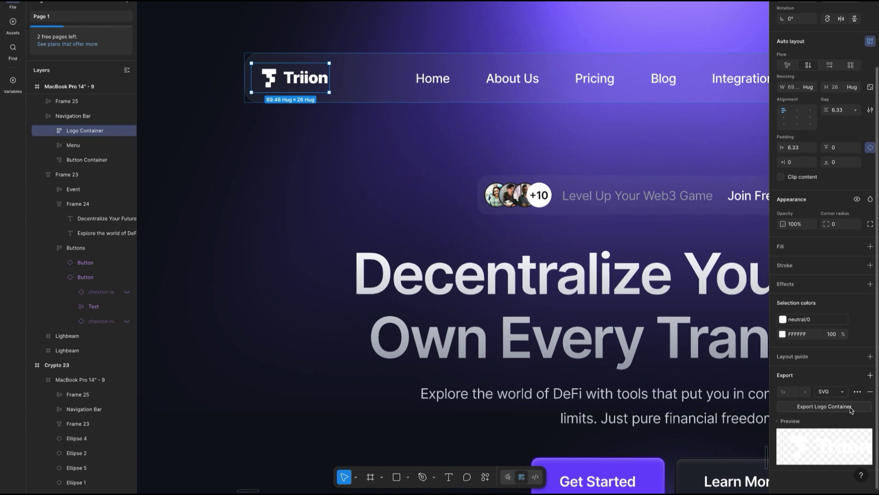
left_click(599, 307)
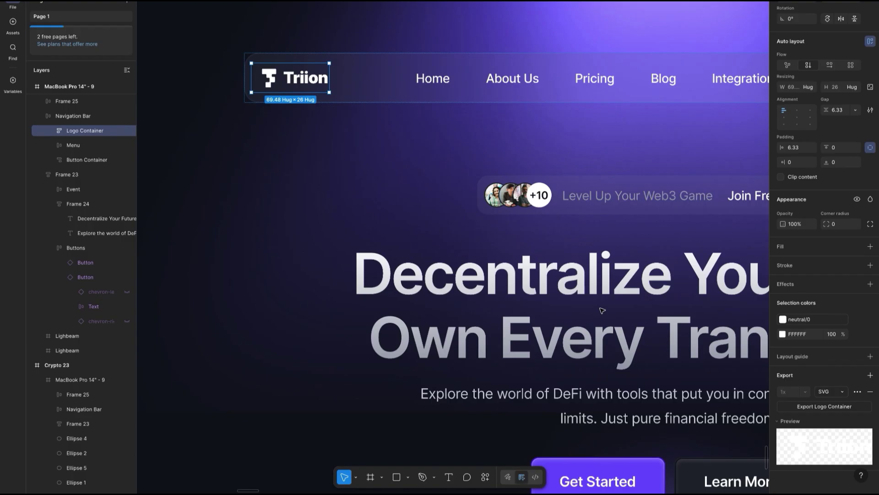
key("ctrl+Up")
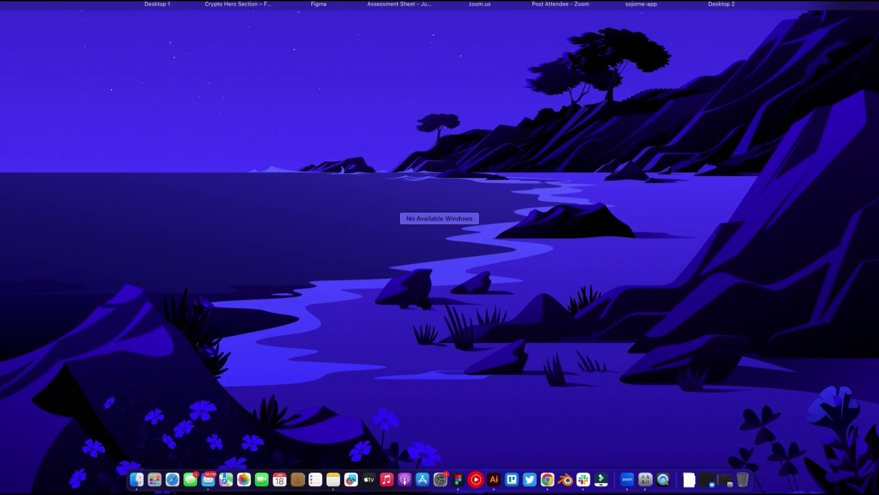
key("ctrl+Right")
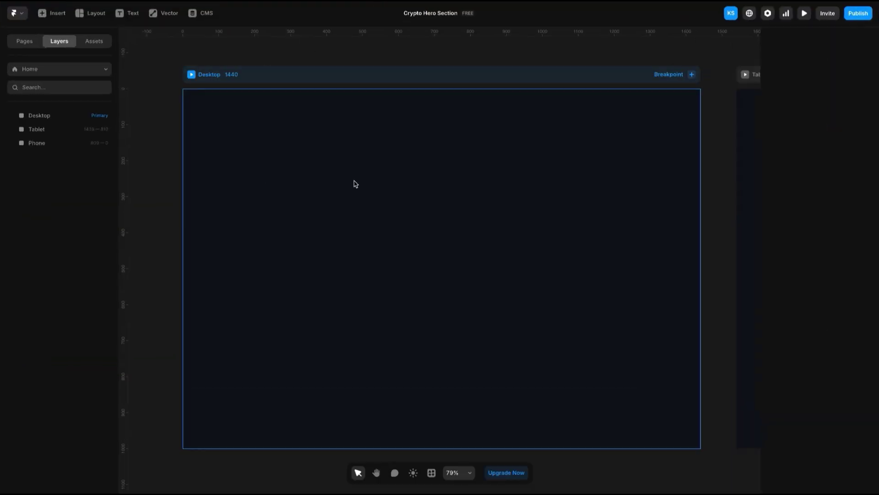
key("ctrl+Left")
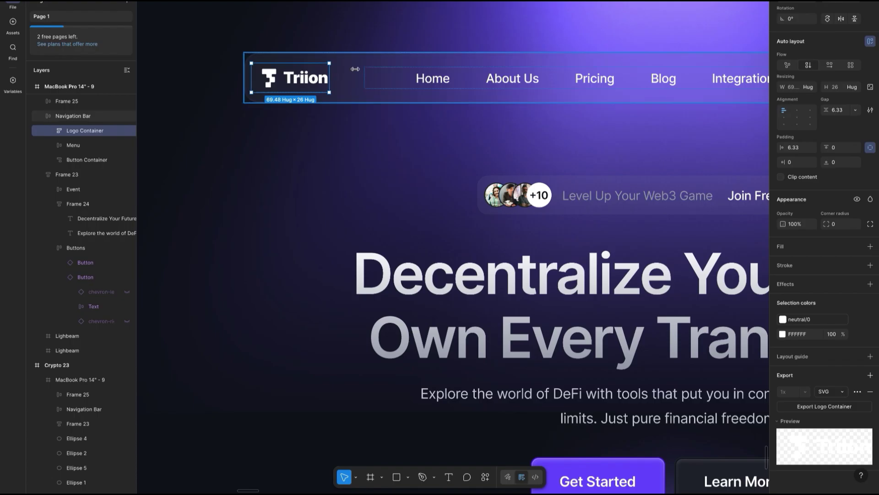
Select the Navigation Bar of the MacBook Pro 14" - 9 frame and check its height
key("Tab")
scroll(355, 72, "down", 2)
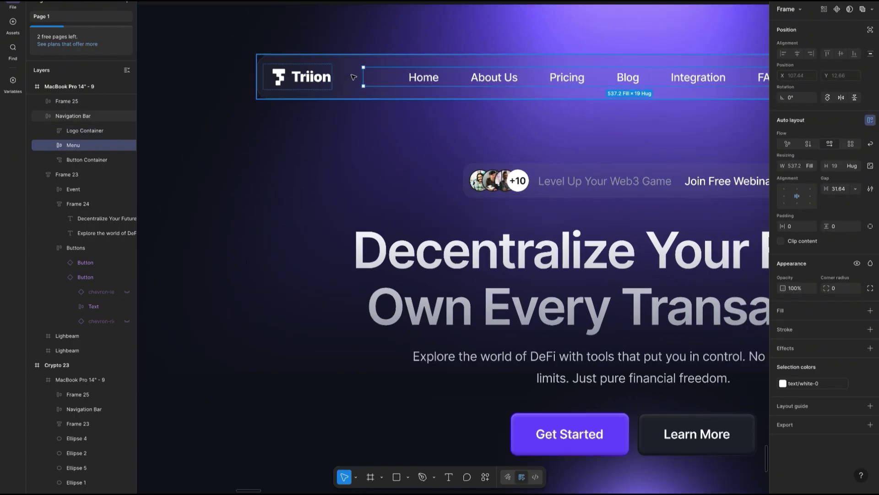
left_click(354, 77)
key("shift+1")
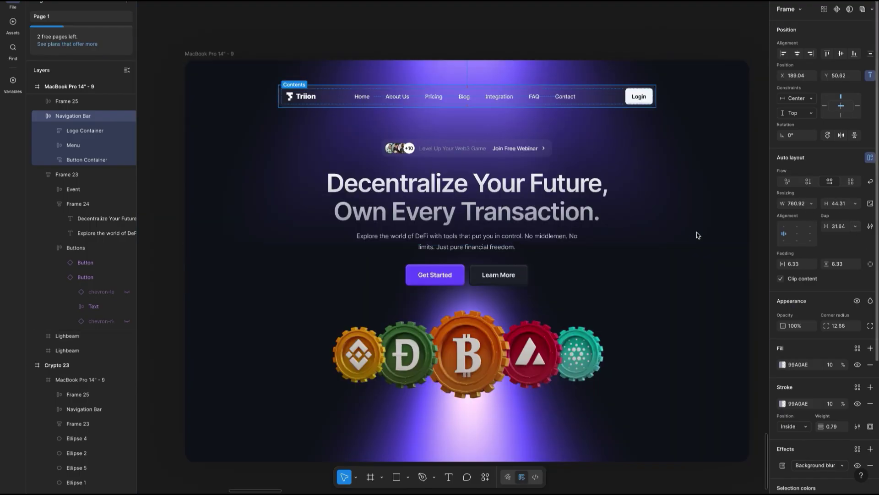
left_click(617, 127)
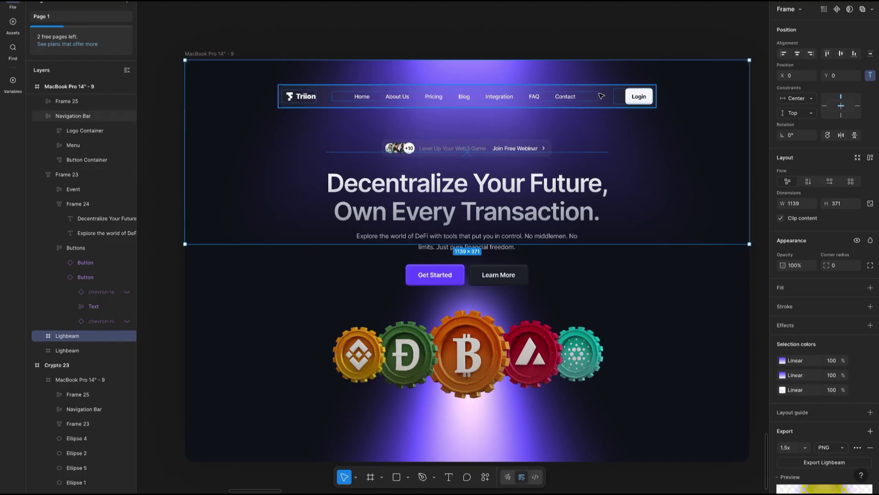
key("ctrl+z")
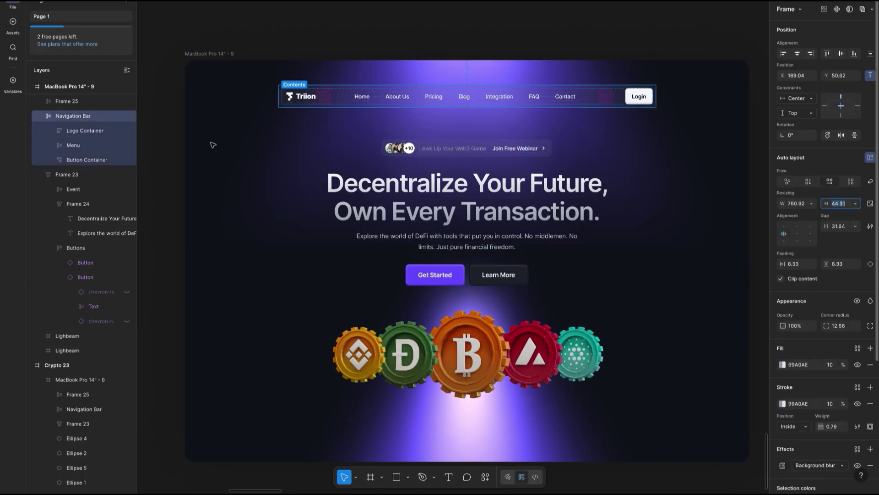
Switch to Framer, draw a frame about 1309 by 71 near the Desktop breakpoint's upper edge, and centre it horizontally
key("ctrl+Left")
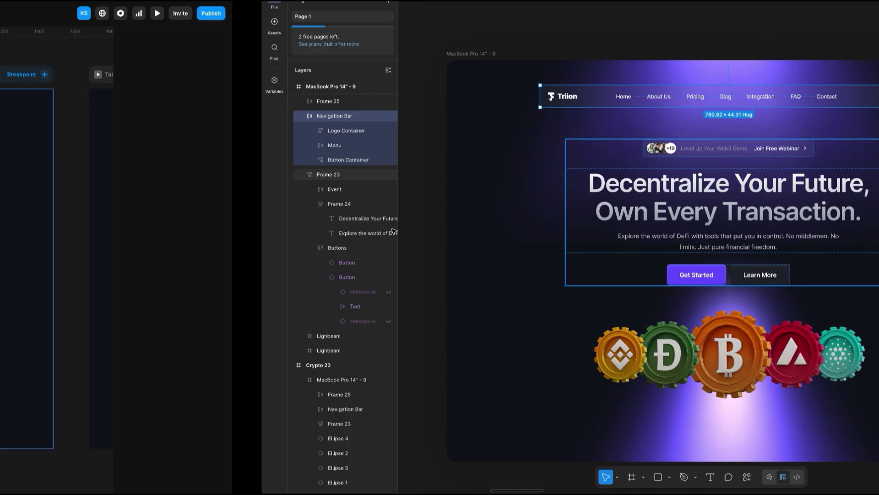
left_click(84, 15)
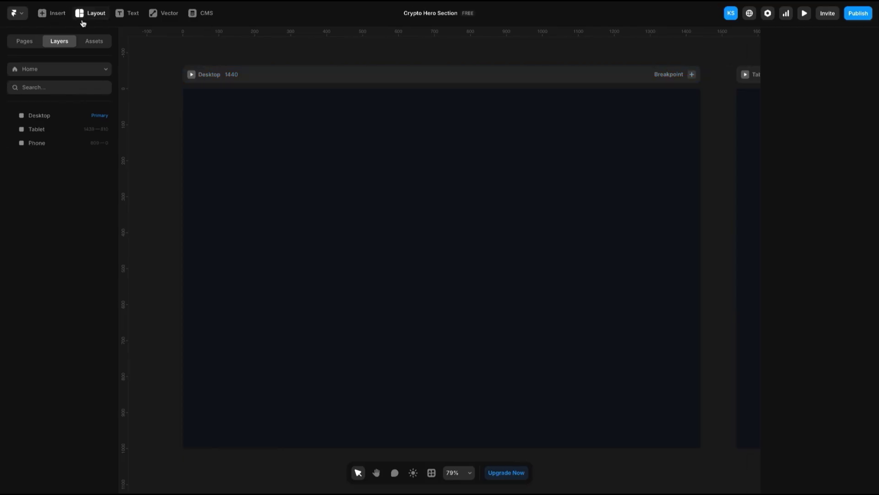
left_click(98, 41)
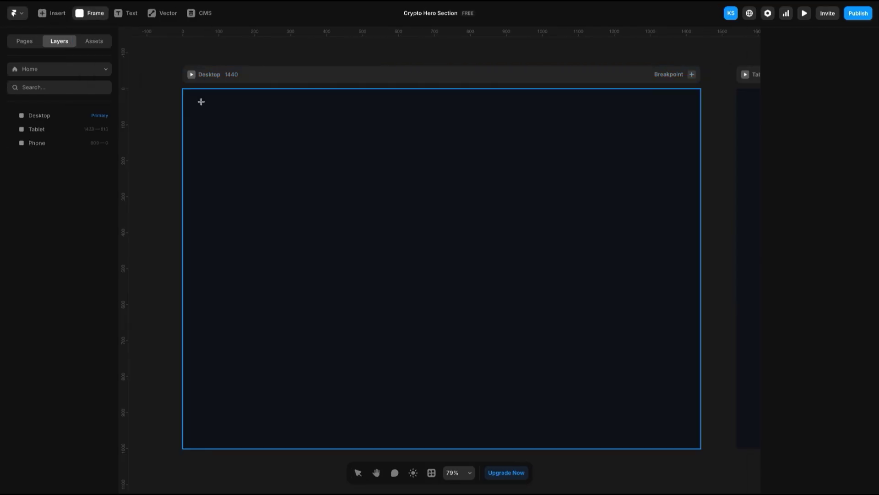
left_click_drag(200, 101, 672, 127)
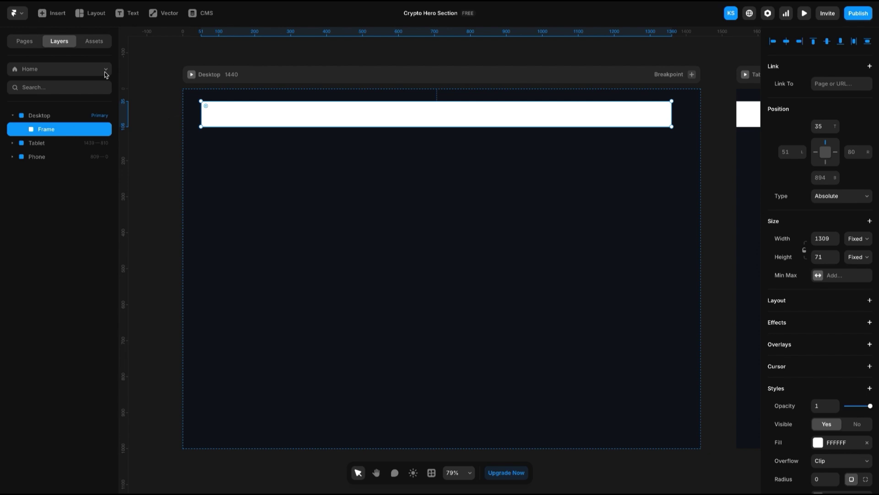
left_click(178, 141)
left_click(304, 105)
left_click(787, 41)
left_click(357, 140)
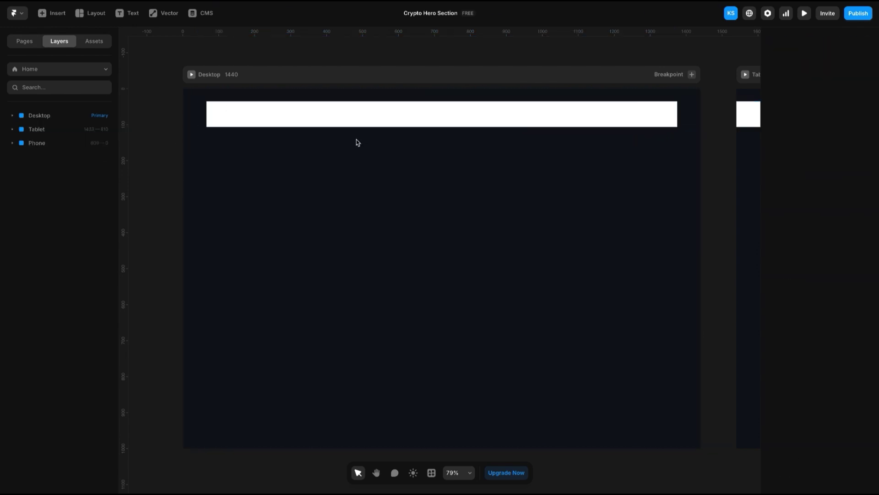
Add a vertical, centre-aligned stack layout to the Desktop breakpoint
left_click(229, 79)
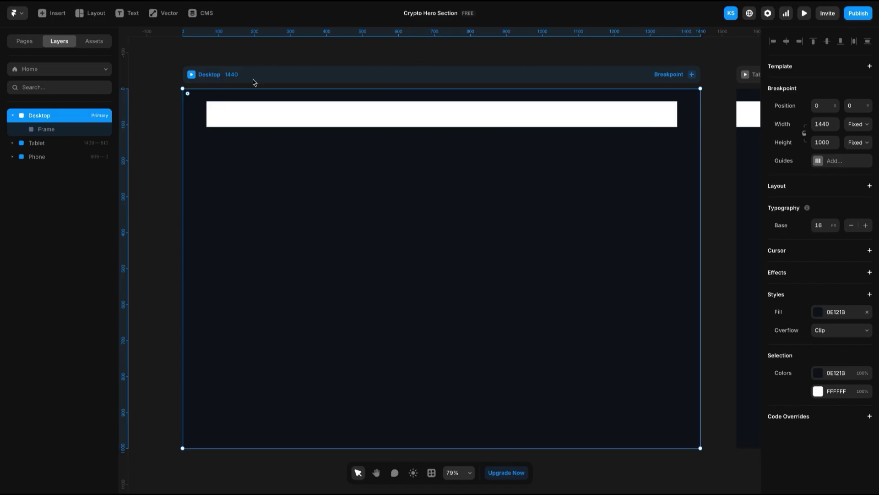
left_click(870, 186)
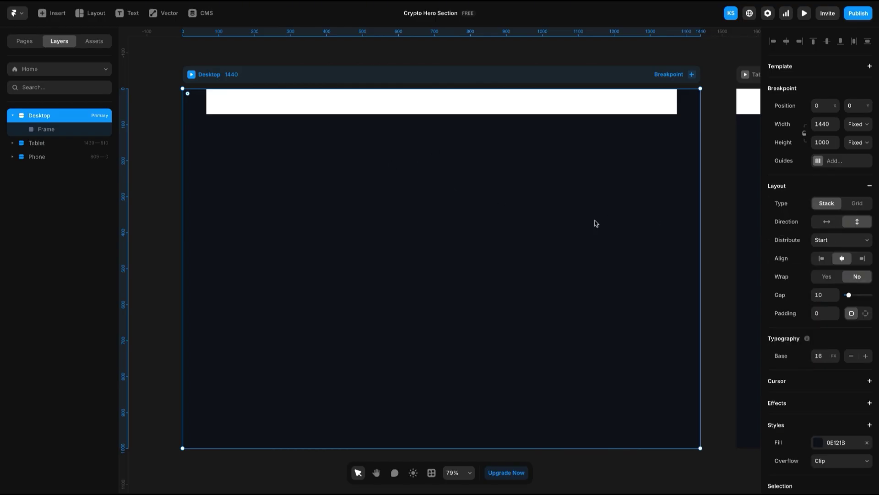
left_click(602, 108)
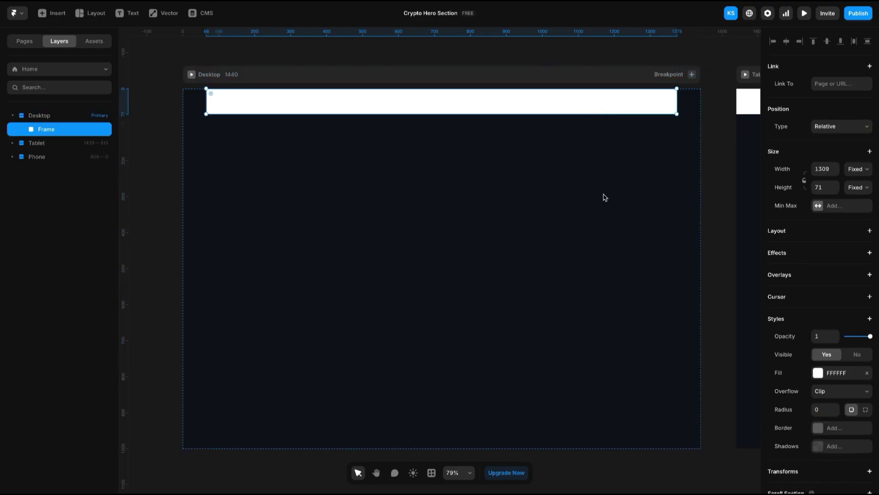
key("Escape")
left_click(680, 104)
key("Escape")
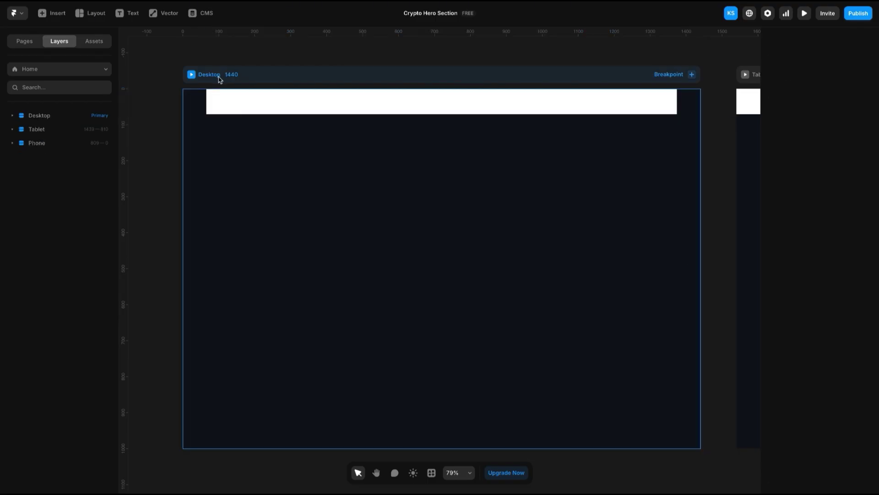
Set the height of the white frame inside the Desktop breakpoint to 44.5
left_click_drag(255, 96, 302, 108)
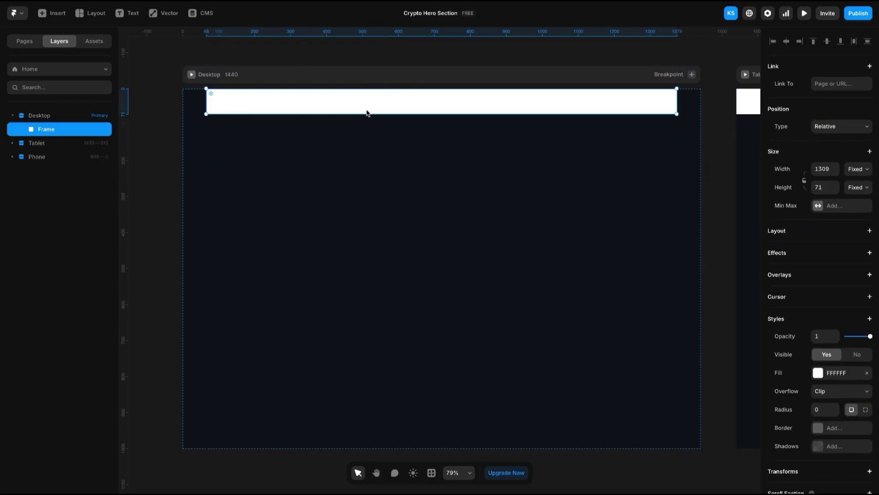
left_click_drag(367, 112, 231, 113)
left_click(822, 187)
type("44.3")
key("BackSpace")
type("5")
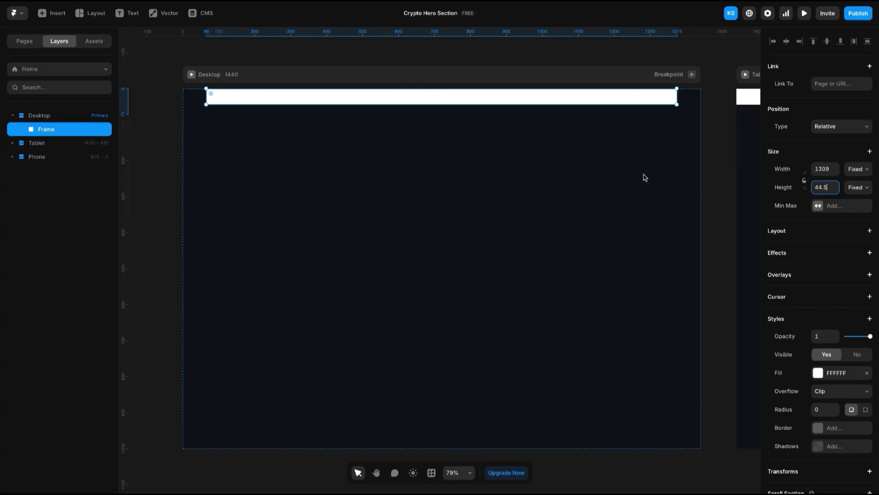
scroll(501, 218, "up", 1)
scroll(501, 219, "up", 3)
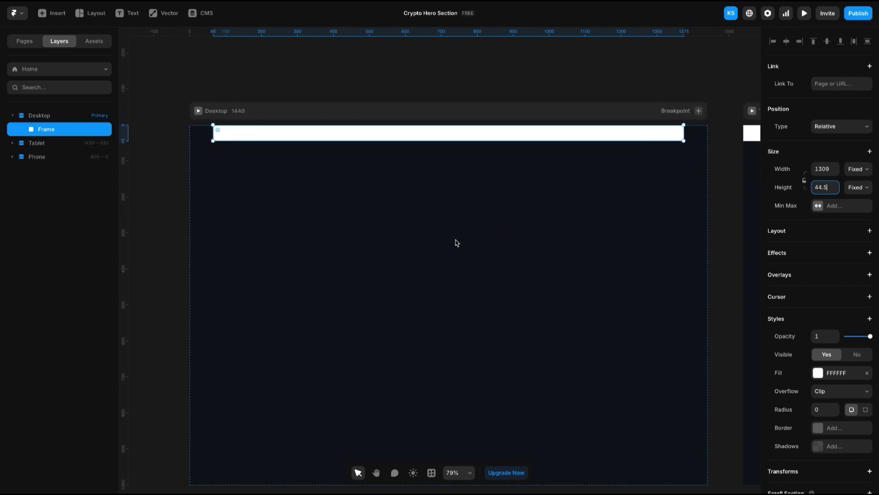
key("Escape")
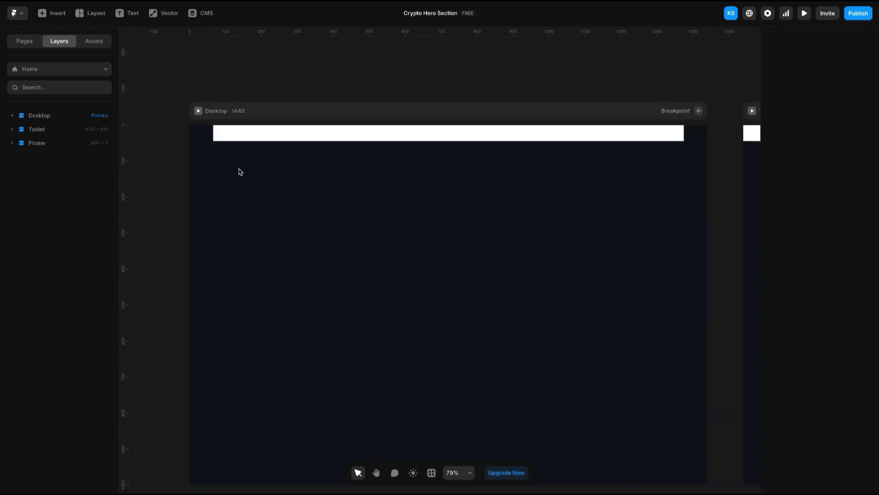
Check the Navigation Bar's offset from the hero frame's upper edge in Figma, and set the Desktop breakpoint's top padding to 50.6 in Framer
left_click(223, 111)
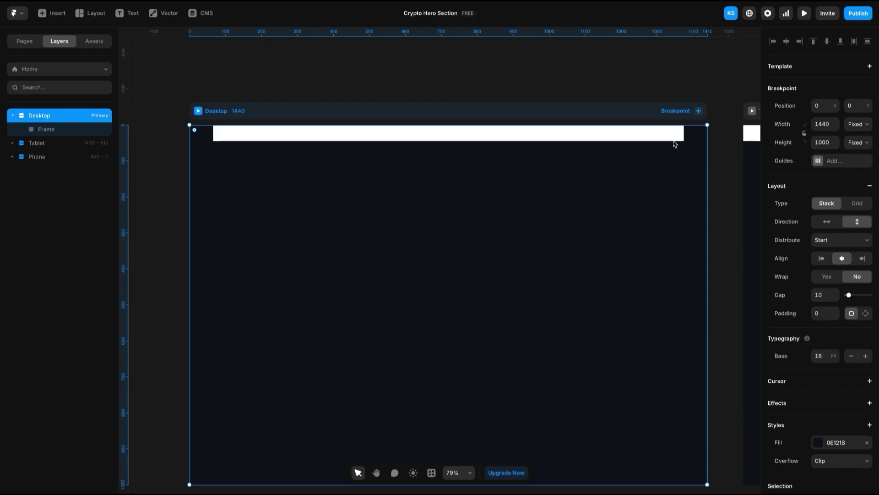
left_click(674, 140)
key("Escape")
left_click(221, 112)
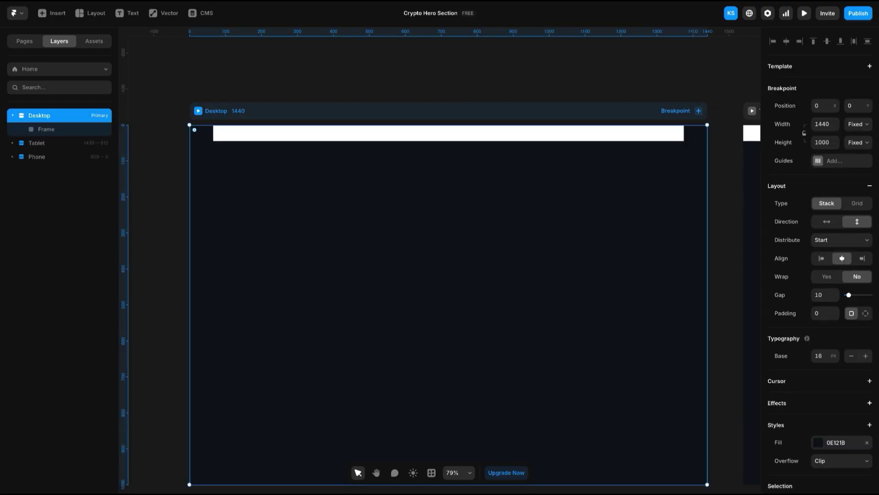
left_click(865, 314)
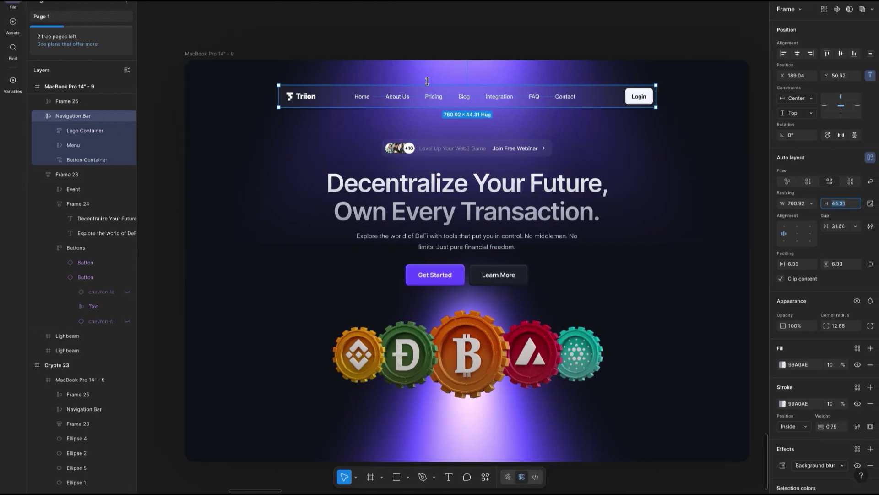
key("Escape")
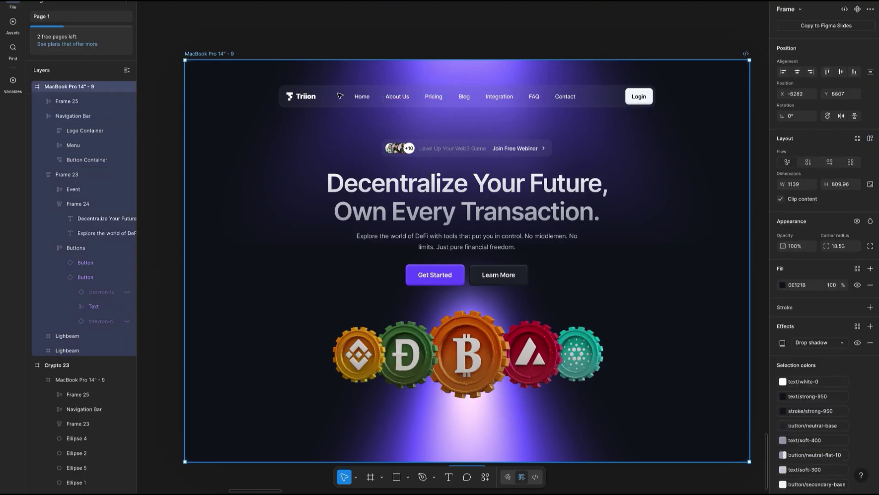
key("alt")
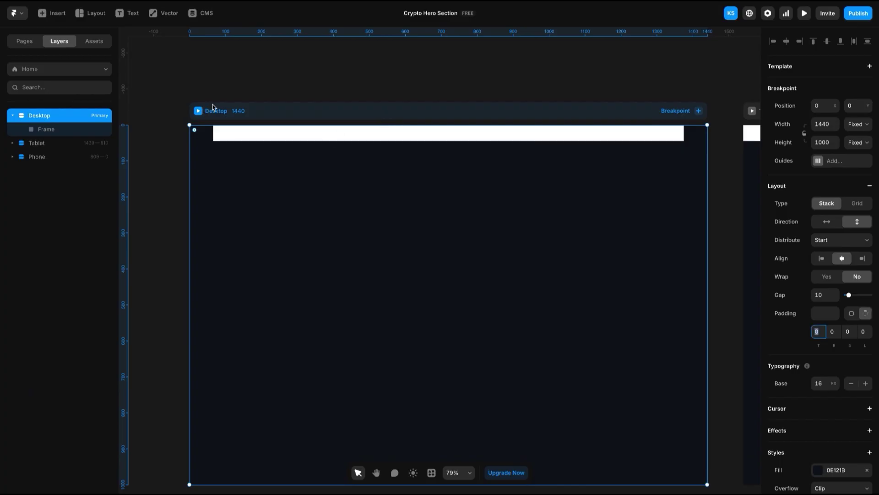
type("50.6")
key("Return")
Check the Navigation Bar's corner radius in Figma, and set the white frame's radius to 12.66 in Framer
left_click(454, 152)
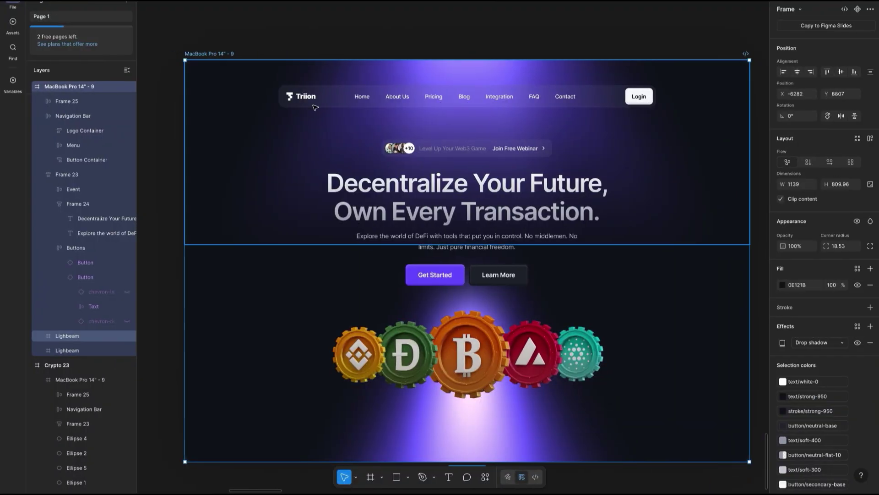
left_click(314, 106)
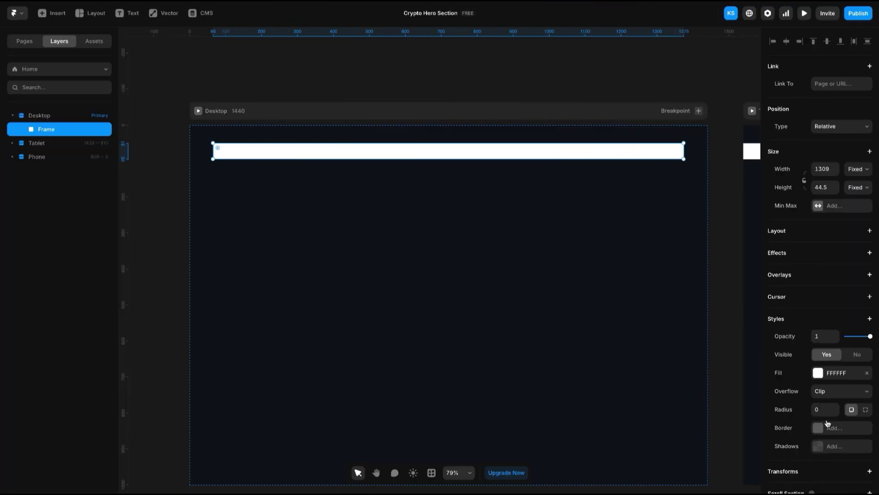
left_click(821, 410)
type("12.66")
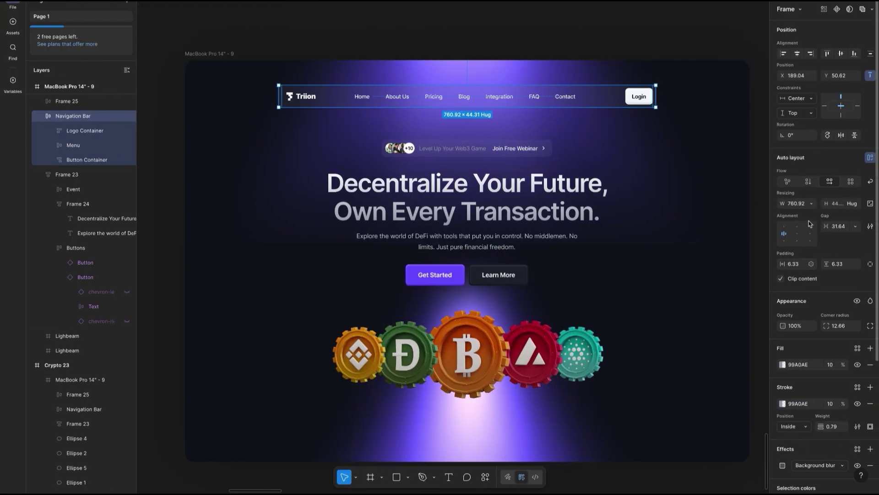
Check the Navigation Bar's width in Figma, and add 12 stretch-aligned column guides to the Desktop breakpoint in Framer
left_click(804, 204)
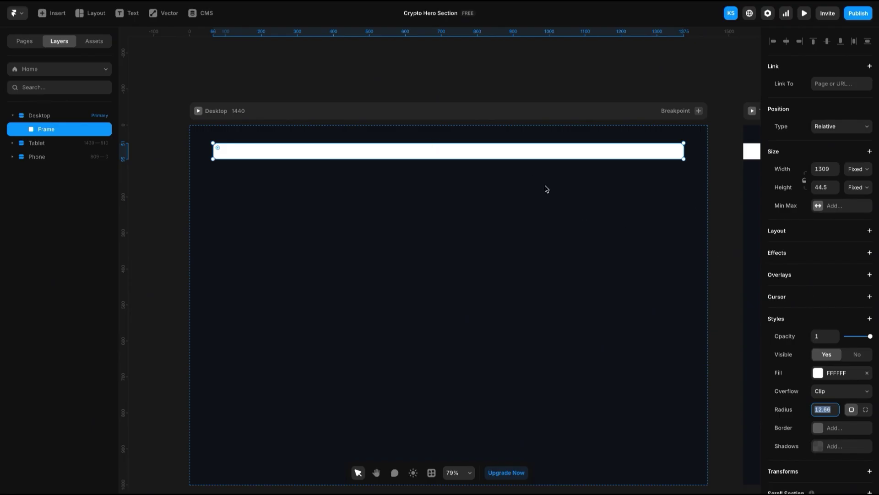
key("Escape")
scroll(535, 208, "down", 2)
left_click(536, 208)
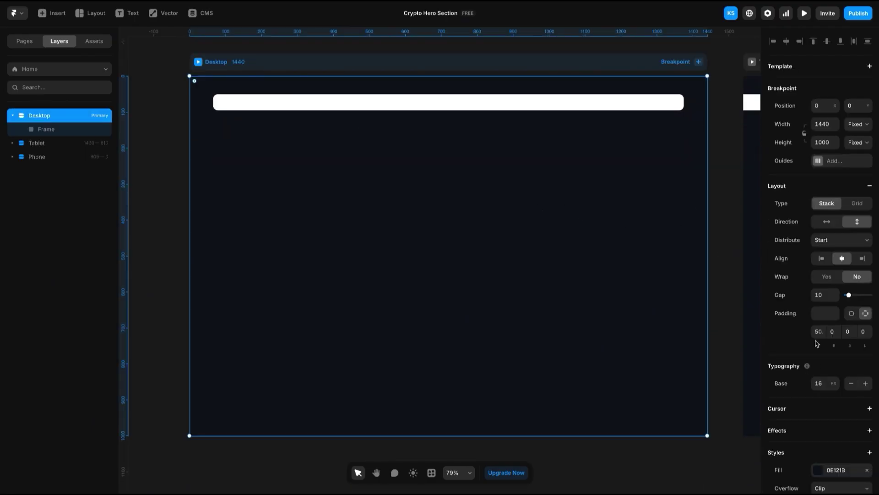
scroll(791, 449, "down", 2)
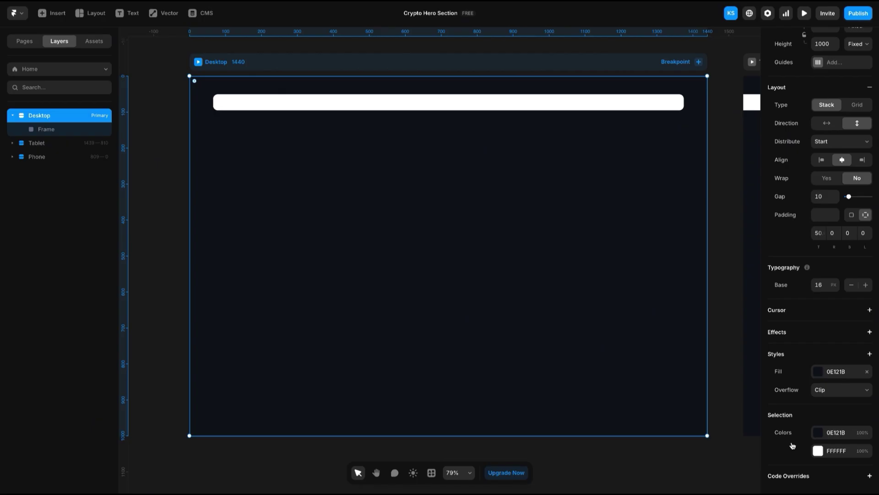
scroll(792, 357, "up", 2)
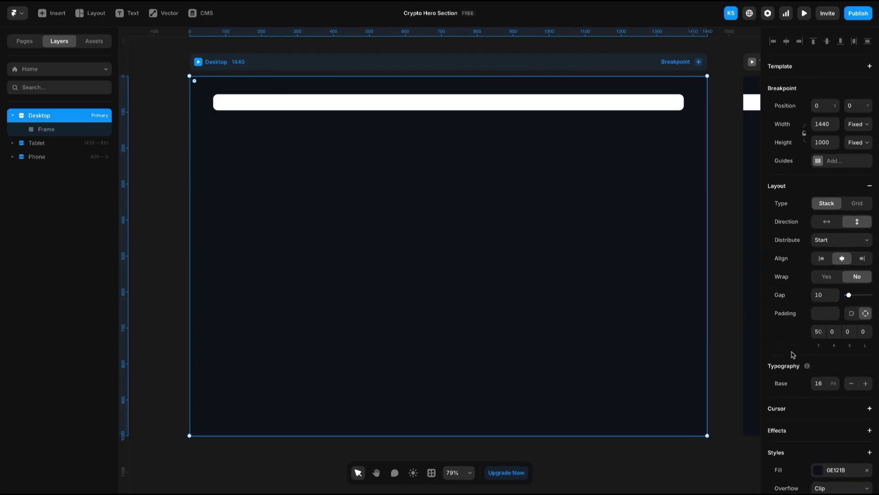
left_click(823, 161)
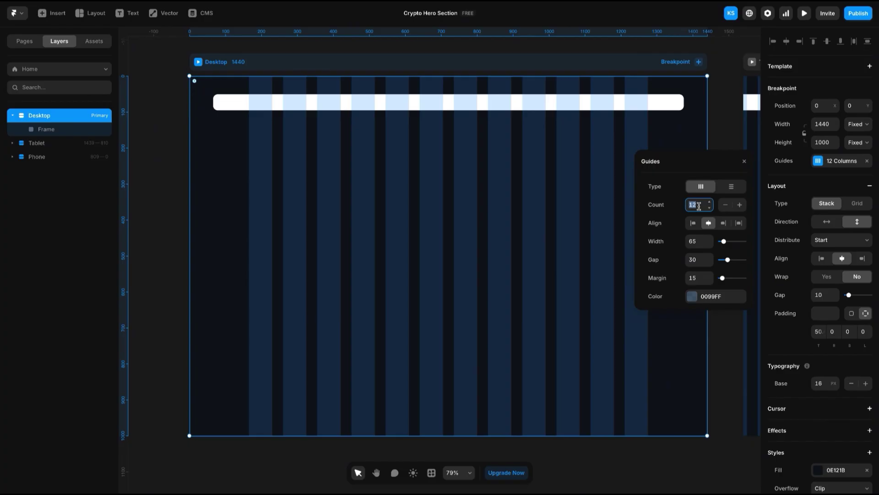
left_click(698, 278)
left_click(738, 223)
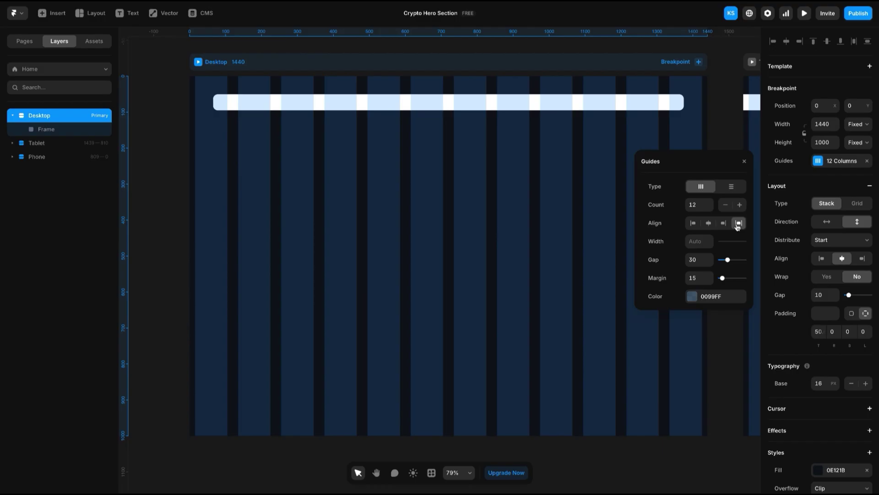
Set the margin of the Desktop breakpoint's column guides to 150
left_click(696, 277)
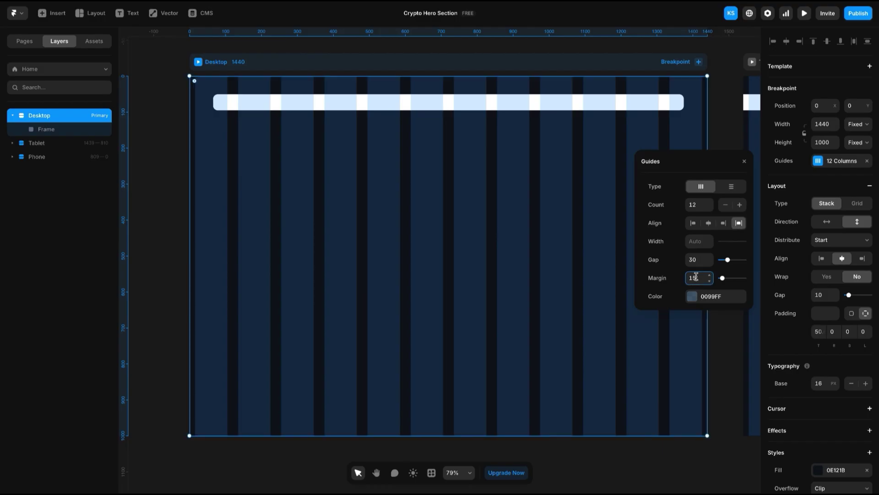
type("120")
key("Return")
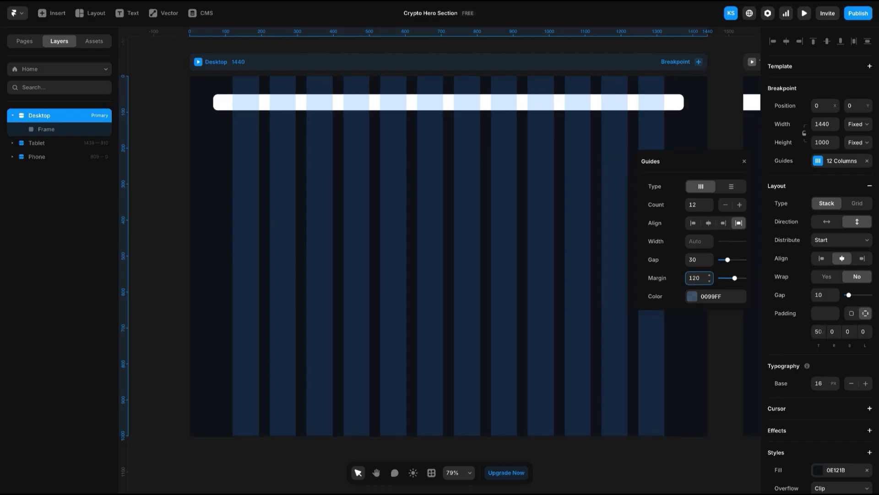
double_click(696, 278)
type("15")
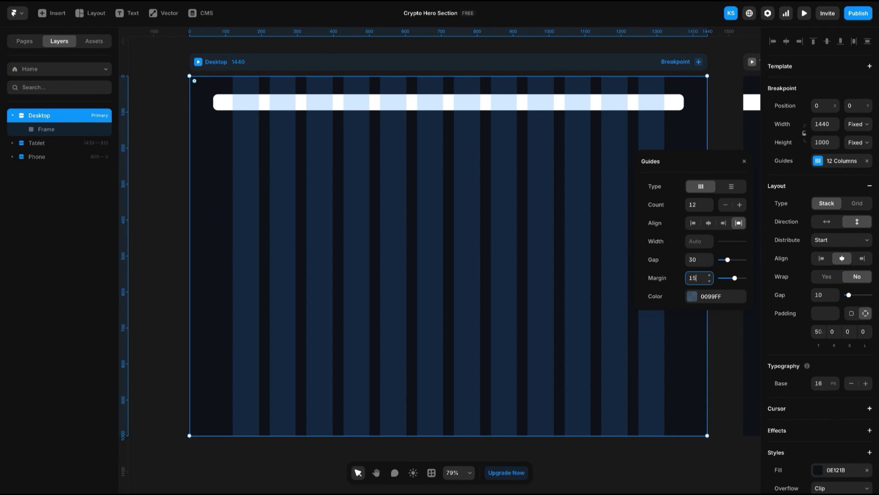
type("0")
Resize the white navigation frame to a width of 1140 so it spans the 12 column guides
left_click(362, 107)
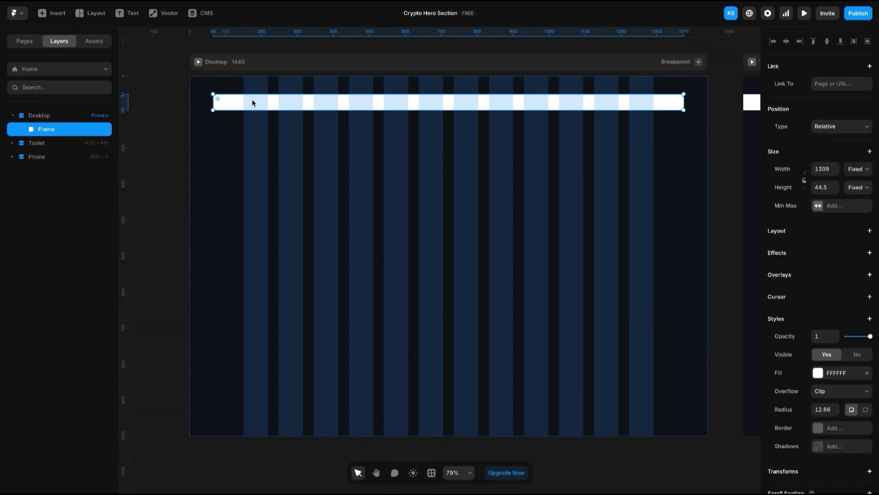
left_click_drag(211, 101, 275, 119)
scroll(302, 194, "up", 5)
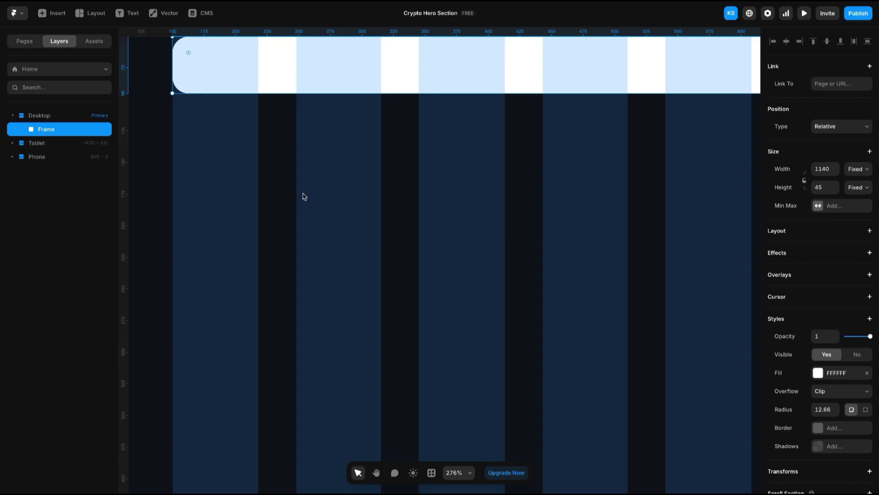
scroll(302, 195, "down", 5)
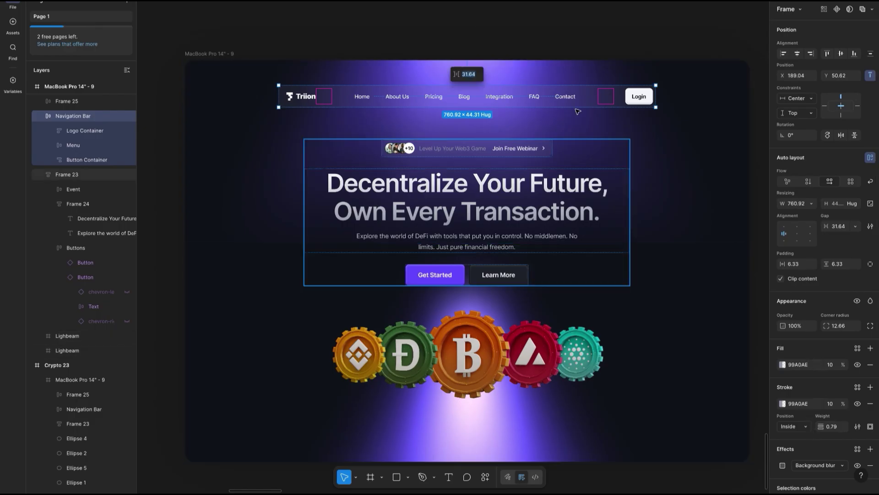
Copy the Navigation Bar's fill colour in Figma, and fill the navigation frame in Framer with 99A0AE at 10% opacity
left_click(624, 186)
left_click(577, 108)
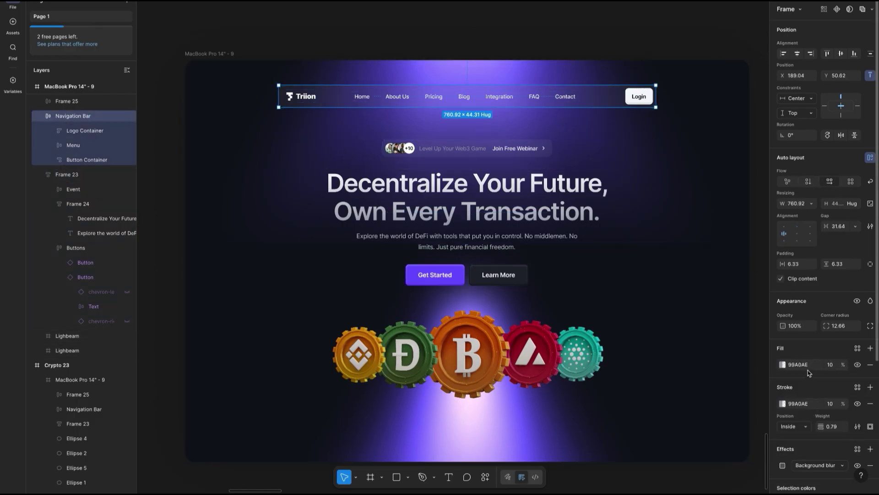
left_click(797, 365)
key("super+c")
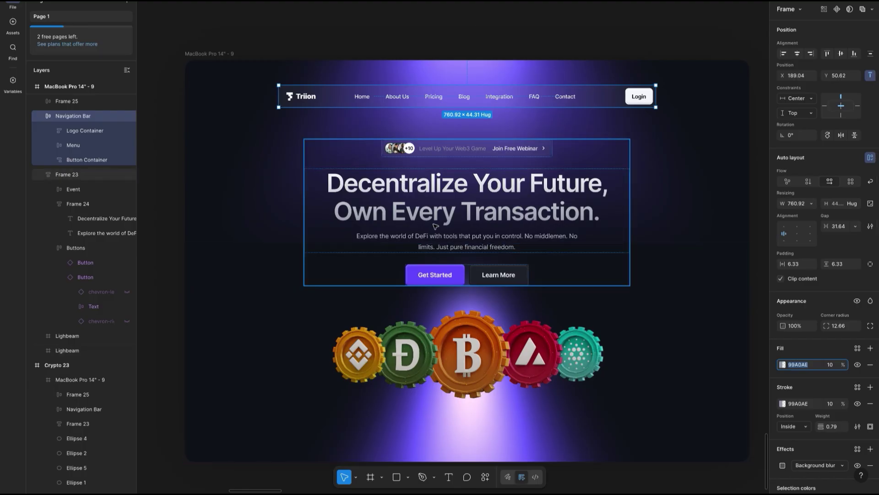
key("super+Tab")
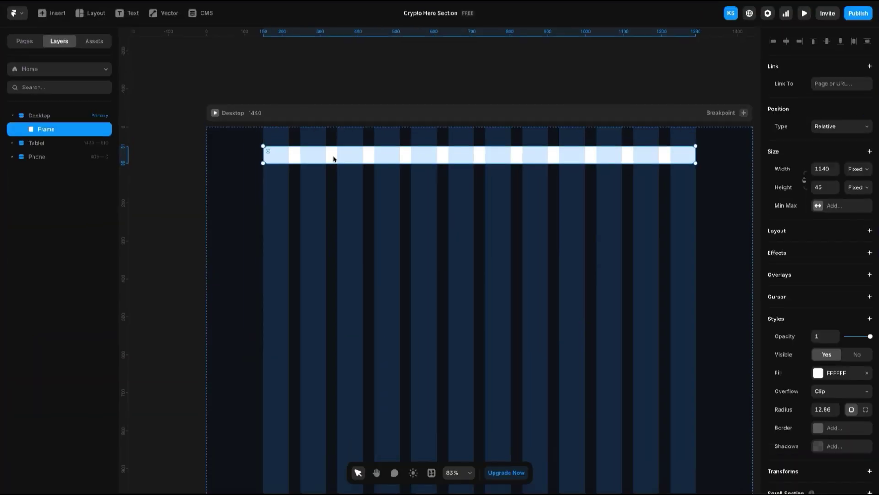
left_click(842, 373)
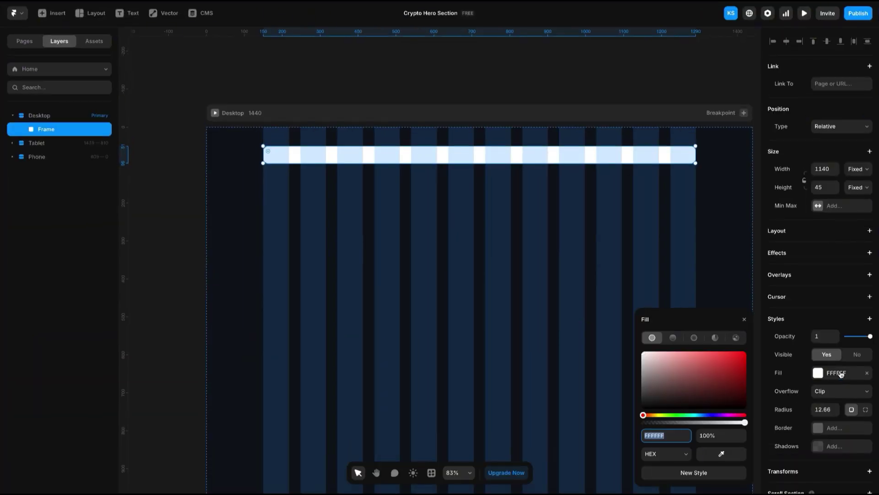
key("super+v")
left_click(718, 435)
type("0")
left_click(635, 260)
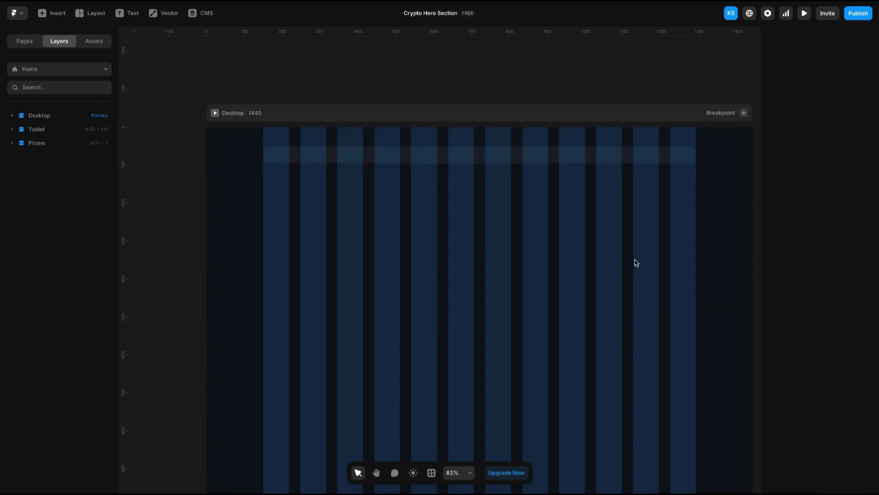
Hide the Desktop breakpoint's column guides by setting their colour opacity to 0%
left_click(253, 114)
left_click(824, 160)
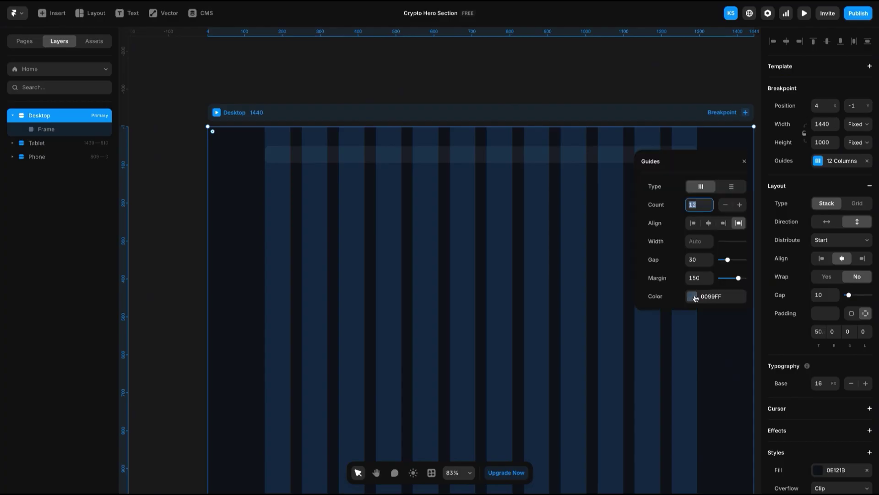
left_click(693, 297)
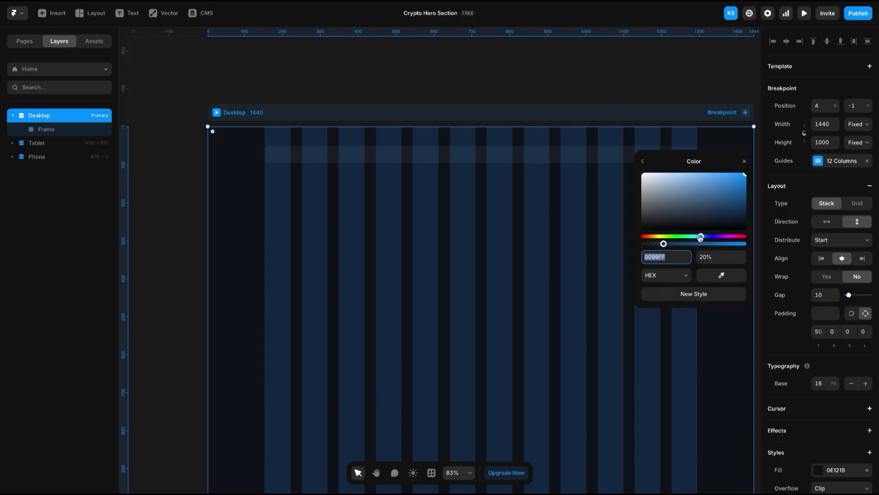
left_click(712, 257)
type("0")
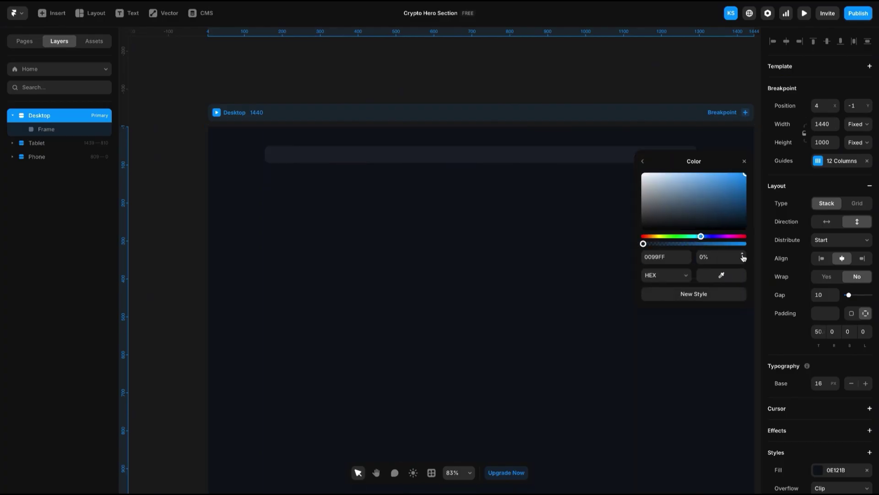
key("Escape")
scroll(430, 159, "up", 5)
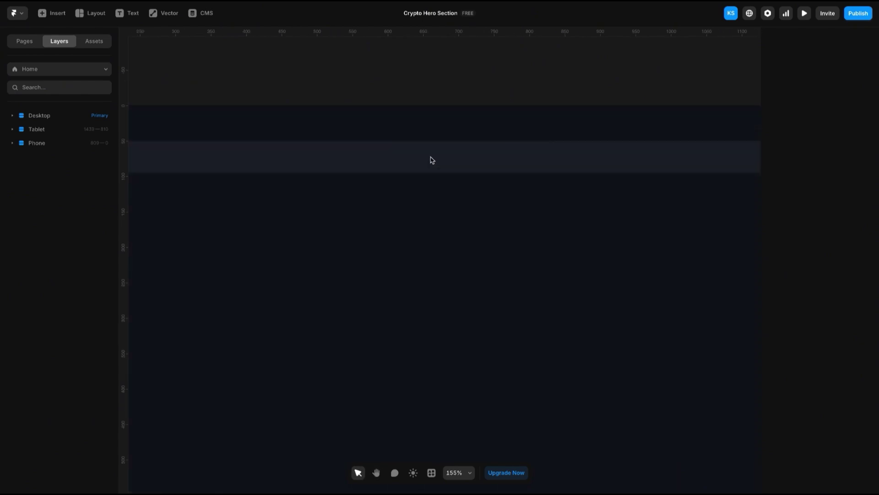
scroll(431, 164, "down", 5)
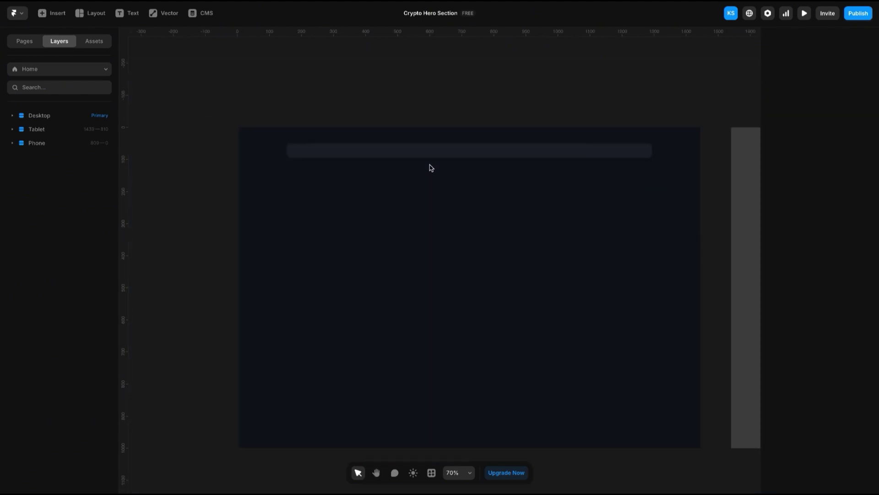
key("XF86MonBrightnessUp")
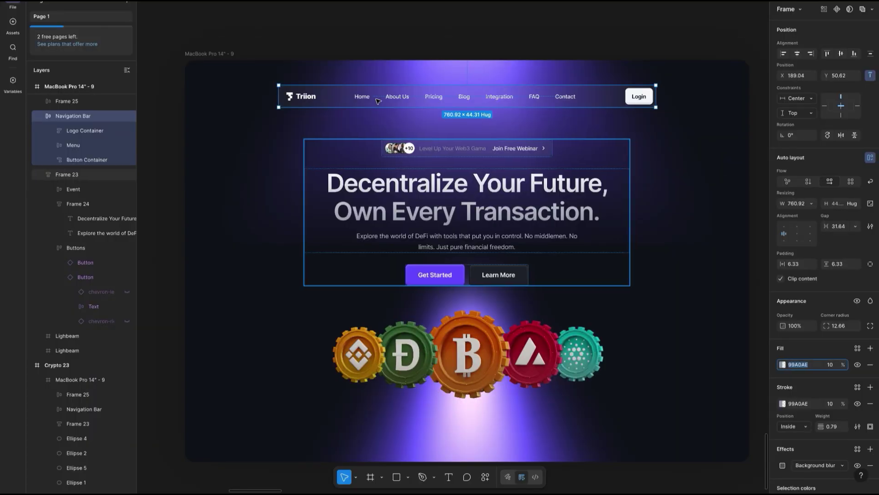
key("Escape")
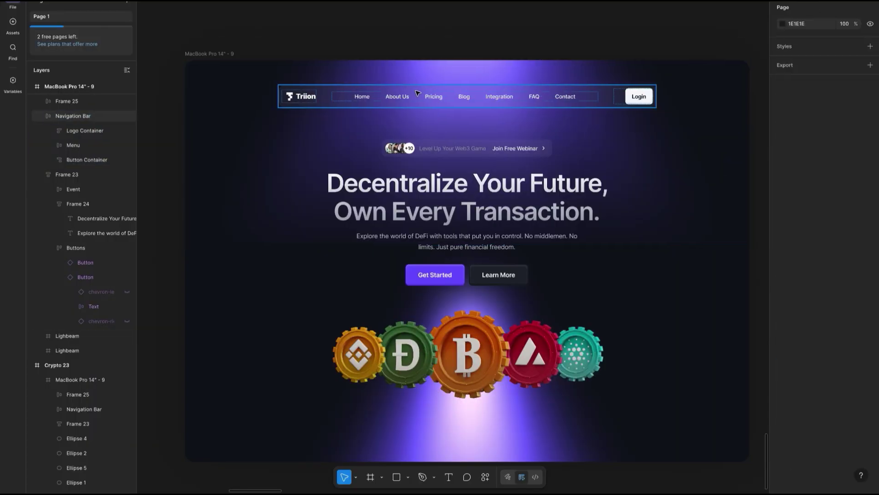
key("ctrl+Left")
key("ctrl+Right")
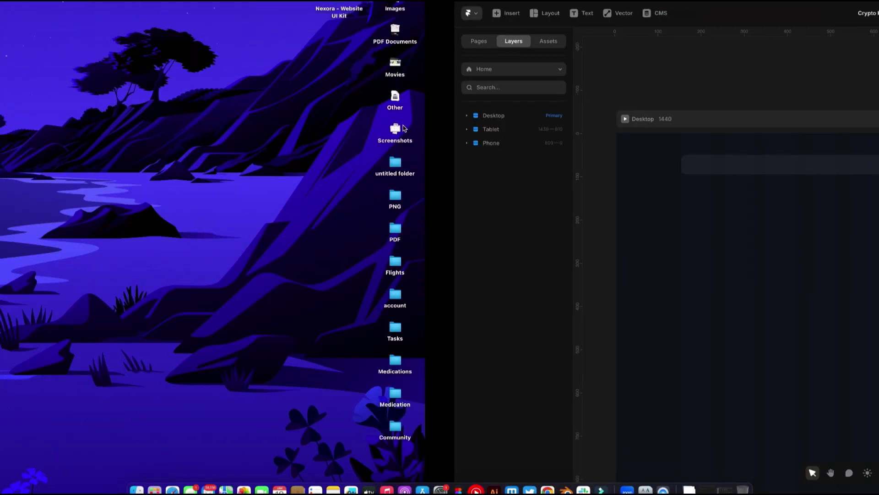
Upload the image Logo Container.svg from Downloads into the navigation frame in Framer
left_click(418, 170)
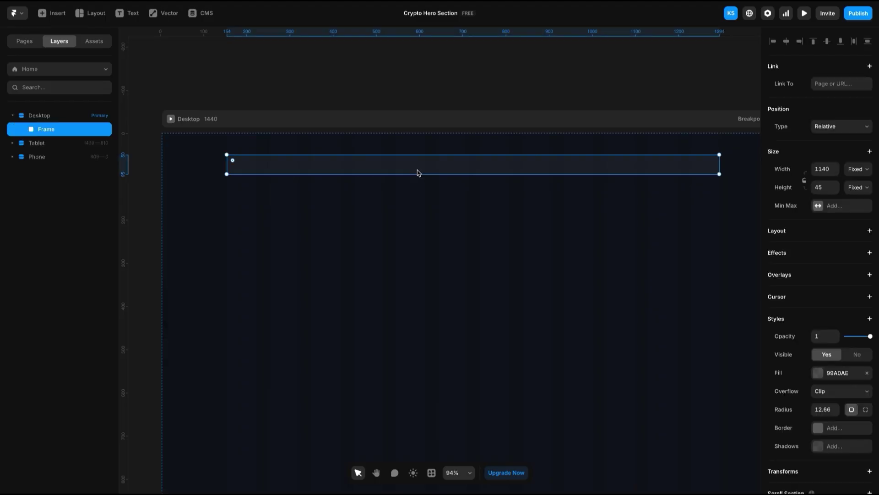
left_click(52, 13)
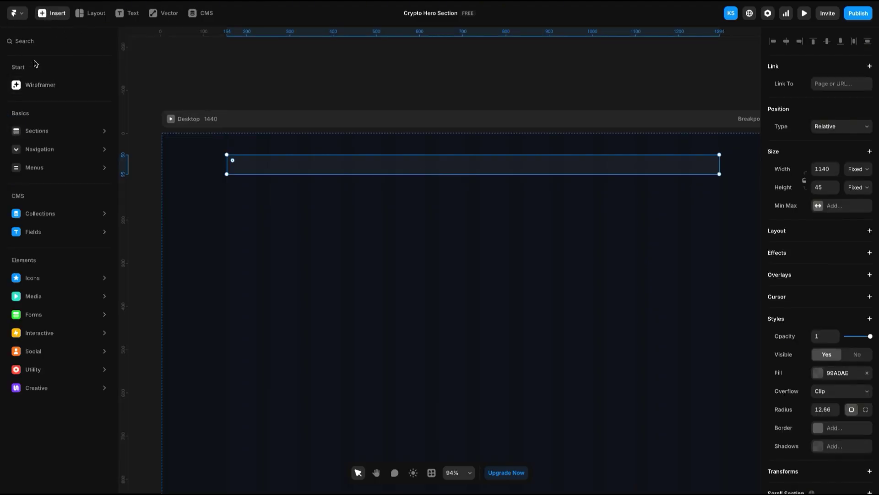
left_click(18, 13)
mouse_move(39, 90)
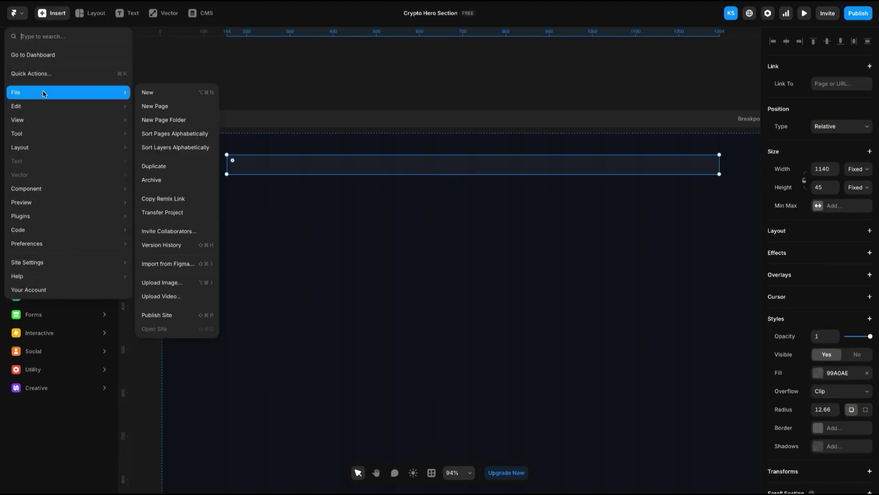
left_click(169, 280)
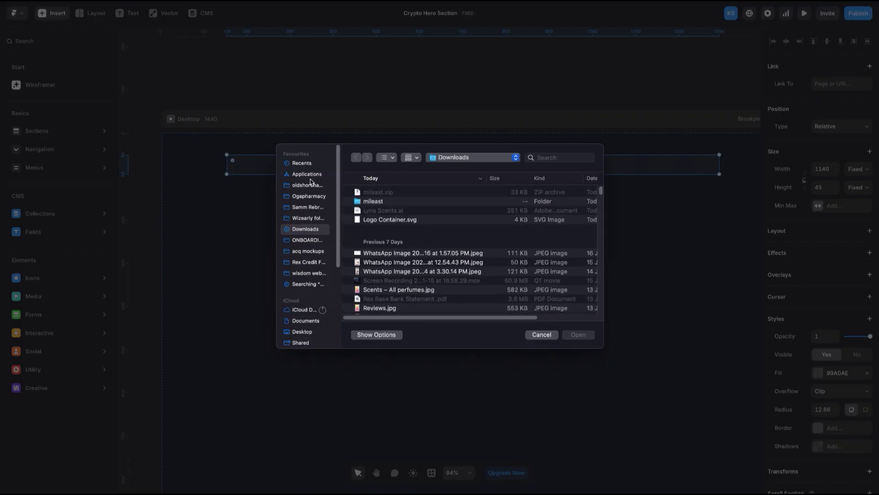
left_click(384, 220)
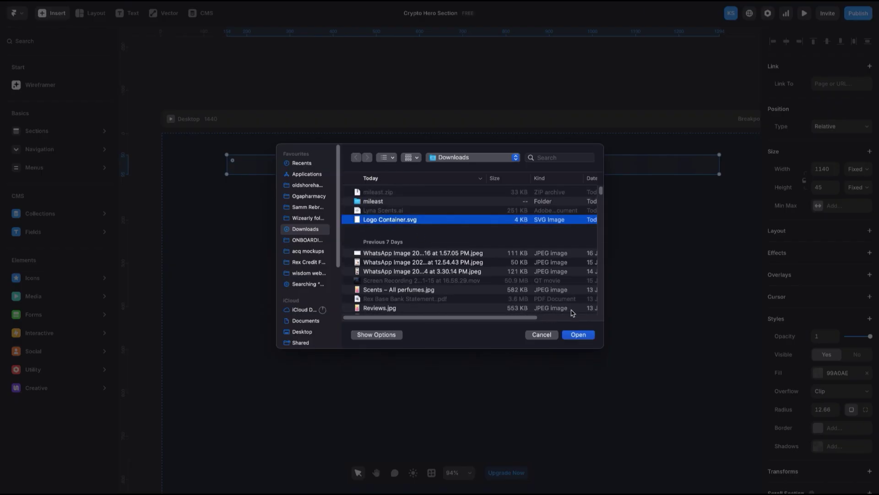
left_click(573, 335)
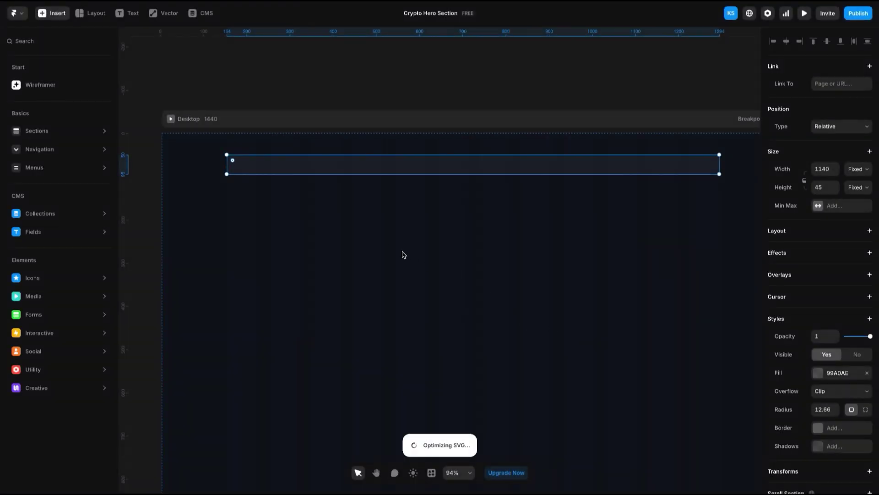
left_click(249, 165)
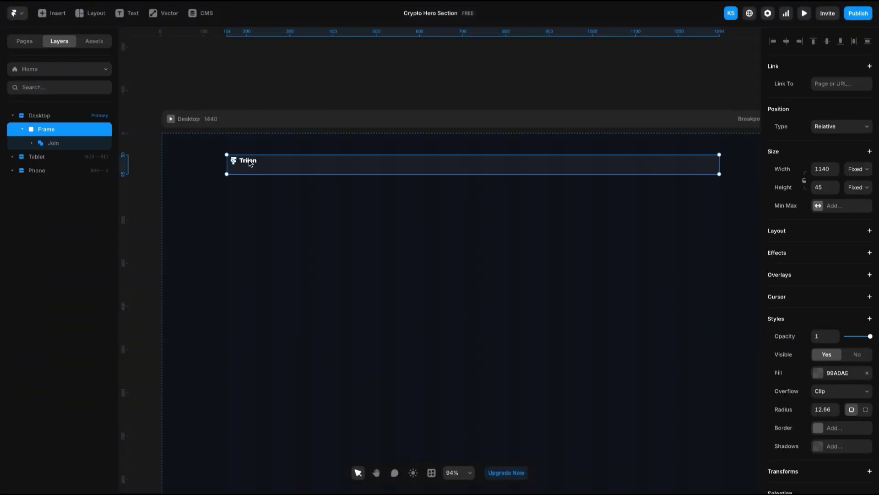
Try to position the Triion logo by hand inside the navigation frame
left_click(25, 132)
left_click_drag(60, 132, 82, 133)
scroll(246, 169, "up", 5)
left_click(246, 168)
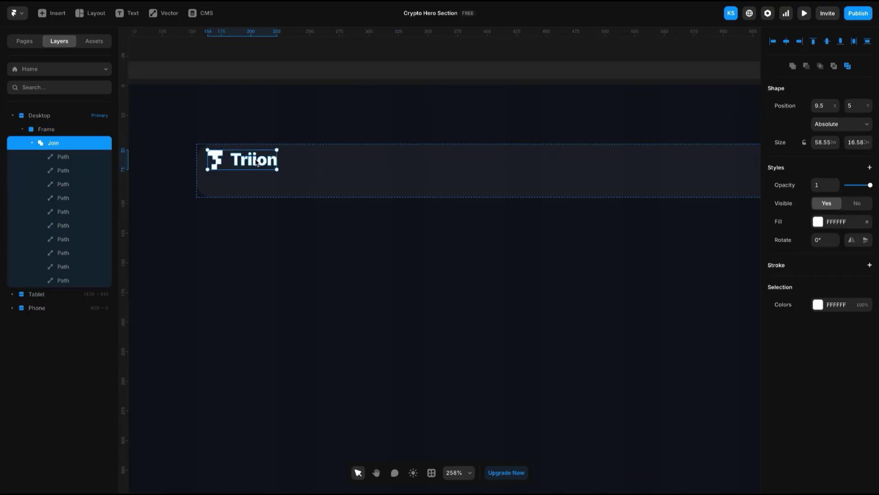
left_click_drag(246, 168, 316, 183)
key("ctrl+z")
key("ctrl+z")
key("ctrl+z")
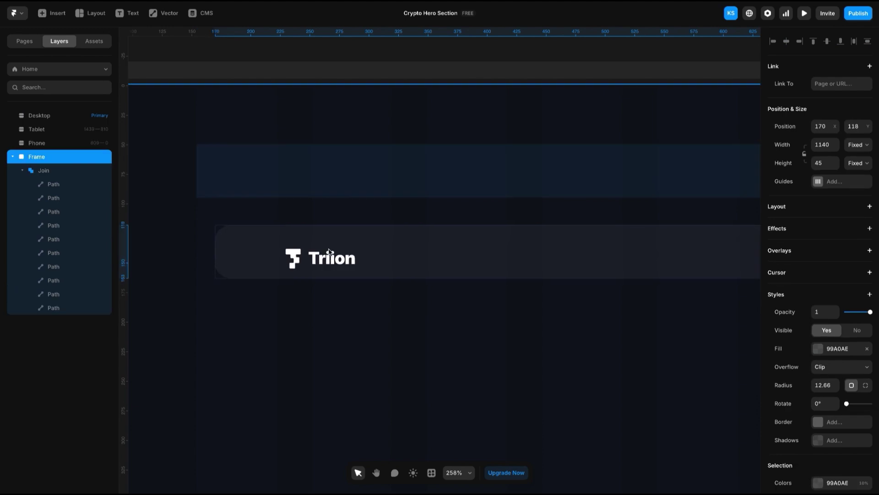
key("ctrl+z")
key("ctrl+z")
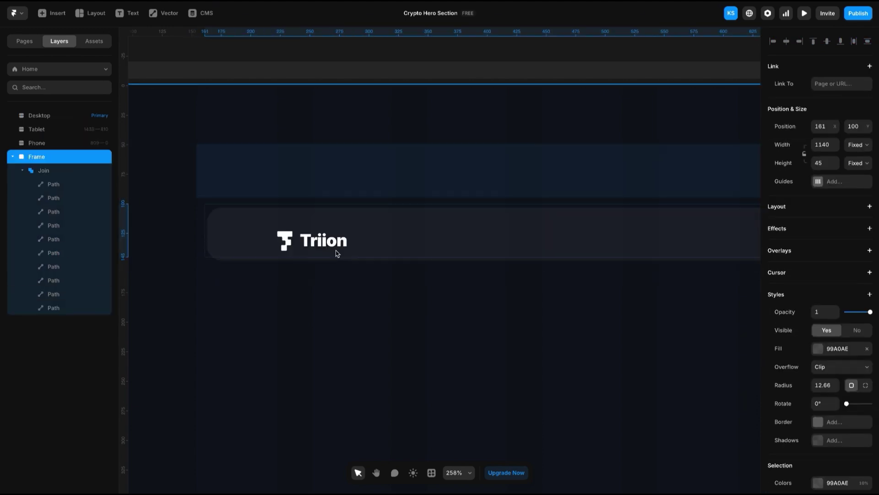
key("ctrl+z")
key("ctrl+shift+z")
key("ctrl+shift+z")
key("ctrl+shift+z")
left_click(23, 131)
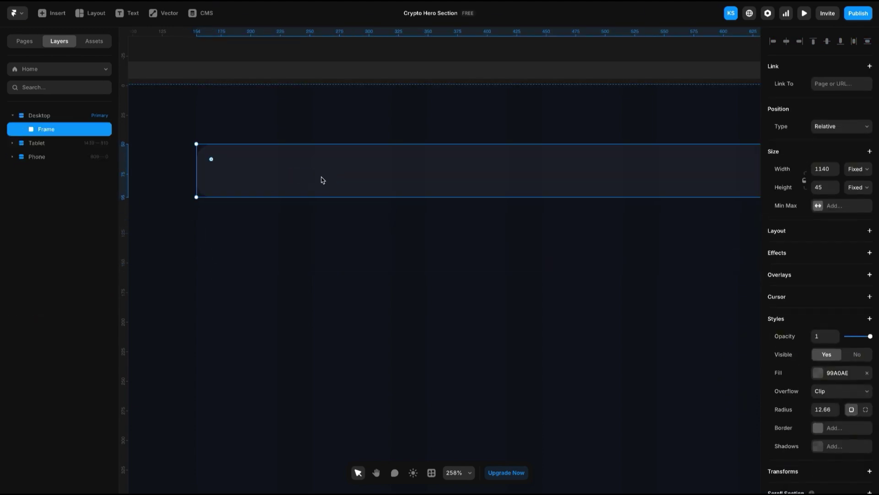
left_click(324, 179)
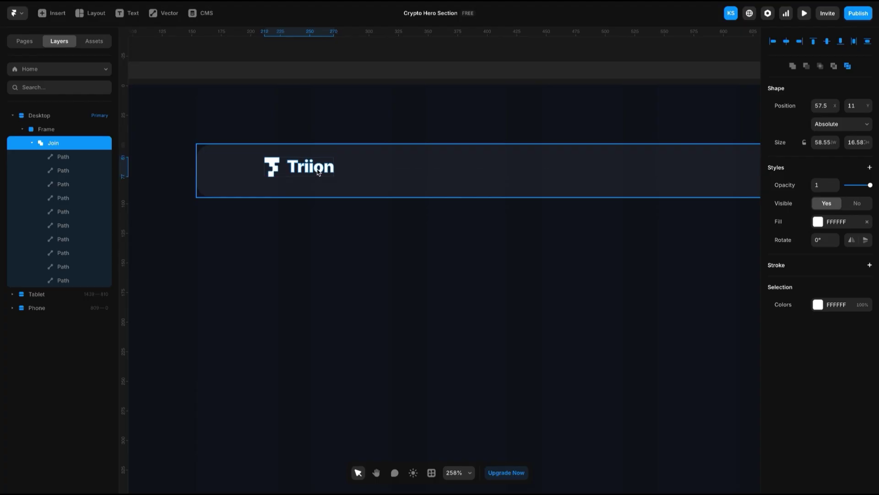
left_click_drag(324, 178, 301, 190)
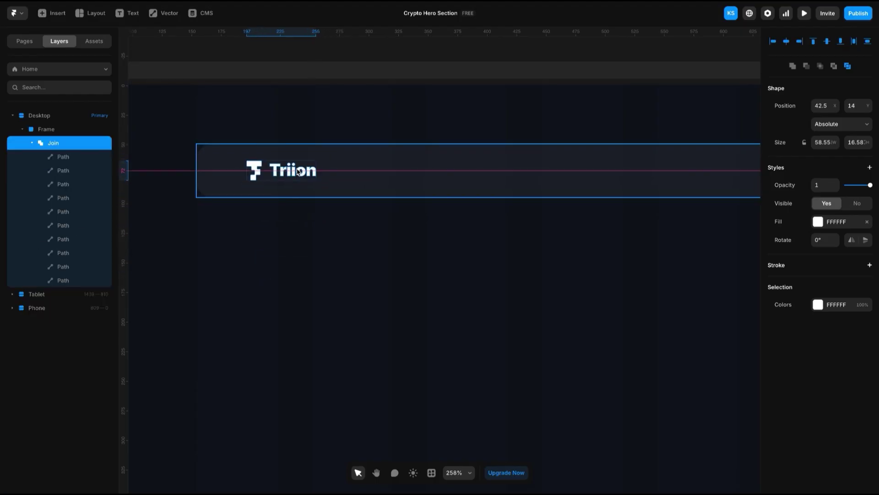
Add a horizontal stack layout to the navigation frame that holds the Triion logo
left_click(23, 130)
left_click(51, 134)
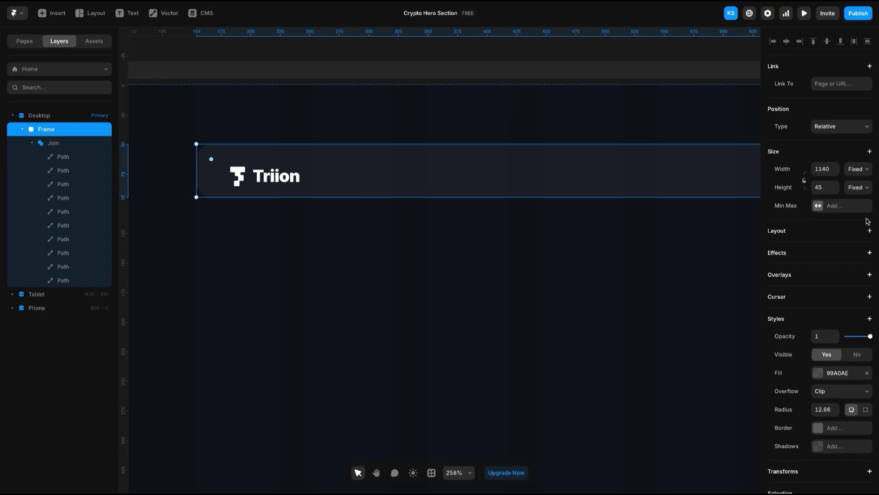
left_click(868, 232)
key("shift+0")
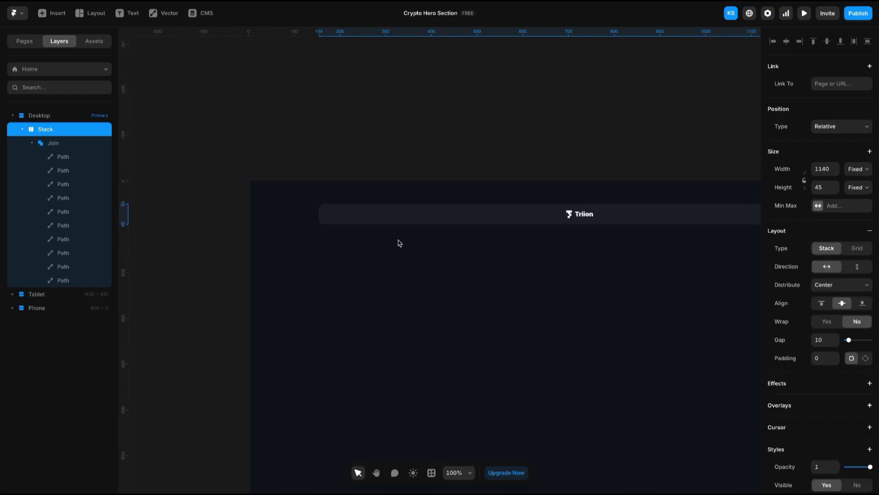
scroll(578, 210, "down", 5)
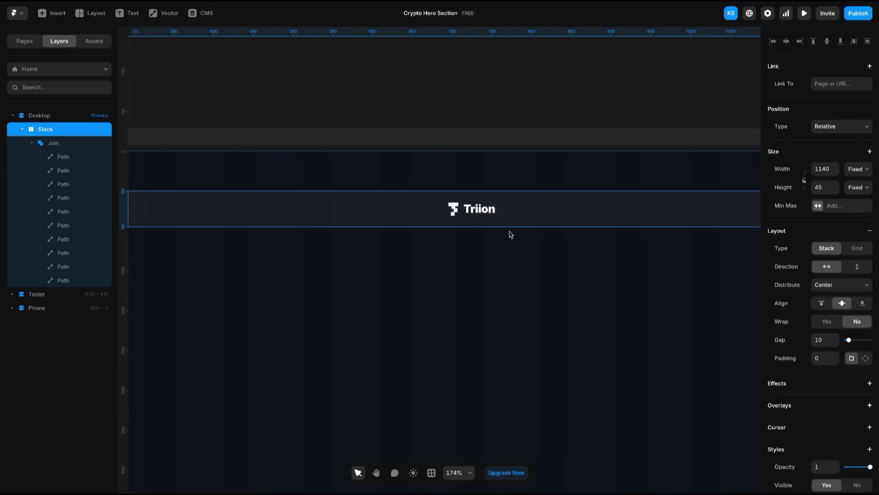
scroll(506, 235, "up", 6)
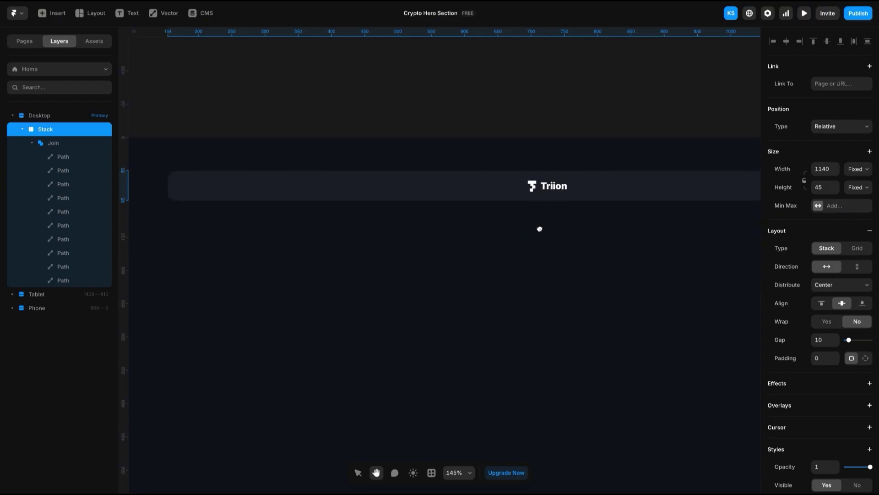
left_click(541, 196)
key("Escape")
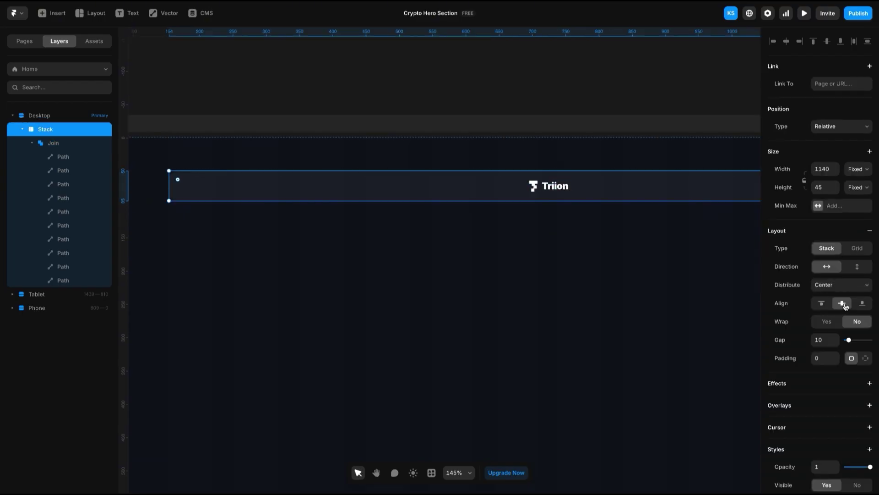
Distribute the navigation stack's content from Start, keeping it vertically centred
left_click(824, 305)
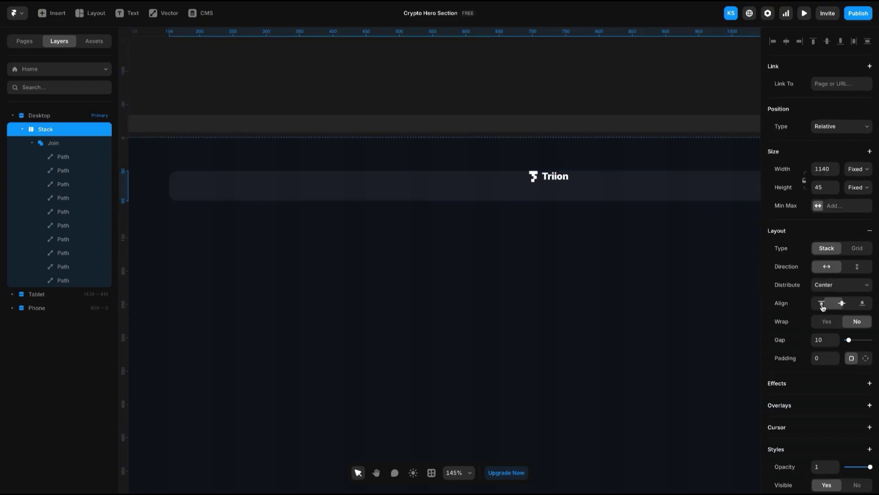
left_click(841, 303)
left_click(843, 285)
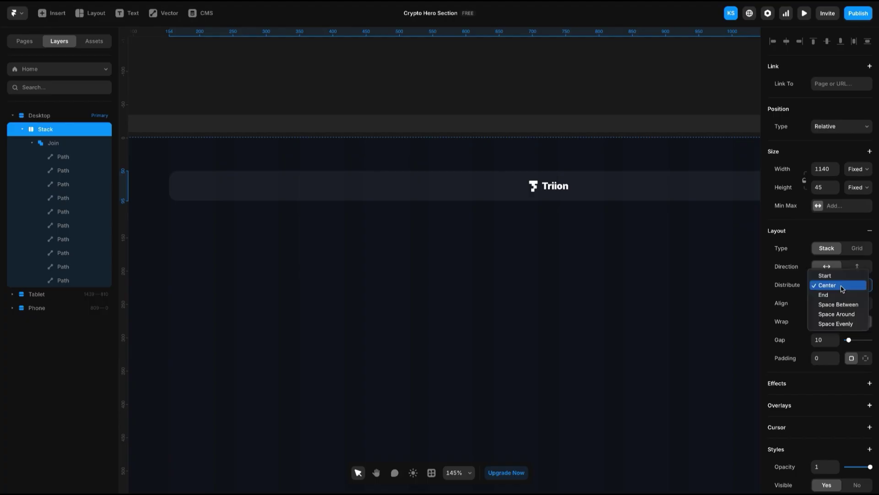
left_click(829, 275)
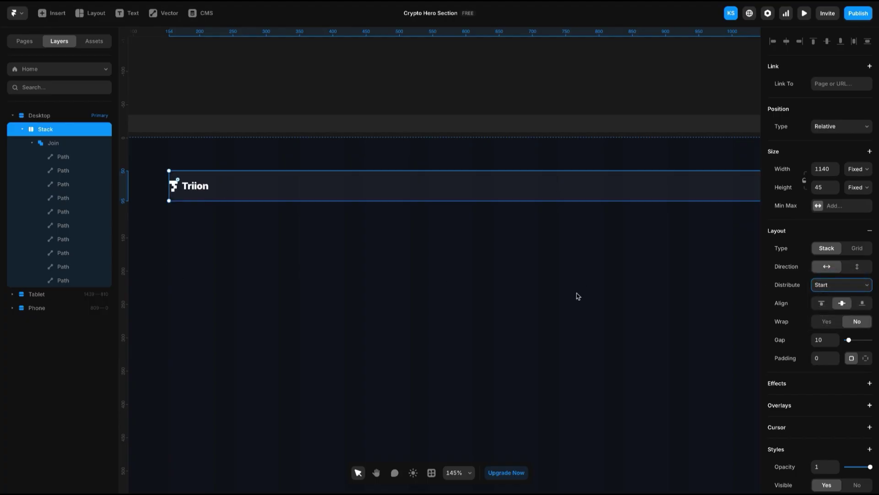
Copy the Navigation Bar's padding in Figma, and set the navigation stack's padding in Framer to 6.33
left_click(825, 358)
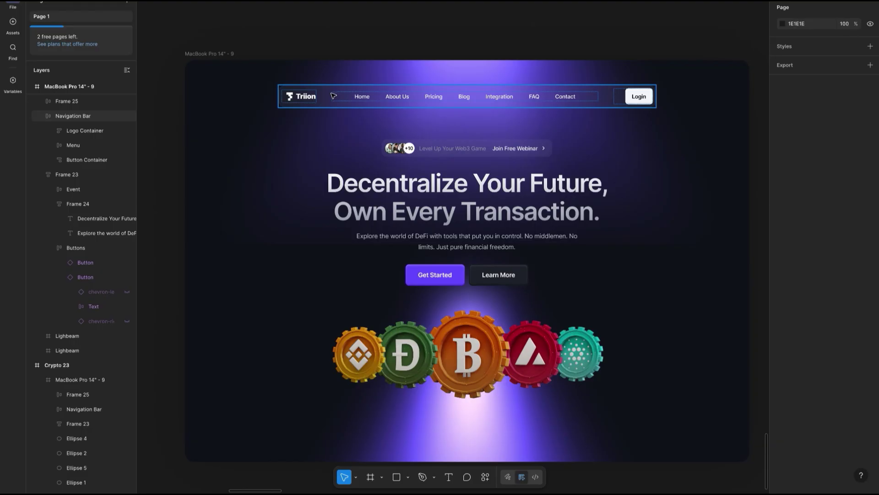
left_click(333, 96)
left_click(799, 266)
key("ctrl+c")
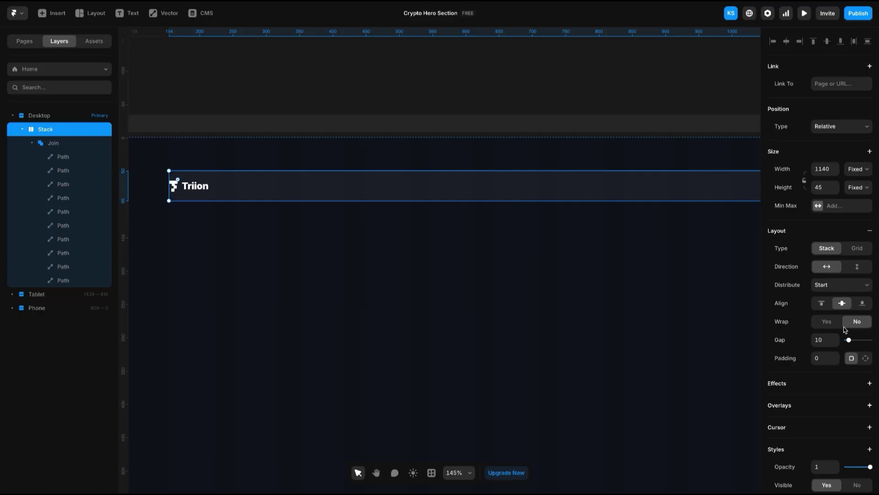
left_click(823, 357)
key("ctrl+v")
key("Return")
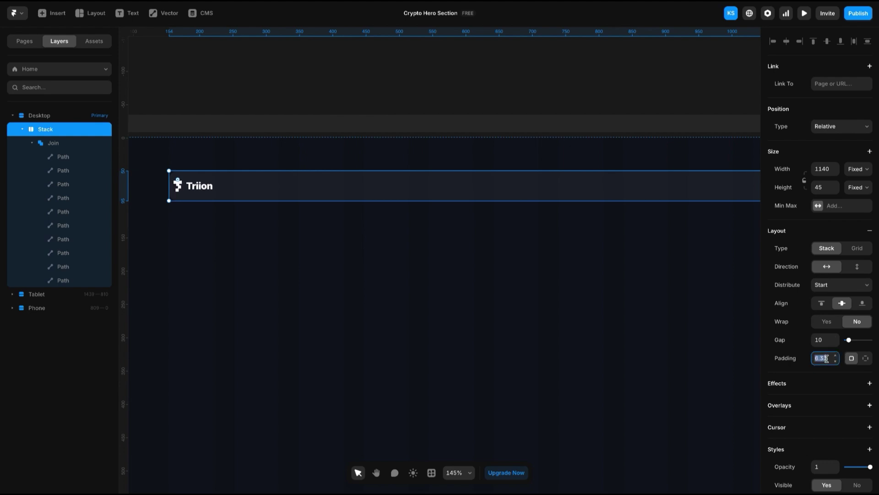
Increase the navigation stack's padding to 32 on all sides
type("10")
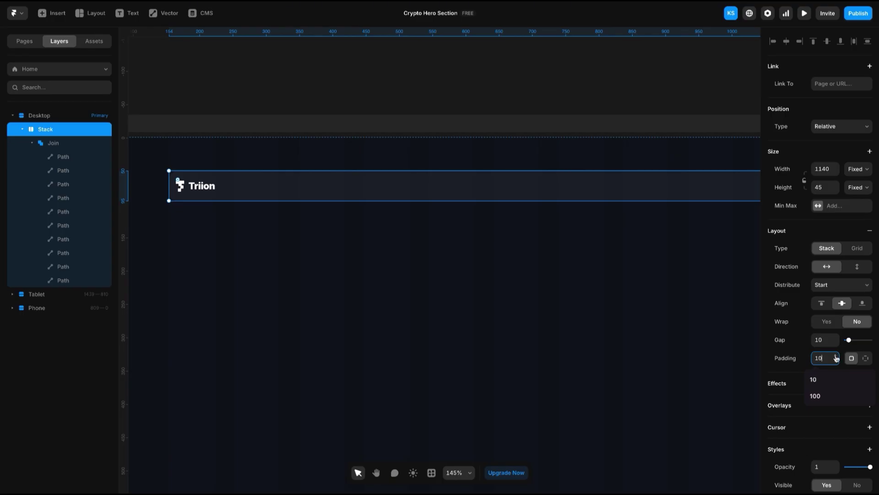
left_click(836, 356)
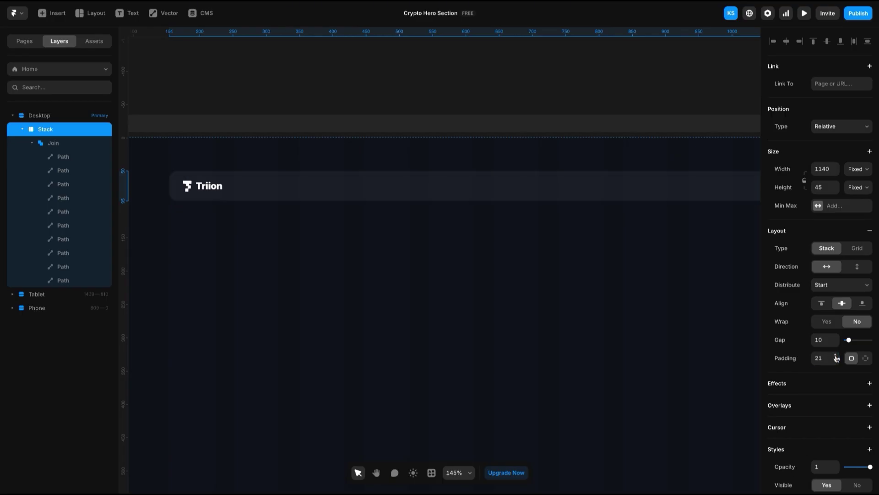
left_click_drag(836, 358, 836, 357)
left_click(836, 359)
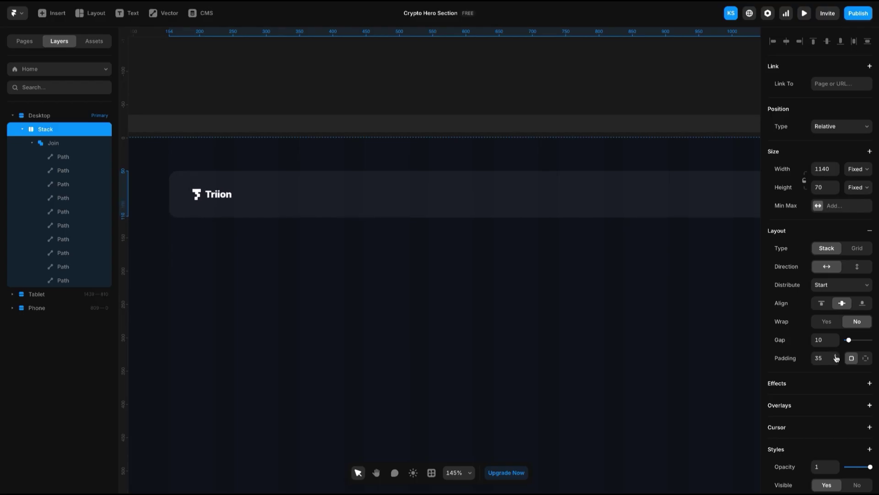
Switch the navigation stack to individual padding values and set its top and bottom padding to 16
left_click(864, 360)
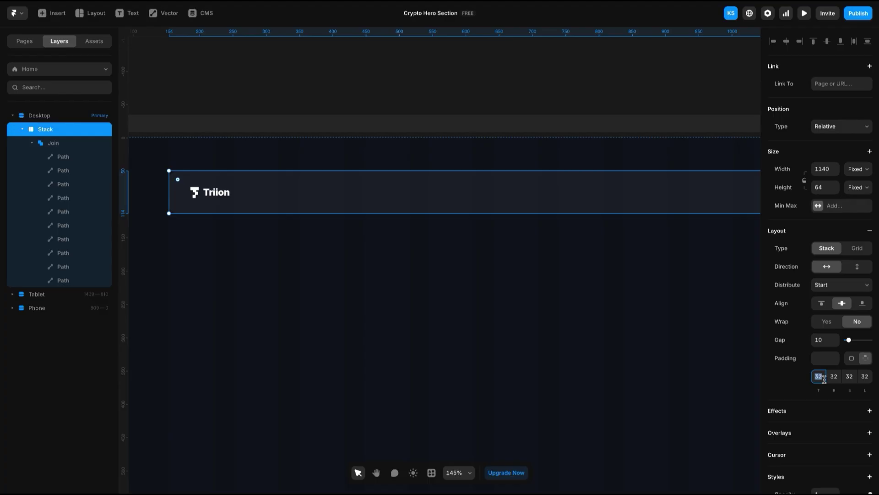
type("1")
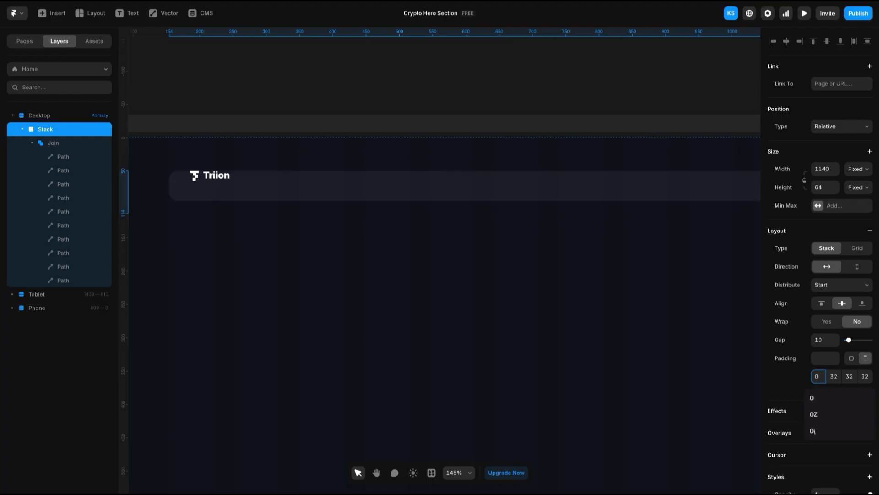
type("6")
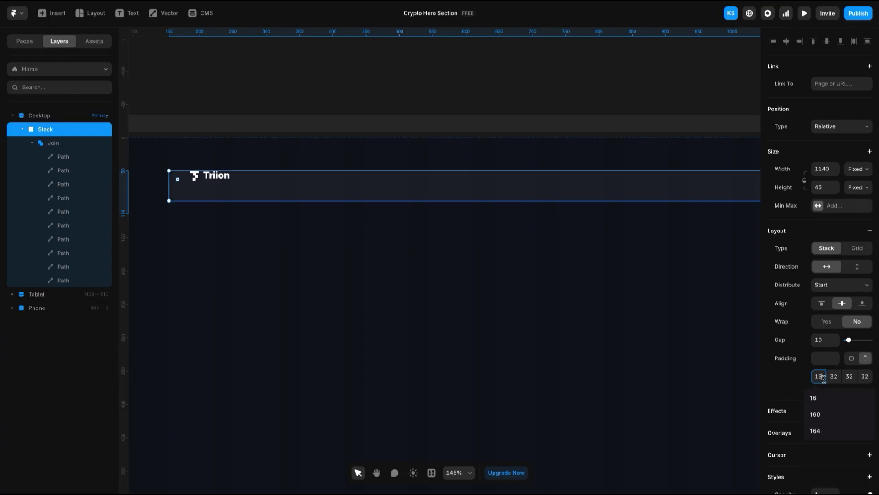
left_click(850, 376)
type("16")
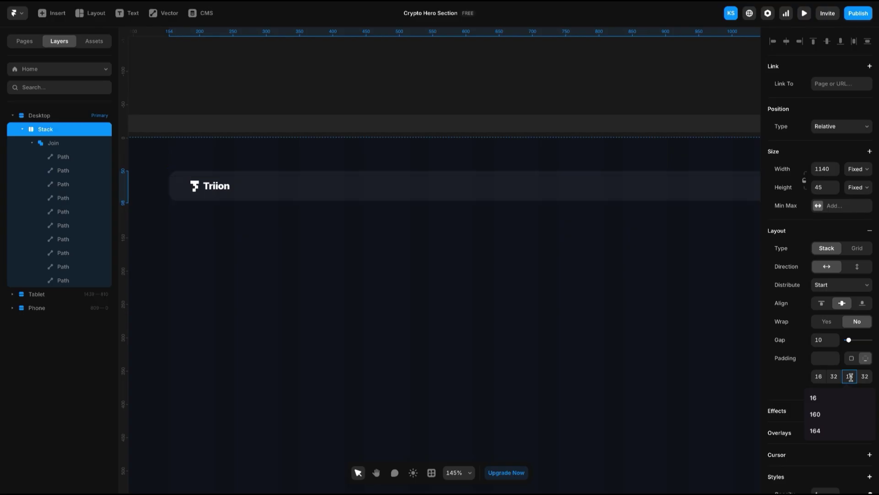
left_click(282, 214)
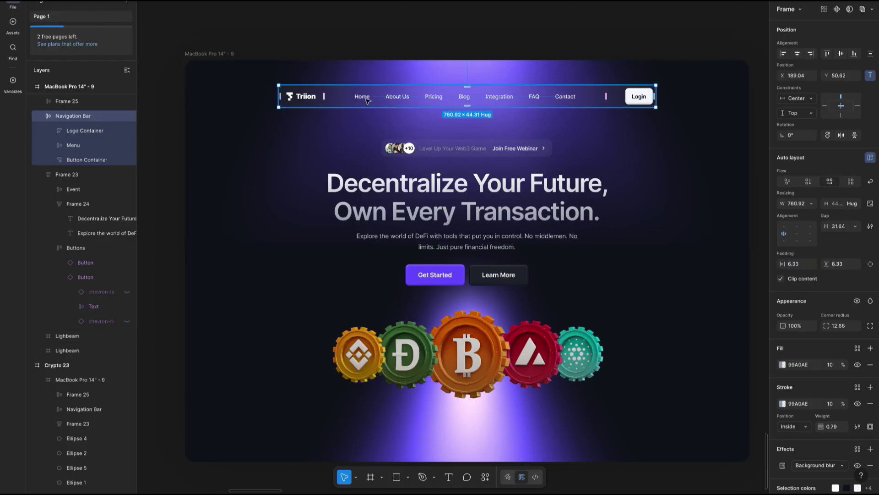
Copy the Navigation Bar's menu items as text in Figma and paste them onto the Framer canvas
double_click(366, 99)
right_click(366, 99)
key("Escape")
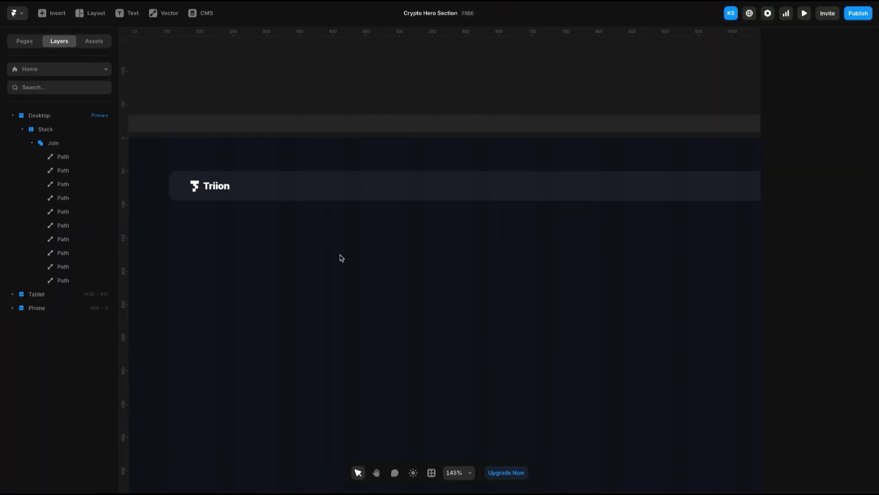
key("ctrl+v")
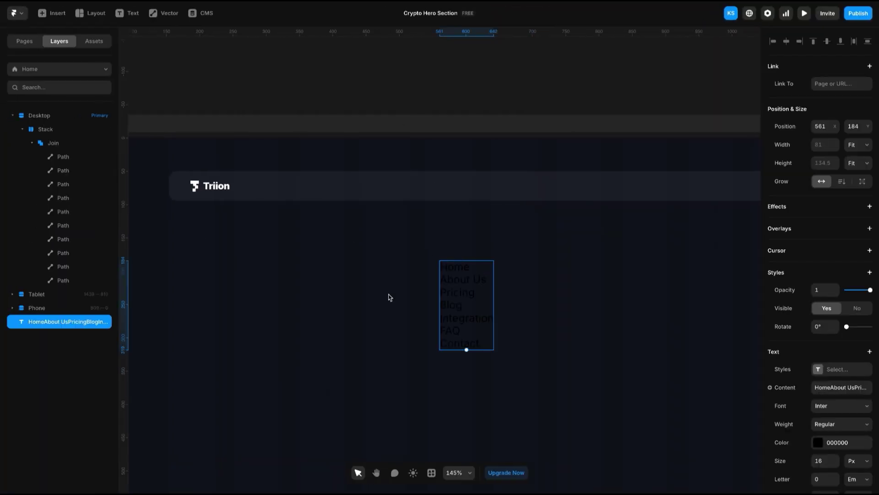
Add a text layer reading Home to the navigation stack and place it directly after the Triion logo
left_click(401, 194)
key("t")
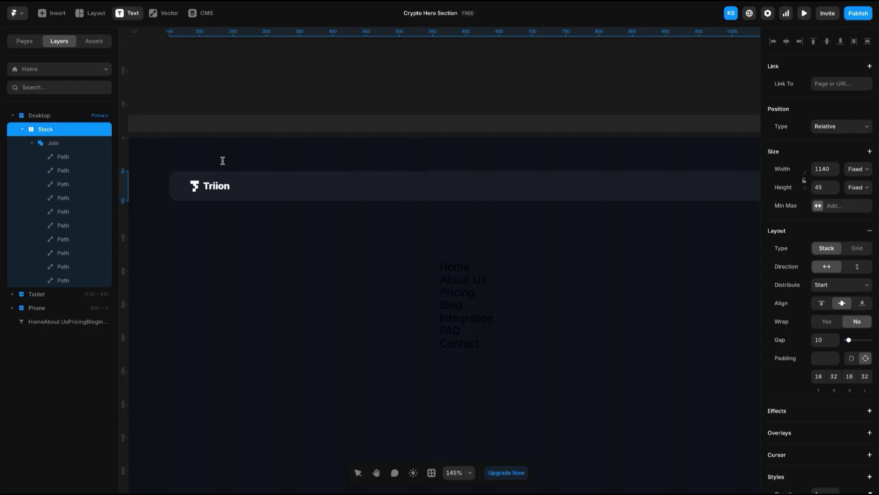
left_click(309, 186)
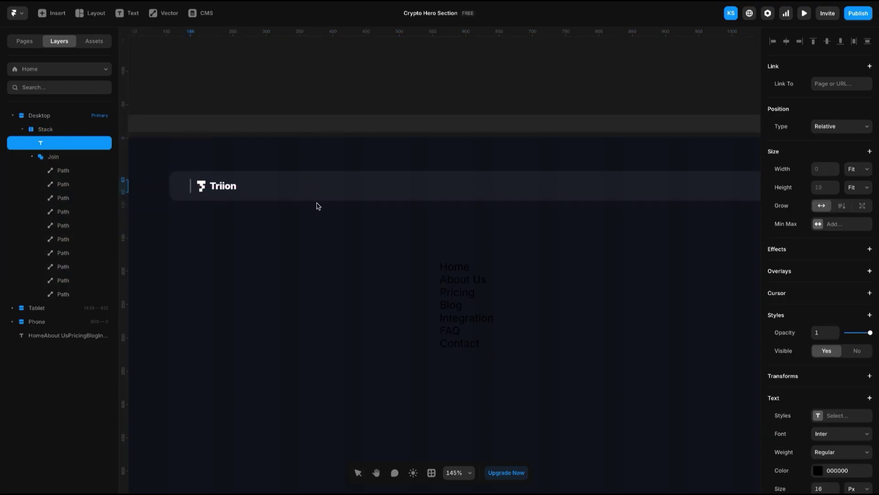
type("Home")
key("Escape")
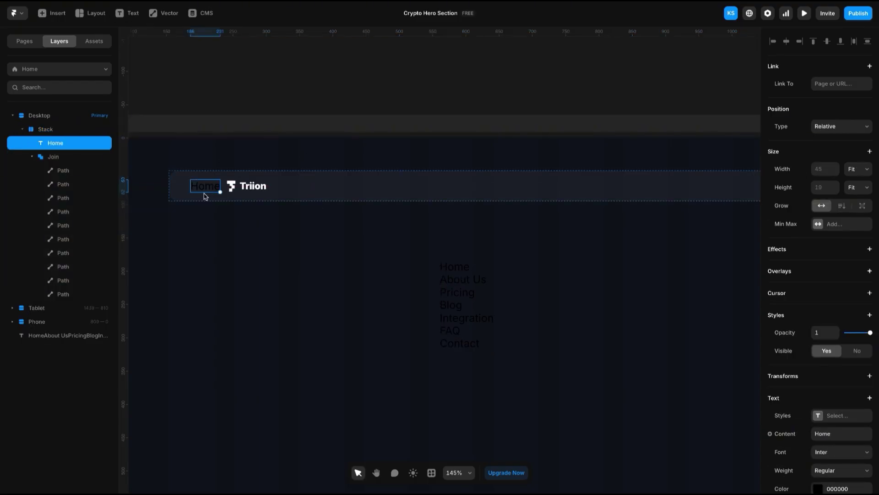
left_click_drag(202, 192, 216, 194)
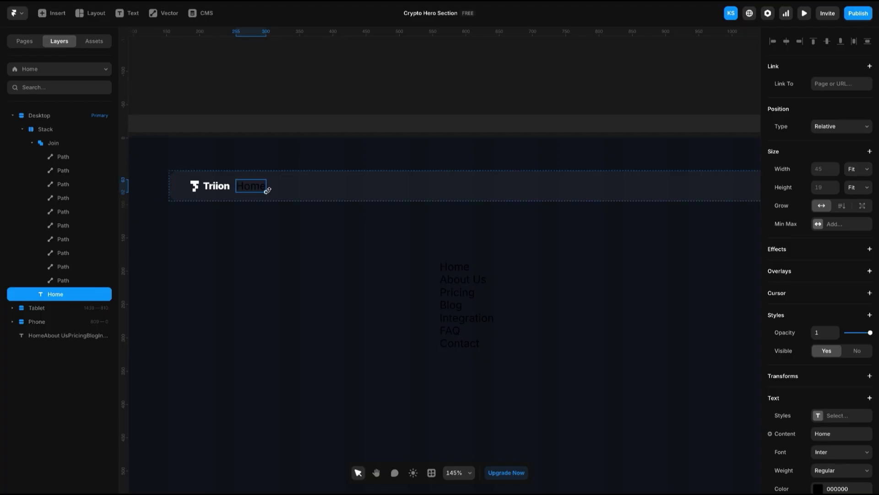
Switch to Figma and examine the typography settings of the Home link in the Navigation Bar's menu
double_click(259, 191)
scroll(819, 412, "down", 3)
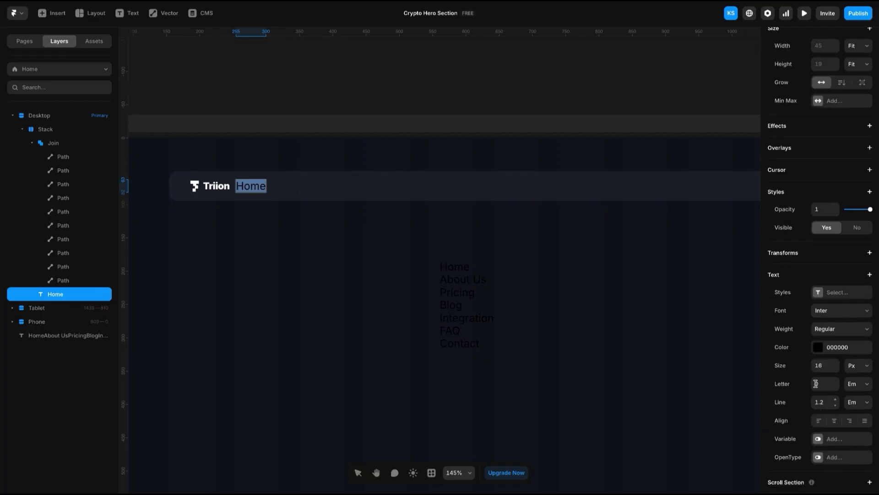
left_click(462, 272)
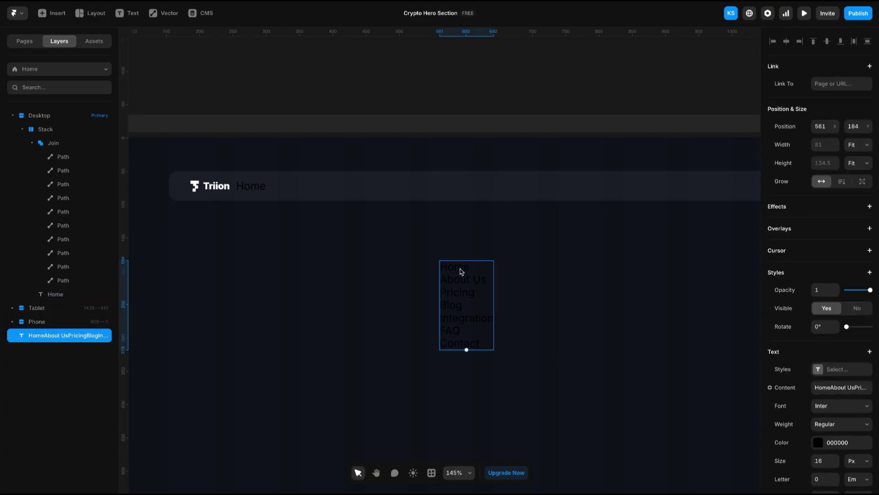
double_click(459, 271)
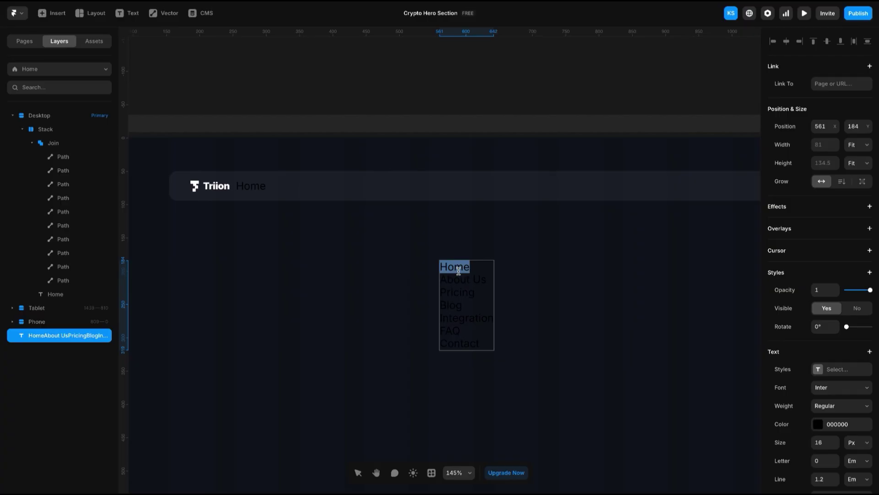
left_click(56, 293)
key("Return")
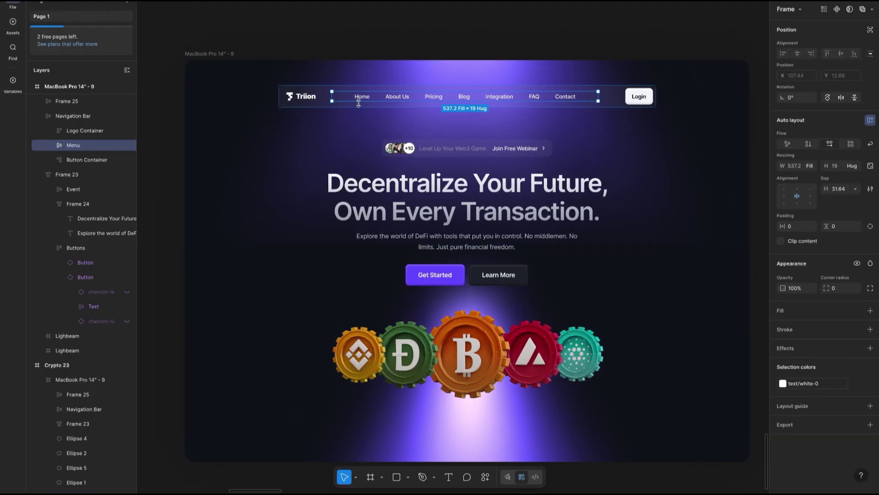
left_click(359, 98)
double_click(360, 97)
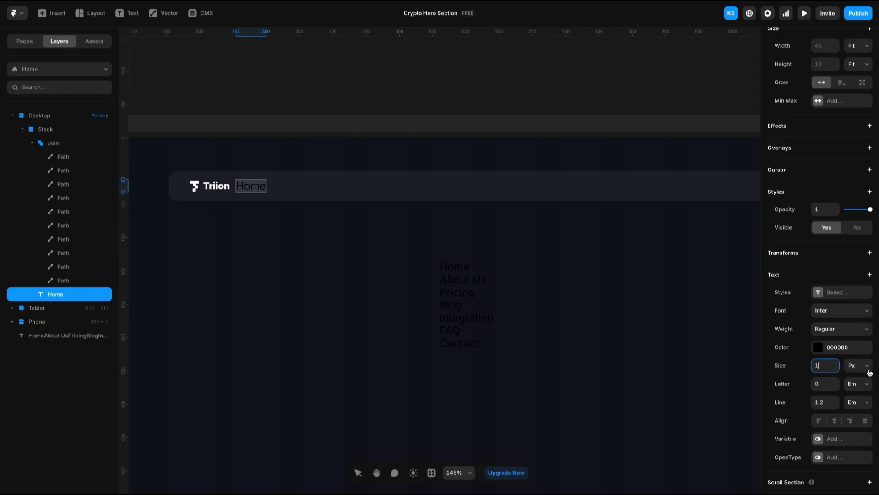
Back in Framer, set the Home text's font size to 11 px and its line height to 16 px
key("Tab")
key("Tab")
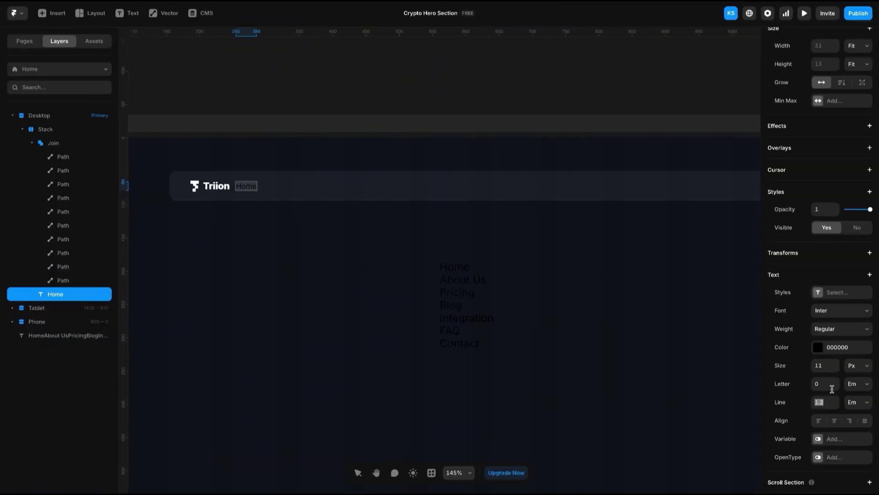
left_click(858, 402)
left_click(854, 413)
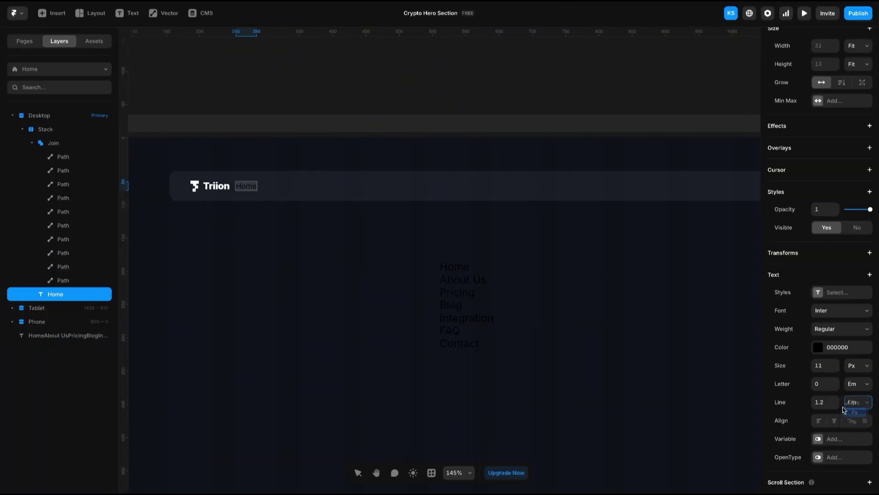
left_click(824, 403)
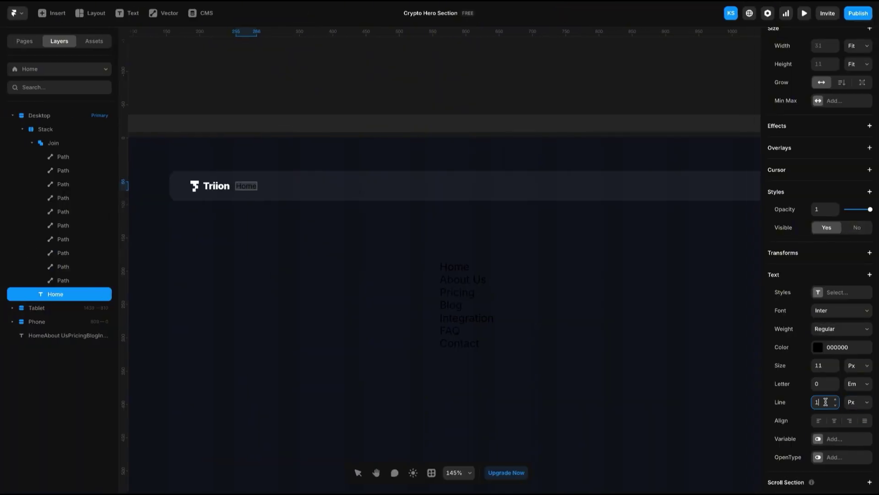
type("16")
Try a letter spacing of -2 on the Home text
left_click(823, 384)
type("-")
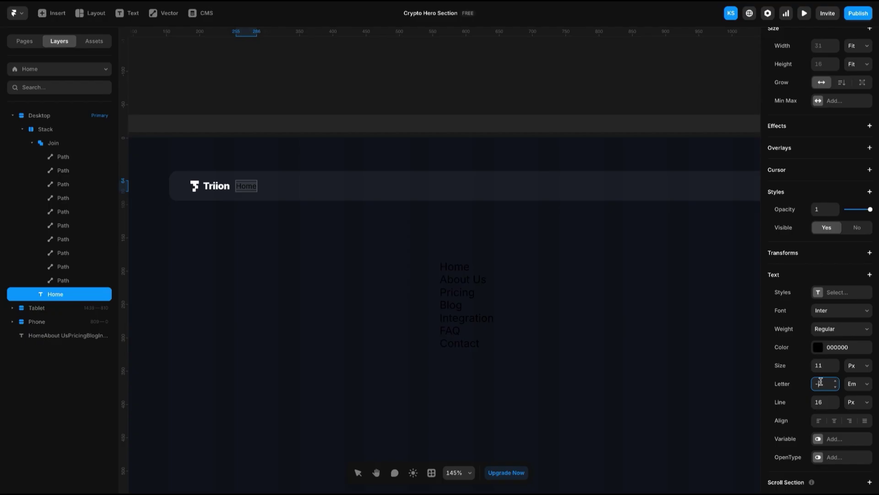
type("2")
key("Return")
key("Return")
type("-")
Set the Home text's letter spacing to 0.02 em and its colour to FFFFFF
left_click(857, 383)
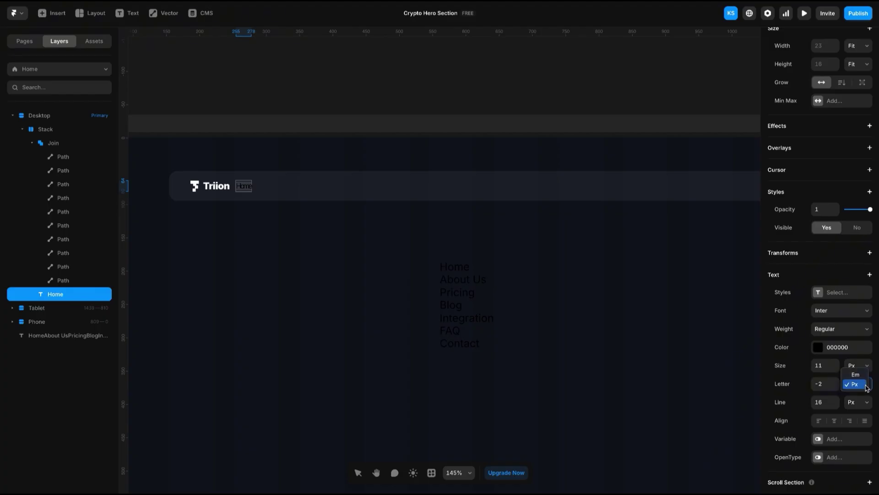
left_click(852, 375)
left_click(835, 386)
left_click(835, 387)
left_click(835, 387)
left_click(836, 381)
left_click(836, 381)
left_click(836, 381)
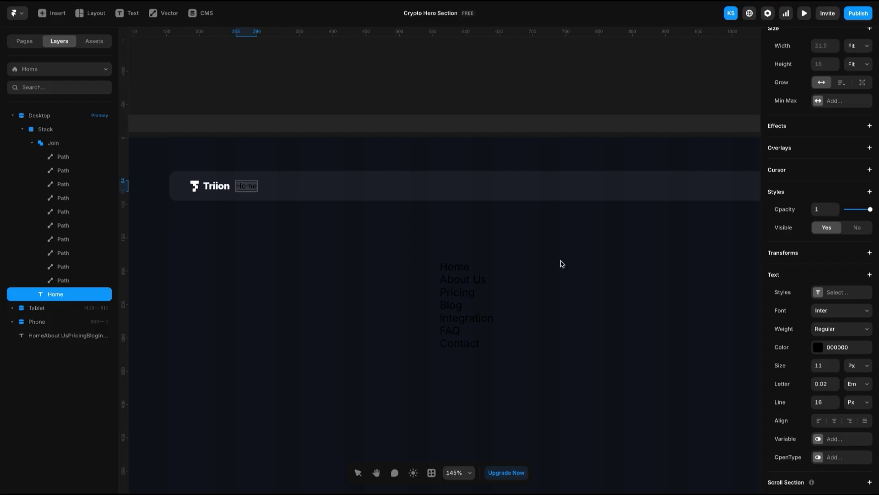
left_click(819, 366)
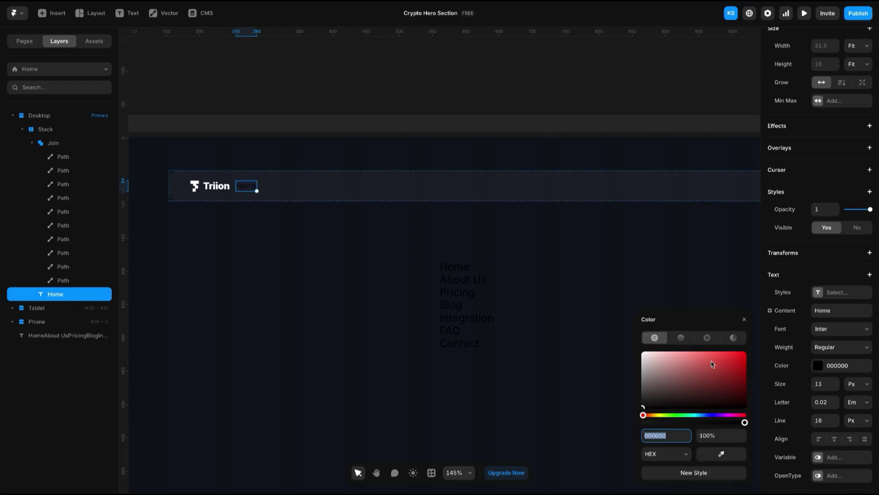
left_click(506, 290)
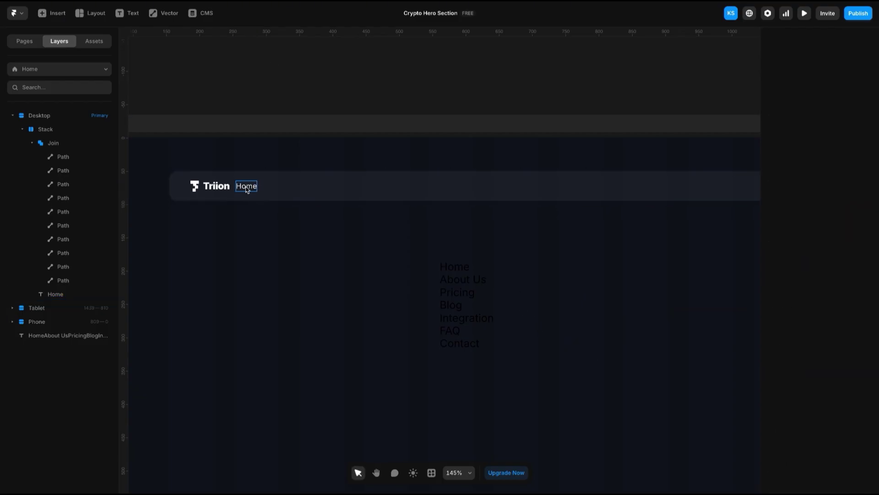
Duplicate the Home text twice in the navigation stack and change the copies to About Us and Pricing
left_click(251, 190)
key("ctrl+d")
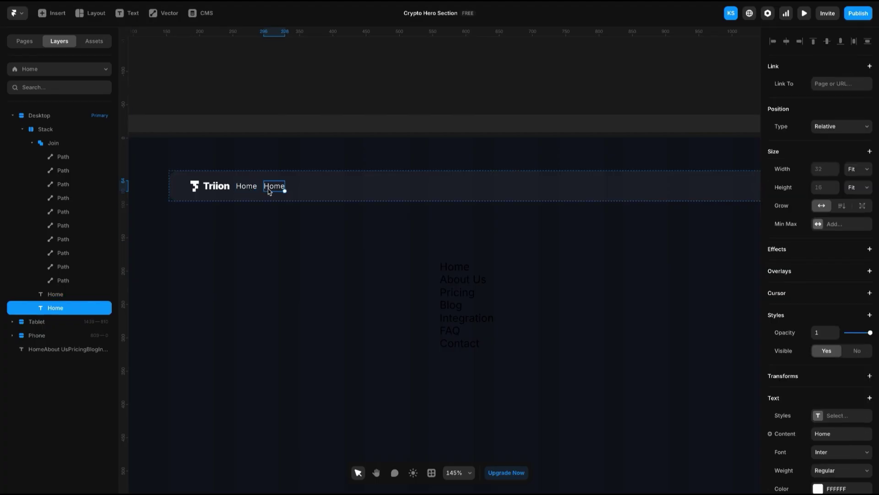
double_click(273, 187)
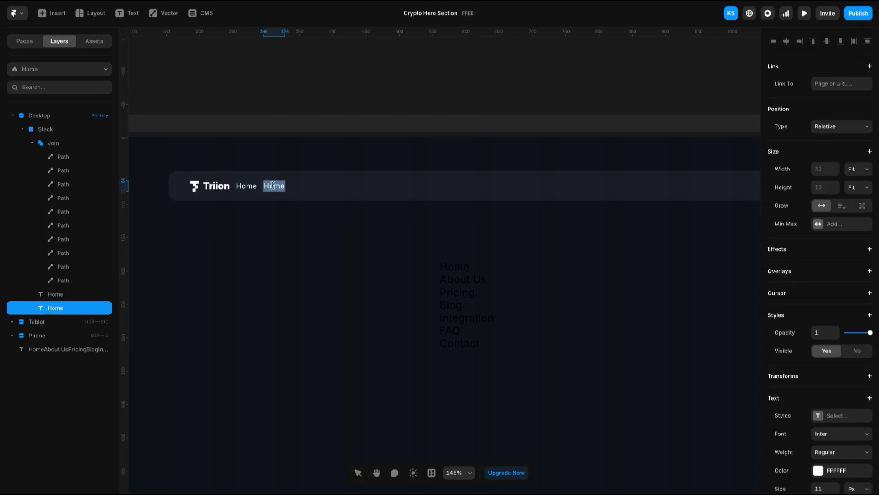
type("About Us")
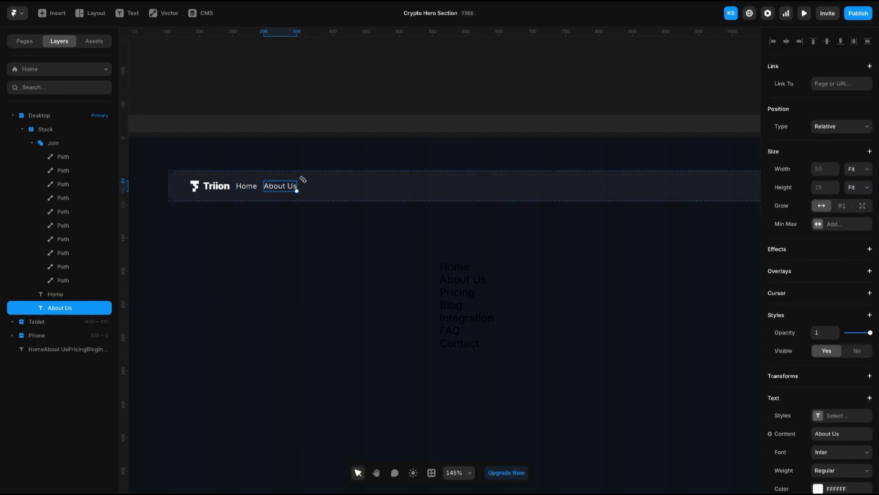
key("Escape")
key("ctrl+d")
key("Return")
type("pricing")
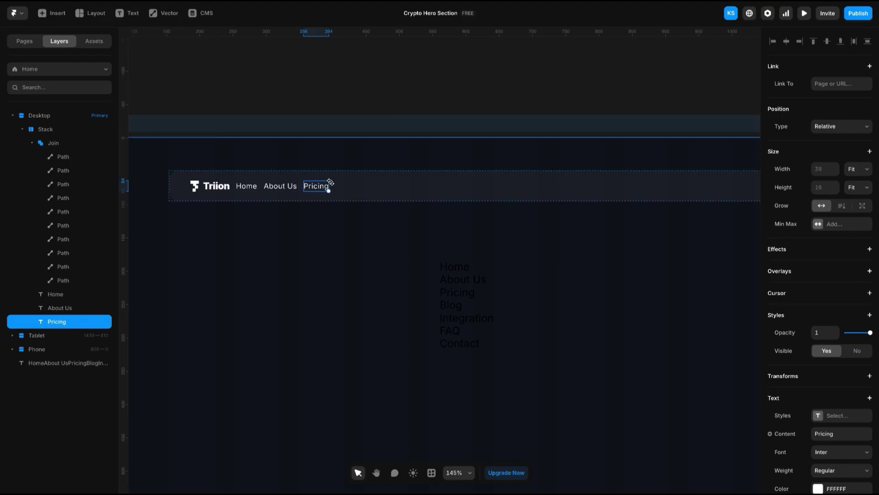
key("Escape")
Add two more link copies after Pricing and change them to Blog and Integration
key("ctrl+d")
key("Return")
type("Blog")
key("Escape")
key("ctrl+d")
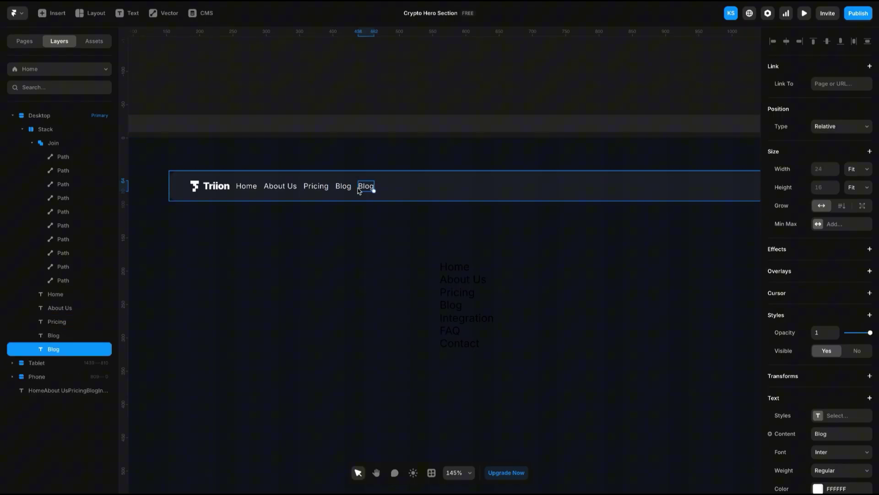
key("Return")
type("Integration")
key("Escape")
Add two more link copies after Integration and change them to FAQ and Contact Us
key("ctrl+d")
key("Return")
type("FAQ")
key("Escape")
key("ctrl+d")
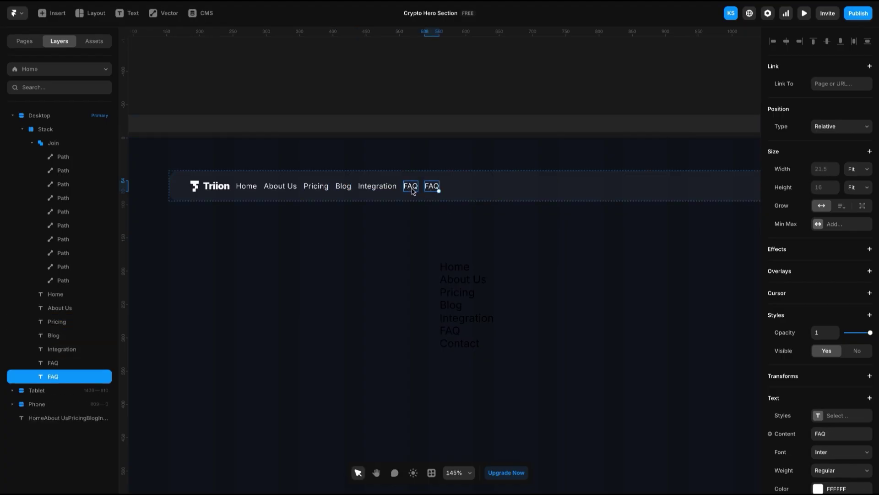
key("Return")
type("Contact Us")
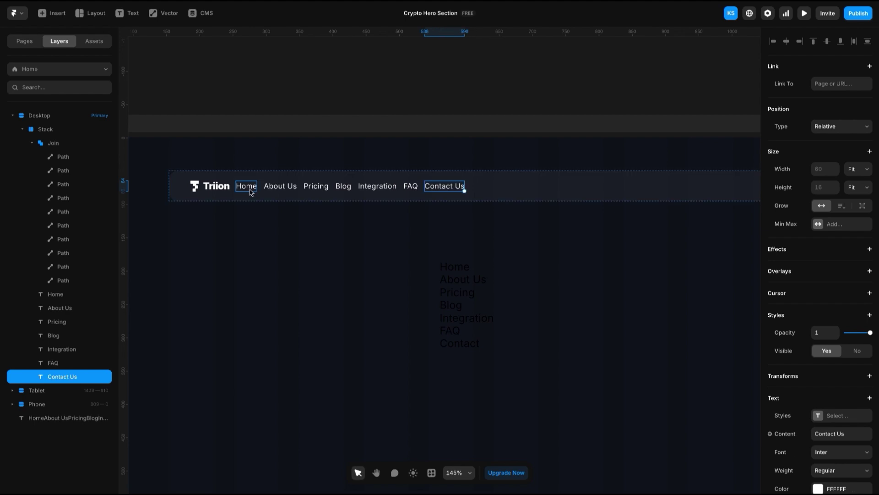
Wrap the seven menu links from Home to Contact Us in their own stack and set its width to Fit Content
left_click(251, 189)
left_click(274, 192, "shift")
left_click(314, 187, "shift")
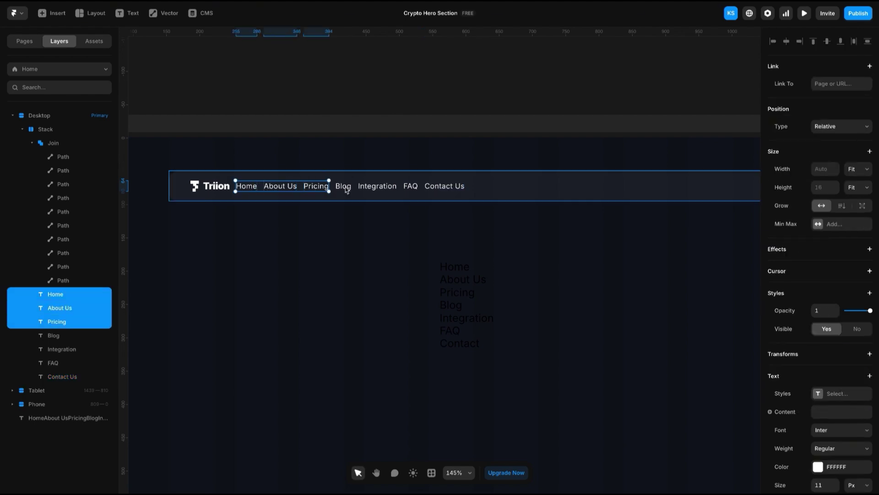
left_click(343, 187, "shift")
left_click(375, 189, "shift")
left_click(410, 186, "shift")
left_click(445, 186, "shift")
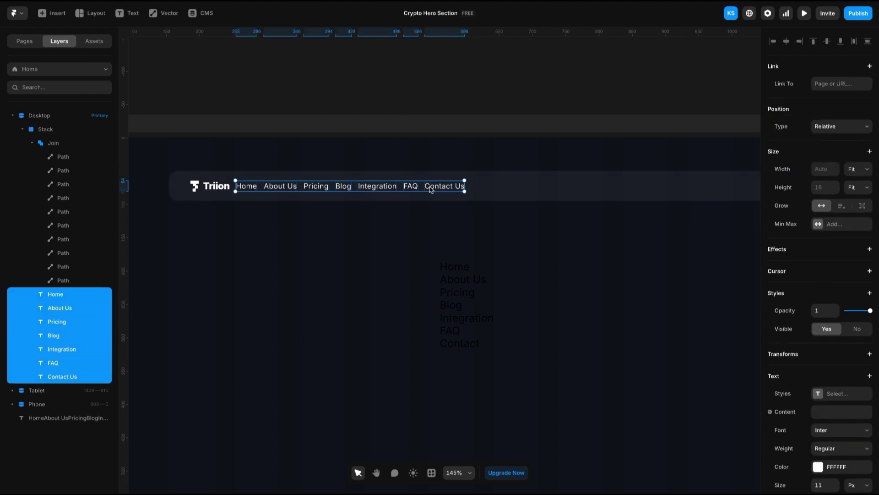
key("ctrl+Return")
scroll(434, 187, "right", 2)
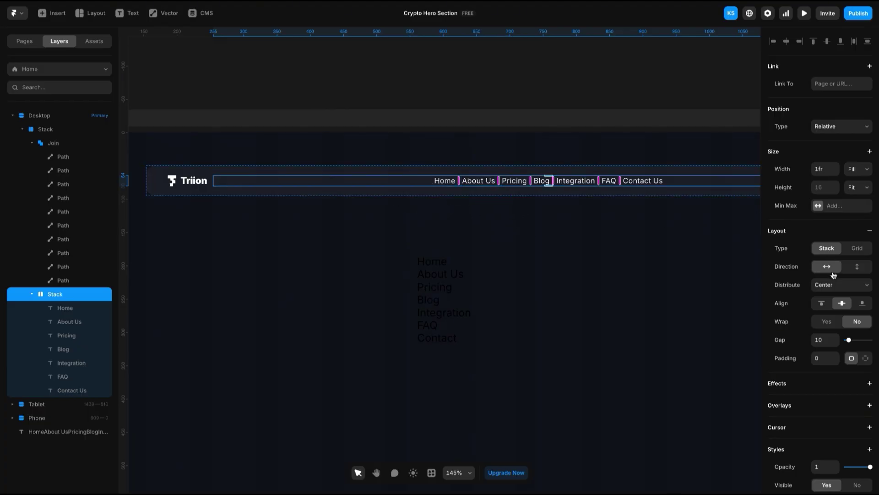
left_click(858, 169)
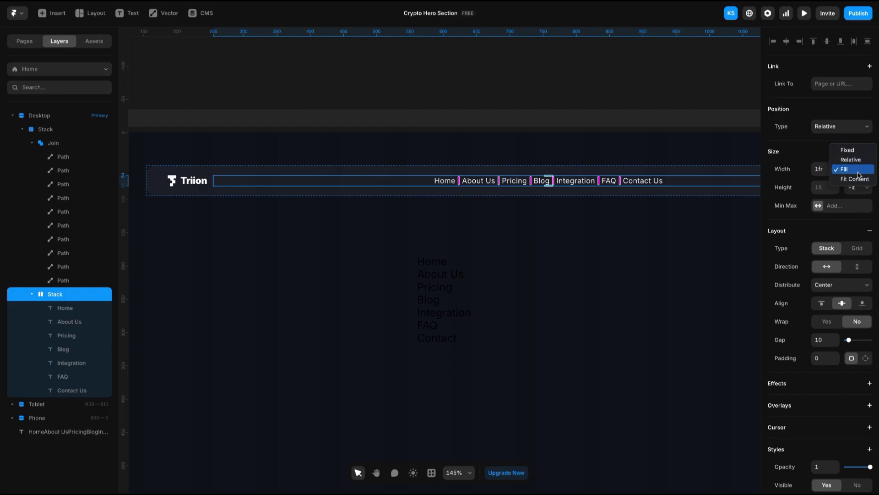
left_click(860, 179)
Set the gap of the outer navigation stack to 87 and the gap of the menu links' stack to 20
left_click(497, 189)
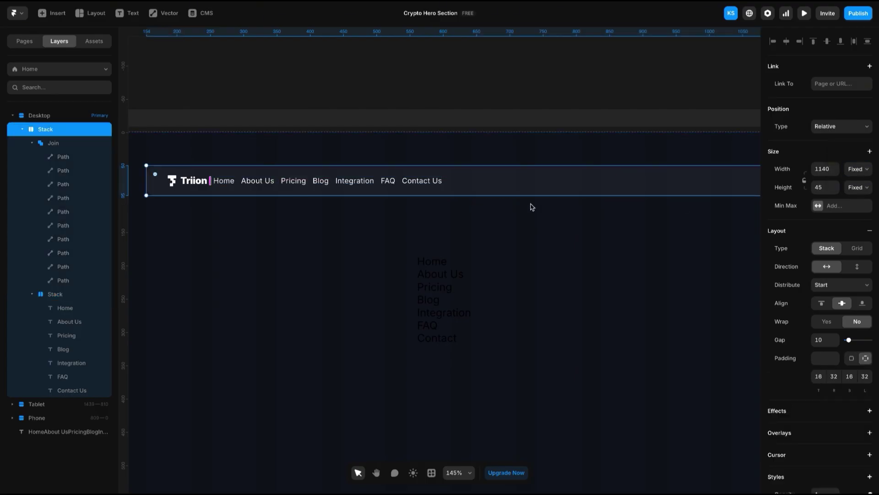
left_click_drag(848, 342, 867, 341)
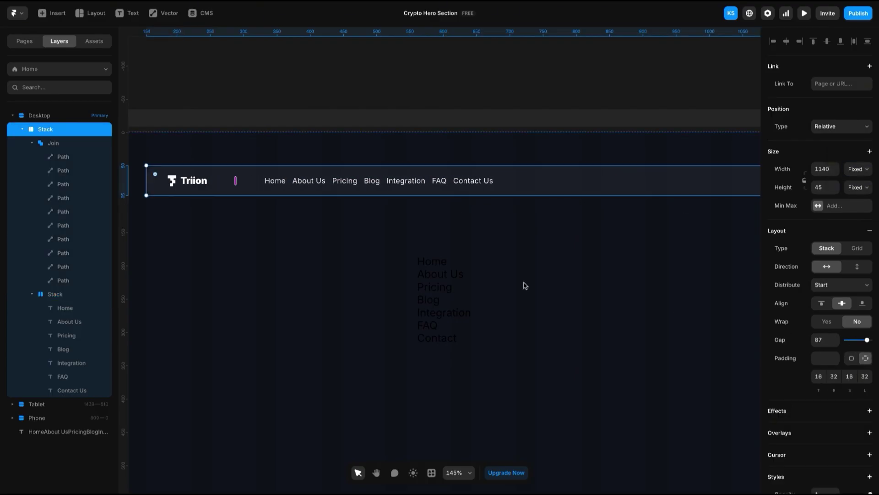
left_click(451, 187)
left_click_drag(850, 341, 852, 340)
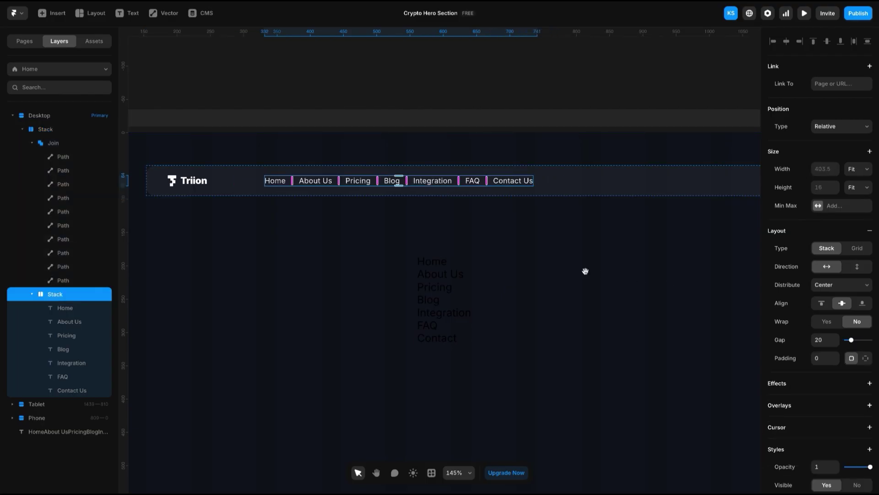
Delete the pasted multi-line menu text lying below the navigation bar on the canvas
scroll(585, 271, "down", 3)
right_click(569, 278)
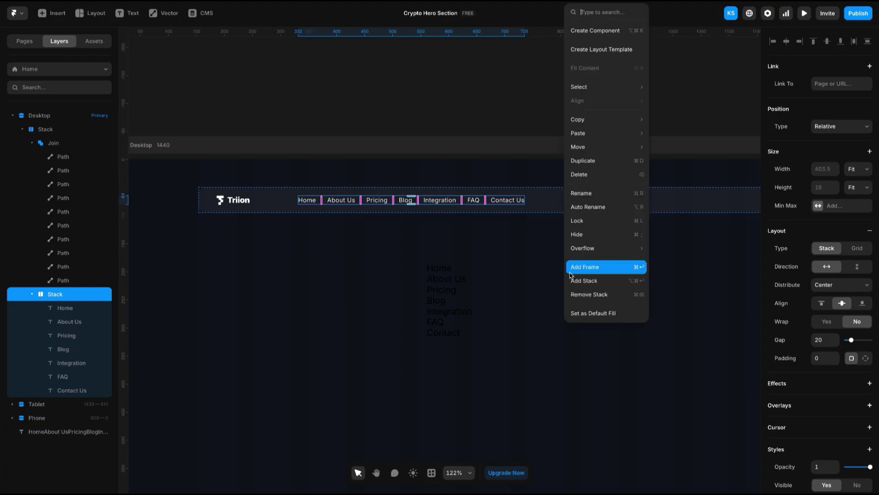
left_click(446, 287)
key("Delete")
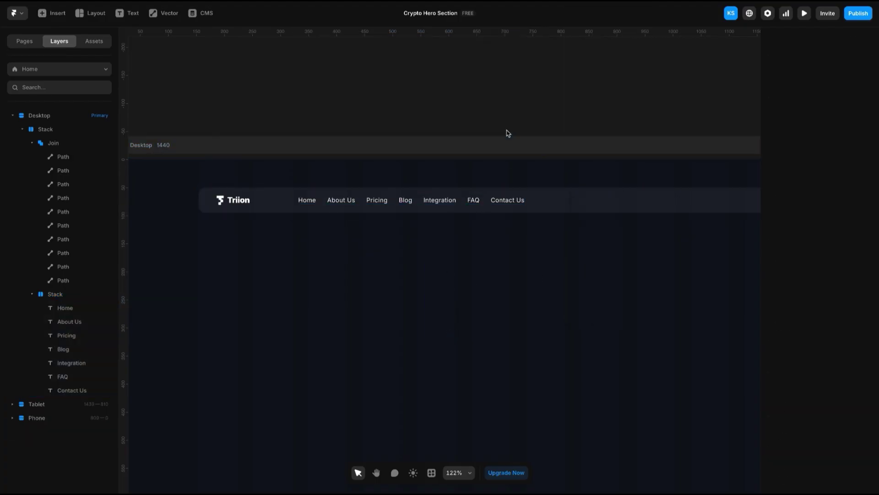
Switch to Figma and examine the Contact link and the layout of its parent Menu frame
scroll(644, 90, "right", 3)
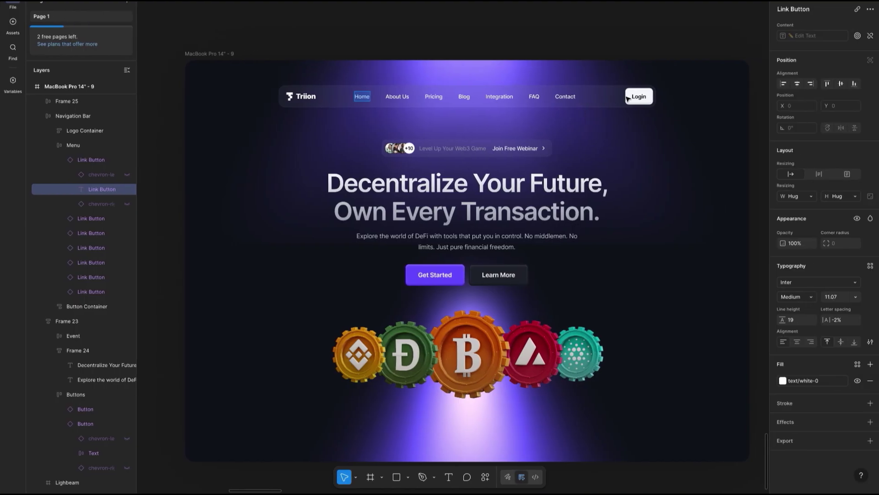
left_click(559, 98)
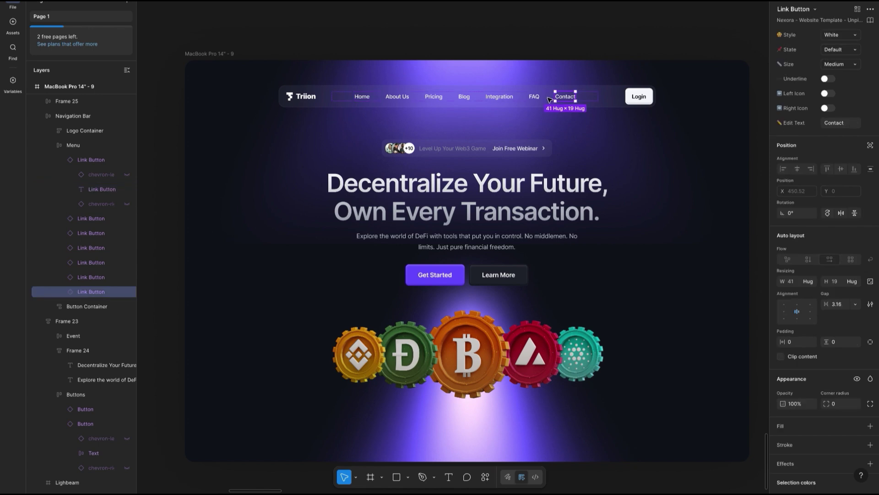
key("shift+Return")
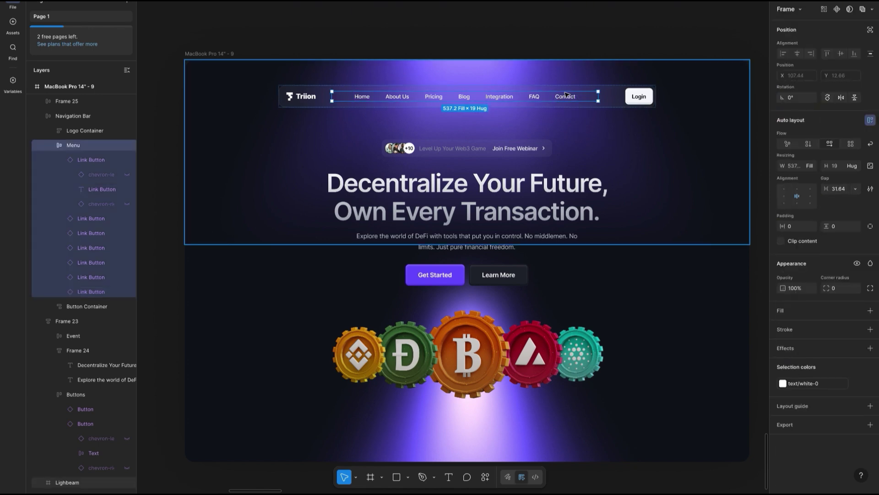
left_click(566, 96)
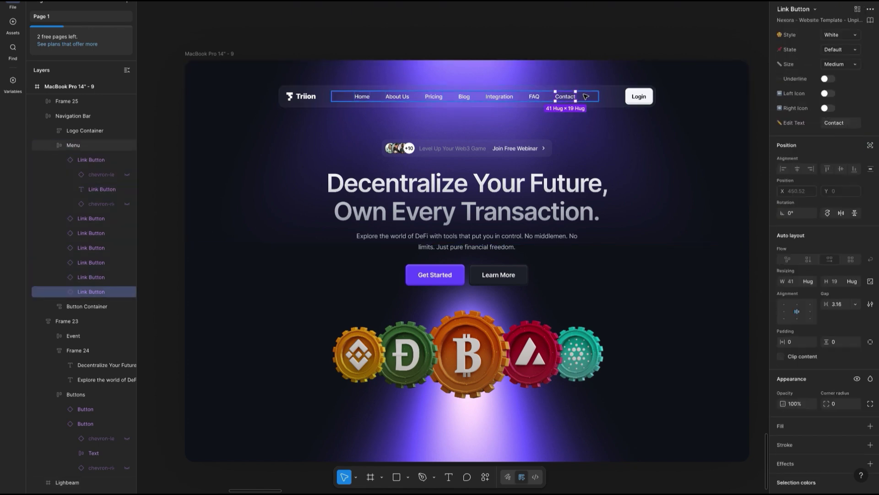
key("shift+Return")
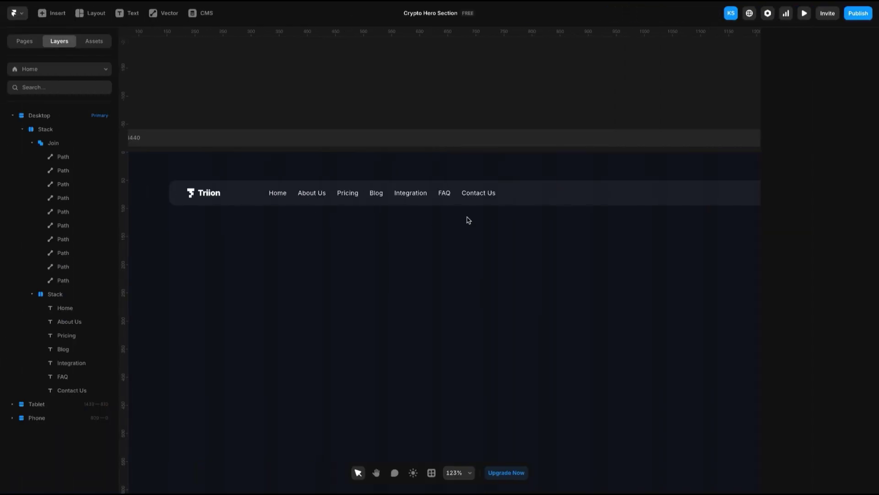
Set the gap of the menu links' stack in the navigation bar to 32
double_click(421, 194)
left_click(475, 193)
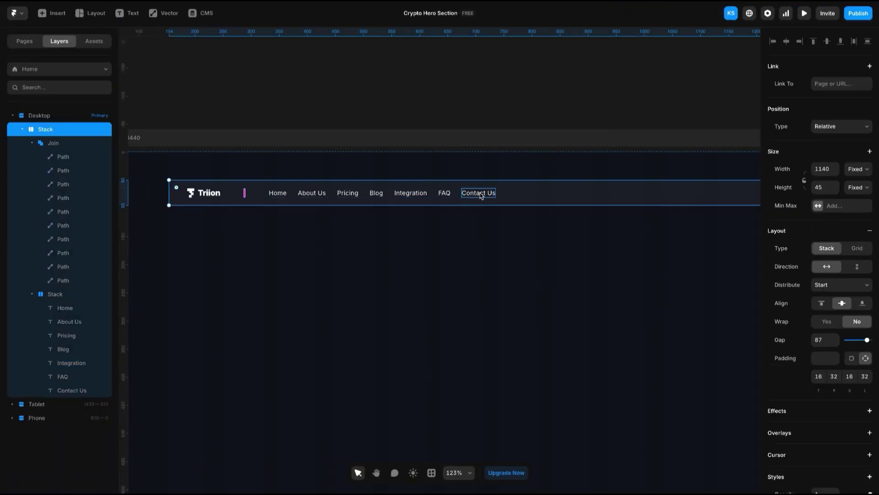
left_click(477, 193)
left_click(456, 196)
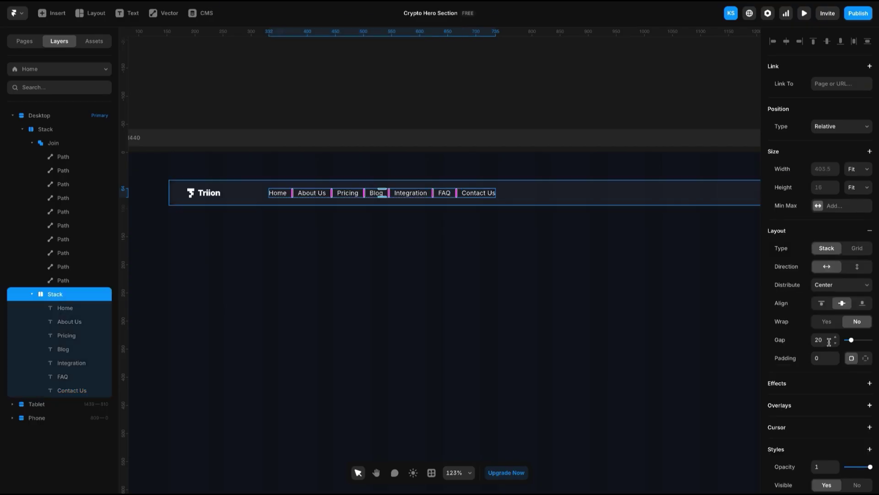
left_click(829, 339)
type("32")
left_click(423, 234)
scroll(453, 198, "right", 3)
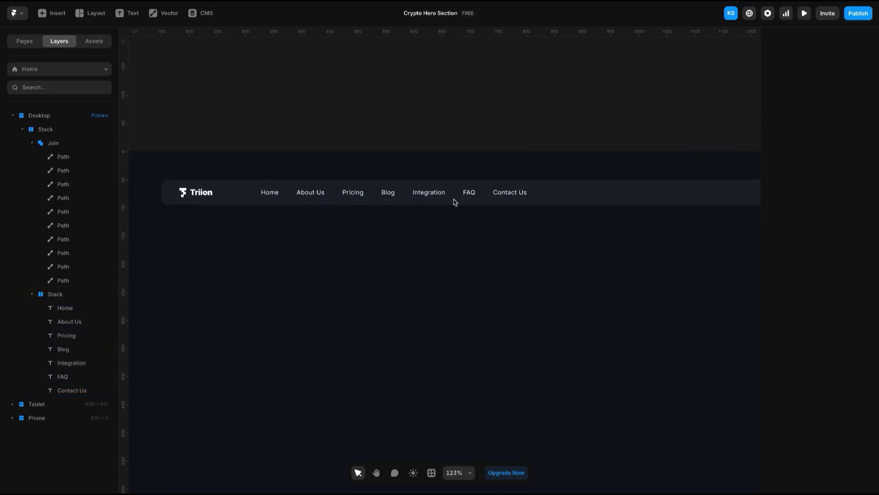
left_click(507, 192)
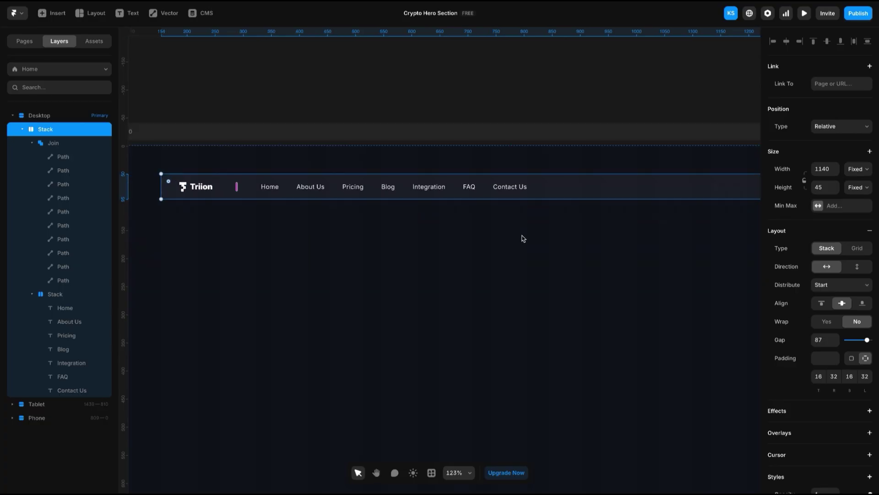
scroll(522, 239, "down", 5)
key("shift+2")
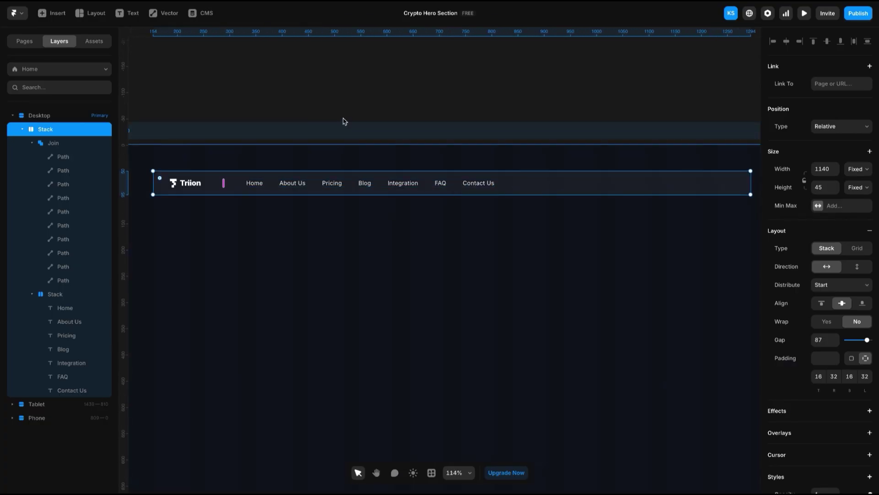
left_click(614, 91)
left_click(478, 183)
left_click(576, 186)
left_click(484, 183)
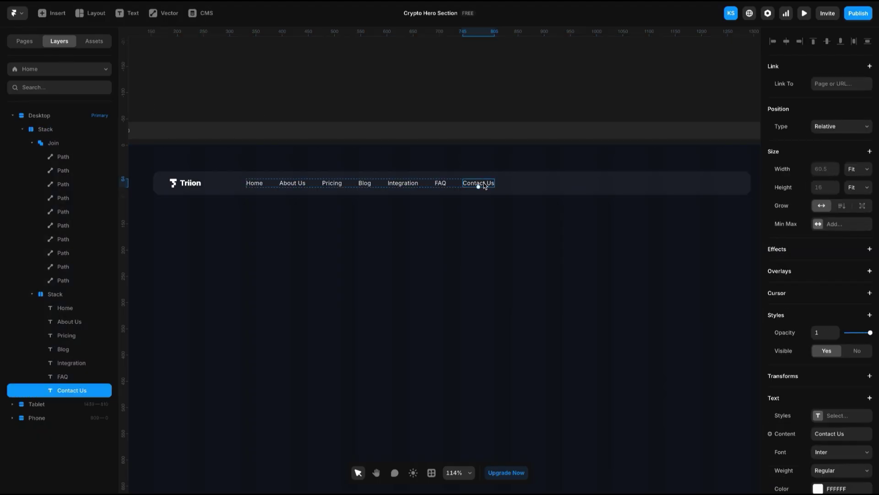
left_click(549, 182)
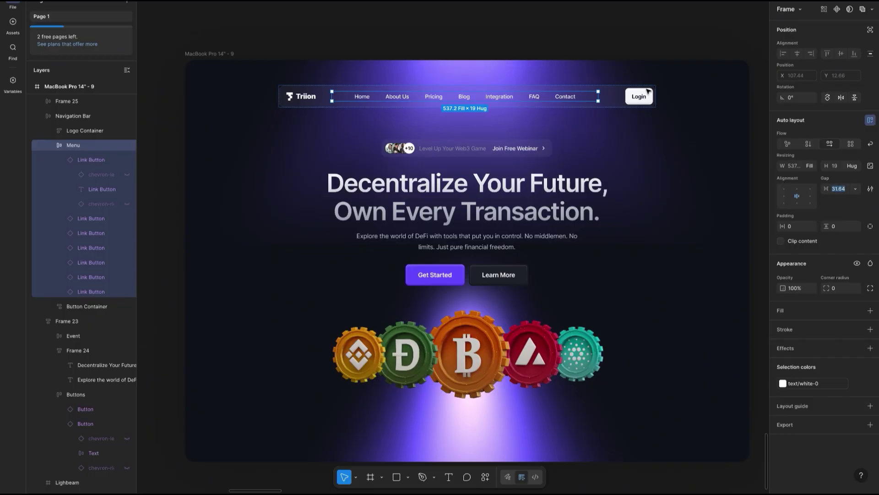
Switch to Figma and examine the Login button's size, padding, corner radius and fill in the navigation bar
left_click(646, 92)
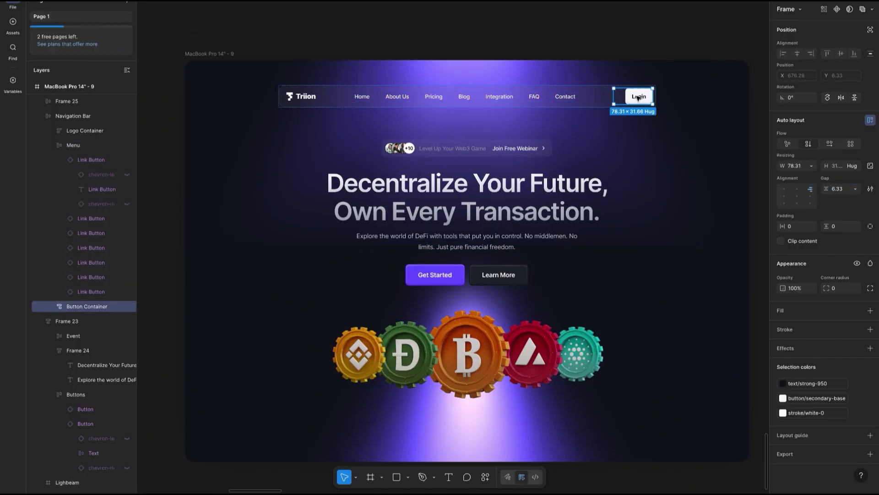
left_click(633, 97)
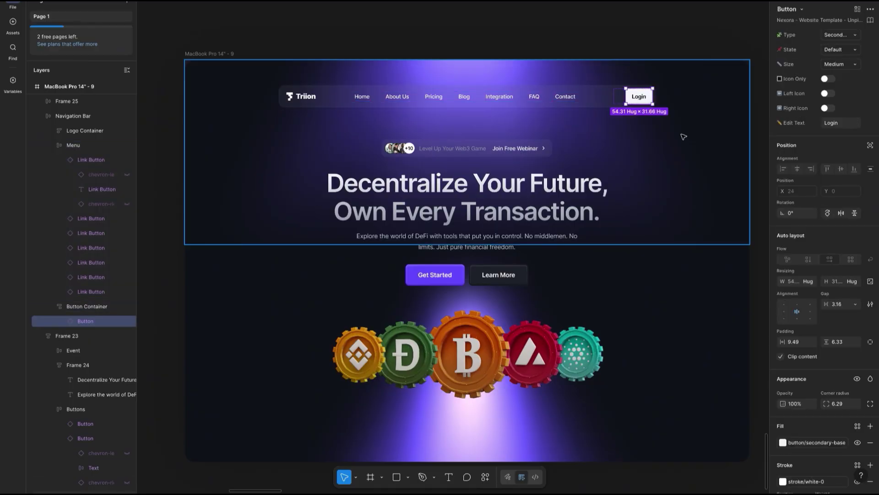
double_click(644, 97)
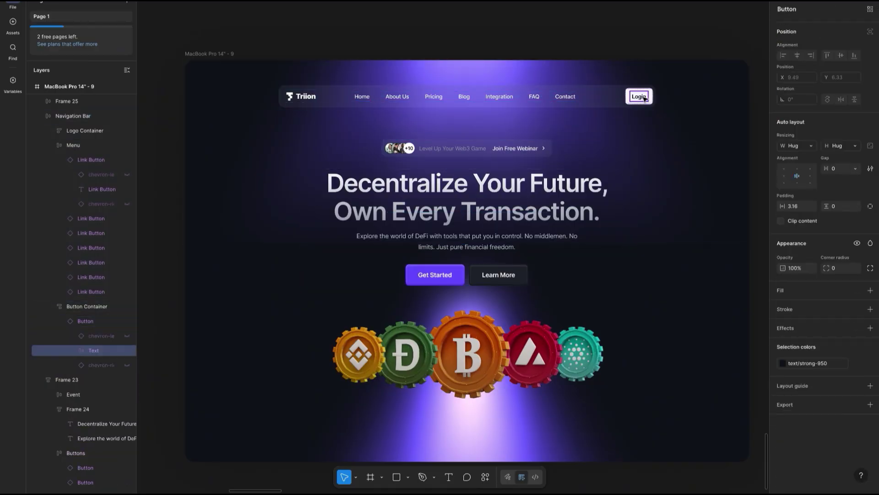
left_click(645, 135)
left_click(632, 102)
left_click(632, 101)
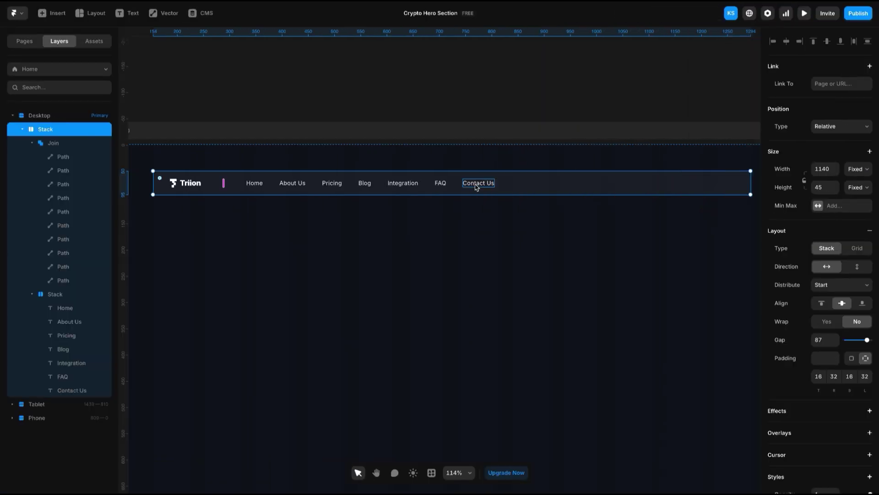
In Framer, duplicate the Contact Us link outside the menu links' stack, after it, and change the copy's text to Login
left_click(476, 184)
left_click_drag(477, 185, 636, 184)
key("ctrl+z")
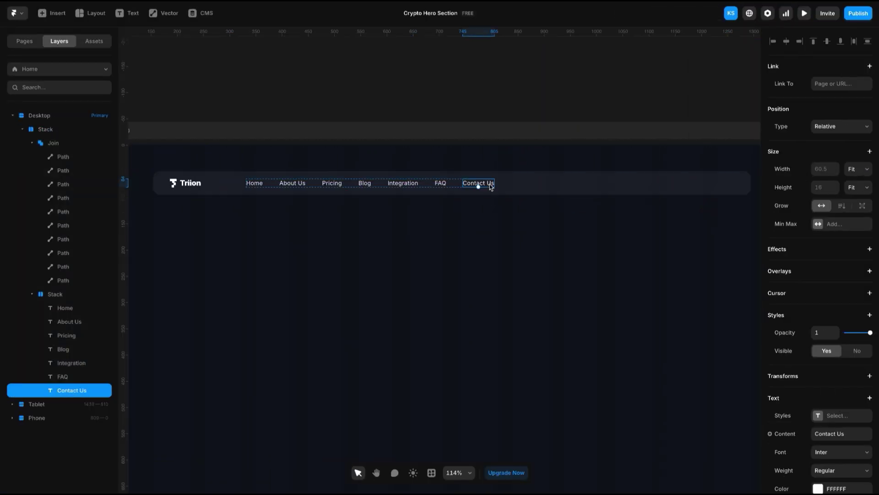
left_click_drag(483, 187, 545, 188)
double_click(545, 188)
type("Lo")
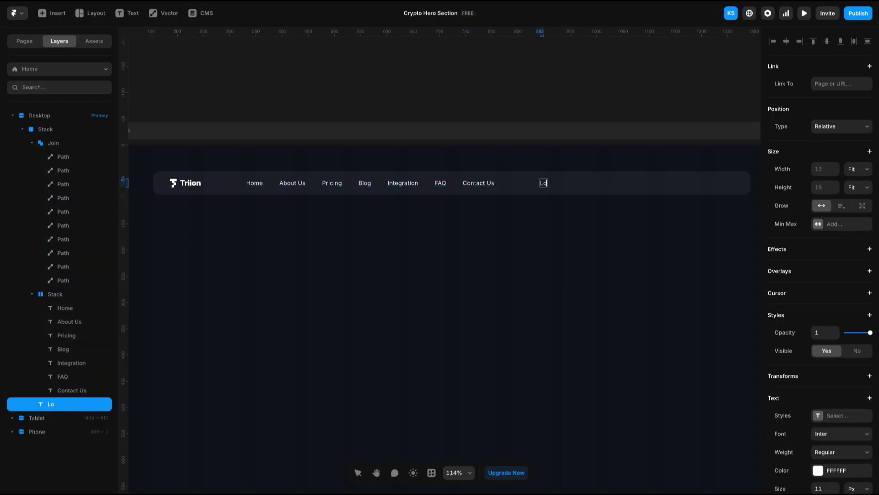
type("gin")
key("Escape")
Wrap the Login text in its own stack with a padding of 10 and a Fit Content width
key("ctrl+Return")
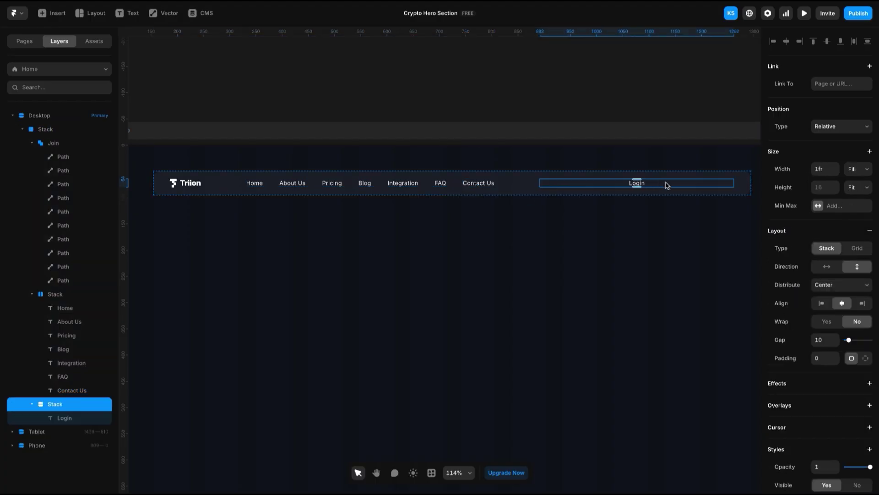
left_click(824, 357)
type("10")
left_click(858, 169)
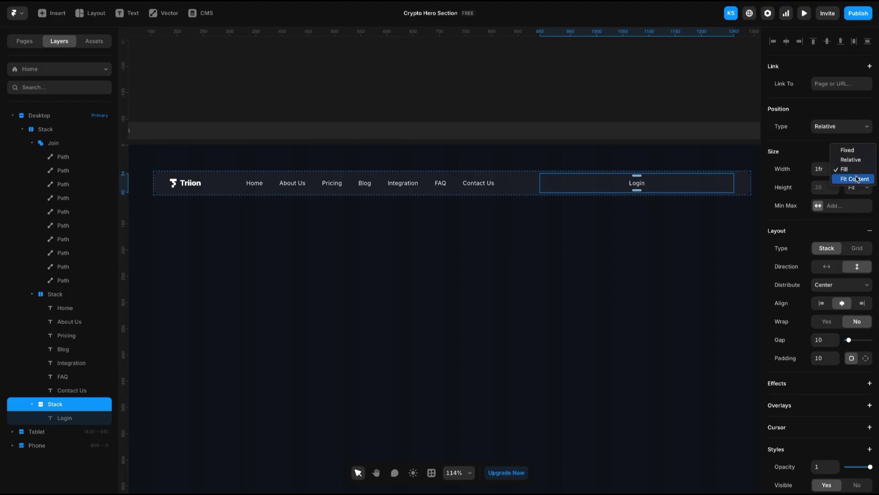
left_click(857, 181)
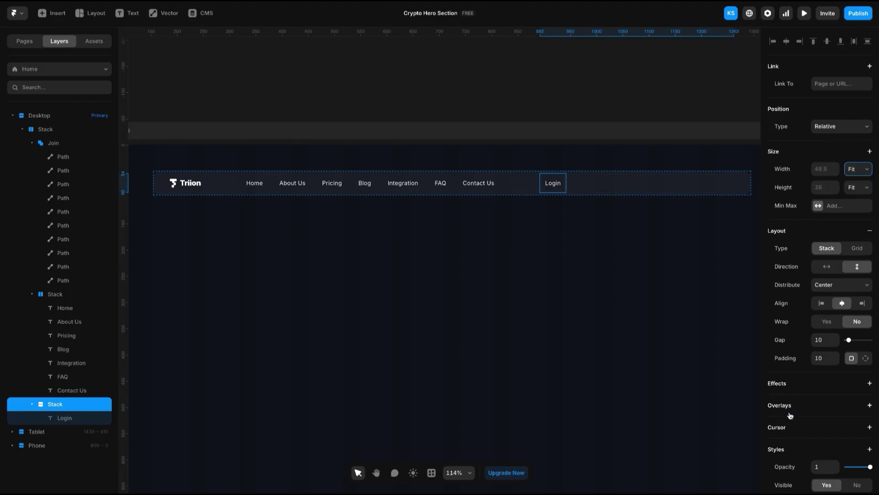
scroll(790, 415, "down", 3)
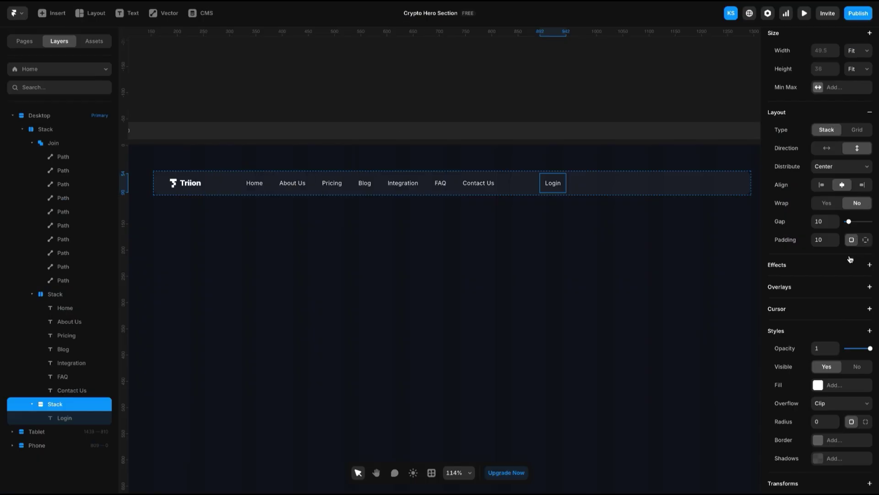
Switch the Login stack to individual side paddings and set the top and bottom padding to 5
left_click(865, 239)
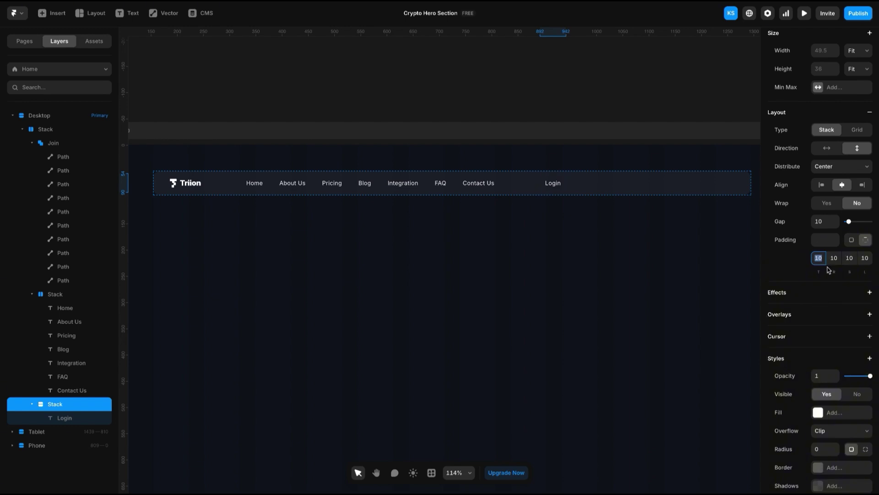
type("5")
left_click(851, 258)
type("5")
key("Return")
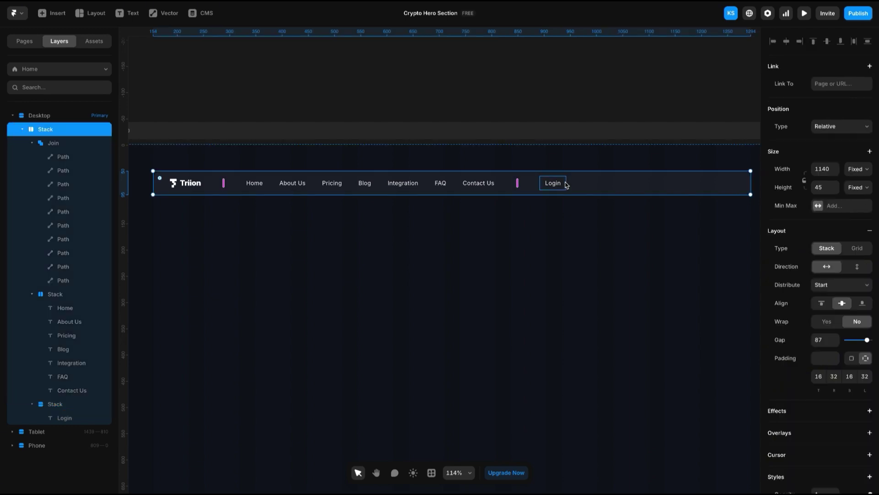
Give the Login stack a white FFFFFF fill and a corner radius of 6.29
left_click(819, 413)
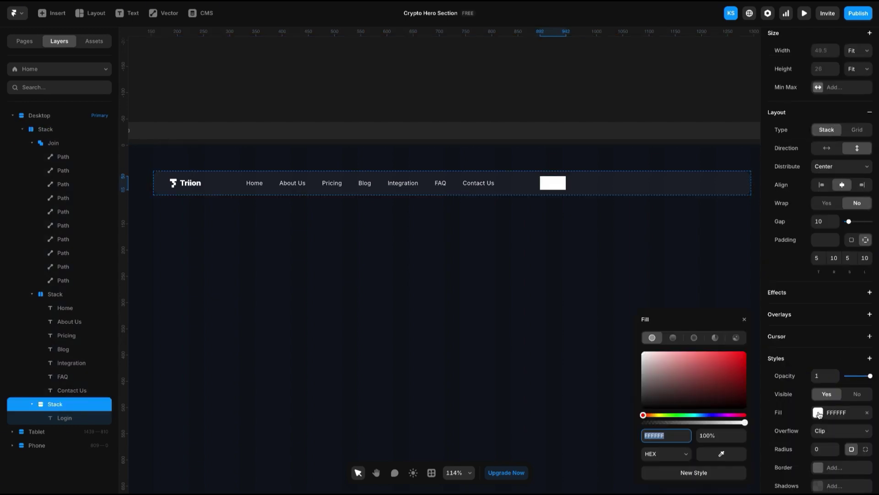
scroll(830, 424, "down", 3)
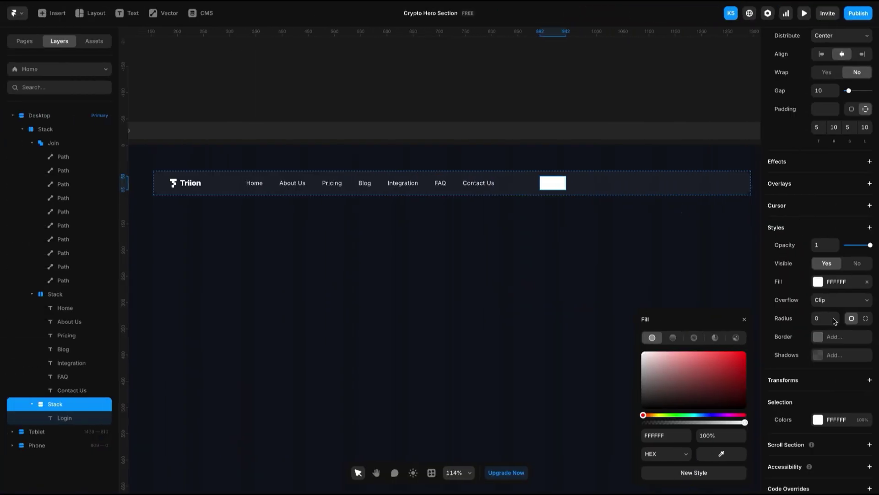
left_click(834, 320)
type("6.2")
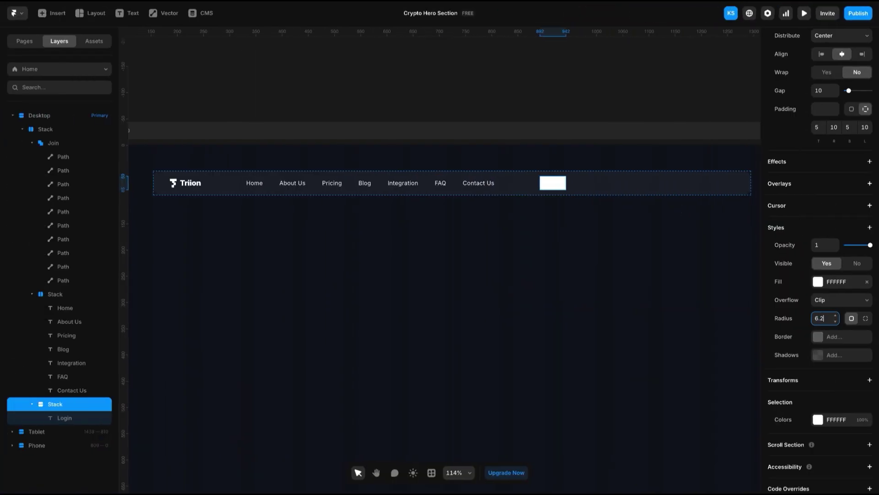
type("9")
scroll(556, 183, "up", 5)
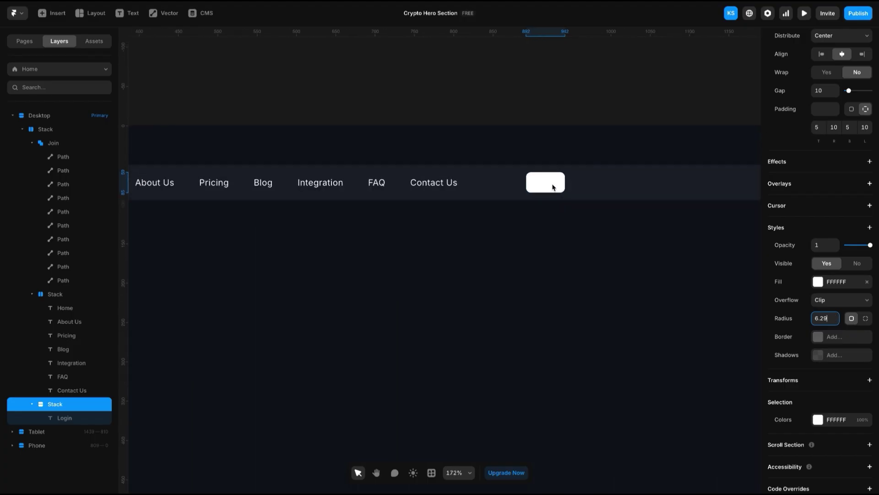
Color the Login text black (000000) and choose its font weight
left_click(554, 183)
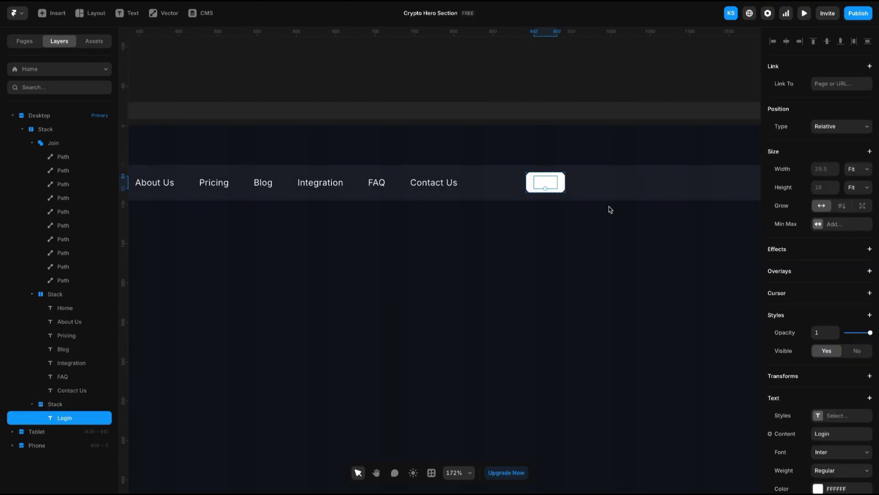
left_click(818, 488)
left_click_drag(671, 374, 641, 407)
left_click(648, 281)
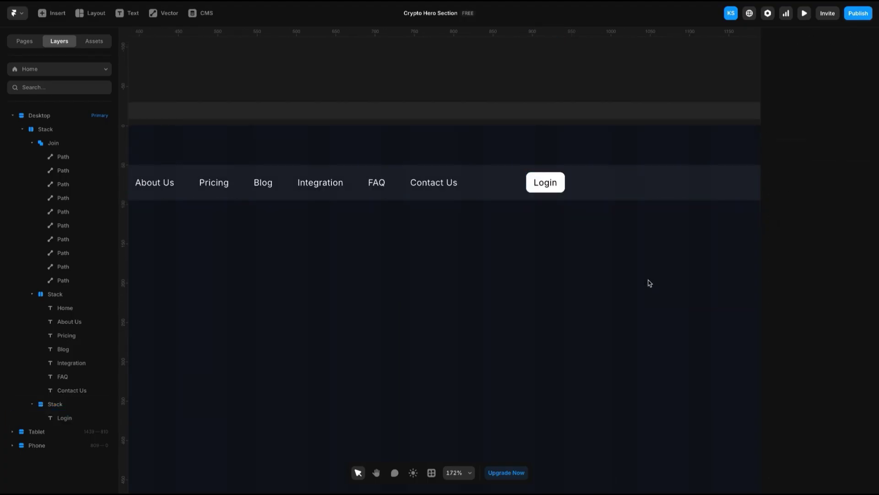
left_click(553, 182)
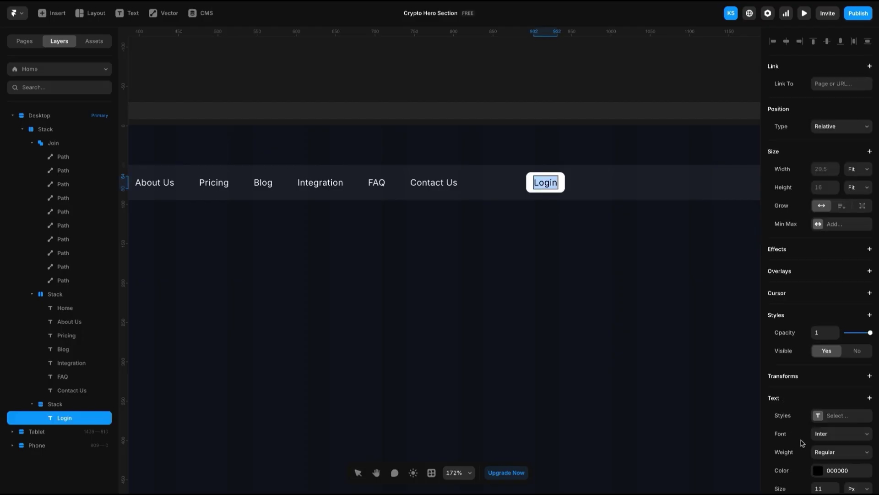
left_click(825, 452)
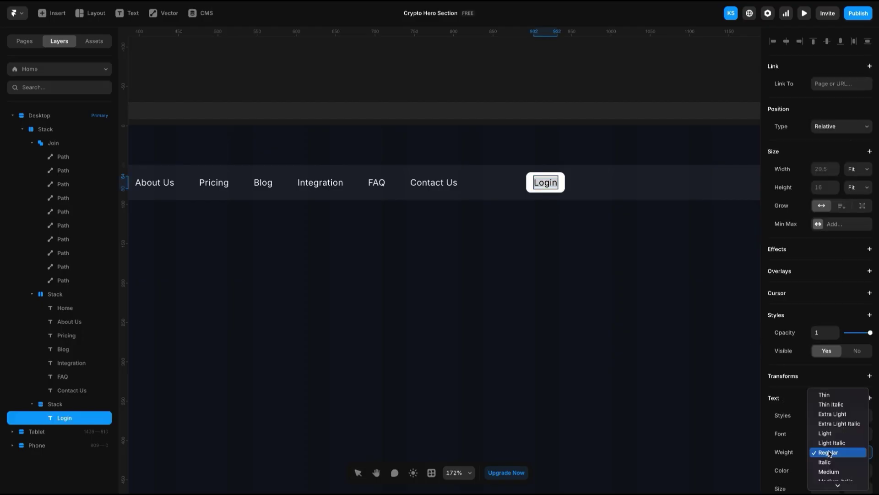
left_click(824, 451)
left_click(578, 188)
Set the outer navigation stack's distribution to Space Between
scroll(578, 188, "down", 5)
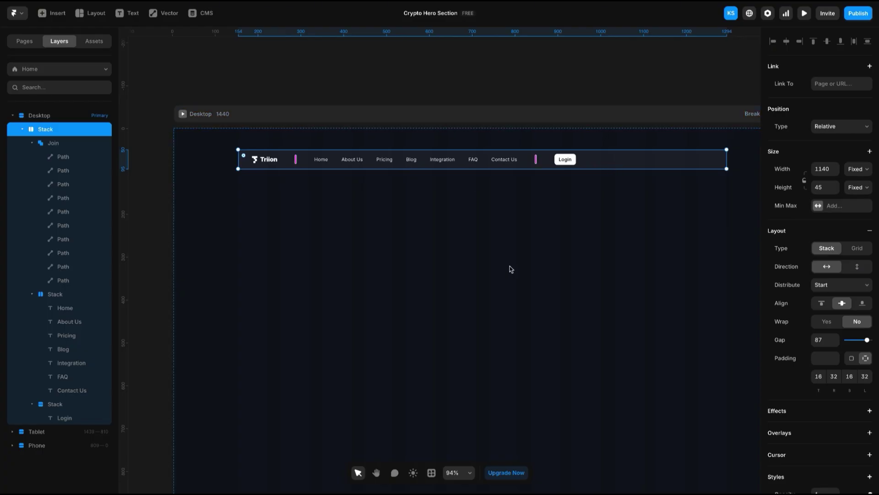
left_click(593, 106)
left_click(599, 165)
left_click(836, 287)
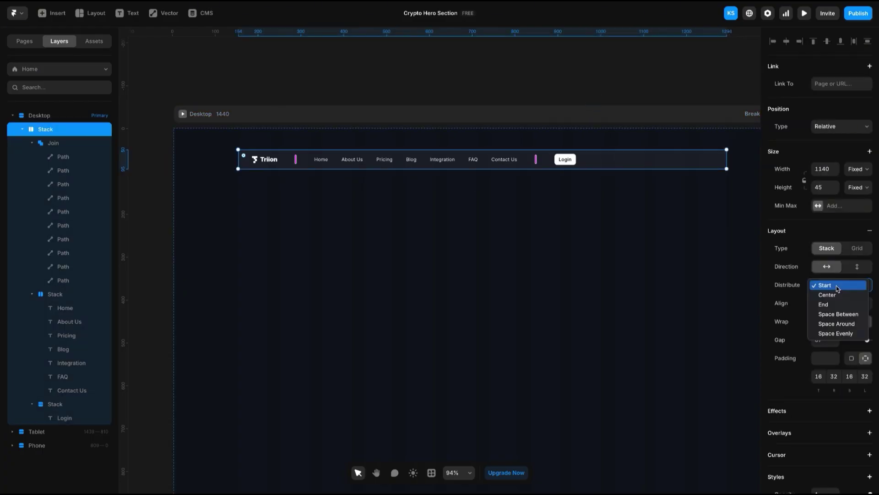
left_click(841, 316)
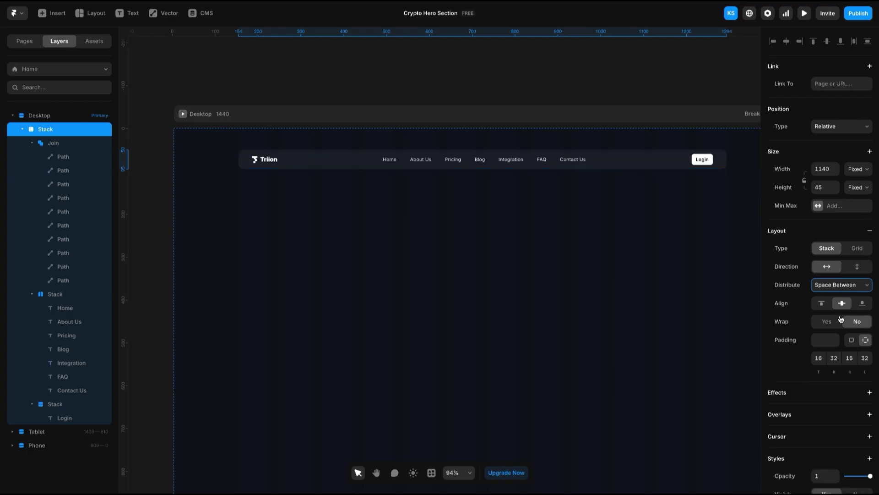
left_click(636, 92)
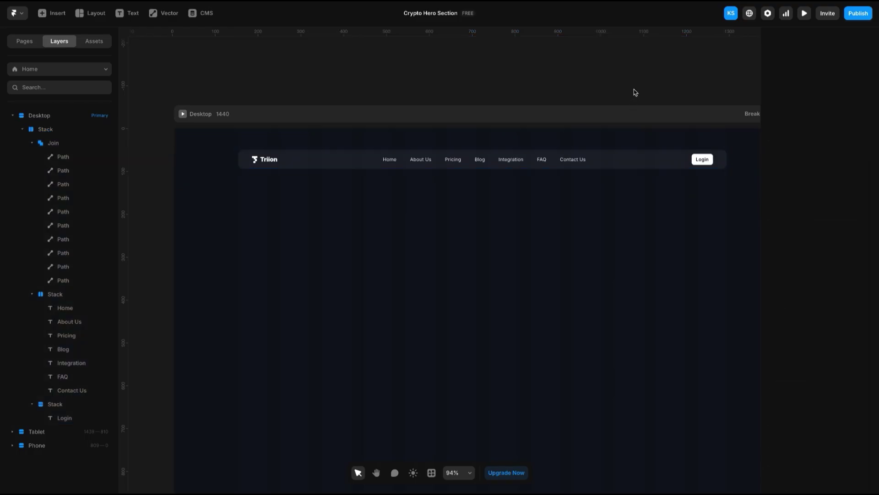
Check the Login button's placement in the Figma design and set the outer navigation stack's right padding to 16 in Framer
left_click(664, 159)
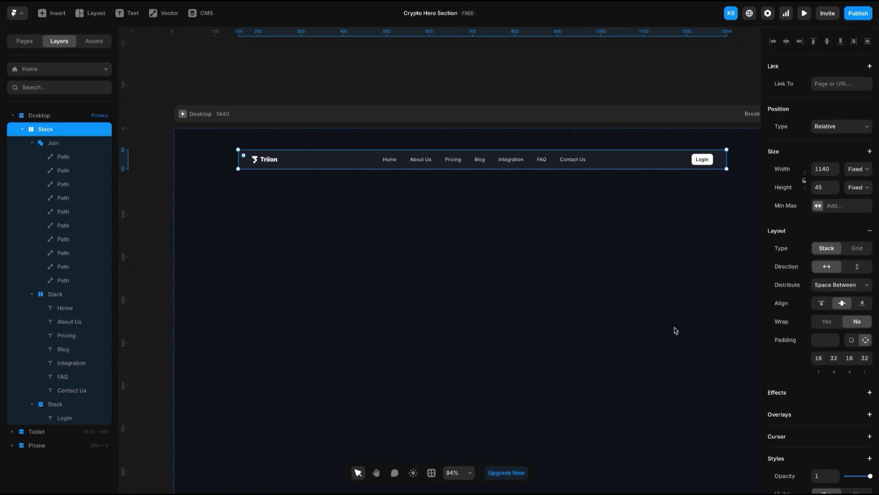
left_click(867, 359)
key("ctrl+Right")
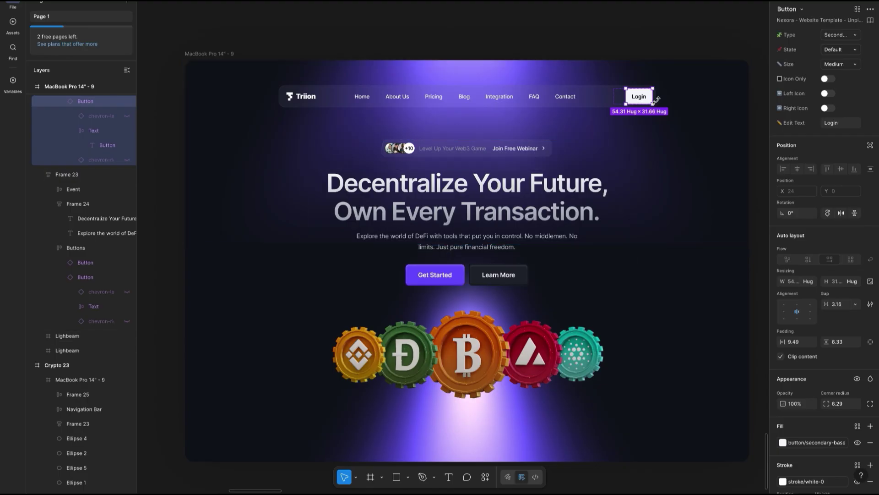
key("ctrl+Left")
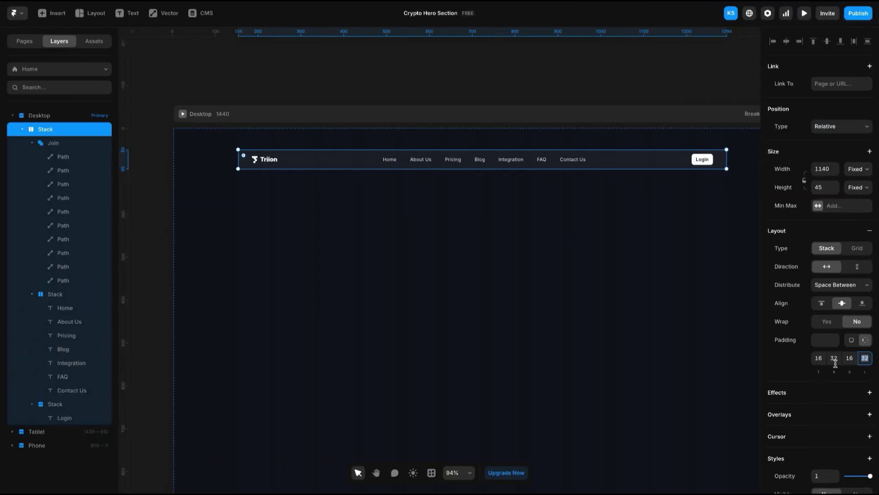
left_click(836, 358)
type("16")
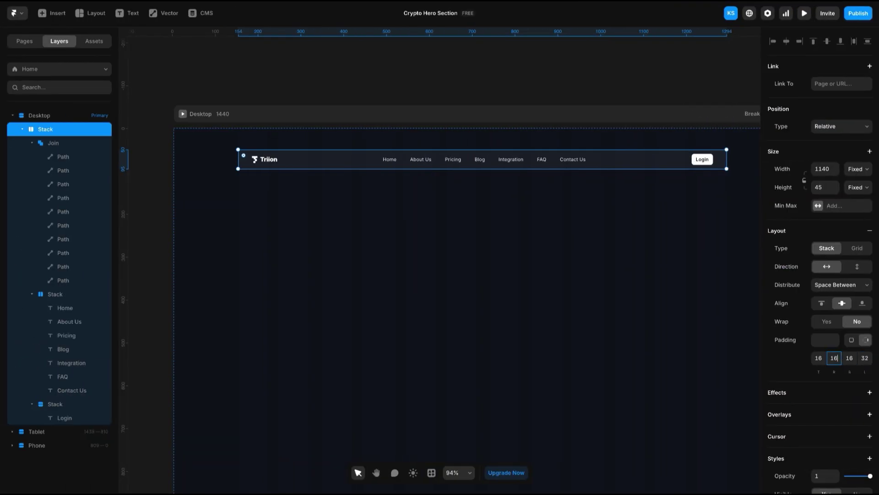
Set the outer navigation stack's left padding to 16 and deselect the stack
key("Return")
left_click(866, 357)
type("16")
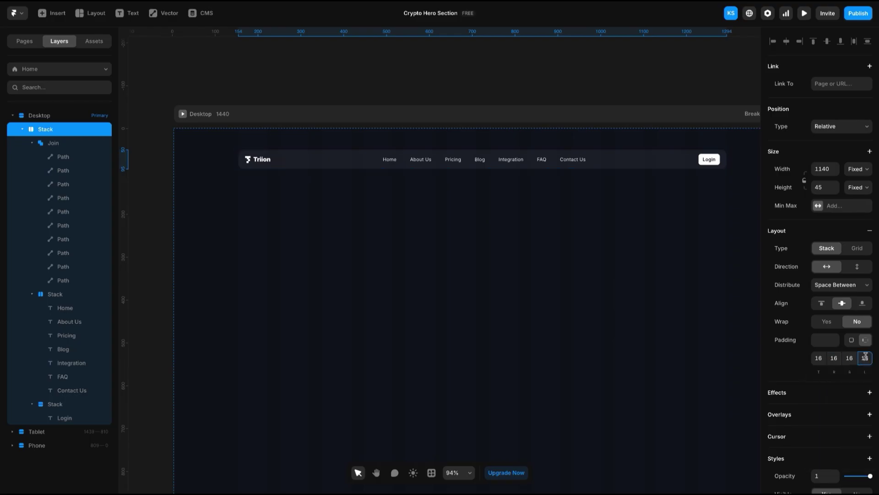
key("Escape")
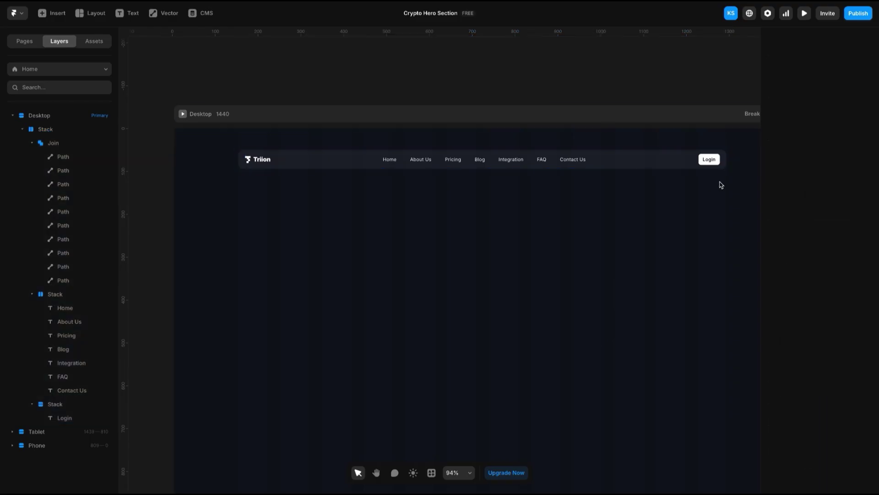
Review the navigation bar across the Desktop, Tablet and Phone breakpoints
scroll(582, 74, "right", 2)
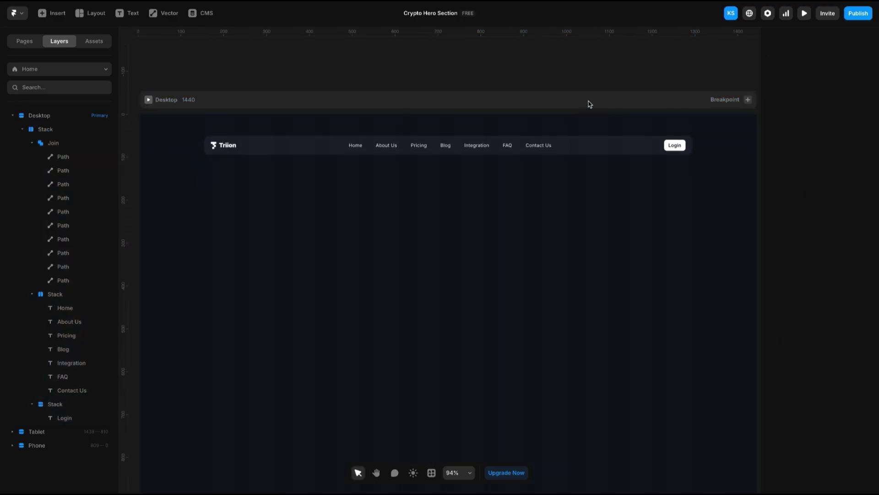
scroll(588, 63, "right", 15)
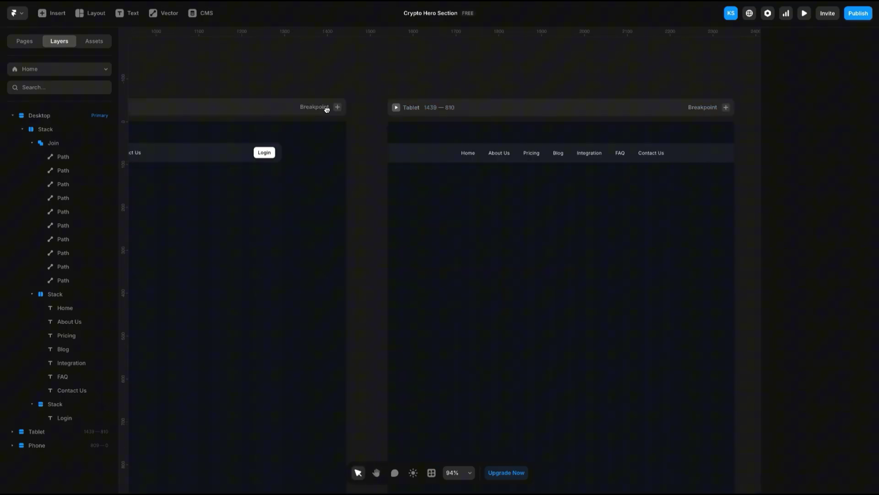
scroll(518, 108, "right", 5)
scroll(520, 108, "down", 3)
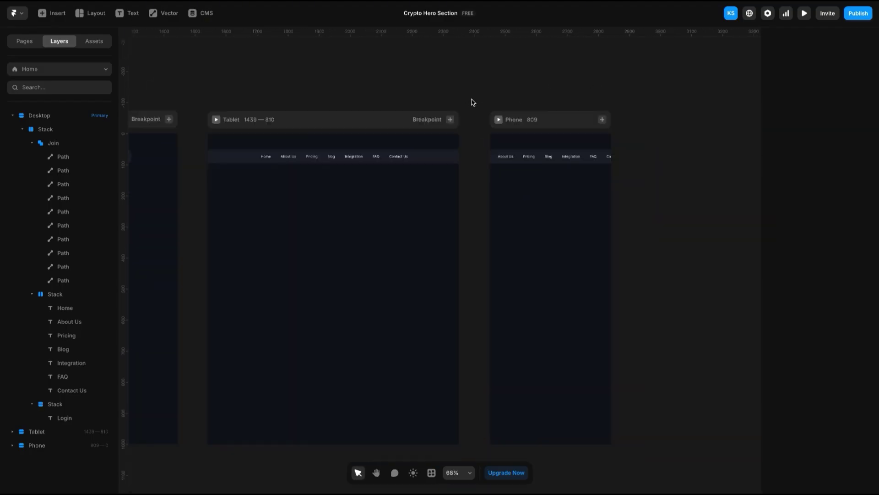
scroll(472, 102, "left", 8)
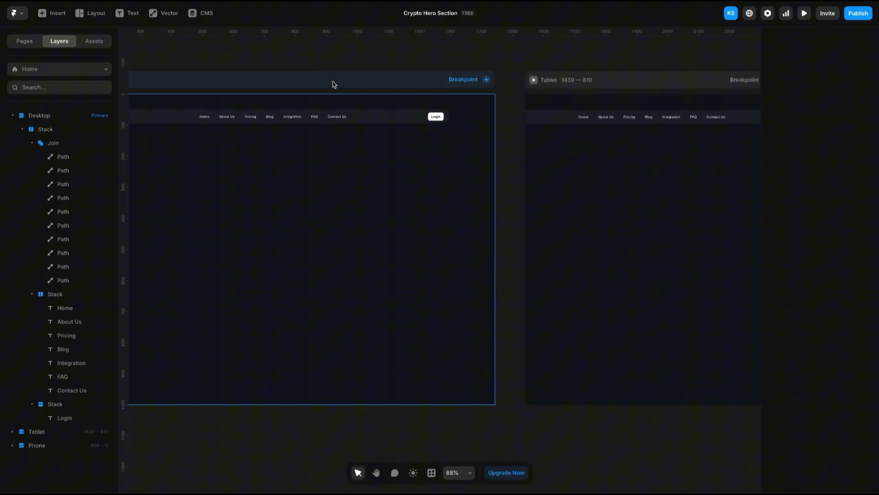
key("h")
left_click_drag(334, 84, 486, 103)
key("v")
scroll(382, 188, "up", 4)
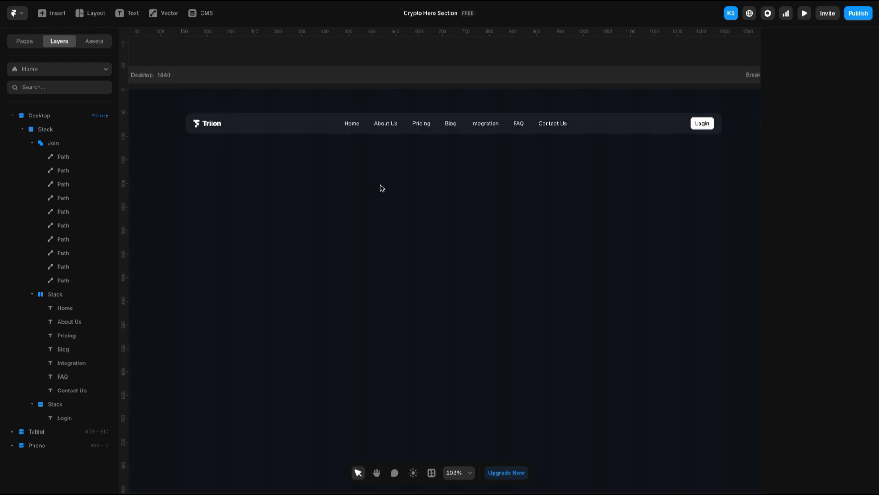
scroll(382, 187, "left", 2)
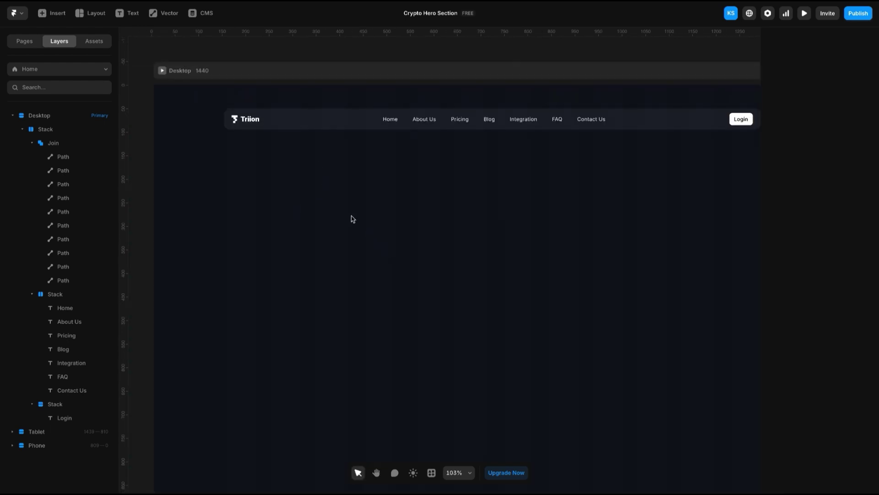
scroll(330, 223, "down", 5)
scroll(361, 209, "up", 4)
scroll(361, 210, "down", 1)
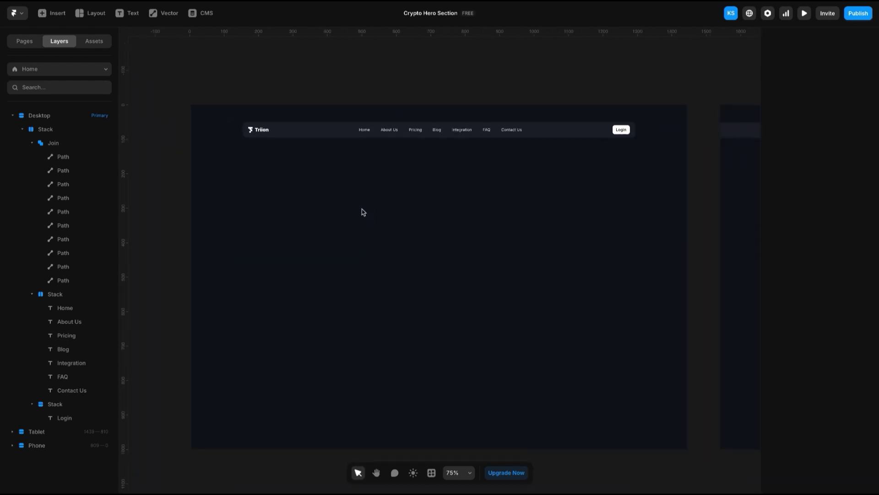
left_click(630, 133)
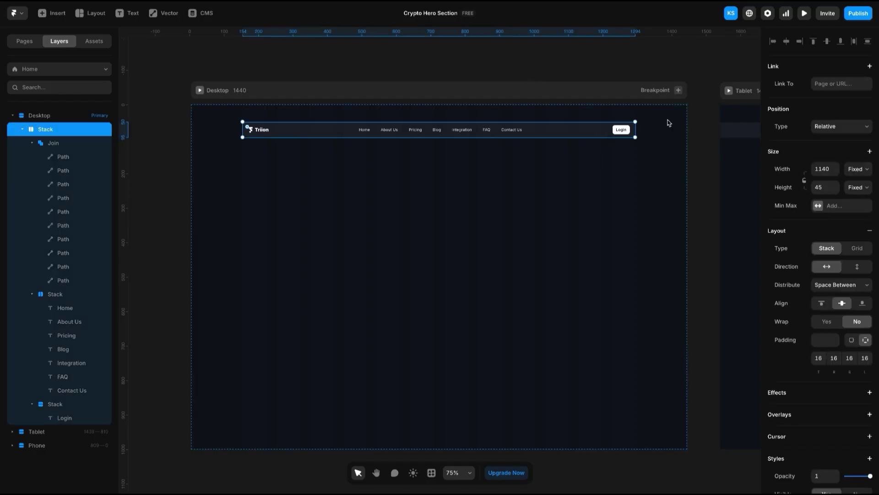
left_click_drag(630, 222, 419, 270)
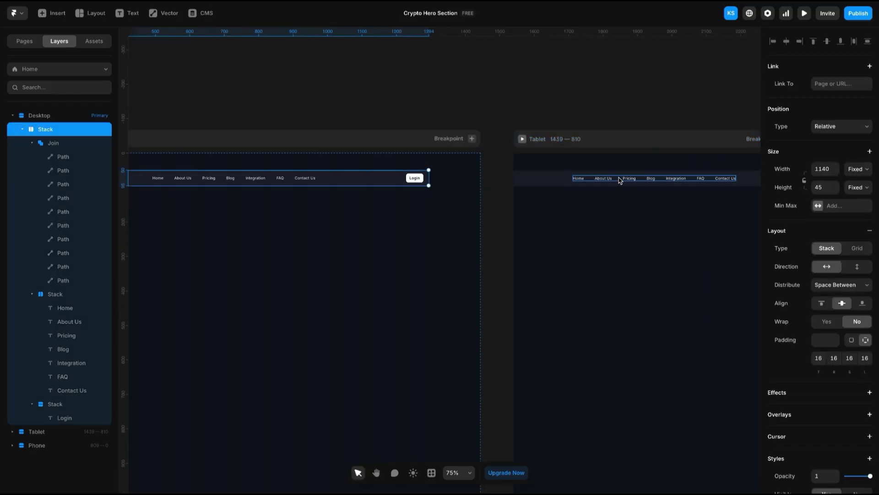
left_click_drag(638, 189, 437, 218)
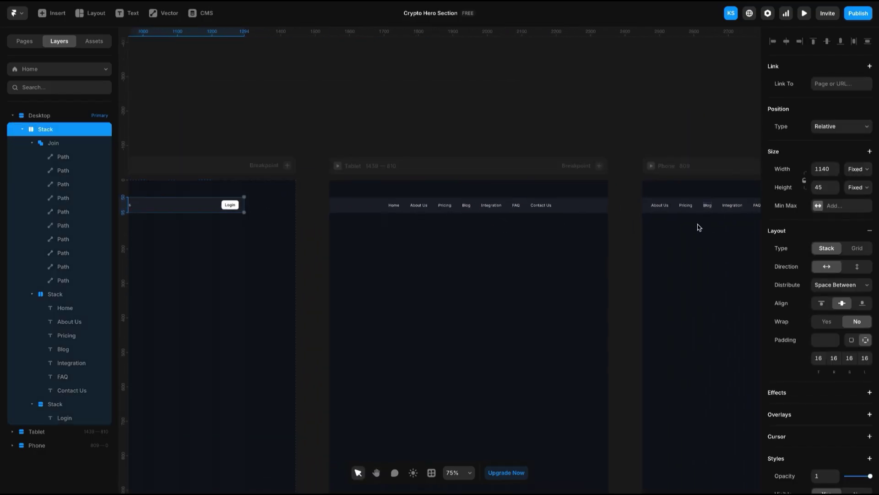
left_click_drag(697, 226, 542, 226)
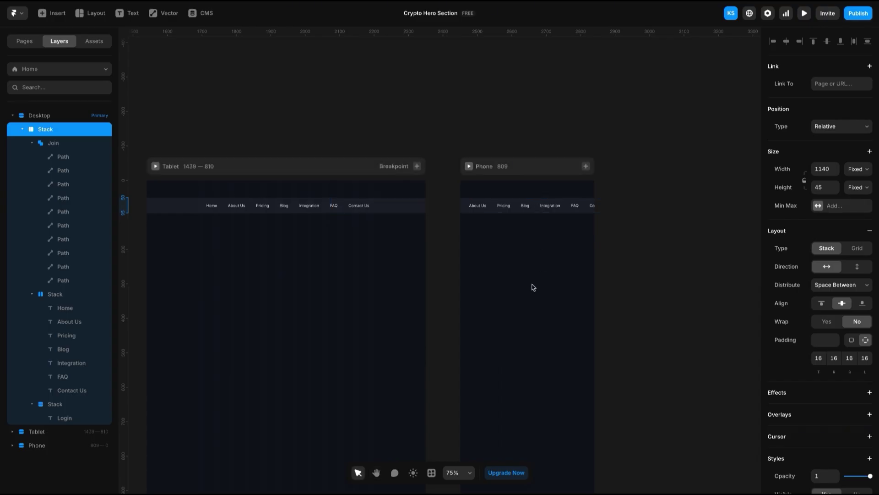
key("shift+2")
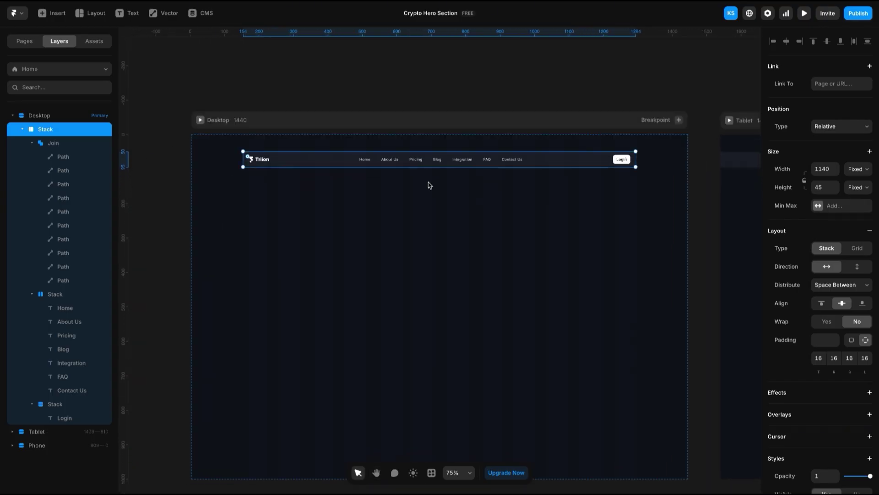
scroll(421, 197, "up", 3)
scroll(479, 224, "down", 4)
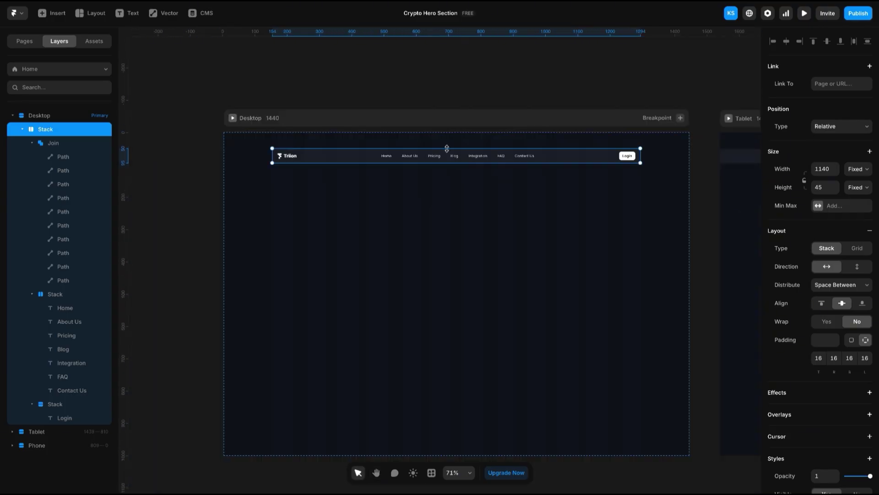
In the Figma design, extend the upper Lighbeam frame's lower edge to just below the Get Started and Learn More buttons
left_click(498, 87)
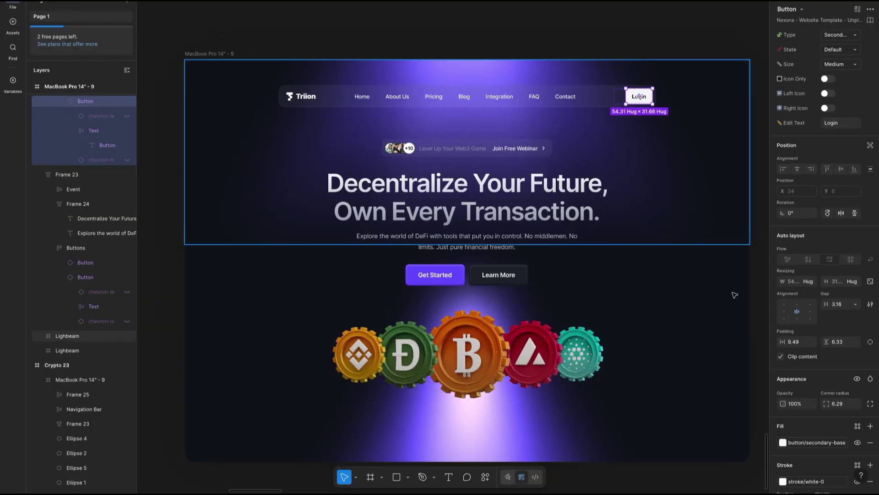
left_click(648, 12)
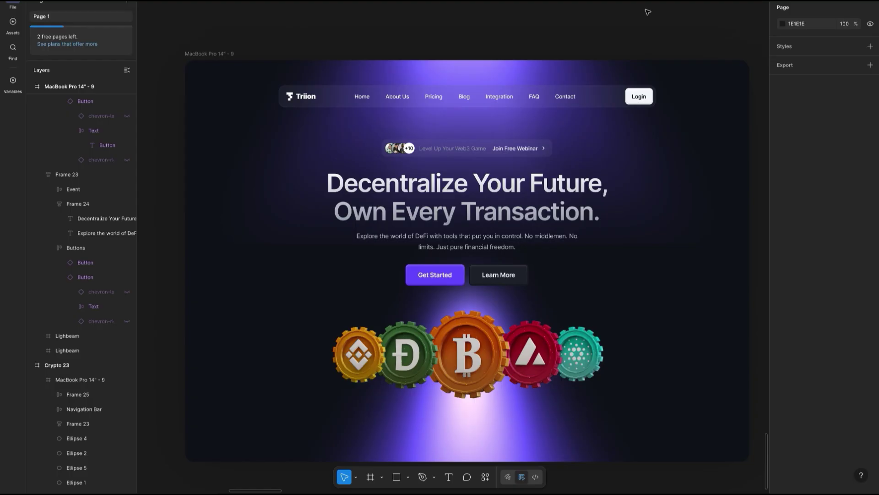
left_click(641, 244)
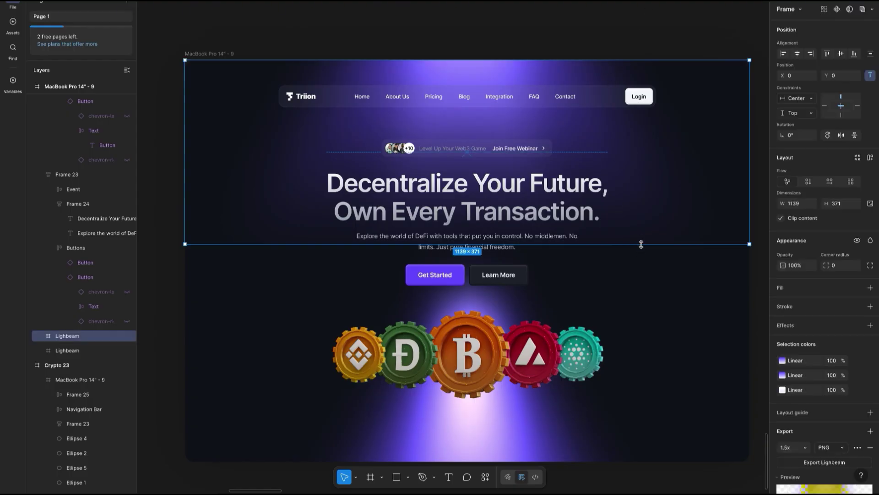
left_click_drag(639, 267, 642, 306)
key("Escape")
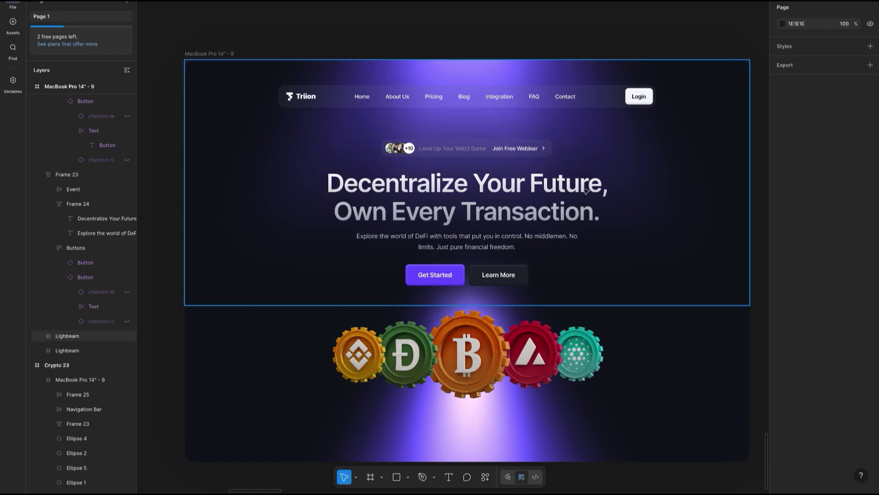
Inspect the hero content frame and its Event row, and copy the heading text "Decentralize Your Future, Own Every Transaction."
left_click(492, 231)
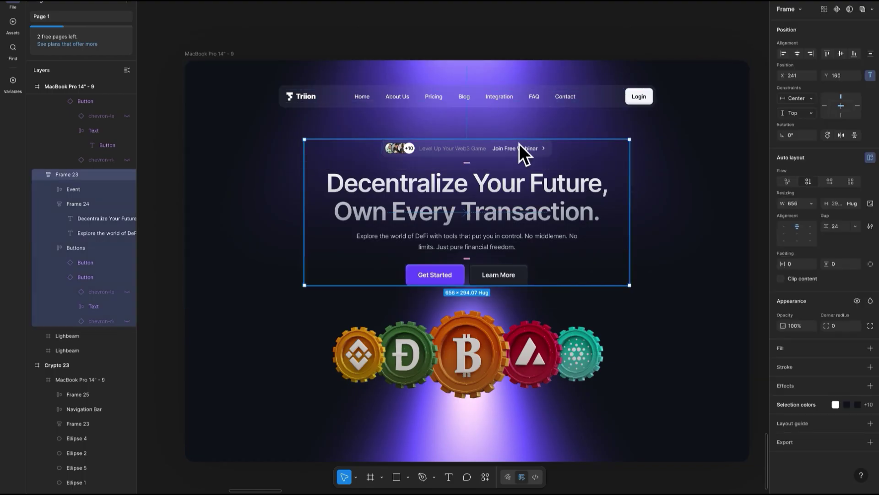
left_click(502, 150)
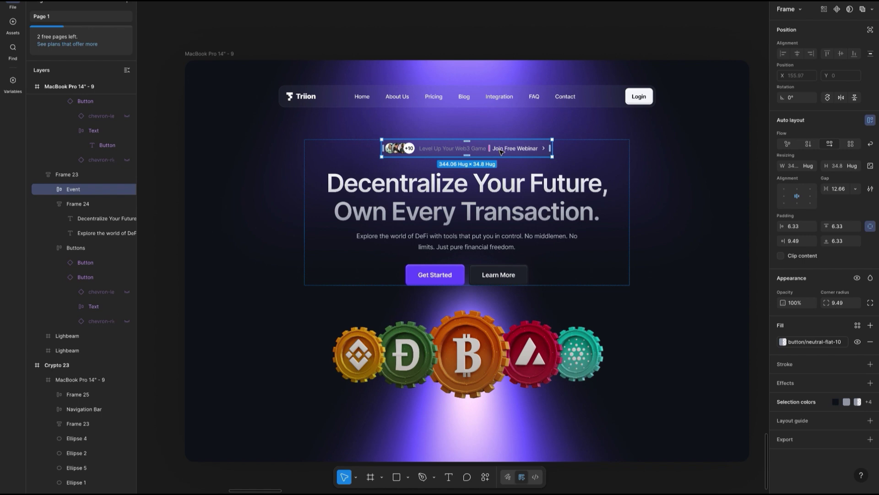
left_click(490, 215)
left_click(490, 216)
double_click(489, 214)
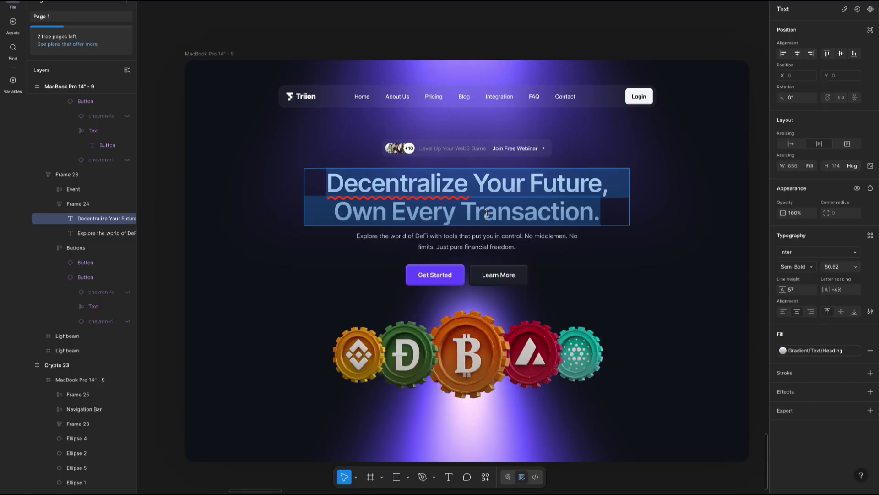
right_click(489, 214)
left_click(500, 219)
Switch back to Framer and paste the copied heading as a new text layer in the Desktop frame beneath the navigation bar
key("ctrl+Left")
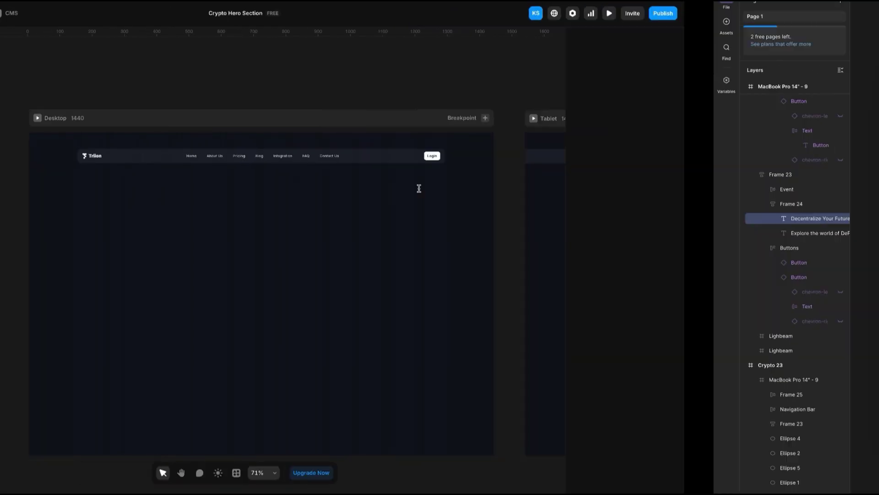
key("t")
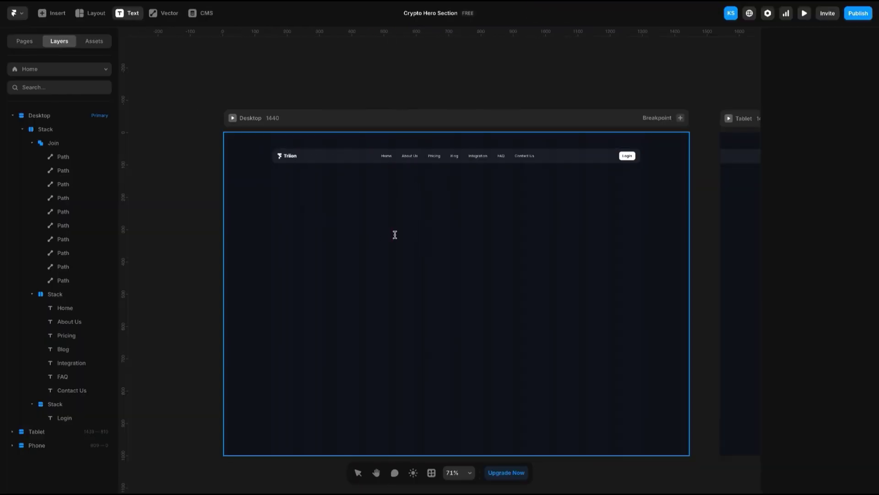
left_click(412, 238)
key("ctrl+v")
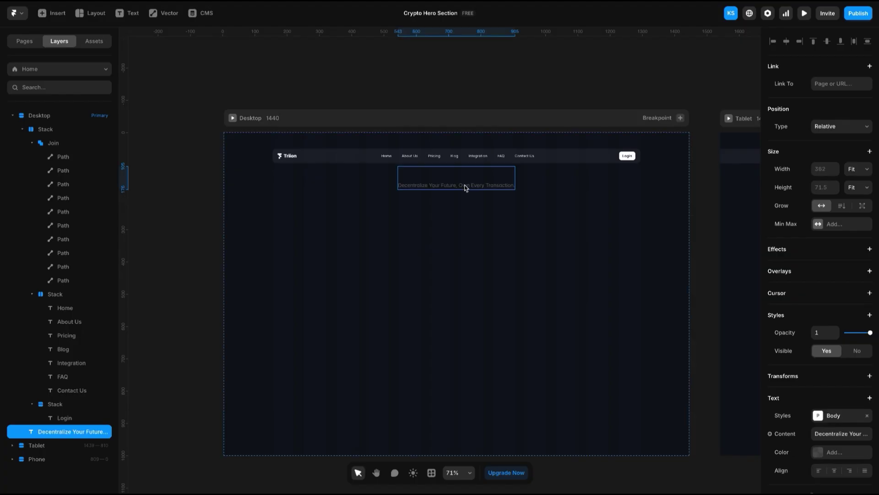
Delete the blank space above the words in the pasted heading text
scroll(464, 186, "up", 2)
scroll(463, 187, "up", 5)
scroll(699, 345, "down", 1)
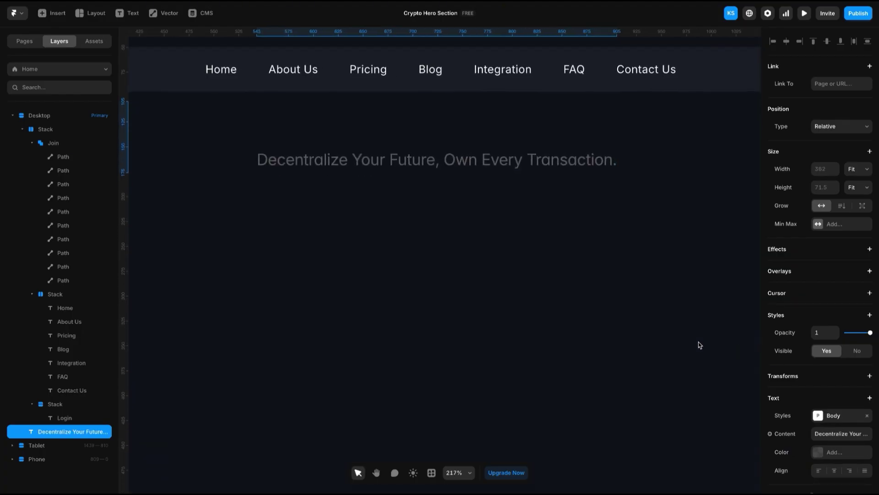
scroll(699, 345, "down", 3)
double_click(475, 243)
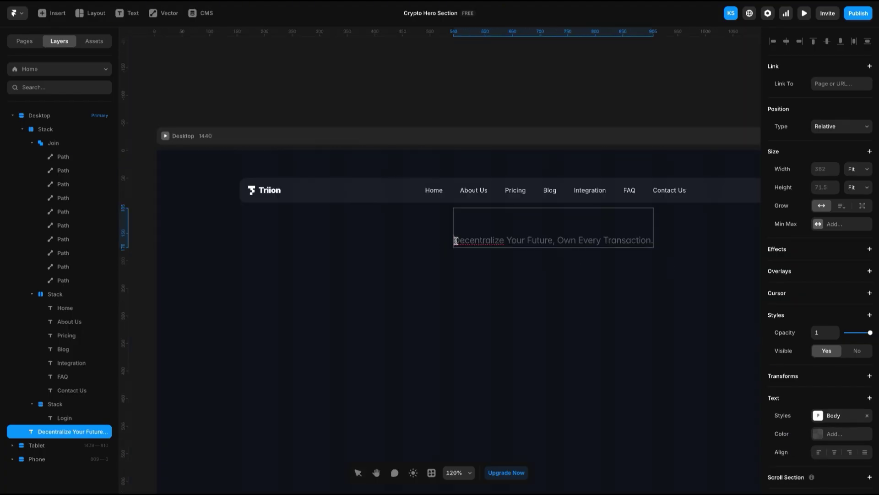
key("BackSpace")
key("Escape")
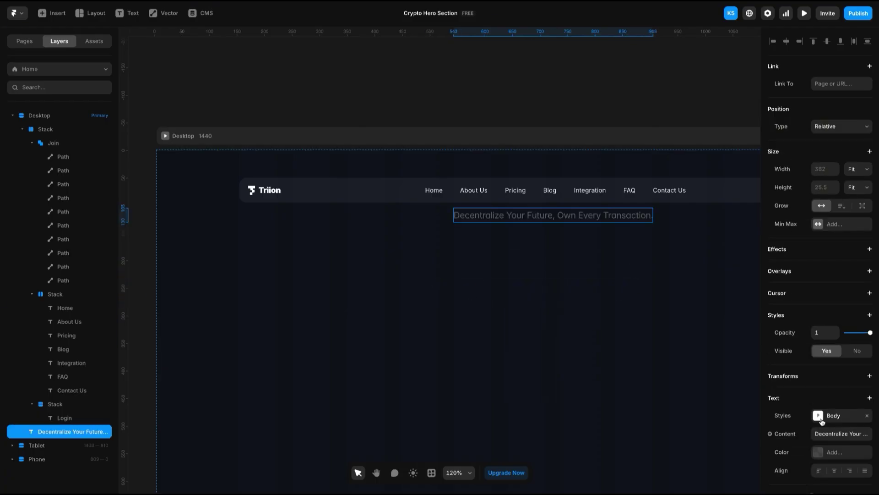
Check the heading's font weight in Figma and set the Body text style's weight to Semibold in Framer
left_click(821, 416)
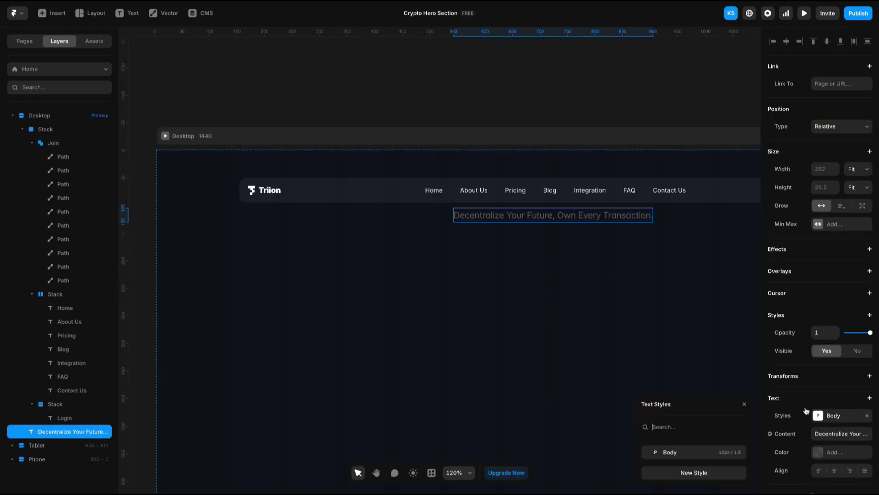
left_click(738, 452)
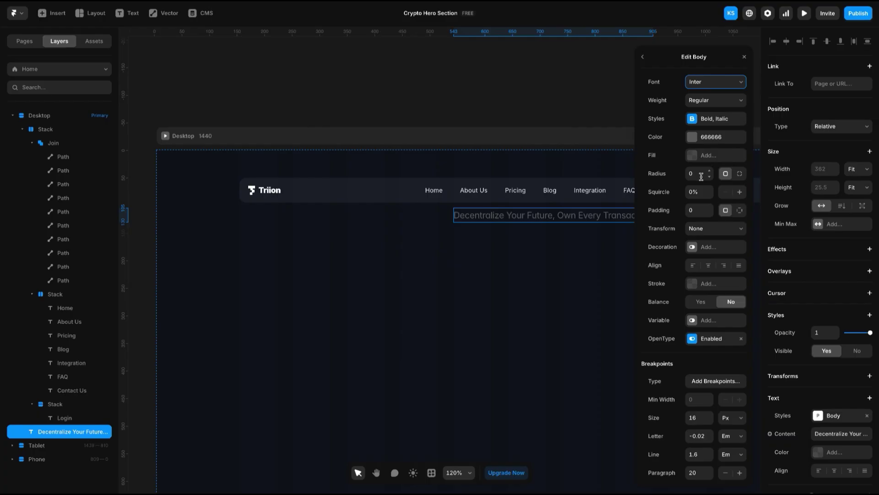
left_click(716, 100)
left_click(696, 171)
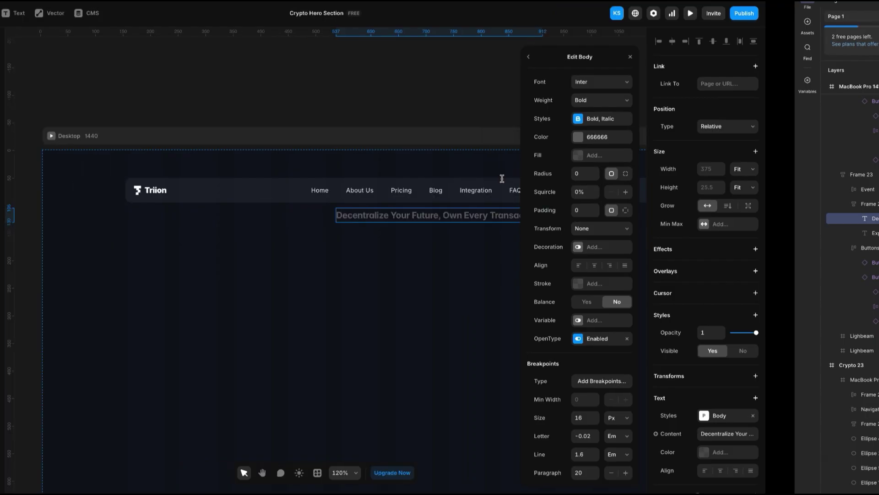
left_click(716, 100)
left_click(715, 89)
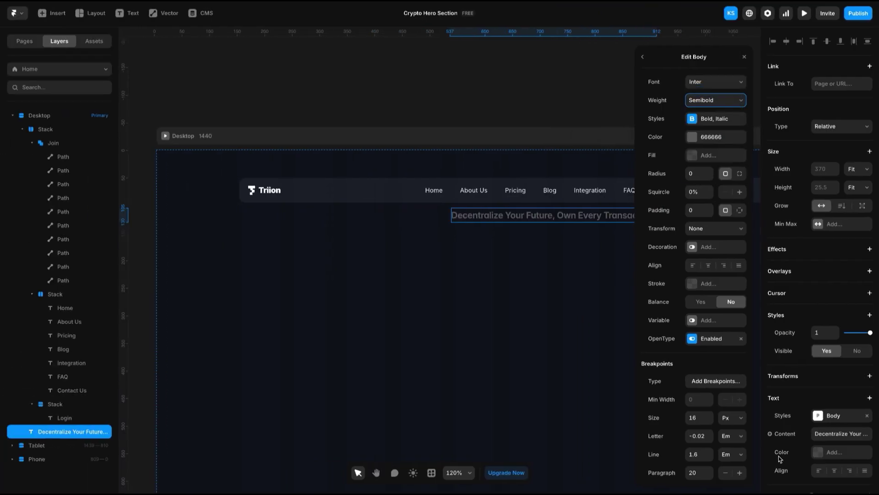
Detach the Body style from the heading text and set its font size to 51 px
left_click(867, 415)
scroll(790, 398, "down", 3)
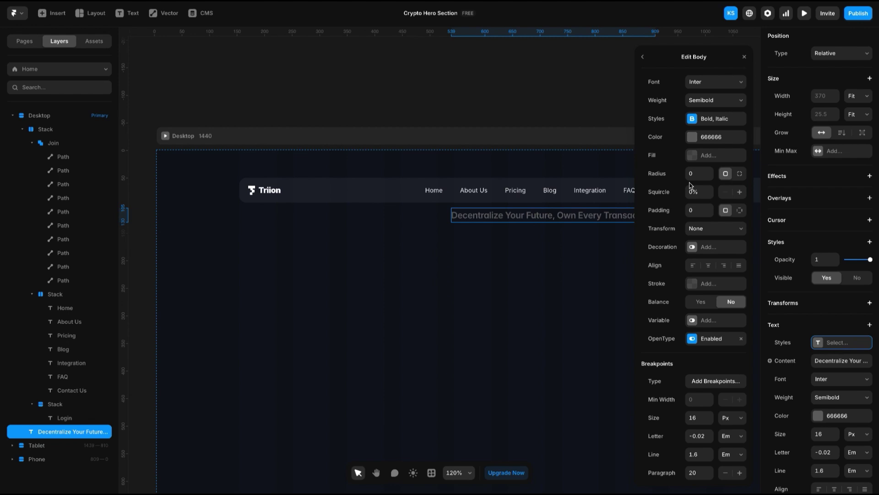
left_click(821, 434)
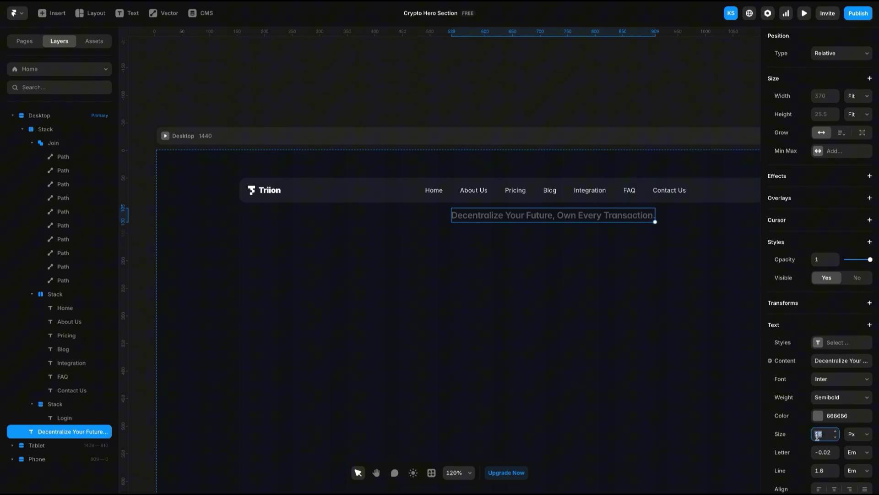
type("50.")
key("Return")
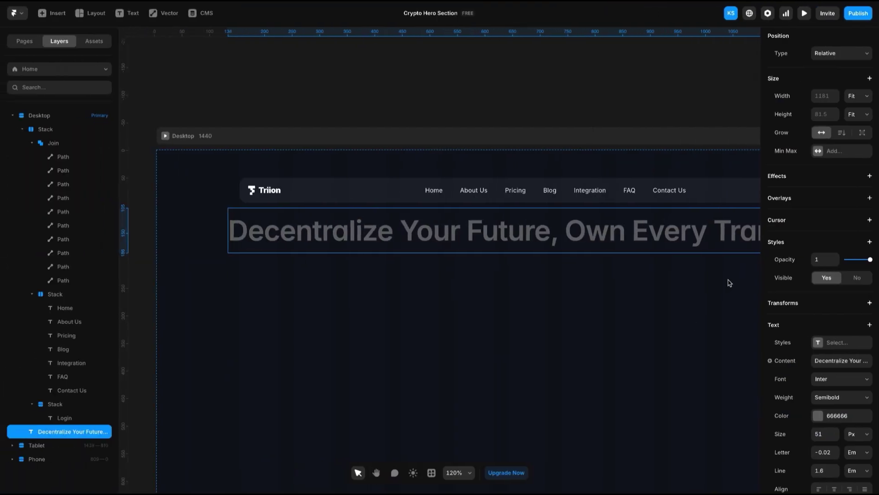
Try to set the heading's font size to 50.62 px
type("50.62")
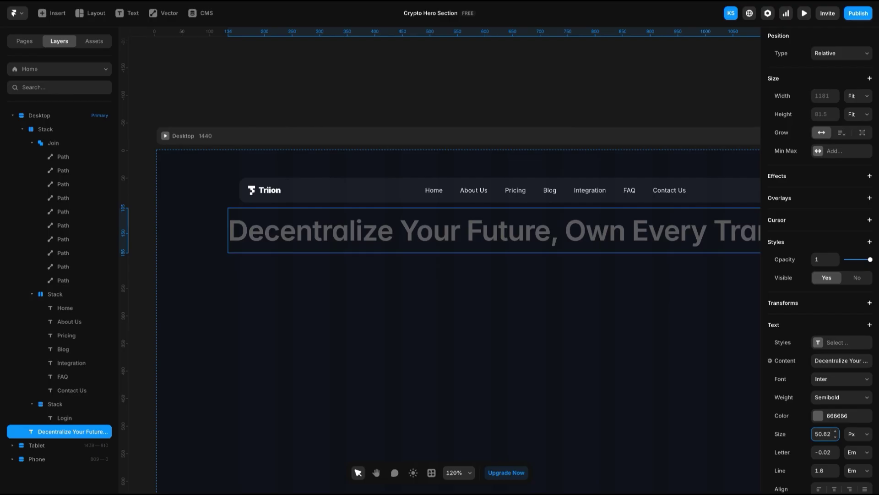
left_click(537, 270)
double_click(537, 243)
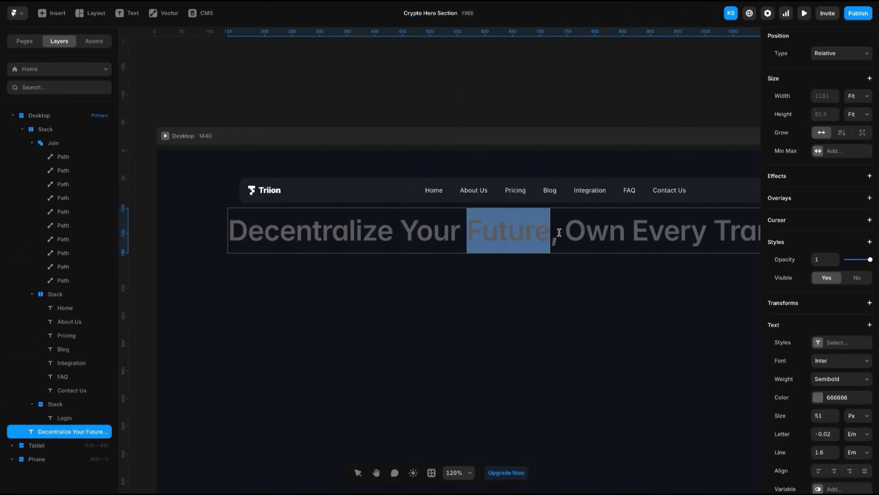
left_click(563, 230)
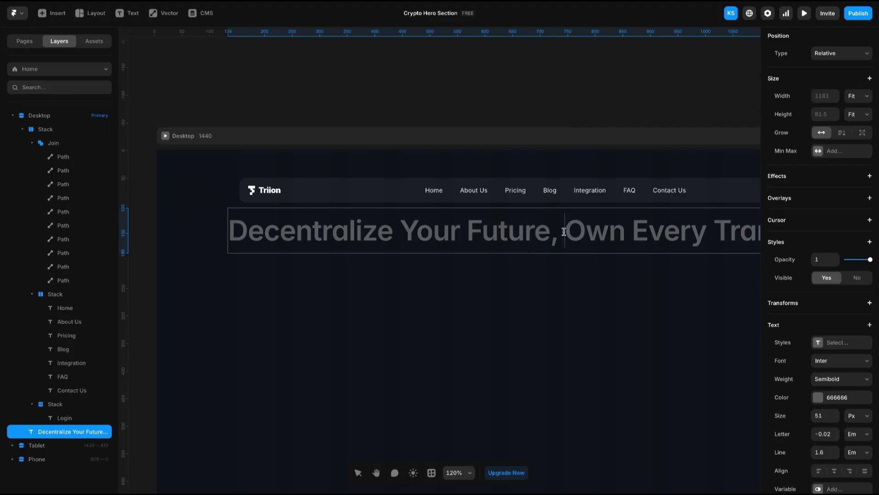
key("Escape")
Give the heading a fixed width of about 608 px with automatic height, and center-align its text over two lines
scroll(639, 311, "down", 5)
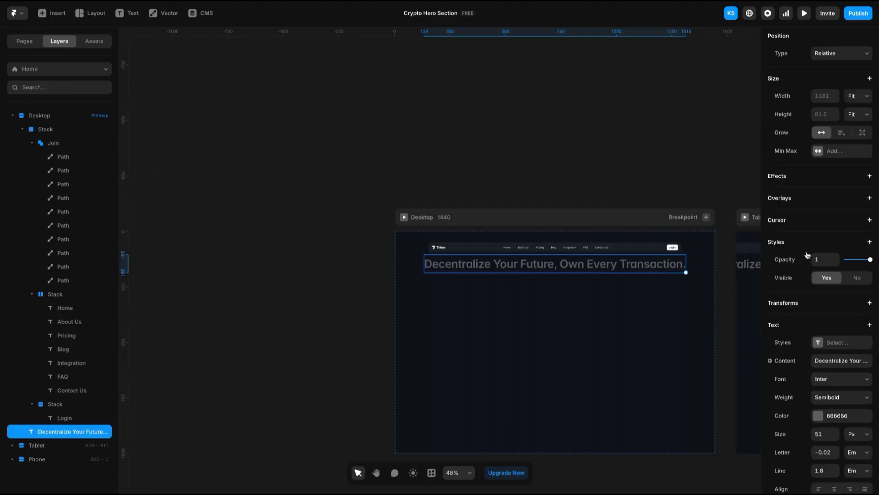
left_click(858, 96)
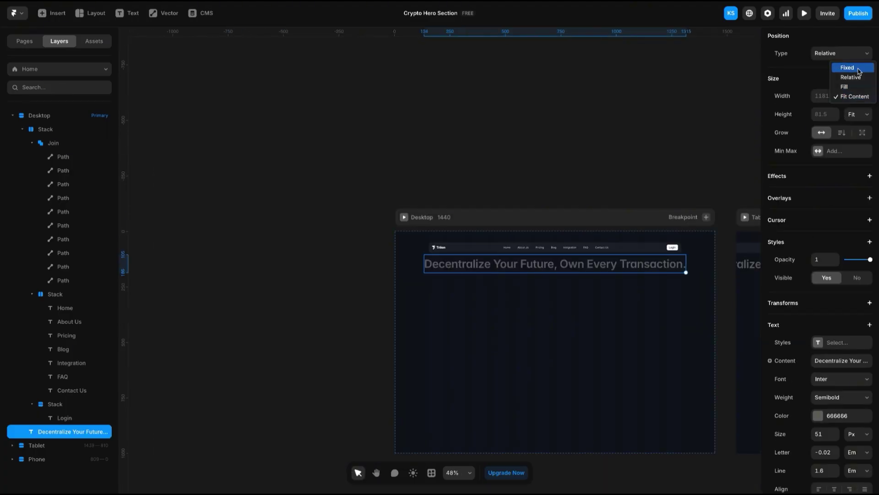
left_click(848, 68)
left_click(841, 132)
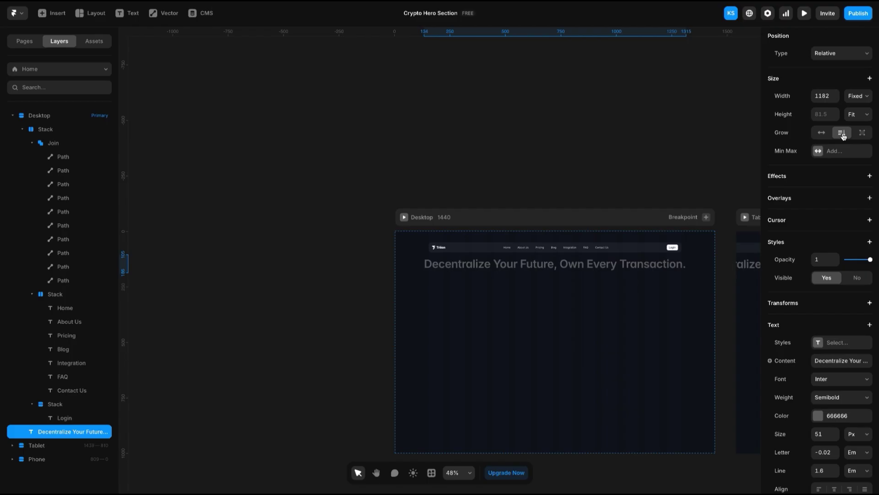
left_click_drag(686, 264, 559, 293)
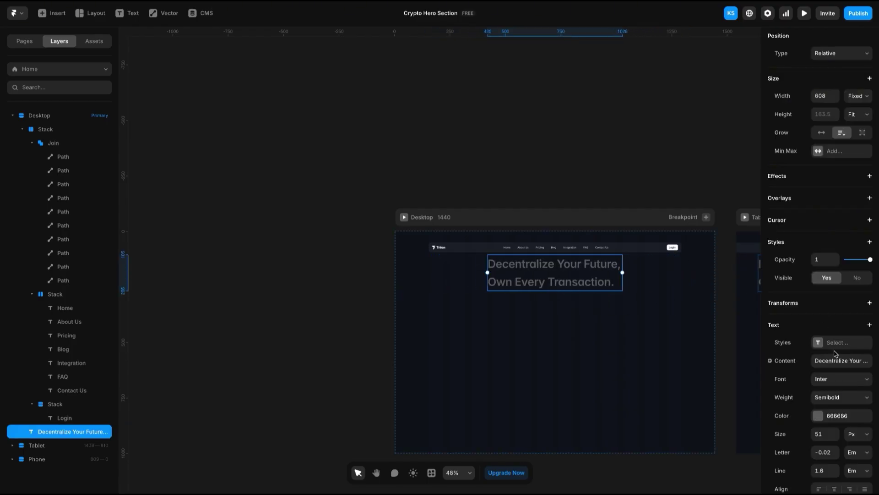
scroll(845, 459, "down", 3)
left_click(834, 353)
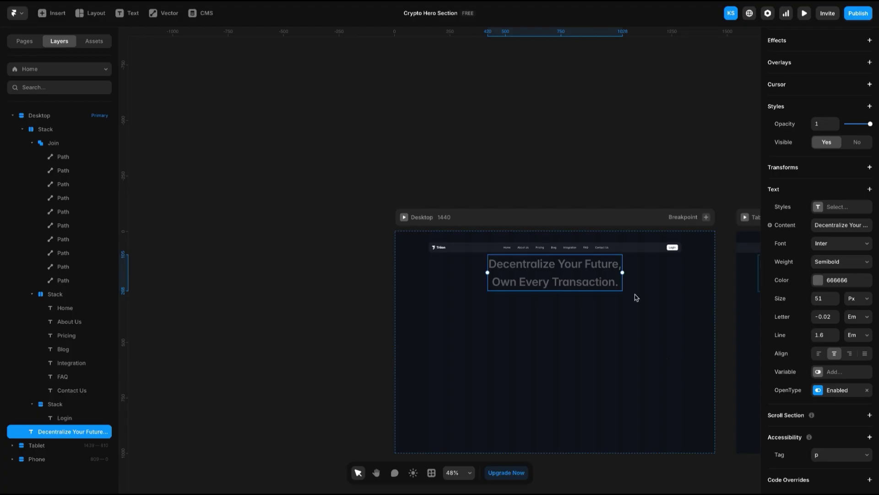
Set the line height of the heading text to 57 px
scroll(637, 289, "up", 3)
scroll(637, 288, "up", 5)
scroll(481, 279, "down", 3)
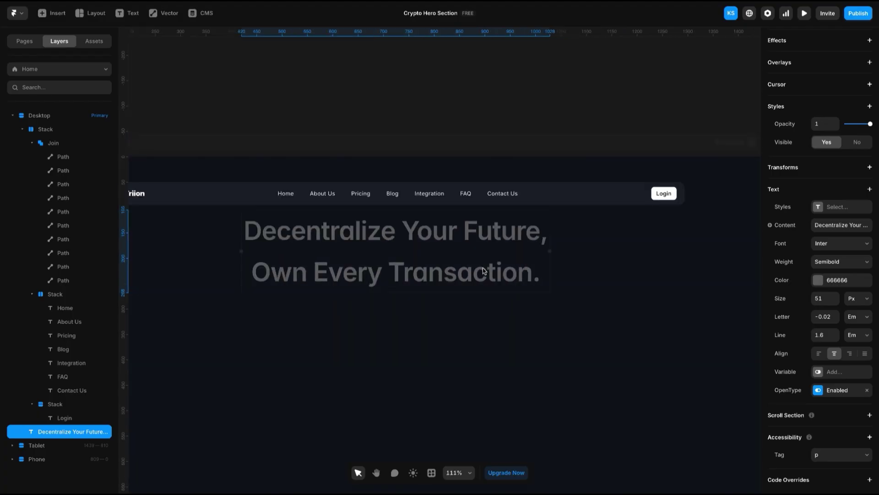
scroll(480, 275, "up", 1)
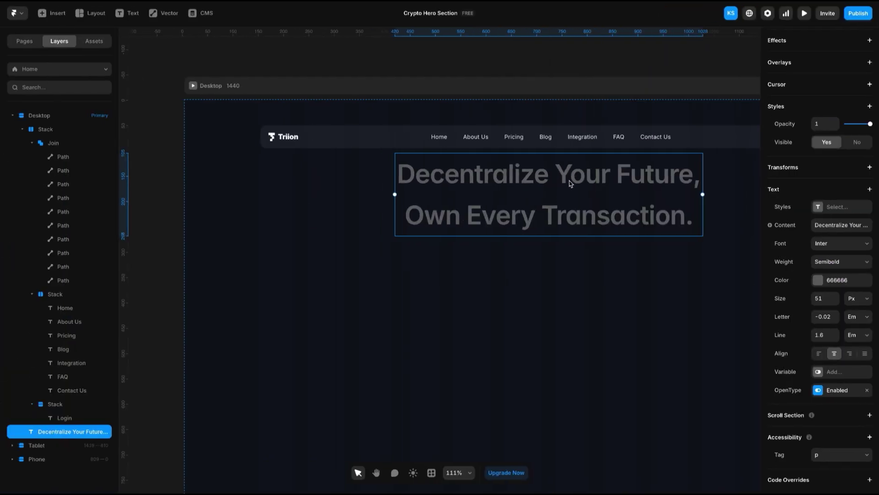
double_click(570, 180)
left_click(825, 331)
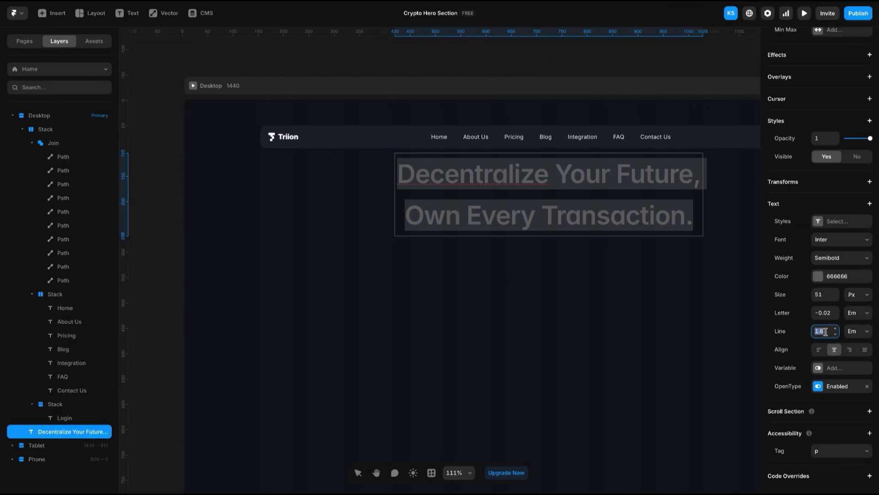
type("51px")
key("Return")
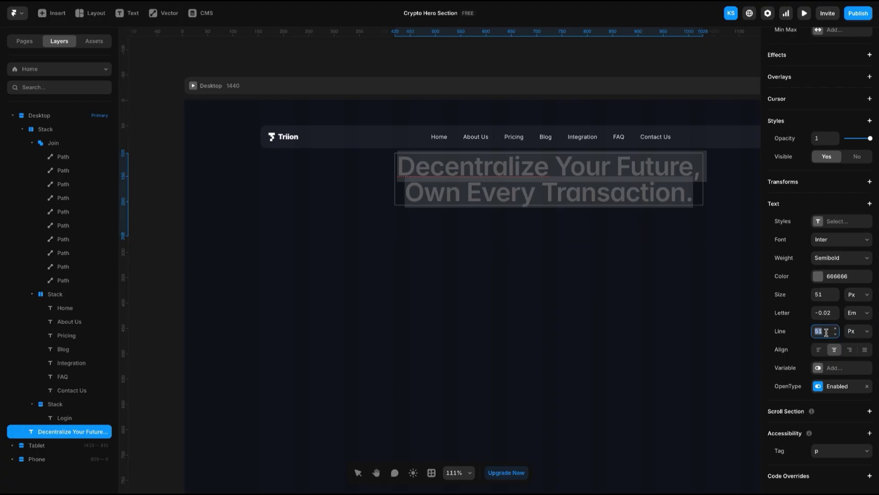
key("Escape")
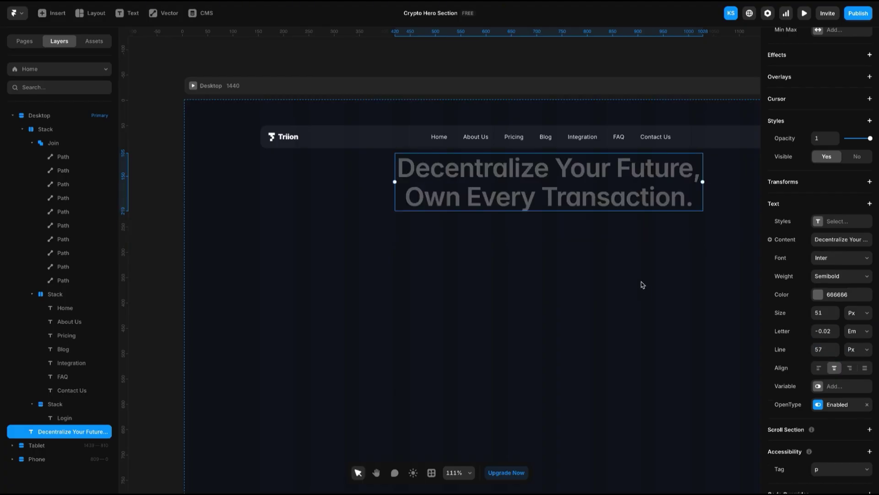
Change the heading's text color to FFFFFF
left_click(818, 295)
type("ffffff")
key("Return")
left_click(595, 288)
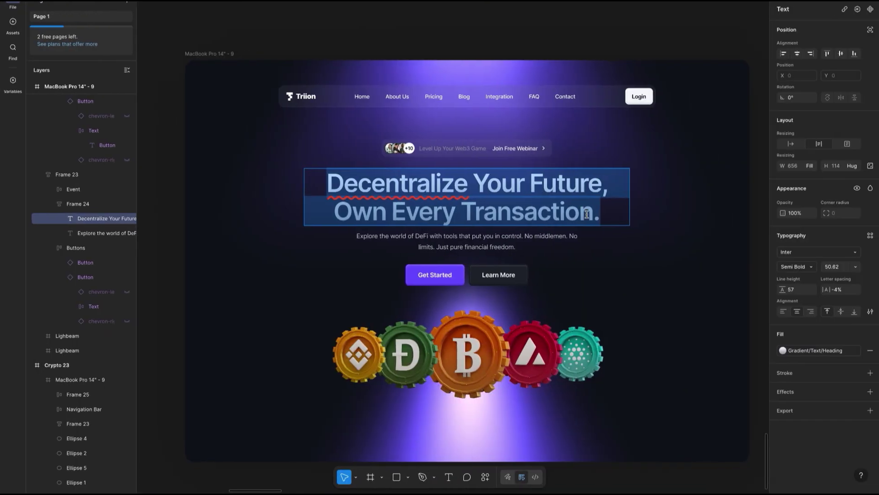
Switch to Figma, detach the Gradient/Text/Heading style from the heading's fill and open its linear gradient settings
key("ctrl+a")
left_click(783, 350)
left_click(783, 350)
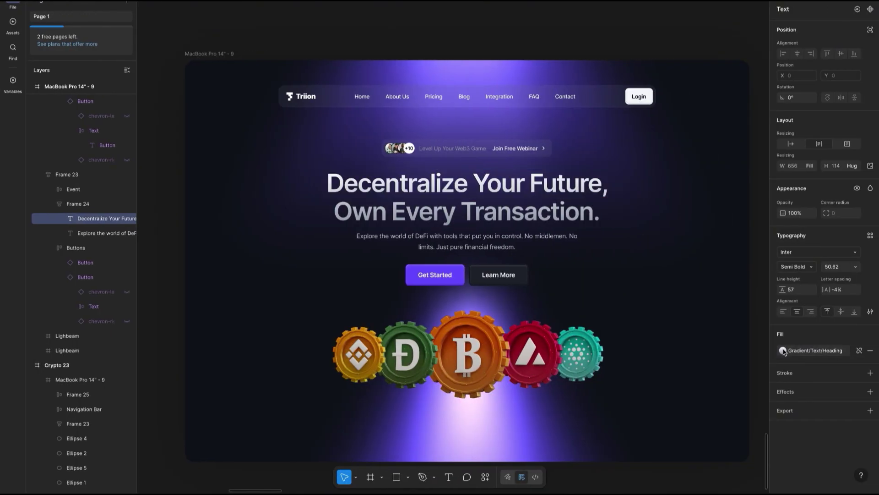
left_click(783, 350)
left_click(786, 351)
left_click(782, 351)
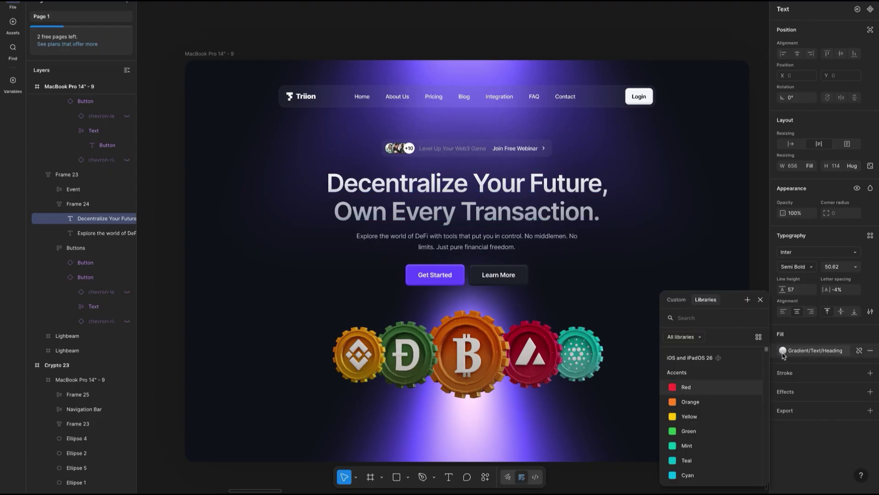
left_click(783, 351)
left_click(784, 351)
left_click(783, 351)
left_click(783, 351)
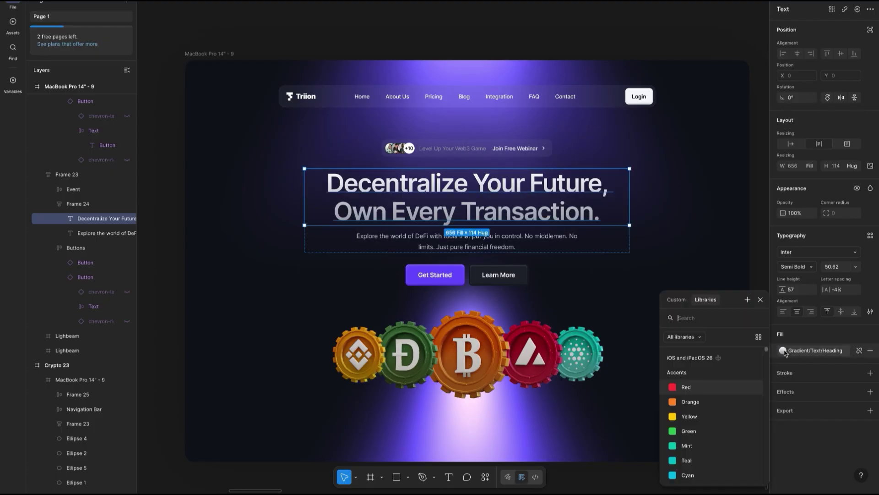
left_click(784, 352)
left_click(783, 351)
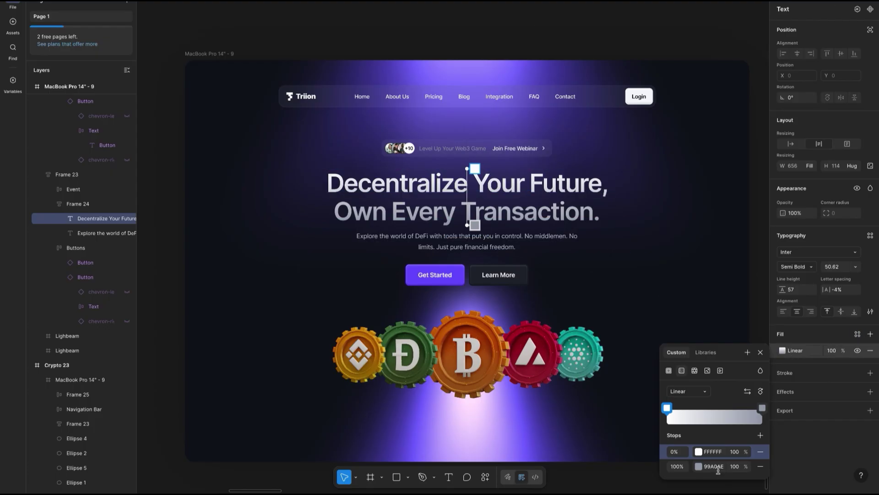
Copy the hex color 99A0AE from the 100% stop of the heading's gradient
left_click(717, 467)
right_click(718, 467)
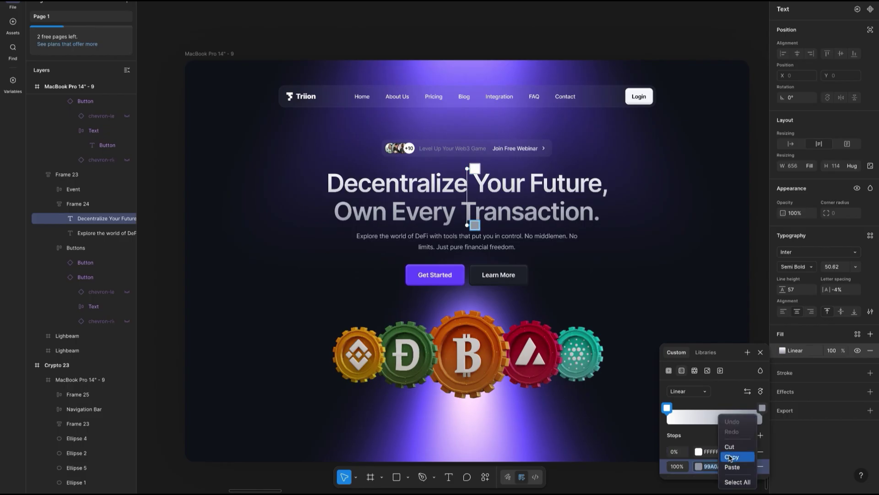
left_click(732, 456)
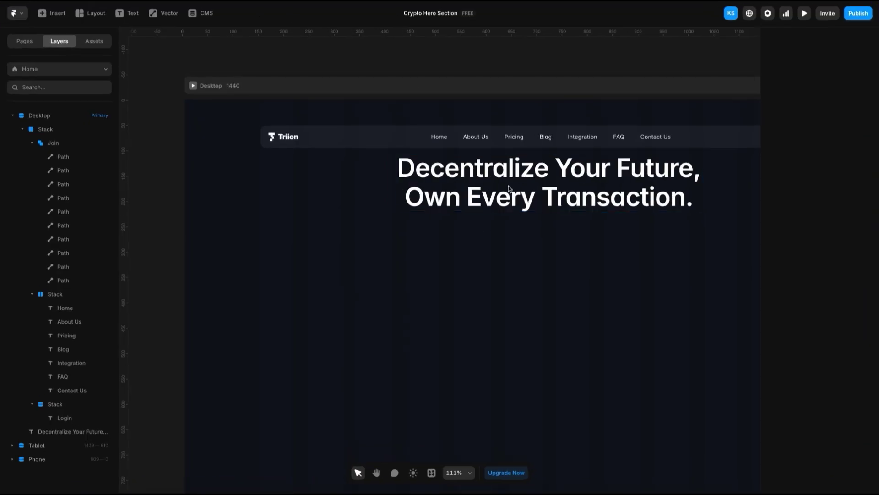
Switch to Framer, apply a linear gradient fading downward to the heading and set its lower stop color to 99A0AE
left_click(681, 295)
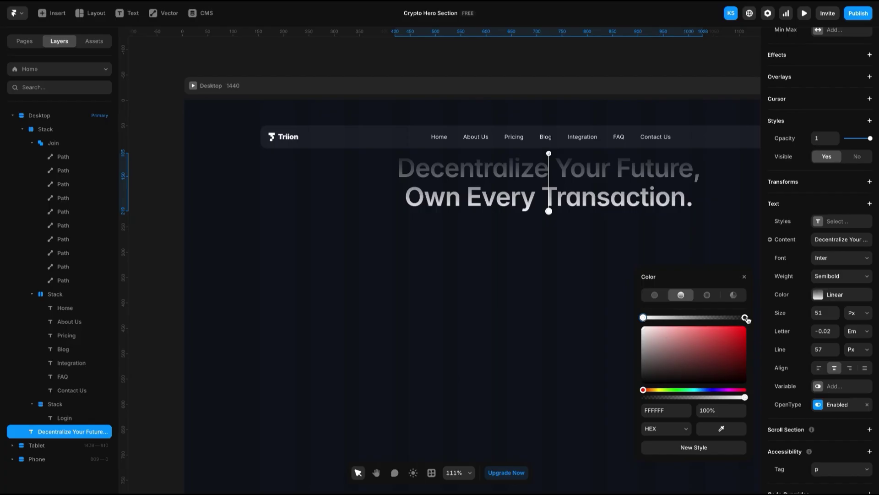
left_click_drag(549, 153, 549, 208)
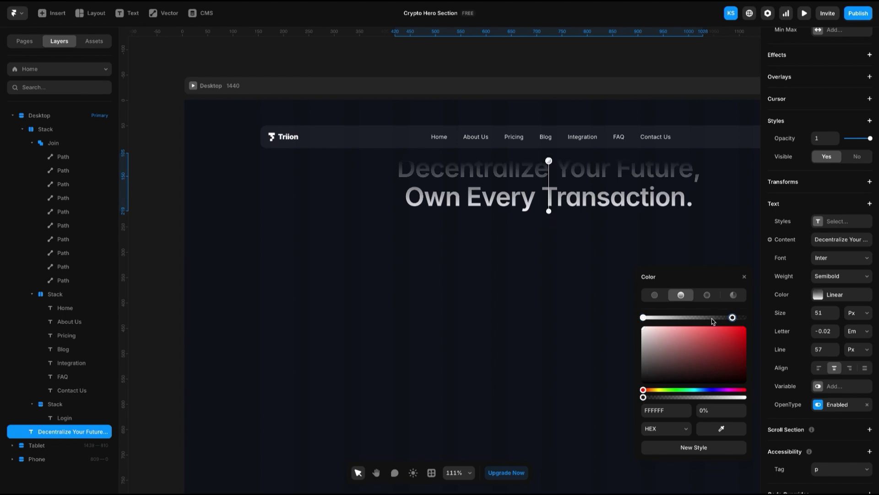
key("ctrl+z")
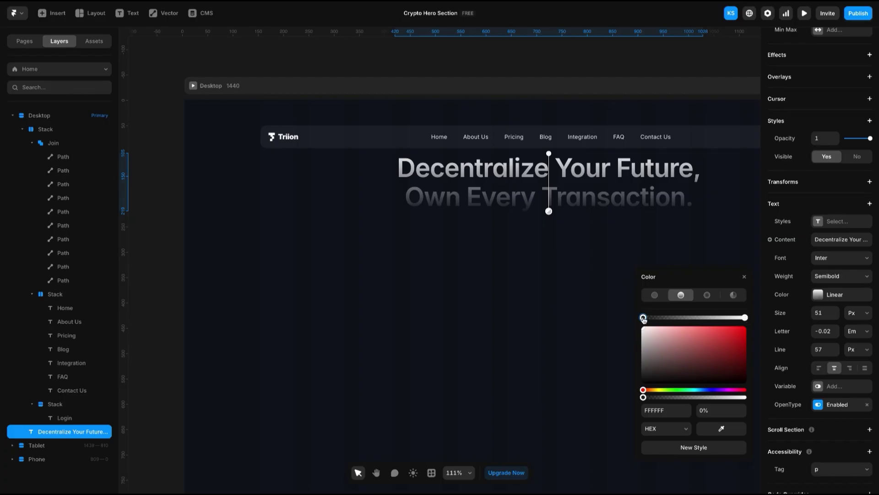
left_click(667, 411)
key("ctrl+v")
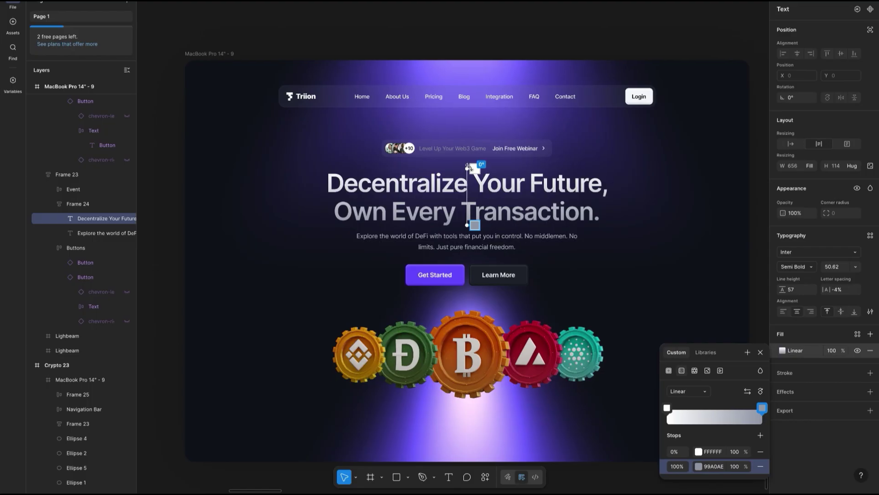
Switch to Figma and inspect the two color stops of the heading's gradient
left_click(472, 170)
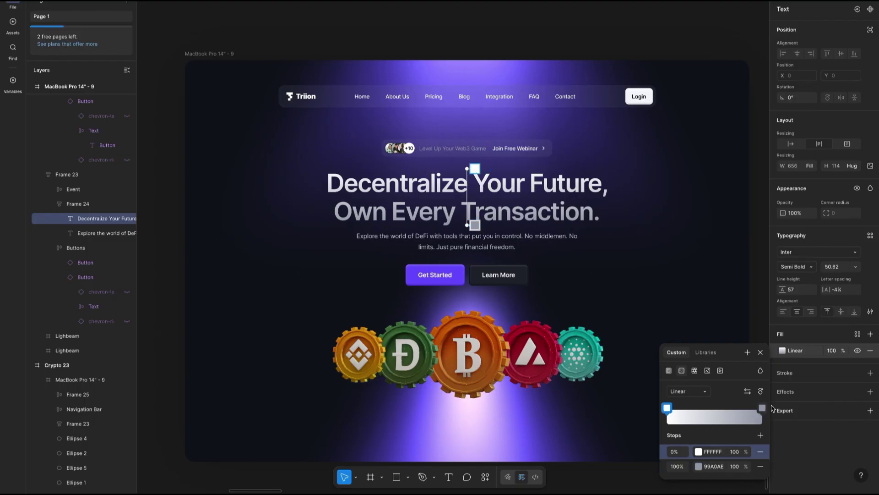
left_click(715, 466)
left_click(667, 408)
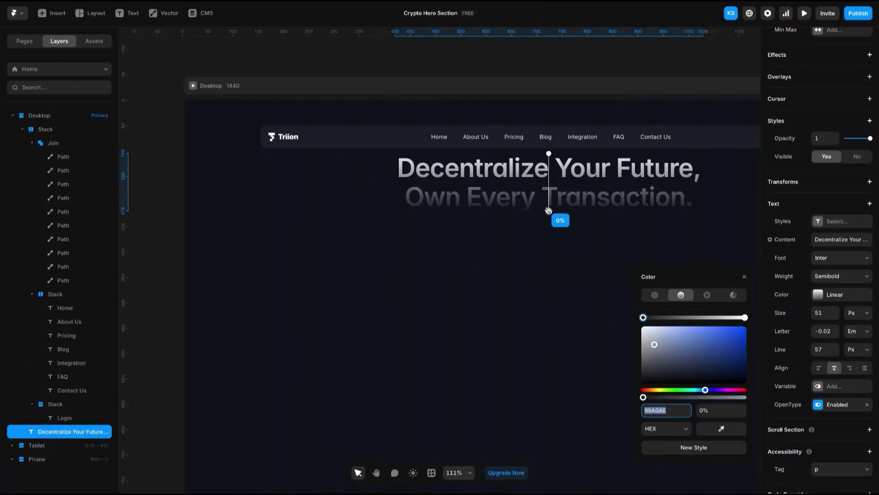
Switch back to Framer and extend the heading gradient's lower end below the text so the second line fades less
left_click_drag(549, 210, 549, 237)
left_click(616, 236)
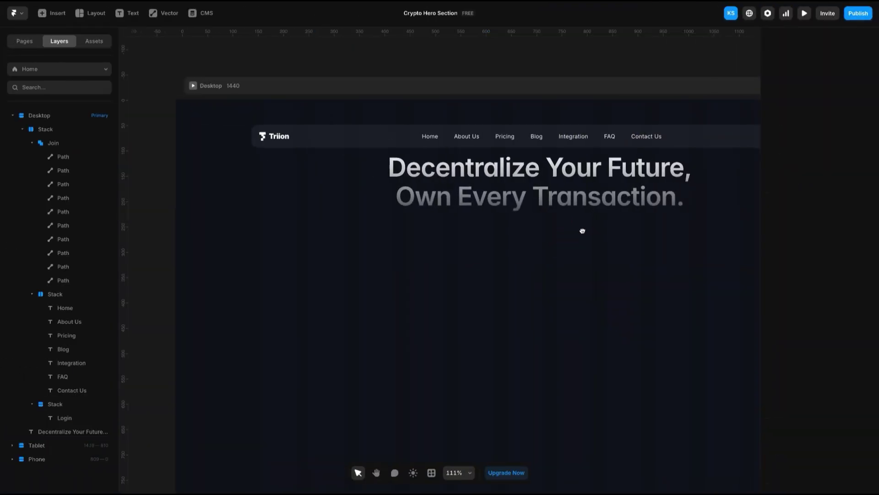
scroll(596, 233, "right", 4)
scroll(595, 242, "down", 2)
double_click(553, 155)
key("ctrl+a")
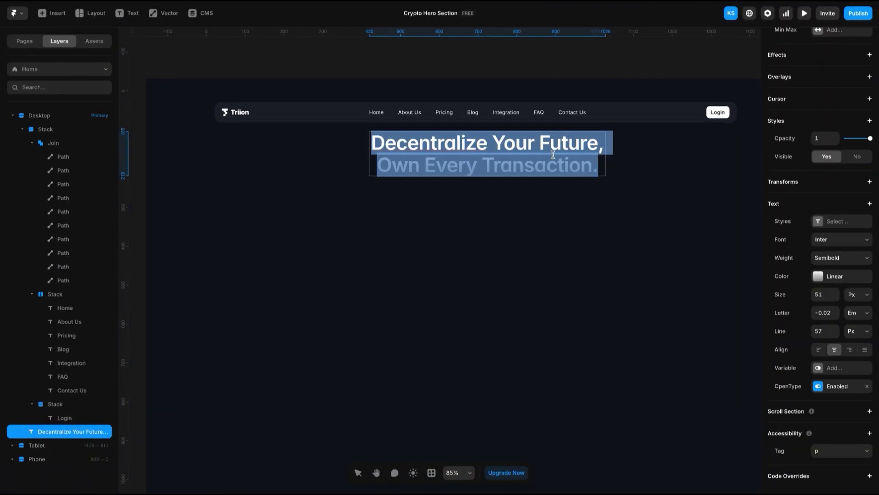
key("Escape")
key("Escape")
scroll(596, 239, "down", 3)
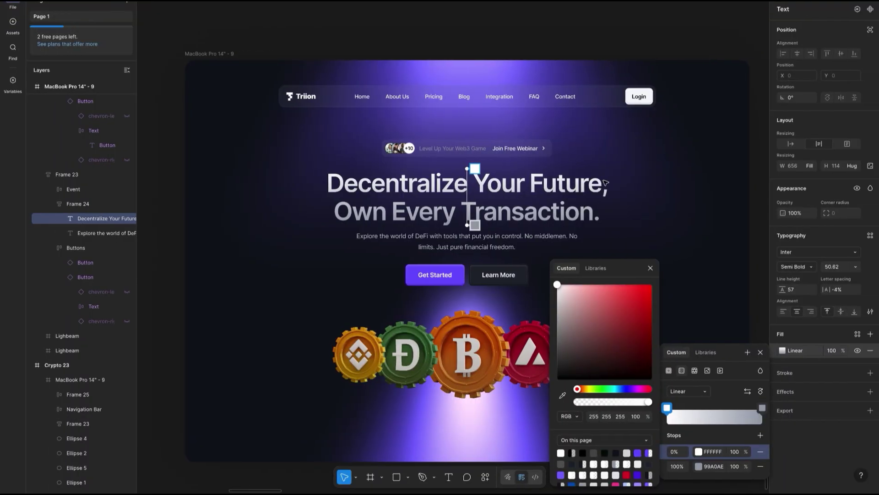
Switch to Figma and select the avatar icon group with the +10 circle in the event badge above the heading
left_click(409, 148)
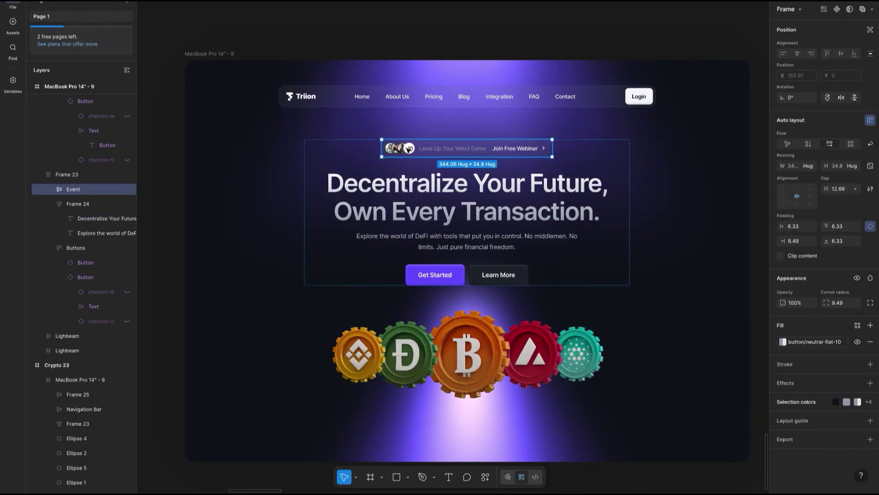
double_click(409, 149)
scroll(409, 148, "up", 5)
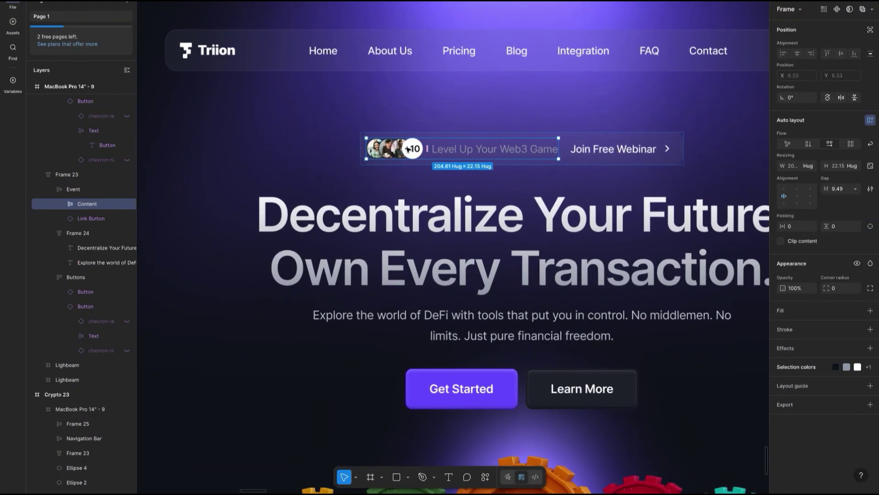
double_click(408, 149)
right_click(408, 150)
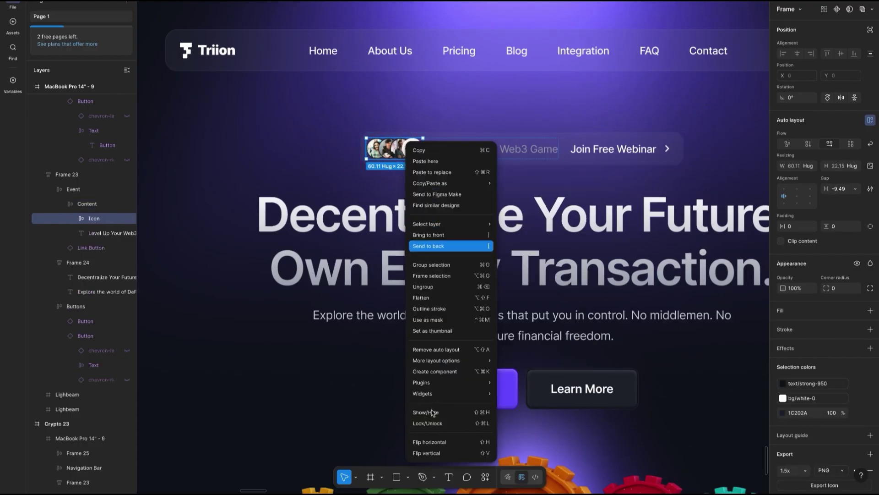
left_click(588, 208)
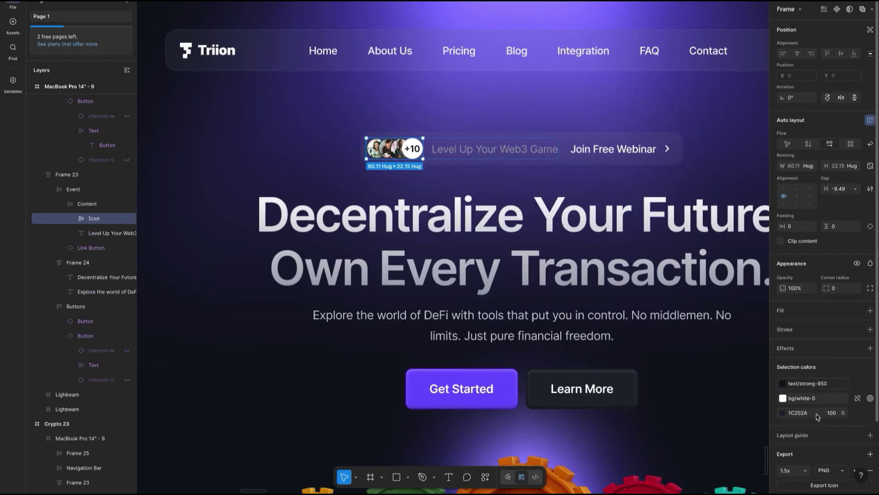
Export the avatar group icon beside the webinar text as an SVG named "sample human svg" in Downloads
scroll(828, 413, "down", 2)
left_click(833, 407)
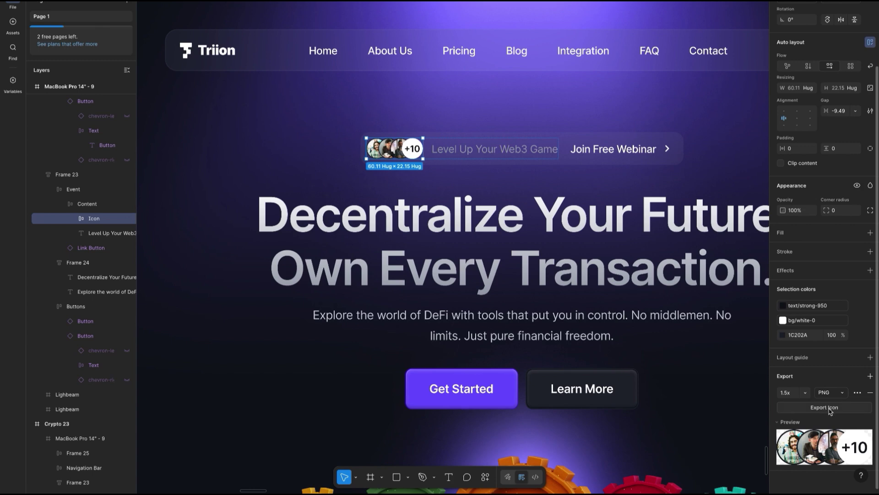
left_click(838, 398)
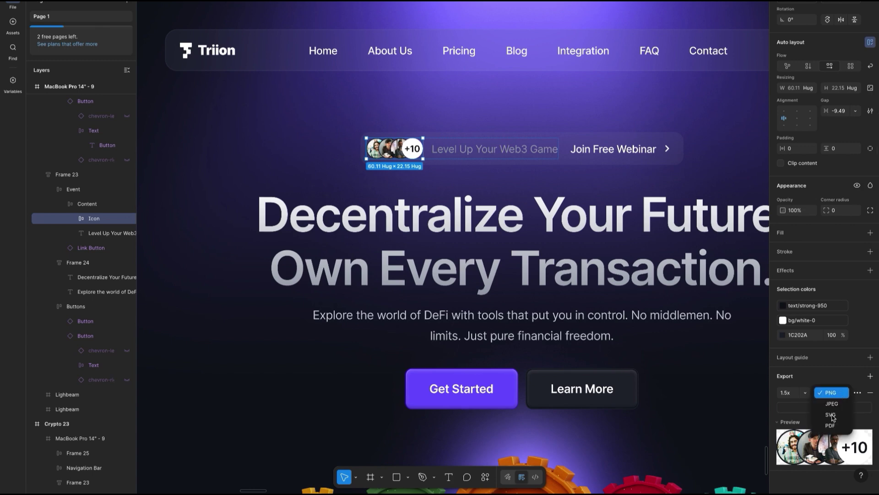
left_click(832, 416)
left_click(832, 407)
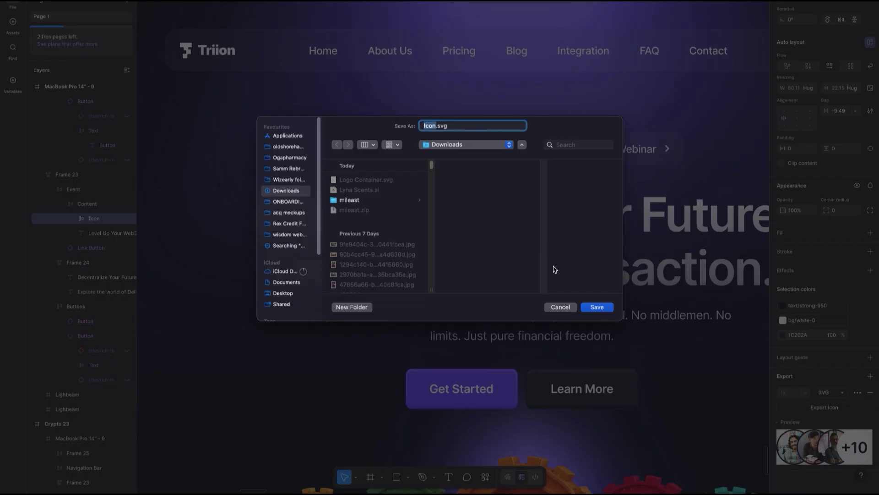
type("avatar-group")
key("Return")
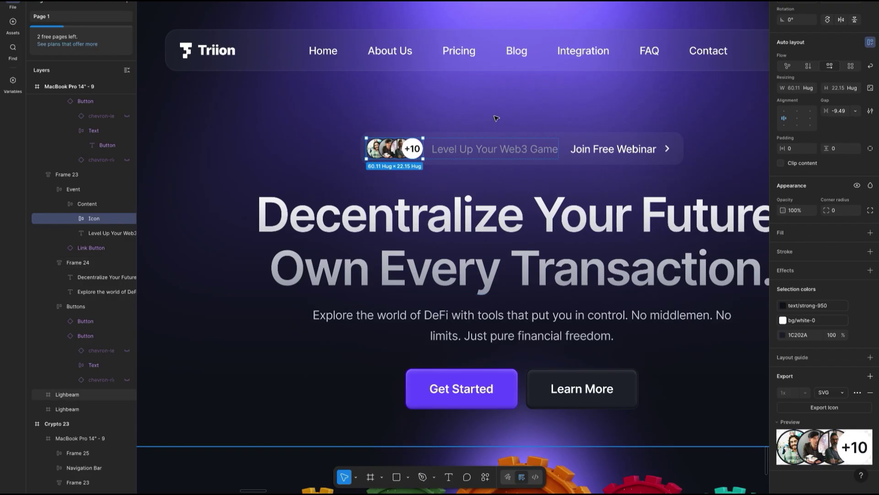
Switch to Framer and try to upload "sample human svg.svg" as an image into the Crypto Hero Section page
left_click(493, 152)
right_click(496, 153)
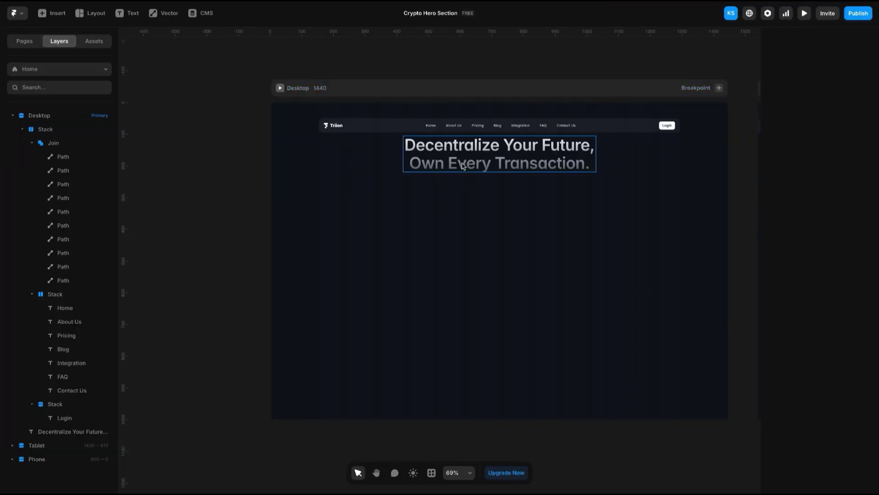
left_click(465, 160)
left_click(212, 76)
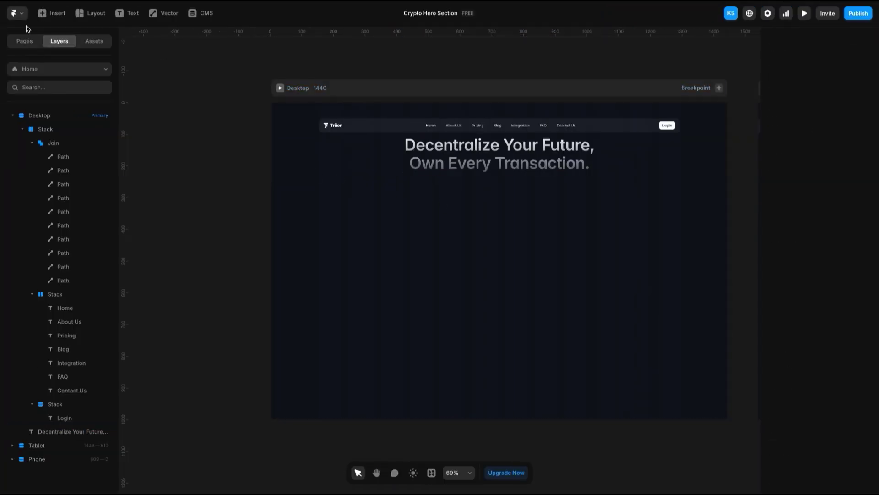
left_click(15, 12)
left_click(276, 238)
left_click(394, 192)
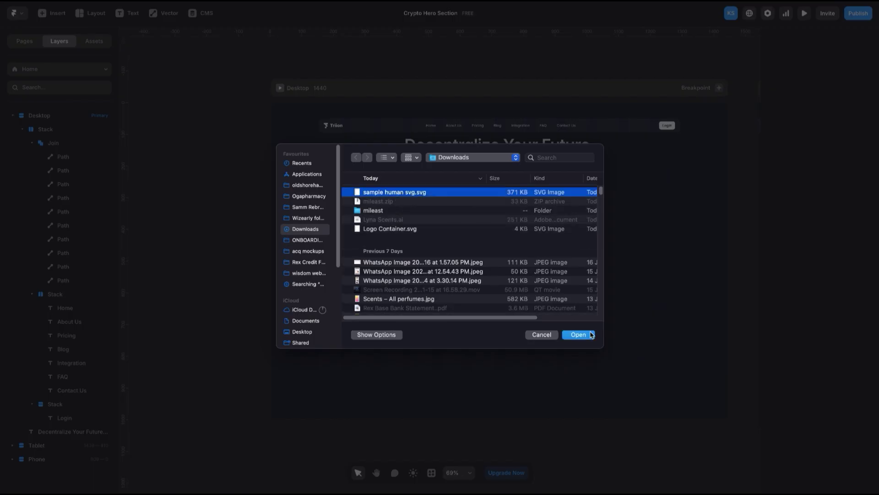
left_click(578, 335)
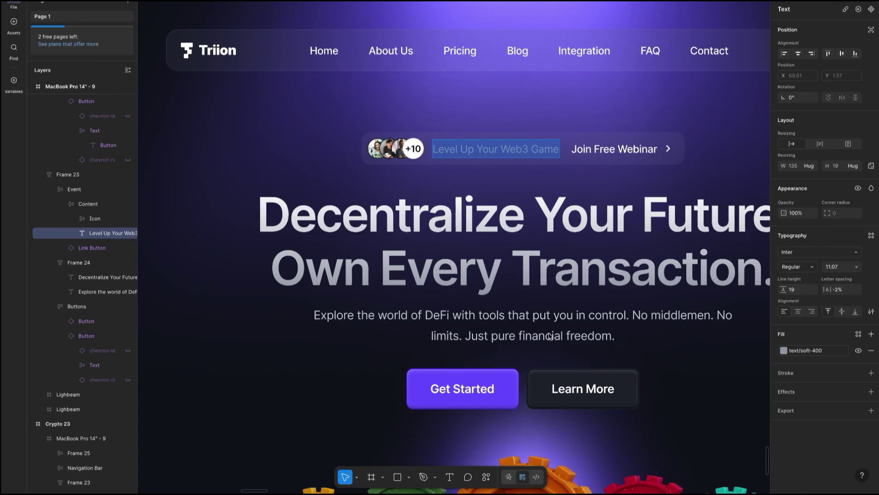
Return to Figma and export the avatar group icon as a 1.5x PNG named "sample human svg"
key("Escape")
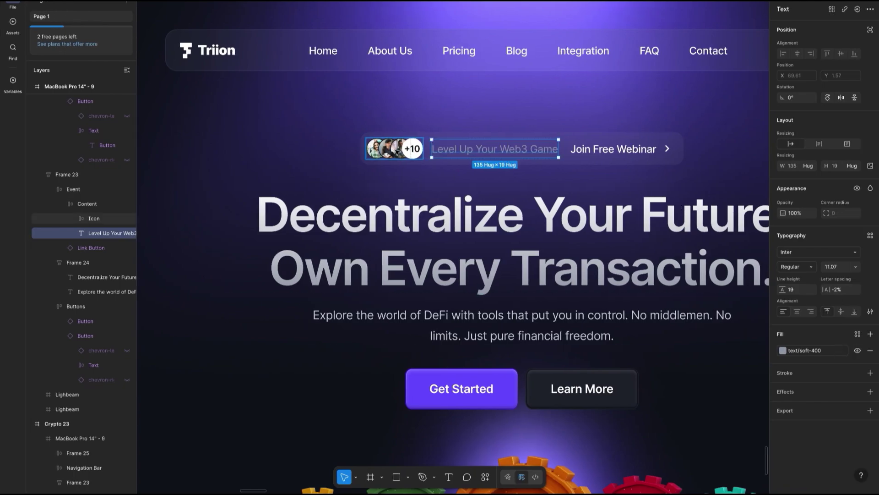
left_click(422, 148)
scroll(824, 321, "down", 5)
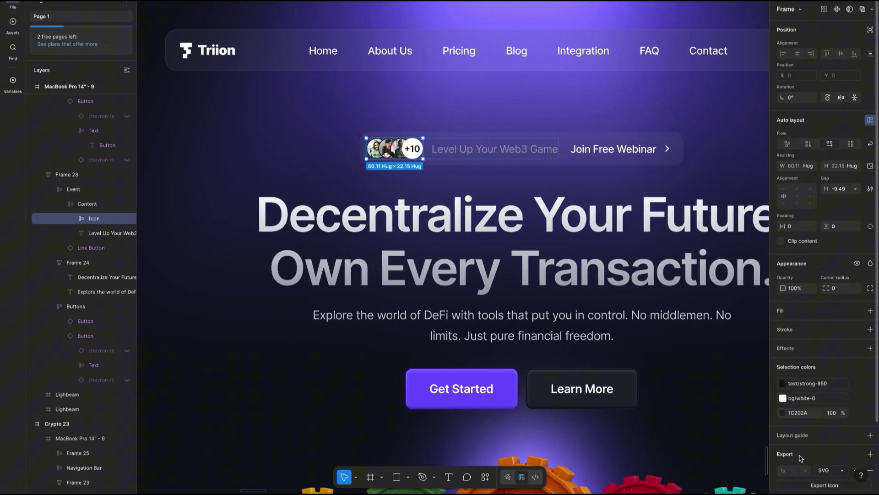
left_click(871, 384)
left_click(830, 392)
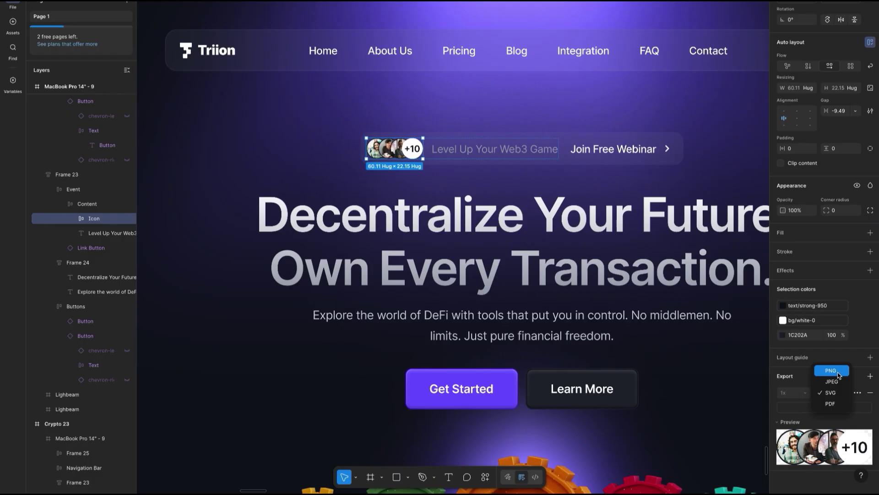
left_click(824, 369)
left_click(809, 397)
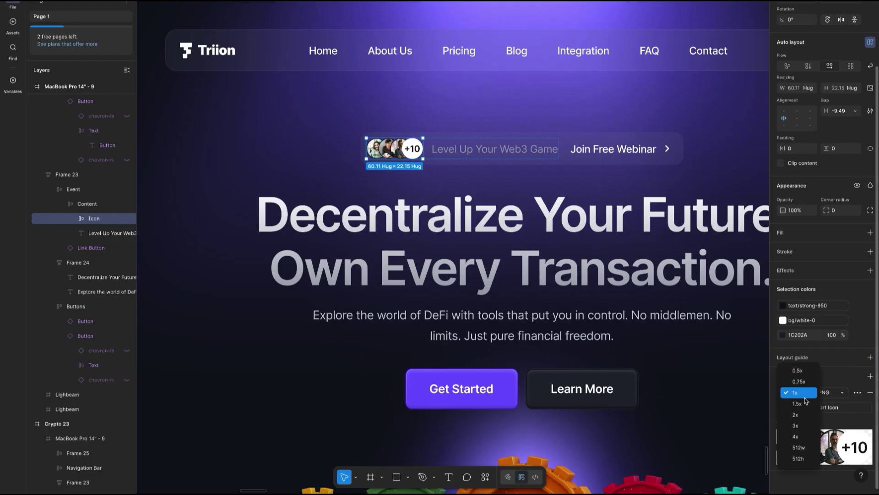
left_click(806, 403)
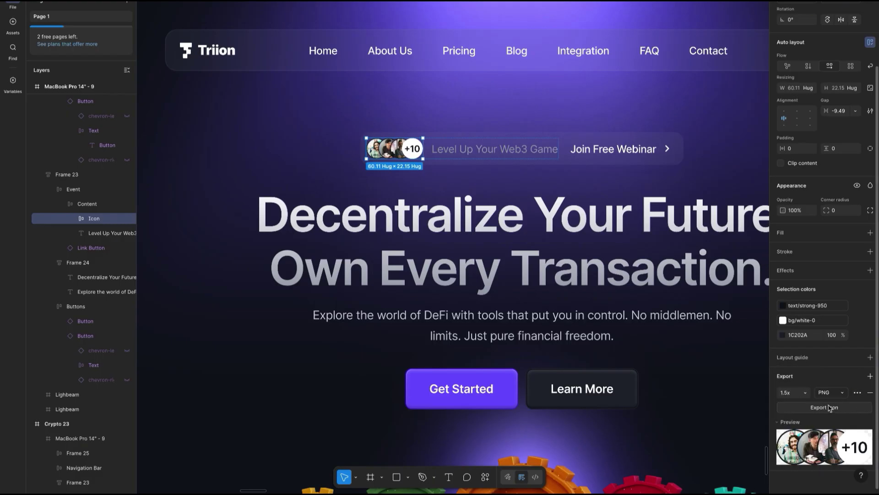
left_click(828, 407)
type("sample human")
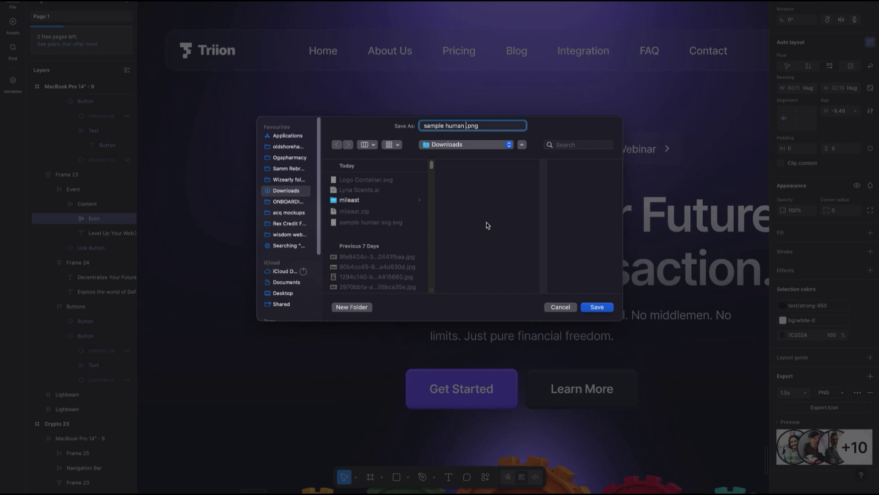
key("Return")
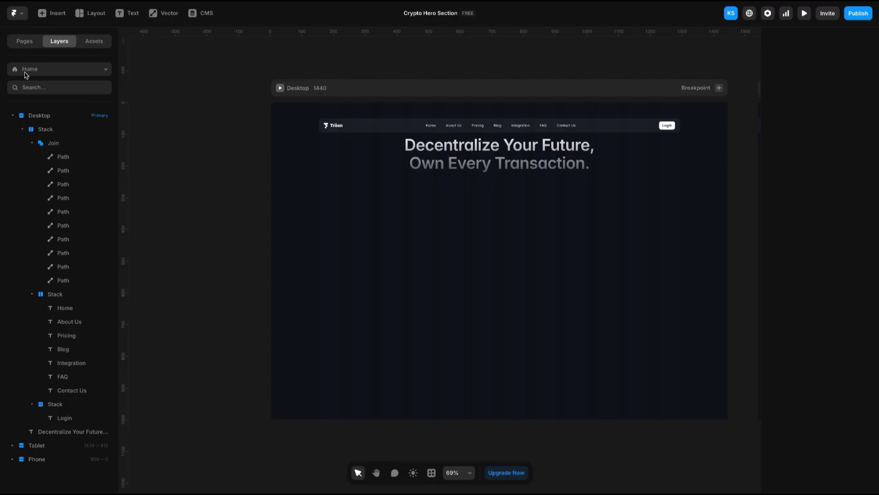
Switch to Framer and upload the image "sample human svg.png" from Downloads
left_click(17, 13)
mouse_move(92, 92)
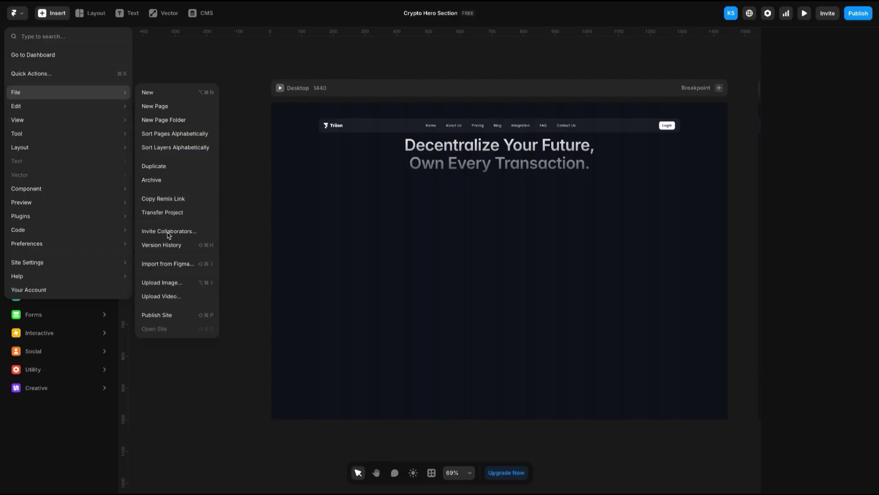
left_click(370, 257)
double_click(367, 283)
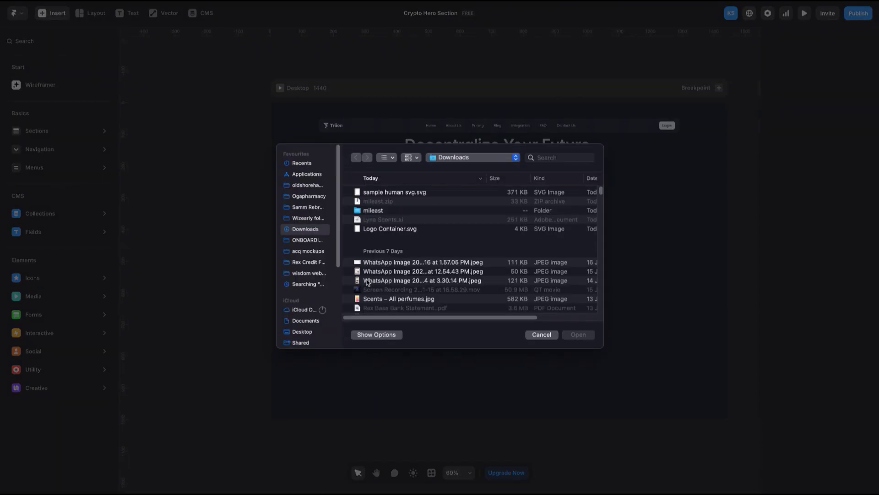
left_click(418, 202)
left_click(578, 335)
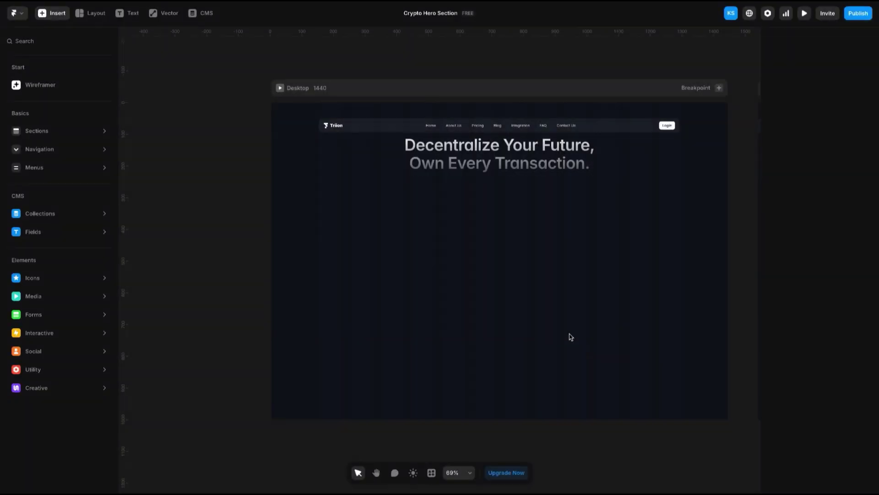
Enlarge the avatar image below the heading to 71 by 26.5, check its sharpness up close and delete it
scroll(495, 177, "up", 6)
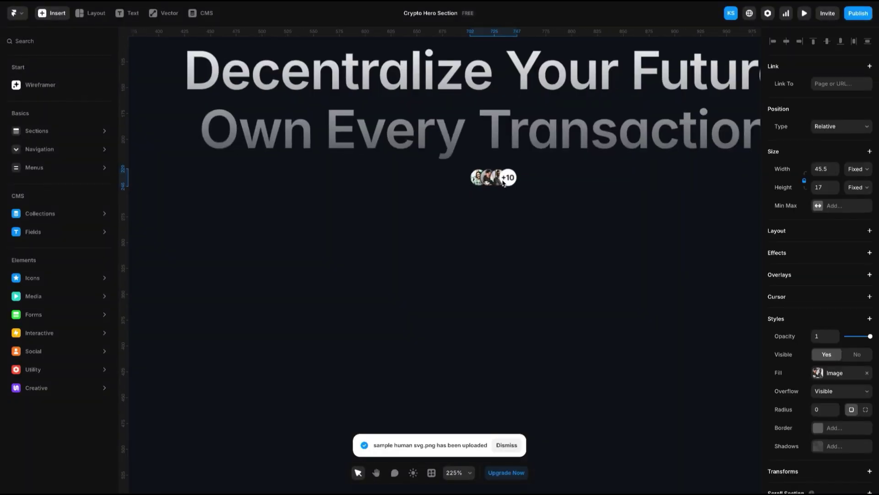
left_click_drag(516, 187, 536, 224)
scroll(531, 227, "up", 2)
scroll(528, 229, "up", 10)
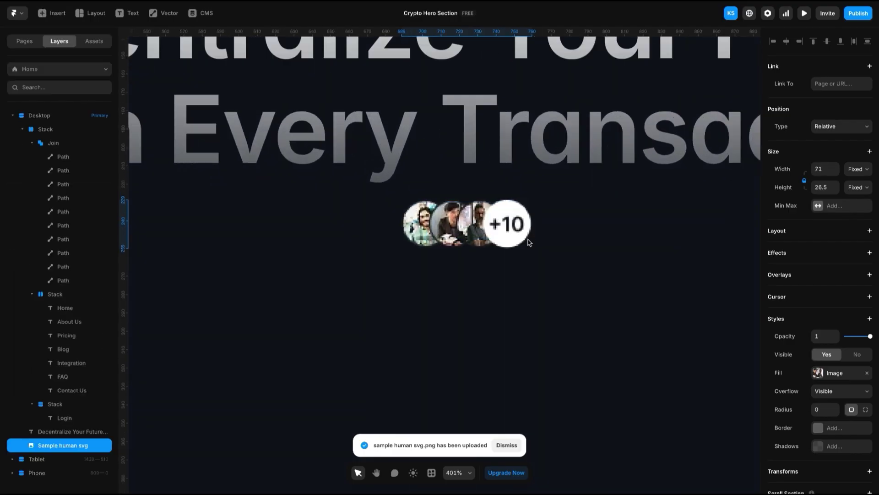
scroll(488, 238, "down", 10)
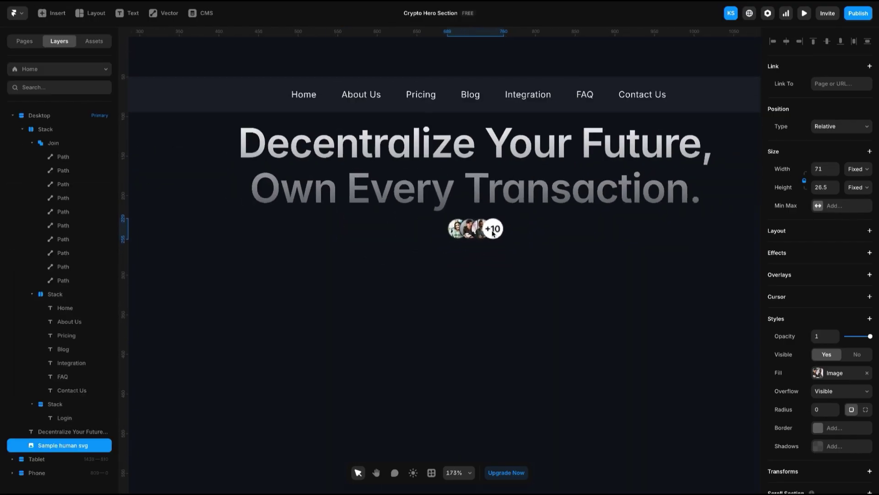
key("Delete")
Switch back to Figma and export the avatar group PNG again at a larger scale under the same file name
key("super+Tab")
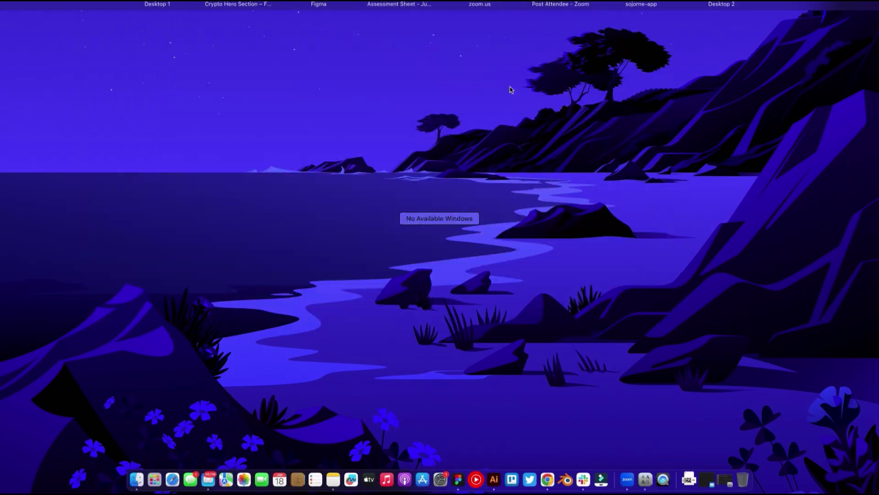
left_click(805, 395)
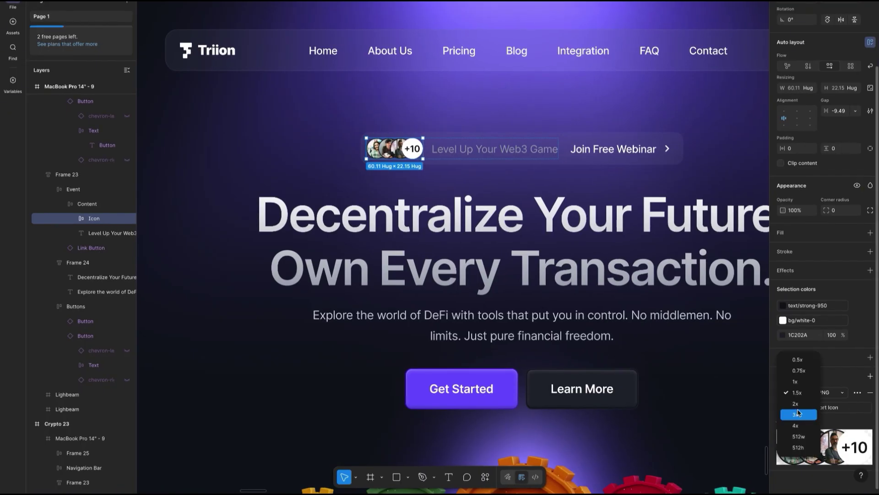
key("super+Tab")
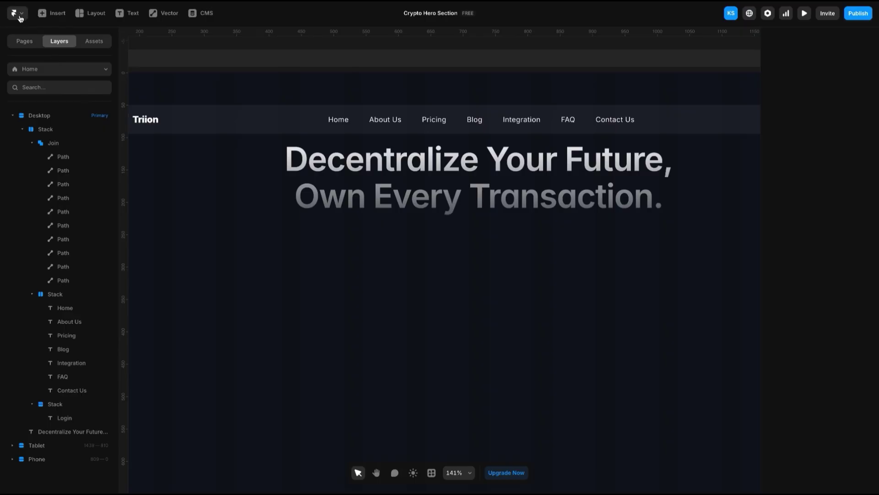
Upload the re-exported "sample human svg.png" into the Framer page and check its sharpness up close
left_click(20, 18)
left_click(174, 285)
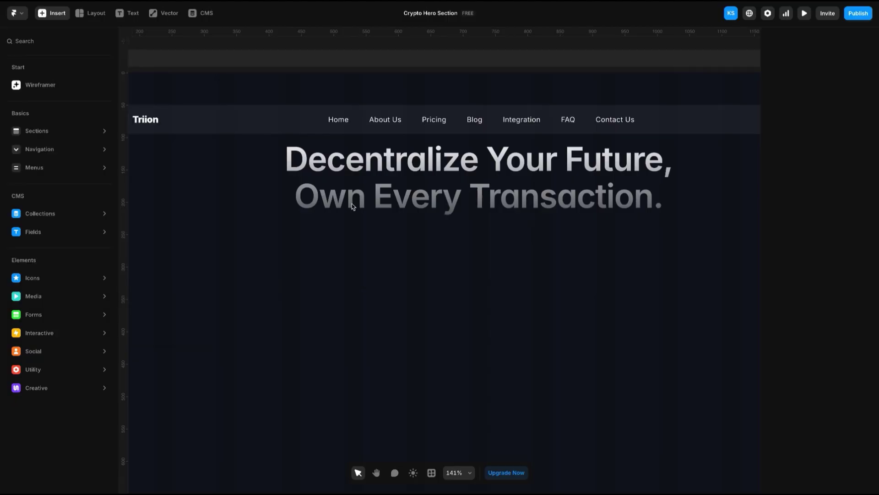
left_click(384, 202)
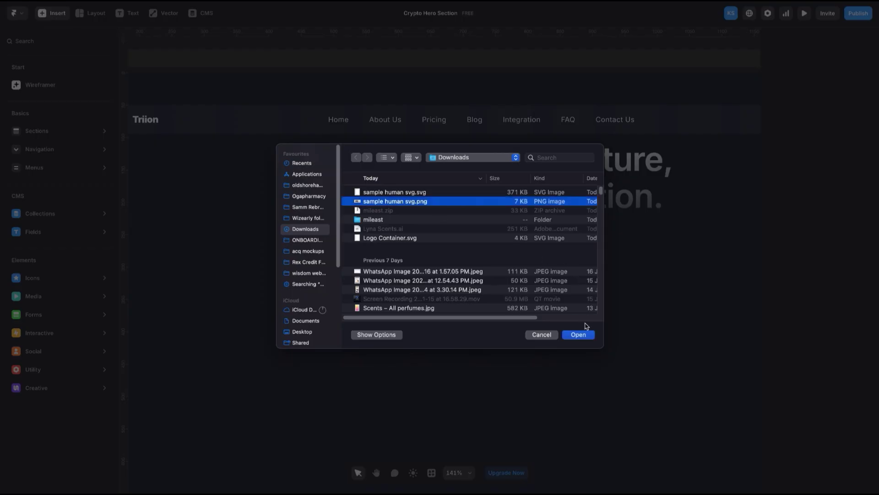
left_click(580, 326)
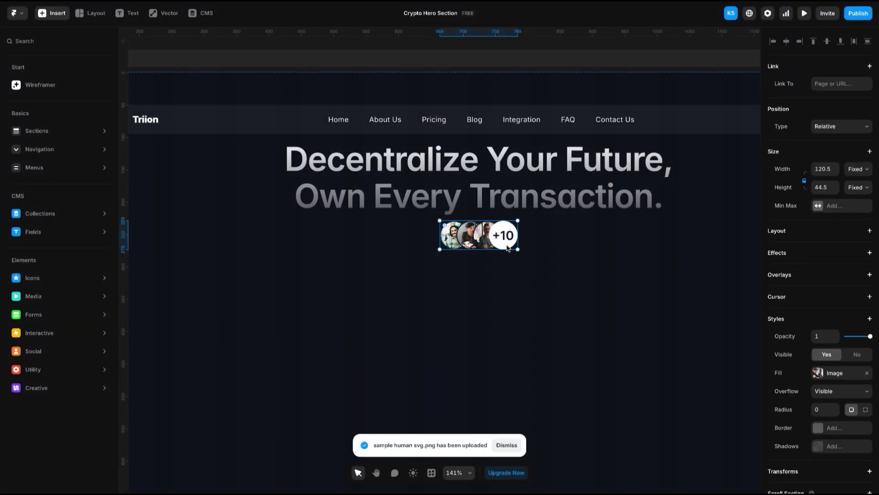
scroll(513, 243, "up", 10)
scroll(512, 243, "down", 10)
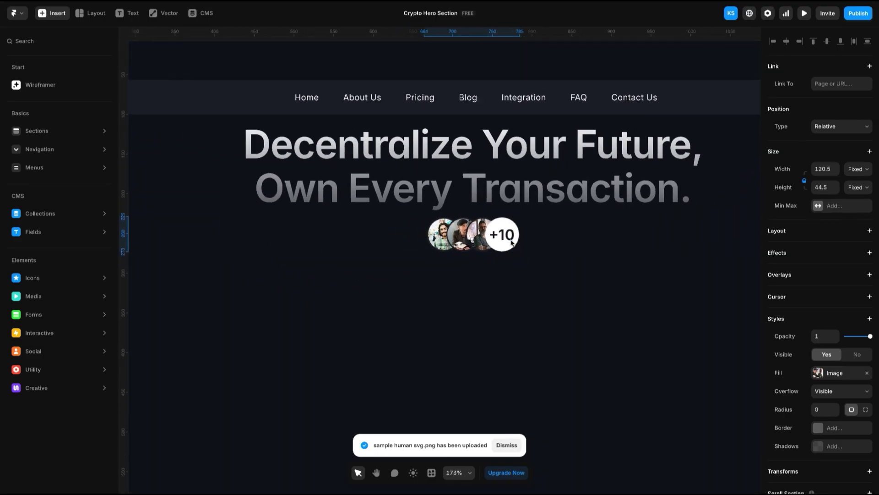
Scale the avatar image below the heading down proportionally to 91 by 33.5
left_click(504, 236)
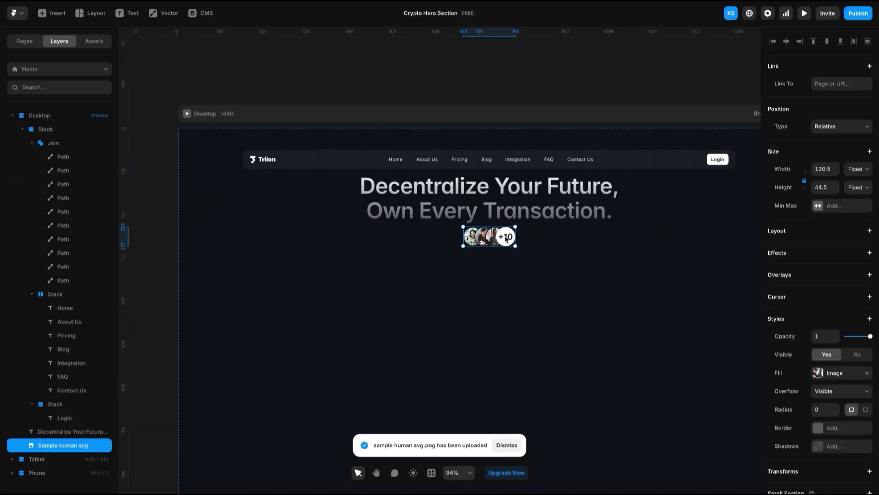
left_click_drag(505, 236, 502, 259)
left_click(502, 261)
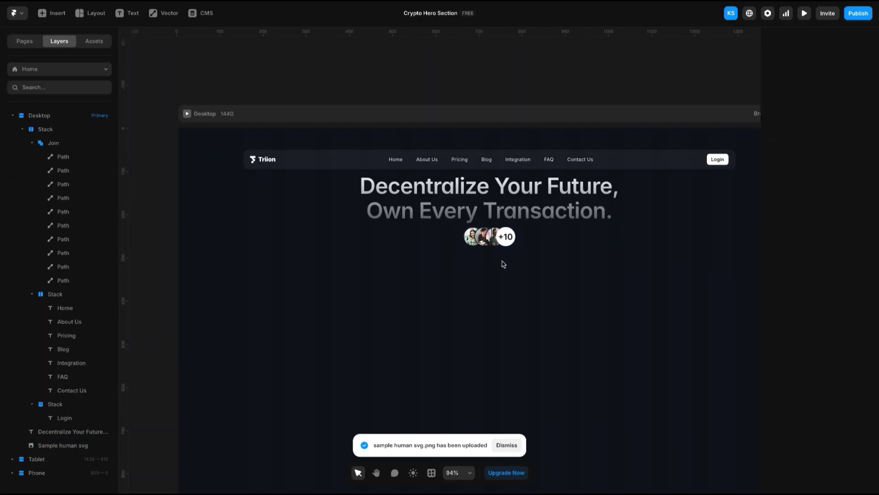
scroll(501, 257, "down", 2)
left_click(507, 190)
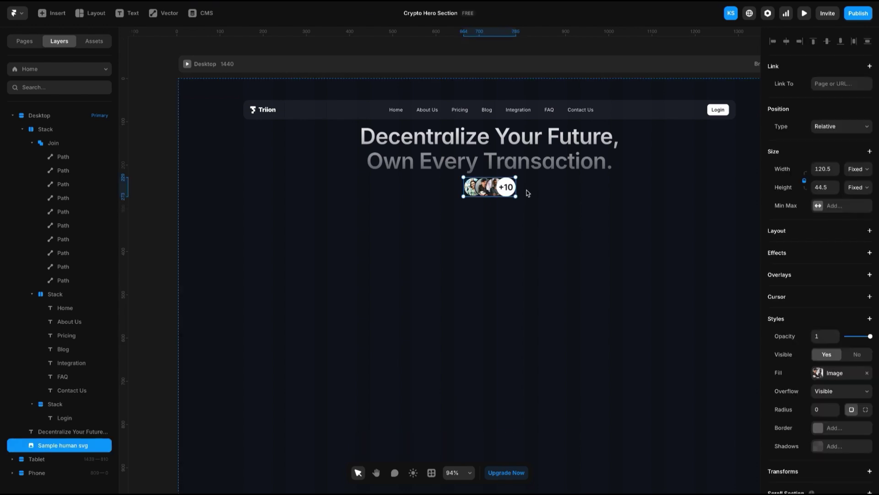
left_click_drag(516, 195, 510, 192)
left_click(435, 155)
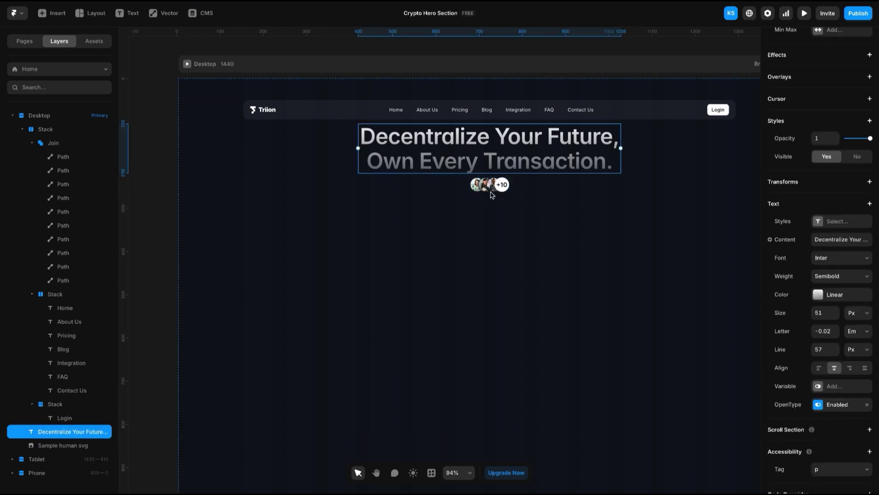
left_click(496, 191)
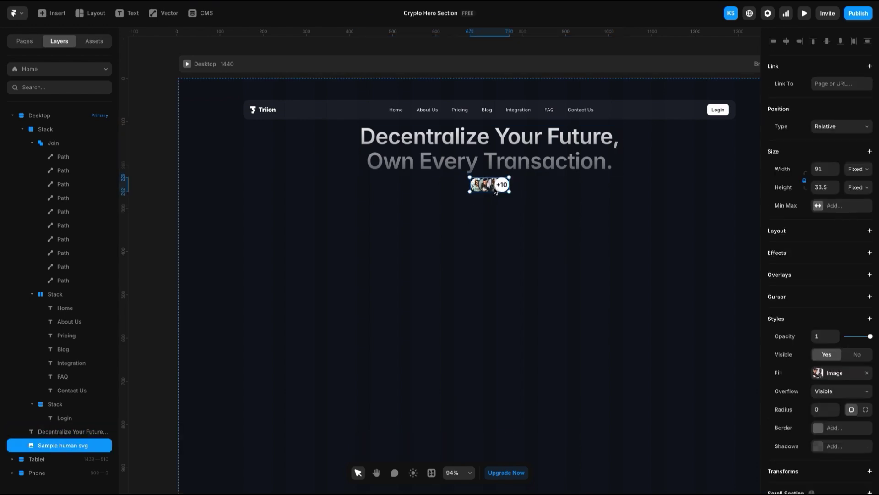
Draw a wide rectangular frame below the avatar image on the desktop page
left_click(52, 13)
left_click_drag(381, 194, 660, 202)
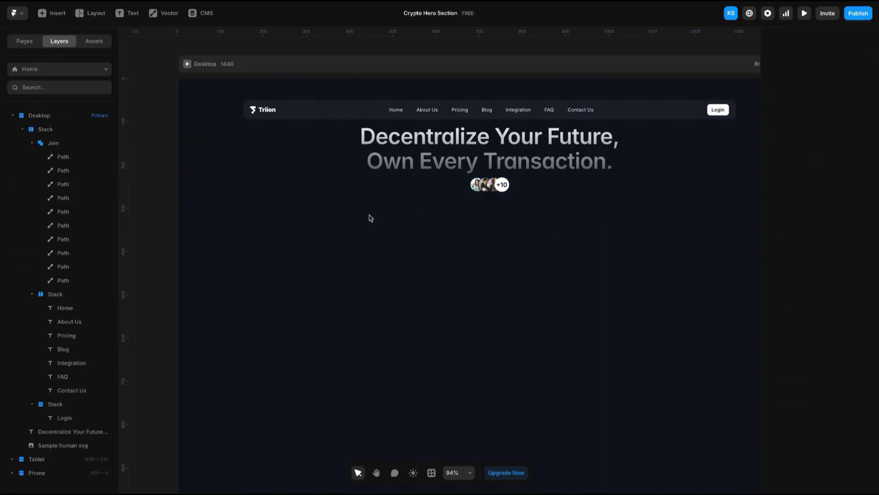
left_click(90, 13)
left_click(110, 48)
Duplicate the navigation bar below the heading and delete the white rectangular frame
left_click(638, 107)
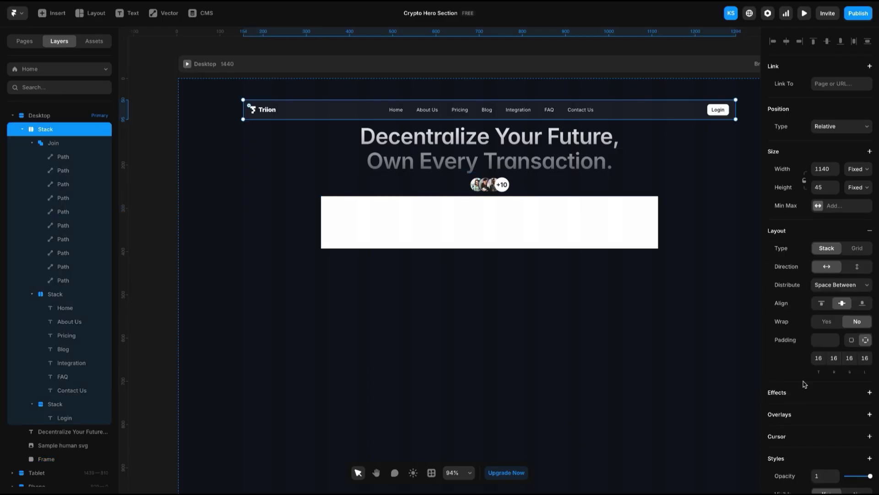
scroll(811, 300, "down", 5)
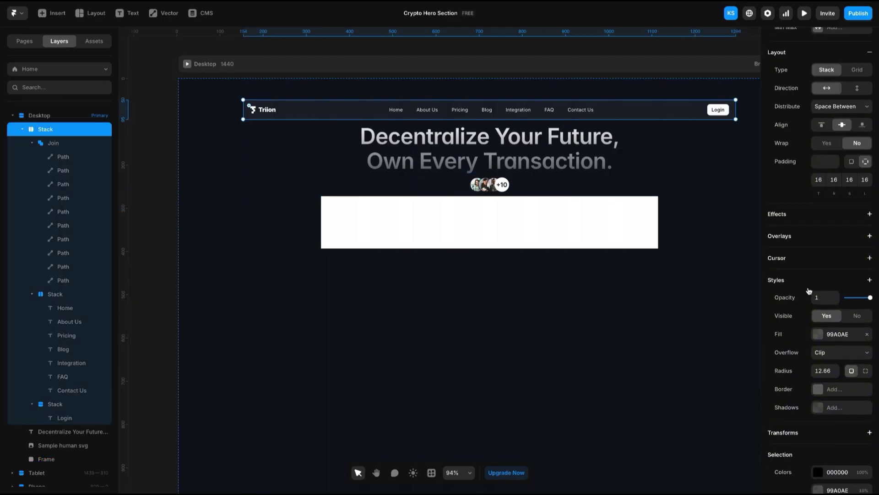
left_click_drag(644, 125, 628, 185)
left_click(606, 255)
key("Delete")
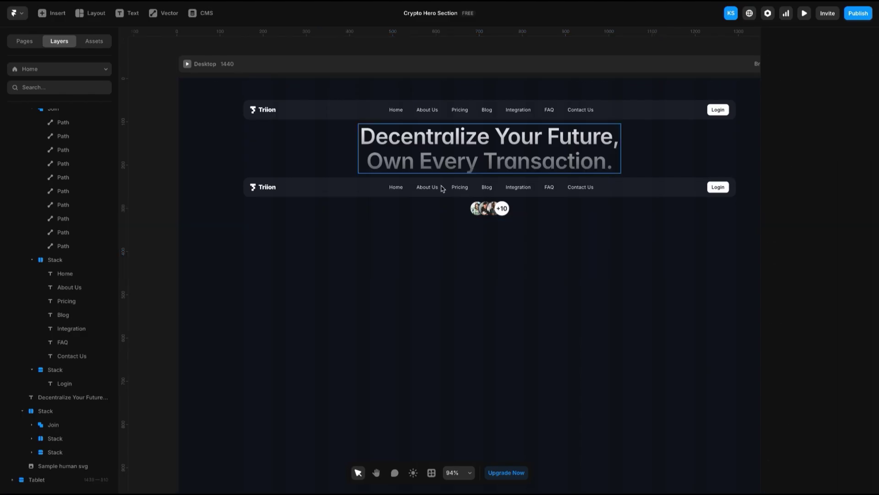
Cut the avatar group image and paste it into the duplicated bar, placing it before the Login button
left_click(489, 209)
key("Delete")
left_click(359, 195)
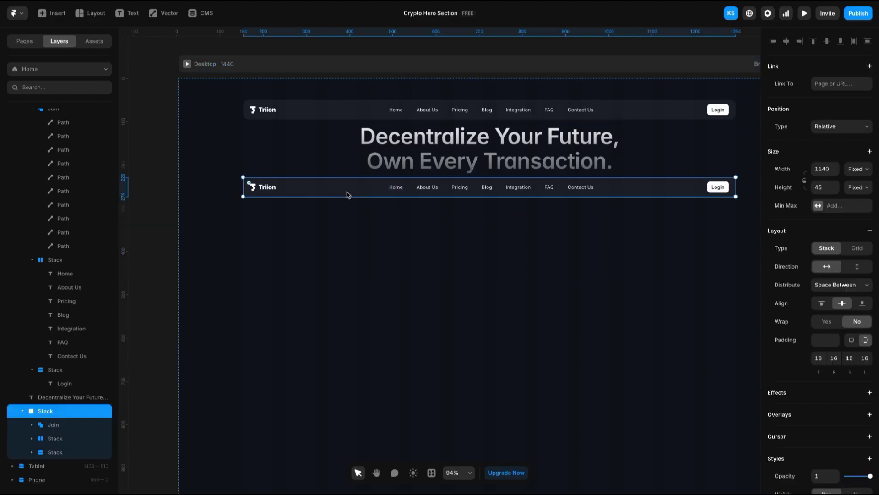
key("ctrl+v")
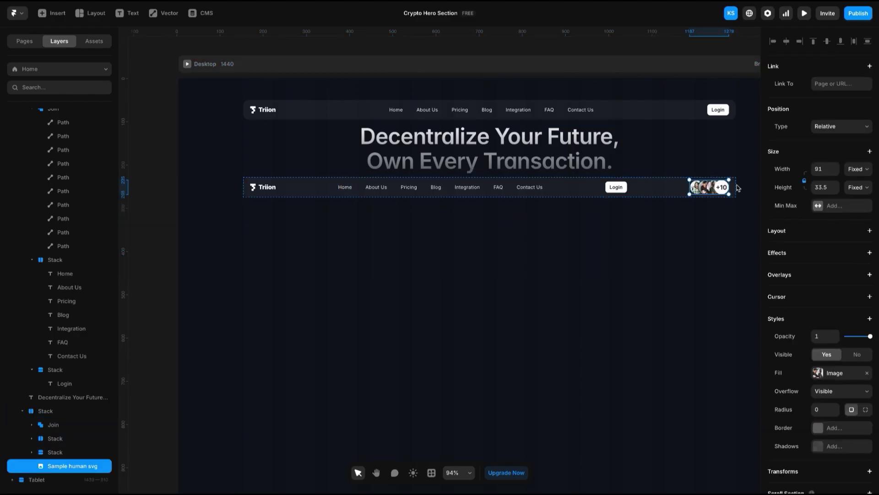
left_click_drag(732, 189, 627, 188)
Delete the Triion logo and every link except Home from the duplicated bar
left_click(275, 187)
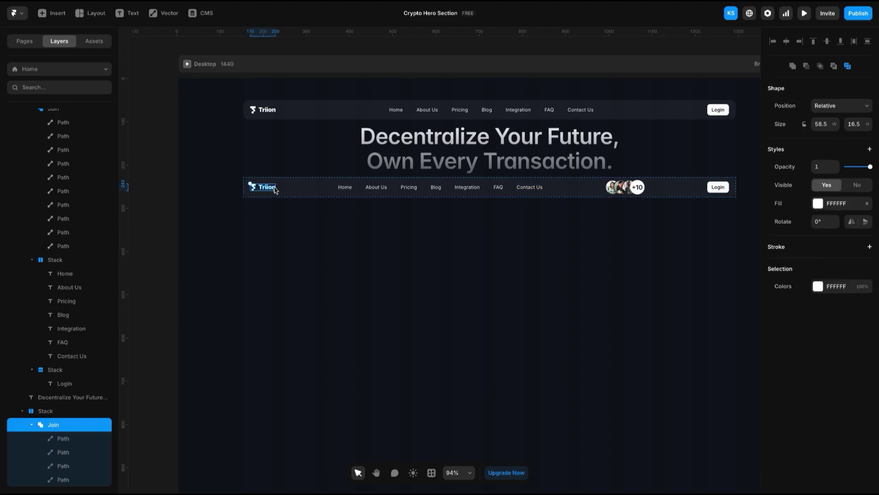
key("Delete")
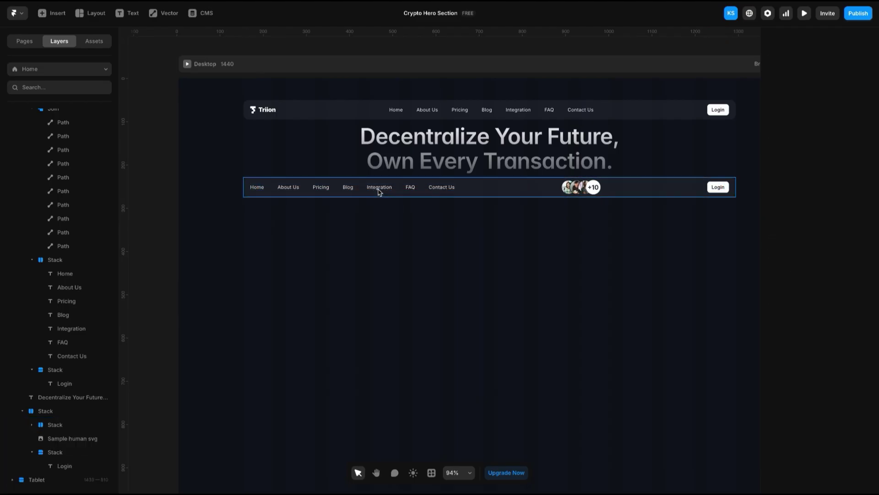
left_click(379, 187)
left_click(410, 187)
key("Delete")
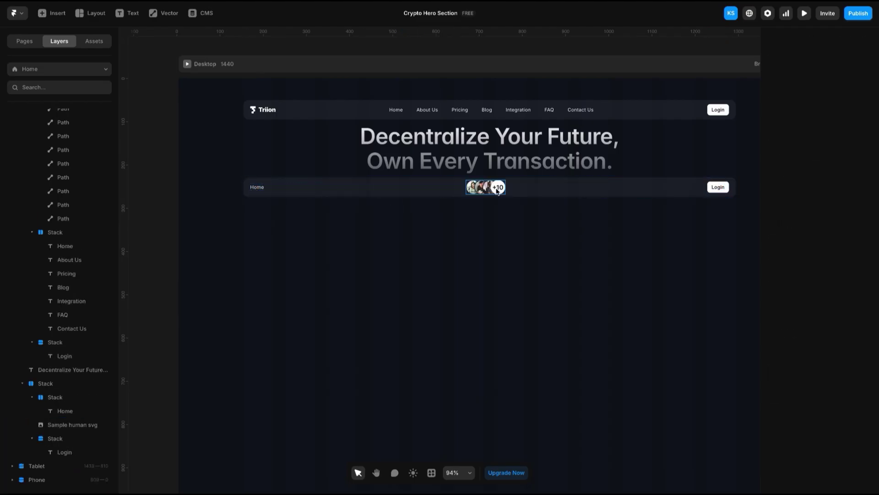
Scale the avatar image in the duplicated bar to 72 by 26.5 and delete that bar's Login button
left_click(502, 188)
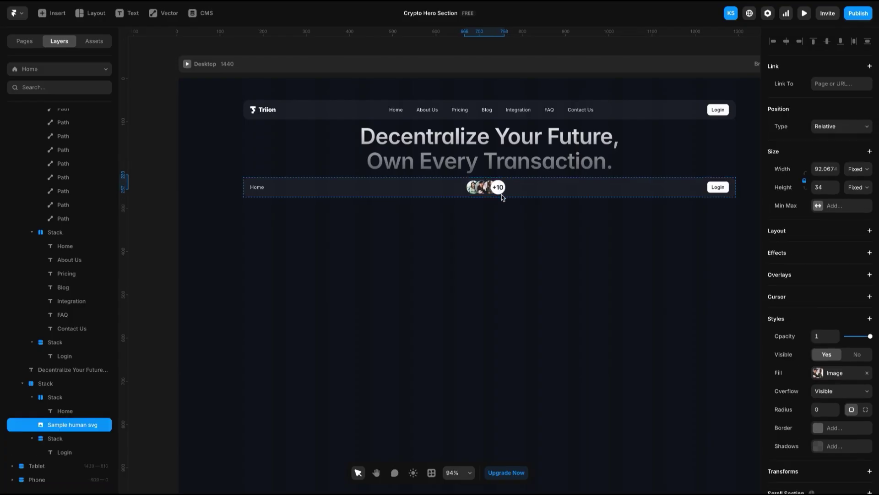
left_click(727, 187)
key("Escape")
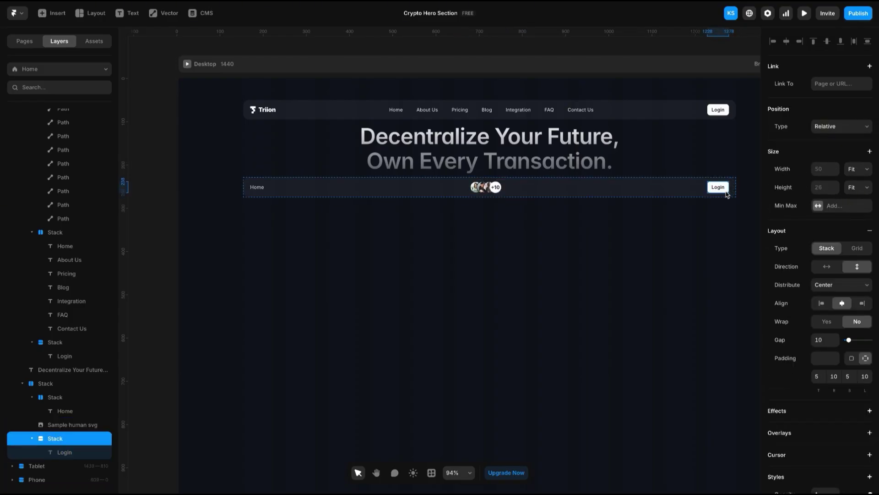
key("Delete")
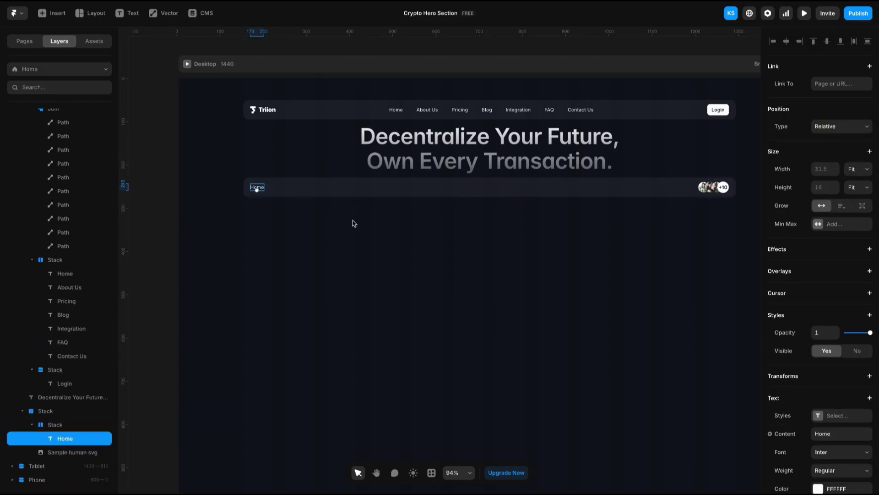
Reorder the avatar image ahead of the Home text and narrow the duplicated bar to about 373 wide
left_click(717, 189)
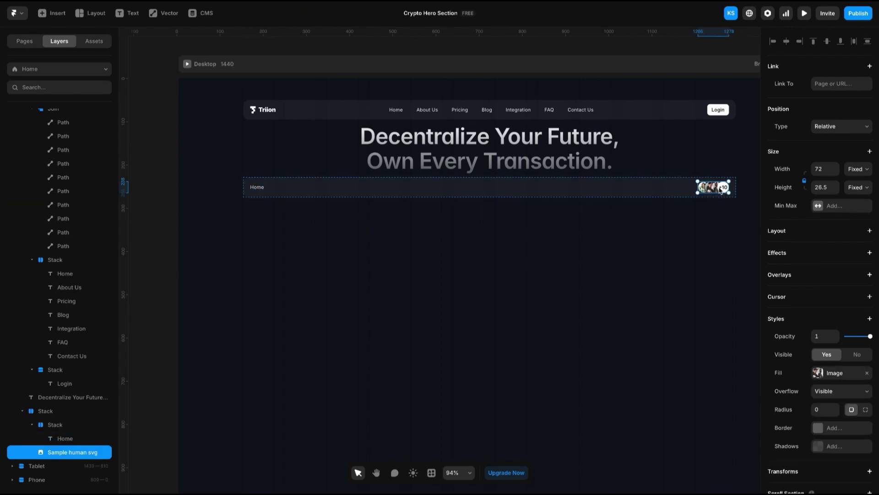
key("Left")
left_click(384, 192)
left_click_drag(243, 193, 578, 189)
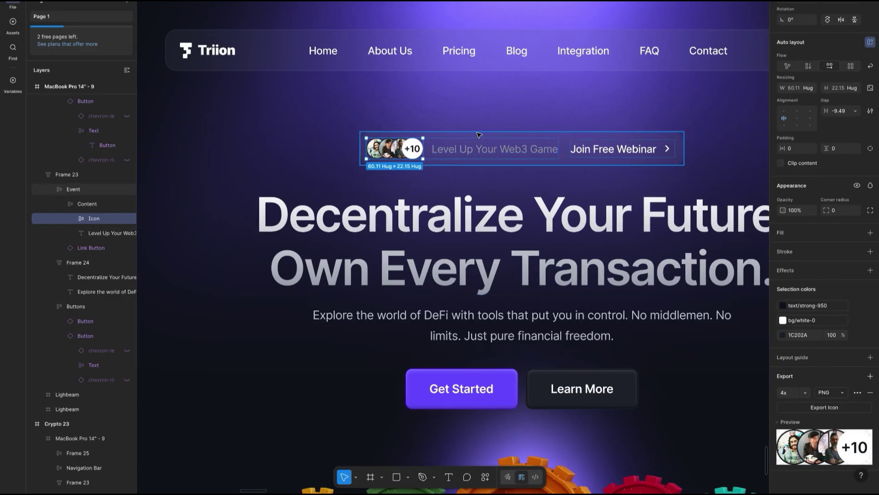
Check the Event frame's size in Figma and set the badge bar's width in Framer to 344
left_click(680, 162)
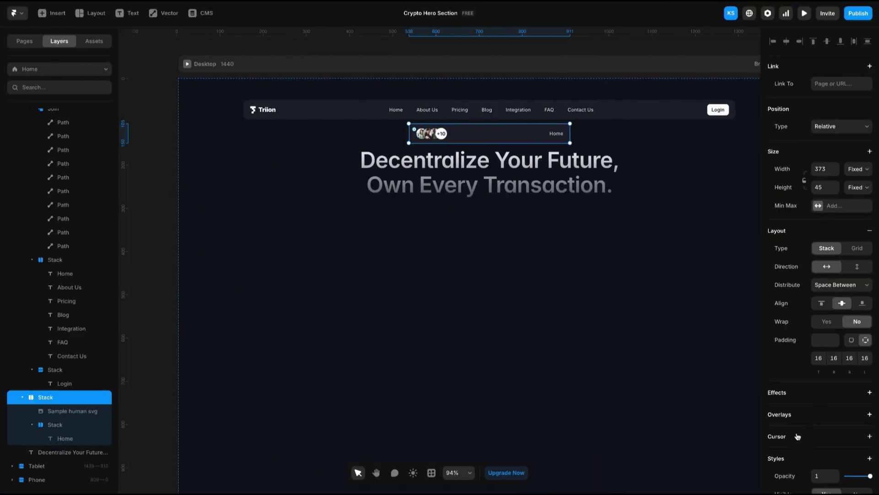
scroll(806, 320, "down", 3)
scroll(820, 206, "up", 3)
left_click(823, 169)
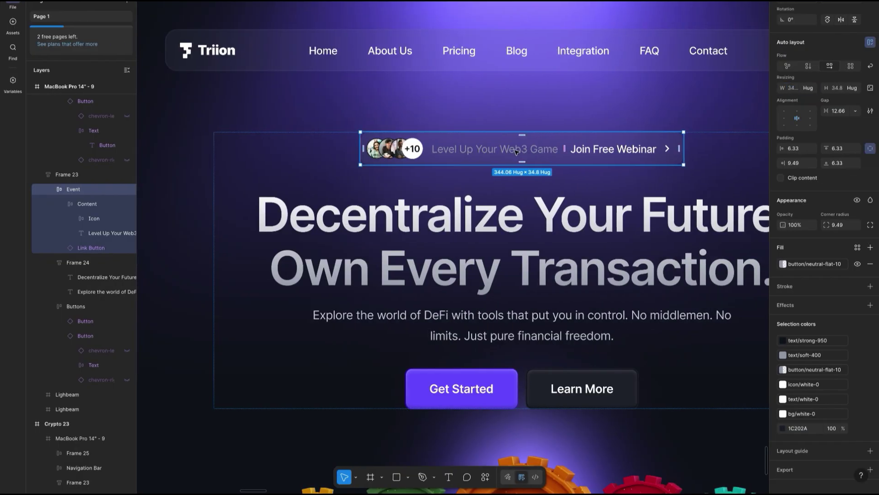
Copy the text "Level Up Your Web3 Game" from the Figma badge and replace the Home text in the Framer badge with it
double_click(516, 151)
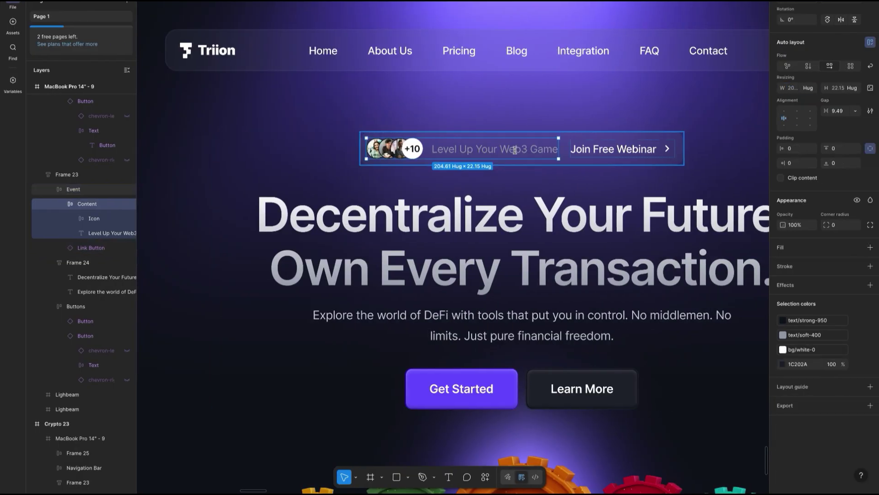
double_click(515, 151)
double_click(515, 151)
key("ctrl+c")
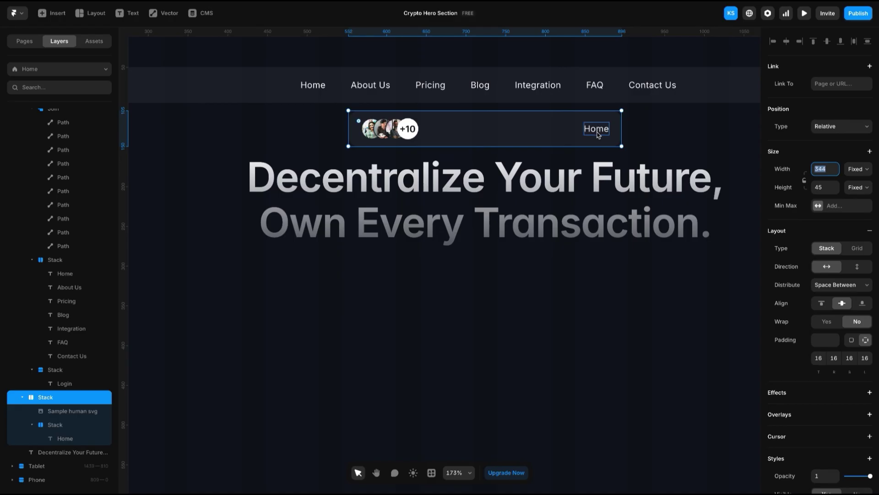
double_click(597, 130)
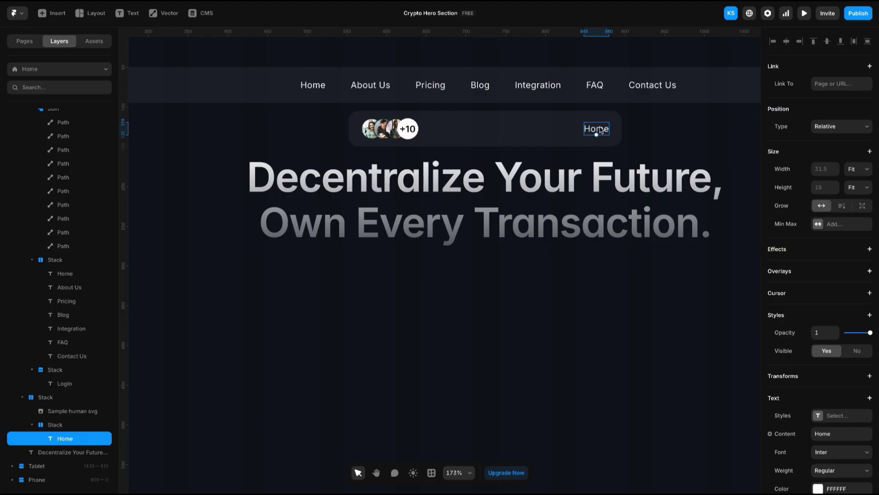
double_click(600, 130)
key("ctrl+v")
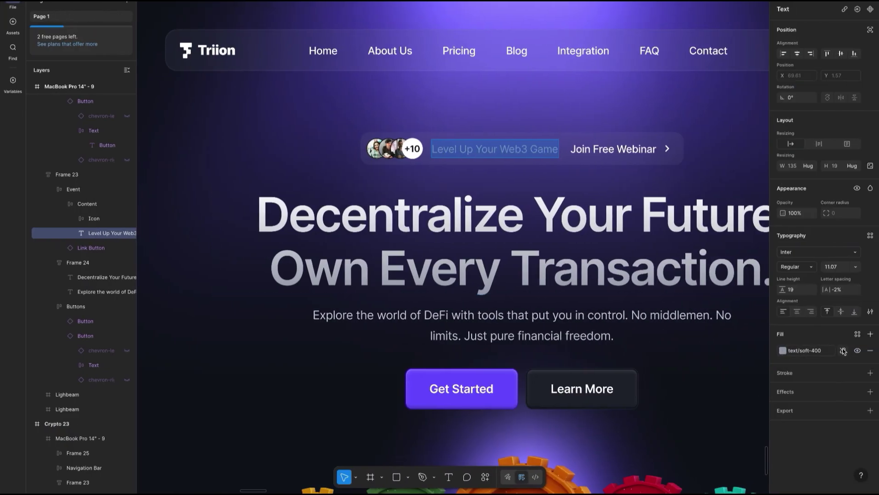
Copy the badge text's fill color 99A0AE from Figma and apply it to "Level Up Your Web3 Game" in Framer
double_click(807, 354)
key("ctrl+c")
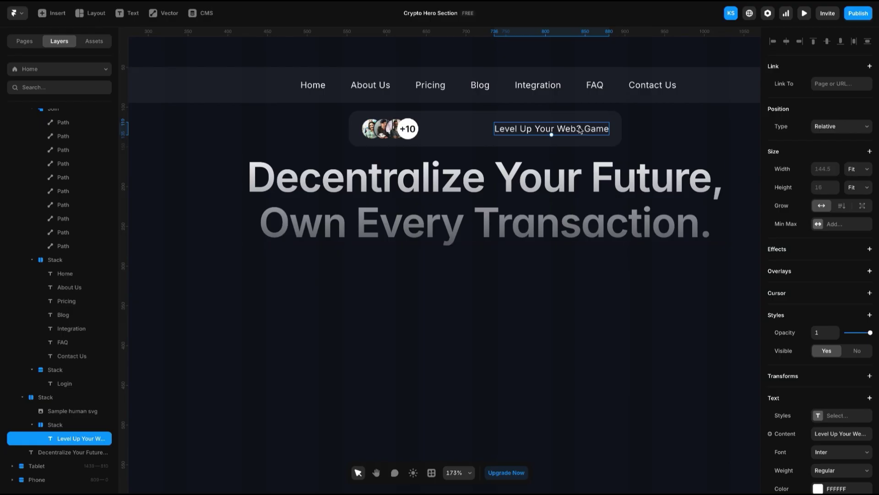
double_click(580, 130)
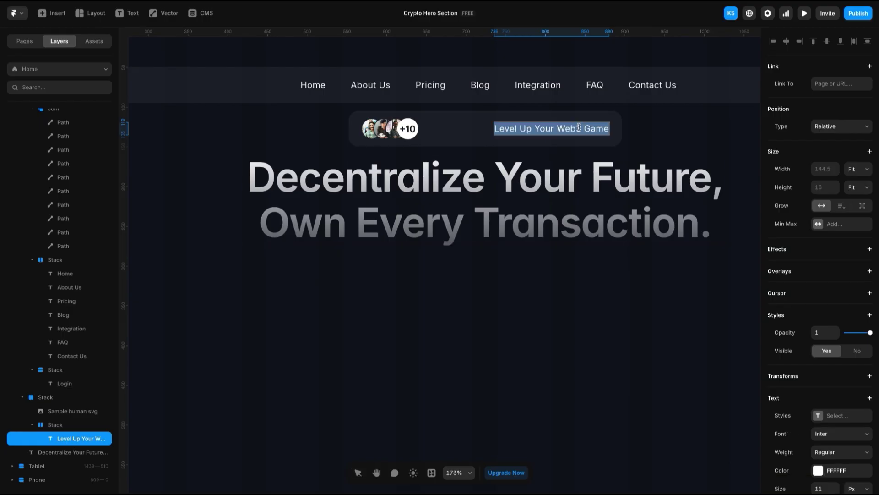
left_click(842, 415)
key("ctrl+v")
key("Return")
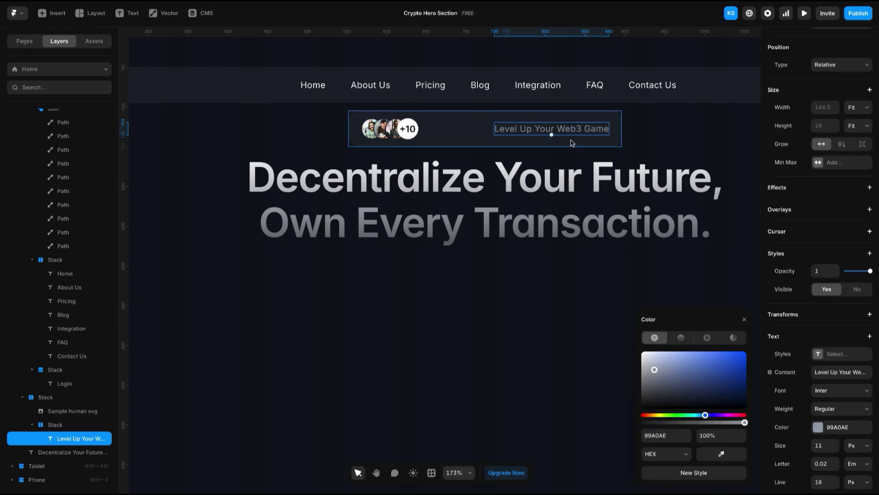
Duplicate the badge text in Framer and replace the copy's wording with "Join Free Webinar" copied from Figma
key("ctrl+d")
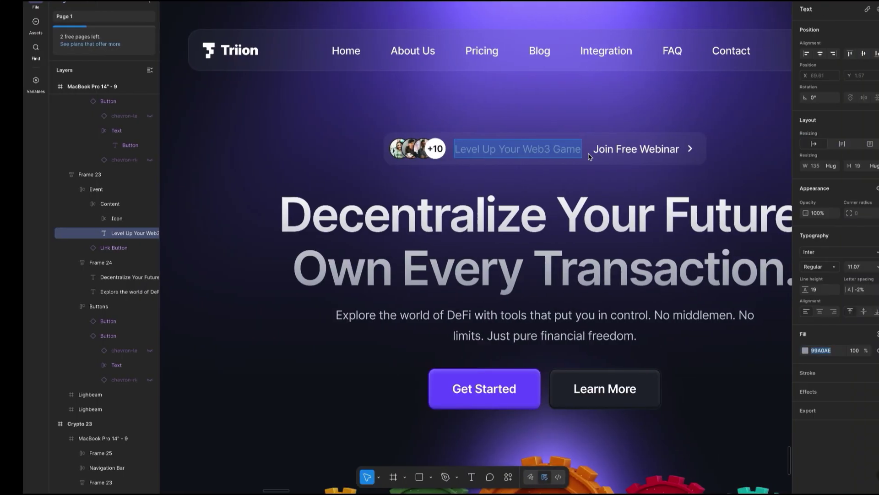
left_click(621, 150)
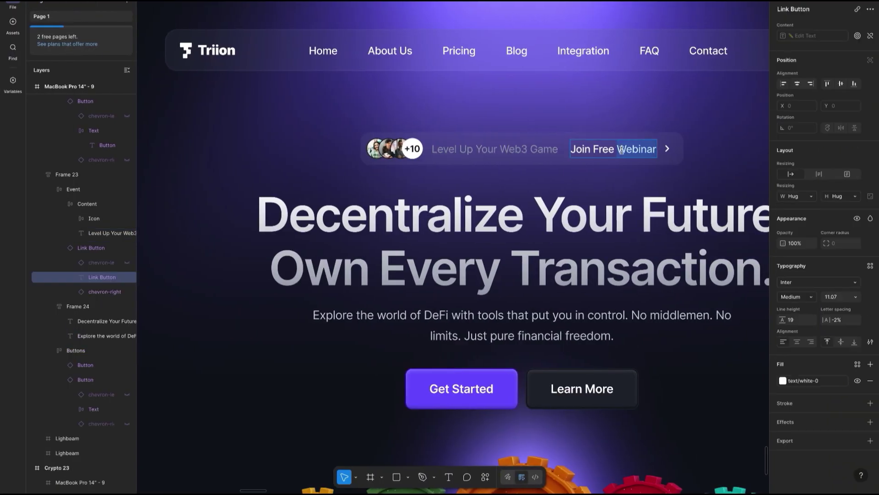
triple_click(621, 150)
key("ctrl+c")
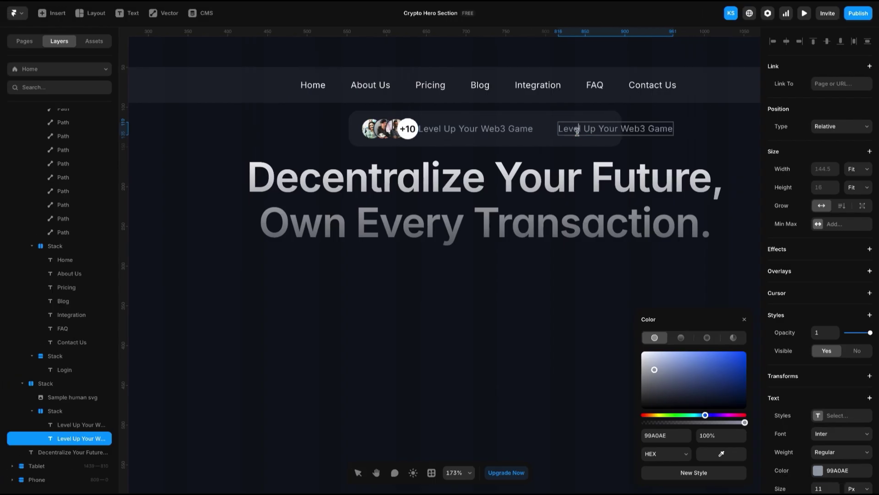
double_click(577, 132)
key("ctrl+v")
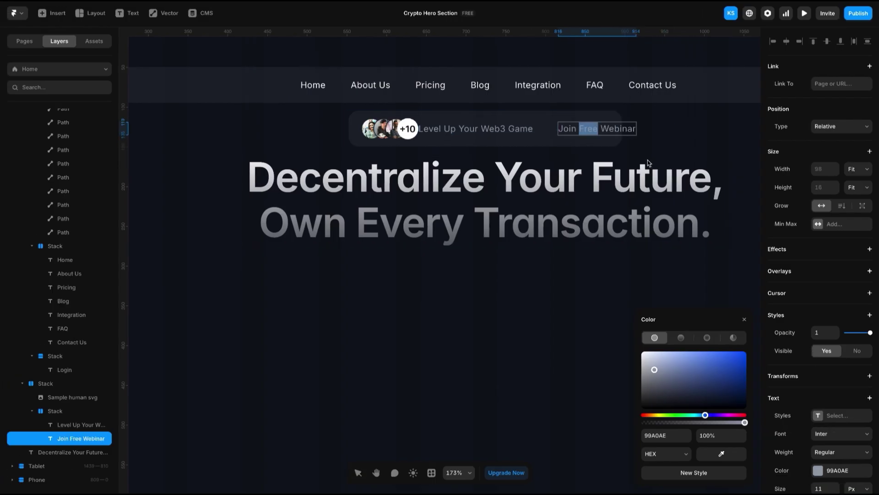
Set the "Join Free Webinar" text to Medium weight and color FFFFFF
triple_click(618, 132)
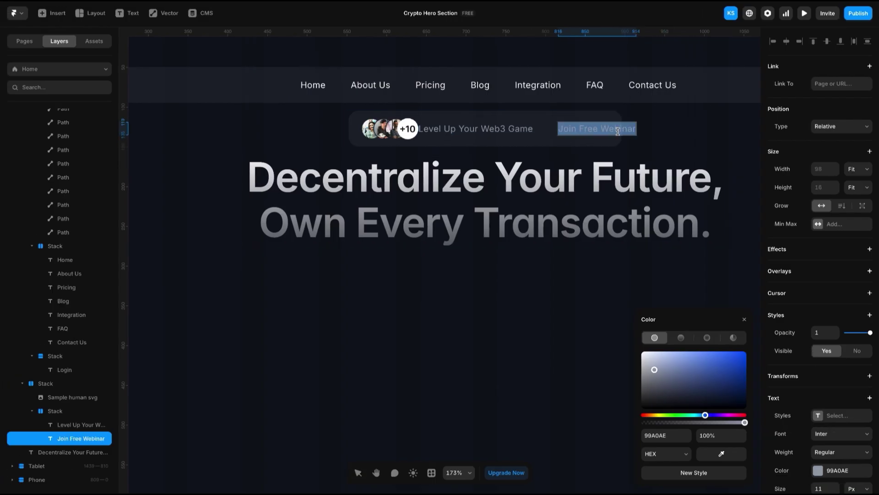
left_click(825, 452)
left_click(820, 454)
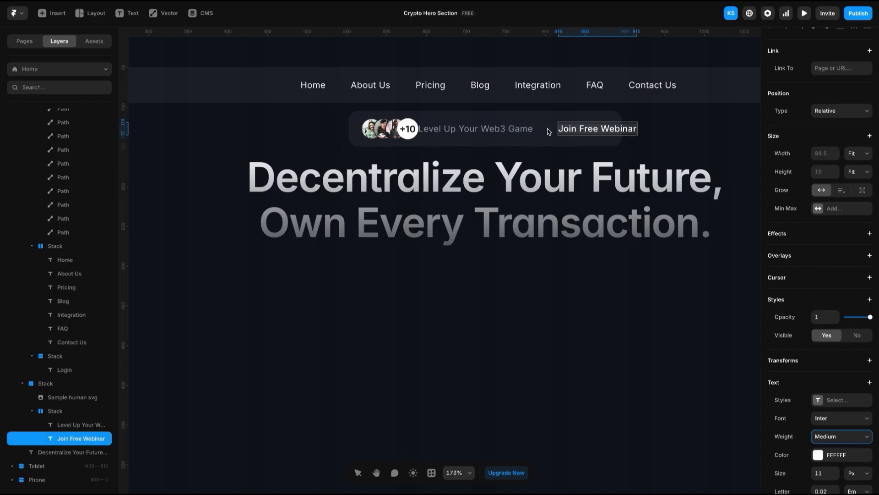
key("Escape")
key("Escape")
key("Escape")
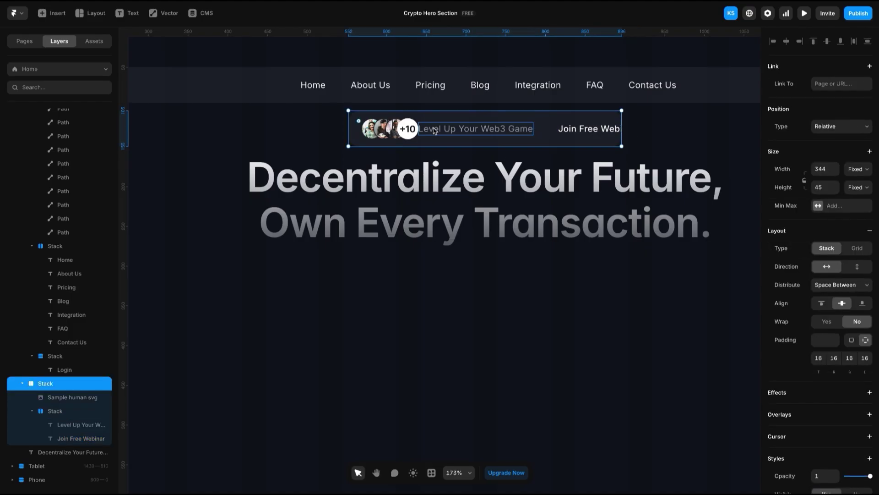
left_click(435, 131)
left_click(549, 132)
right_click(550, 132)
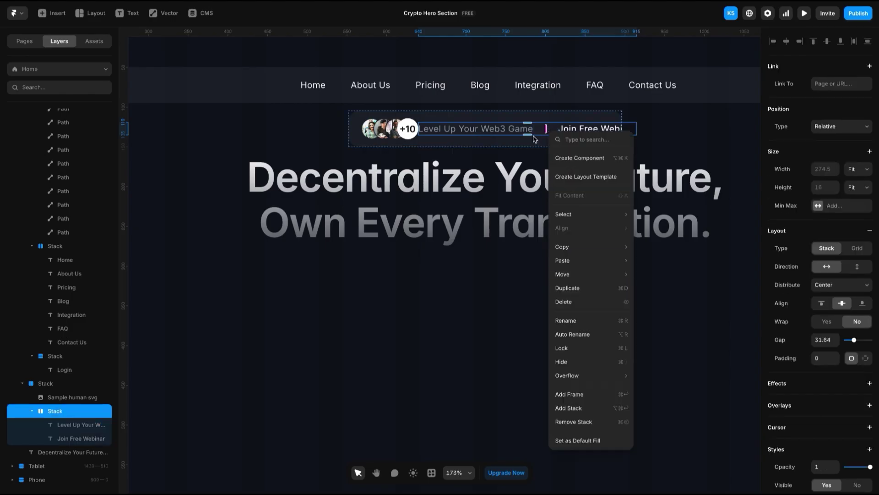
key("Escape")
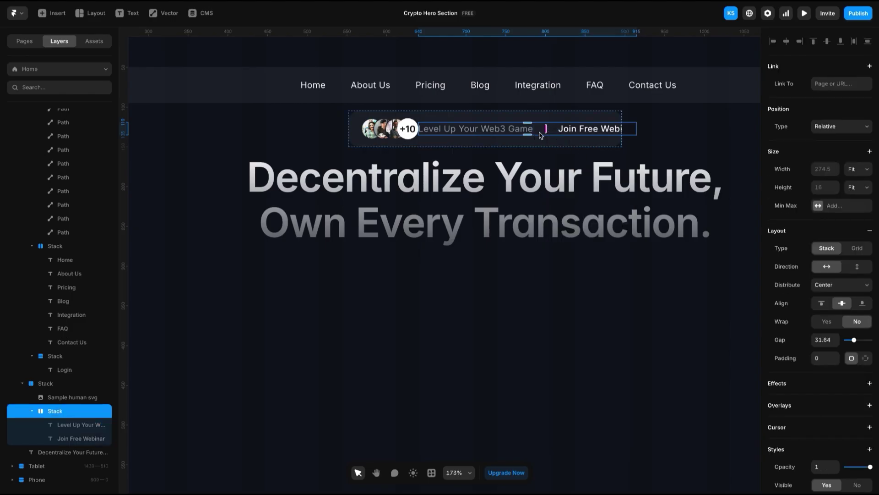
left_click(871, 231)
Move "Join Free Webinar" out of the inner stack directly into the badge stack and widen the badge to 402
right_click(560, 129)
key("Delete")
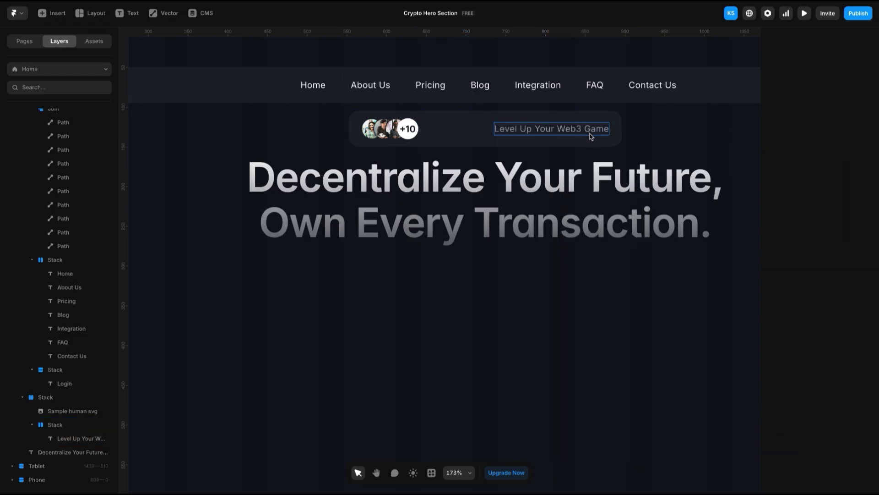
left_click(601, 119)
key("ctrl+v")
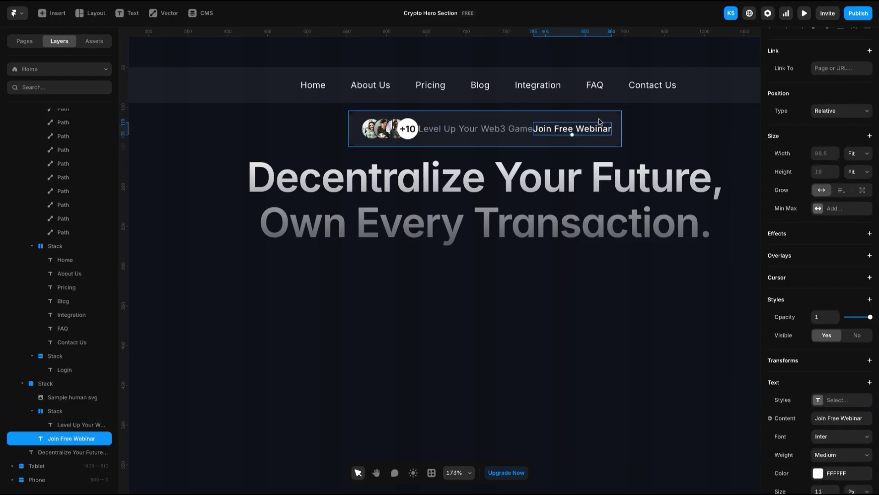
key("Escape")
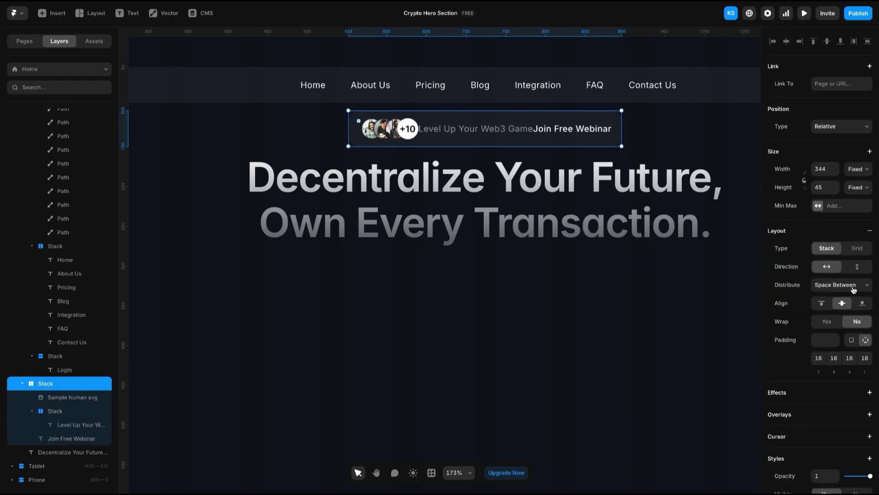
left_click_drag(621, 123, 668, 122)
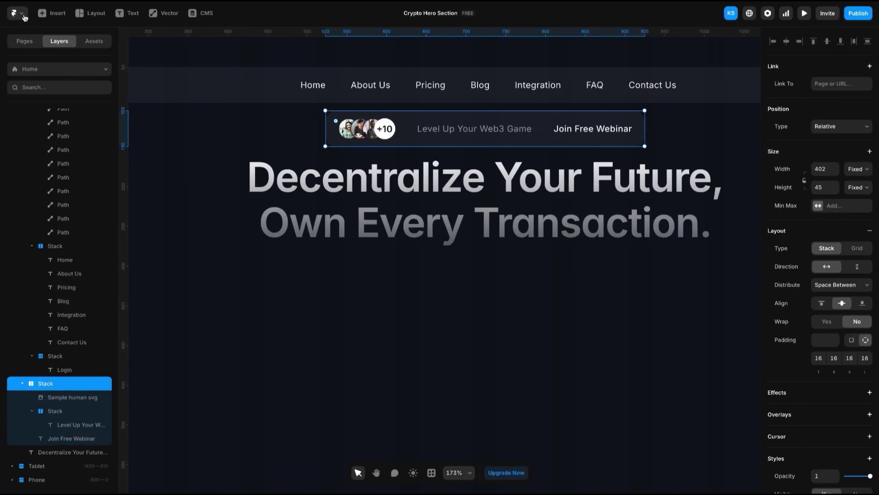
Browse the plugins and launch the iconify plugin with the badge stack selected
key("i")
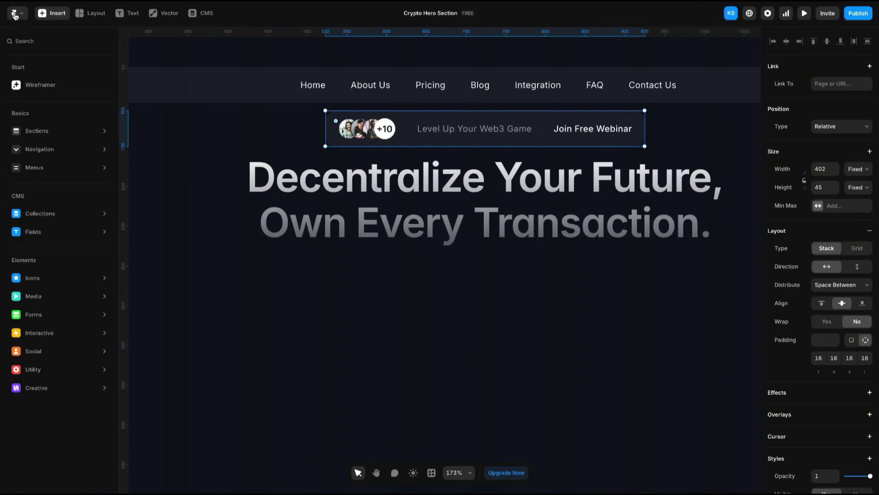
left_click(24, 17)
mouse_move(38, 217)
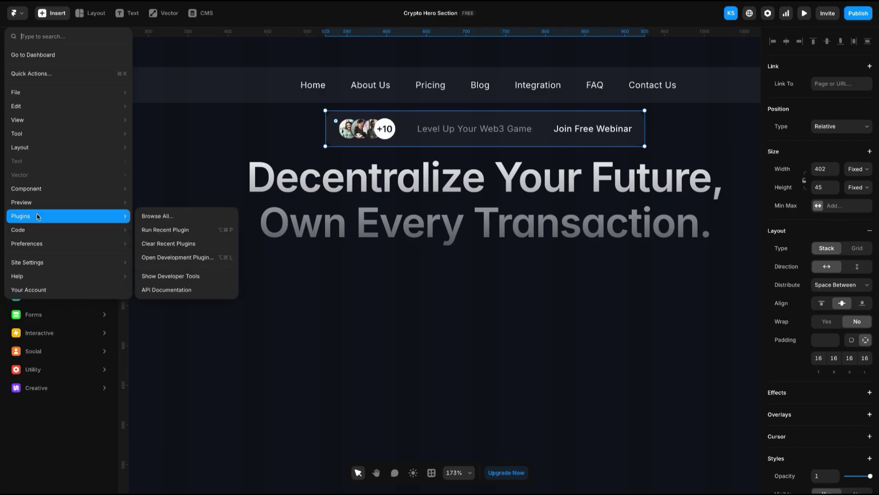
left_click(158, 216)
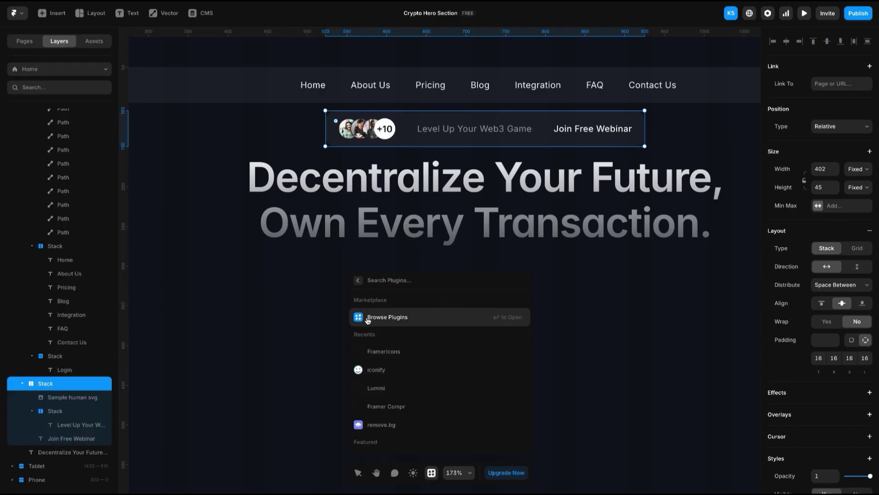
left_click(386, 371)
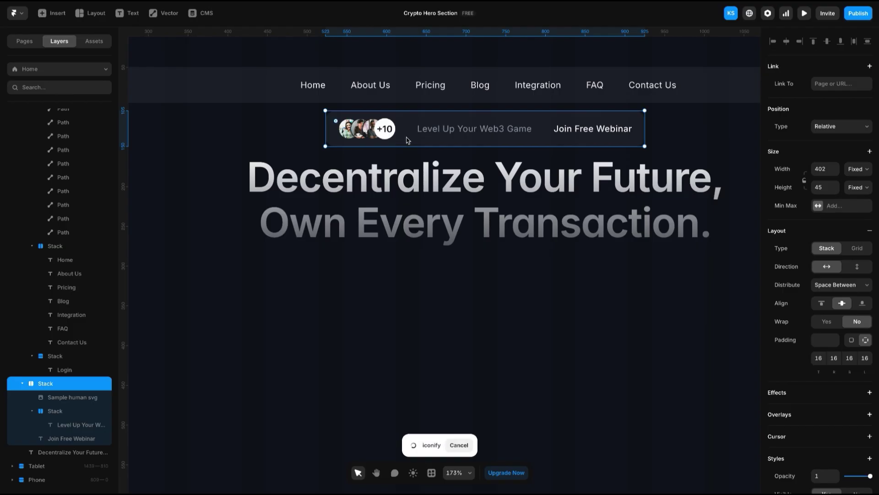
Search iconify's Material Symbols set for "chevron", insert a right-pointing chevron after "Join Free Webinar" in the badge, and close the plugin
left_click(689, 98)
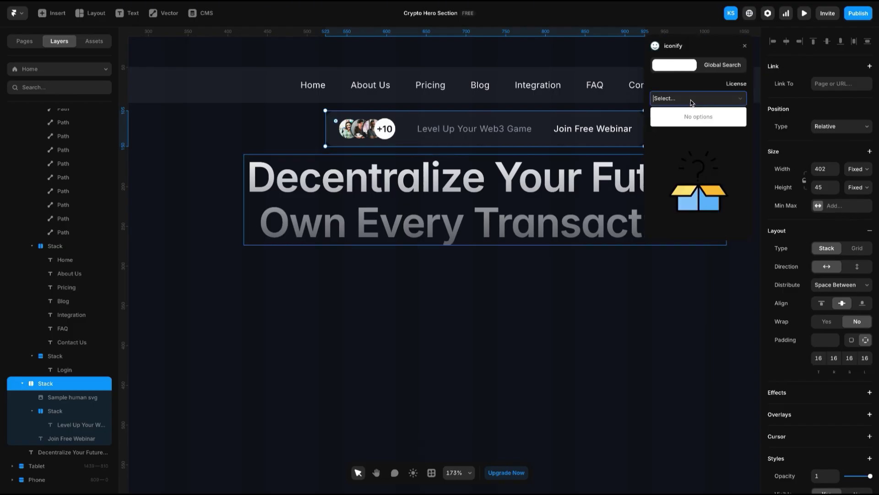
left_click(688, 110)
left_click(698, 116)
type("chevron")
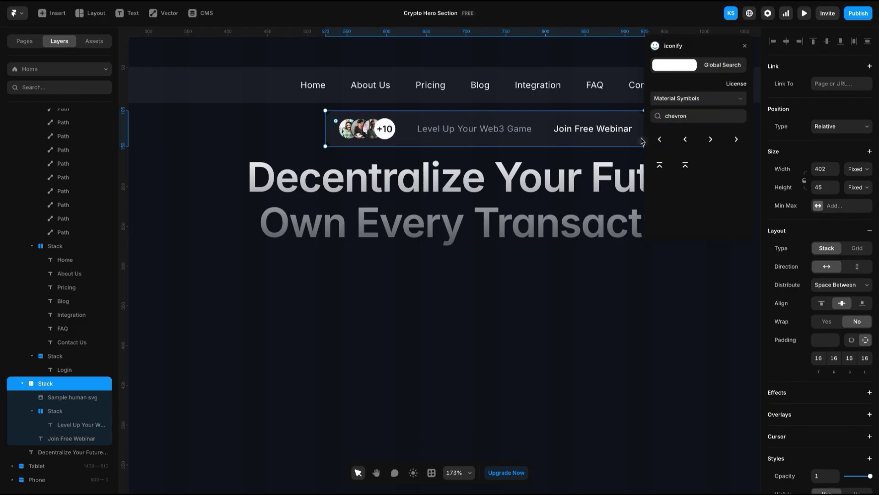
left_click_drag(635, 133, 632, 133)
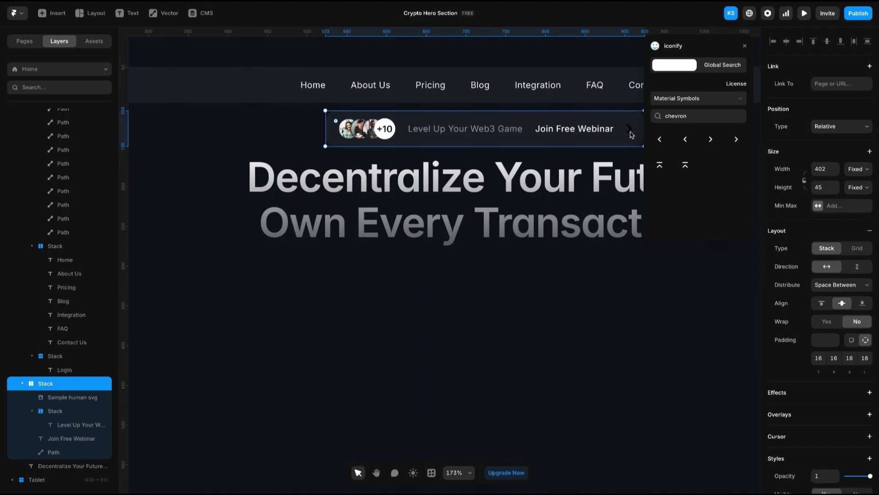
left_click(745, 48)
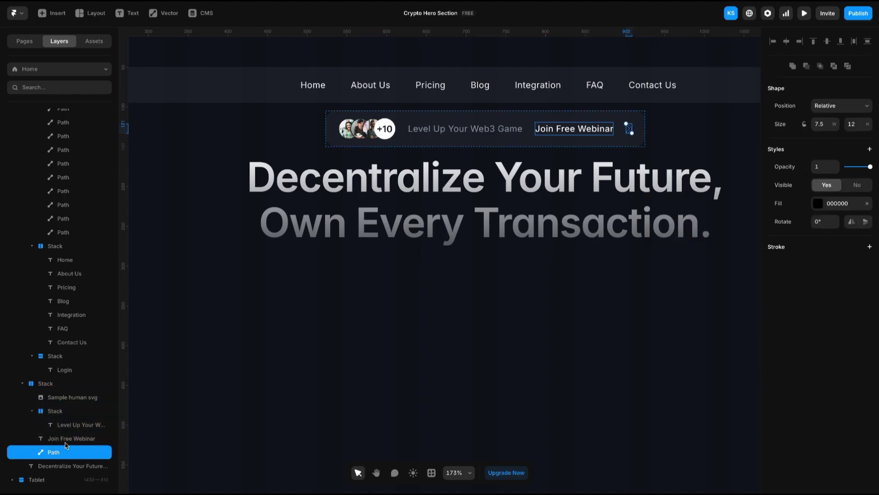
Set the badge chevron's fill to FFFFFF and reduce its size to 6 by 9
left_click(817, 204)
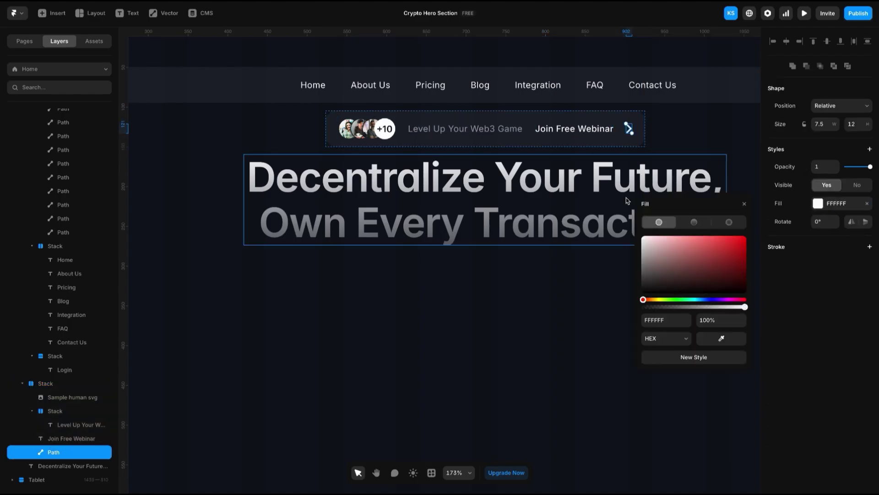
left_click(677, 139)
scroll(659, 191, "right", 2)
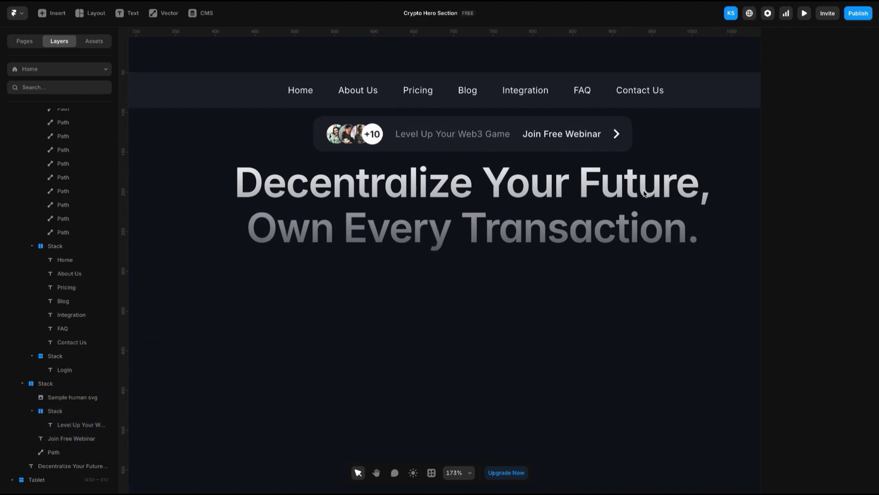
left_click(601, 129)
double_click(592, 135)
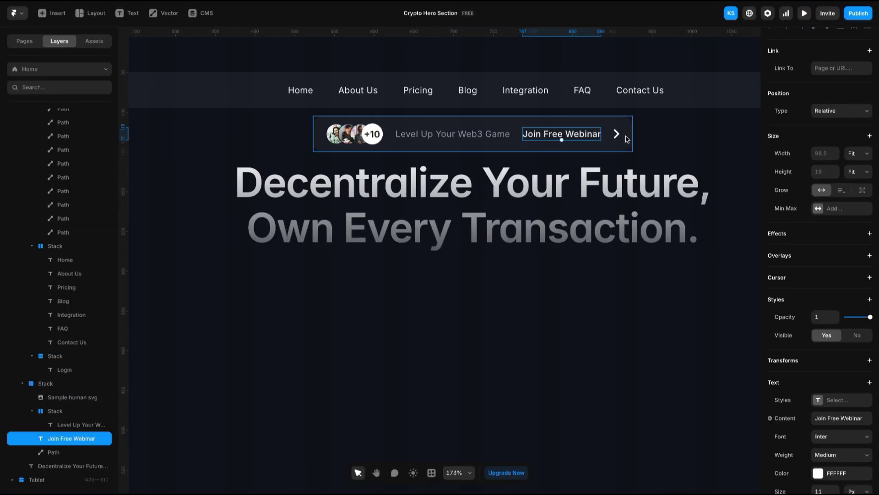
left_click(619, 136)
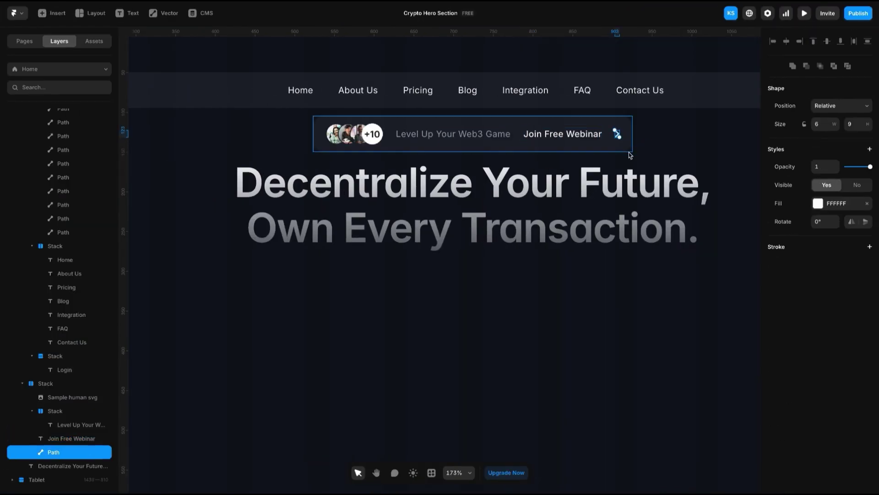
Set a uniform padding of 12 on the badge stack
left_click(479, 133)
left_click(479, 134)
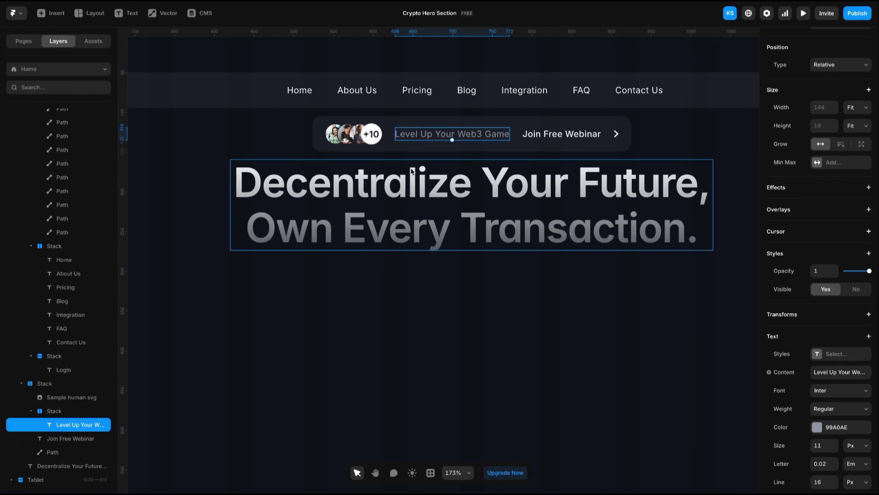
left_click(423, 122)
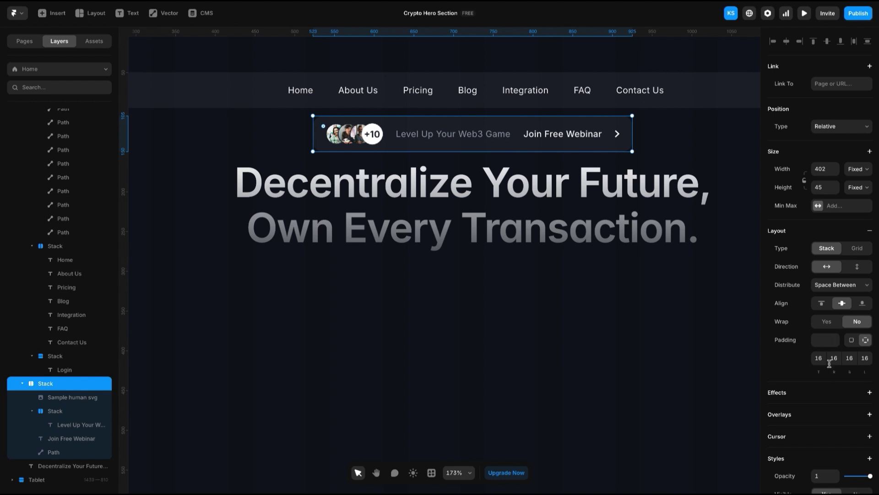
left_click(824, 342)
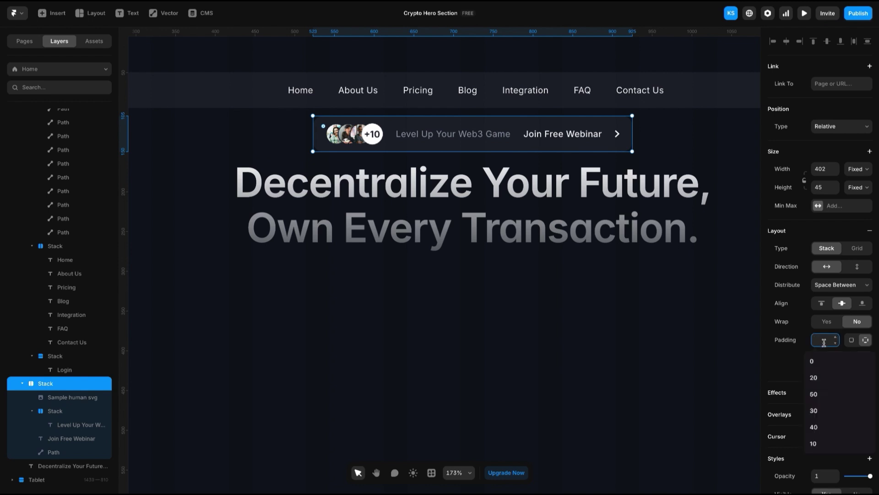
type("120")
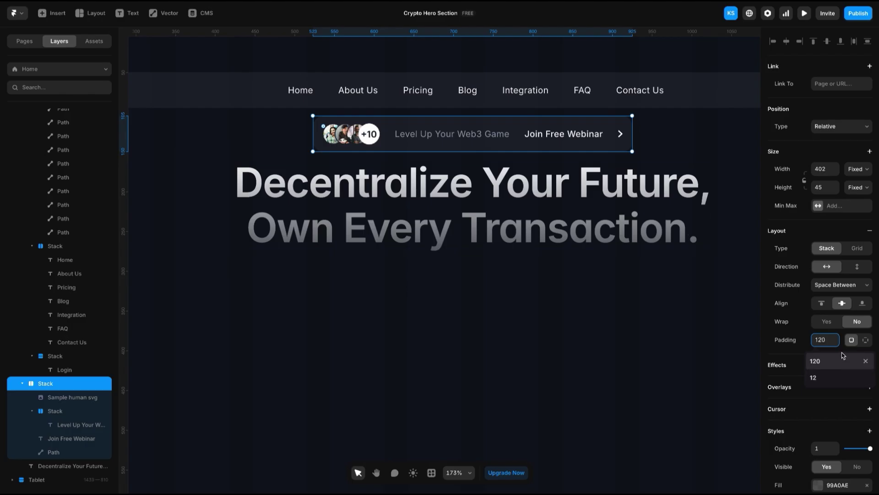
left_click(814, 361)
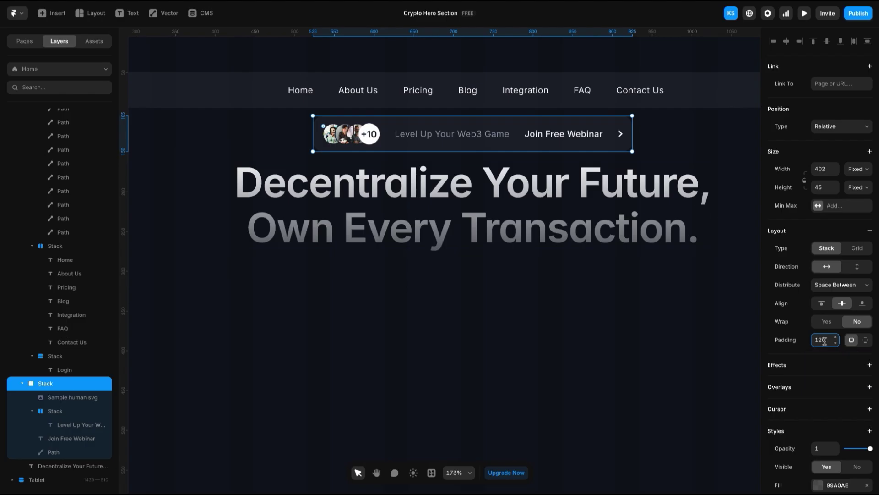
type("12")
key("Return")
double_click(830, 340)
type("12")
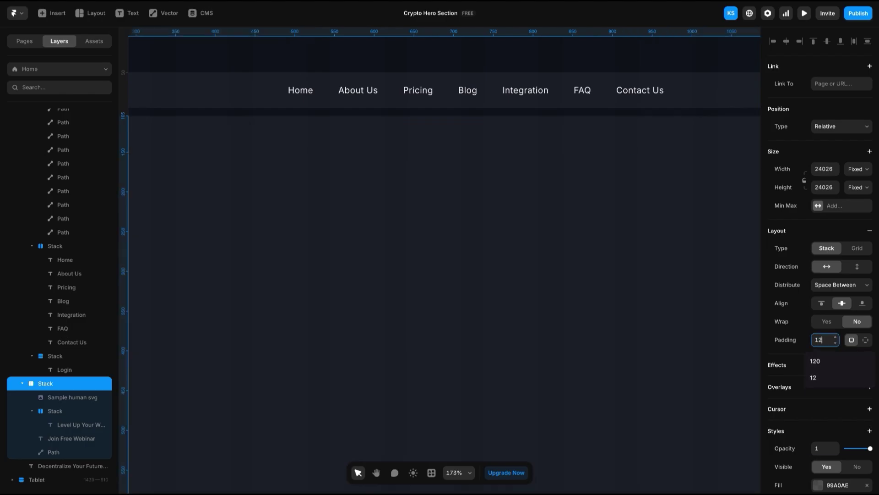
key("Return")
Select the badge and the "Decentralize Your Future, Own Every Transaction." headline and wrap them together in a new vertical stack
left_click(521, 210, "shift")
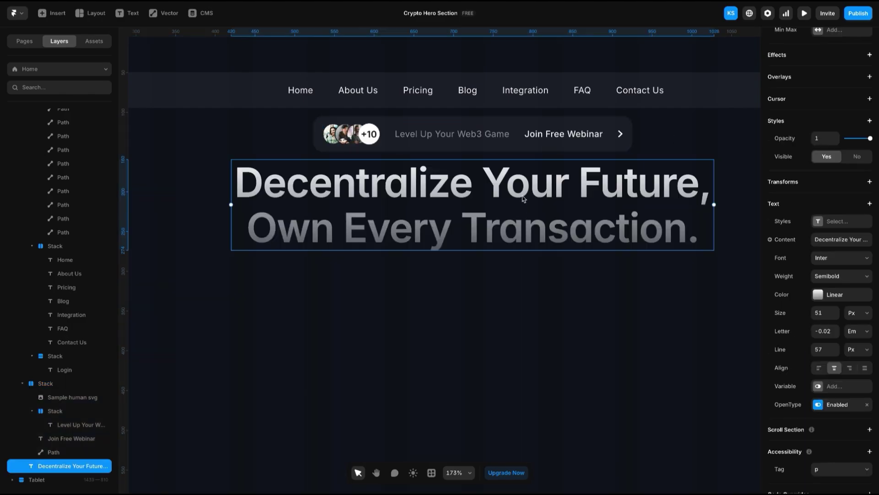
right_click(526, 151)
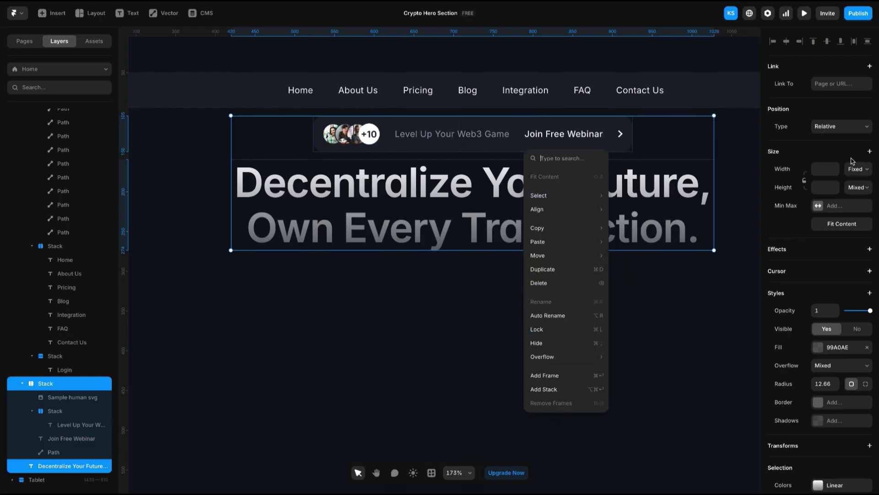
left_click(643, 321)
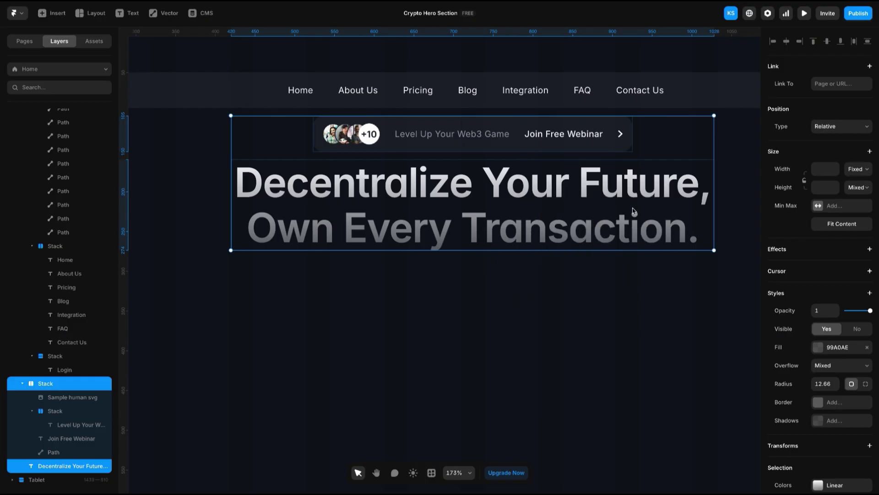
key("shift+a")
scroll(679, 257, "down", 5)
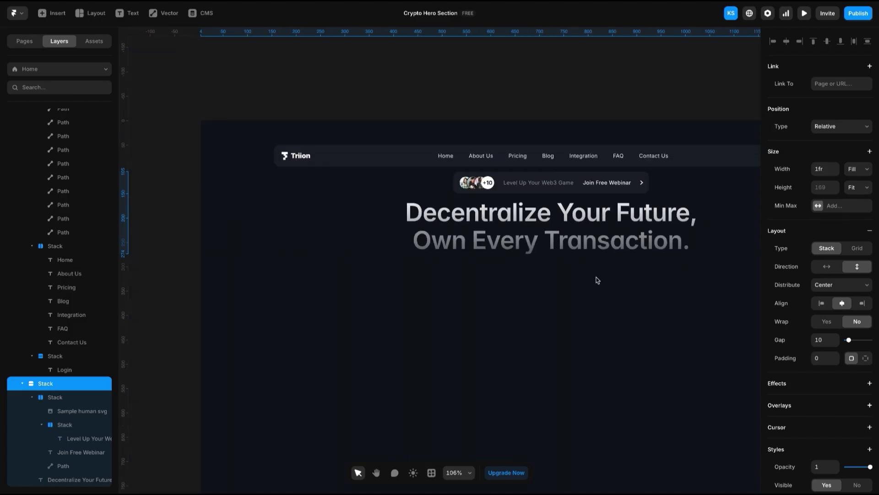
Increase the Desktop frame's gap to move the badge and headline stack further below the navigation bar
left_click(251, 107)
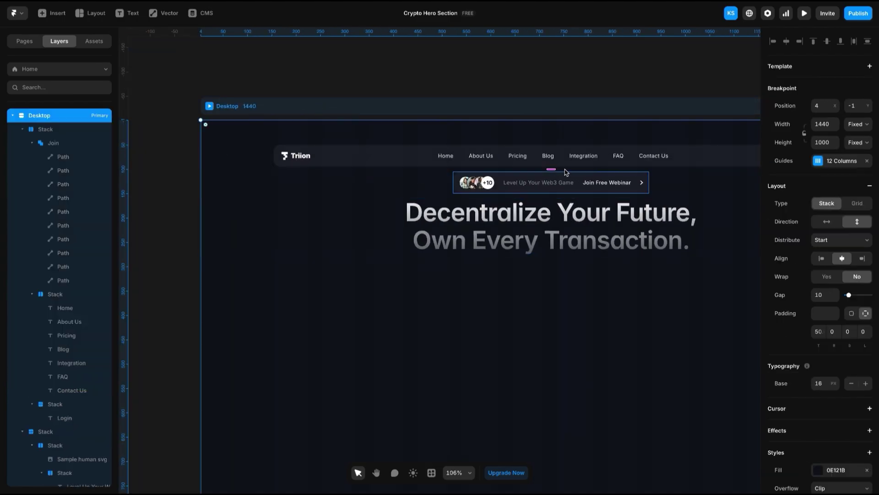
left_click_drag(553, 171, 569, 257)
scroll(568, 238, "down", 3)
scroll(568, 238, "right", 4)
Set the headline's font size to 74 px
left_click(571, 209)
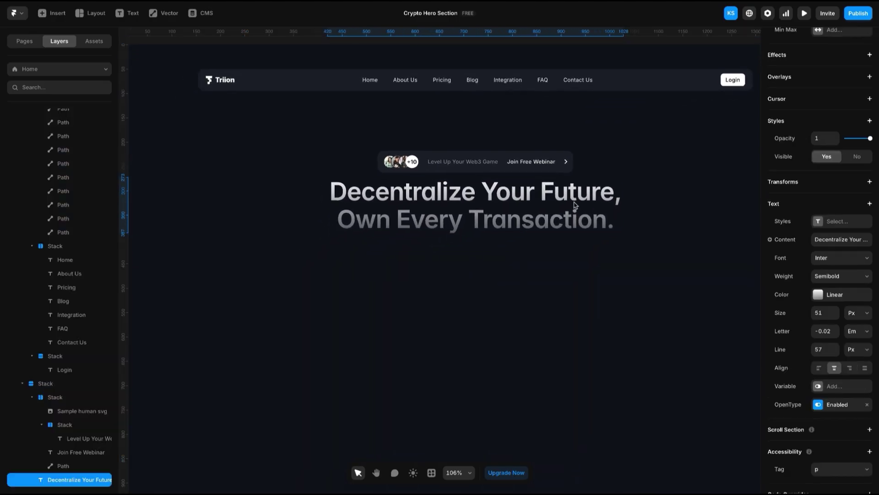
scroll(573, 205, "down", 5)
scroll(573, 205, "right", 15)
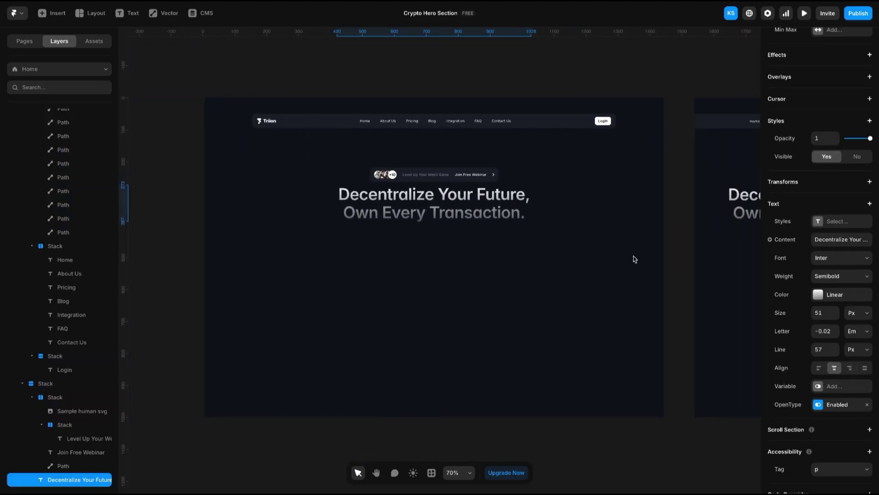
scroll(512, 185, "left", 15)
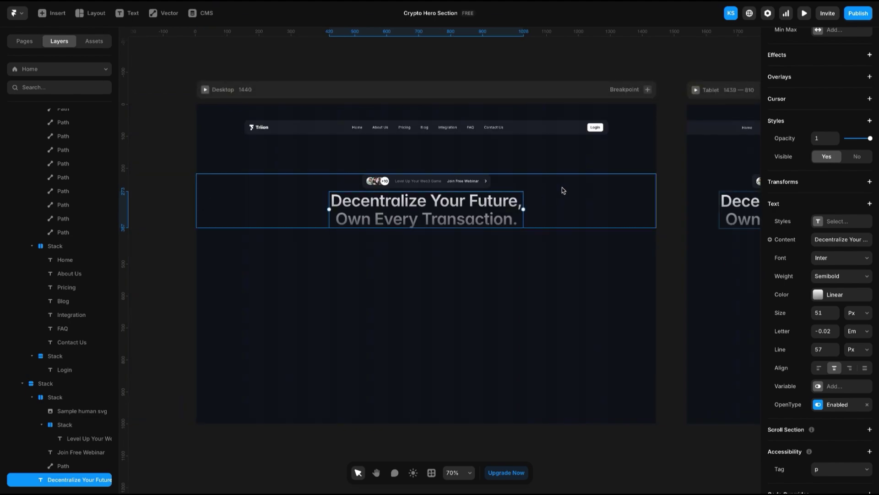
left_click(562, 186)
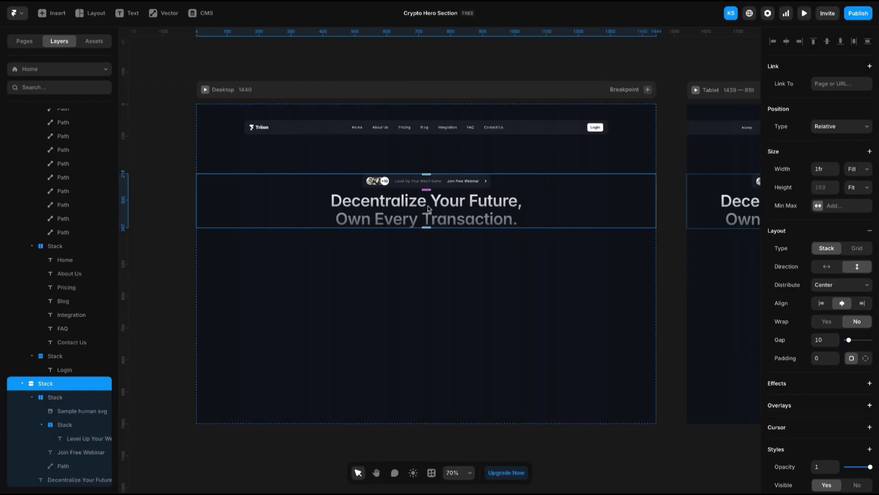
double_click(428, 205)
left_click(836, 295)
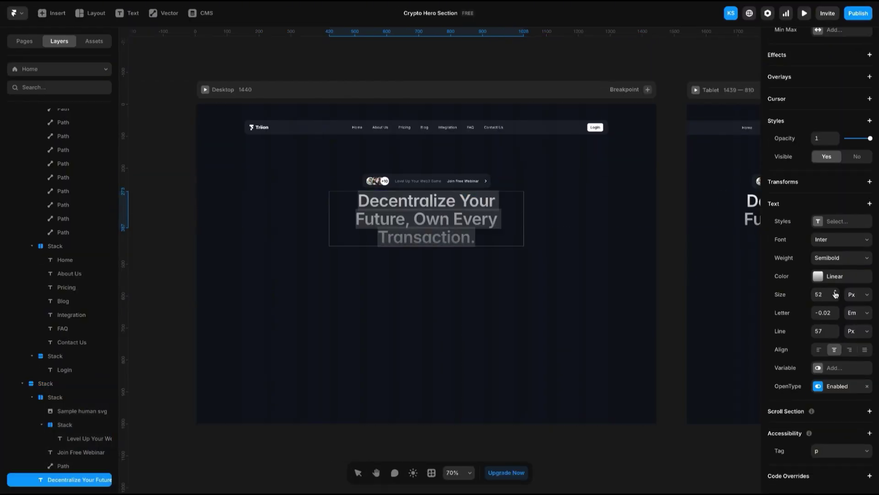
key("Up")
key("Up")
key("Up")
key("Up")
key("Up")
key("Up")
key("Up")
key("Up")
key("Up")
key("Up")
key("Up")
key("Up")
key("Up")
key("Up")
key("Up")
key("Up")
key("Up")
key("Escape")
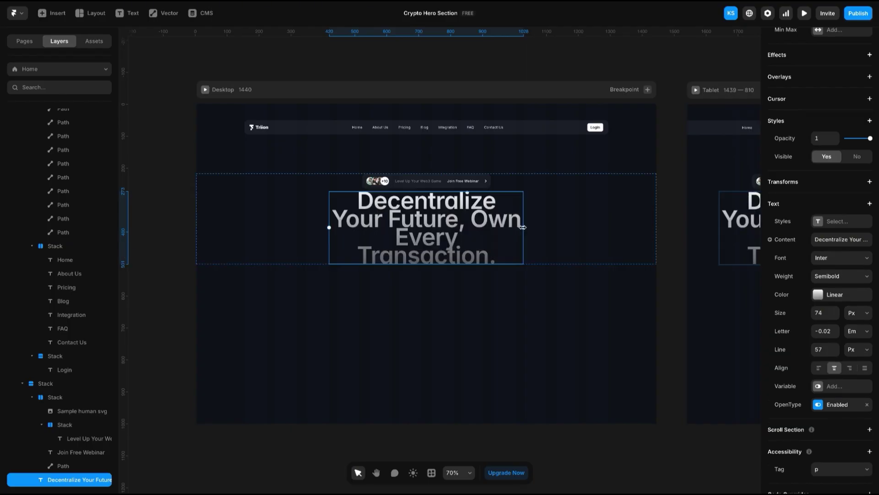
Widen the headline's text box so the text fits on two lines and increase its line height to separate them
left_click_drag(524, 219, 609, 218)
left_click(836, 349)
key("Up")
key("Up")
key("Up")
key("Up")
key("Up")
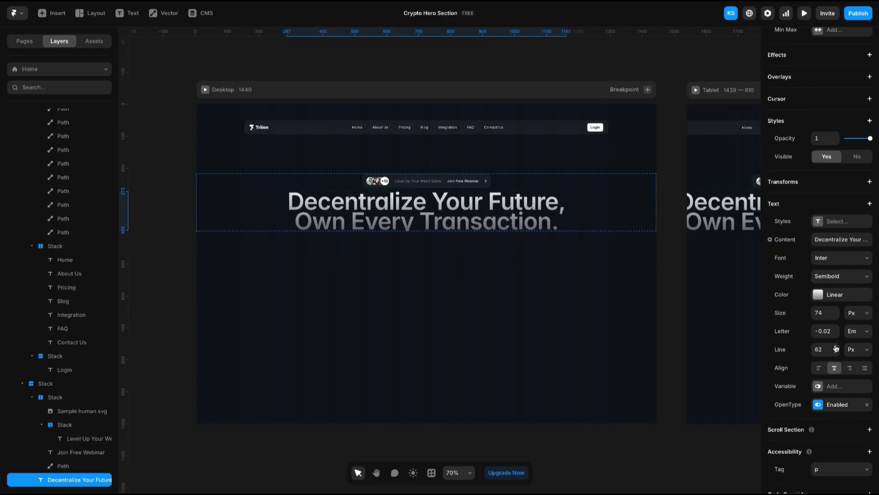
key("Up")
key("Up")
key("Up")
key("Up")
key("Up")
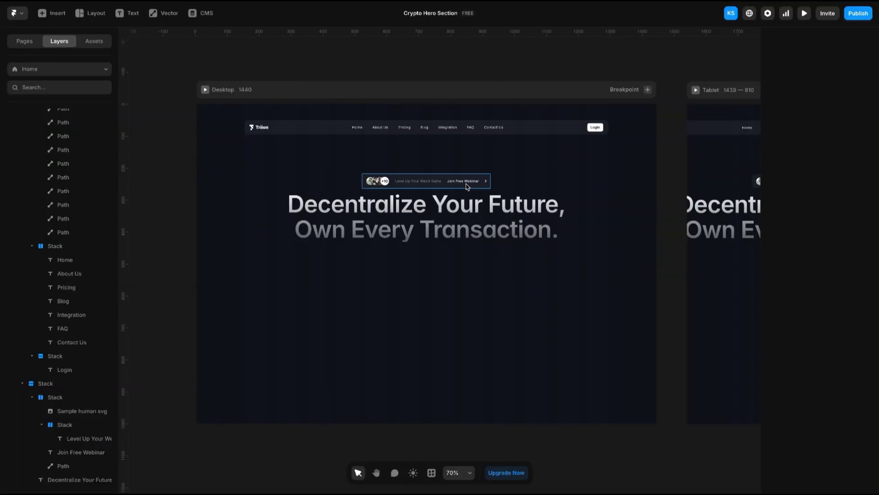
Duplicate the "Blog" navigation text and place the copy below the headline inside the hero stack
scroll(468, 187, "up", 5)
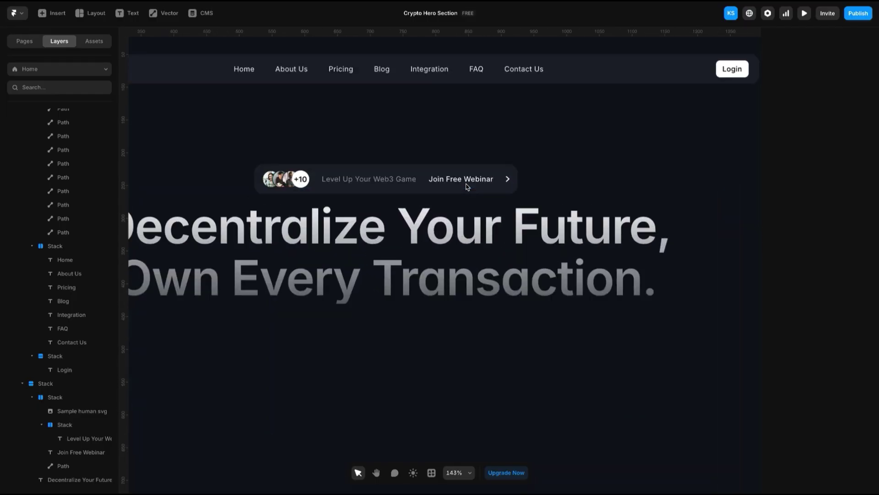
scroll(467, 186, "down", 3)
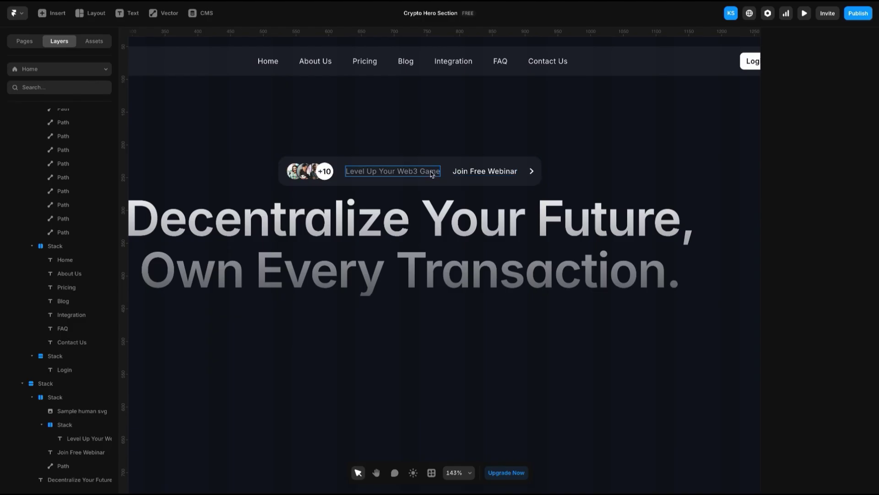
left_click(432, 172)
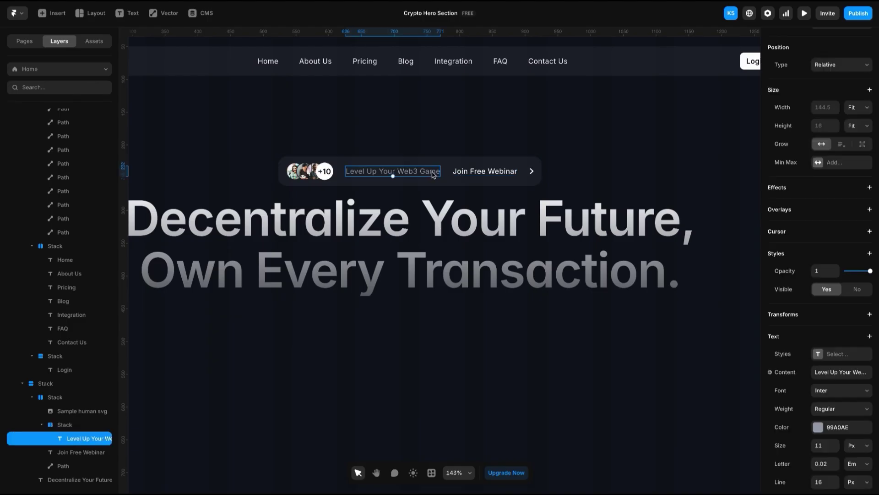
left_click(403, 61)
key("ctrl+d")
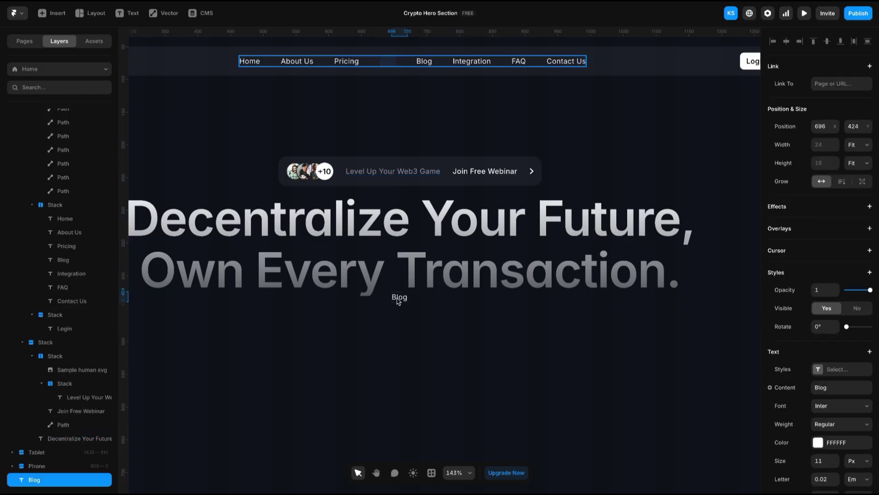
left_click_drag(388, 61, 416, 311)
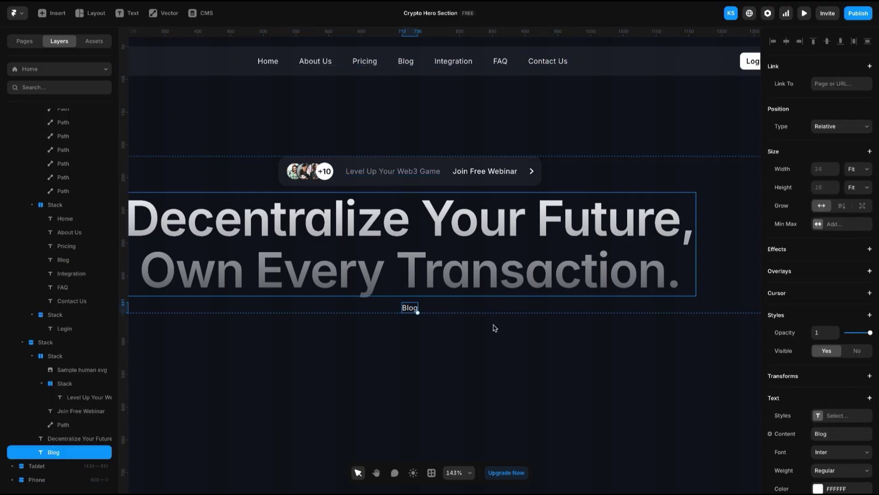
Check the supporting text's typography in Figma, then set the duplicated "Blog" text's font size to 13 px in Framer
key("ctrl+Right")
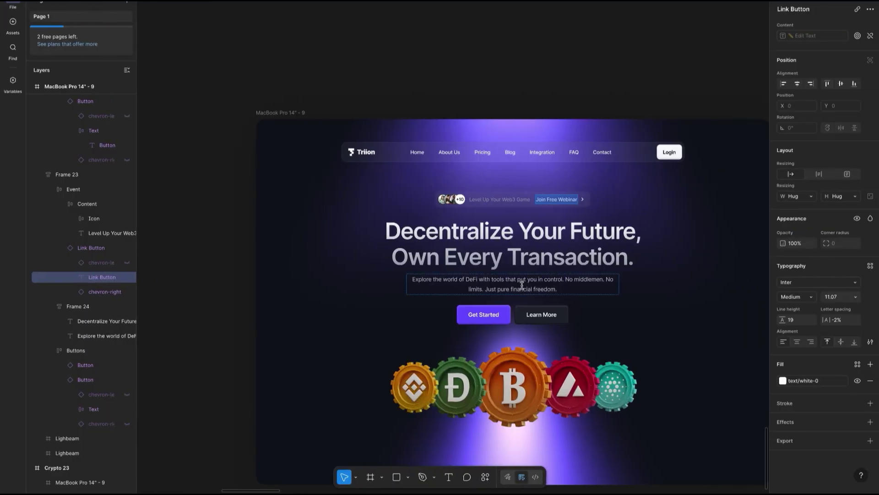
double_click(522, 283)
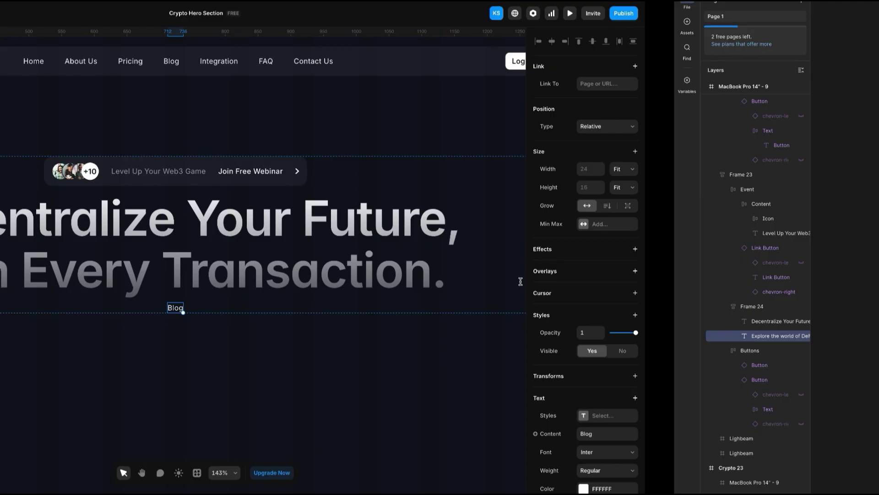
scroll(820, 394, "down", 3)
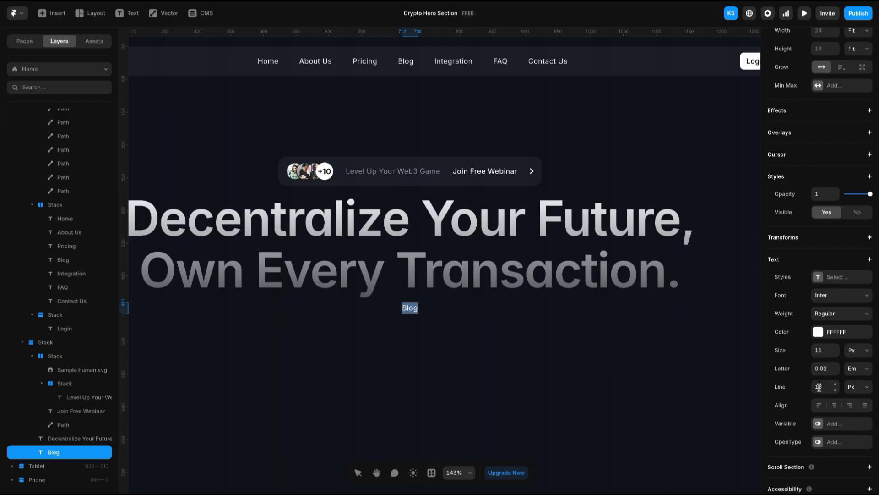
left_click(830, 349)
type("13")
key("Return")
key("BackSpace")
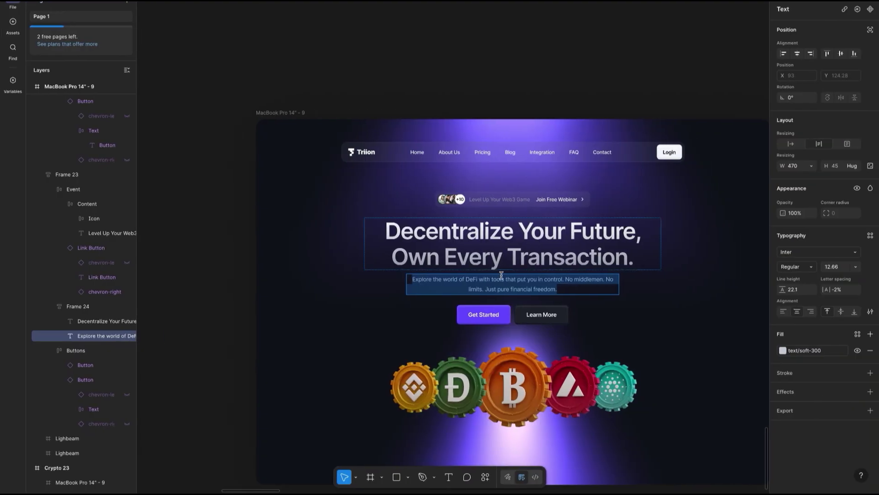
Copy the "Explore the world of DeFi…" text from Figma and paste it over the duplicated "Blog" text in Framer
right_click(505, 286)
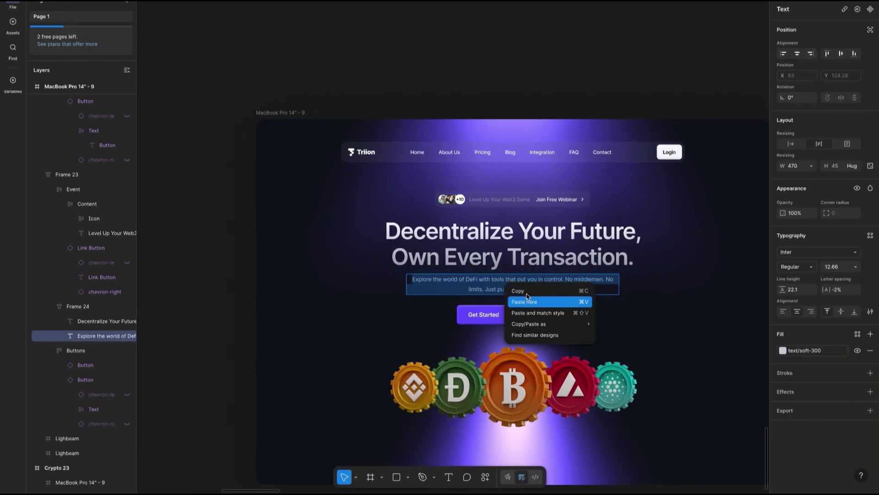
left_click(522, 293)
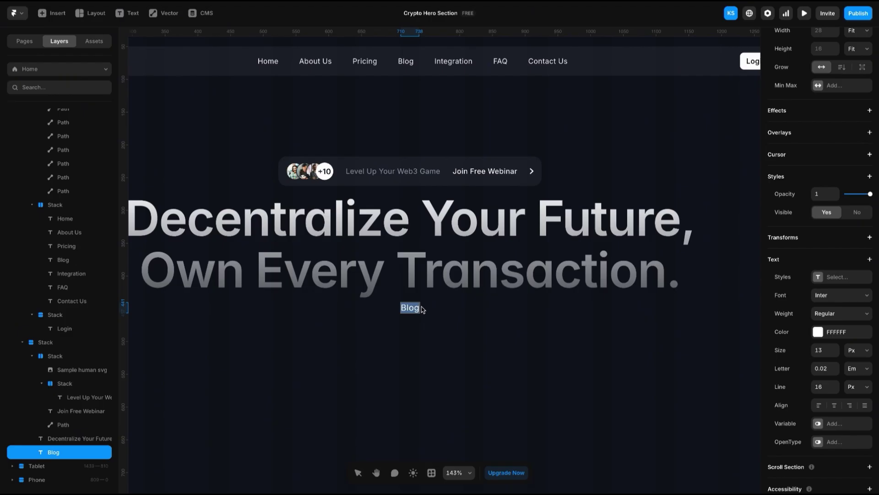
key("super+v")
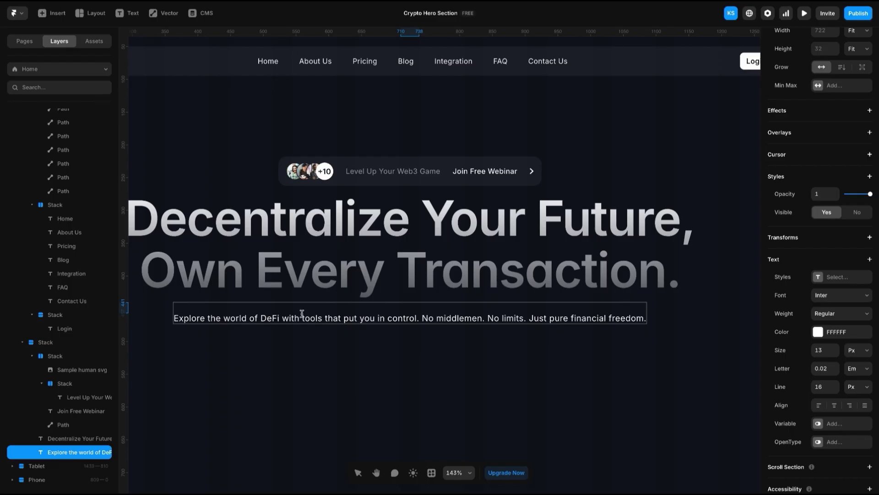
key("Escape")
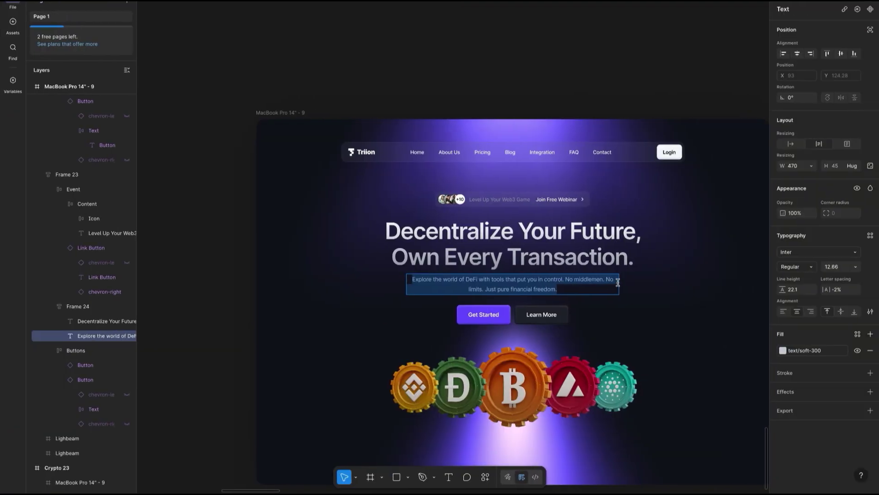
Make the supporting text auto-height with a fixed width of about 511 px and center-align it across two lines
key("ctrl+Right")
key("ctrl+Right")
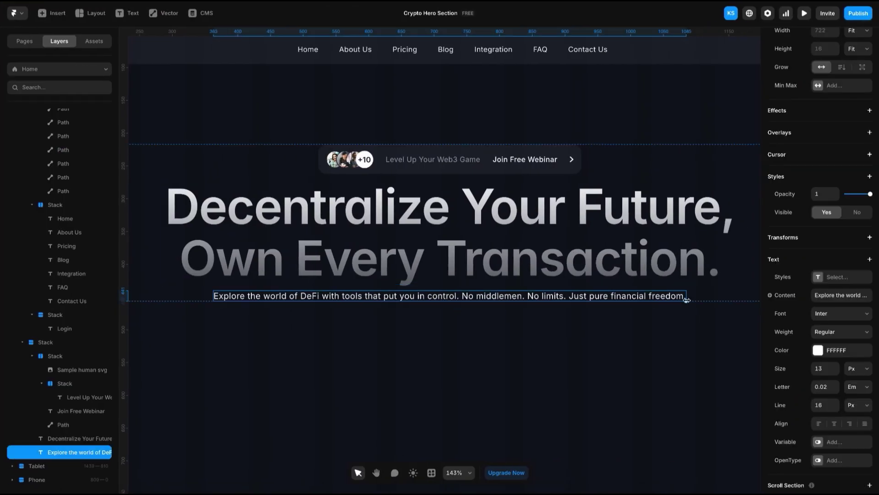
left_click(843, 68)
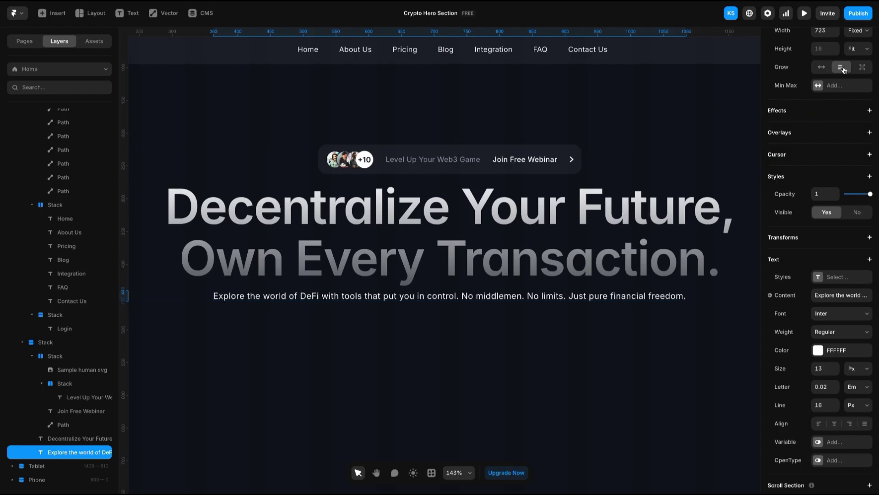
left_click_drag(686, 301, 562, 322)
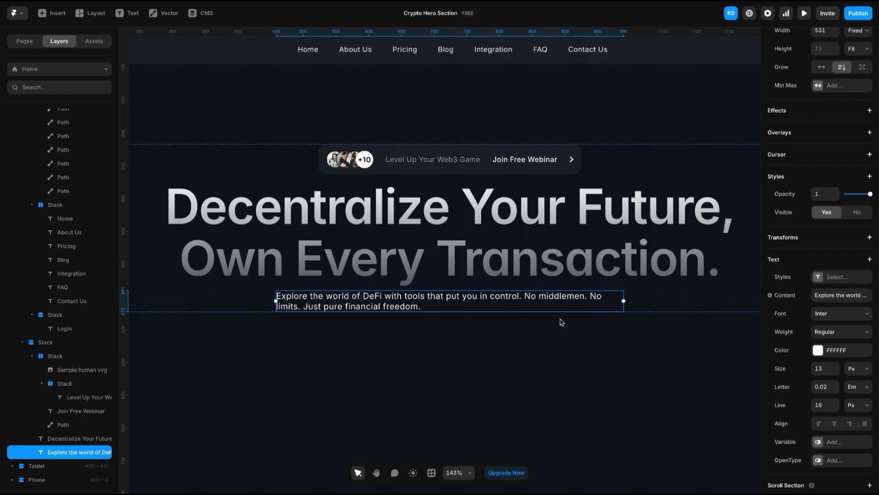
left_click(834, 425)
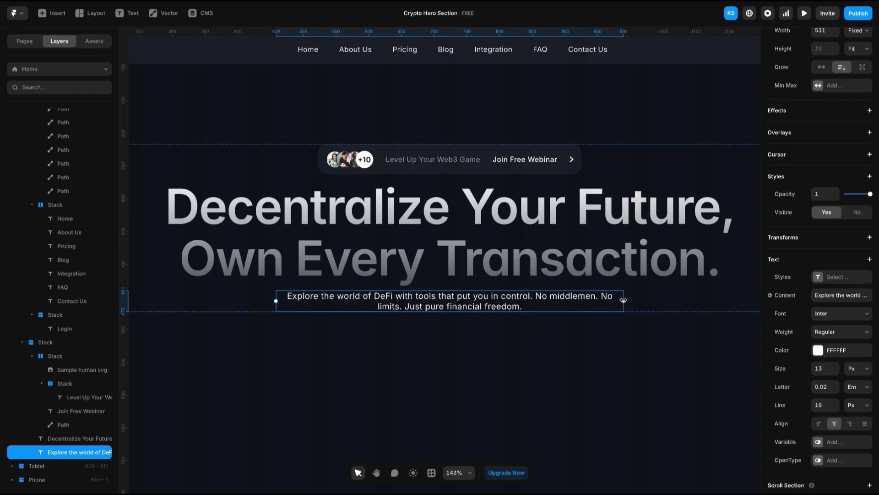
left_click_drag(622, 302, 617, 301)
scroll(863, 82, "up", 1)
left_click(862, 81)
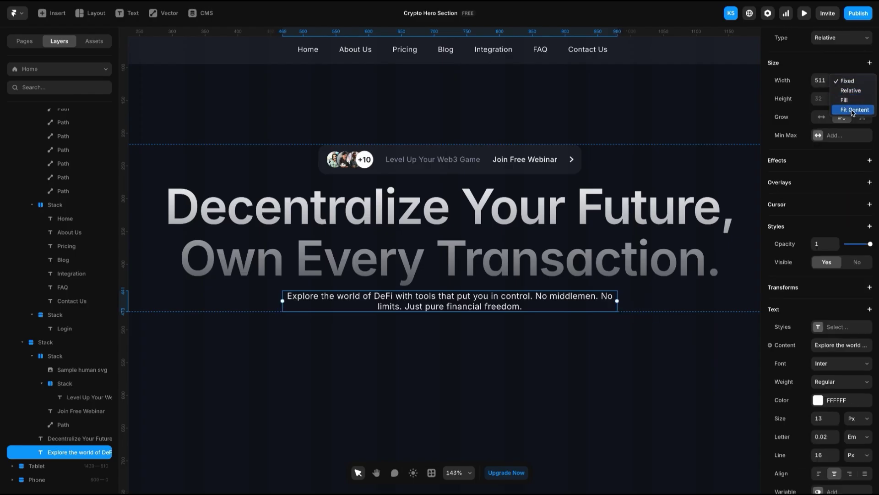
left_click(847, 81)
scroll(436, 418, "down", 5)
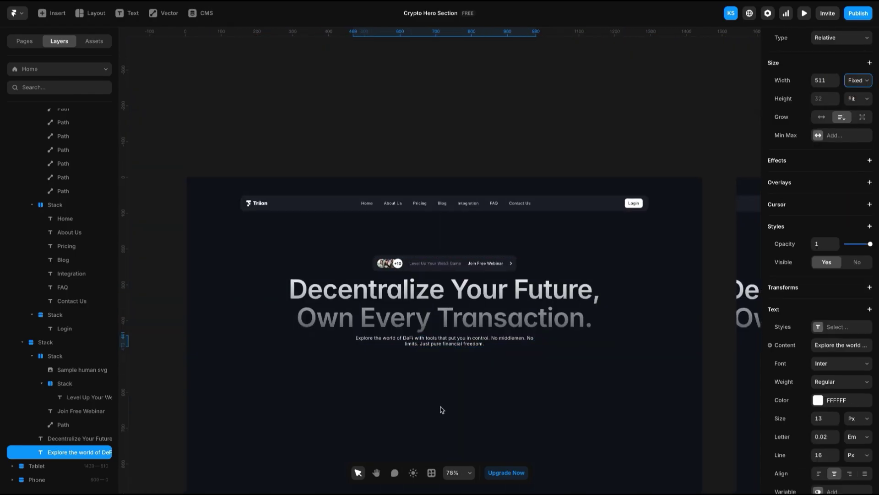
Compare the supporting text with the Figma design and set its line height to 22 px in Framer
key("ctrl+Right")
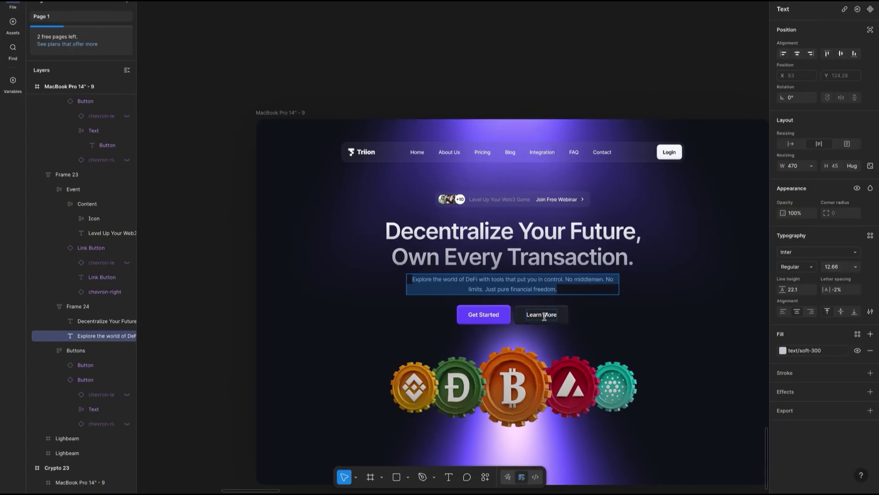
key("ctrl+Left")
key("ctrl+Right")
key("ctrl+Left")
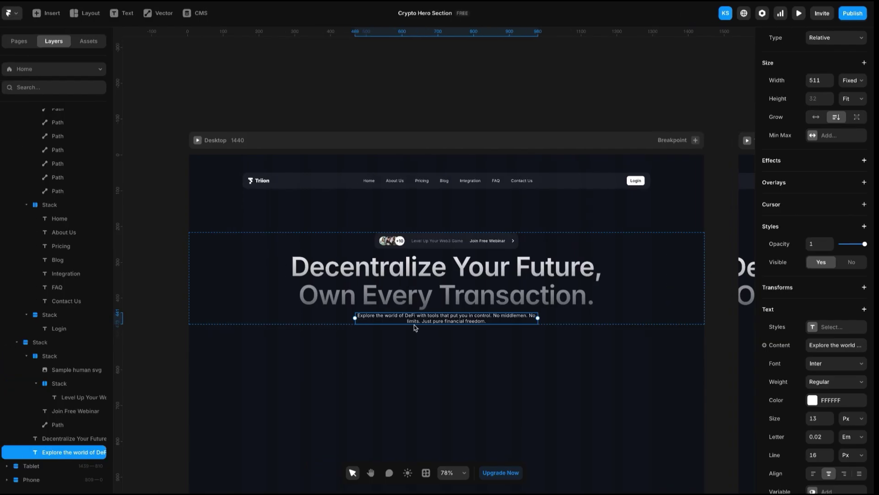
double_click(424, 319)
scroll(820, 275, "down", 2)
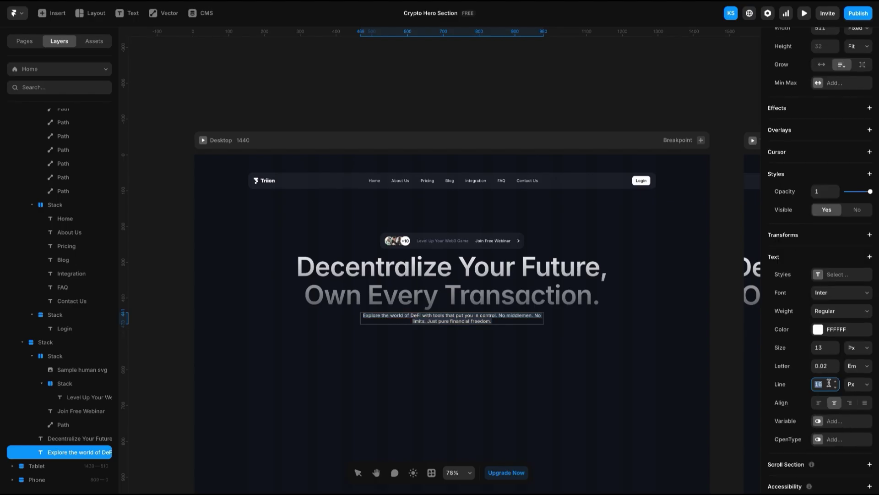
left_click(824, 383)
type("22.")
key("Return")
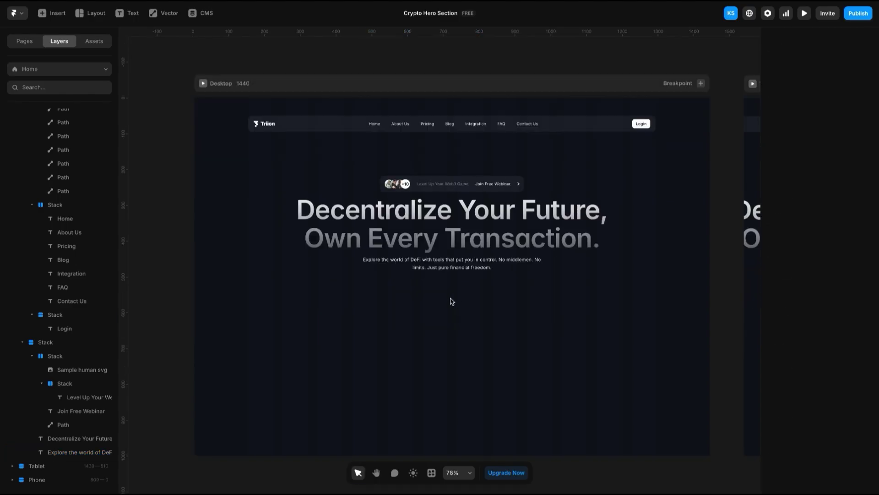
Extend the headline's linear gradient further downward so the second line fades less
scroll(453, 301, "up", 5)
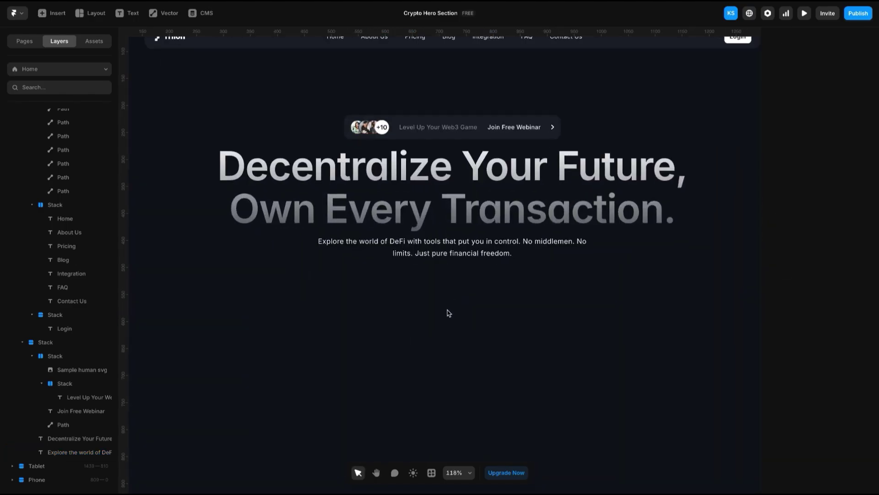
scroll(447, 312, "down", 5)
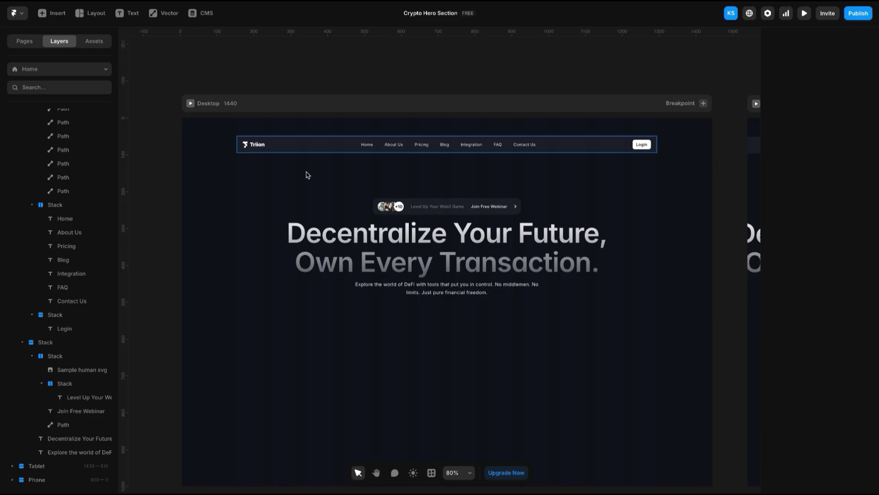
double_click(552, 253)
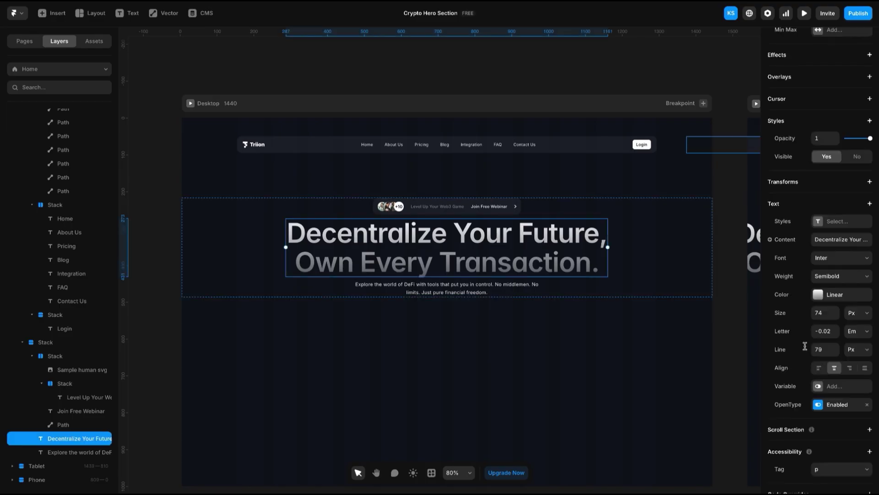
left_click(818, 294)
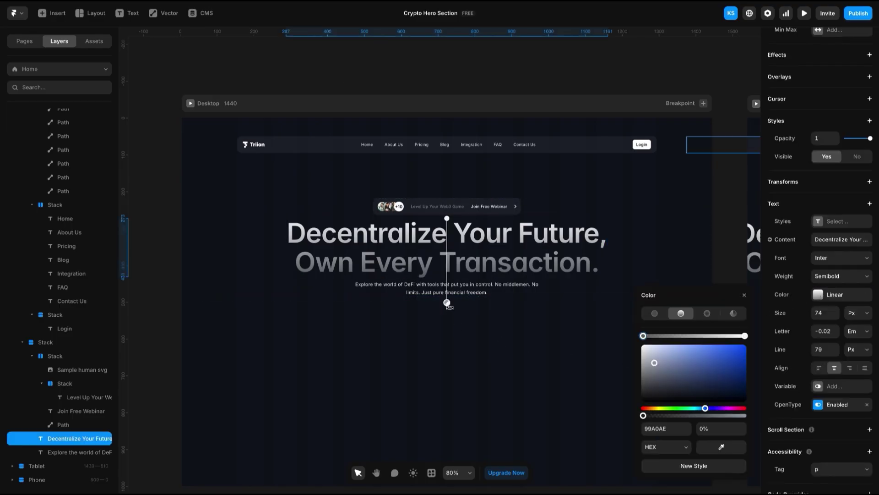
left_click_drag(449, 306, 458, 342)
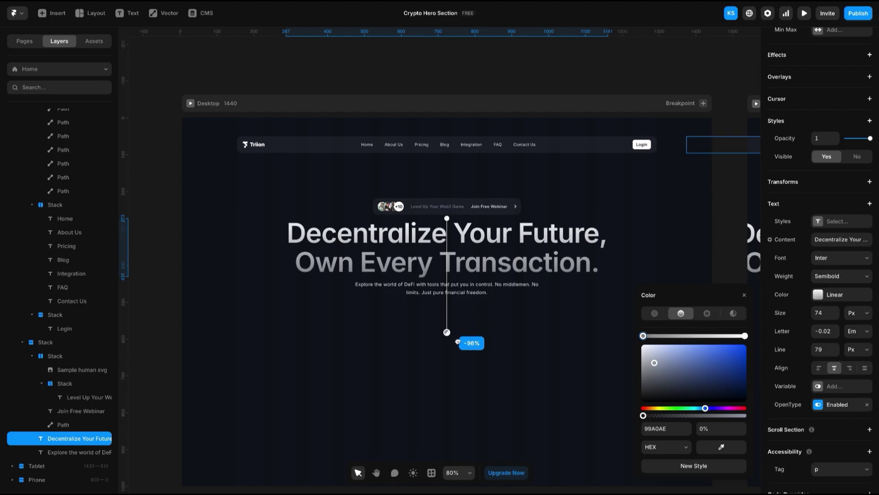
key("Escape")
Check the spacing between headline and supporting text in Figma, then increase the hero stack's gap in Framer
left_click(568, 254)
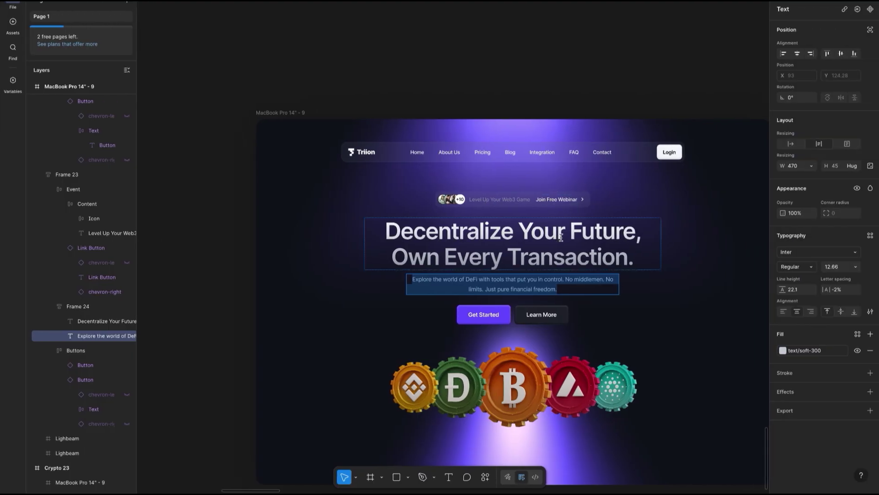
left_click(556, 241)
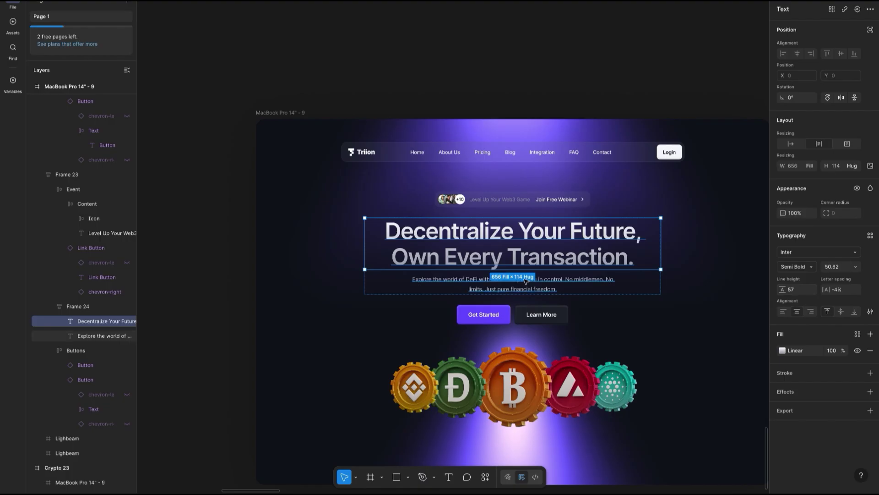
left_click(626, 282)
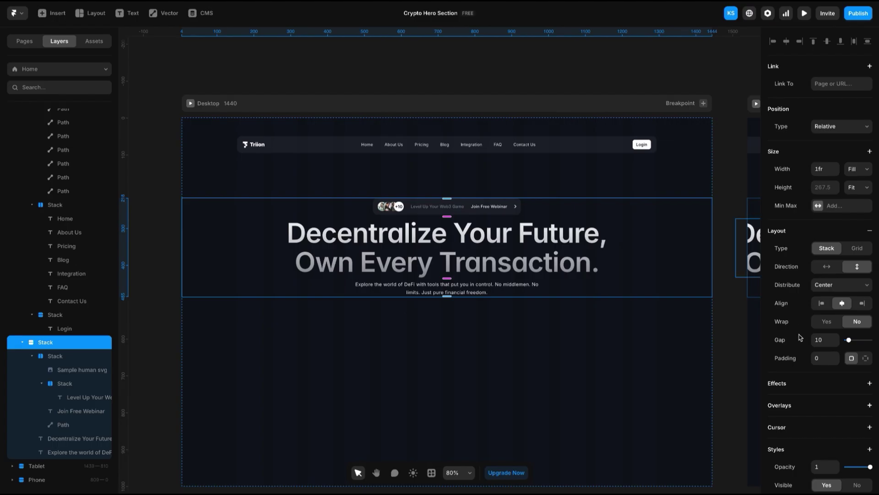
left_click(826, 340)
type("1")
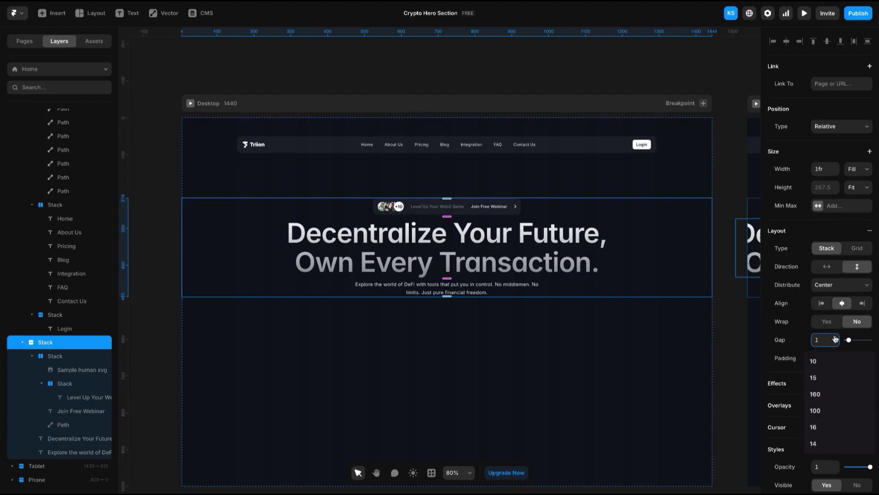
type("6")
Increase the headline's line height to spread its two lines slightly further apart
left_click(512, 275)
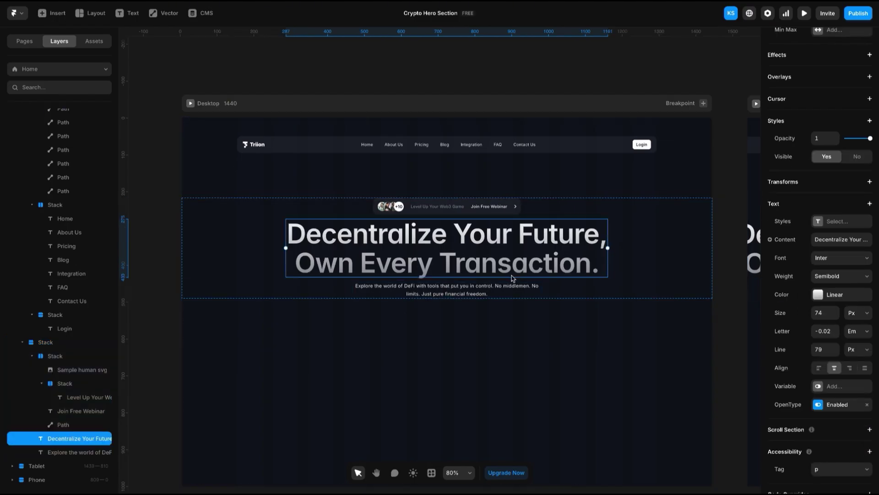
left_click(511, 291)
scroll(596, 279, "down", 2)
key("Escape")
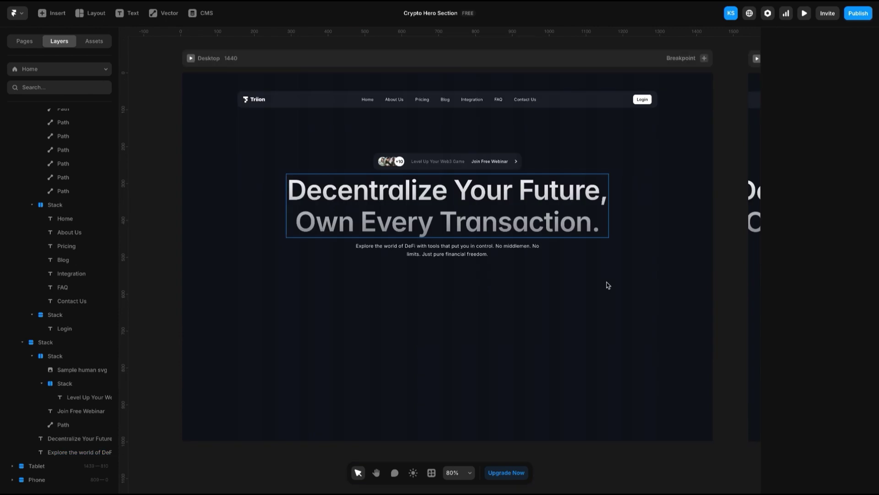
scroll(550, 301, "down", 5)
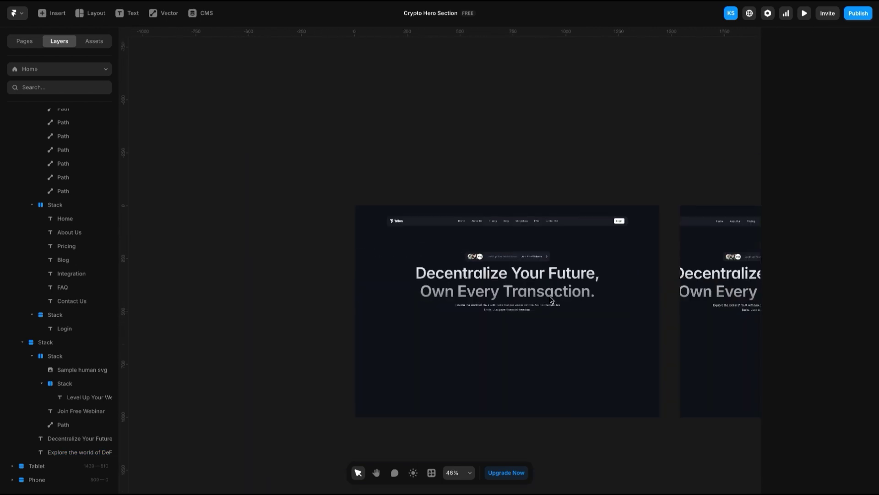
Switch to Figma and export the upper Lighbeam frame behind the navbar as an SVG
scroll(551, 302, "up", 5)
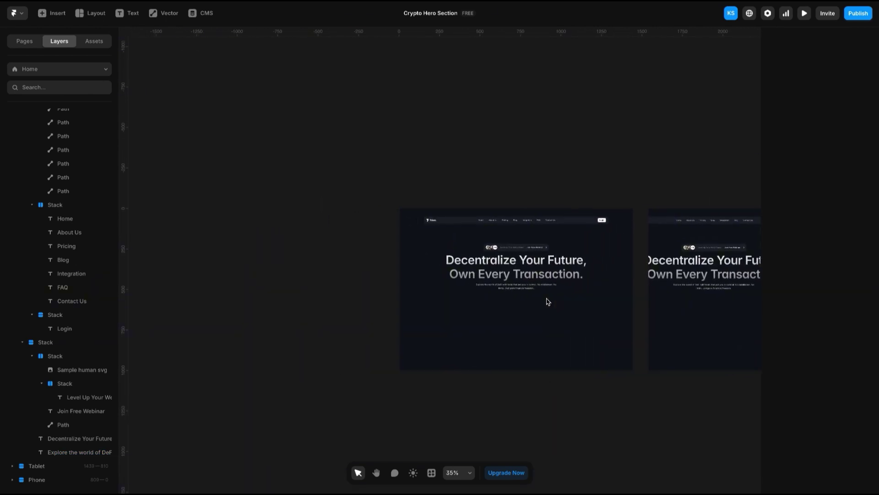
left_click(545, 254)
key("Escape")
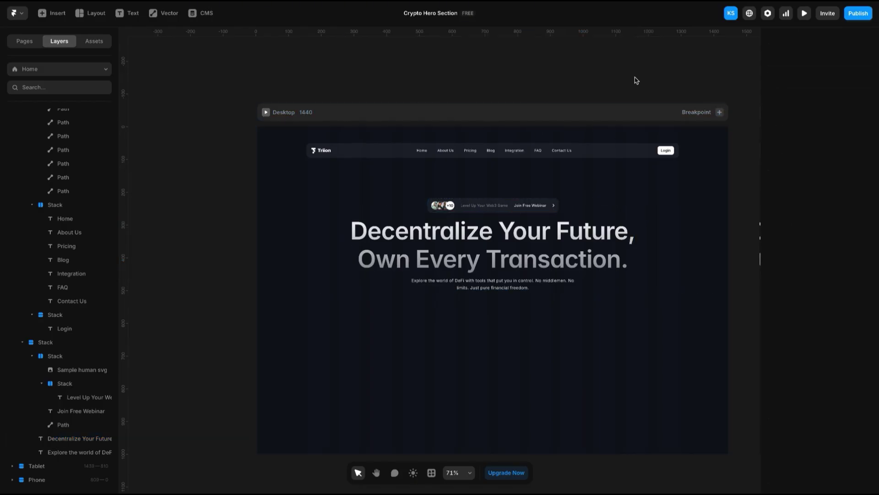
scroll(602, 96, "right", 2)
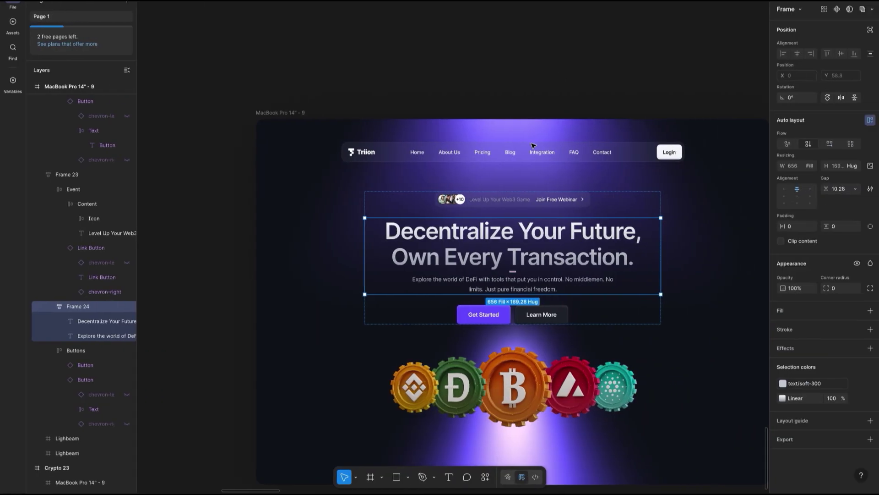
left_click(546, 126)
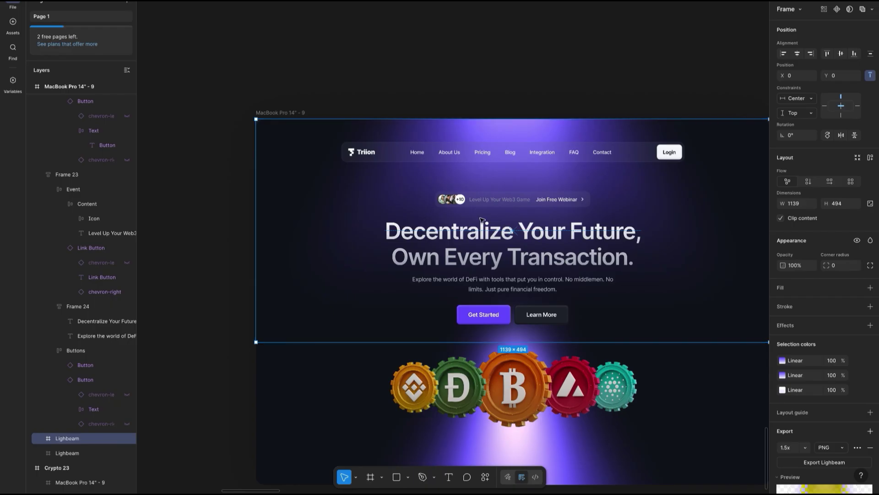
scroll(827, 388, "down", 3)
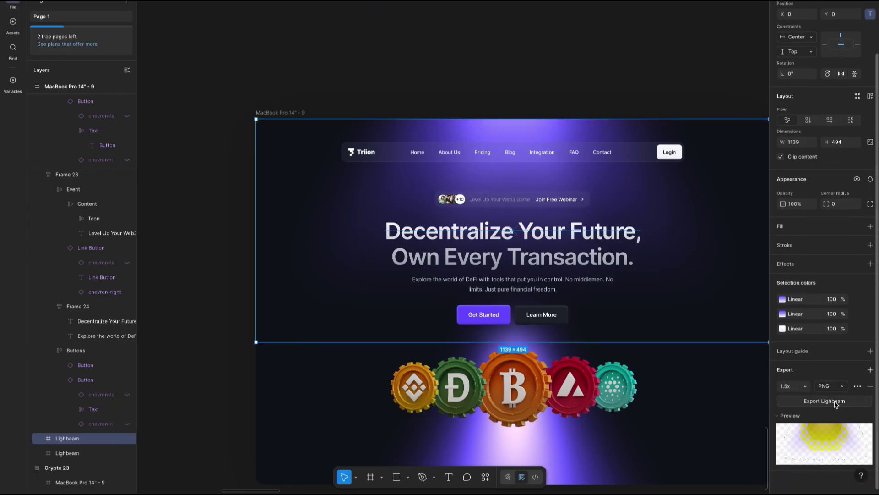
left_click(805, 388)
left_click(805, 418)
left_click(841, 389)
left_click(836, 409)
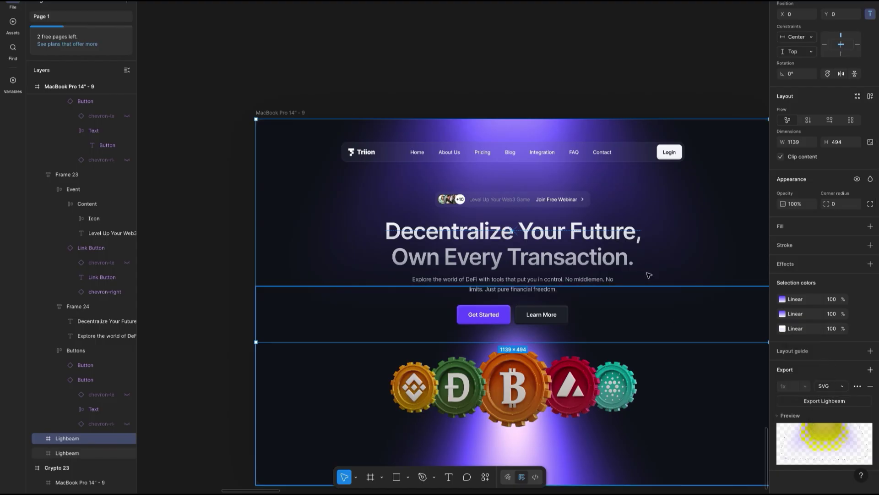
scroll(646, 276, "right", 5)
left_click(790, 415)
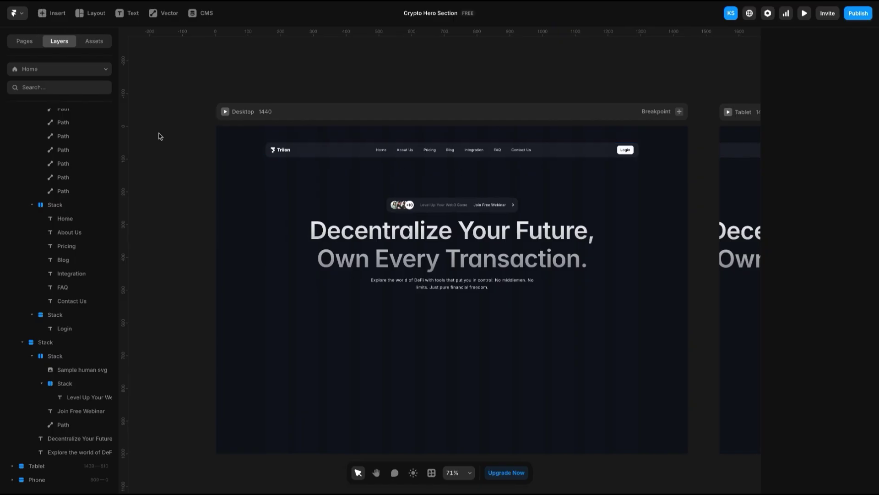
Upload Lighbeam.svg into the Framer page, then delete the imported beam group
left_click(37, 16)
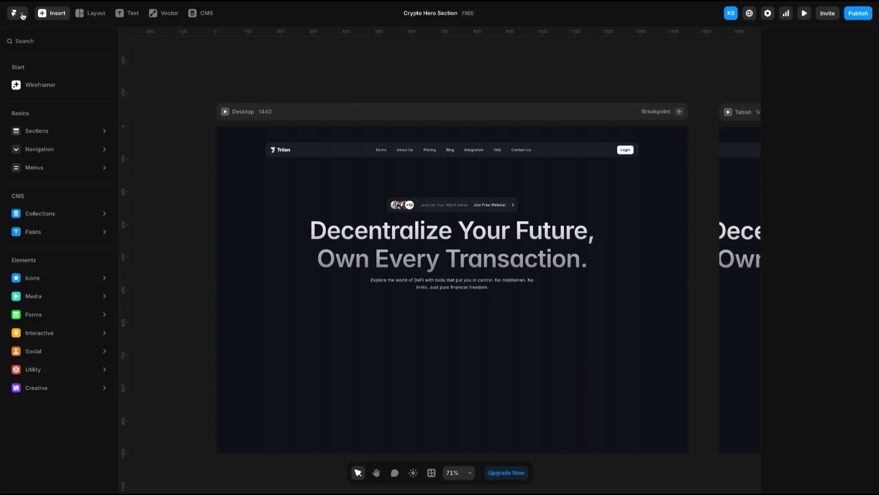
left_click(22, 16)
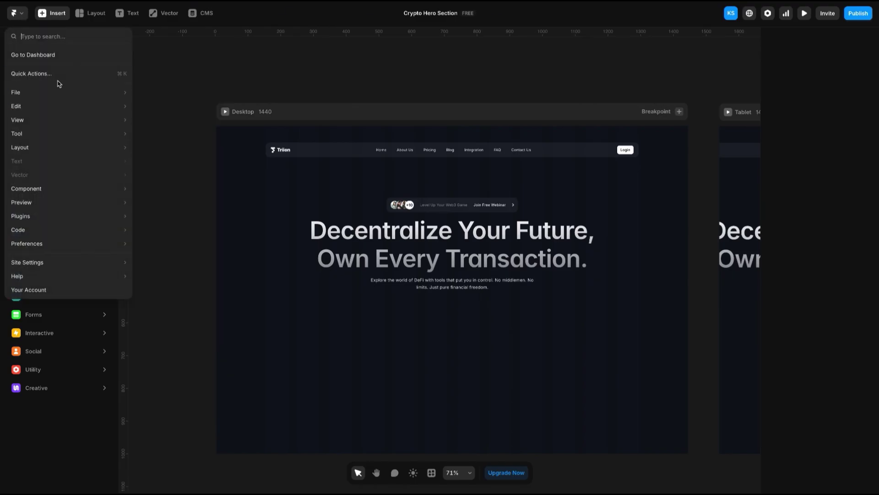
mouse_move(55, 91)
left_click(163, 292)
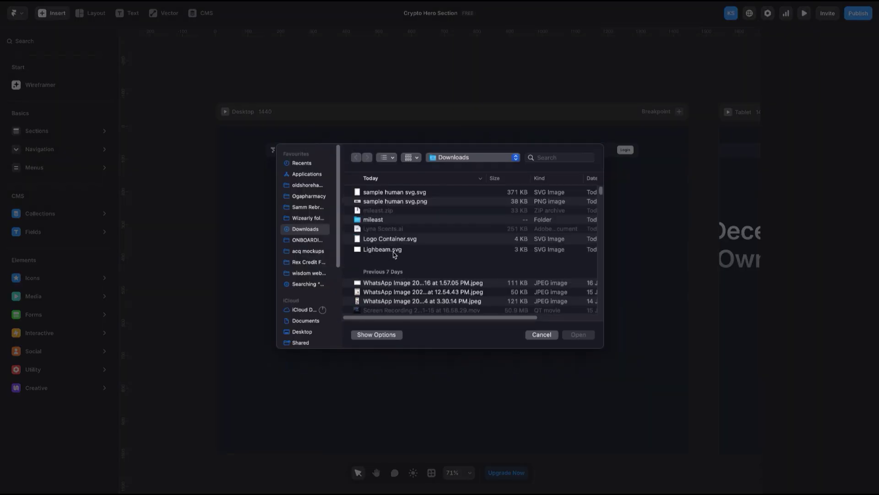
left_click(394, 252)
left_click(576, 335)
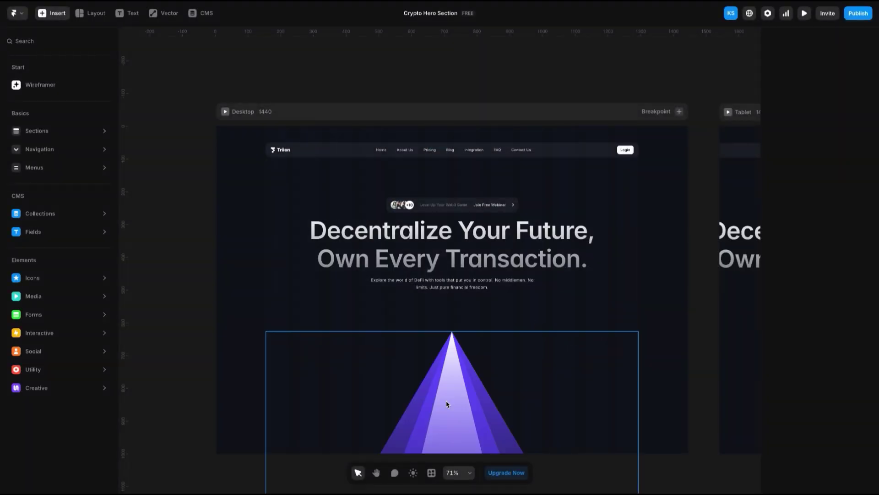
scroll(458, 367, "down", 3)
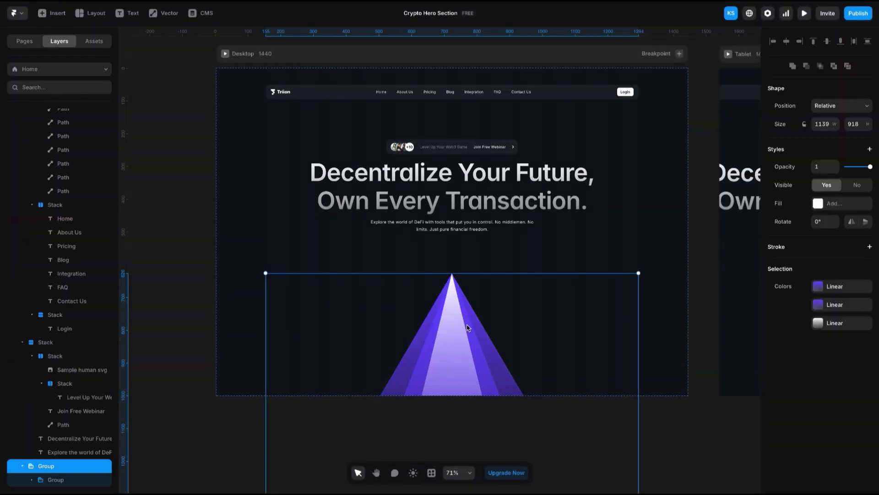
key("Delete")
Switch back to Figma and export the upper Lighbeam frame as a 4x PNG named Lighbeam.png in Downloads
key("ctrl+Right")
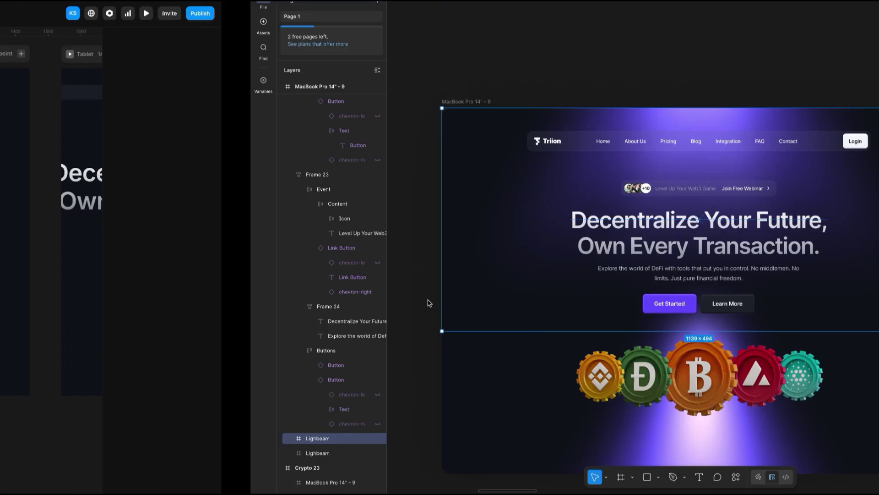
left_click(831, 385)
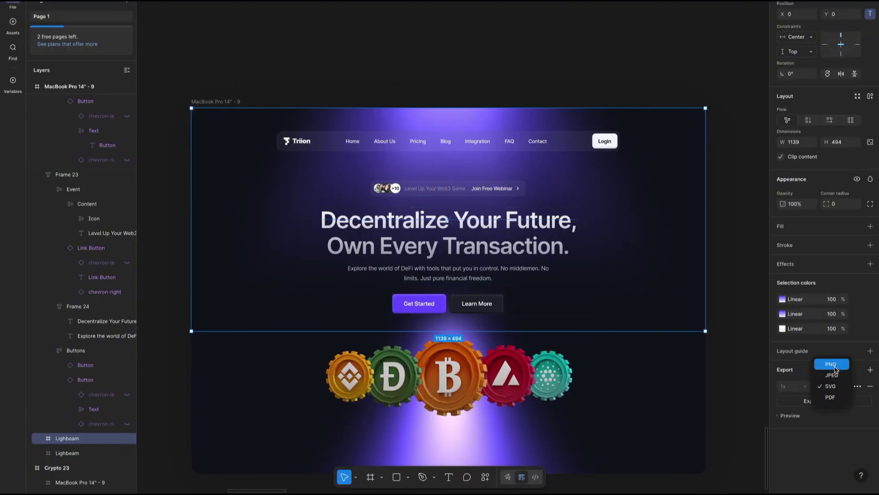
left_click(829, 361)
left_click(809, 387)
left_click(827, 402)
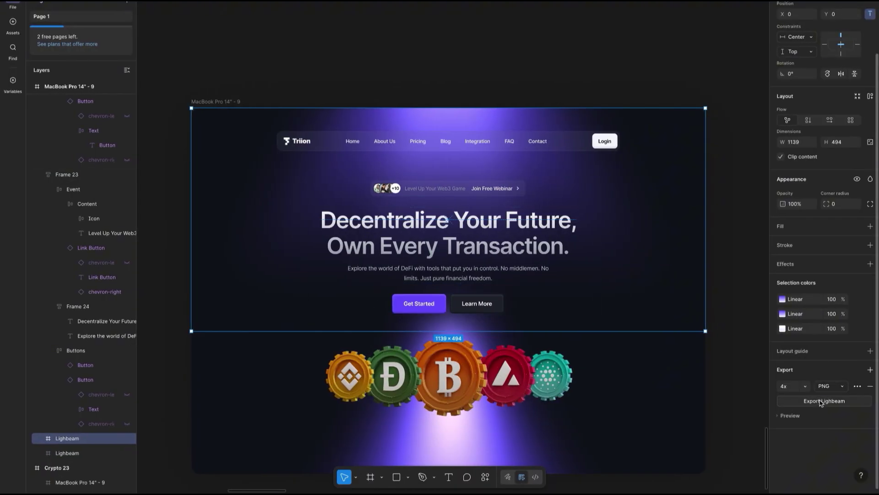
left_click(809, 399)
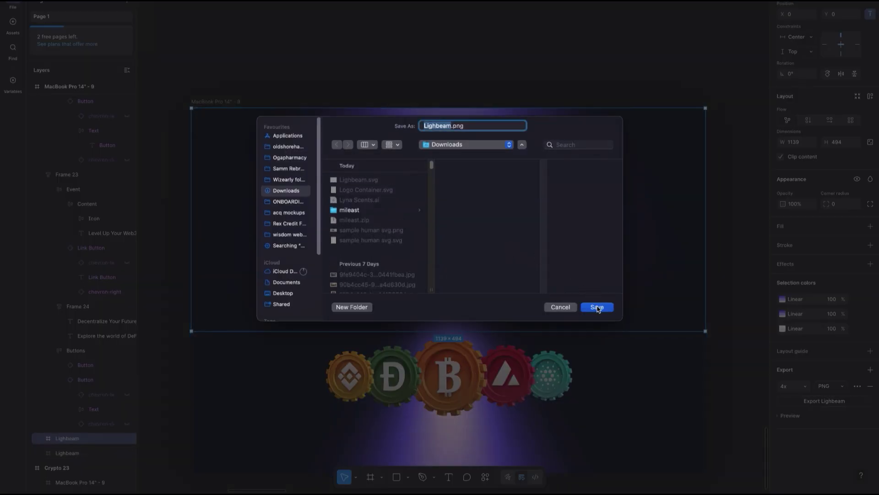
left_click(597, 307)
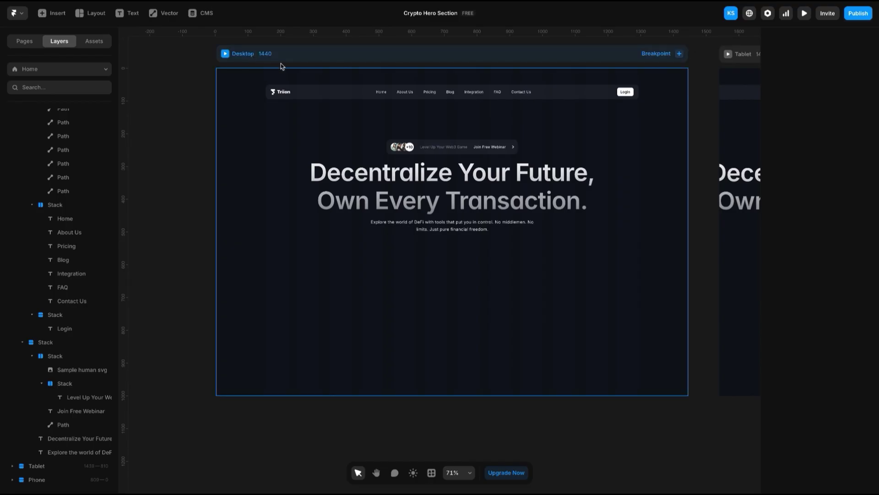
Upload the image Lighbeam.png from Downloads into the Desktop breakpoint in Framer
left_click(280, 63)
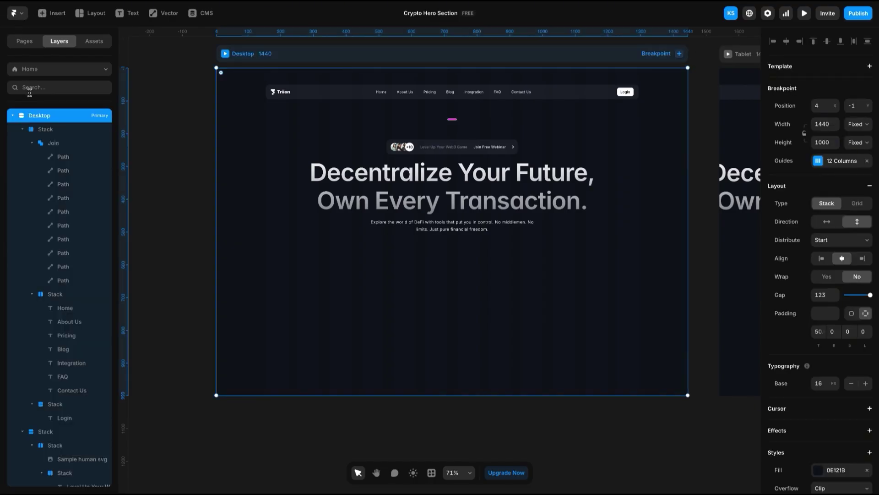
left_click(46, 15)
left_click(21, 15)
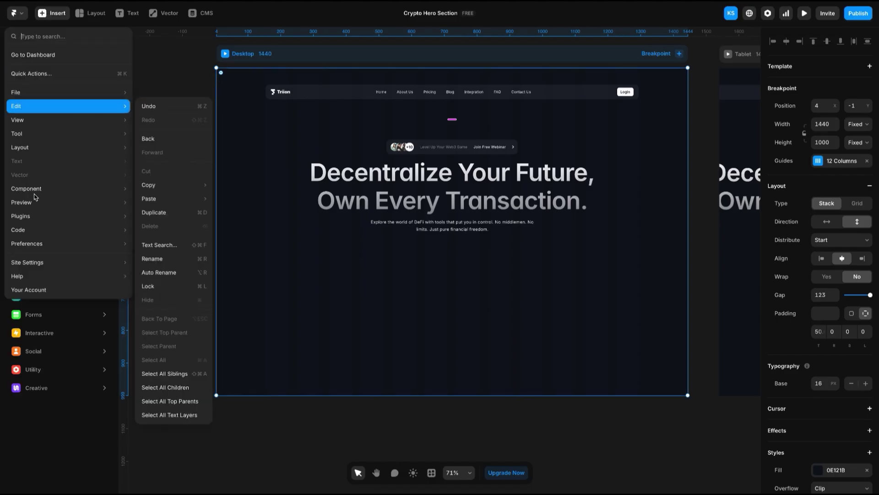
mouse_move(123, 94)
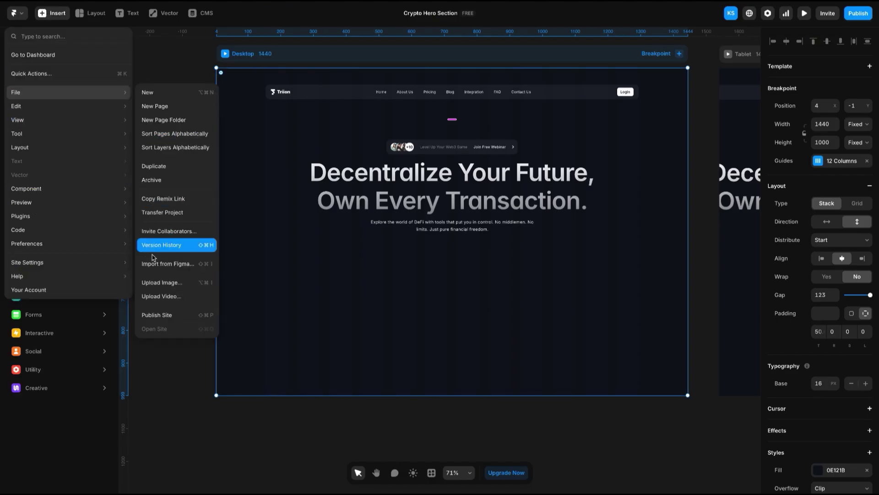
left_click(155, 282)
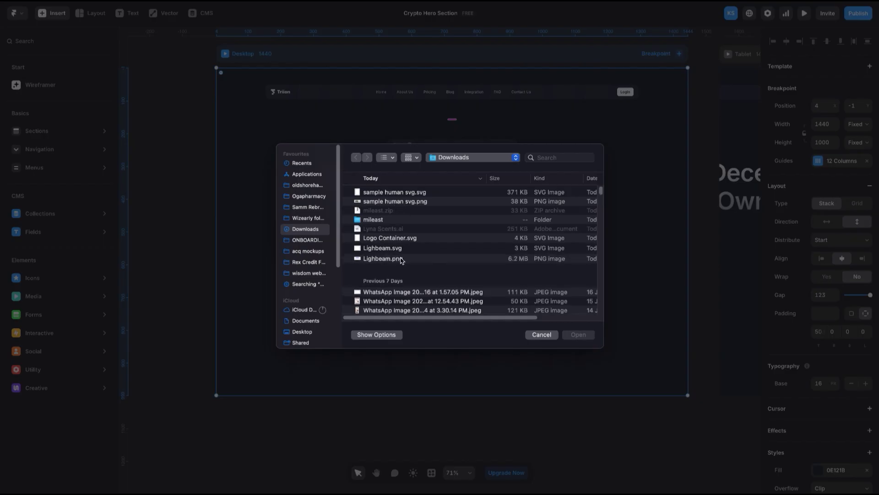
left_click(401, 259)
left_click(590, 336)
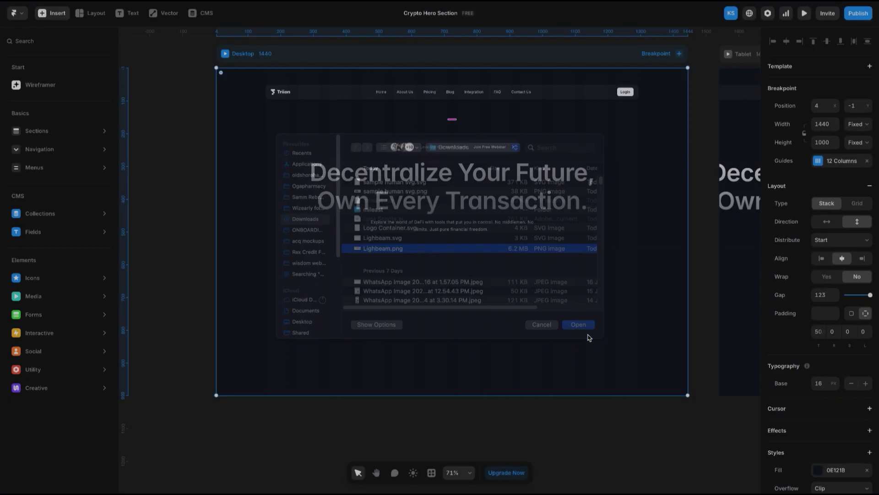
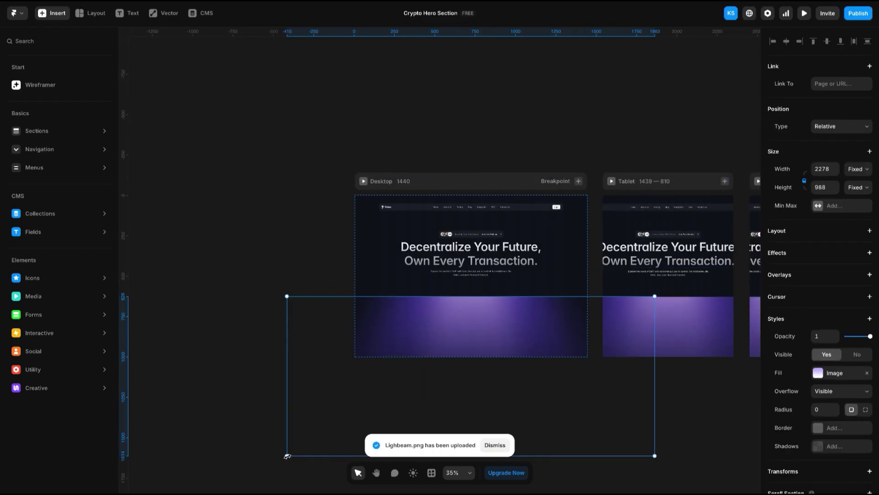
Scale the light beam image down to about 1450 px wide and set its width to Fill
left_click_drag(287, 456, 354, 397)
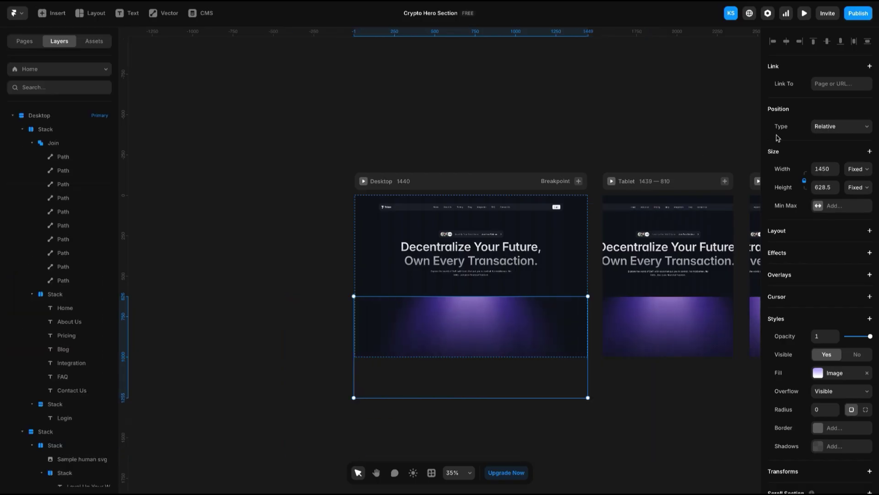
left_click(866, 171)
left_click(855, 190)
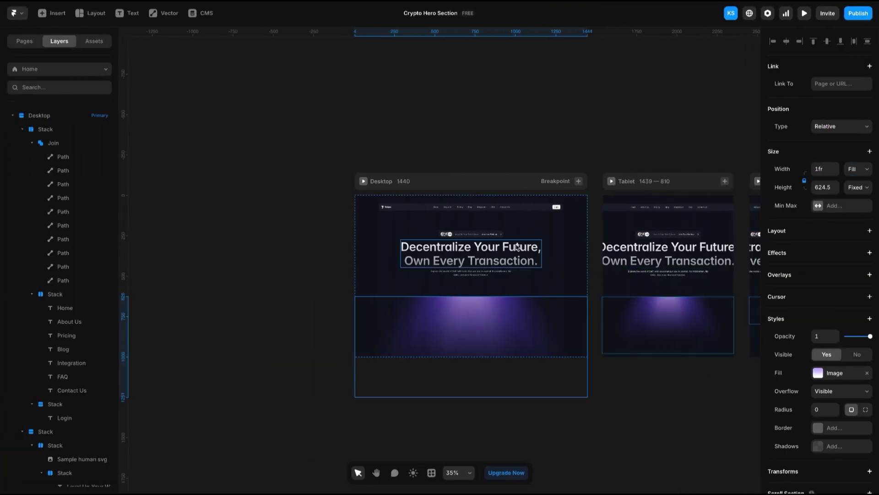
Try a horizontal direction on the stack holding the badge, headline and supporting text, then undo it
left_click(518, 268)
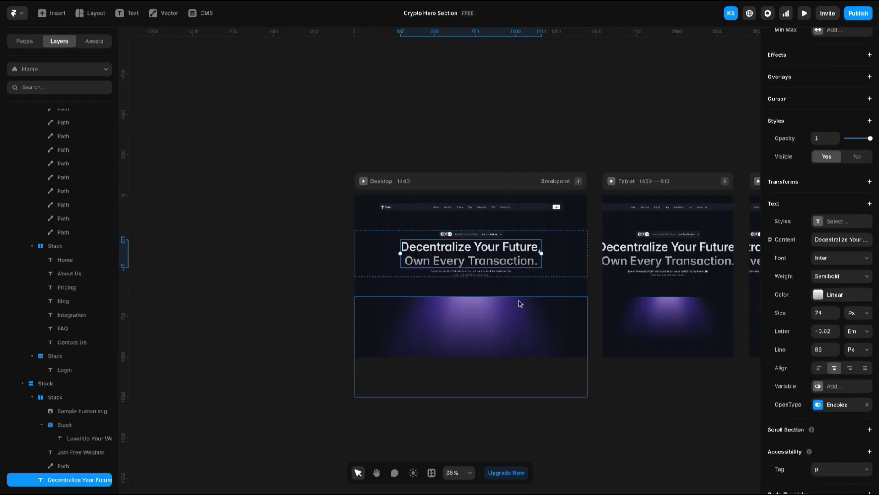
left_click(521, 302)
left_click(523, 274)
scroll(519, 239, "up", 5)
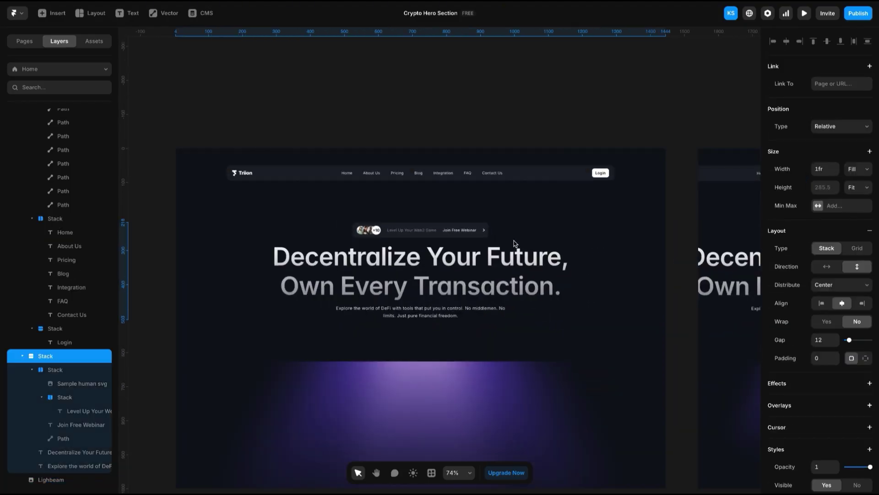
left_click(827, 266)
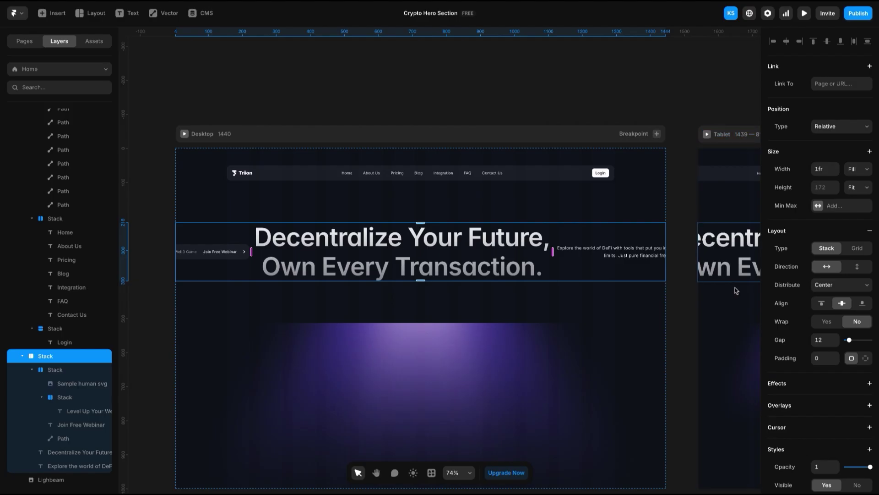
key("ctrl+z")
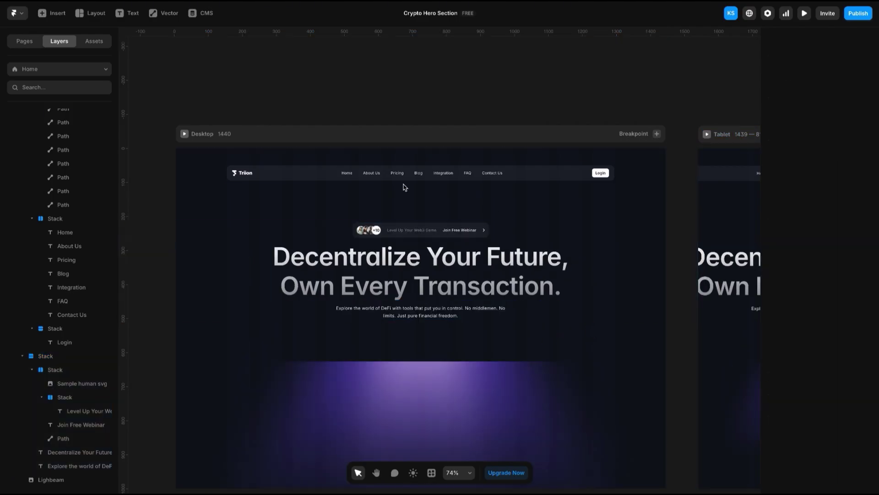
Try a horizontal stack direction on the Desktop breakpoint, then return it to vertical
left_click(302, 134)
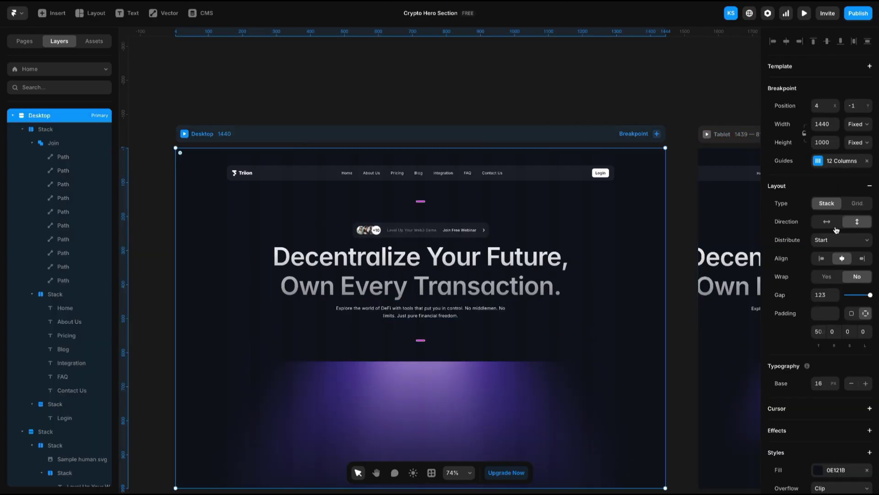
left_click(827, 222)
left_click(862, 221)
Set the Lighbeam image's position type to Absolute on the Desktop breakpoint
left_click(484, 386)
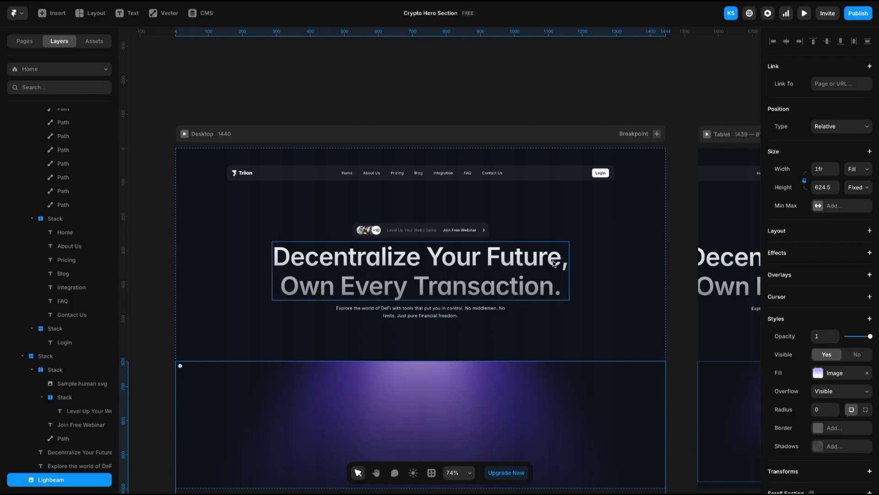
scroll(528, 350, "down", 1)
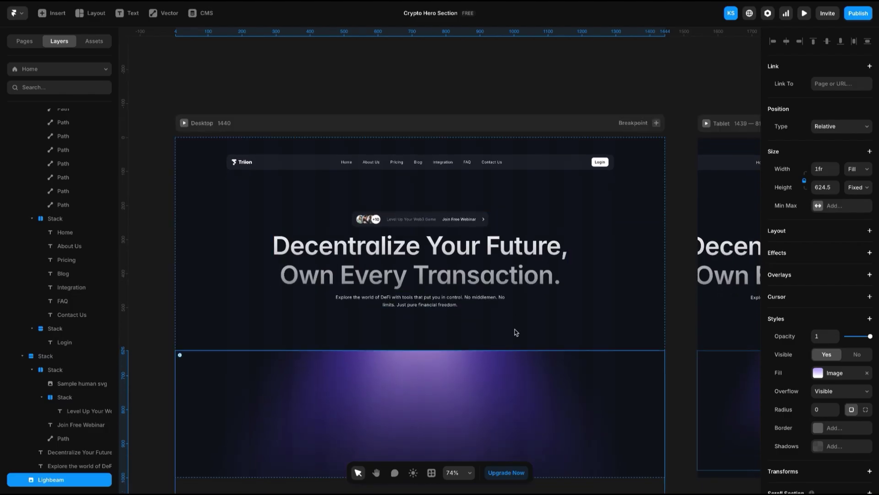
left_click(846, 129)
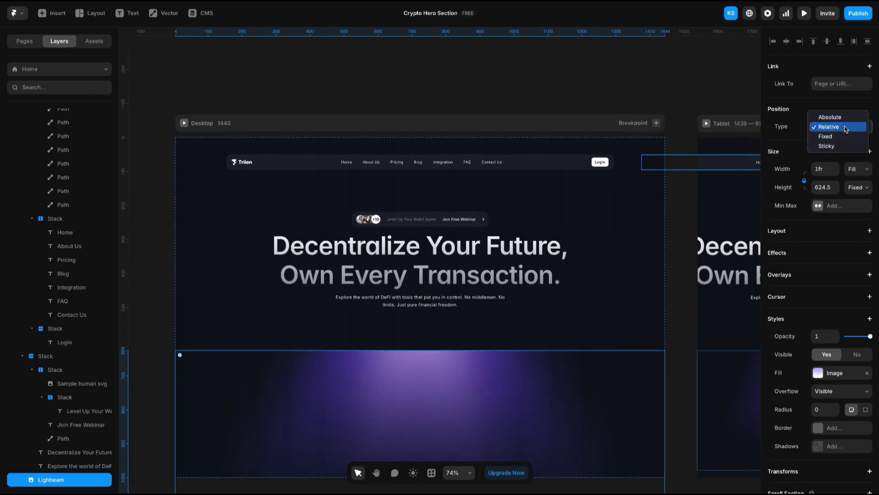
left_click(841, 121)
key("Down")
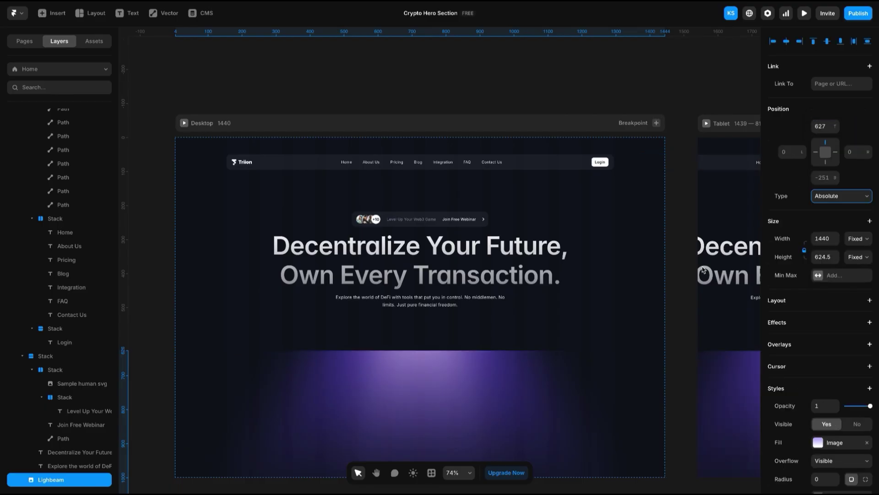
scroll(654, 243, "down", 5)
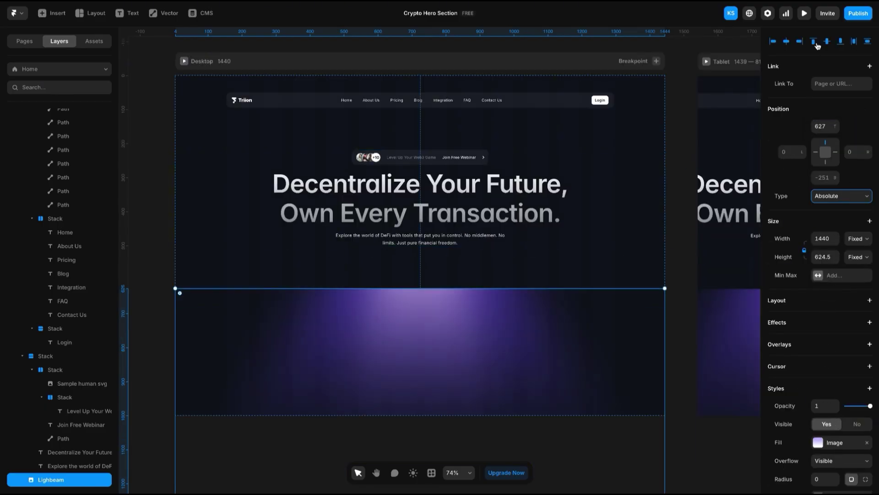
Align the Lighbeam image to the top edge of the Desktop breakpoint and move its layer above both stacks
left_click(815, 43)
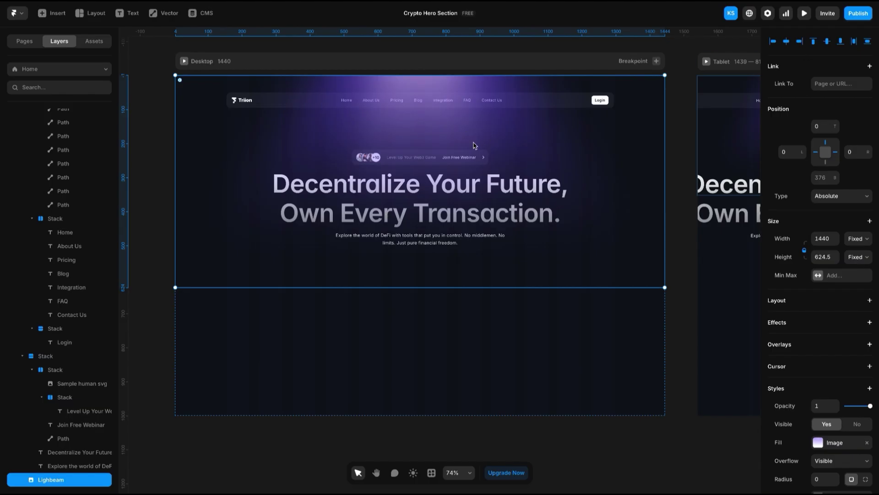
scroll(69, 386, "up", 3)
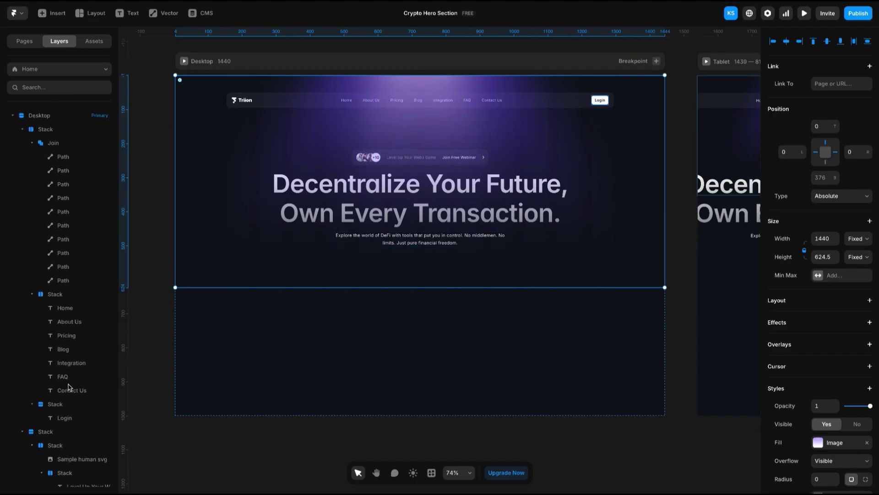
scroll(68, 386, "down", 3)
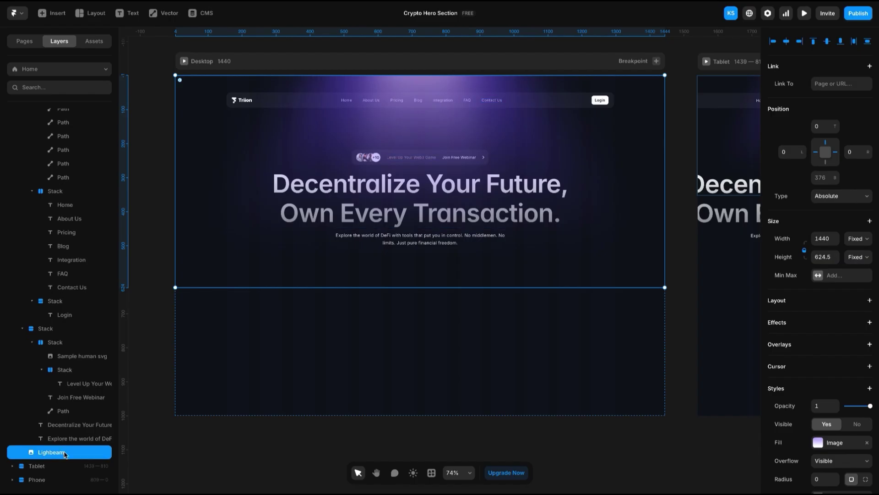
left_click_drag(62, 451, 78, 140)
left_click_drag(78, 145, 63, 450)
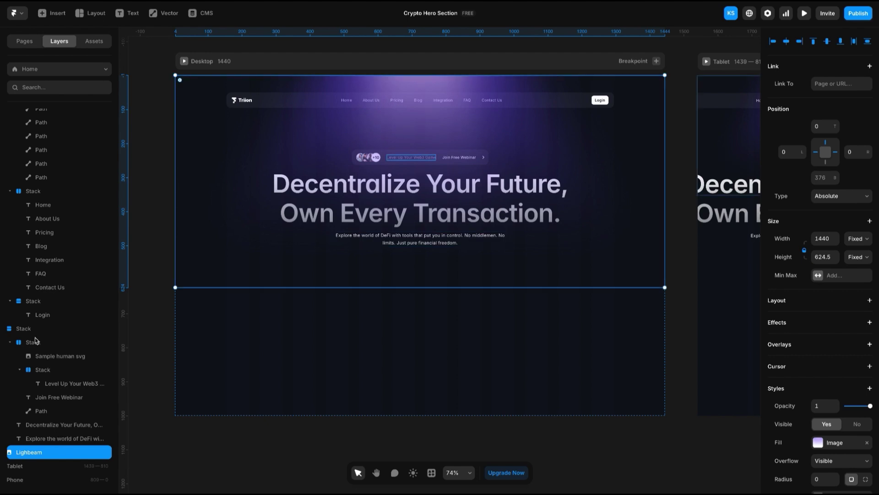
left_click(10, 343)
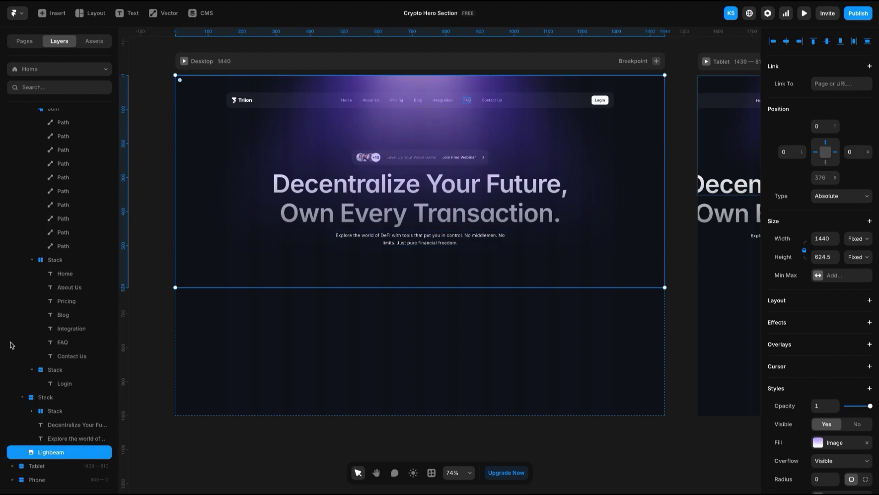
left_click(22, 396)
left_click(31, 402)
left_click_drag(51, 155, 49, 126)
left_click(55, 143)
left_click(62, 156)
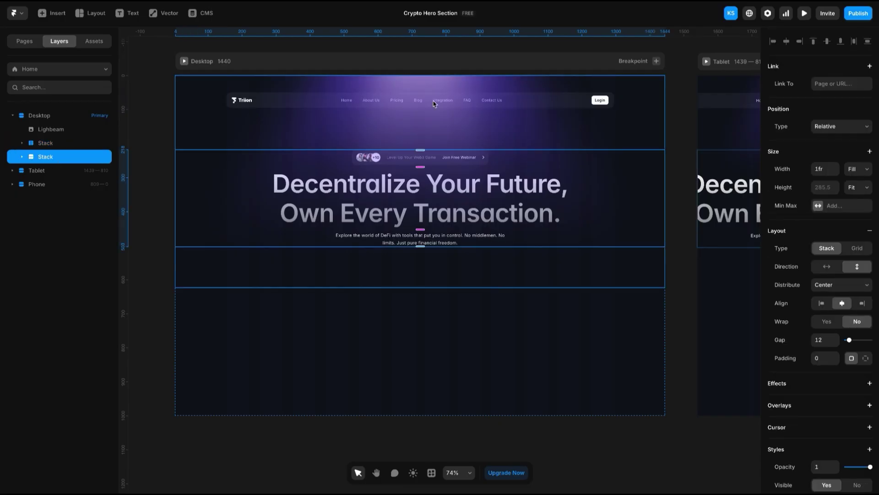
Try resizing the Lighbeam image from its lower corner, then undo the resize
left_click(58, 129)
left_click_drag(176, 287, 192, 268)
key("ctrl+z")
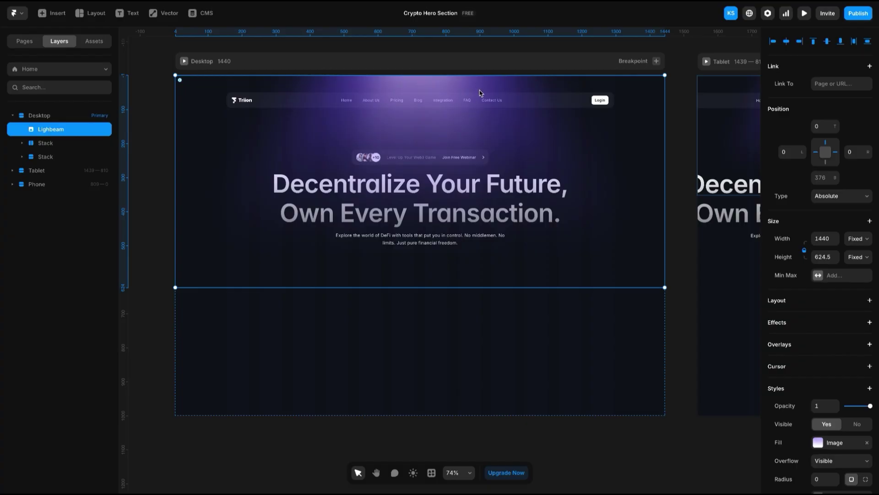
Examine whether the navbar's logo and links can be selected beneath the Lighbeam image on the canvas
scroll(480, 93, "up", 5)
scroll(477, 142, "down", 5)
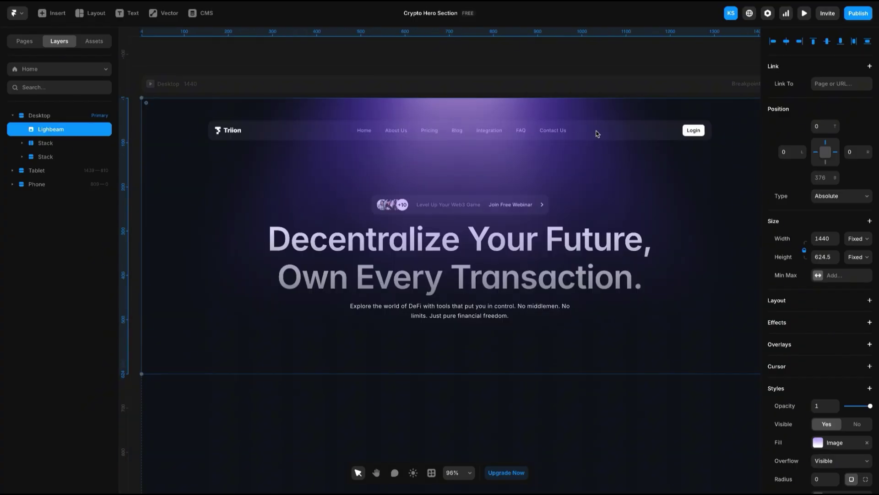
double_click(610, 133)
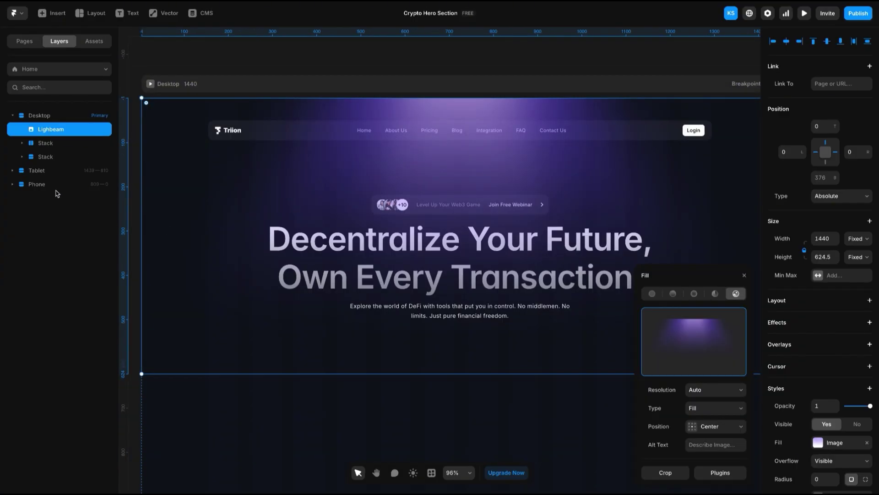
left_click(46, 143)
left_click(22, 143)
left_click(53, 157)
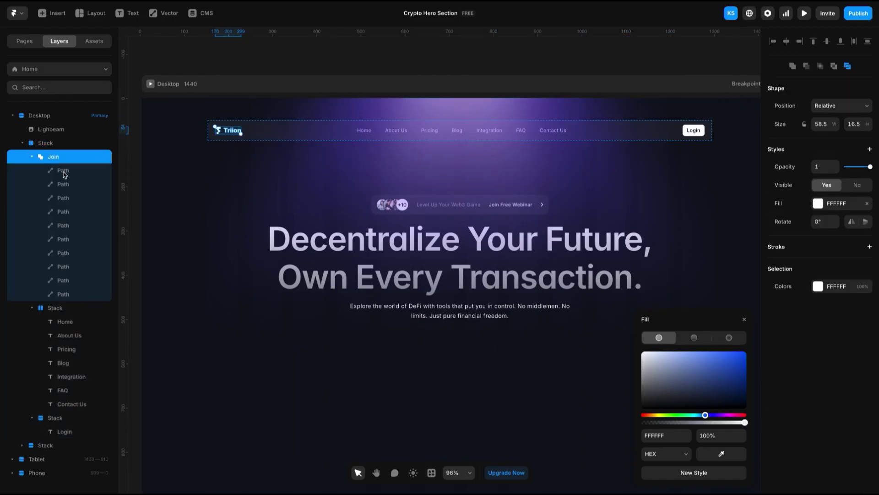
left_click(63, 170)
left_click(67, 324)
left_click(389, 133)
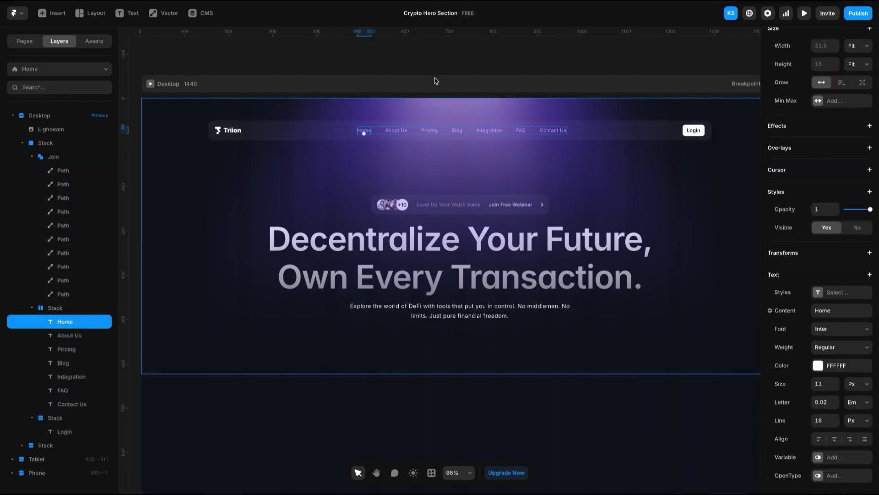
double_click(389, 133)
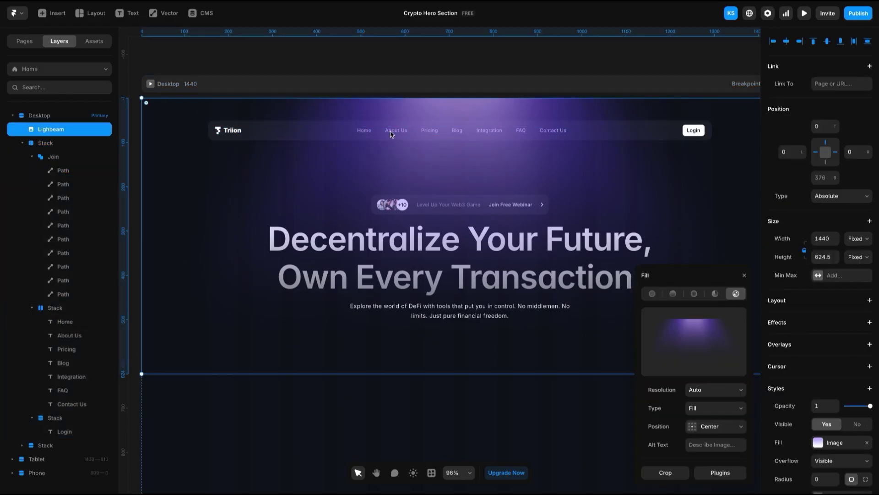
left_click(744, 277)
Try moving the Lighbeam layer out of Desktop below its stacks, then return it above both stacks
right_click(50, 133)
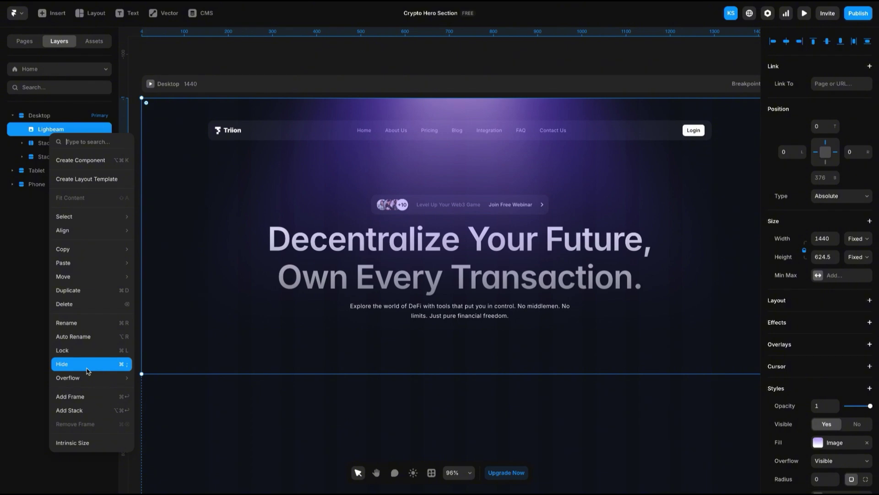
key("Escape")
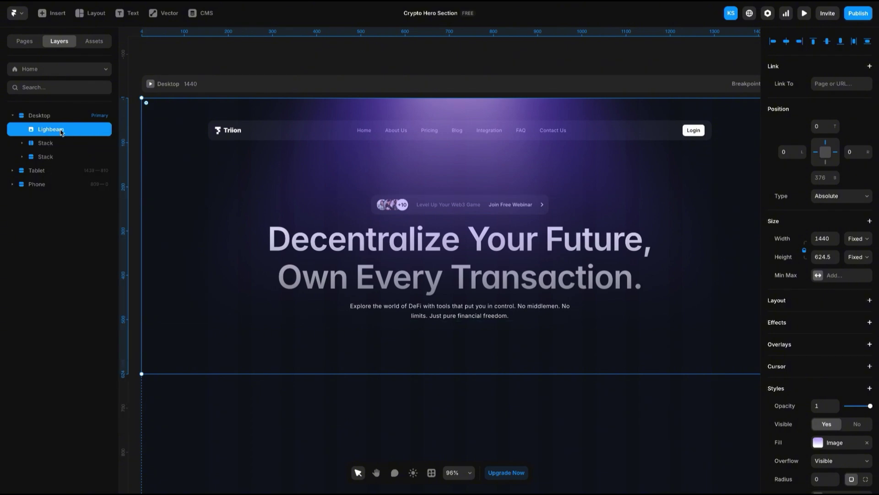
left_click(46, 143)
left_click(43, 156)
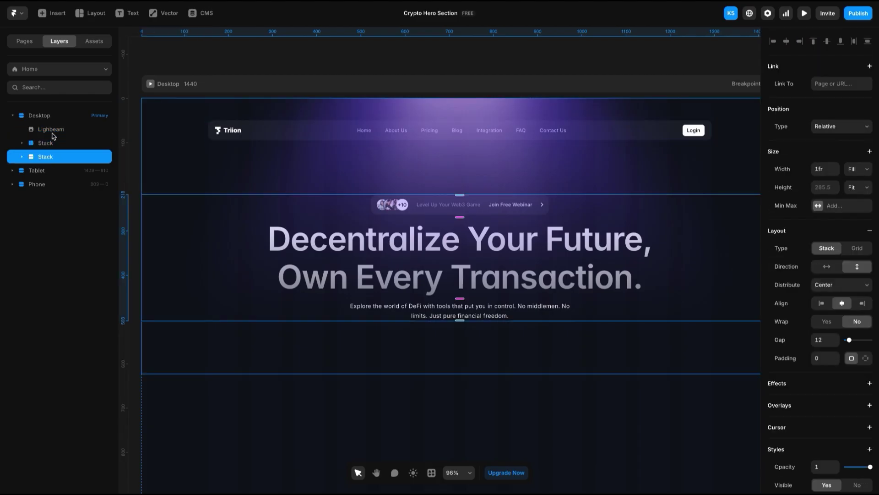
left_click_drag(53, 134, 55, 158)
left_click(825, 349)
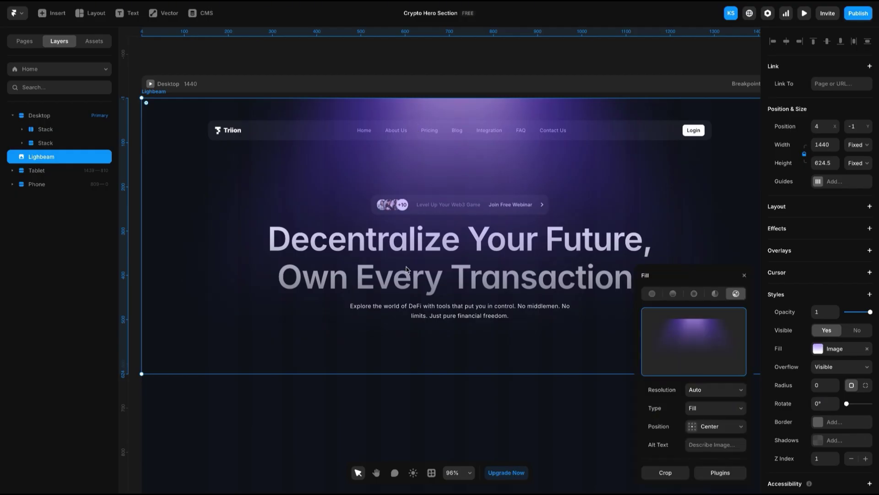
left_click(745, 277)
double_click(445, 247)
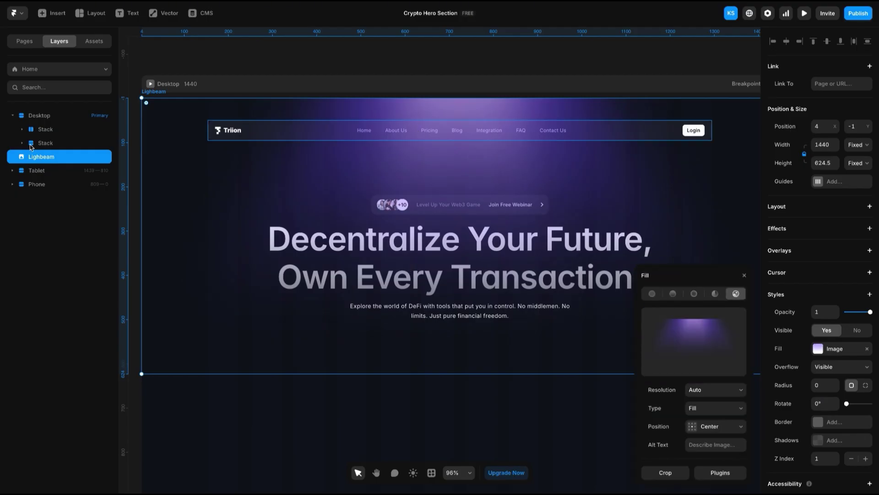
left_click_drag(48, 160, 50, 129)
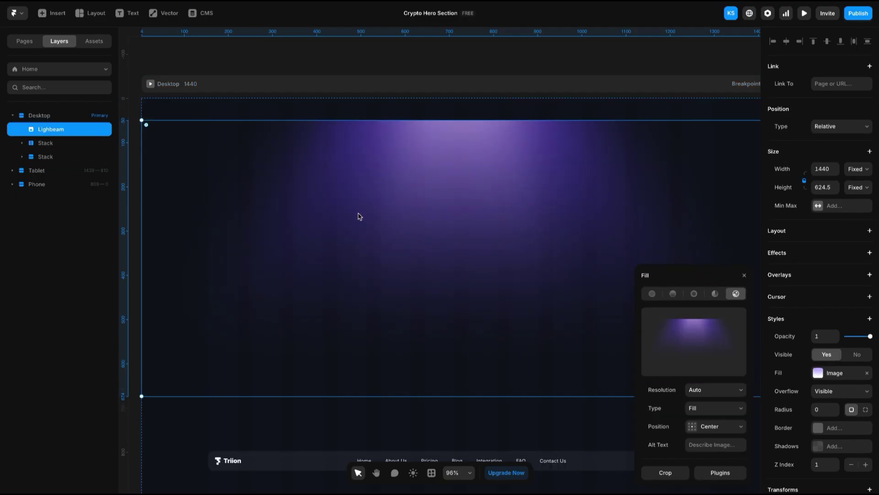
Set the Lighbeam image's position type to Absolute and align it to the top edge of the Desktop breakpoint
left_click(45, 142)
left_click(355, 251)
scroll(366, 248, "down", 3)
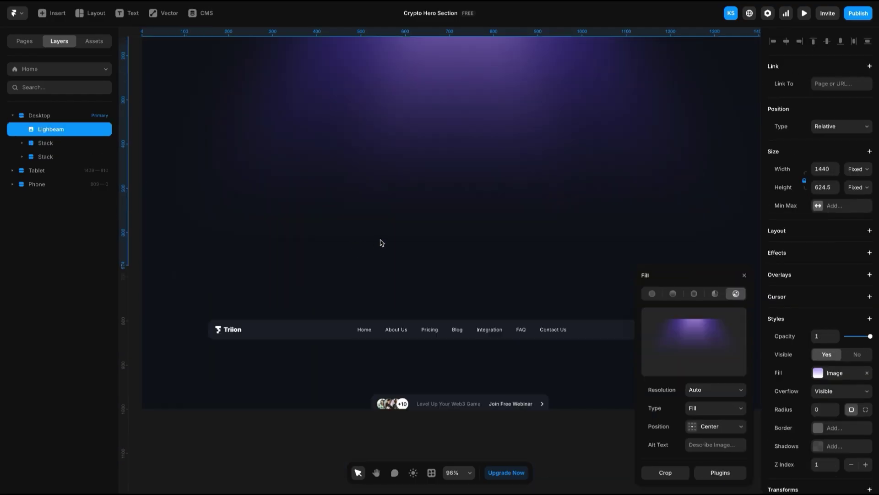
left_click(833, 126)
left_click(825, 123)
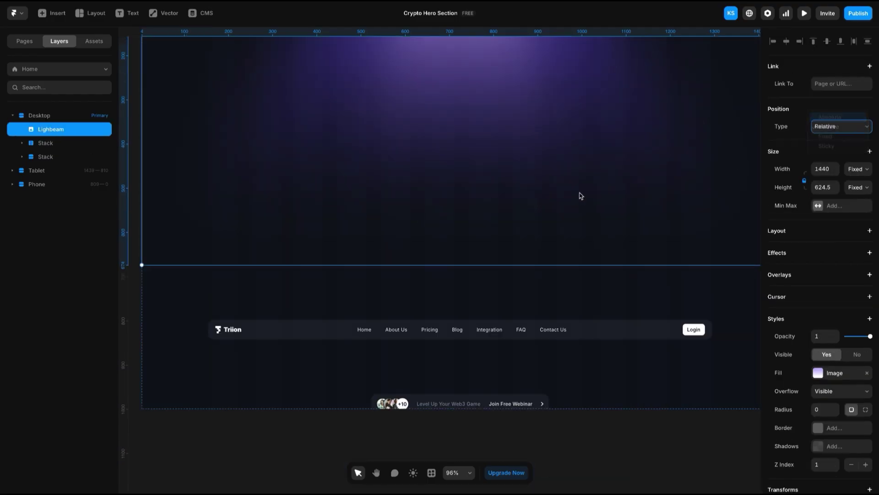
scroll(517, 228, "up", 3)
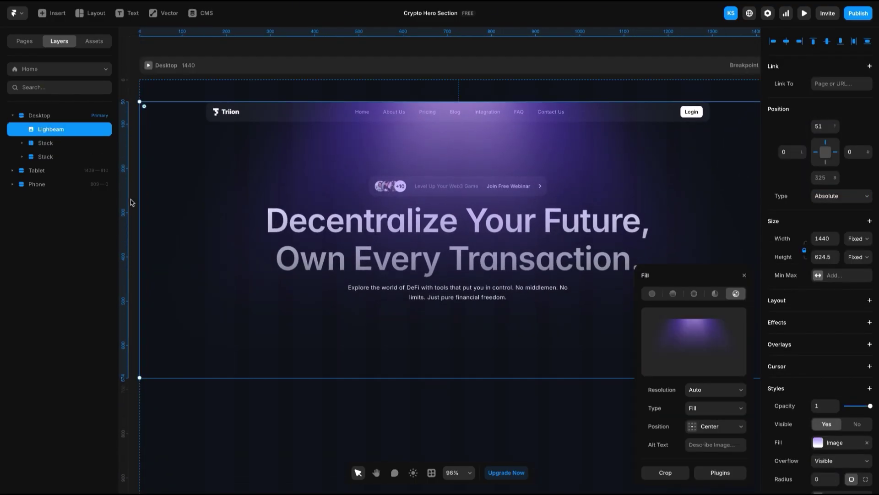
left_click(812, 42)
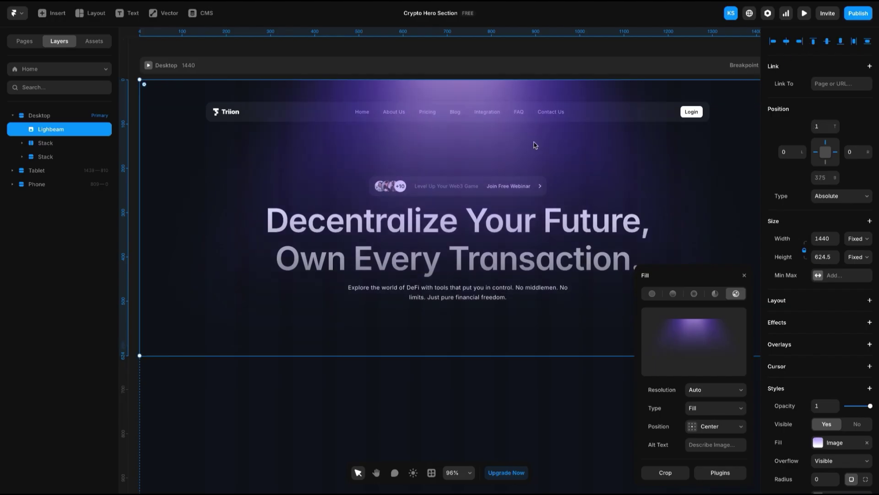
left_click(316, 316)
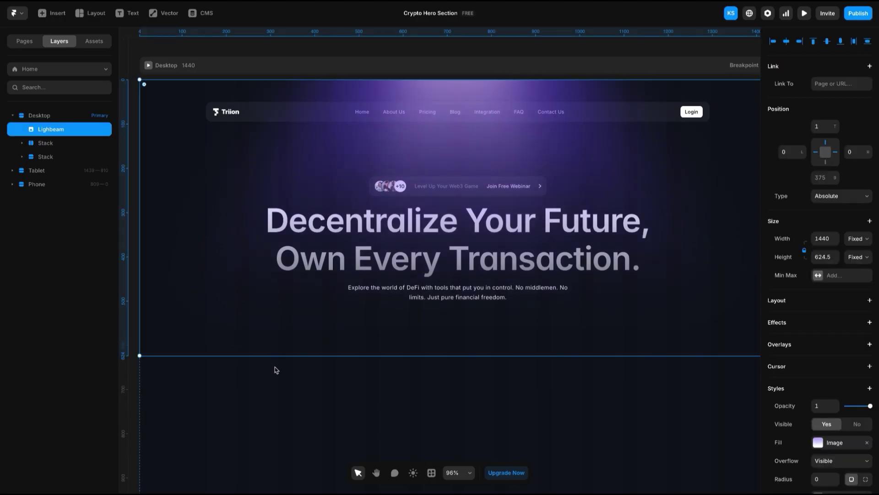
Lock the Lighbeam layer and test selecting the Pricing link in the navbar
right_click(67, 132)
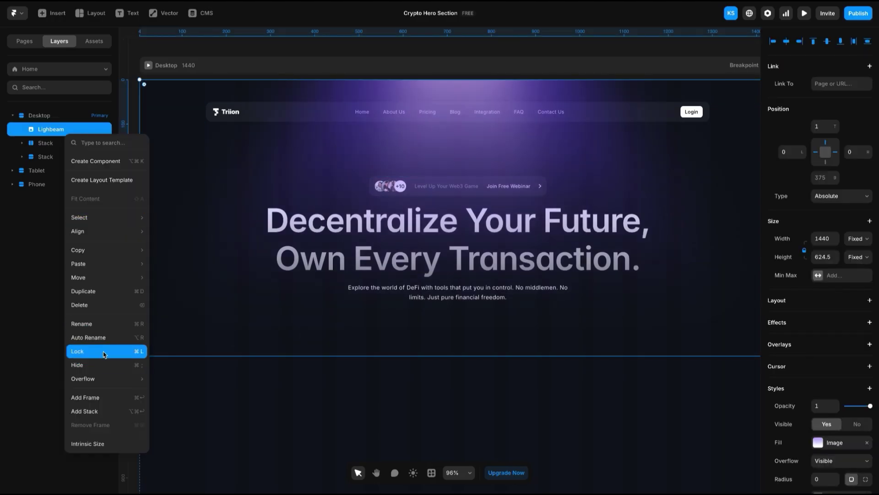
left_click(104, 355)
left_click(427, 116)
left_click(427, 115)
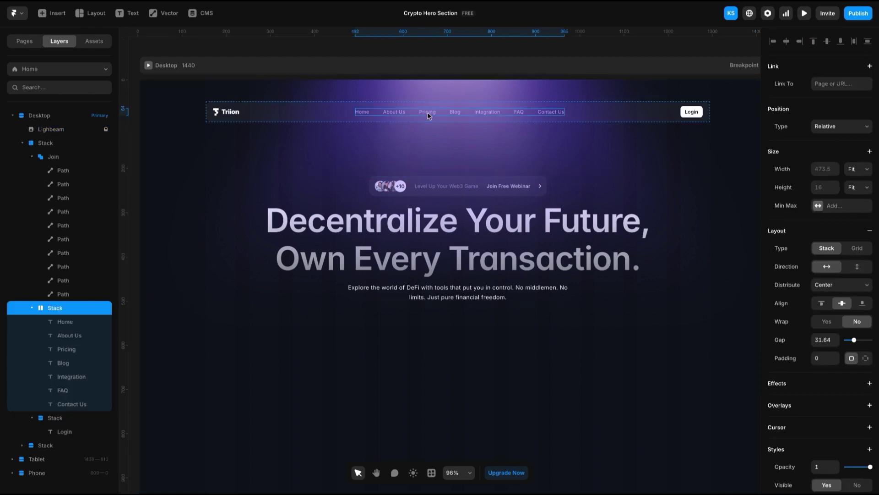
left_click(427, 116)
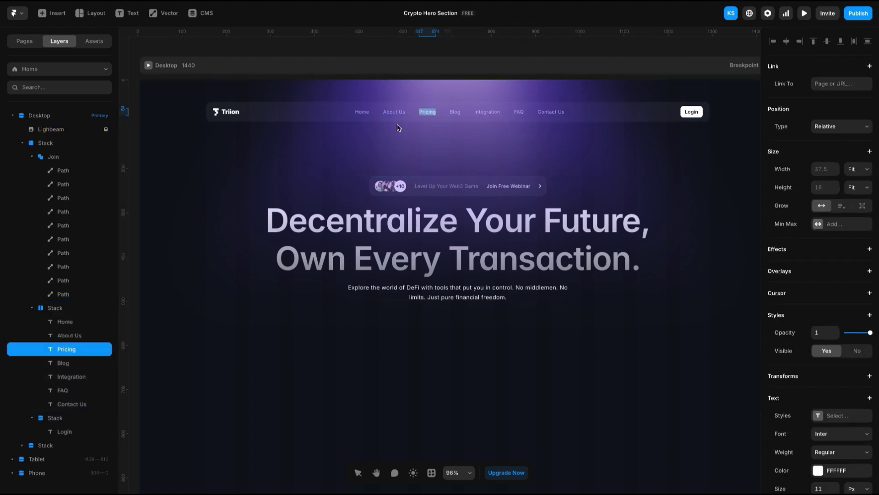
Test selecting the badge, headline, supporting text and Home link on the canvas over the locked light beam
left_click(64, 129)
left_click(530, 243)
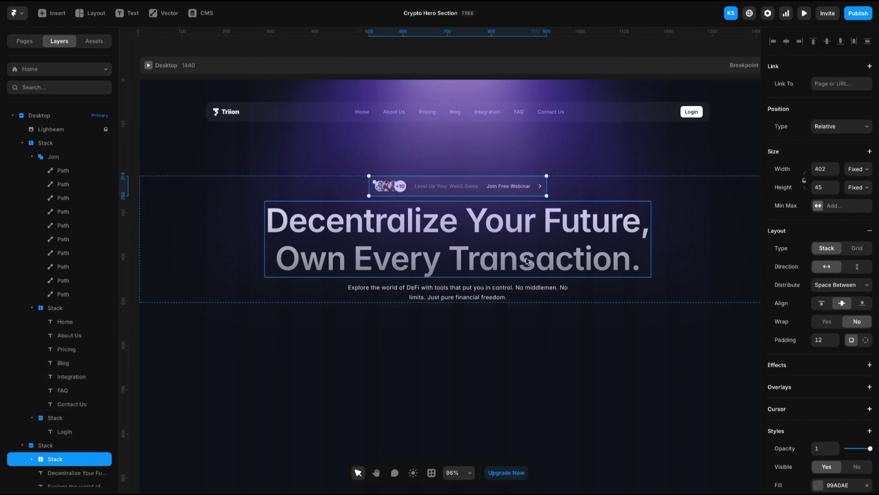
left_click(529, 260)
left_click(534, 375)
right_click(554, 303)
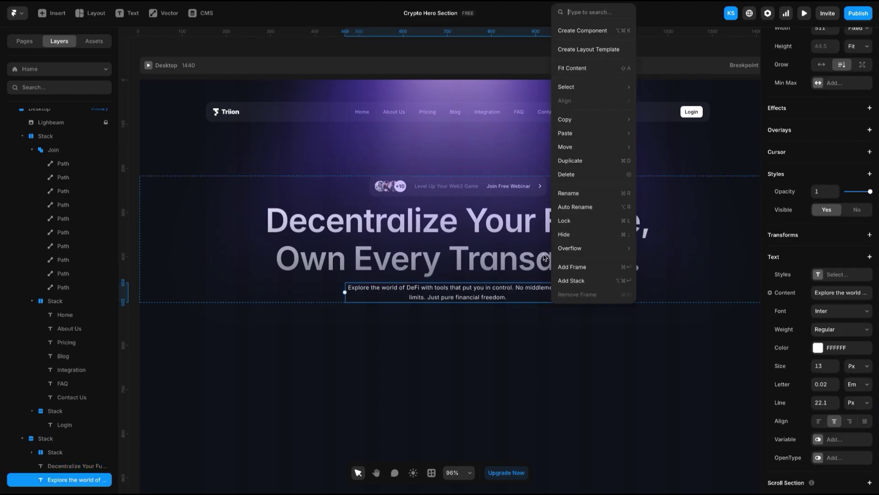
left_click(361, 112)
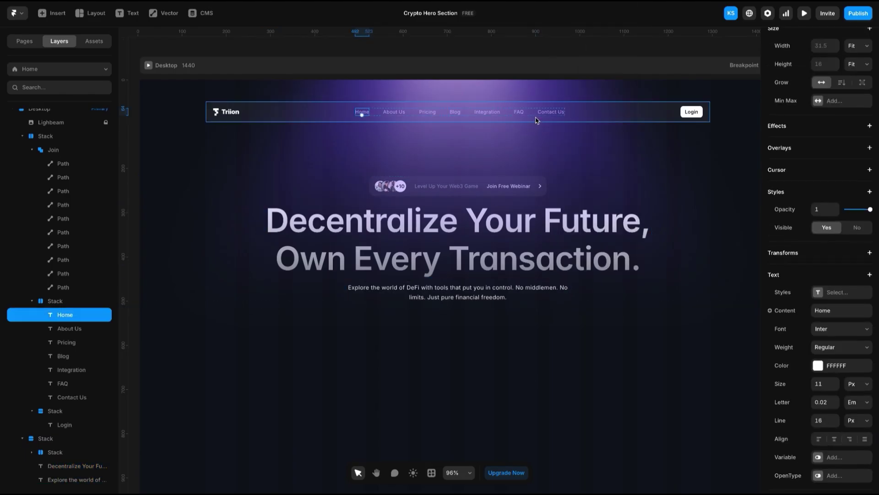
scroll(535, 116, "up", 5)
scroll(537, 120, "down", 8)
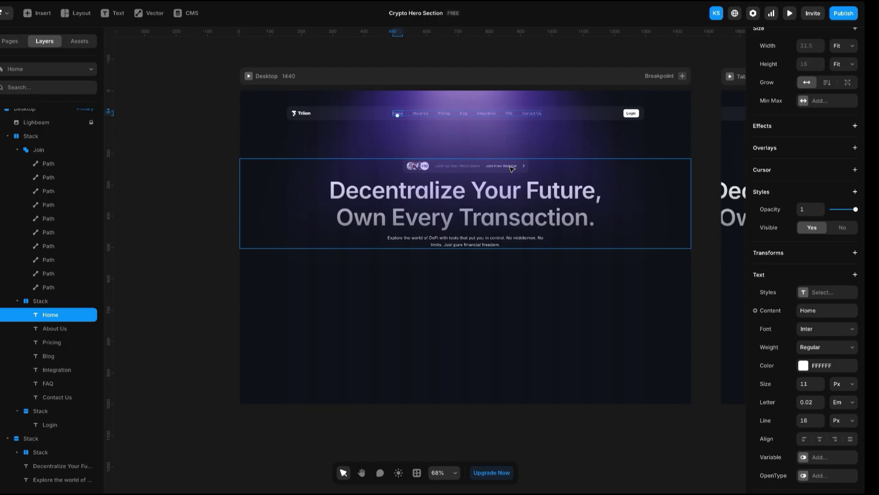
key("Escape")
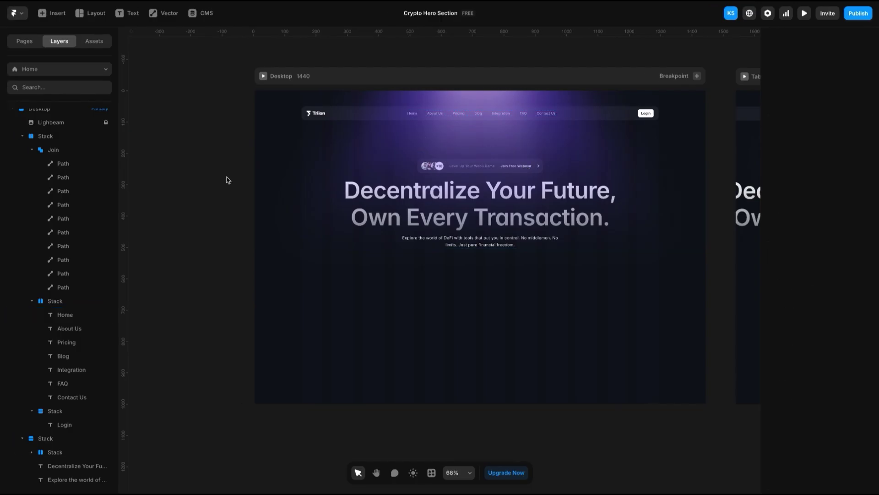
Unlock the Lighbeam layer and move the image up to a top position of -79
left_click(70, 123)
right_click(105, 126)
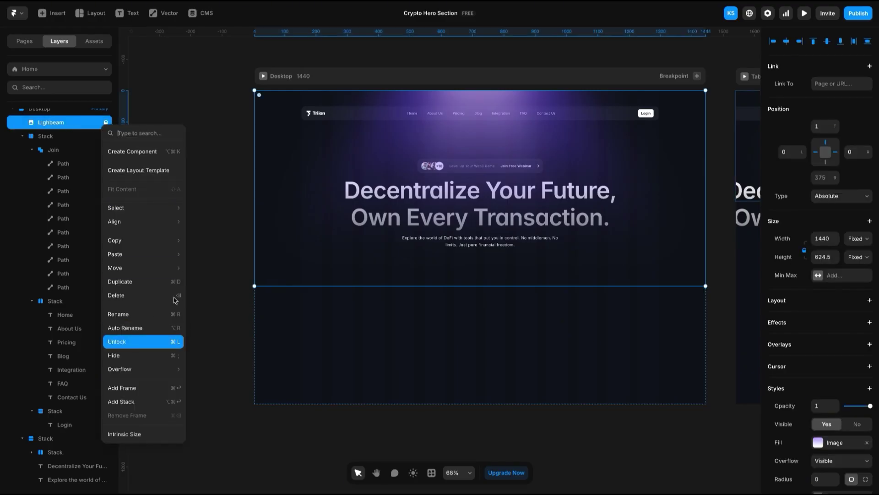
left_click(117, 341)
scroll(364, 189, "up", 5)
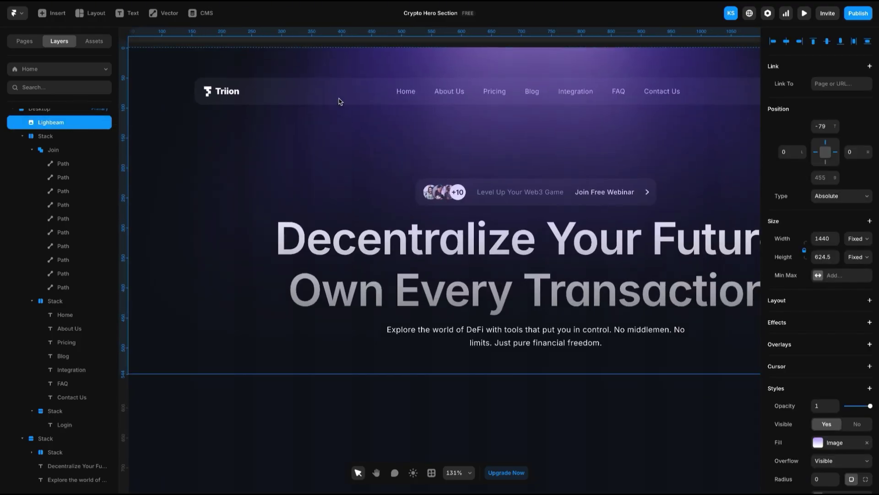
Lock the Lighbeam layer again
right_click(87, 123)
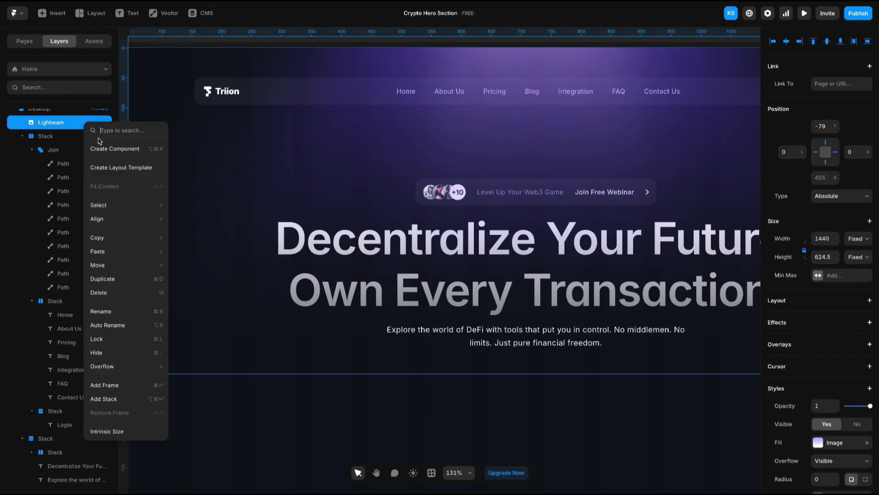
left_click(108, 340)
left_click(426, 91)
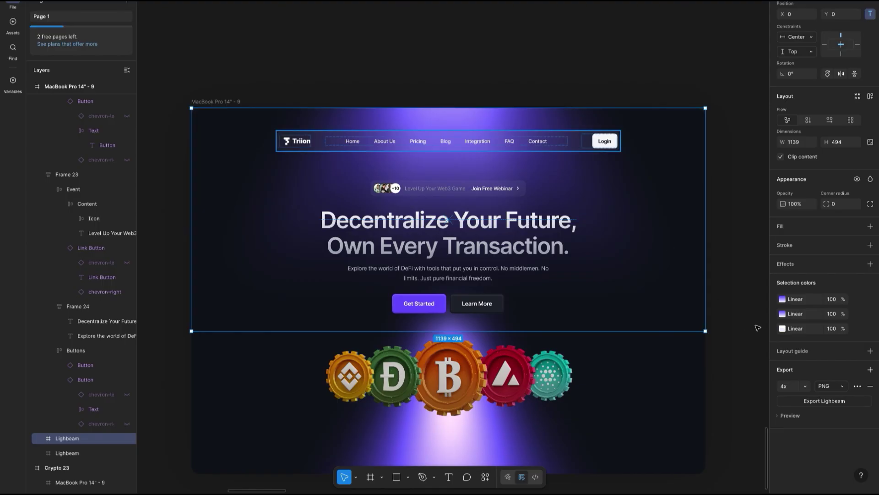
Select the navigation bar in the Figma design and copy its stroke colour 99A0AE
left_click(609, 145)
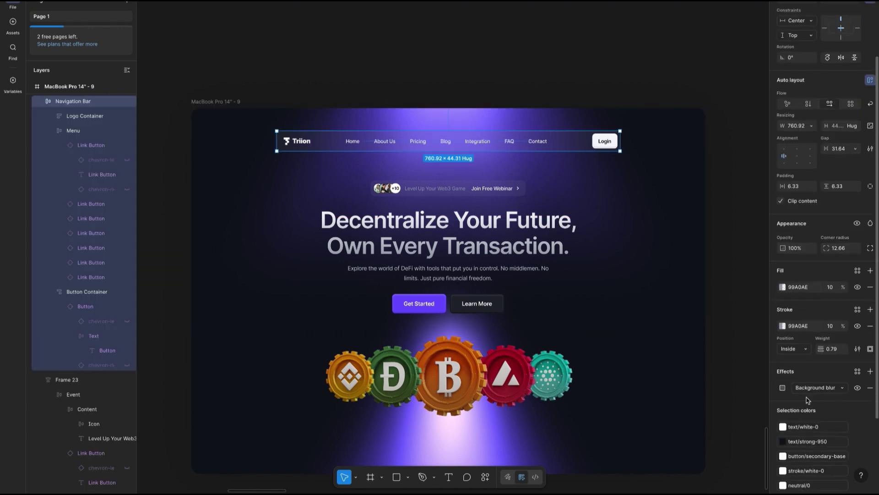
scroll(797, 405, "down", 2)
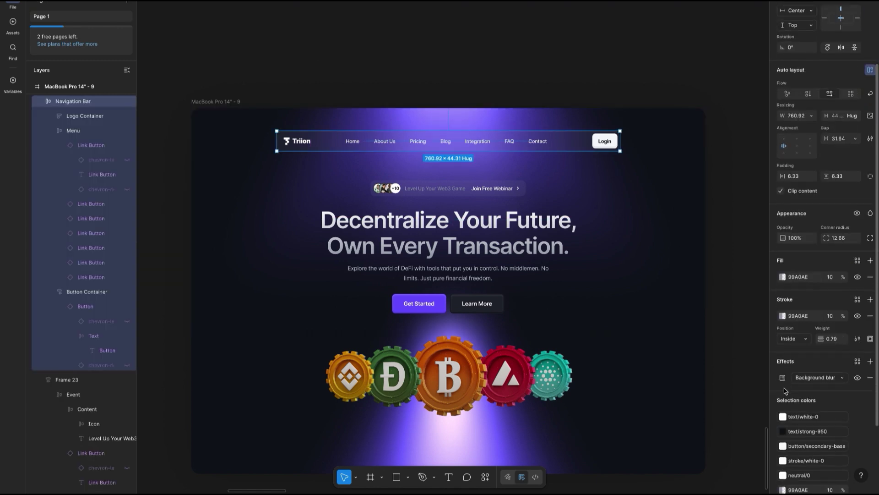
left_click(801, 317)
key("ctrl+c")
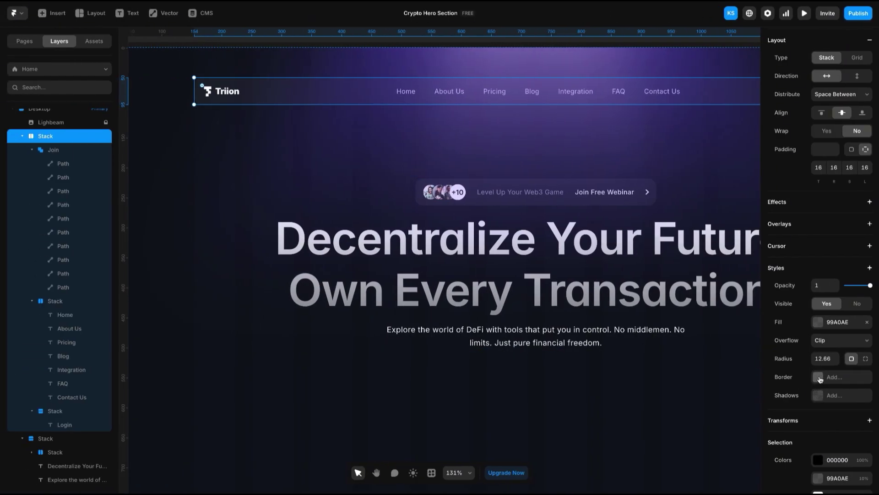
In Framer, give the navbar stack a solid border in colour 99A0AE at 10% opacity
left_click(820, 377)
left_click(723, 403)
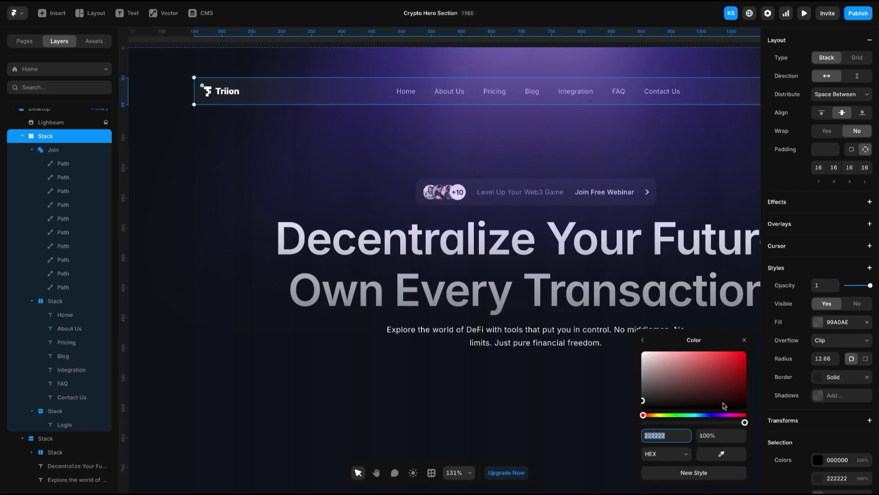
key("ctrl+v")
left_click(723, 435)
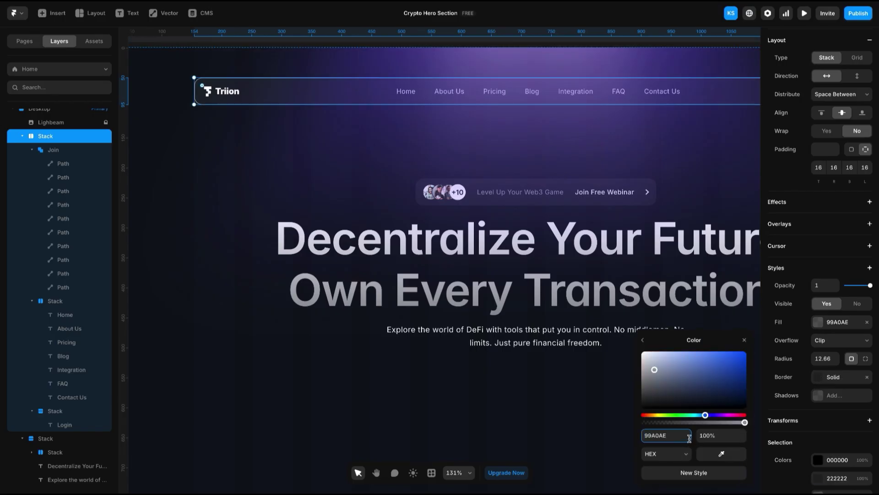
type("10%")
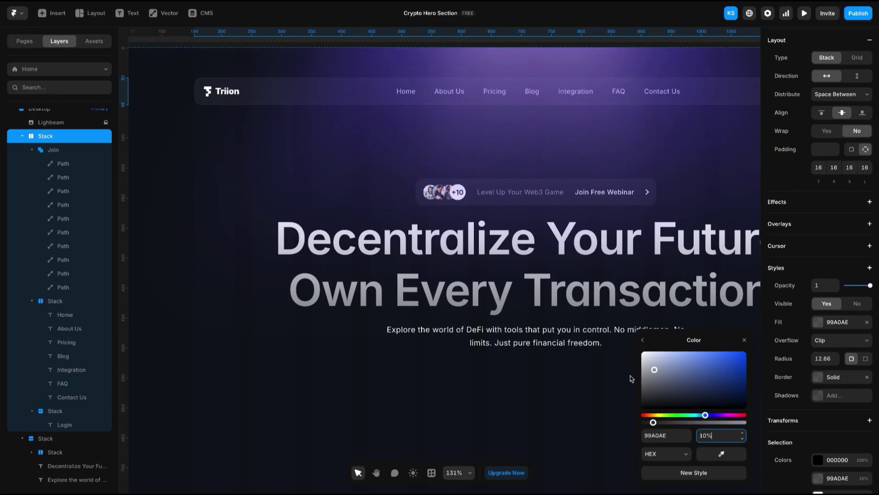
scroll(413, 180, "up", 3)
scroll(587, 144, "down", 3)
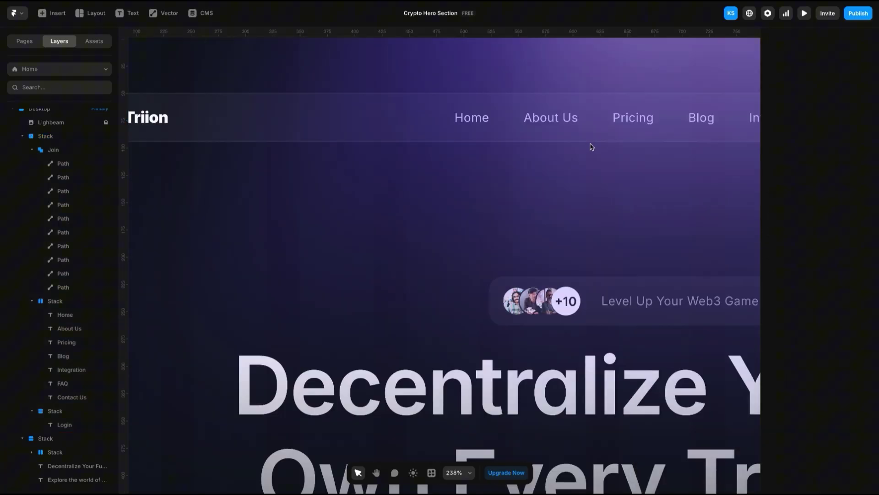
Reselect the navbar stack in Framer, then examine the navigation bar's background blur settings in Figma
left_click(451, 142)
scroll(598, 163, "right", 3)
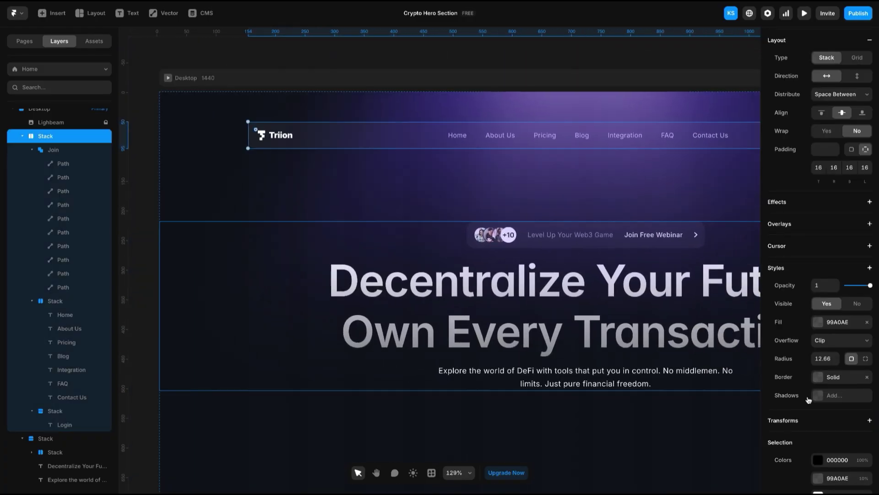
scroll(818, 410, "down", 3)
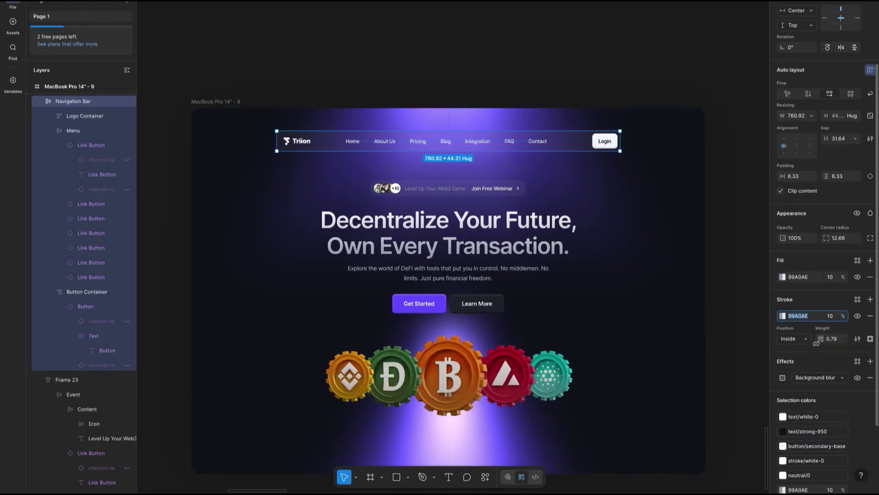
left_click(783, 377)
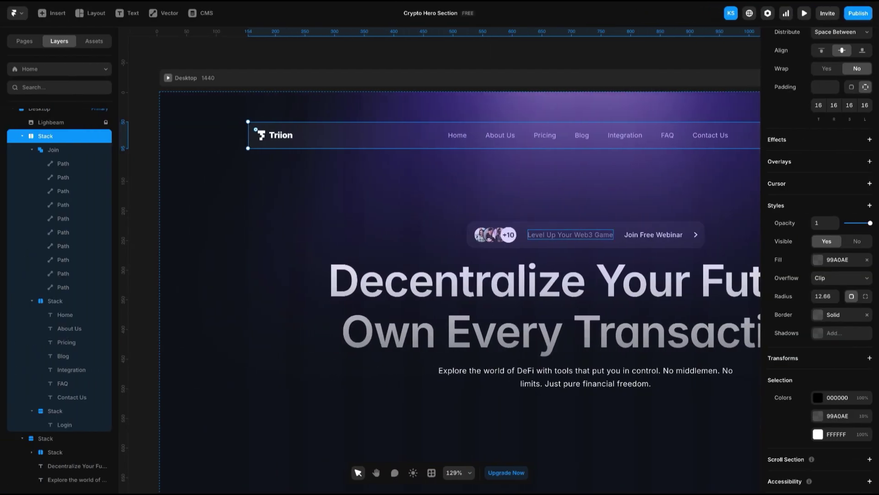
Add an inside box shadow with a blur of 33 to the navbar stack in Framer
scroll(813, 367, "down", 1)
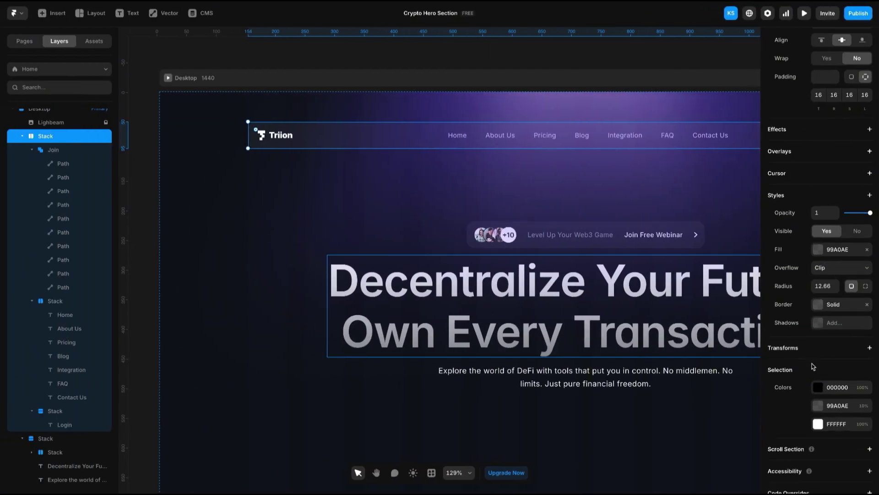
left_click(820, 320)
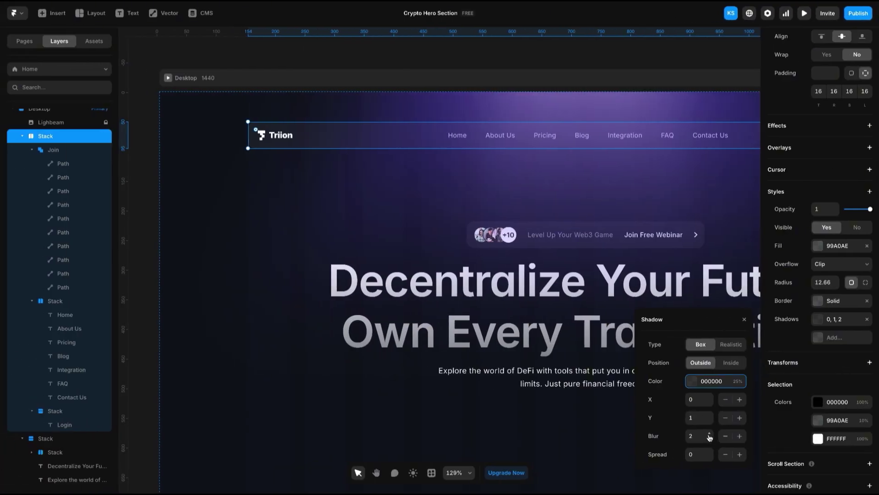
left_click_drag(709, 437, 709, 434)
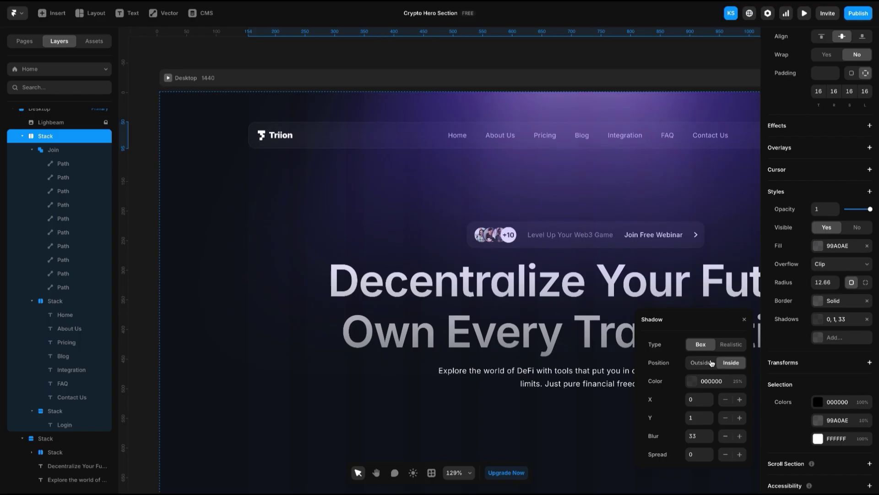
left_click(730, 352)
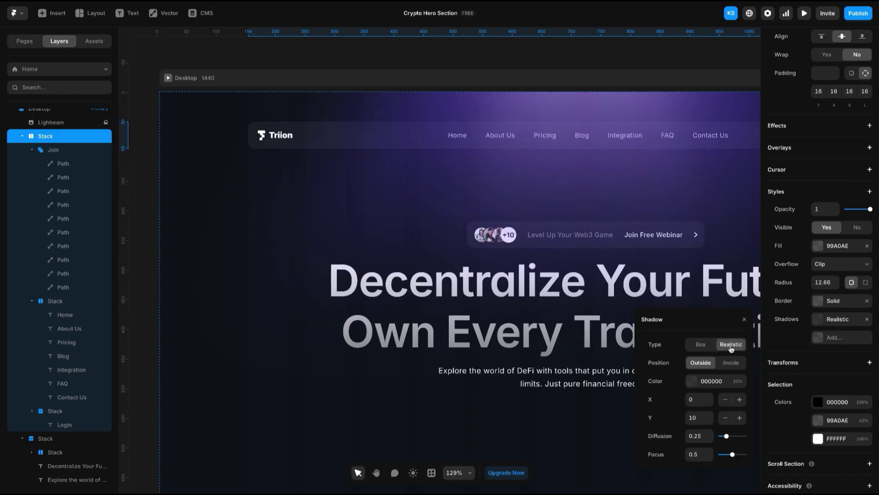
left_click(710, 350)
Set the navbar shadow's colour to grey 969696 at 25% opacity and deselect the stack
left_click(692, 381)
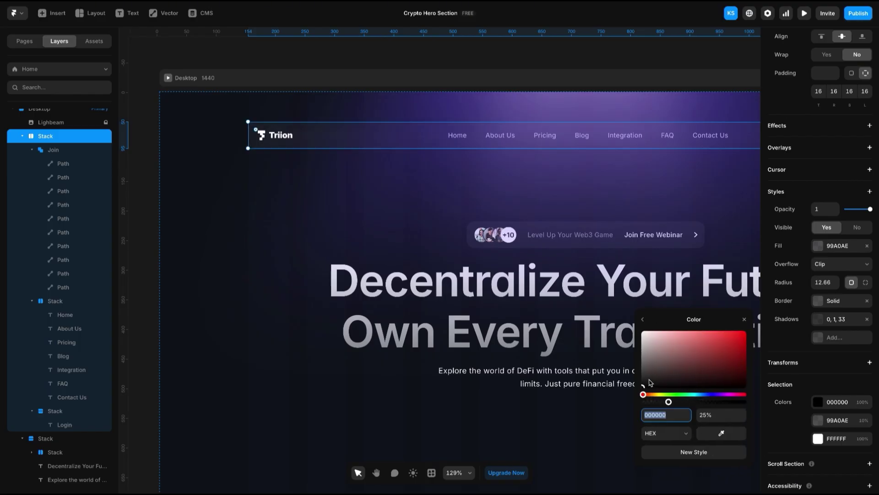
left_click_drag(643, 389, 642, 344)
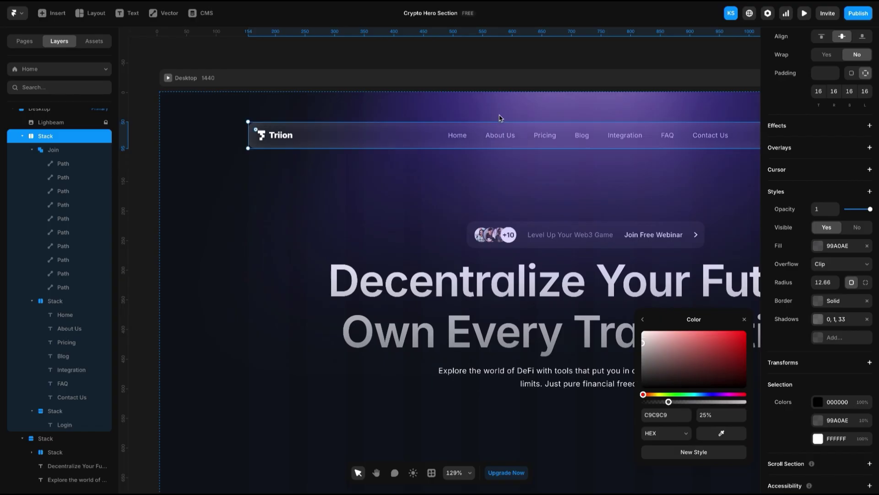
scroll(587, 157, "down", 5)
left_click(658, 374)
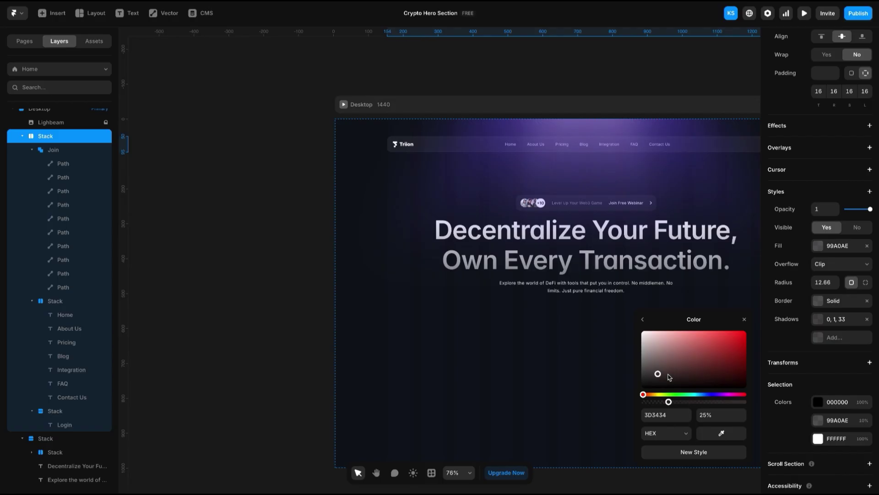
left_click_drag(669, 377, 637, 357)
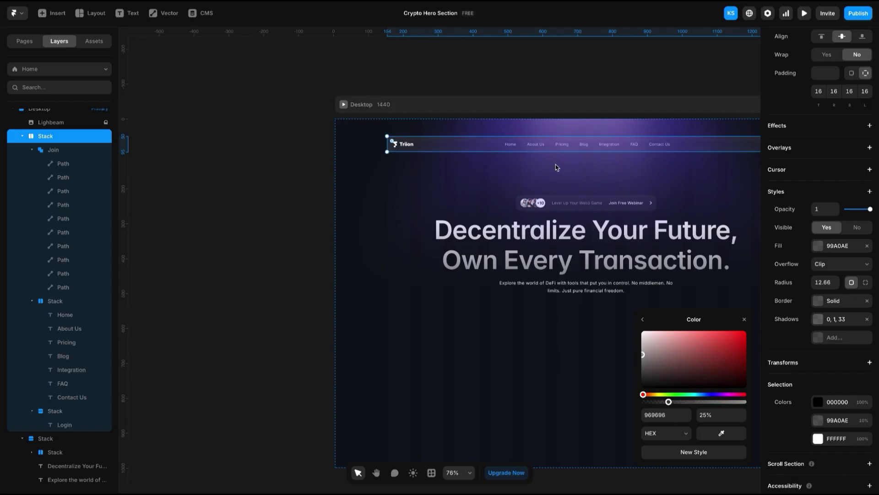
scroll(562, 94, "up", 4)
left_click(578, 92)
scroll(594, 120, "down", 3)
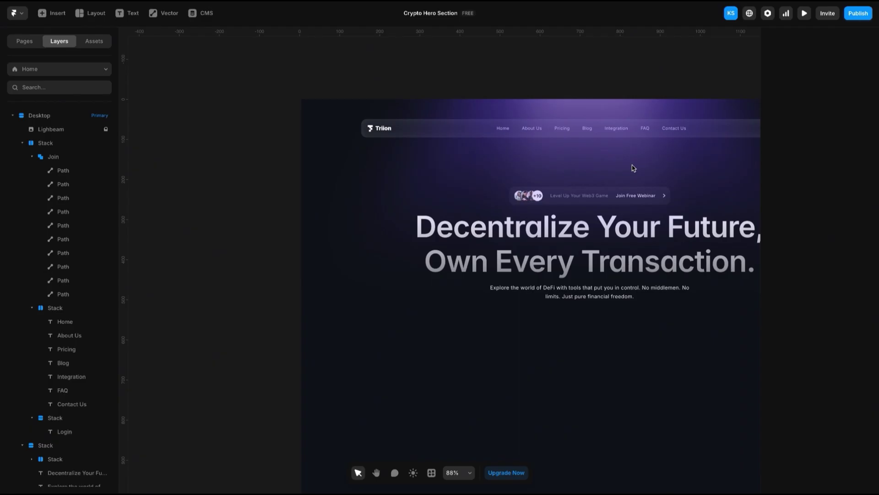
left_click(535, 199)
double_click(535, 199)
key("Escape")
key("Escape")
scroll(464, 272, "down", 3)
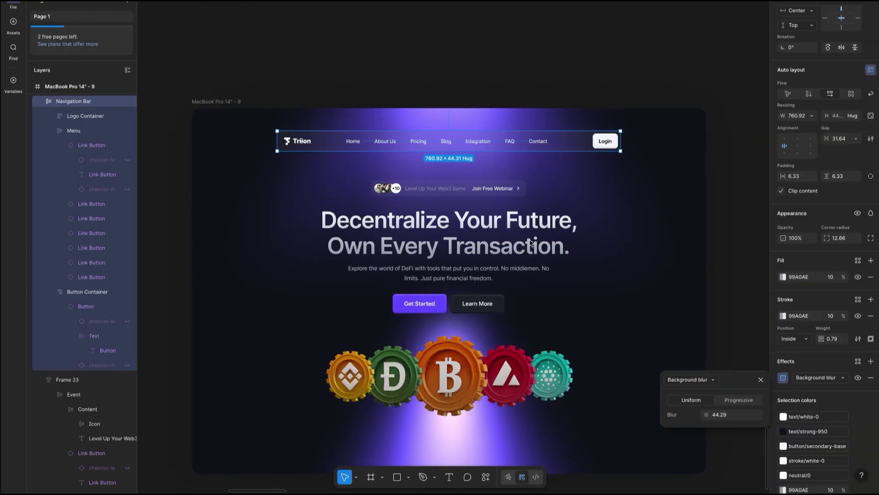
Examine the coin row and the Get Started and Learn More buttons up close in the Figma design
left_click(554, 330)
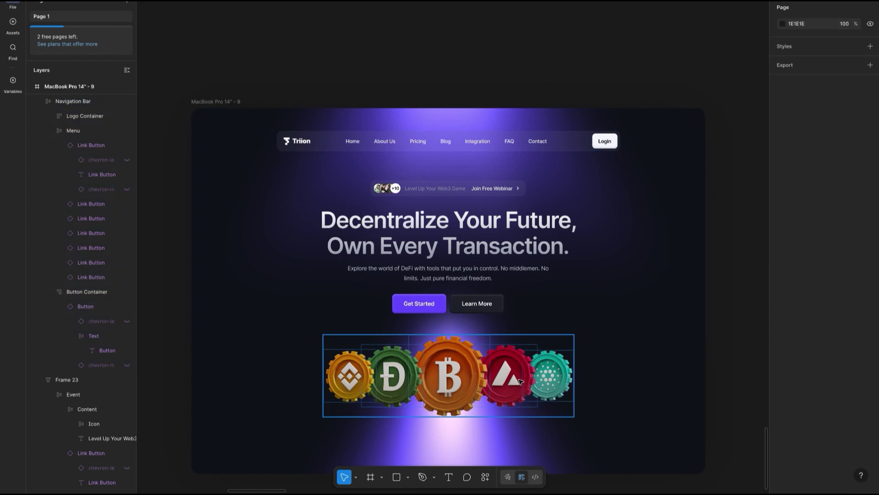
left_click(540, 346)
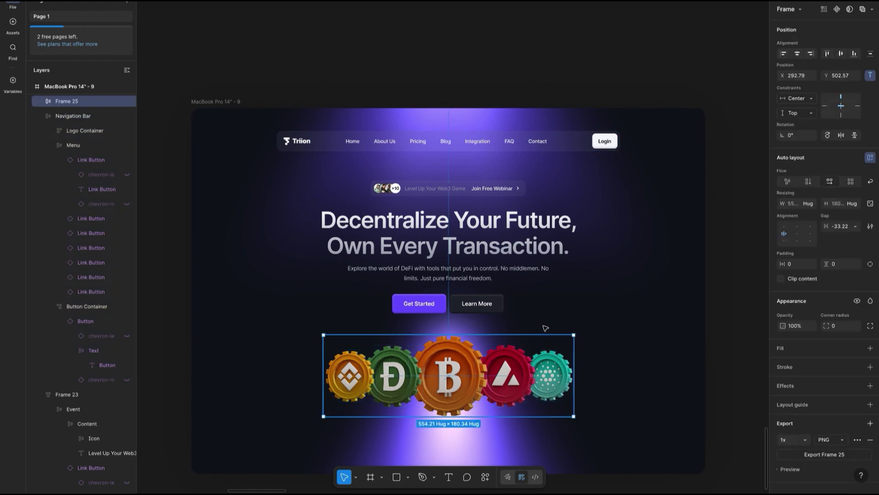
left_click(498, 303)
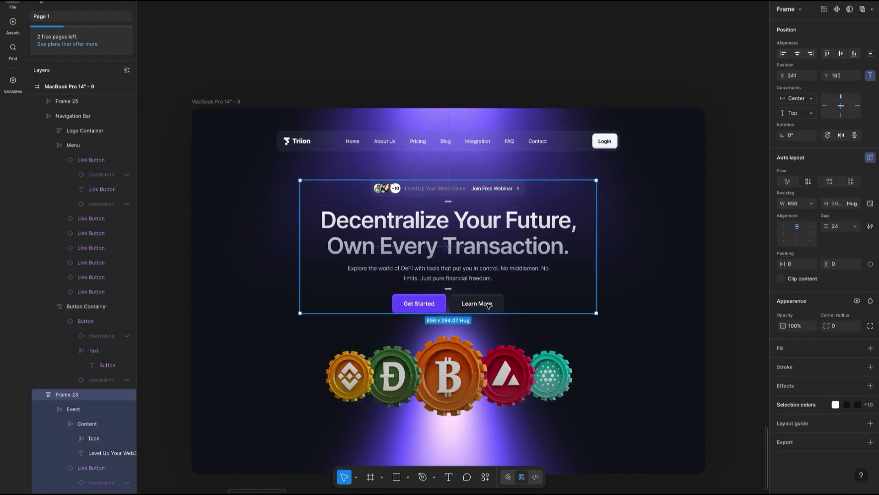
left_click(489, 305)
scroll(488, 305, "up", 2)
scroll(480, 311, "up", 5)
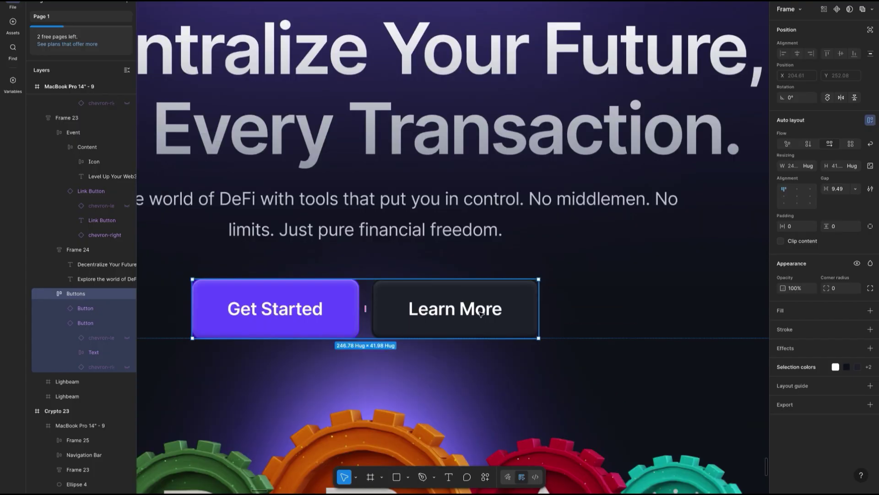
scroll(481, 313, "up", 3)
scroll(494, 298, "left", 5)
scroll(506, 280, "up", 3)
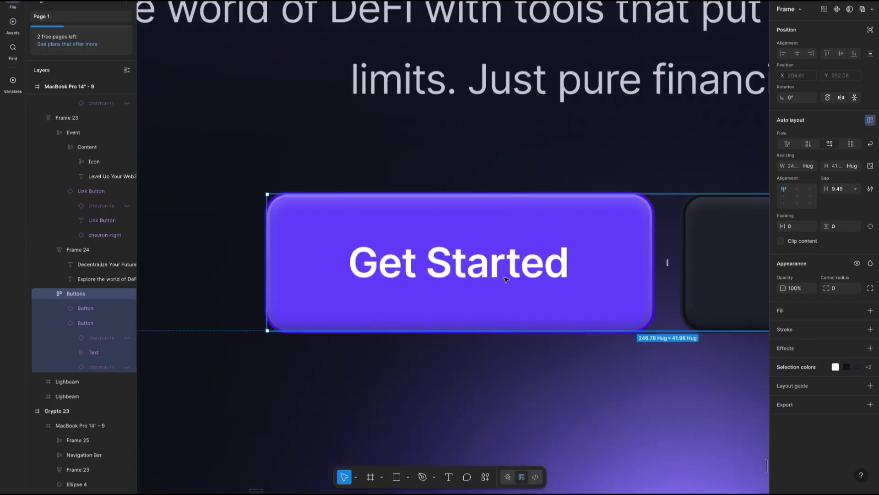
scroll(492, 293, "left", 2)
scroll(465, 285, "down", 6)
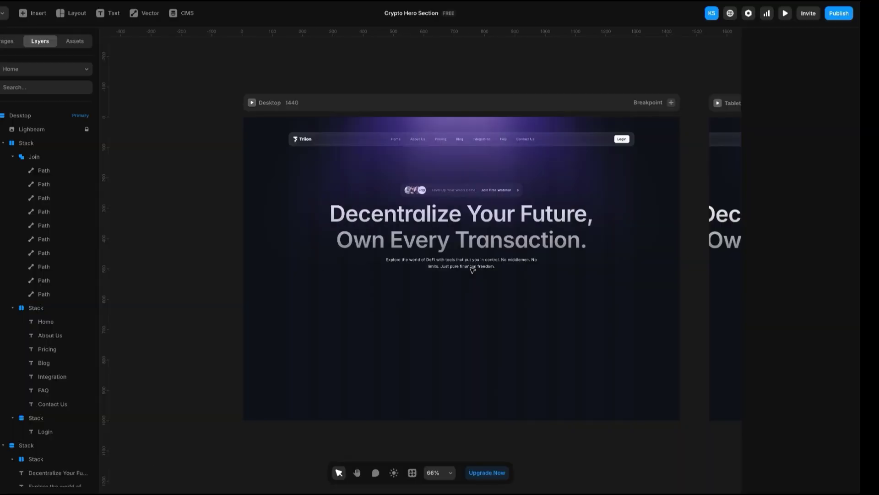
In Framer, add a text layer reading "Get Started" below the hero's supporting text
left_click(517, 236)
left_click(575, 261)
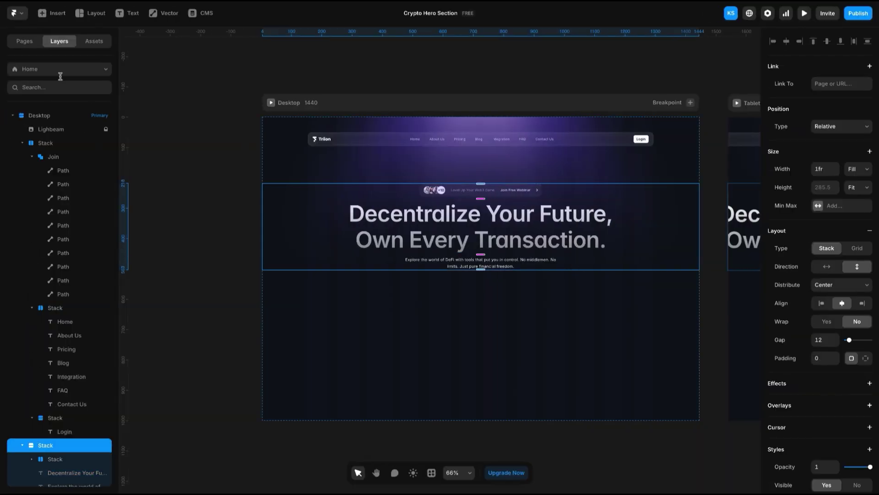
left_click(120, 13)
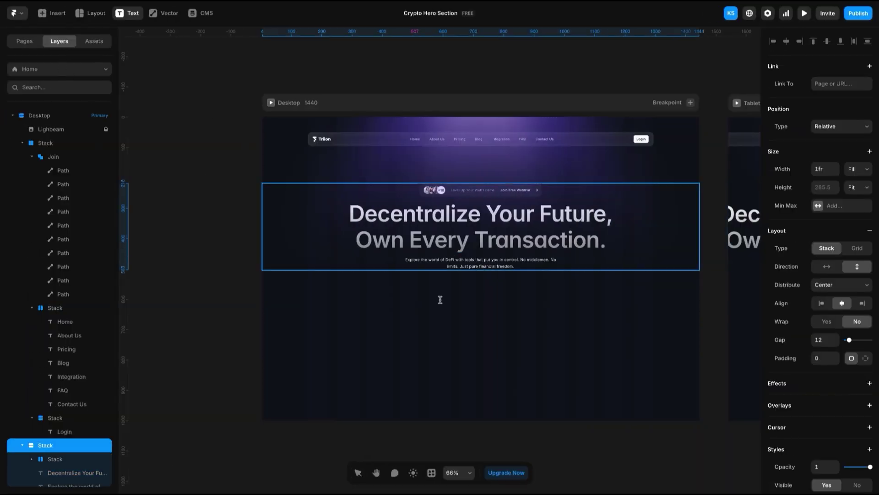
left_click(460, 319)
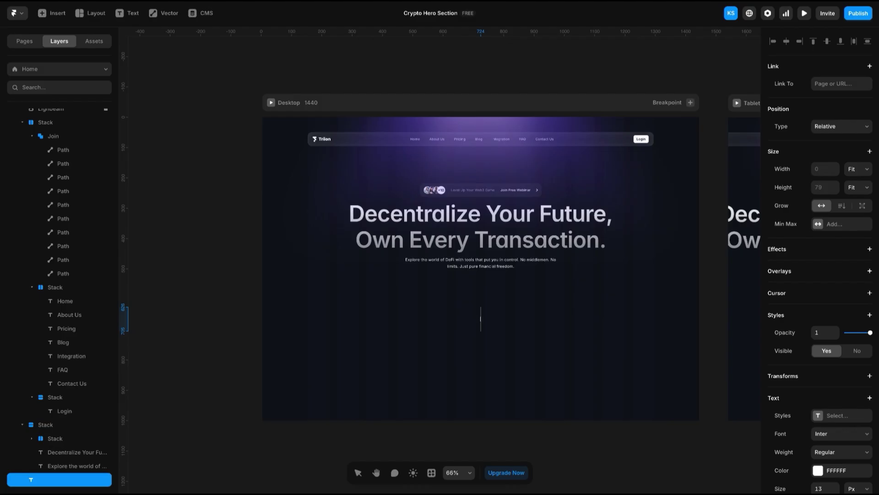
type("Getstarted")
key("ctrl+a")
type("Get Started")
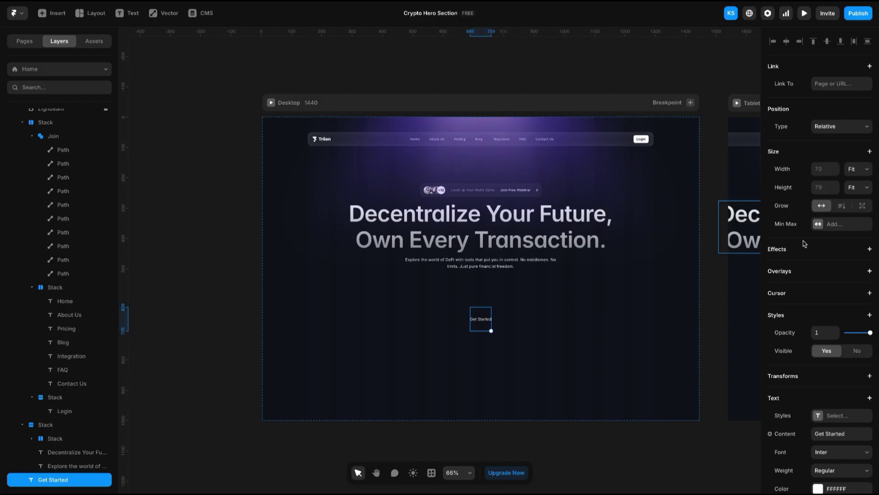
key("Escape")
Wrap the Get Started text in a stack and set the stack's width to Fit Content
key("shift+a")
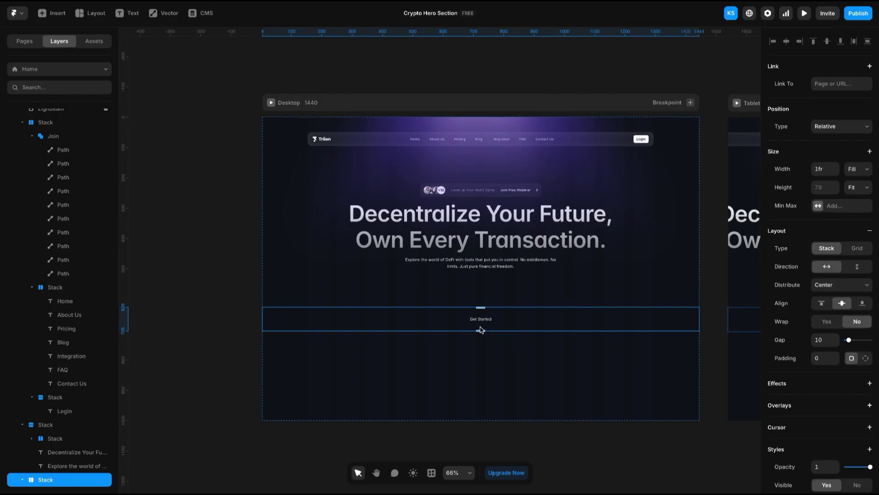
left_click(481, 321)
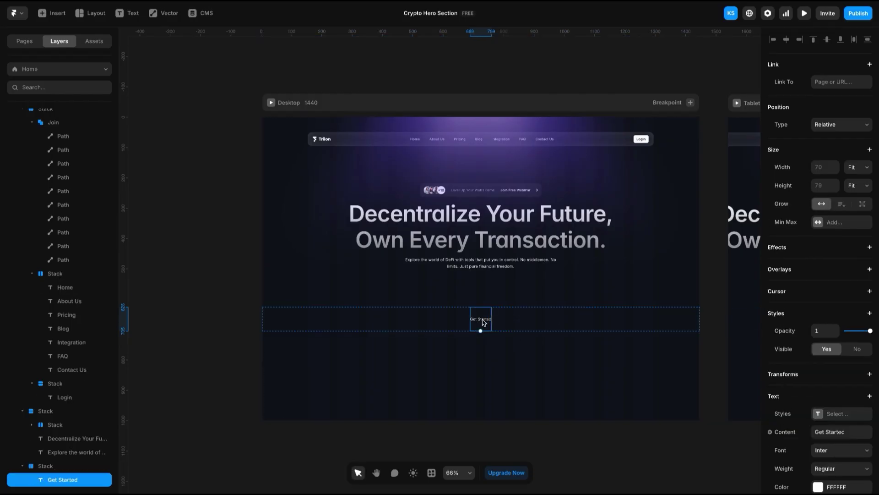
left_click(535, 314)
left_click(858, 169)
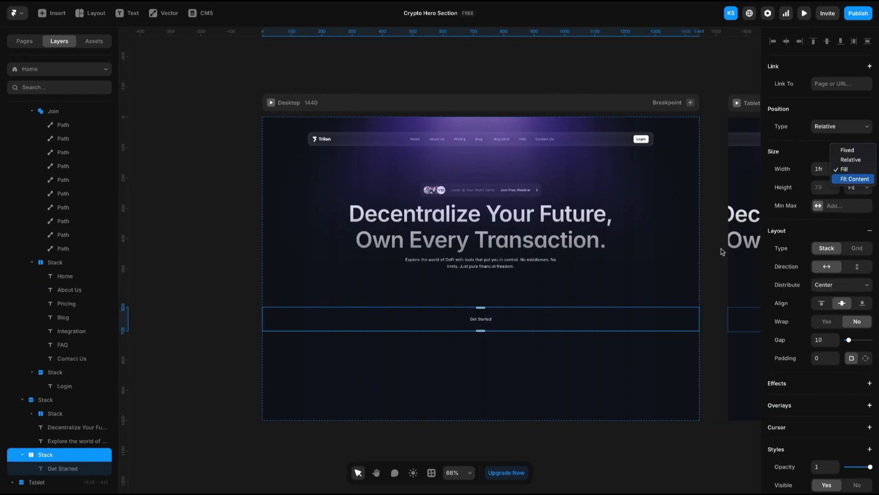
key("Return")
scroll(817, 347, "down", 4)
Set the Get Started text's line height to 11 px
left_click(471, 320)
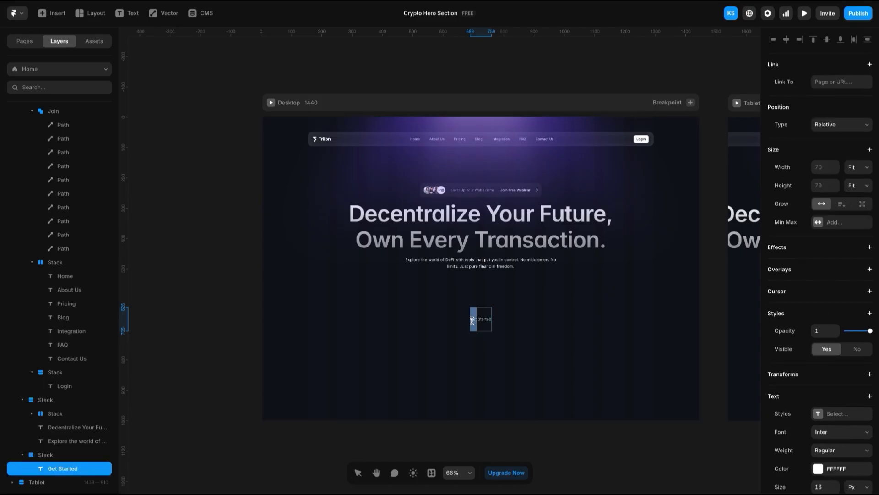
double_click(471, 320)
scroll(838, 348, "down", 5)
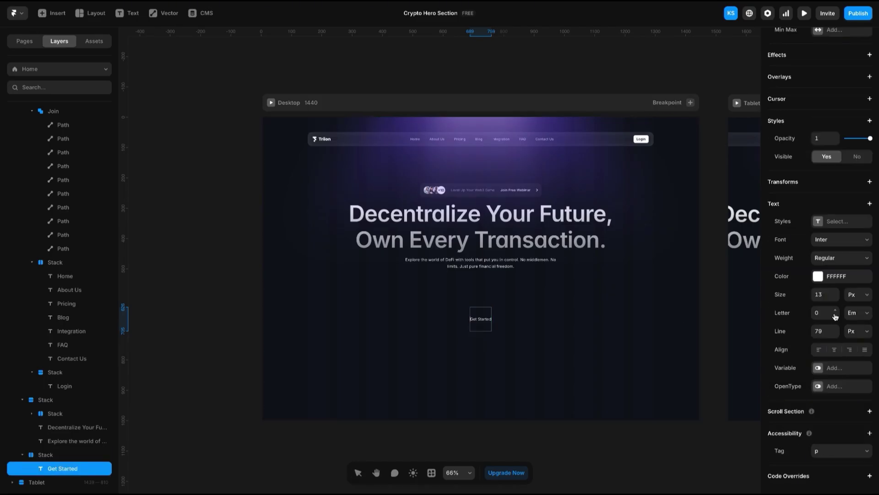
left_click(835, 334)
left_click(835, 334)
left_click(836, 334)
left_click(836, 334)
left_click(836, 334)
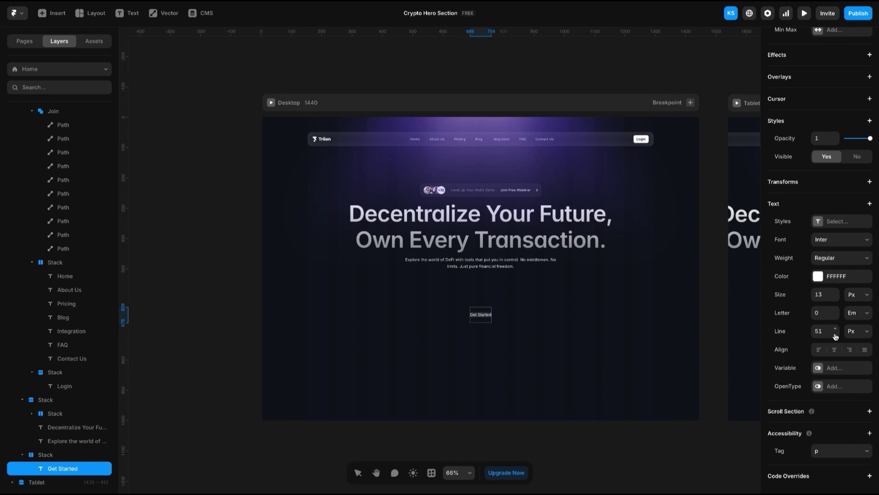
left_click(835, 334)
type("1")
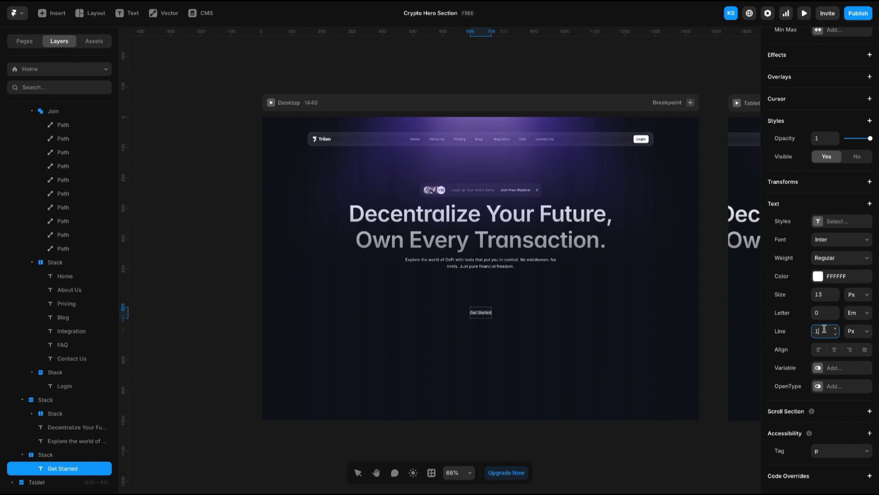
type("1")
key("Return")
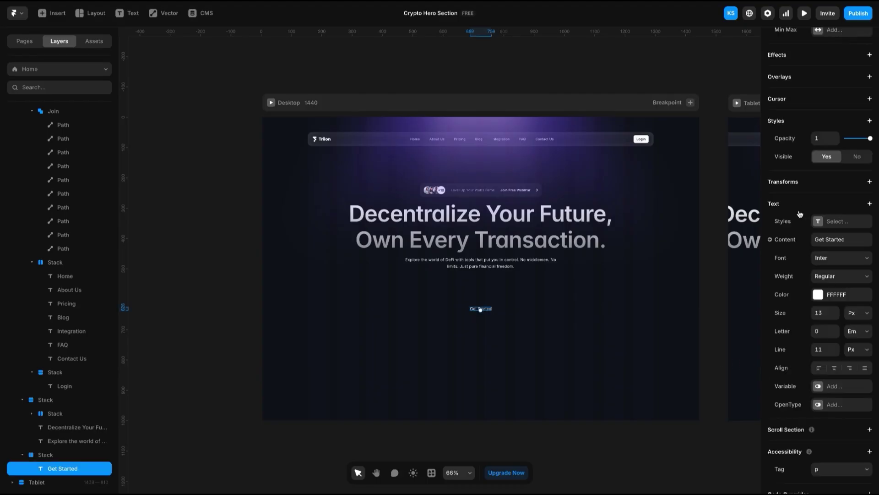
Select the button stack's padding for editing and inspect the Get Started button's label typography and padding in the Figma design
scroll(802, 210, "up", 5)
key("Escape")
left_click(823, 228)
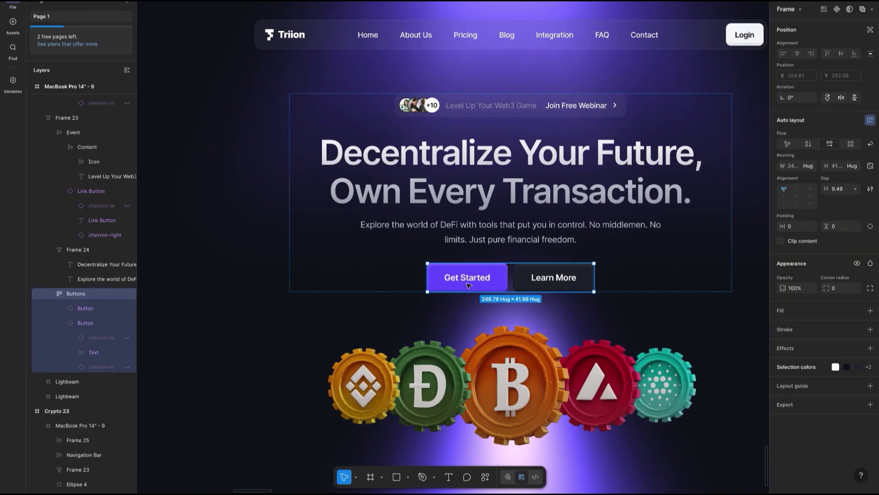
left_click(469, 285)
double_click(472, 280)
double_click(479, 279)
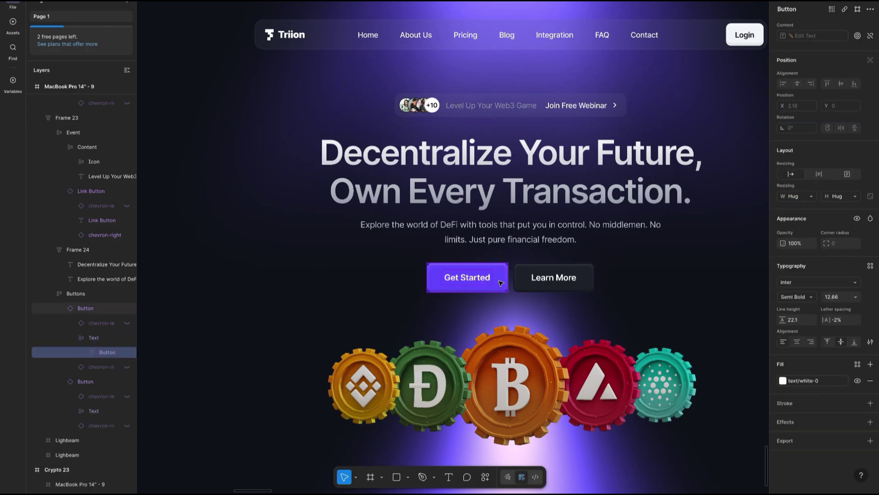
key("Escape")
double_click(474, 282)
double_click(474, 282)
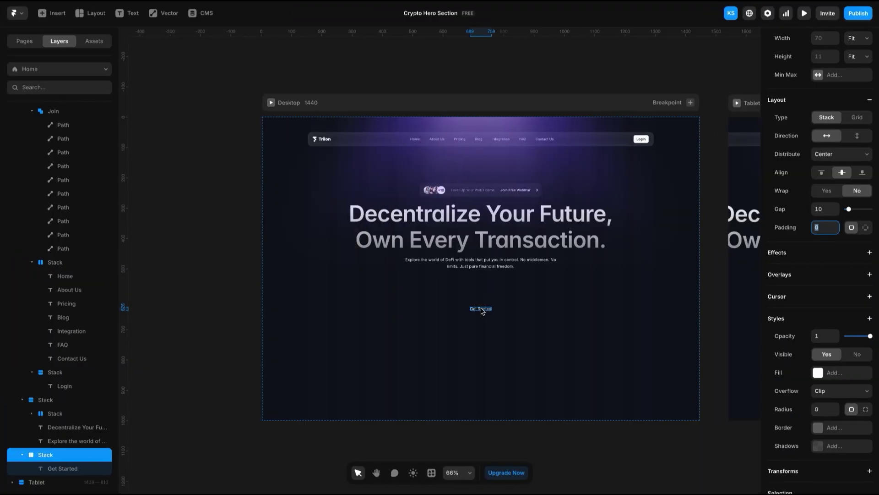
In Framer, set the Get Started text's line height to 22 px
left_click(72, 467)
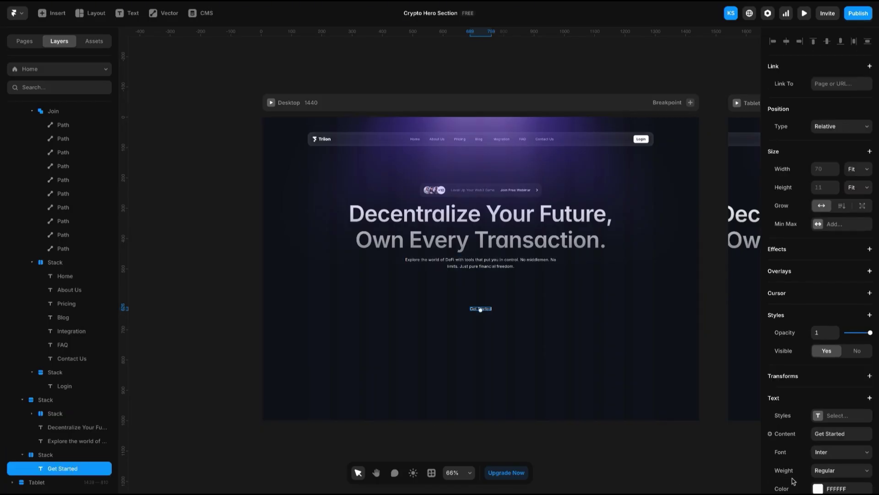
left_click(827, 421)
left_click(573, 343)
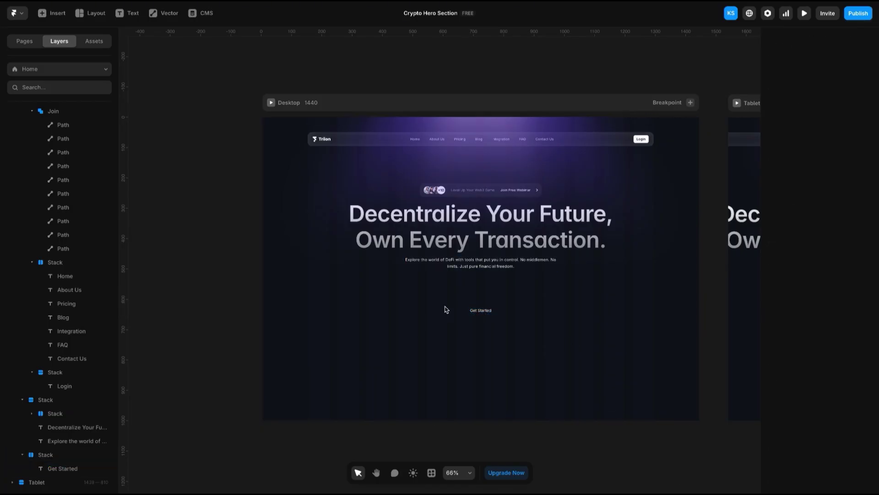
scroll(486, 314, "up", 5)
left_click(500, 312)
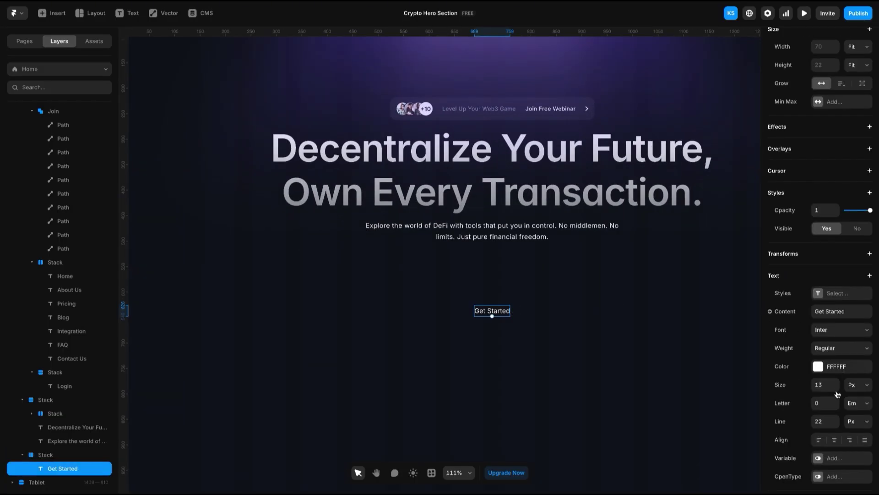
scroll(814, 403, "down", 1)
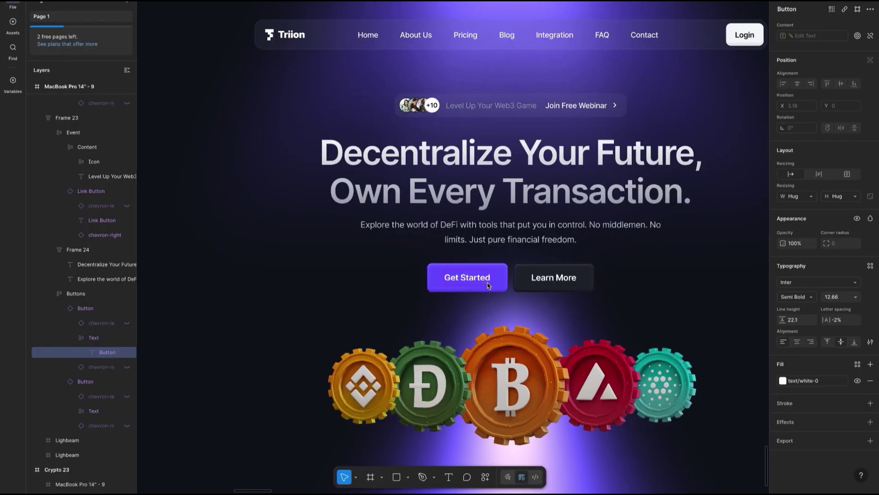
Using the Figma button as reference, set individual padding on the Get Started stack in Framer, with 9 at top and bottom
left_click(487, 282)
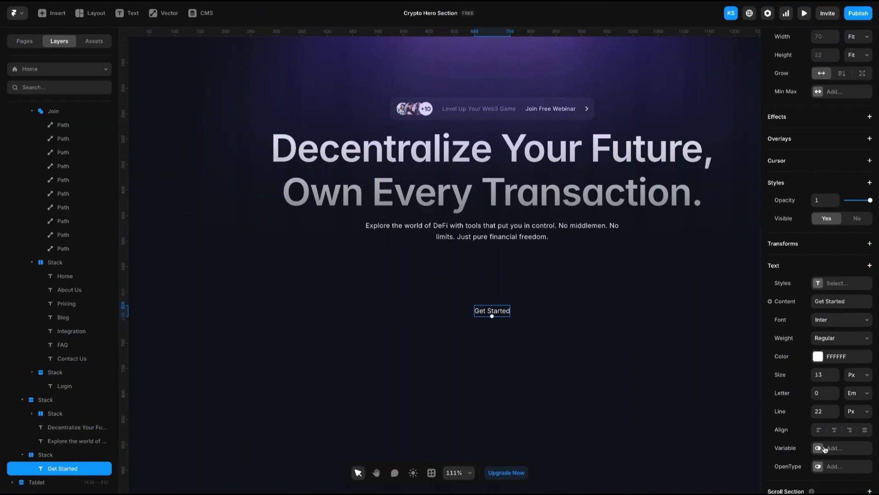
left_click(57, 458)
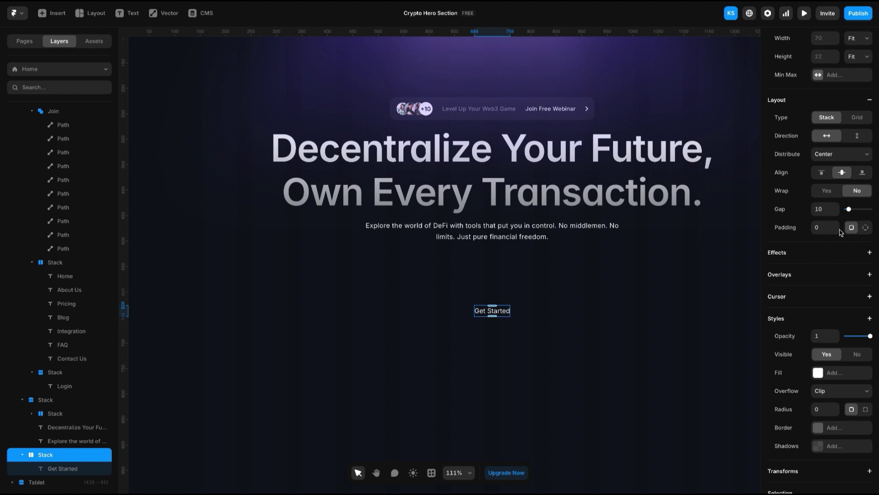
left_click(866, 228)
left_click(822, 246)
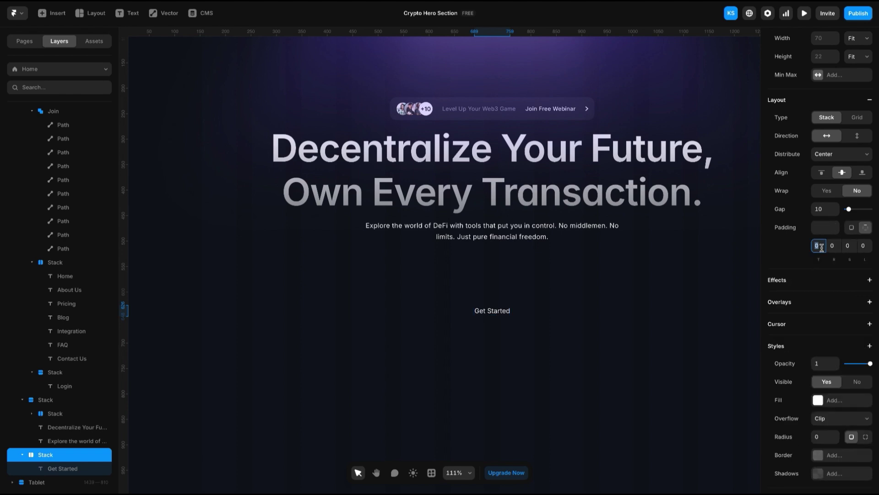
type("9")
left_click(851, 247)
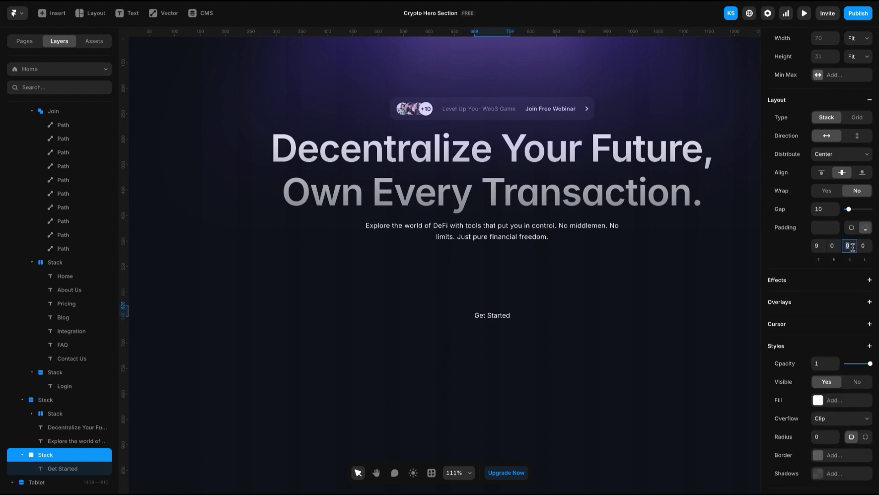
type("9")
Set the Get Started stack's right and left padding to 18
left_click(834, 246)
type("180")
key("Return")
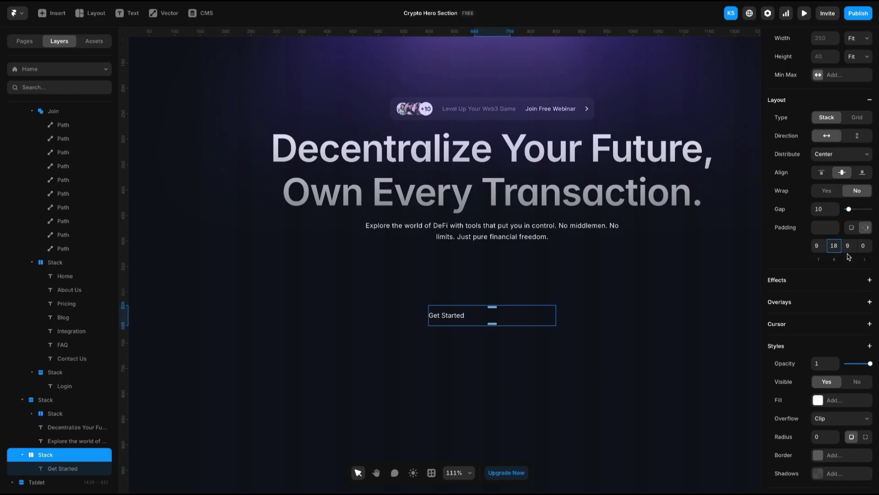
left_click(863, 245)
type("18")
key("Return")
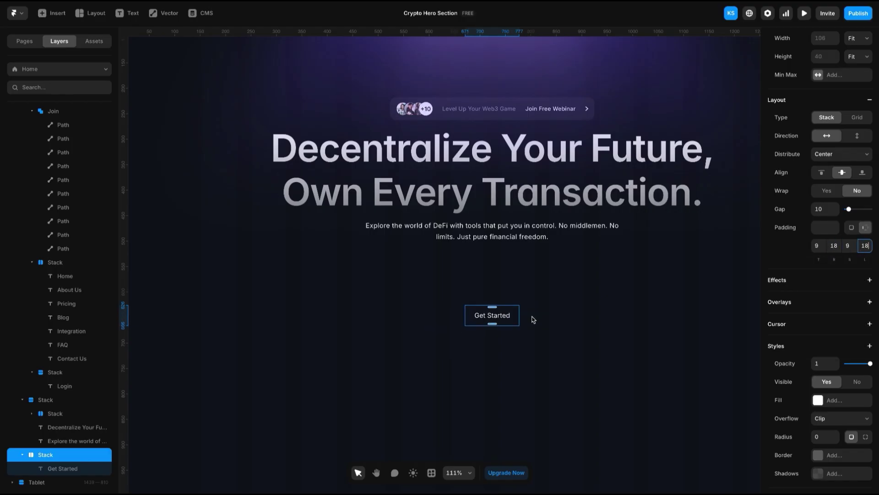
Give the Get Started stack the fill colour 6C52FF, copied from the Figma button
left_click(818, 401)
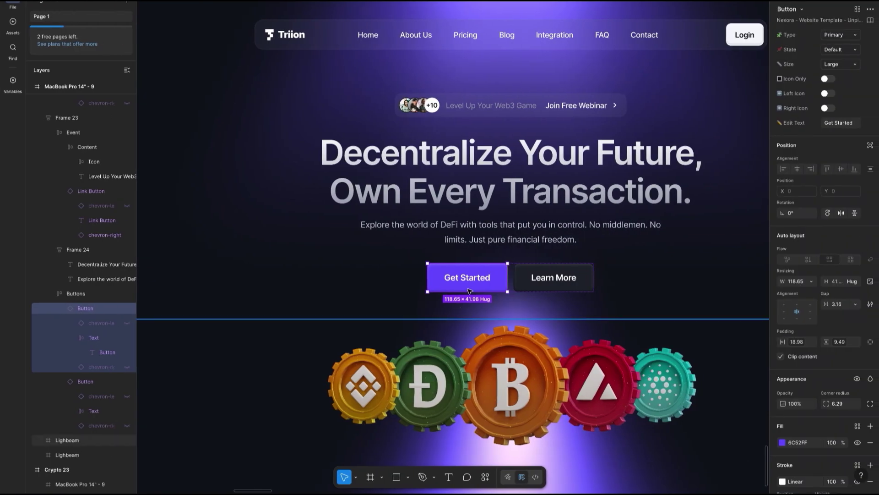
left_click(799, 442)
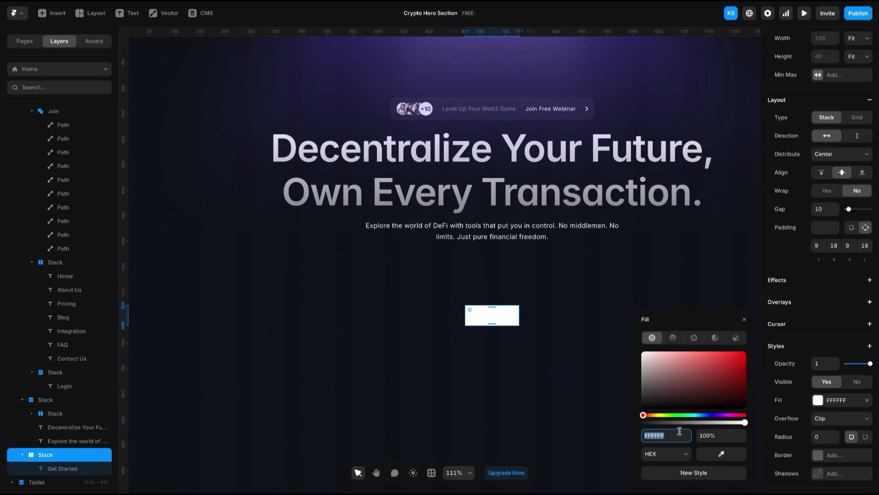
type("6C52FF")
key("Return")
left_click(513, 322)
left_click(516, 275)
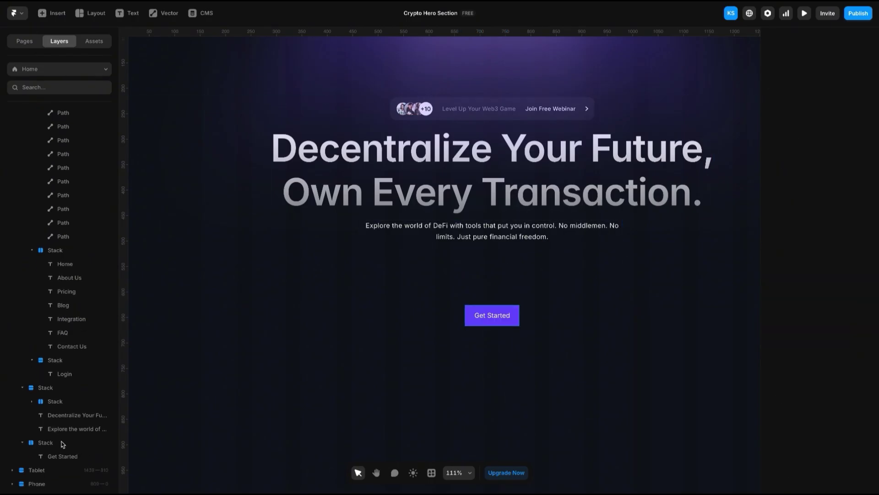
Rename the Get Started stack layer as "Button"
left_click(63, 444)
double_click(49, 441)
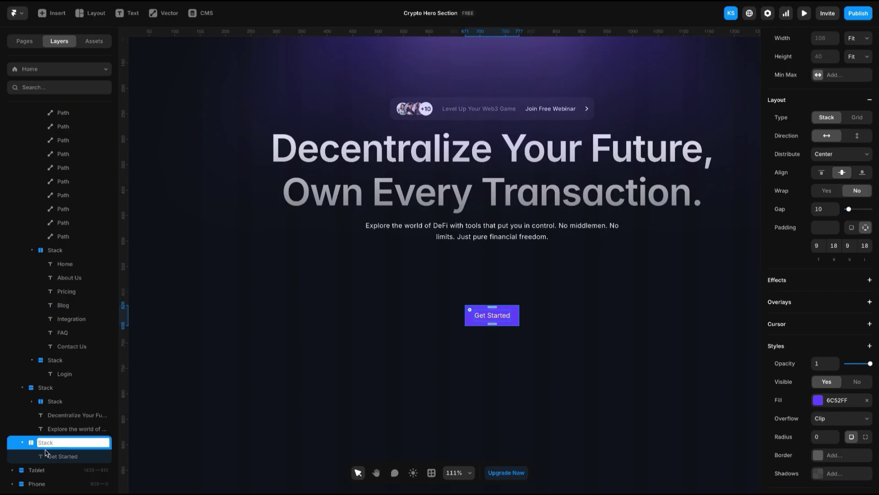
type("Button")
key("Return")
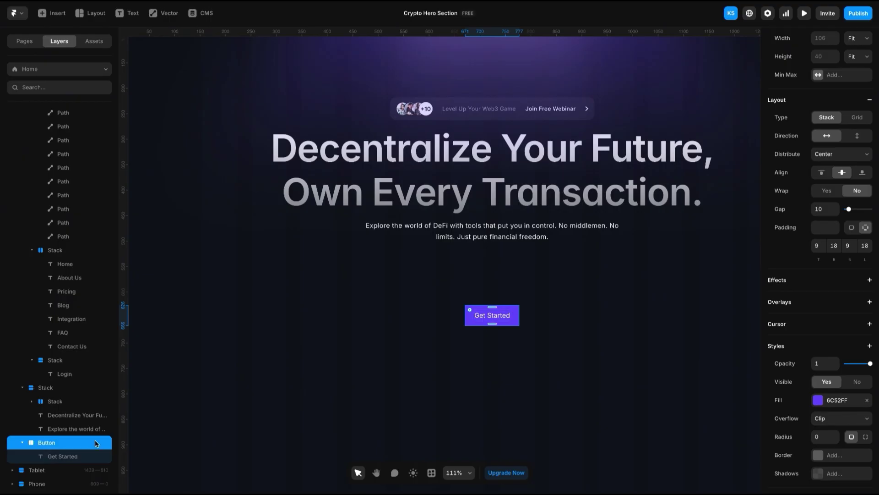
Move the Button layer into the hero text stack, below the supporting text
key("Delete")
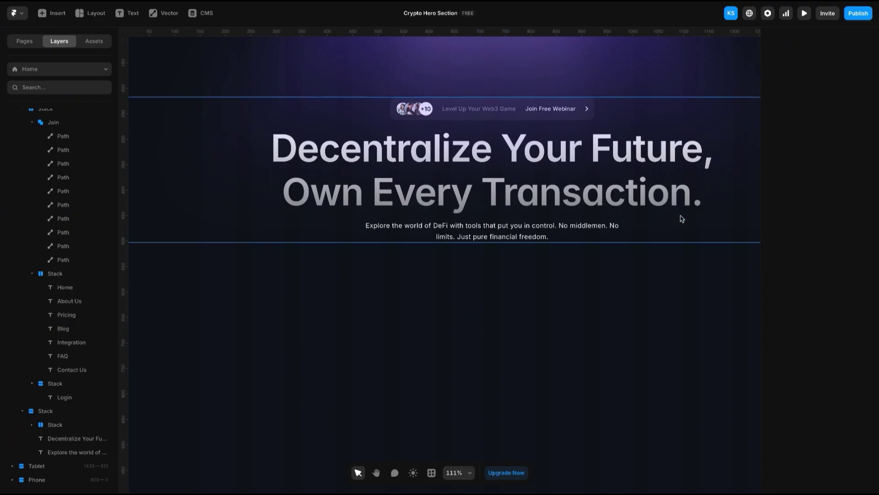
left_click(678, 224)
key("ctrl+z")
Wrap the webinar badge, headline and supporting text in a nested stack, leaving the Button outside it
left_click_drag(568, 253, 556, 137)
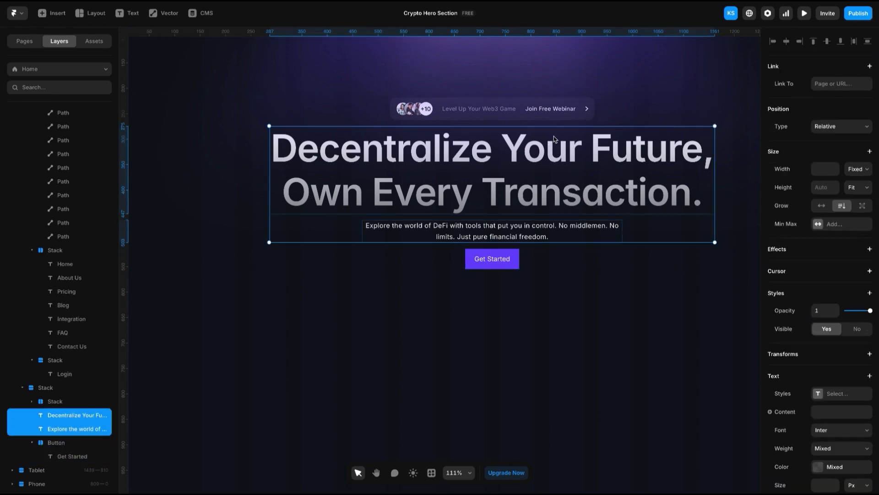
left_click(584, 113, "shift")
key("ctrl+Return")
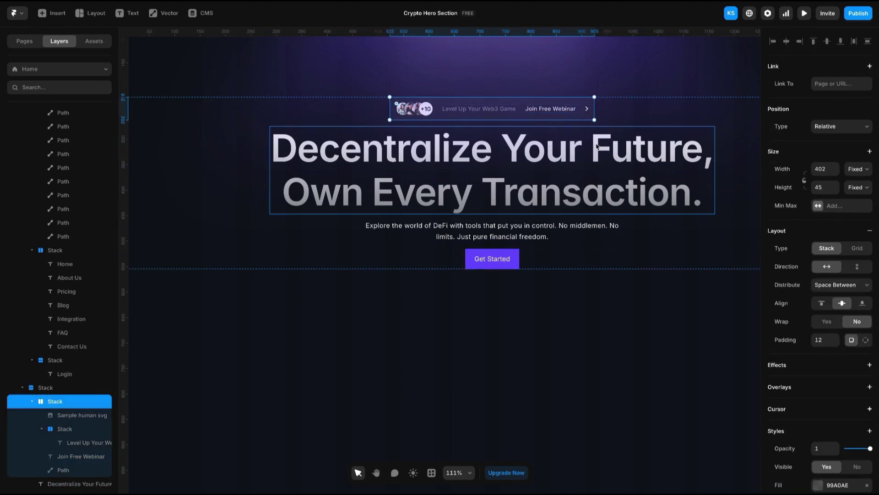
Compare the Get Started button with the Figma design and set its corner radius to 8 in Framer
left_click(509, 258)
scroll(543, 272, "up", 3)
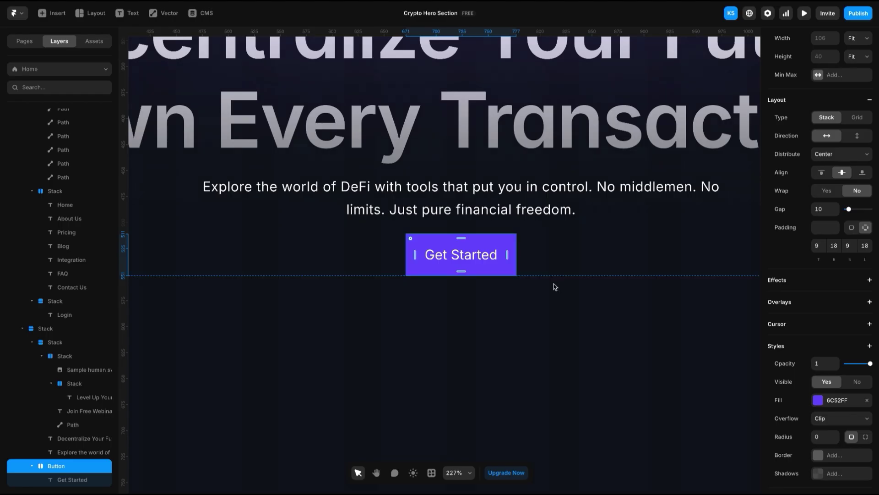
scroll(554, 287, "up", 2)
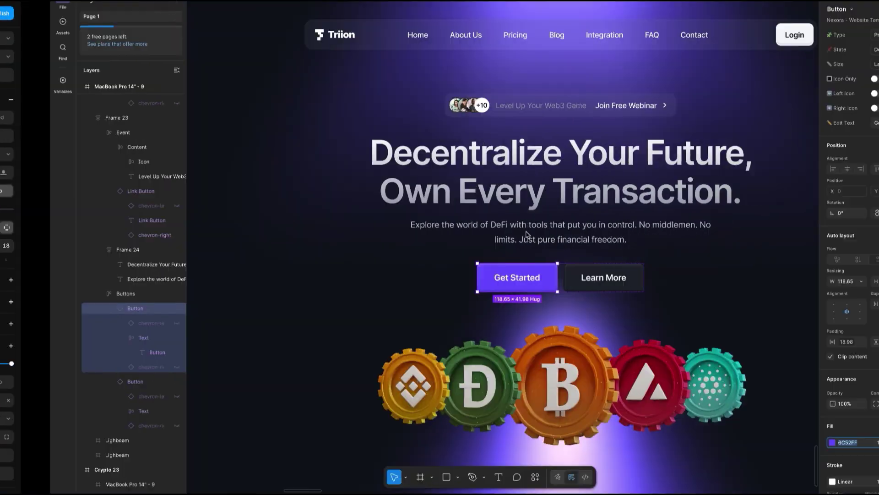
scroll(508, 298, "up", 5)
left_click(507, 245)
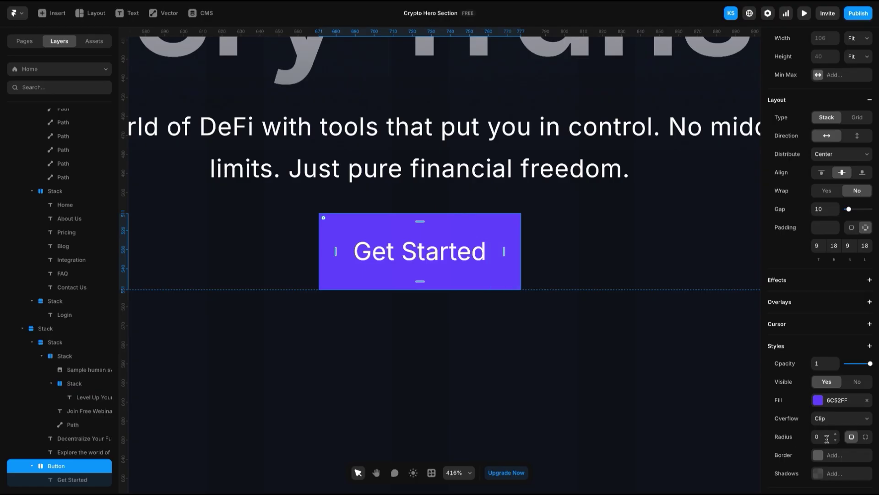
left_click(825, 438)
type("10")
key("Return")
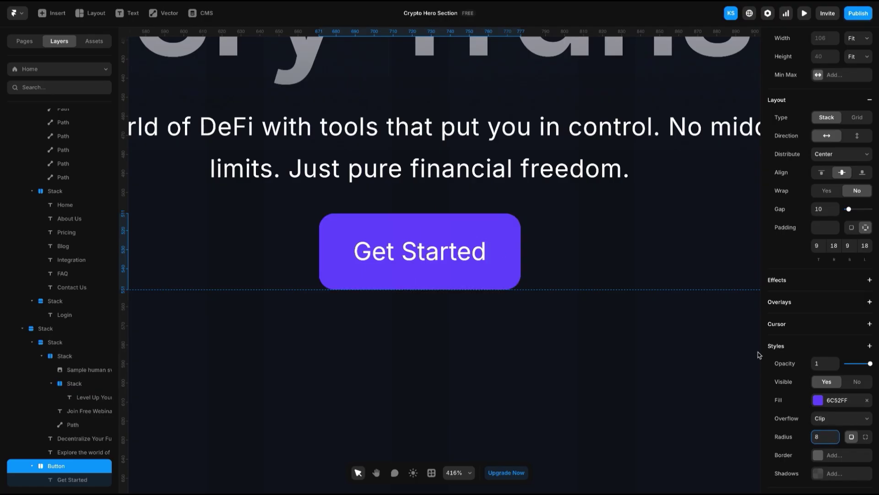
key("Escape")
Add a box shadow to the Get Started button and open the shadow's color for editing
left_click(501, 235)
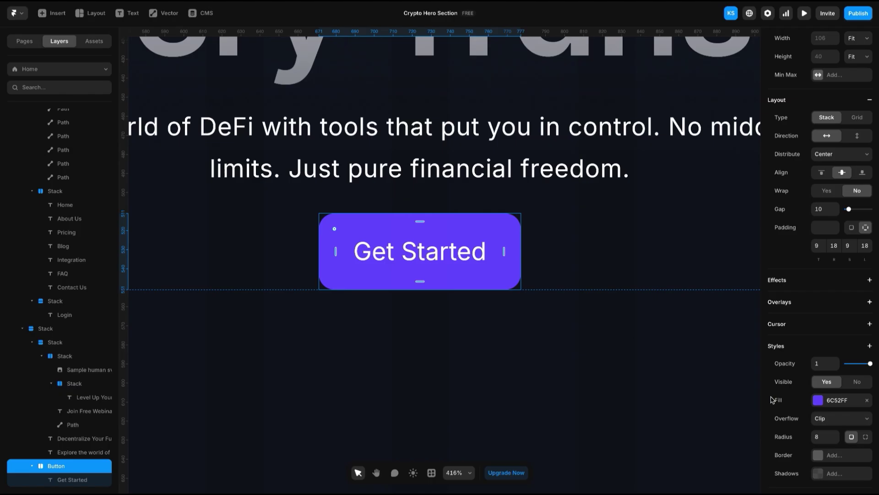
scroll(816, 323, "down", 3)
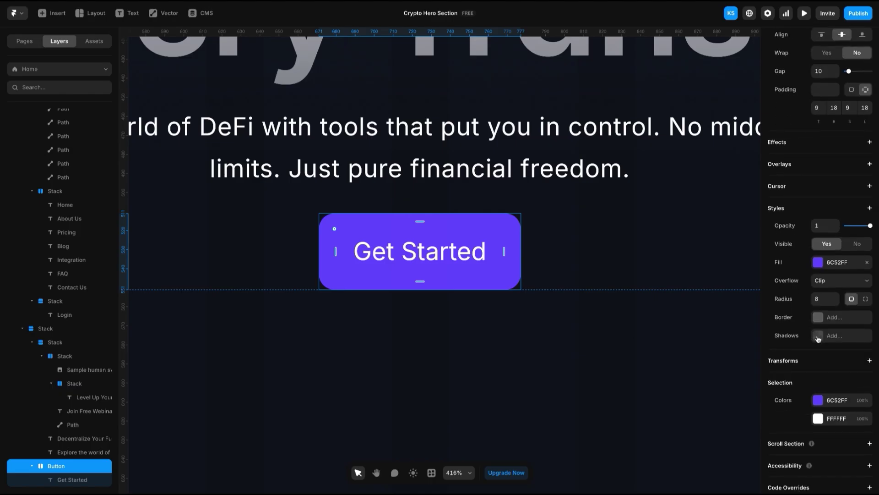
left_click(818, 337)
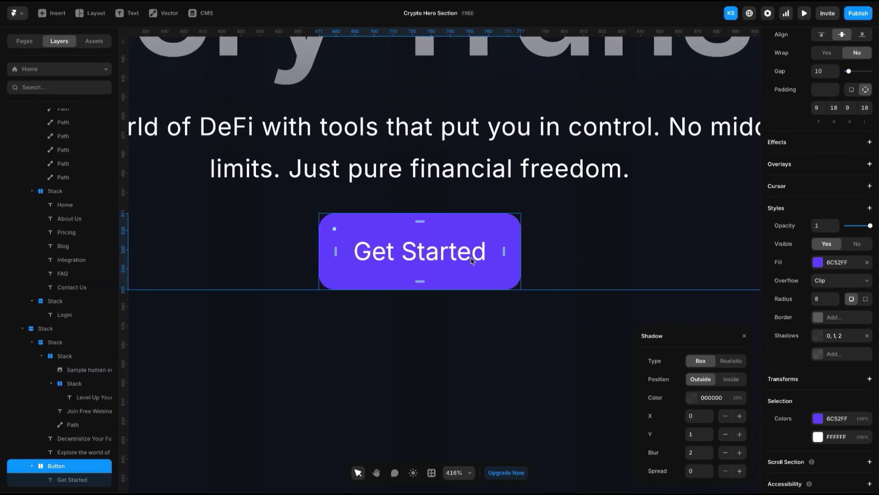
left_click(693, 399)
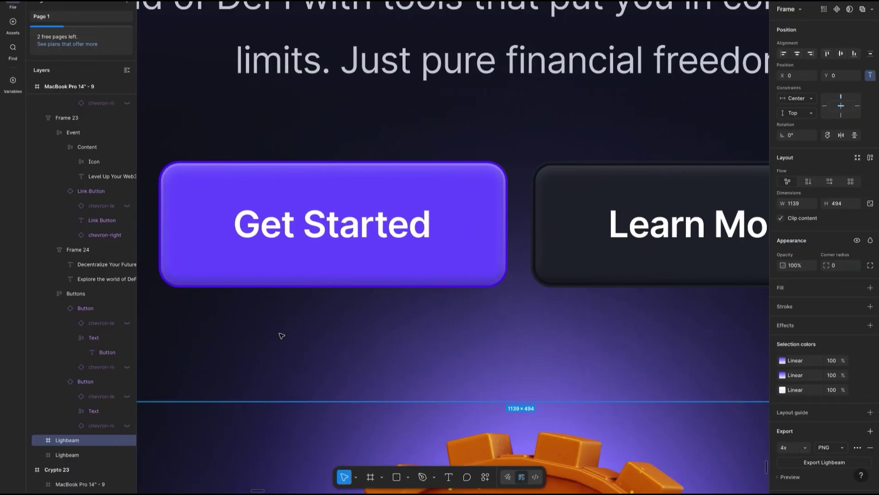
Switch to Figma and examine the Get Started button's linear stroke and its gradient stops
left_click(485, 209)
double_click(485, 210)
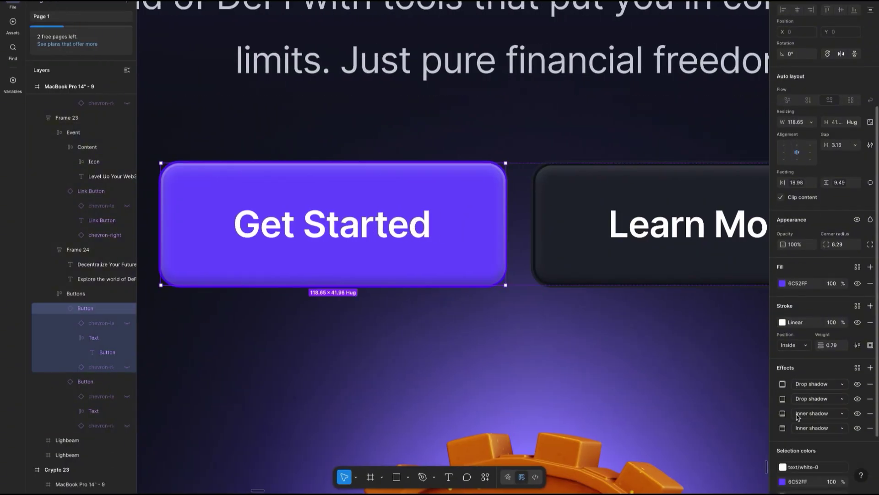
scroll(820, 275, "down", 2)
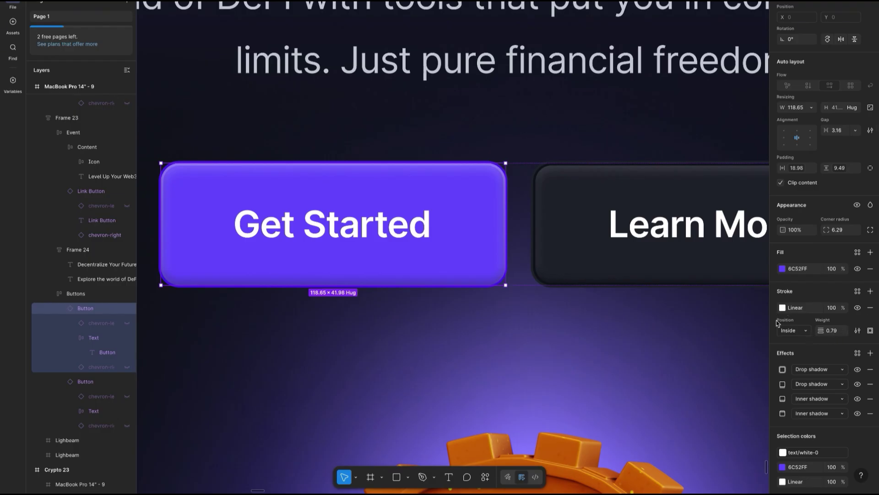
left_click(783, 308)
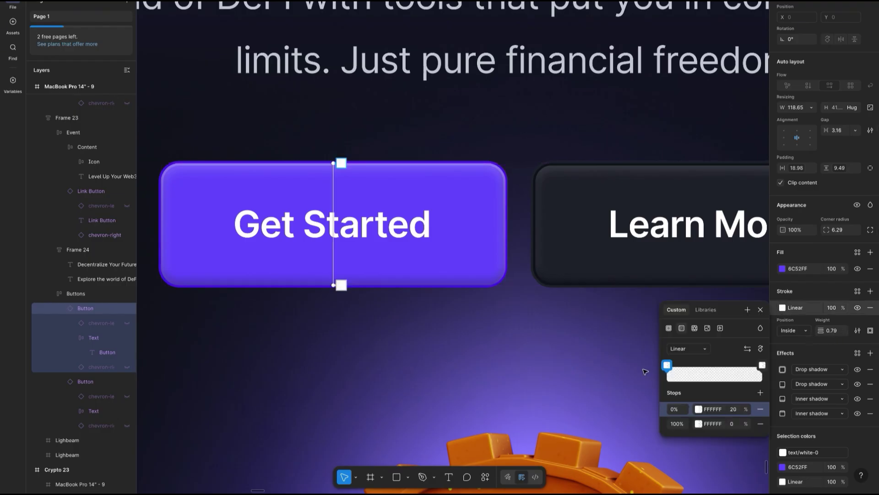
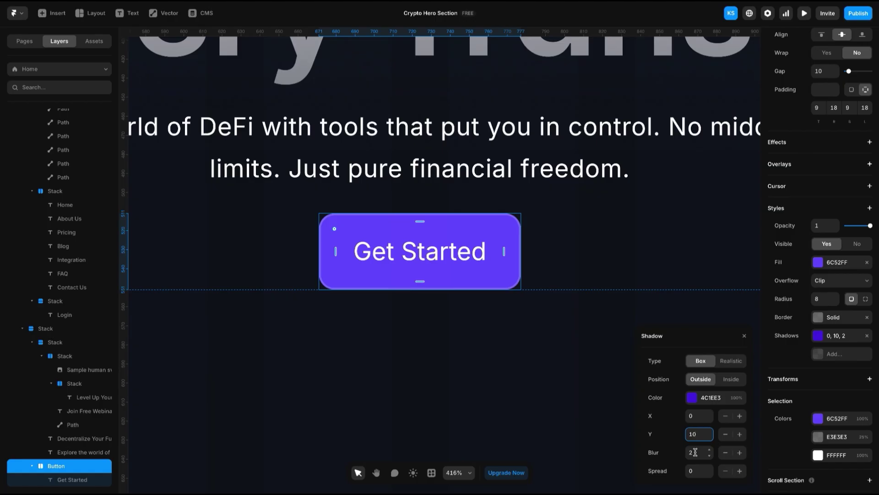
Back in Framer, change the Get Started button's shadow to Realistic with a diffusion of 0.5
left_click(731, 360)
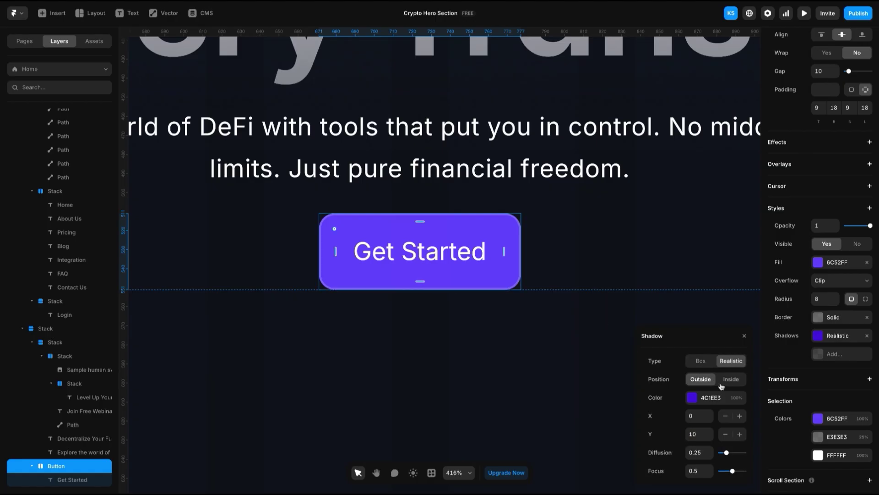
left_click(704, 453)
type("0.5")
scroll(477, 277, "up", 5, "ctrl")
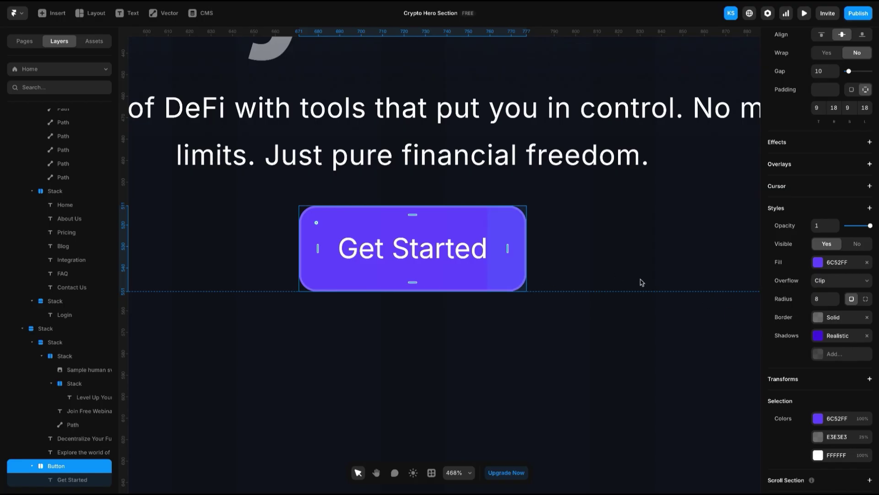
Add a second shadow of type Box to the Get Started button and set its color to 4C1EE3
left_click(822, 354)
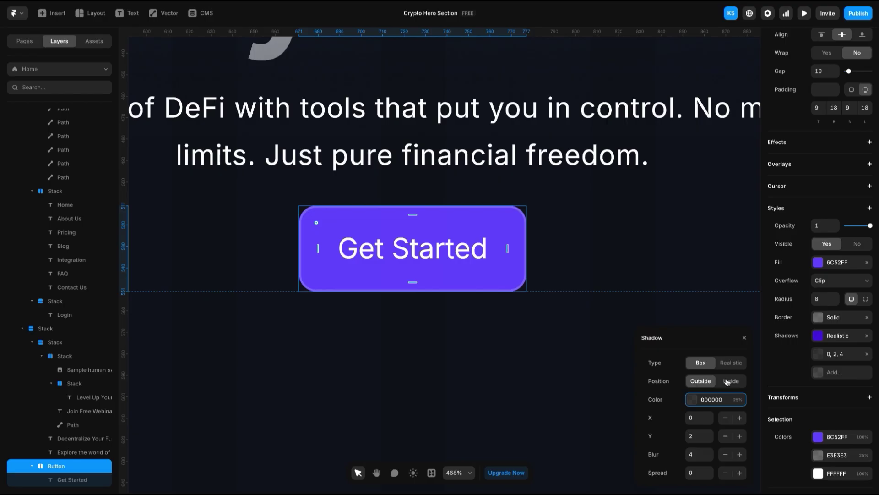
left_click(707, 368)
left_click(692, 401)
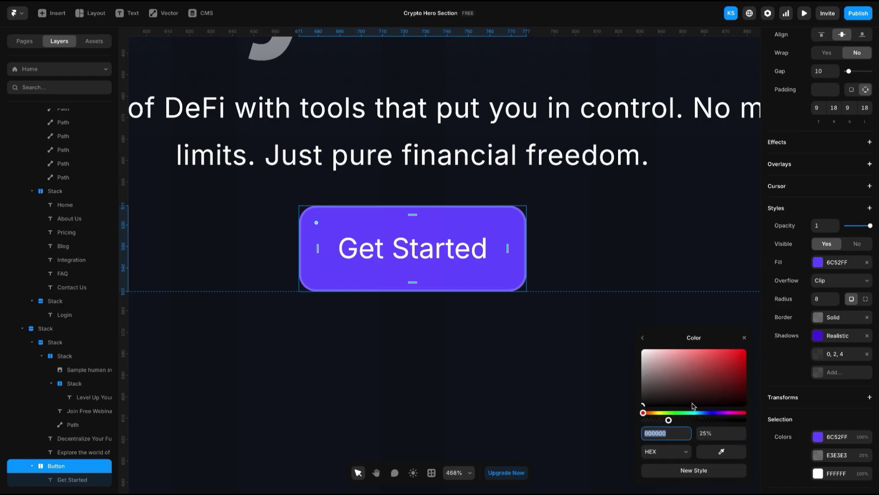
type("4C1EE3")
left_click(643, 337)
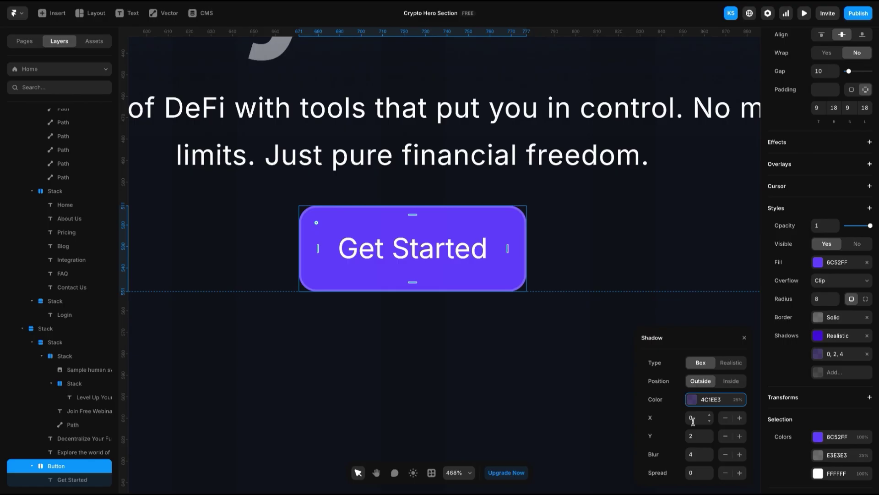
Set the second shadow's Y offset to 0, blur to 0 and spread to 1
double_click(693, 438)
type("0")
left_click(692, 455)
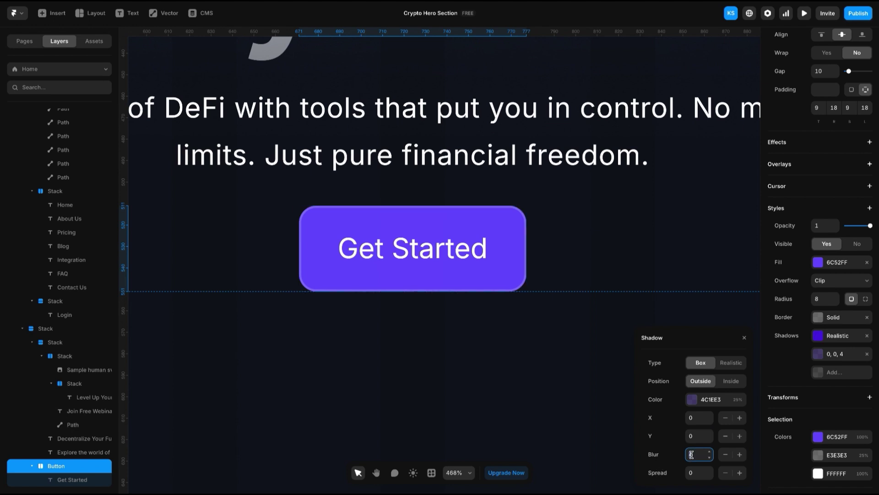
type("0")
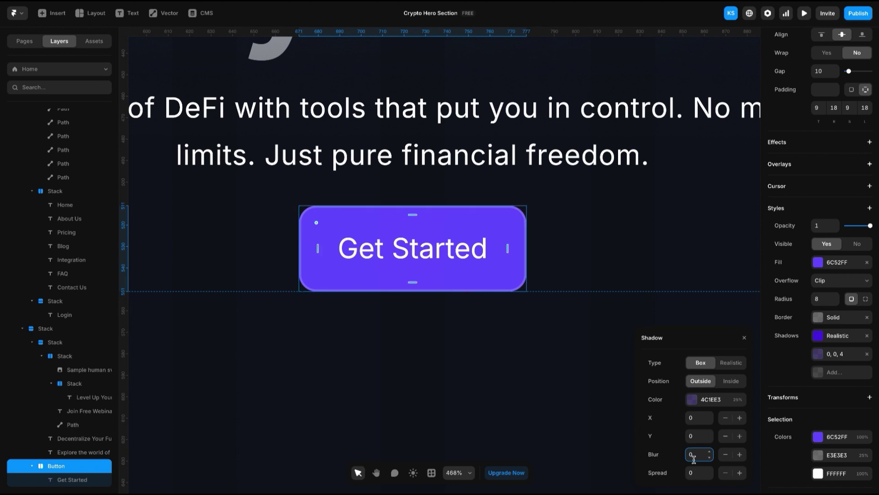
left_click(694, 473)
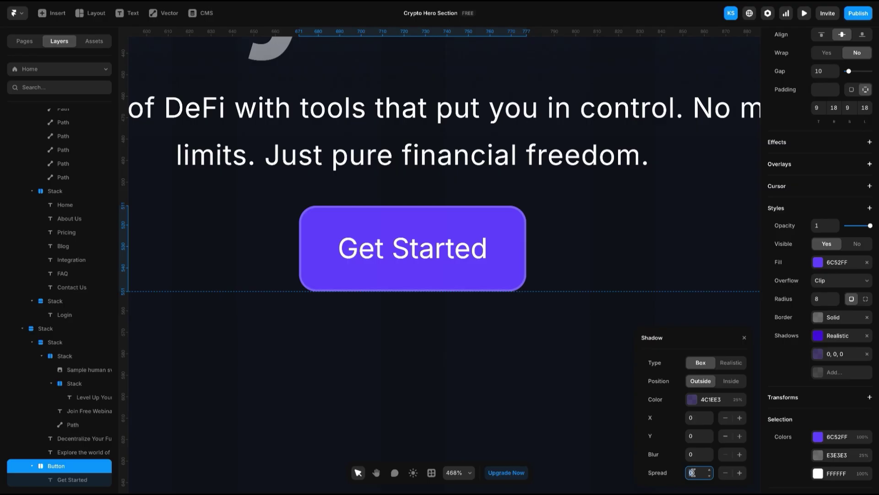
type("1")
Set the second shadow's color opacity to 100%
left_click(737, 402)
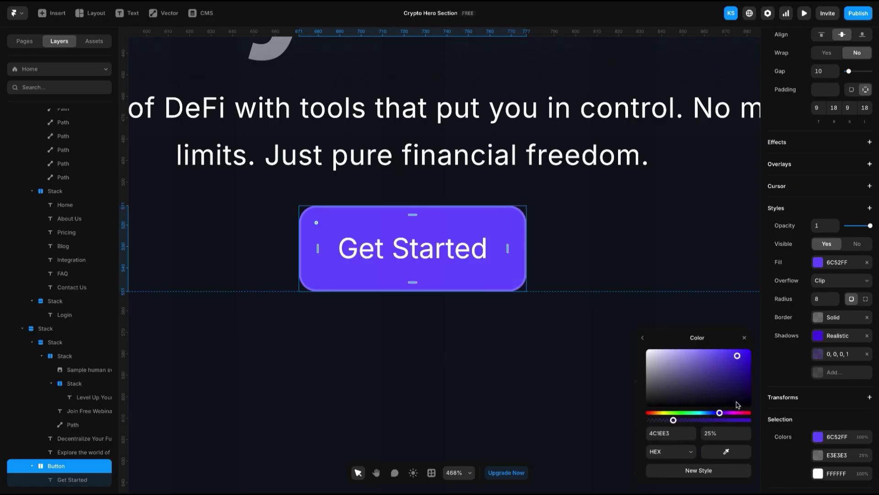
left_click(665, 433)
left_click(706, 433)
type("100")
left_click(559, 260)
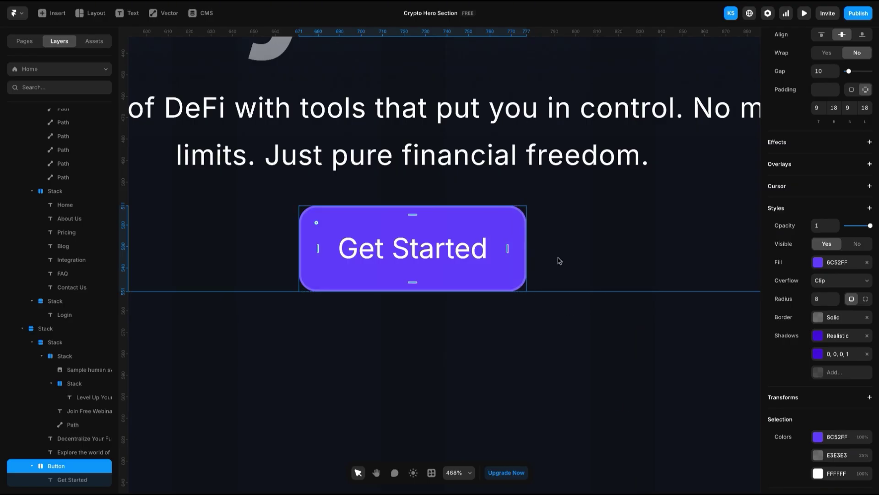
Add a third shadow to the button, positioned Inside and colored 6C53FF at 100% opacity, keeping the solid border
left_click(818, 378)
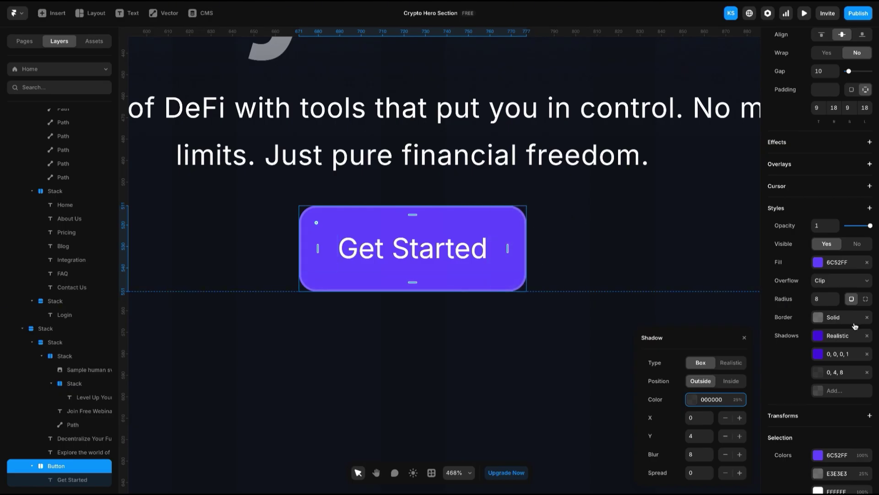
left_click(867, 317)
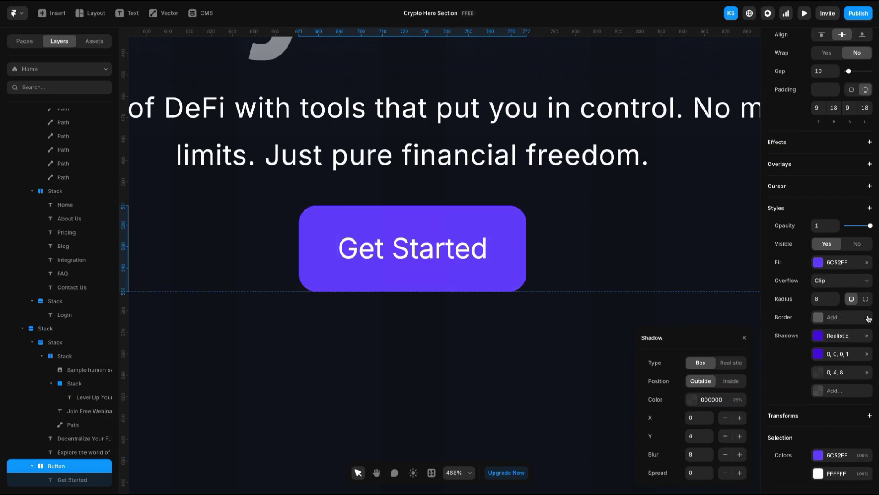
key("ctrl+z")
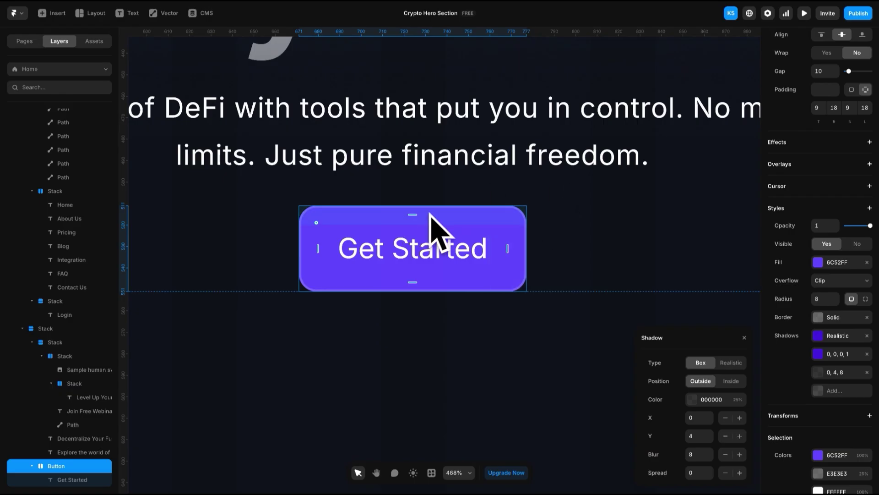
left_click(707, 400)
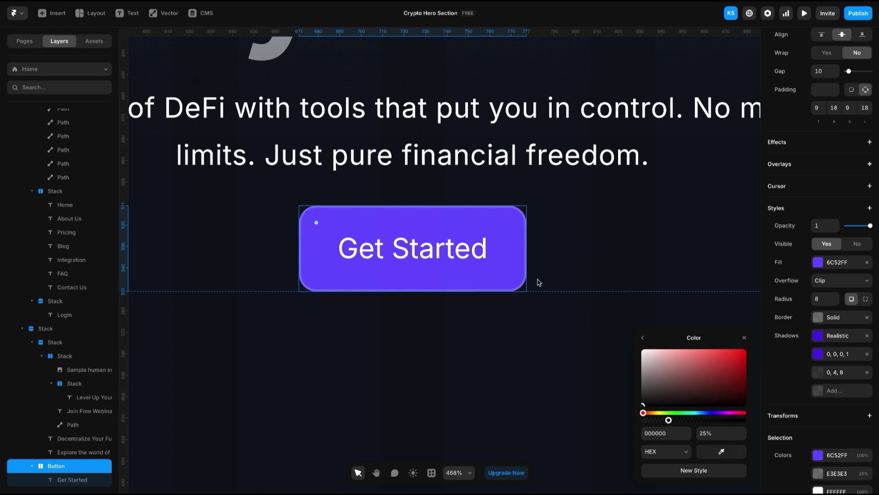
key("ctrl+z")
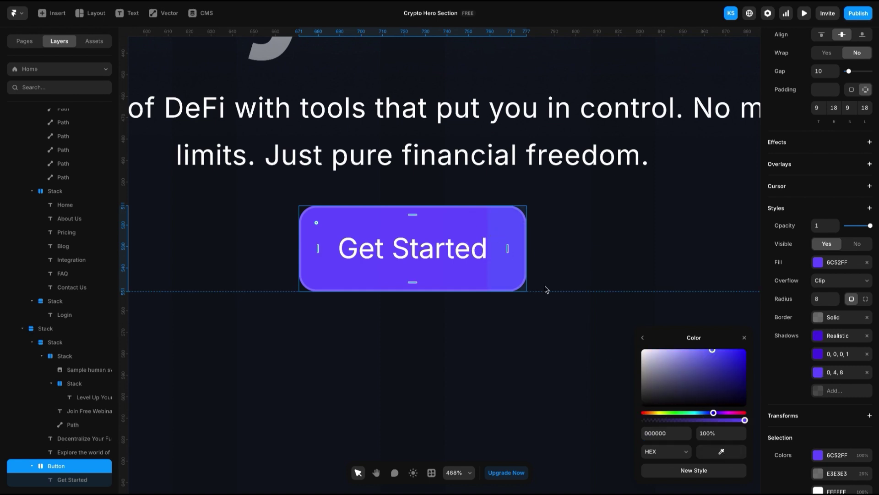
left_click(820, 372)
left_click(730, 382)
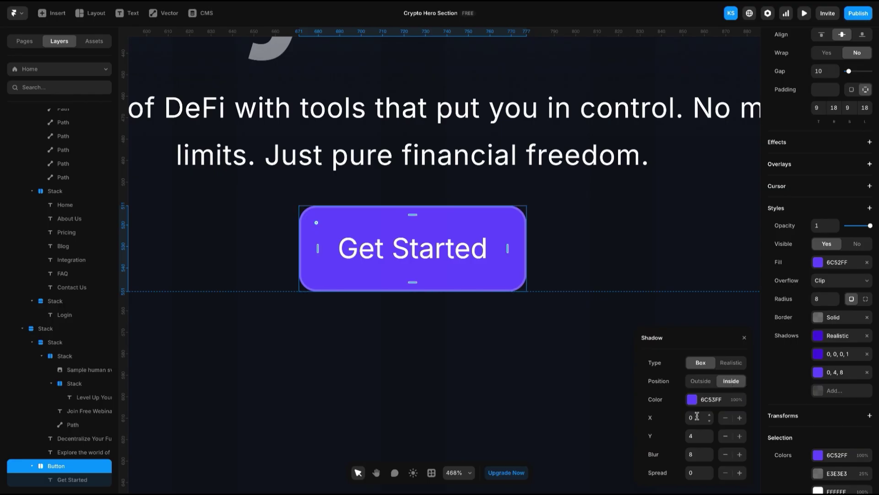
Set the inside shadow's Y offset and blur to 0, and add a fourth shadow to the button
left_click_drag(696, 417, 717, 417)
left_click(698, 436)
left_click(632, 425)
left_click(477, 263)
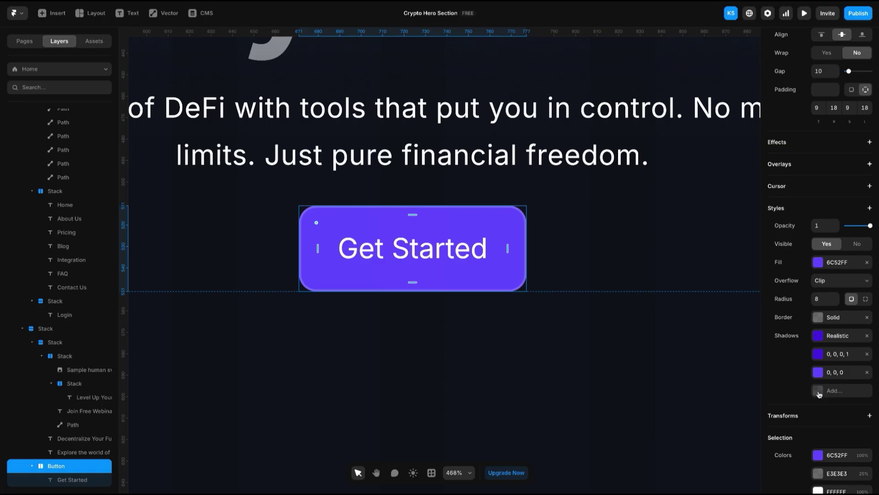
left_click(820, 394)
left_click(709, 399)
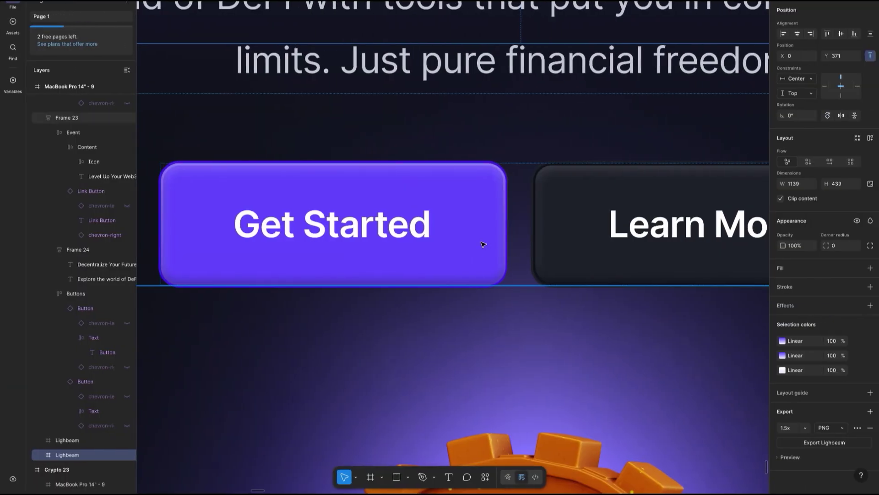
Switch to Figma and examine the Get Started button's drop shadow and inner shadow effect settings
left_click(483, 245)
left_click(483, 244)
scroll(819, 414, "down", 3)
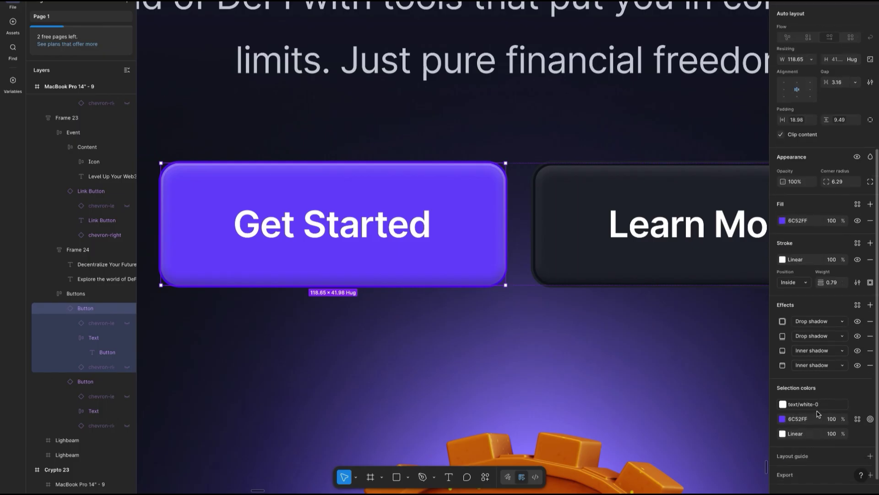
left_click(782, 350)
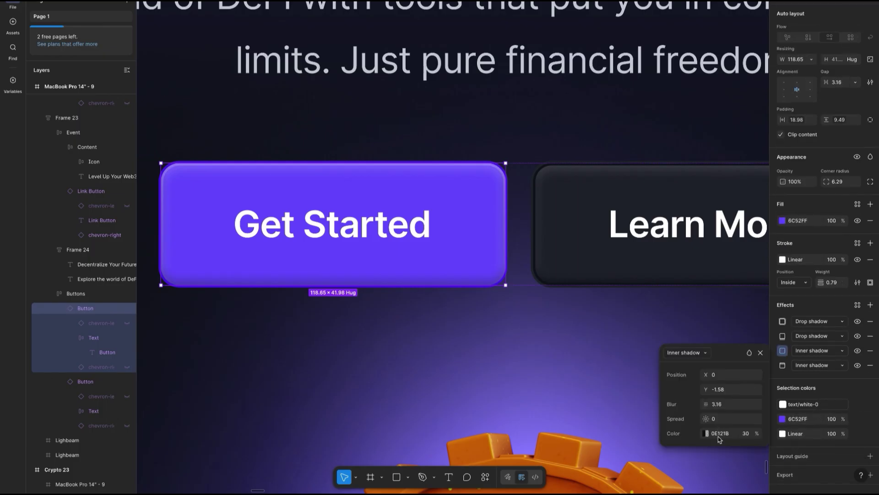
left_click(805, 367)
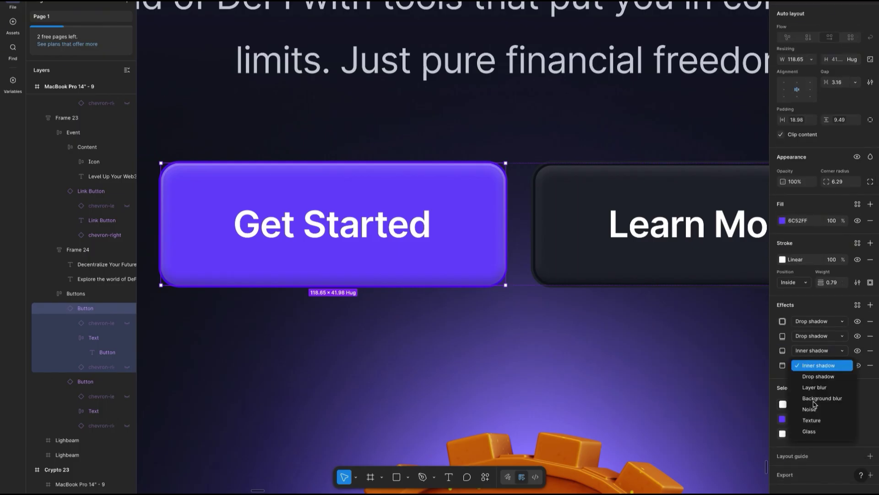
left_click(785, 337)
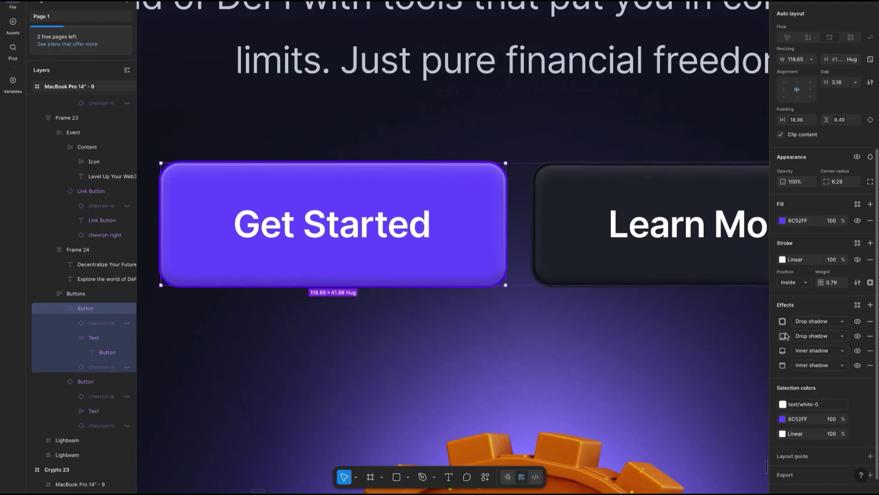
key("Escape")
left_click(477, 233)
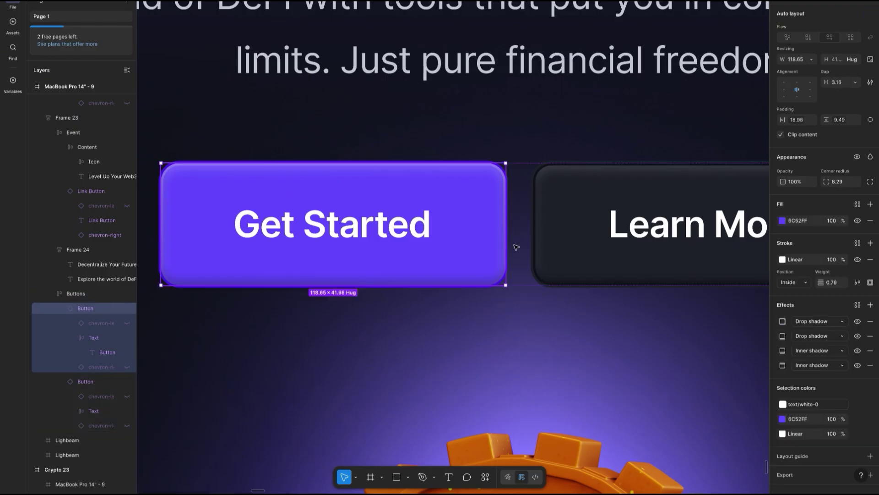
In Framer, give the Get Started button a linear gradient fill, starting slightly inside its upper edge and ending at about 154%
left_click(783, 337)
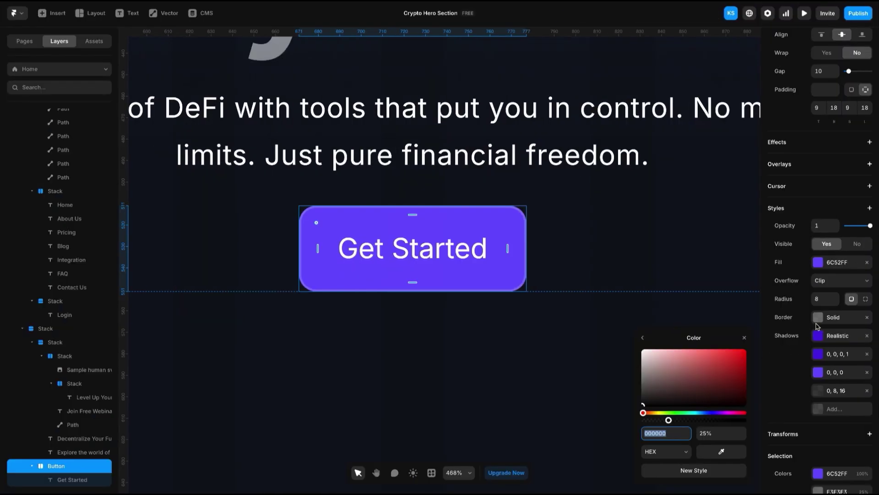
left_click(818, 262)
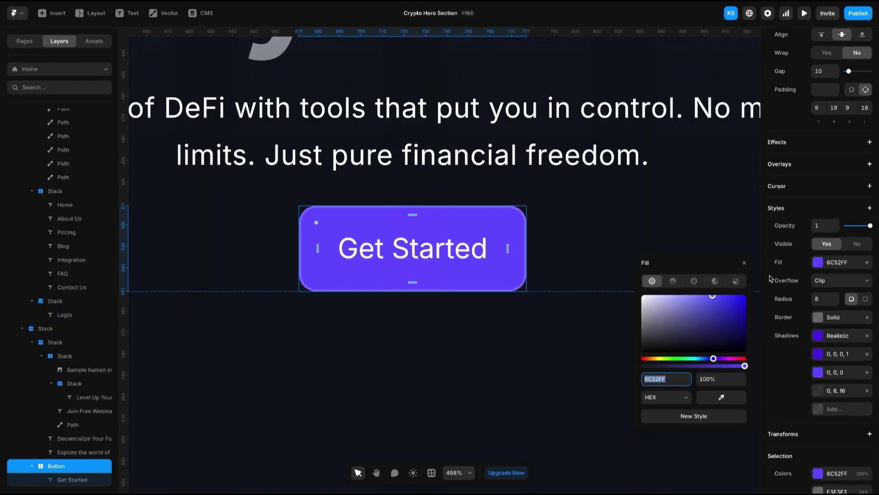
left_click(673, 281)
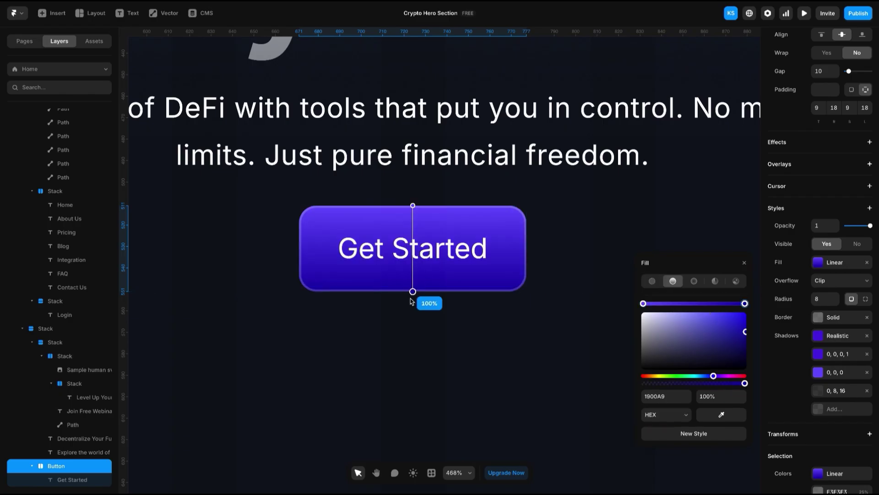
left_click_drag(413, 292, 413, 317)
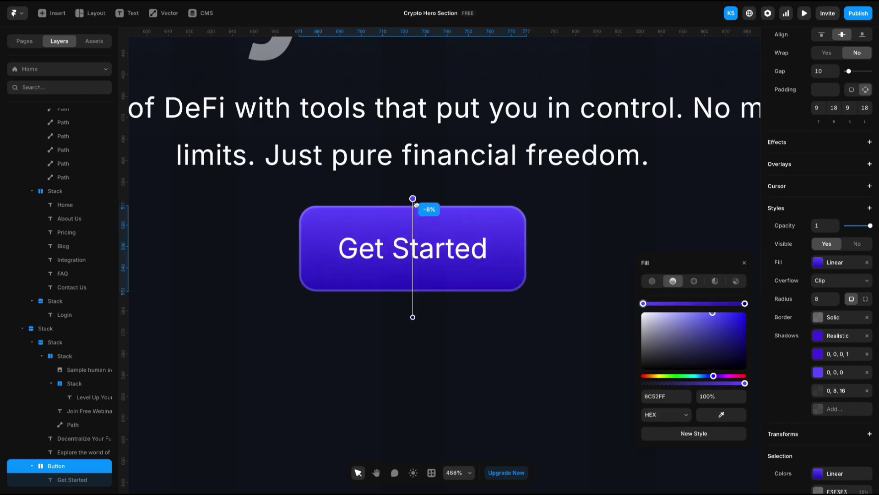
left_click_drag(414, 204, 413, 222)
left_click_drag(413, 317, 413, 337)
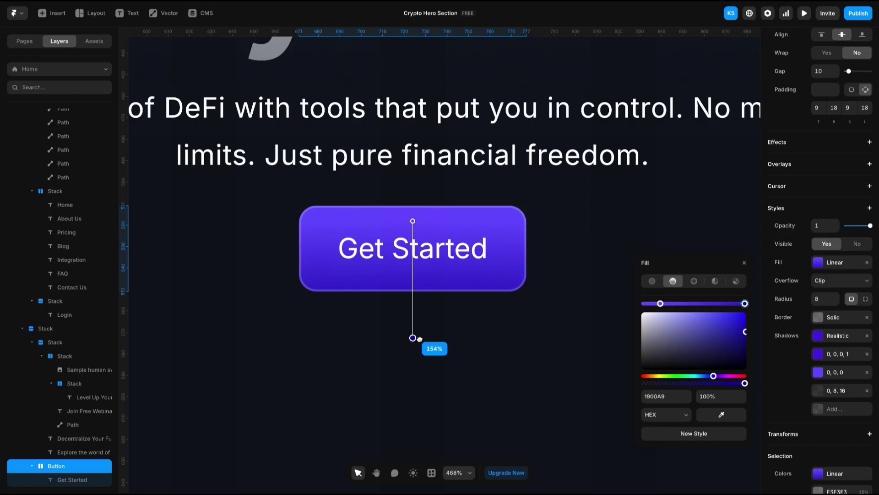
left_click(567, 216)
Set the color of the button's 0, 8, 16 shadow to 190D5E at 100% opacity
left_click(818, 396)
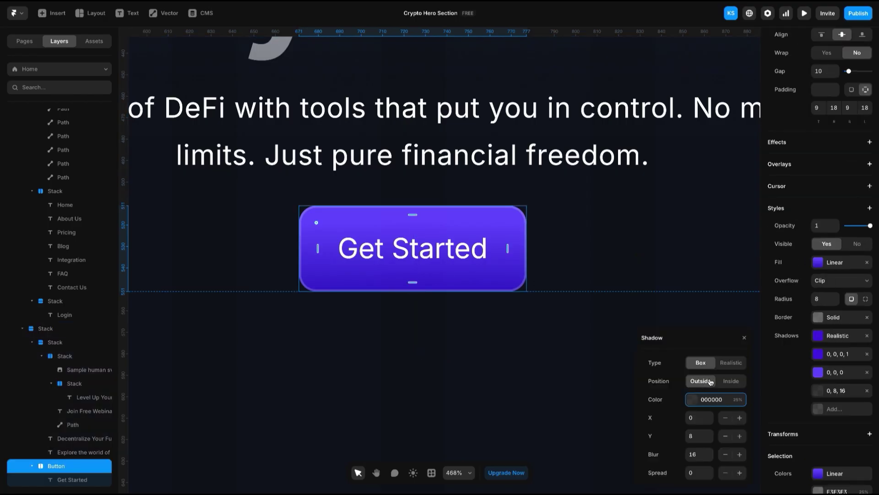
left_click(717, 400)
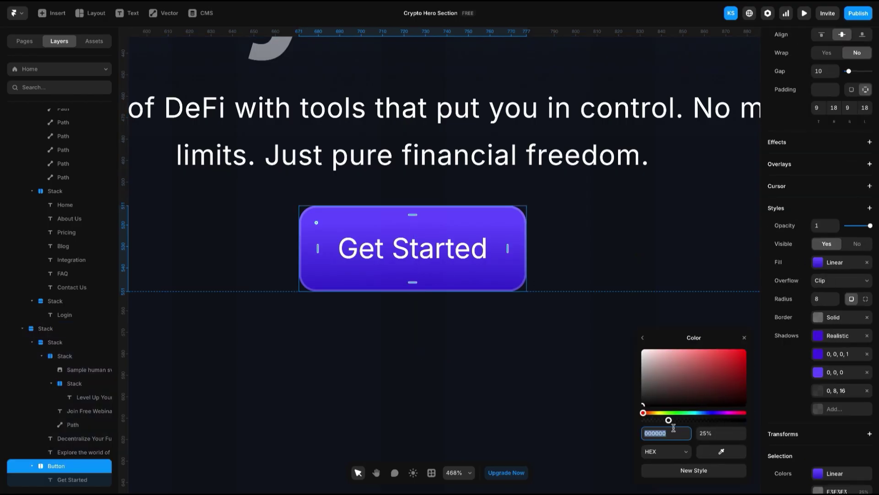
type("190D5E")
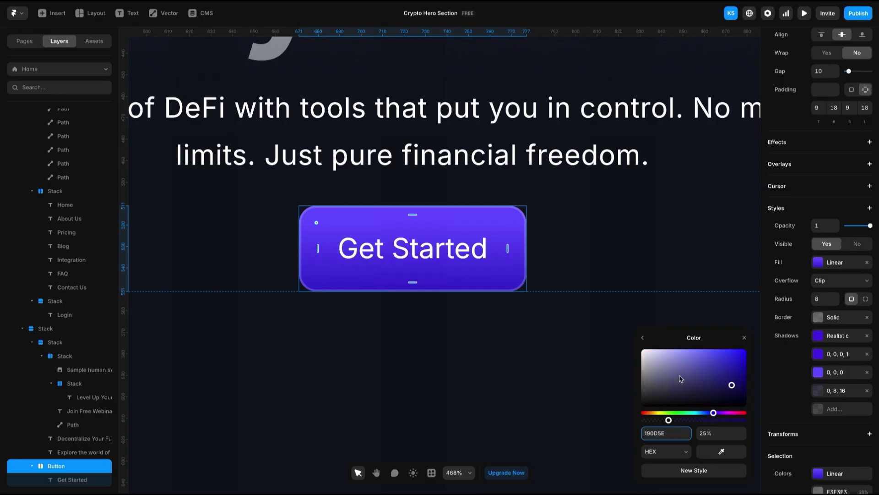
left_click(643, 338)
left_click(736, 399)
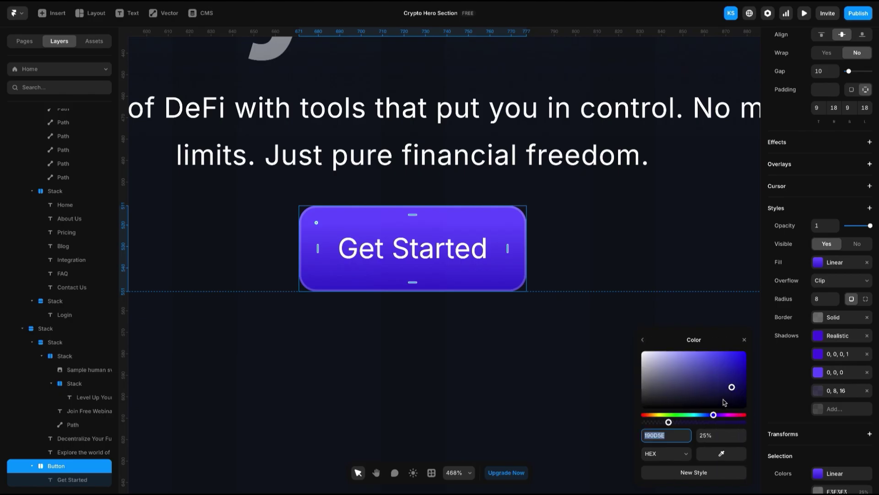
left_click_drag(668, 421, 744, 422)
left_click(643, 339)
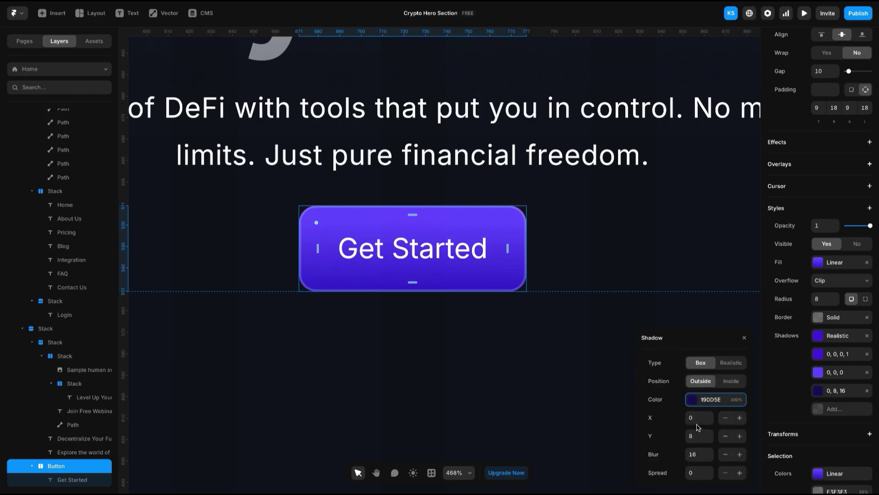
Change the 190D5E shadow's type to Realistic and set its offset to X -20 and Y -21
left_click(731, 362)
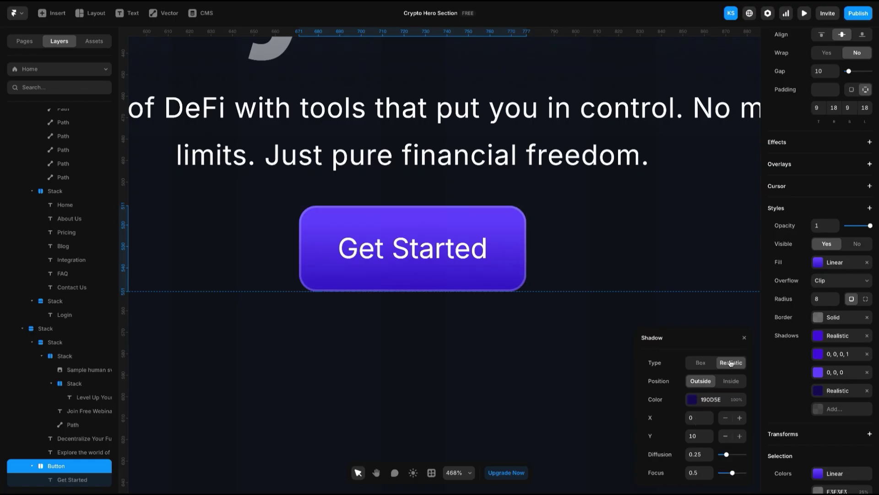
left_click(697, 415)
type("20")
left_click(699, 437)
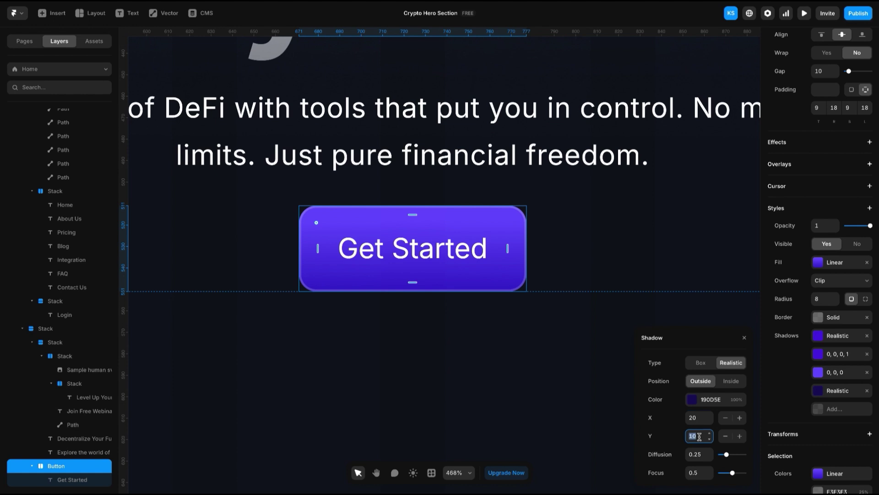
left_click(698, 417)
type("-20")
left_click(699, 436)
type("-2")
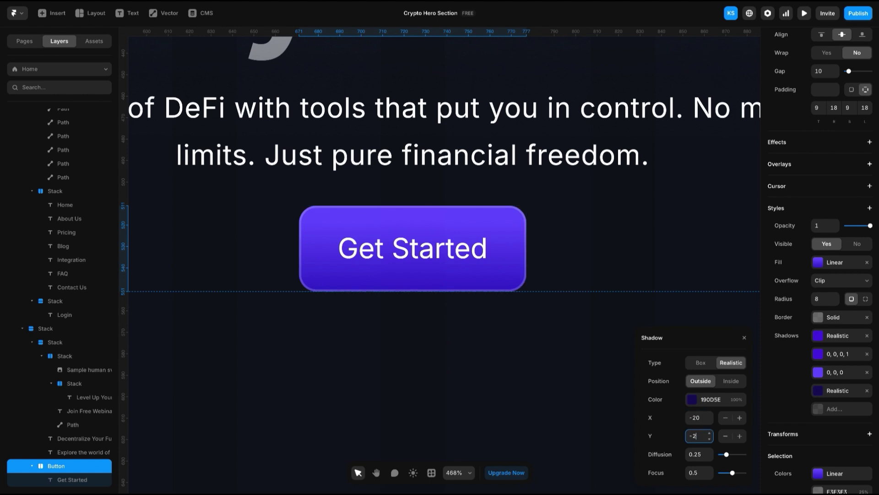
type("0")
key("Down")
Set the focus of the 190D5E Realistic shadow to 0.45 and close its settings
left_click(704, 454)
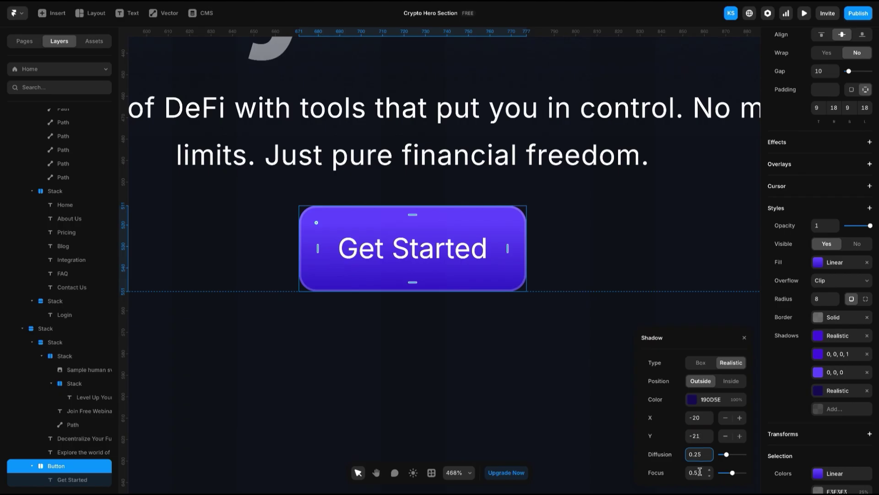
left_click(698, 472)
left_click(615, 390)
left_click(501, 281)
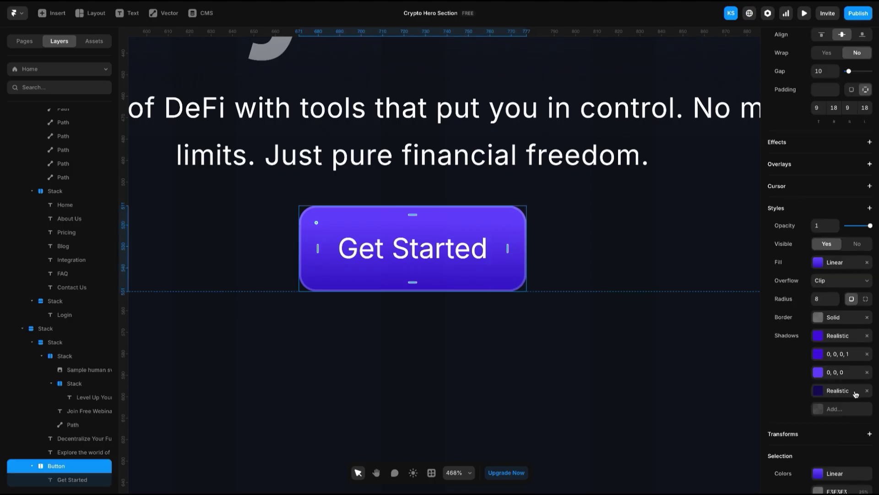
Duplicate the 190D5E Realistic shadow and set the copy's offset to X 7 and Y 8
left_click(829, 392)
right_click(823, 395)
left_click(833, 409)
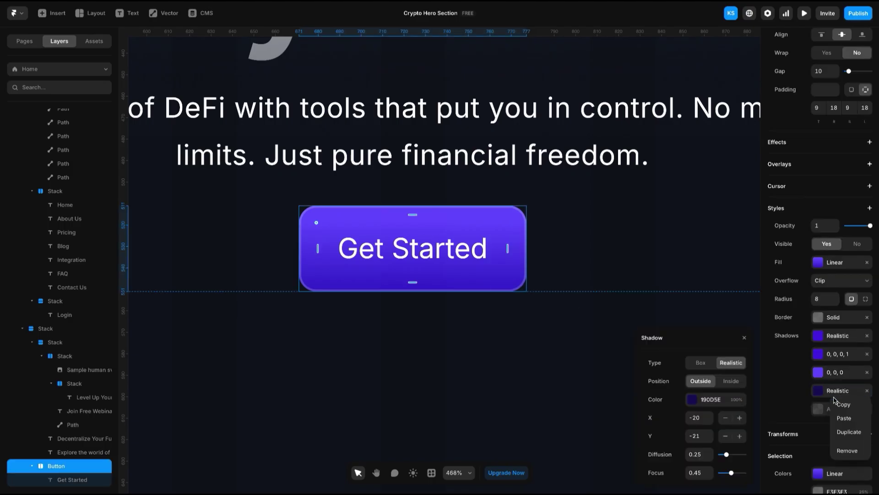
left_click(833, 417)
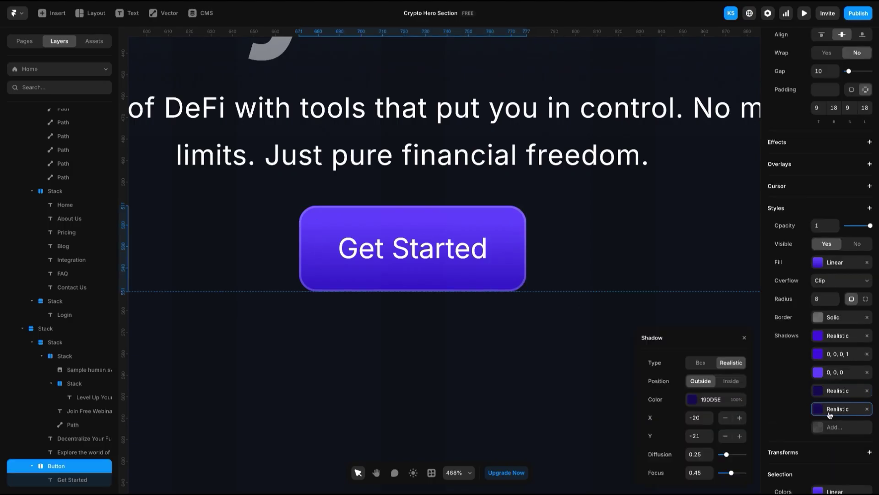
left_click(699, 417)
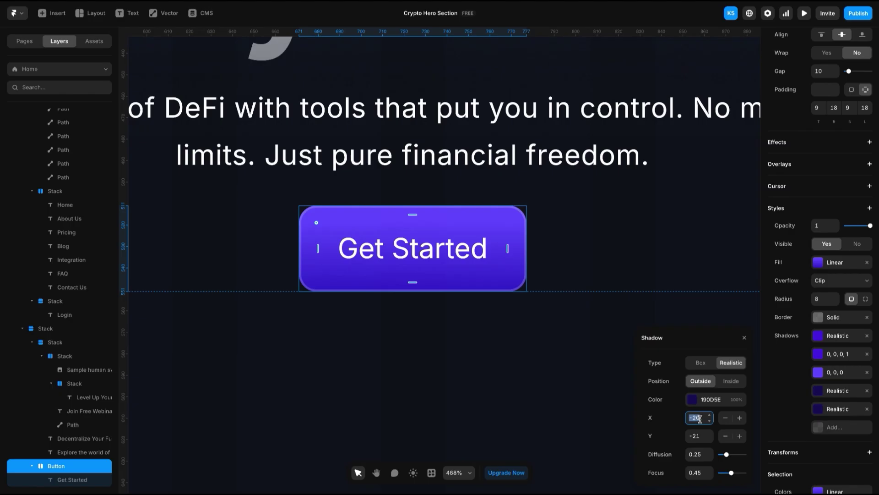
type("7")
key("Tab")
type("8")
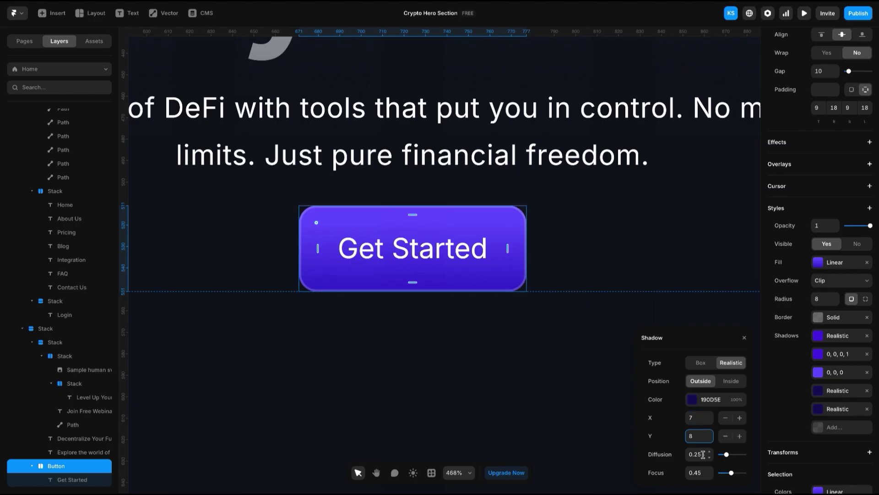
left_click(704, 455)
left_click(616, 411)
Set the font weight of the Get Started button's label to Bold
scroll(594, 362, "down", 5)
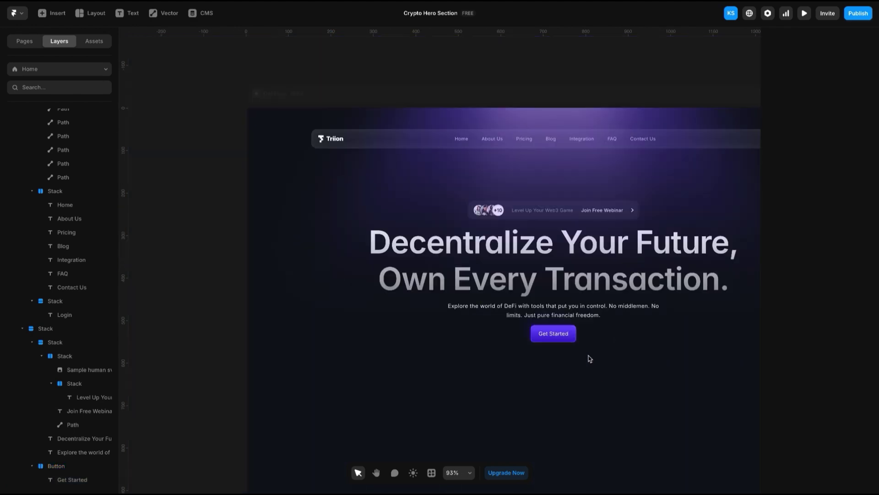
scroll(562, 342, "up", 8)
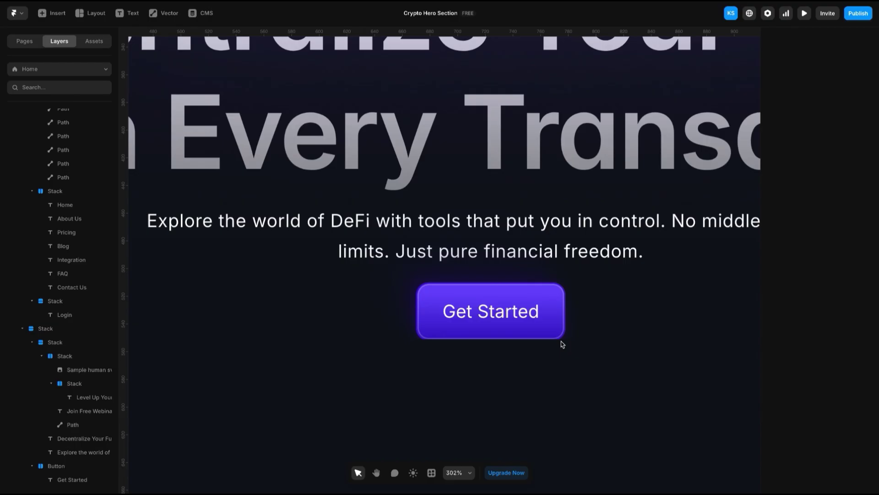
scroll(561, 345, "down", 3)
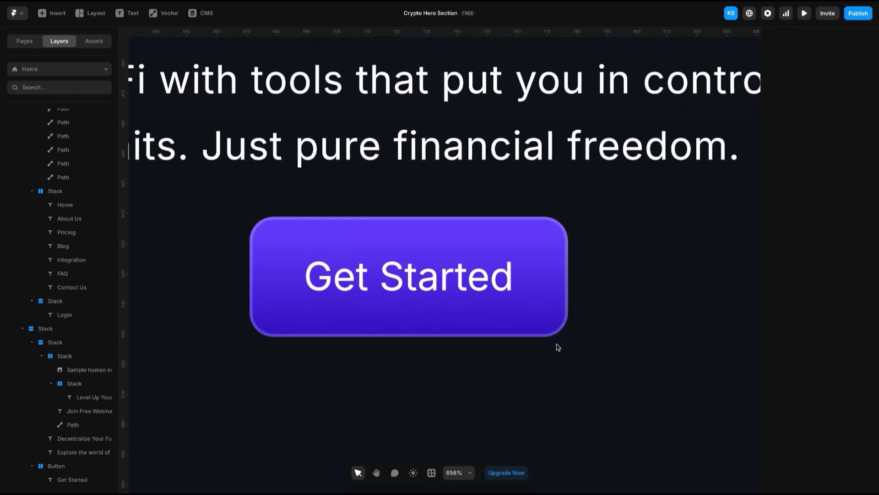
scroll(624, 341, "down", 3)
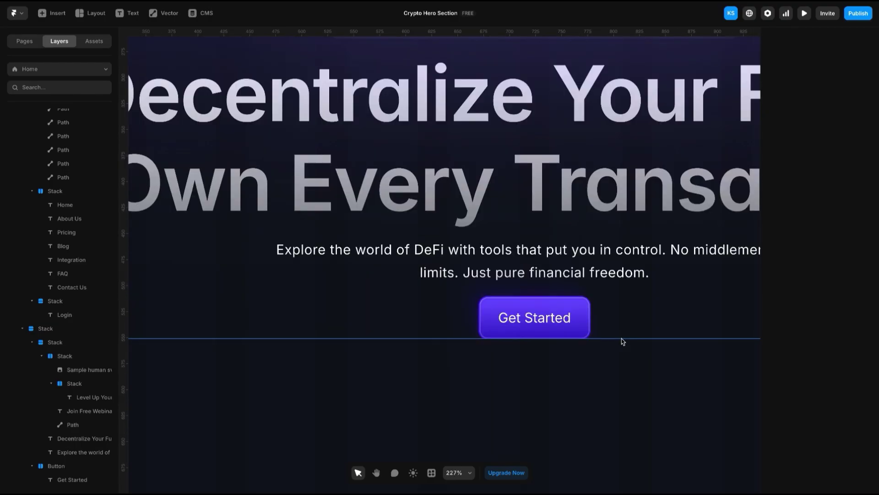
double_click(540, 321)
left_click(842, 319)
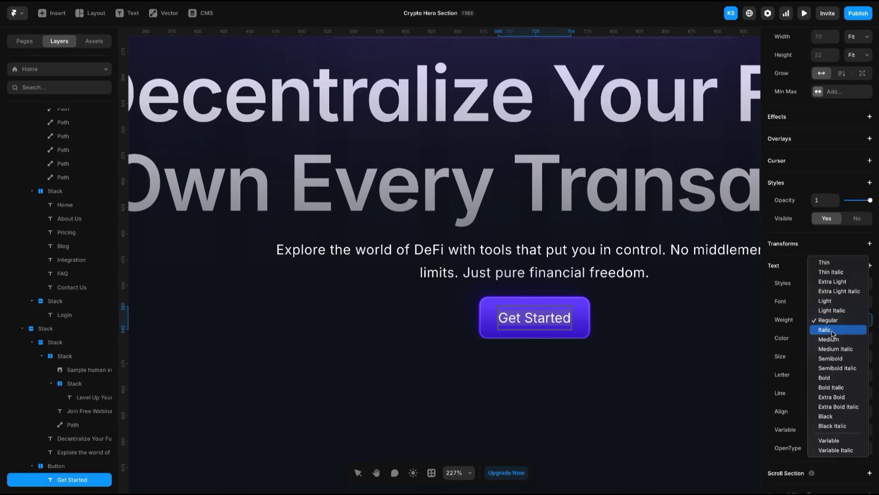
left_click(824, 379)
left_click(638, 328)
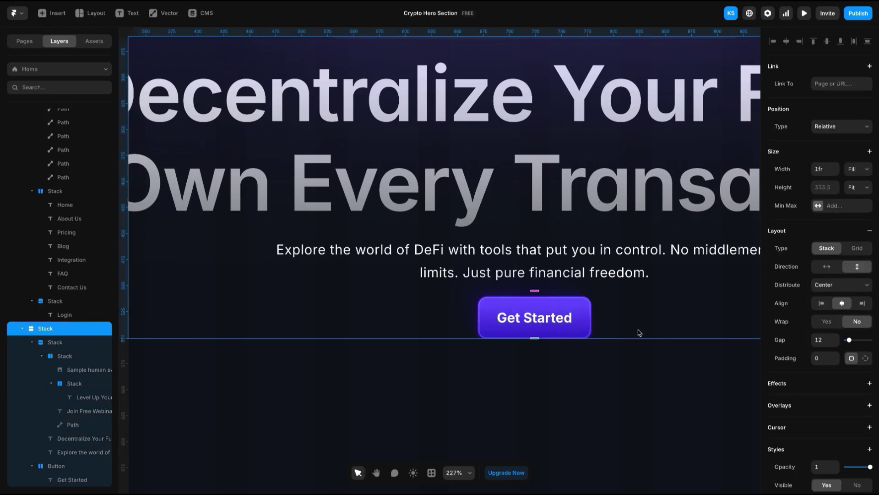
Examine the Get Started button up close and compare it with the buttons in the Figma reference design
scroll(638, 329, "up", 5)
scroll(637, 334, "up", 3)
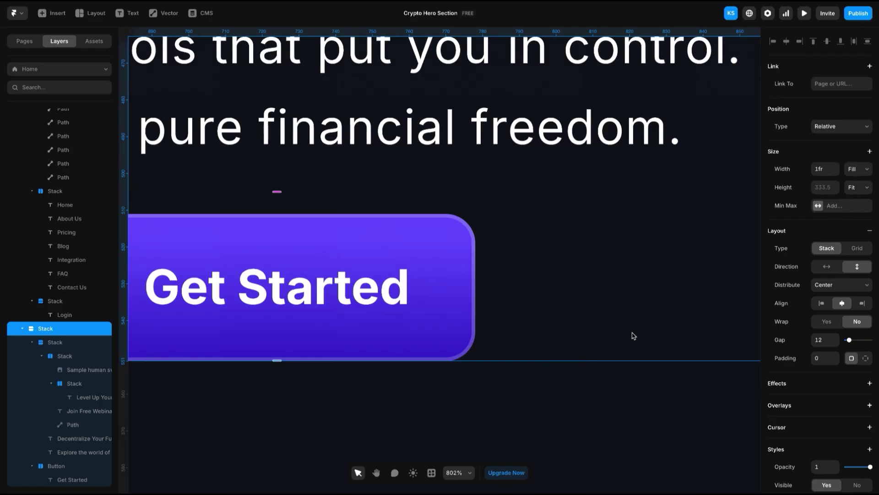
scroll(632, 334, "down", 4)
scroll(631, 337, "down", 5)
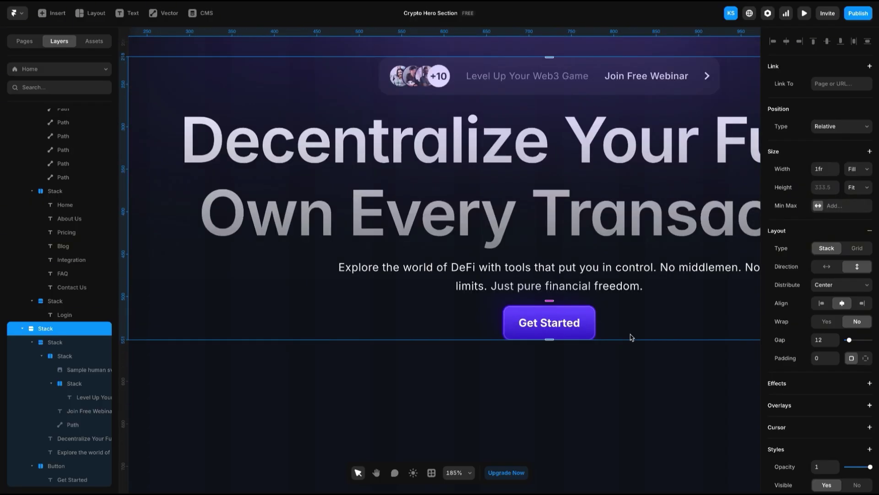
scroll(631, 337, "right", 2)
left_click(532, 310)
left_click(549, 306)
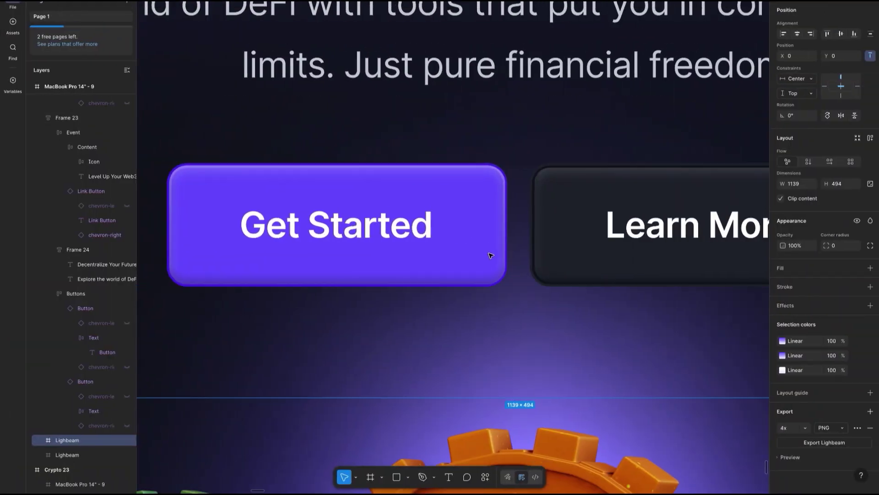
scroll(491, 256, "down", 5)
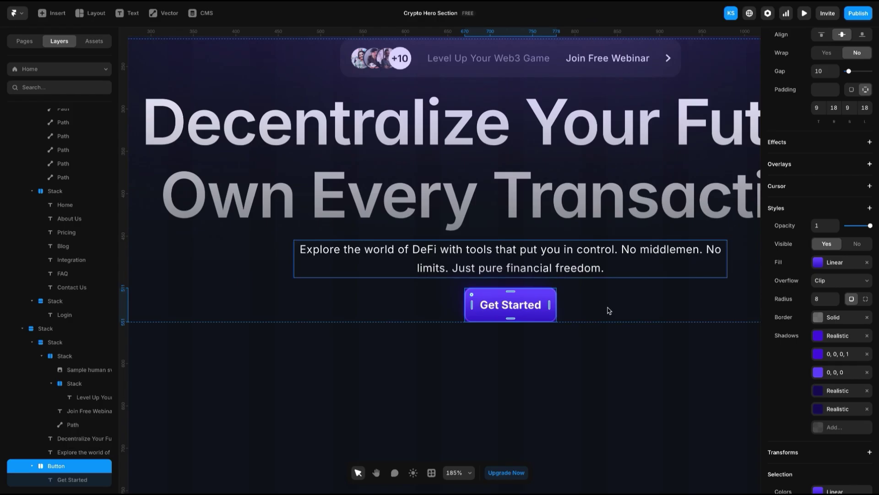
Duplicate the Get Started button and wrap both buttons in a new stack
left_click(602, 365)
key("Escape")
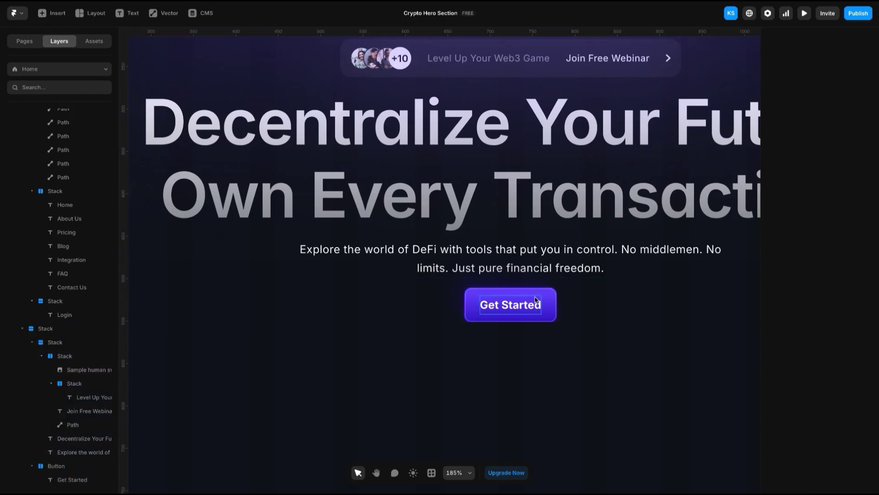
left_click(539, 298)
key("ctrl+d")
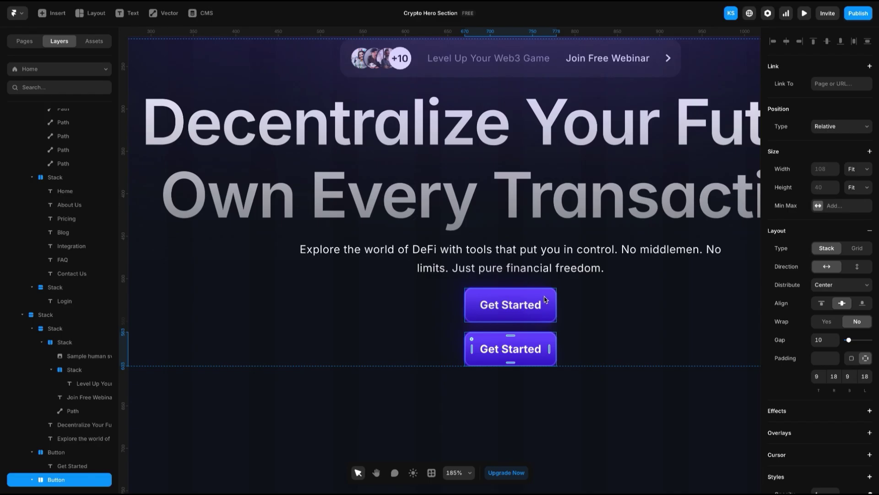
left_click(545, 300, "shift")
key("ctrl+Return")
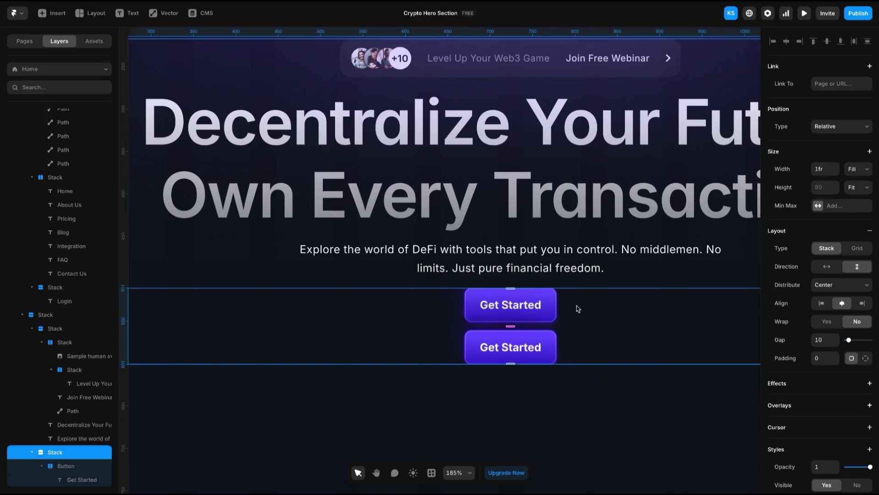
Make the two-button stack horizontal with its width set to Fit Content, and select the second button
left_click(836, 268)
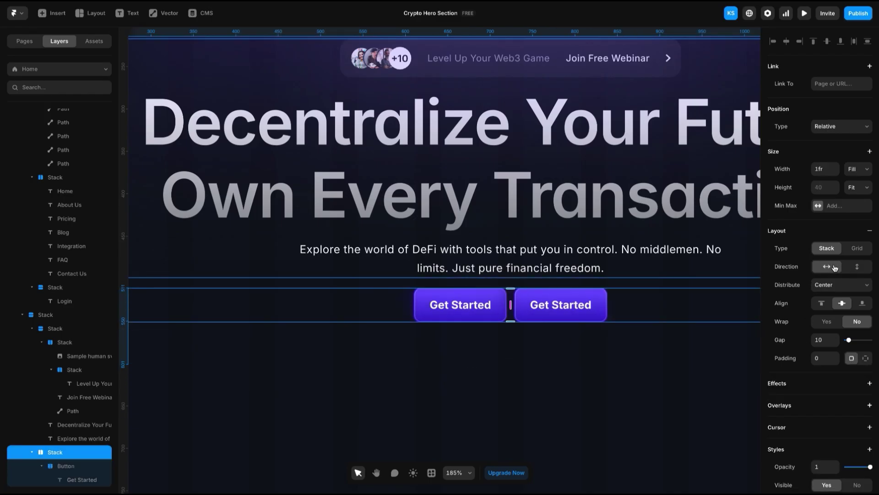
left_click(856, 168)
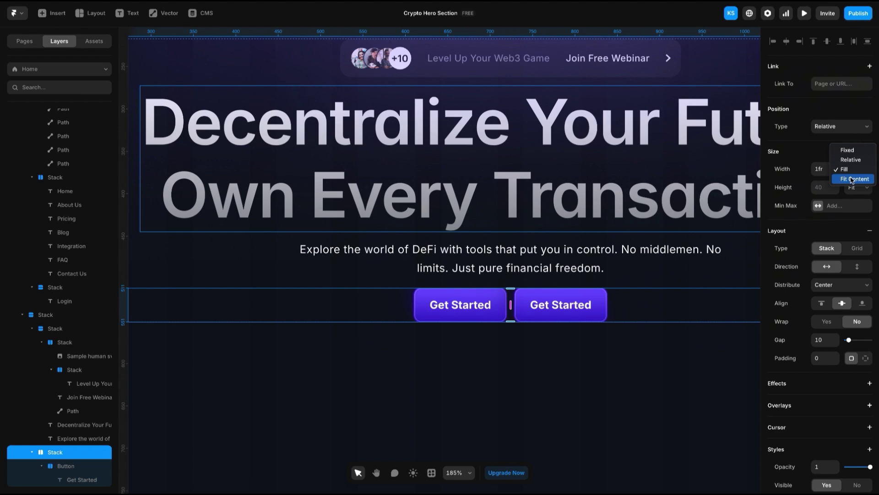
left_click(855, 179)
left_click(536, 299)
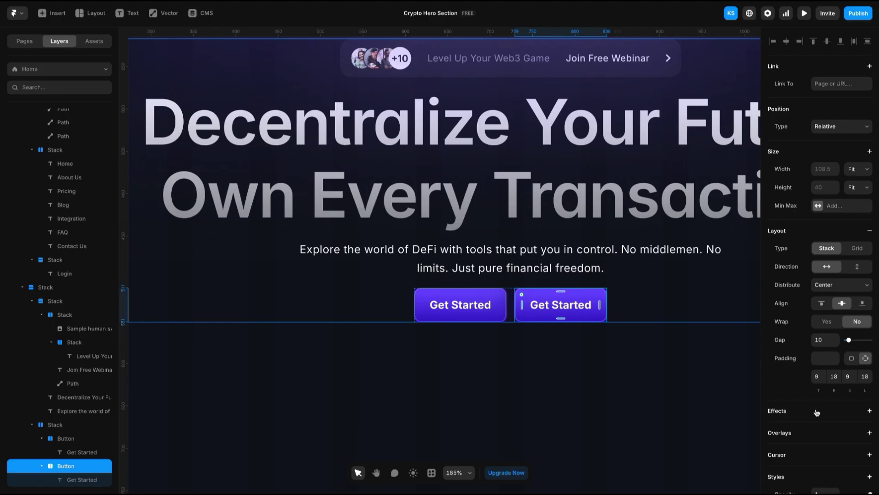
Darken the second button's linear gradient fill to near-black, with 04030A as the first colour stop
scroll(816, 403, "down", 8)
left_click(838, 237)
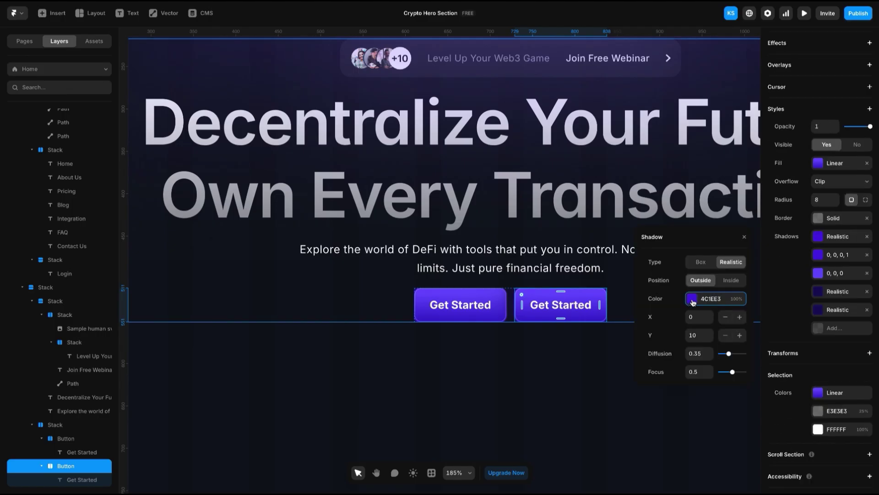
left_click(693, 300)
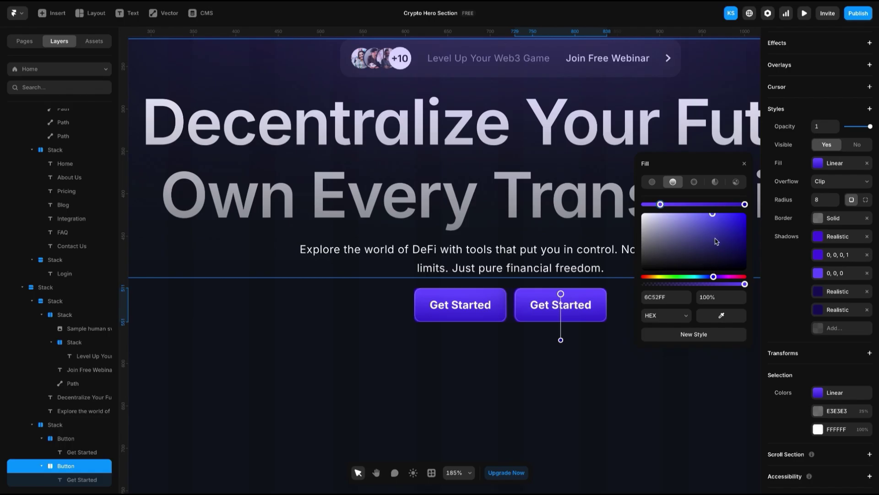
left_click_drag(715, 217, 711, 267)
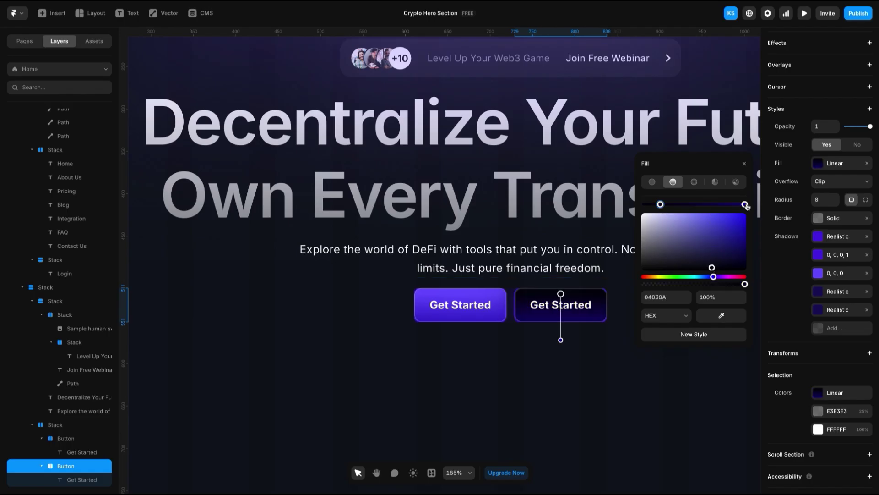
left_click_drag(655, 243, 654, 257)
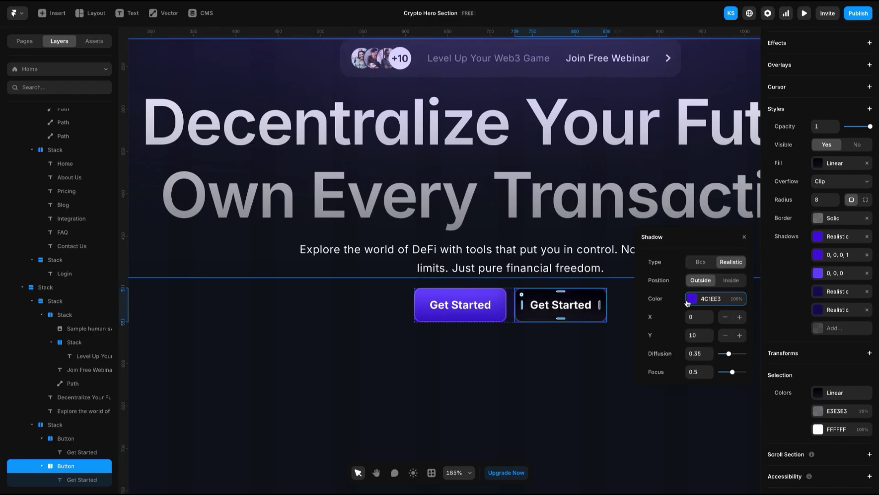
Recolour the second button's first three shadows to 19191C, near-black and 212121 respectively
left_click(687, 300)
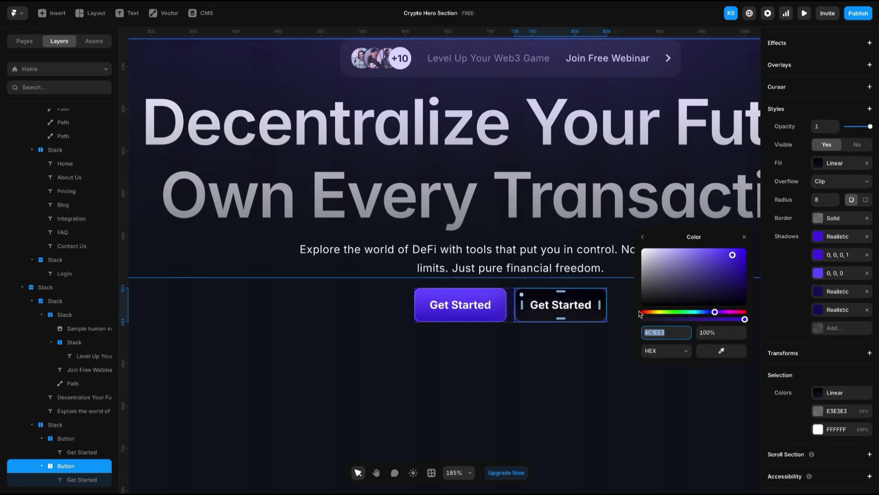
type("19191C")
key("Return")
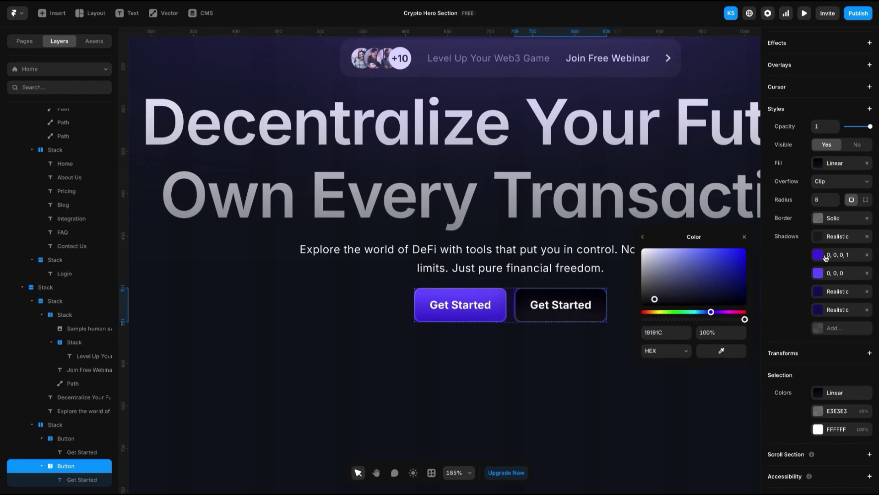
left_click(818, 273)
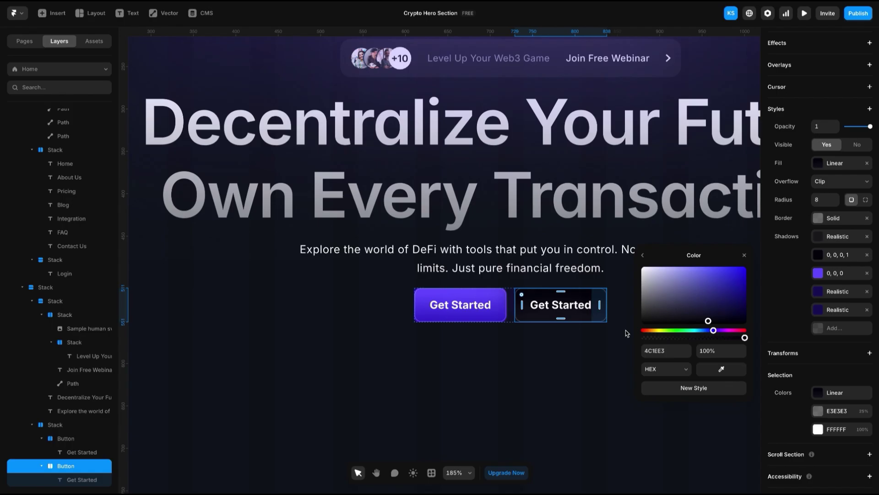
left_click(818, 275)
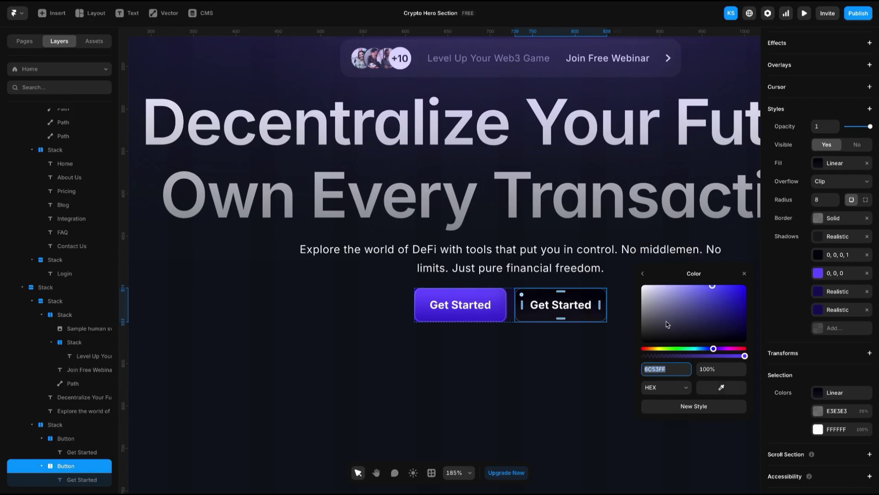
left_click_drag(667, 325, 642, 336)
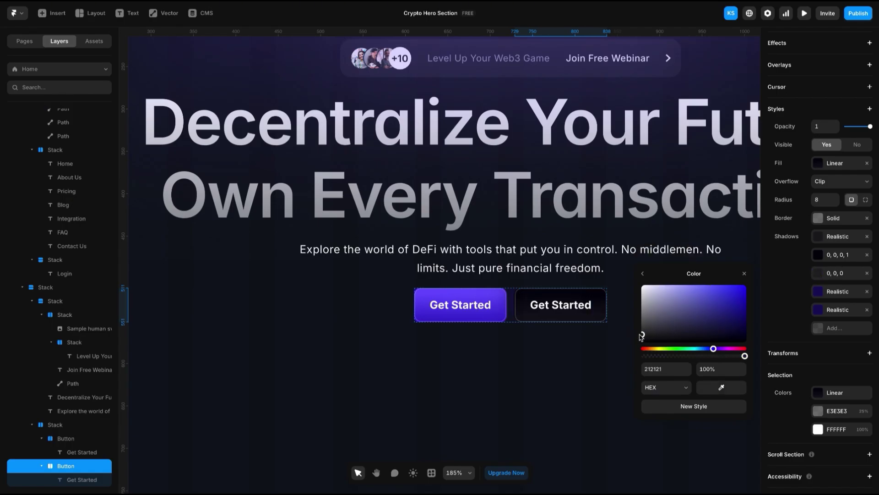
Recolour the second button's two remaining purple shadows to dark grey, using 222224 for the fourth shadow
key("Escape")
left_click(696, 356)
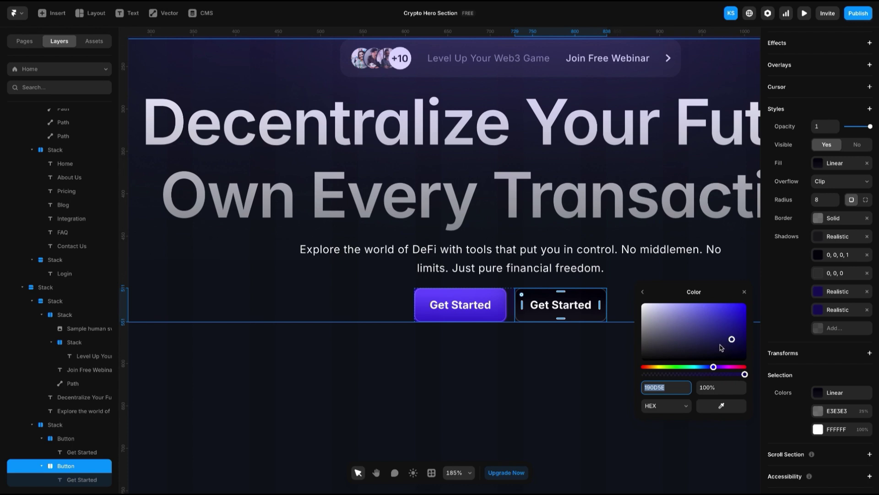
left_click(825, 308)
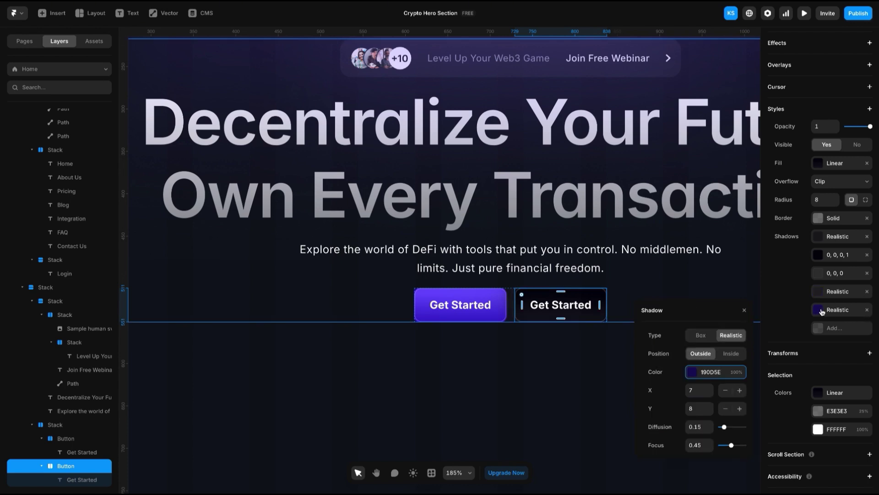
left_click(715, 368)
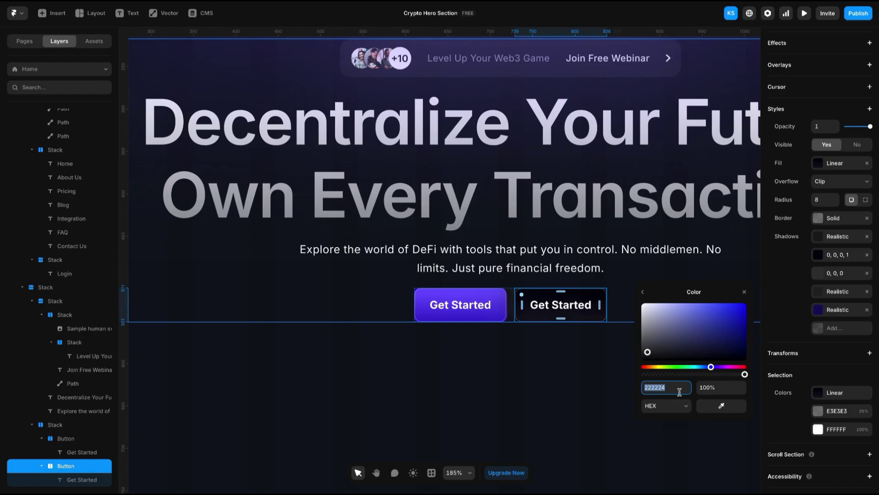
left_click(814, 312)
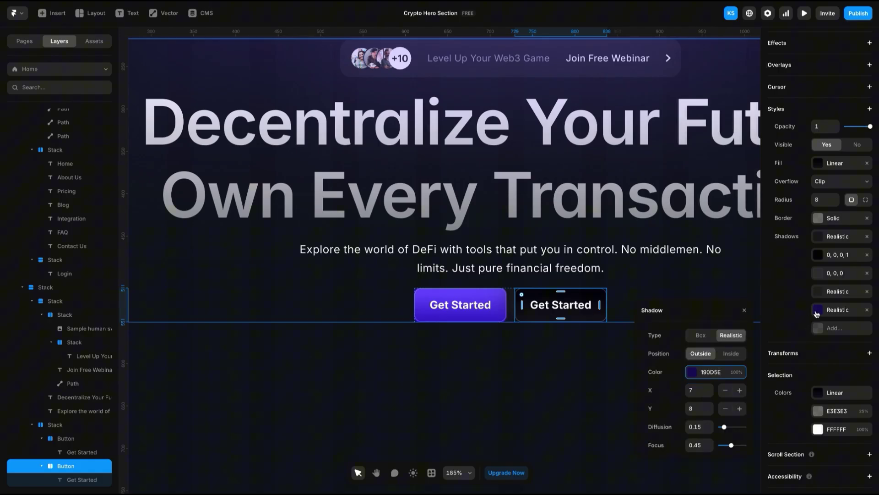
left_click(709, 373)
key("Escape")
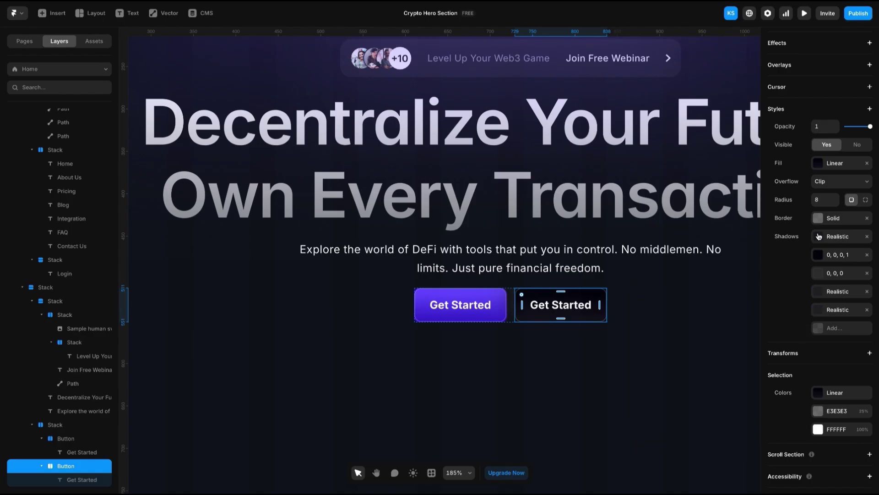
Set the second button's border colour to 545454 and inspect the button up close
left_click(820, 219)
left_click(692, 244)
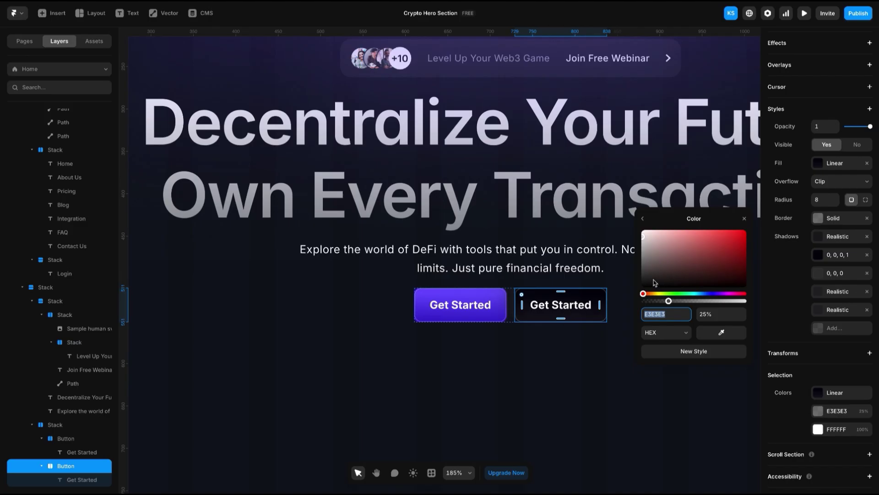
left_click_drag(643, 240, 643, 268)
scroll(602, 293, "up", 3)
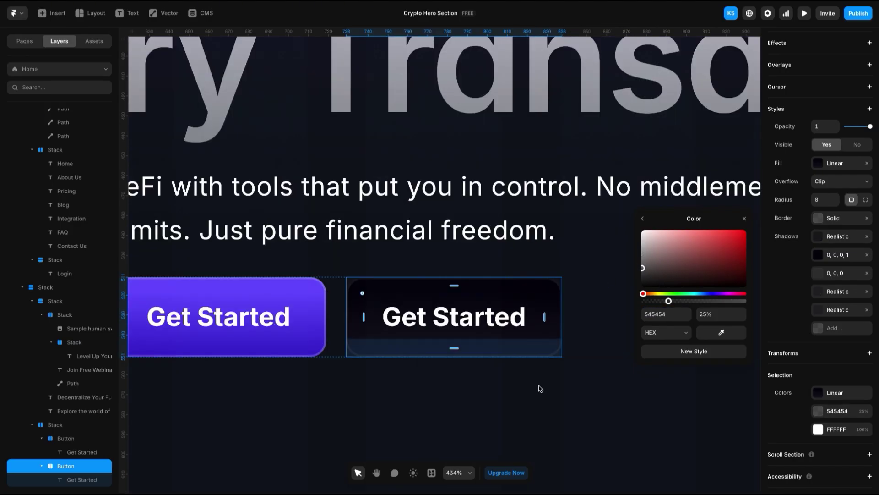
left_click(568, 335)
scroll(597, 323, "down", 2)
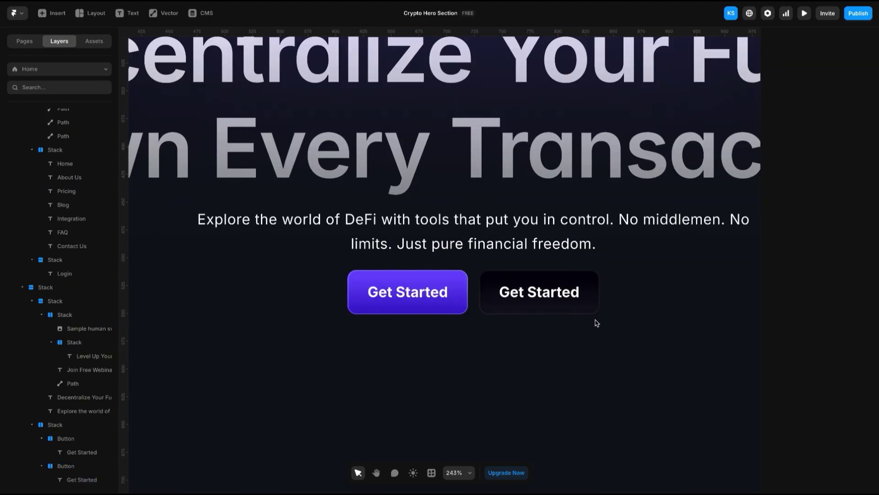
Change the dark second button's label text to "Learn More"
double_click(552, 294)
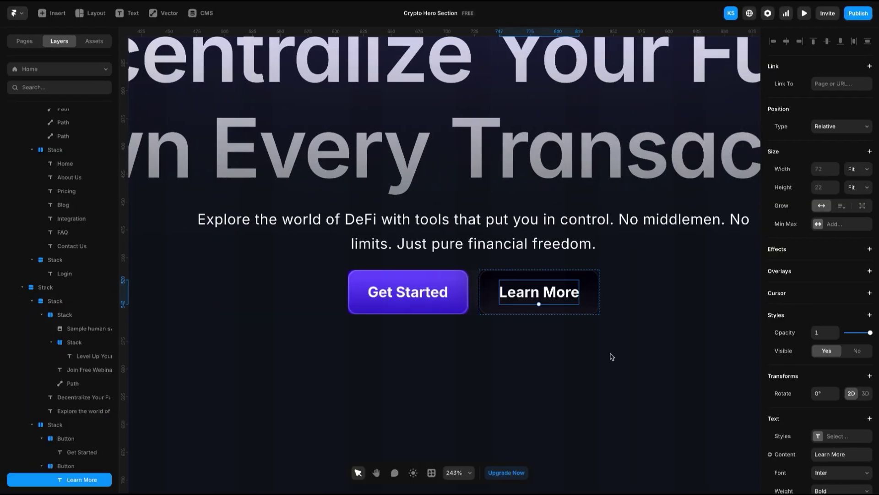
left_click(610, 359)
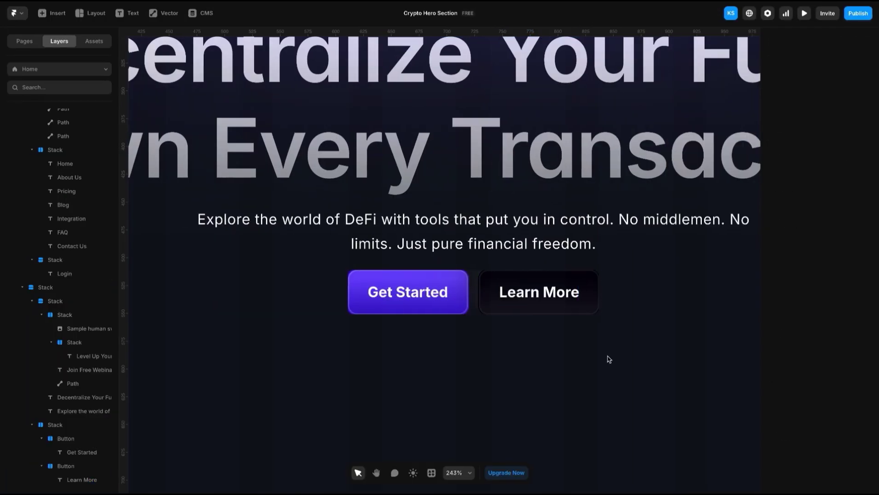
key("shift+1")
Set the gap between the Get Started and Learn More buttons in their stack to 12
left_click(562, 320)
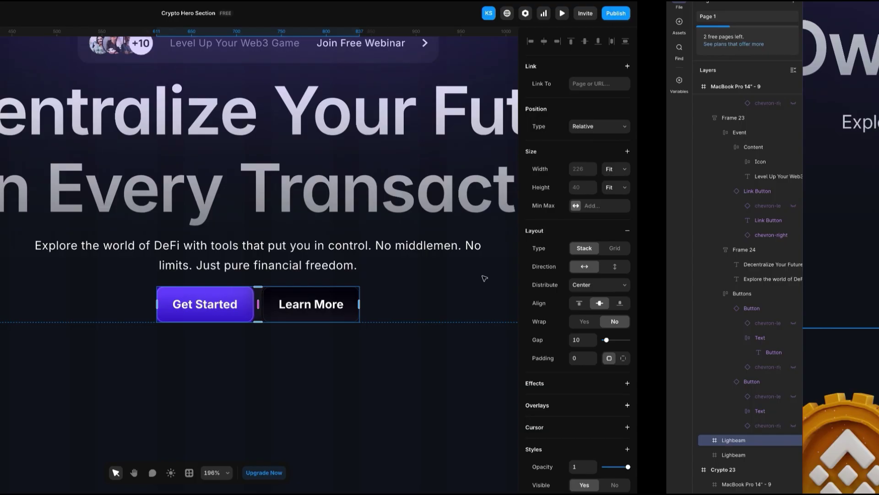
scroll(513, 313, "up", 5)
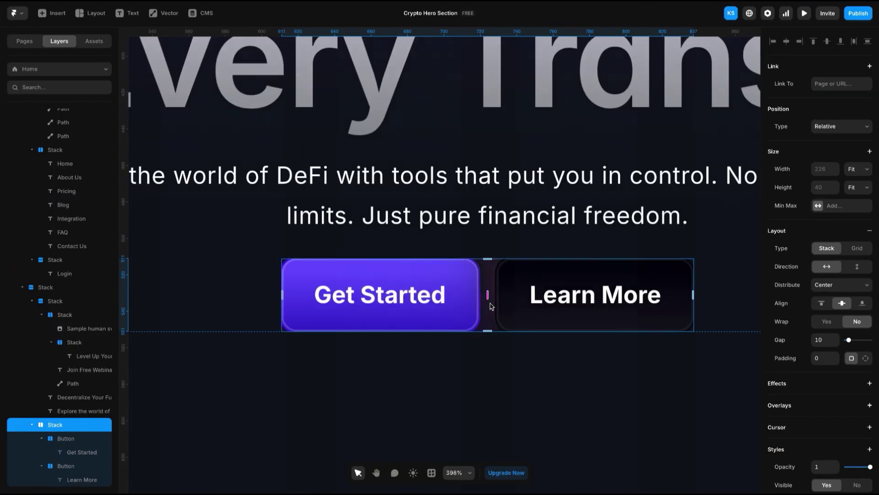
left_click_drag(488, 296, 499, 302)
double_click(596, 296)
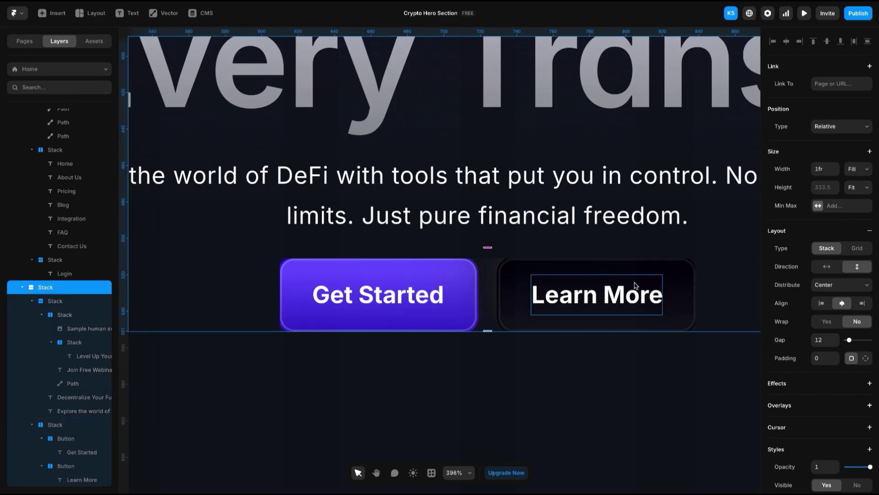
left_click(487, 277)
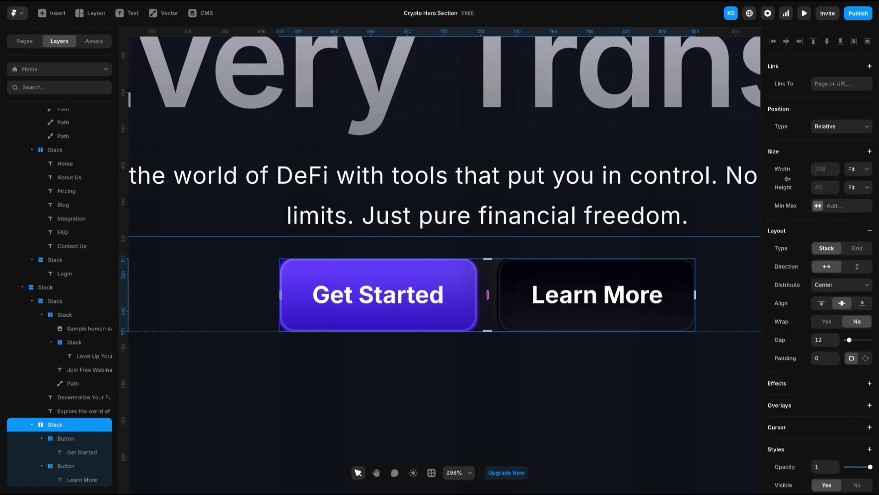
Try a padding of 10 on the stack holding the two buttons
left_click(825, 357)
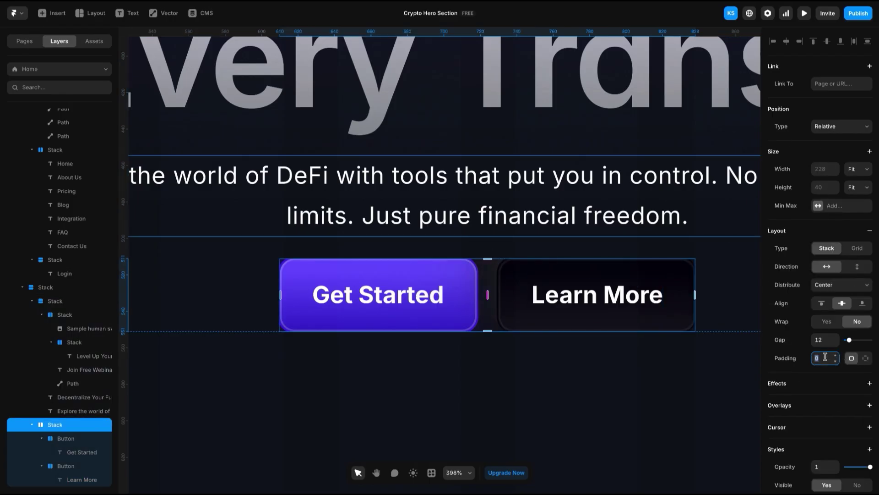
scroll(826, 357, "down", 4)
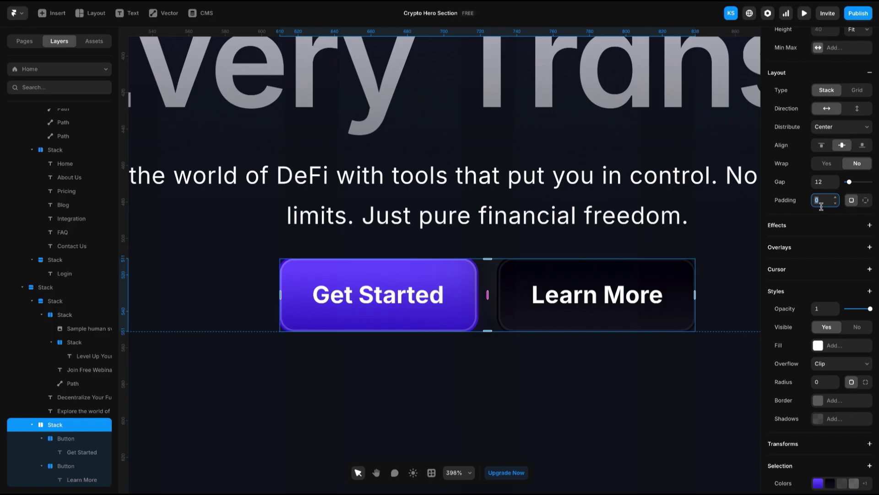
type("10")
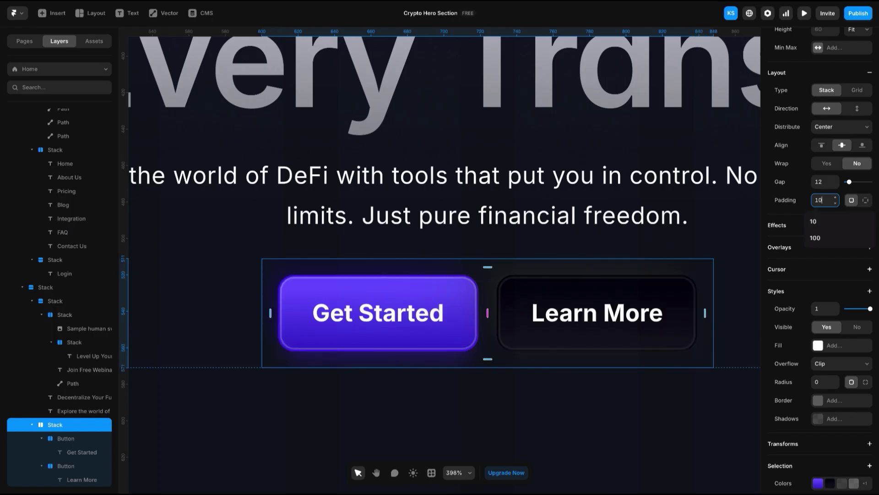
key("Escape")
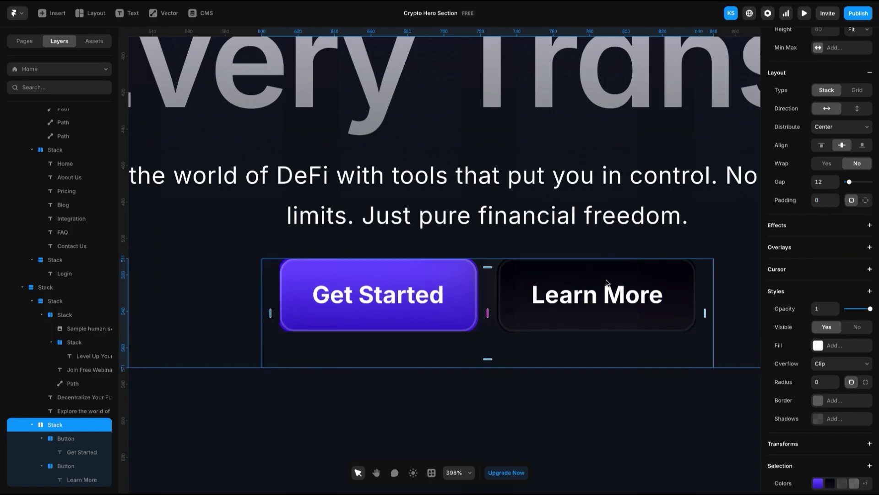
Remove the stack around the Get Started and Learn More buttons, leaving both directly in the hero content stack
left_click(475, 284)
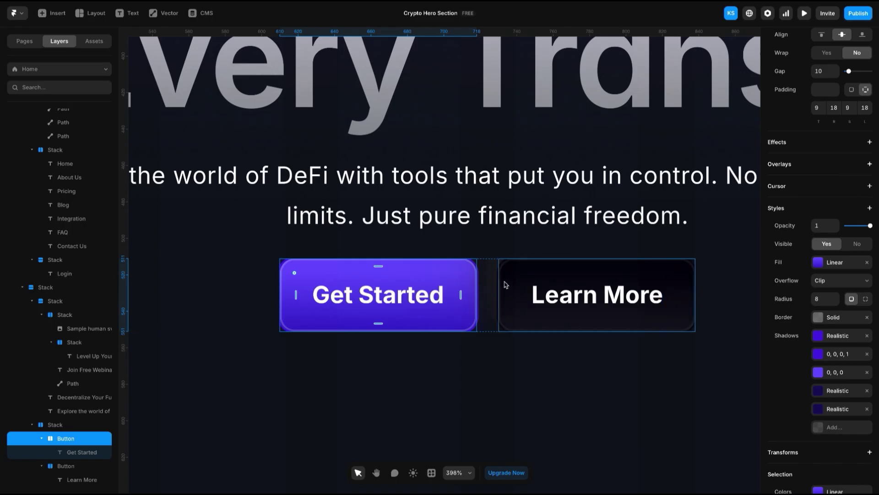
right_click(488, 287)
left_click(520, 232)
right_click(507, 270)
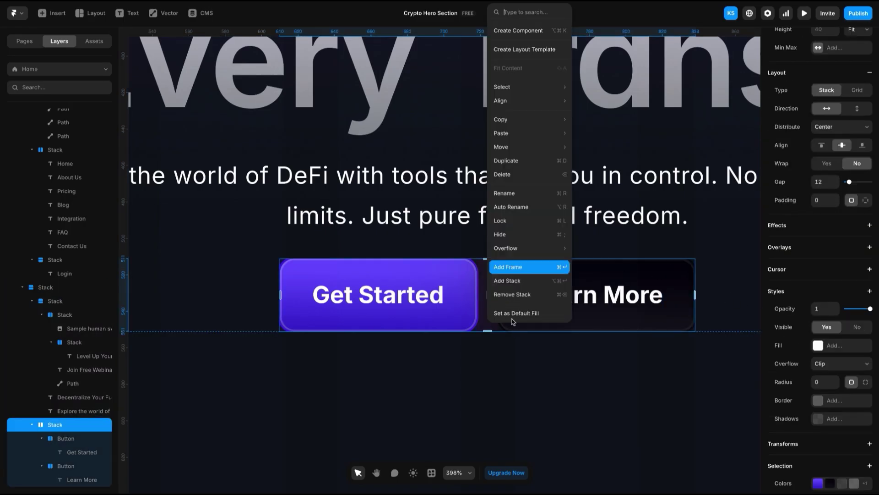
left_click(517, 281)
left_click(675, 328)
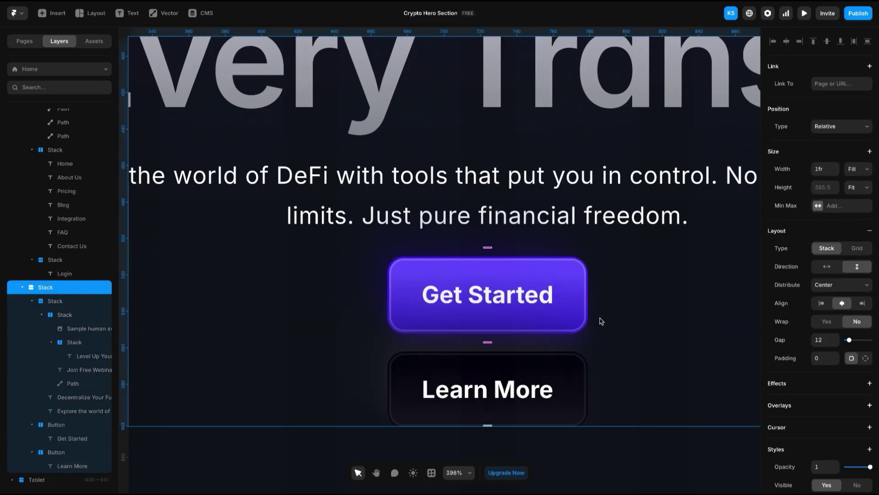
Select the Get Started and Learn More buttons together and wrap them in a new stack
scroll(522, 261, "down", 1)
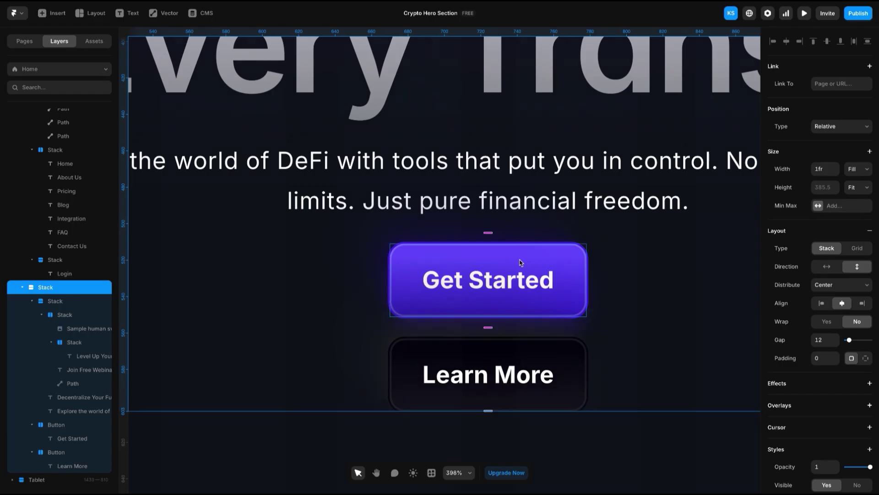
scroll(521, 260, "down", 5, "ctrl")
left_click(630, 372)
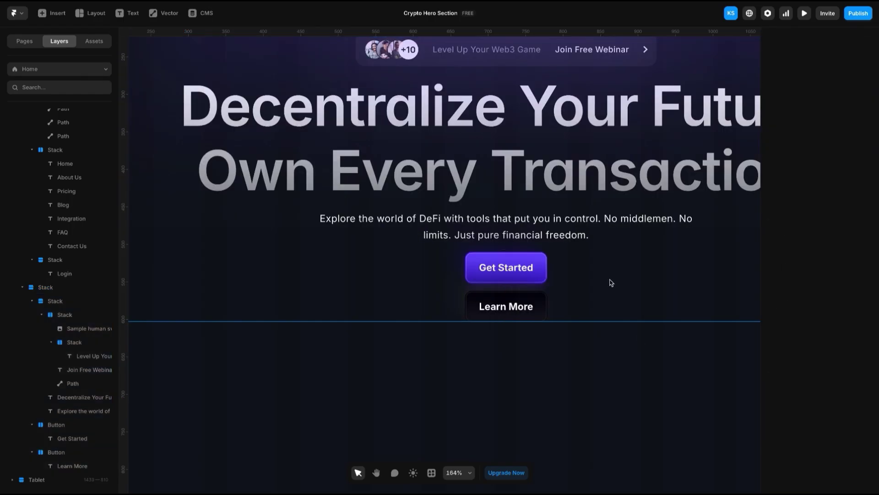
left_click(543, 256)
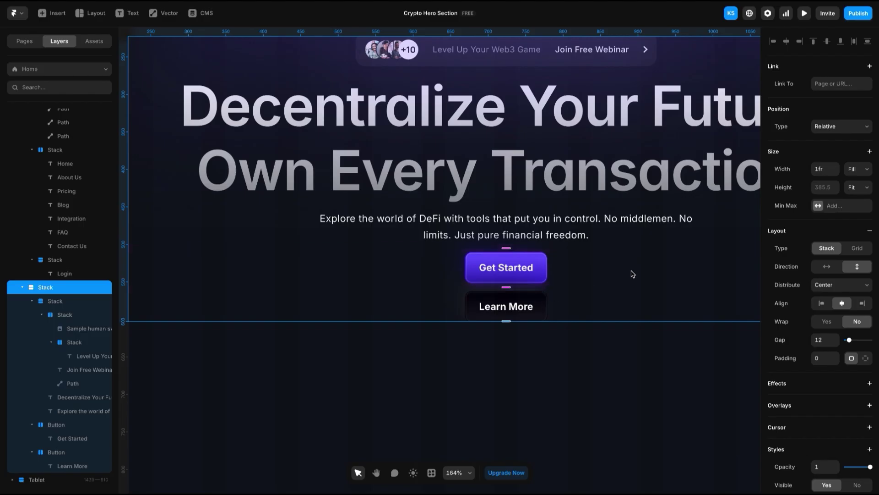
scroll(627, 278, "down", 5)
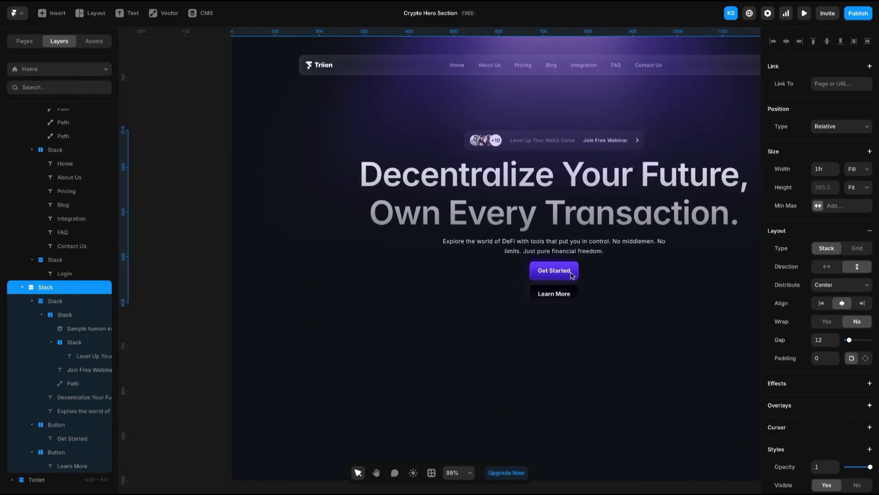
left_click(563, 271)
left_click(574, 292, "shift")
key("shift+a")
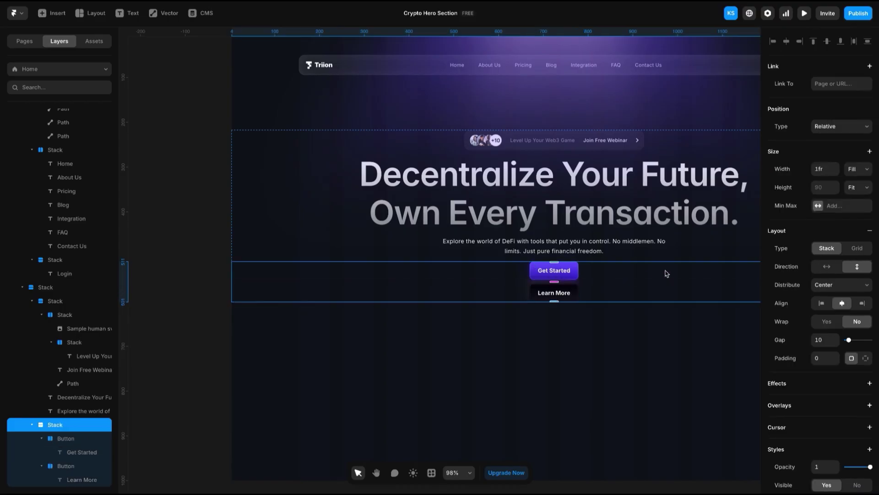
Set the direction of the stack holding the Get Started and Learn More buttons to horizontal
left_click(823, 266)
left_click(612, 303)
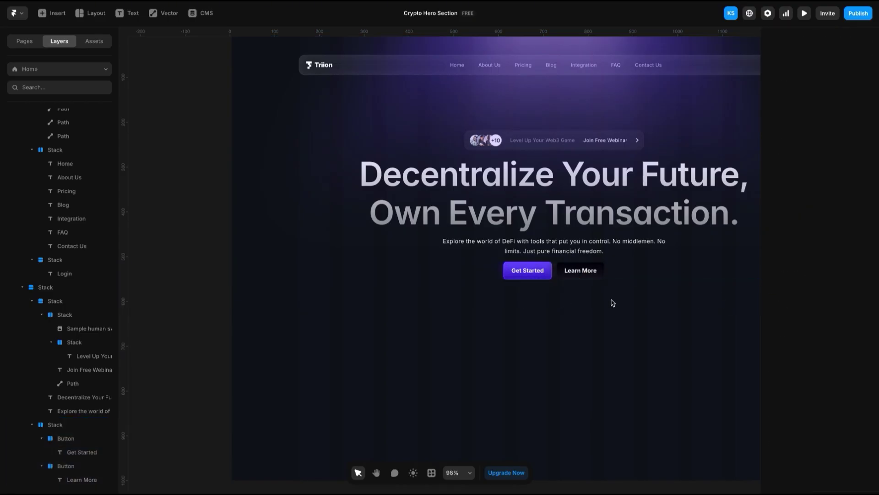
left_click(642, 271)
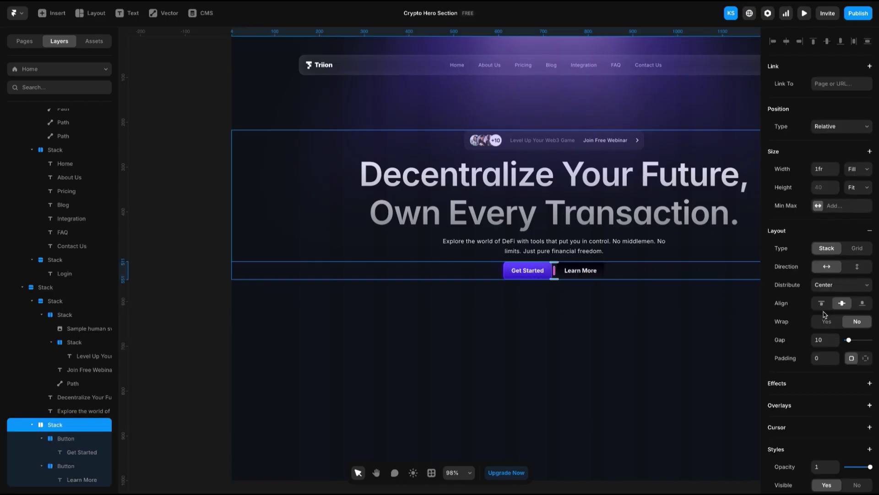
Try Visible overflow on the stack of two buttons and inspect the button shadows up close
scroll(593, 358, "up", 5)
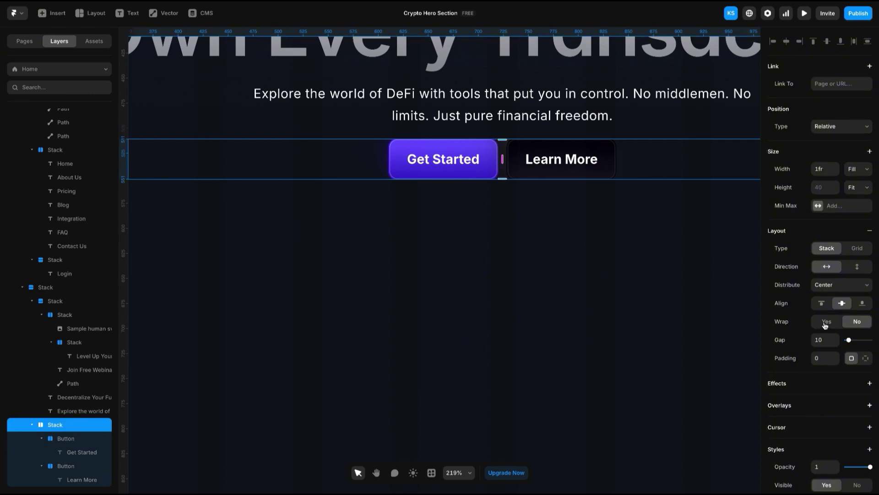
scroll(825, 325, "down", 3)
left_click(834, 381)
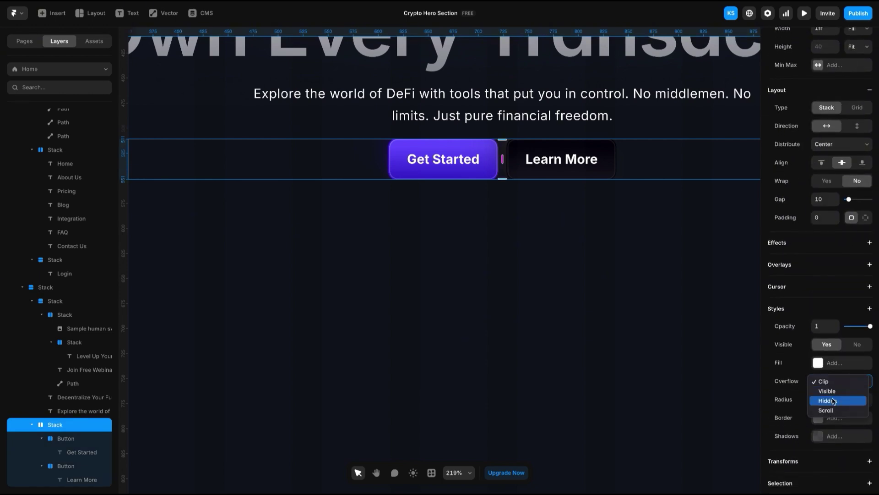
left_click(833, 391)
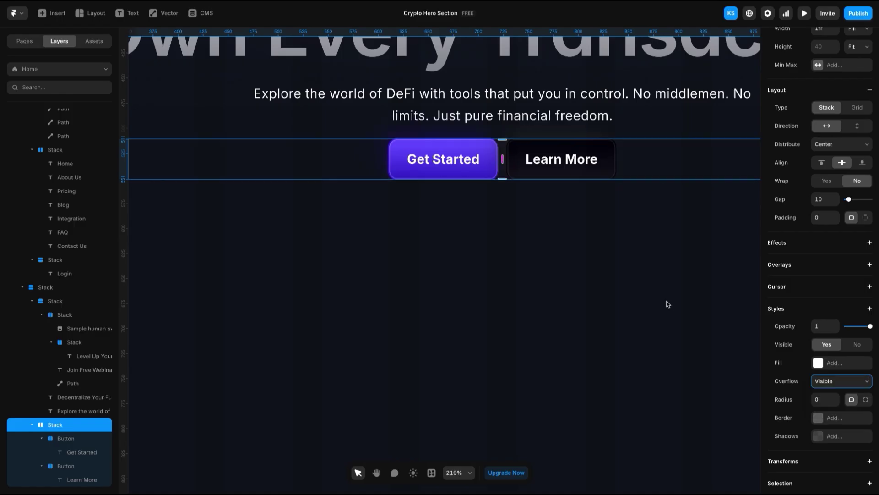
left_click(666, 303)
scroll(644, 293, "up", 1)
scroll(492, 185, "up", 5)
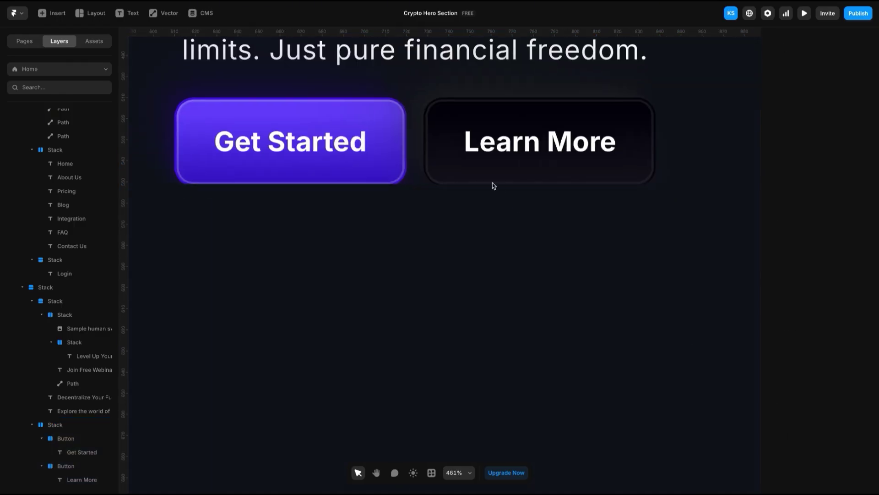
scroll(591, 267, "down", 4)
scroll(497, 197, "up", 1)
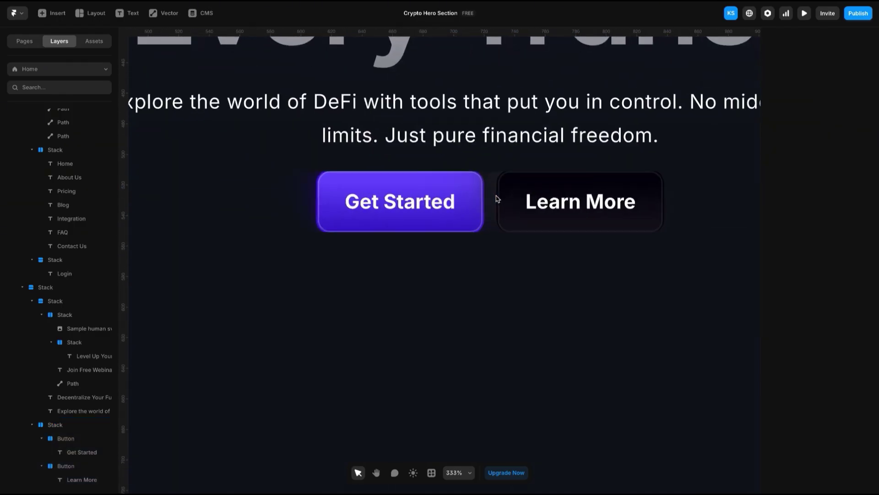
scroll(492, 198, "up", 3)
Switch the two-button stack's overflow from Hidden to Visible and check the button edges again
left_click(492, 200)
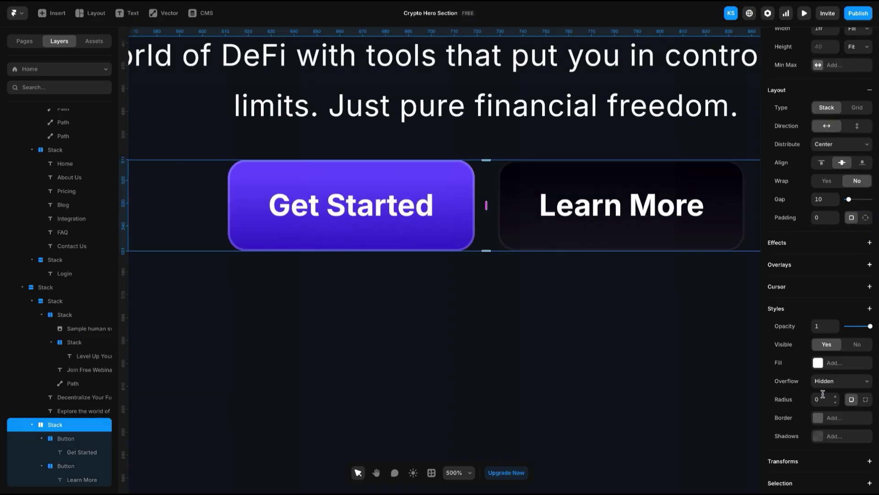
left_click(832, 382)
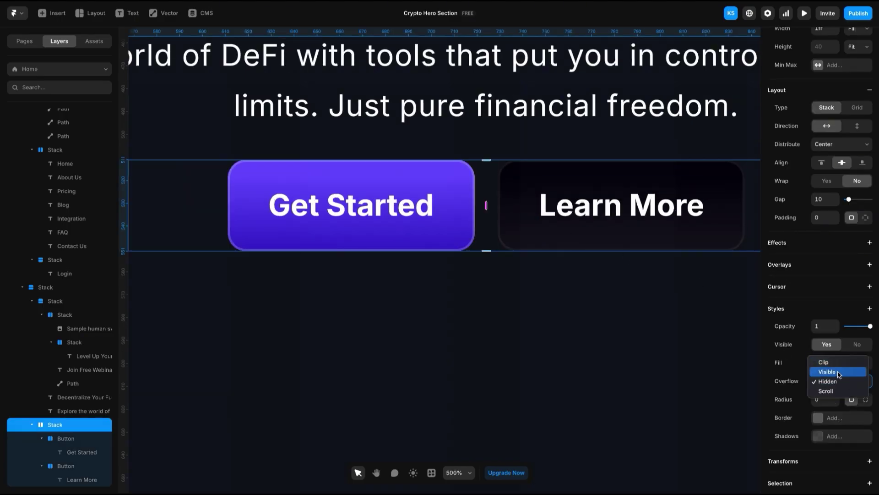
left_click(839, 374)
scroll(452, 308, "down", 4)
left_click(544, 293)
scroll(638, 308, "up", 4)
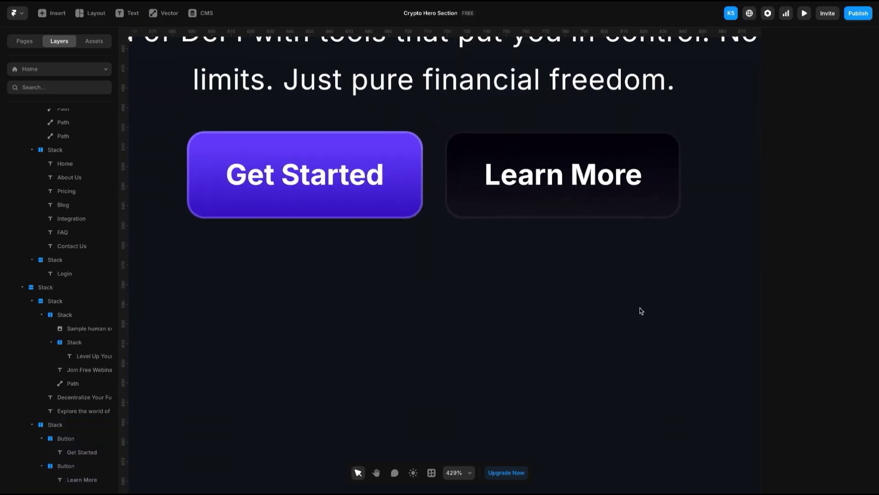
scroll(640, 308, "down", 4)
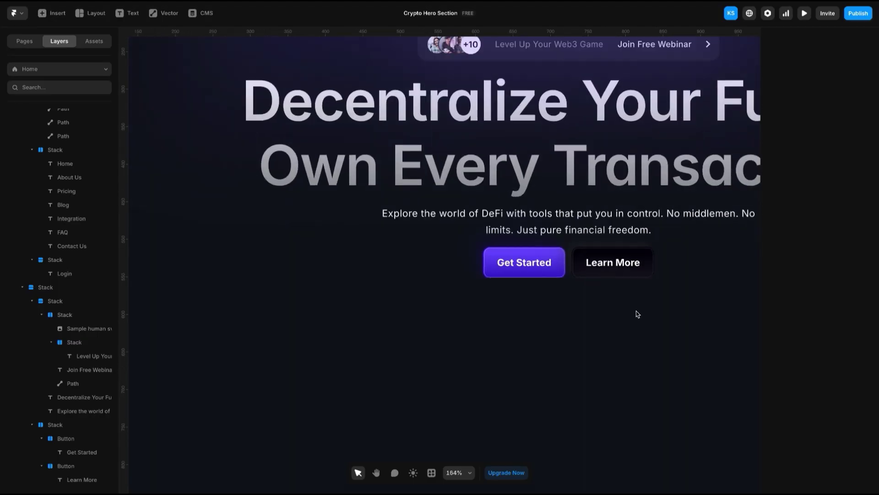
scroll(637, 312, "down", 3)
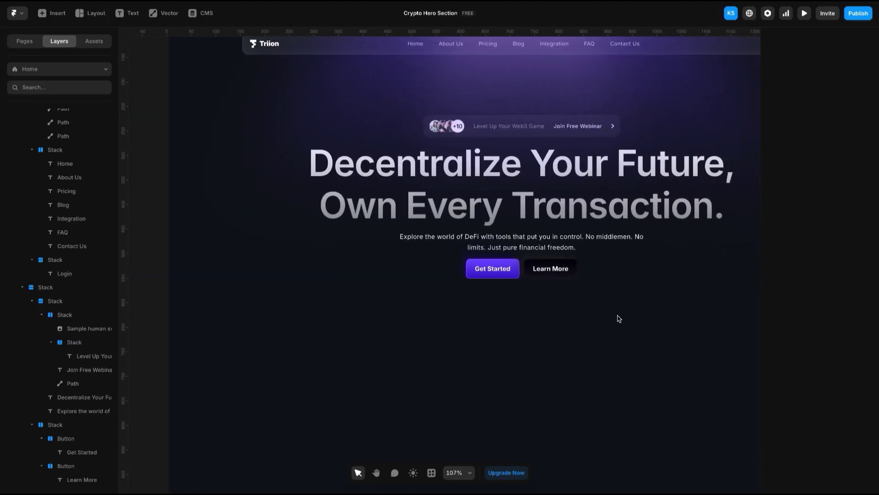
Set the width of the two-button stack to Fit and its overflow to Hidden
scroll(525, 274, "up", 5)
left_click(524, 271)
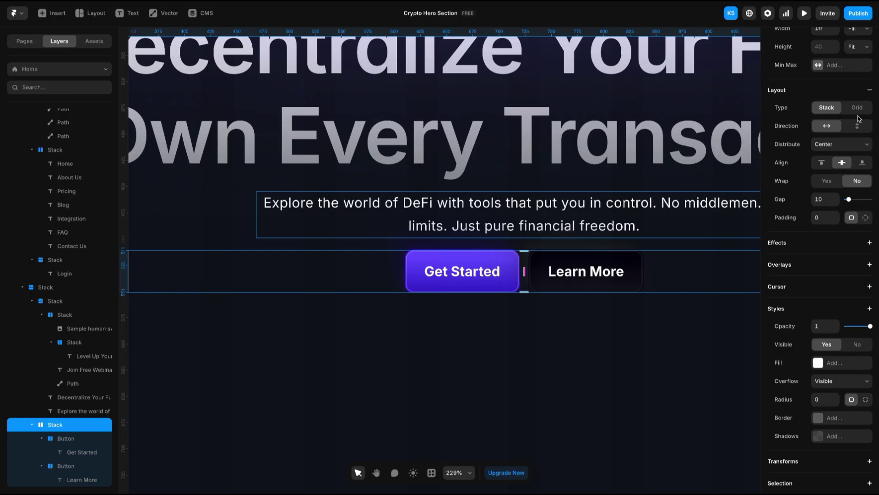
left_click(869, 169)
left_click(853, 183)
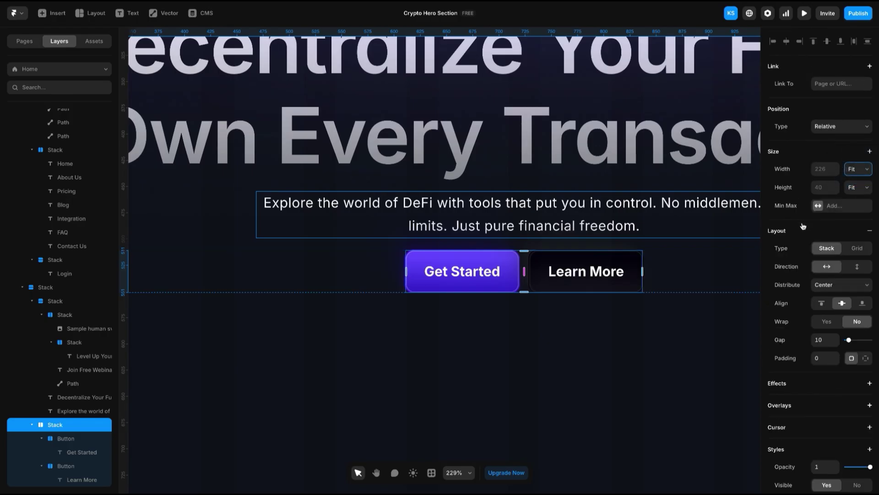
scroll(820, 388, "down", 3)
left_click(844, 388)
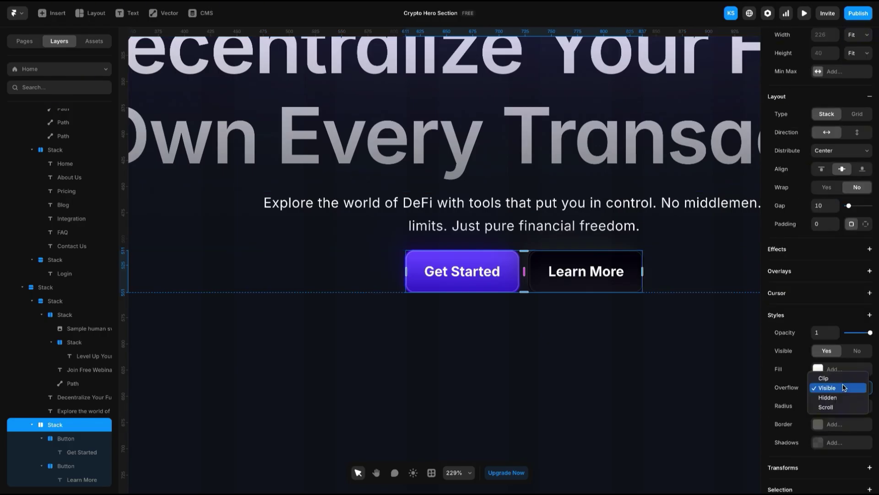
left_click(842, 397)
left_click(621, 330)
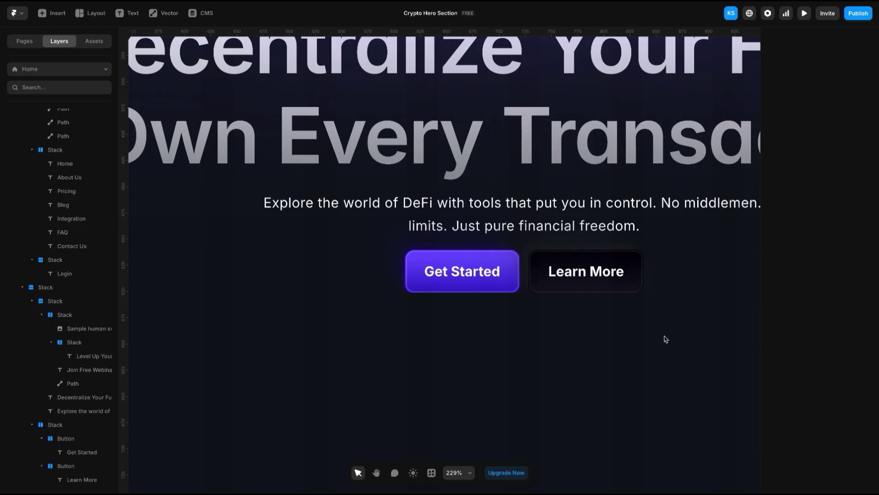
Inspect the buttons up close, and switch to Figma to compare the spacing of the original hero content
scroll(642, 319, "up", 5)
scroll(640, 320, "down", 2)
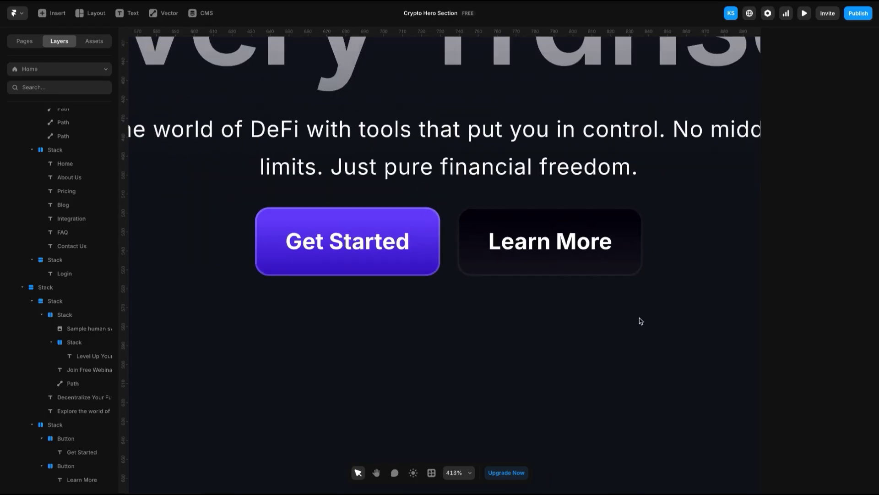
scroll(641, 320, "down", 10)
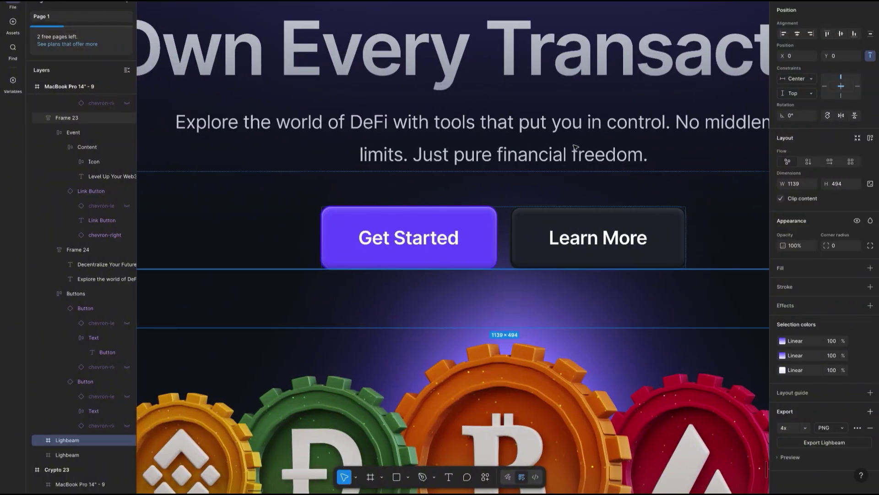
scroll(574, 146, "down", 5)
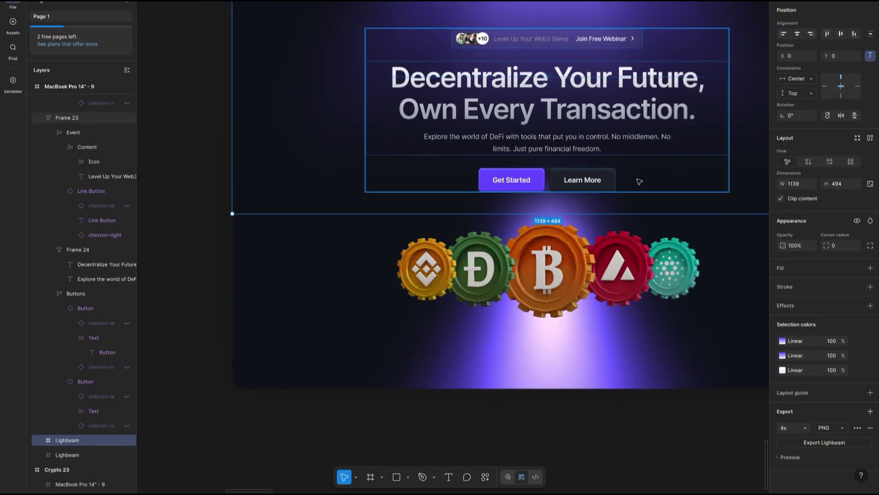
left_click(637, 167)
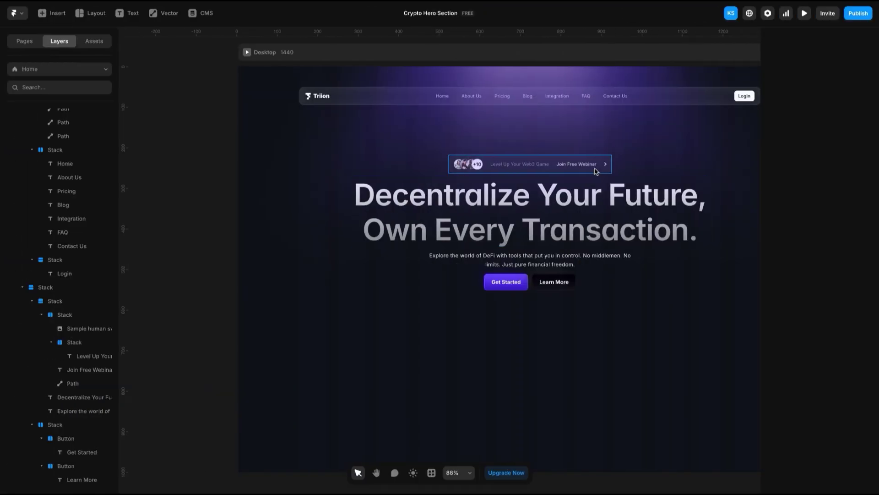
Back in Framer, select the hero heading and the paragraph below it together and wrap them in a new stack
left_click(591, 177)
left_click(607, 217)
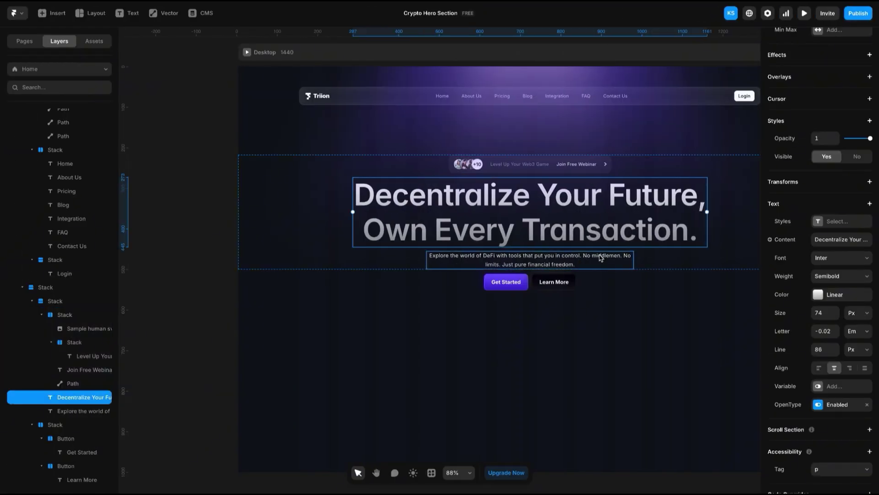
left_click(601, 258, "shift")
key("ctrl+Return")
Set the gap to 24 in both the stack holding the webinar badge and text and the outer hero content stack
left_click(827, 340)
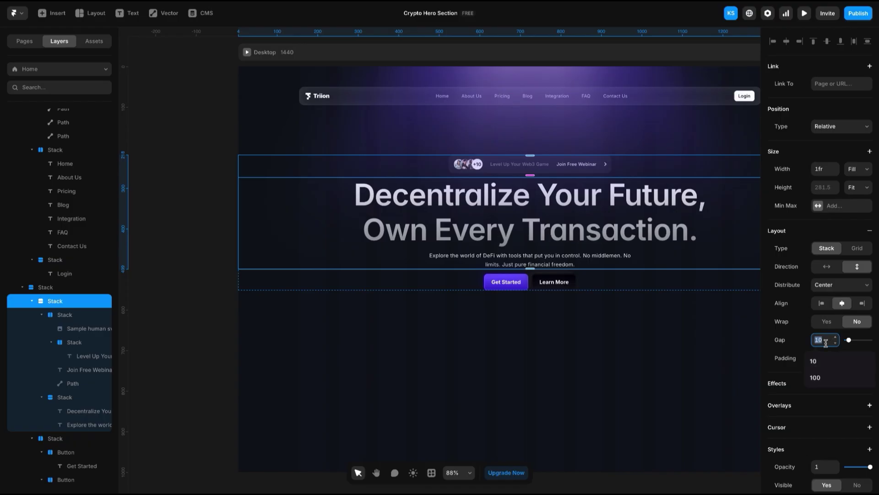
type("24")
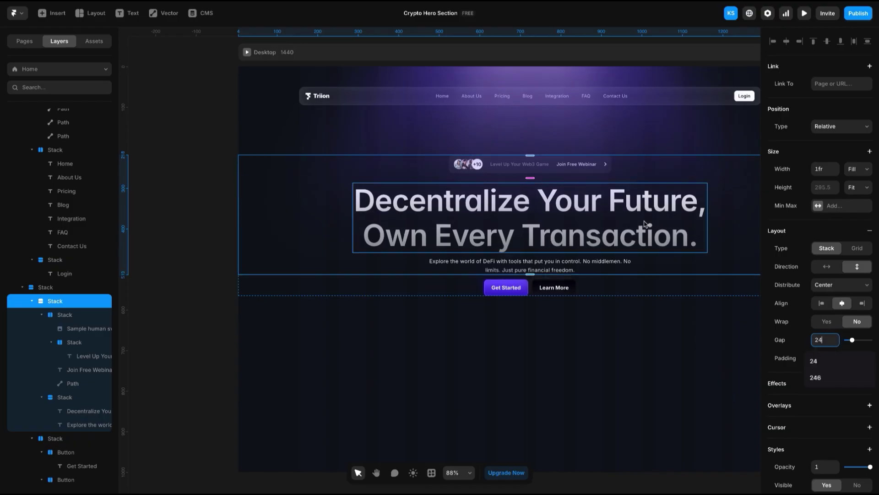
left_click(715, 305)
left_click(826, 338)
type("24")
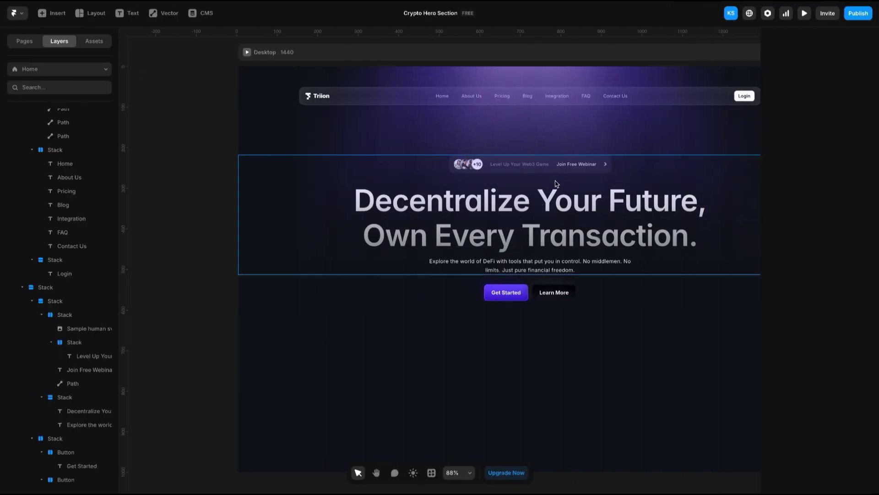
Remove the stack around the webinar badge and text stack, leaving both directly in the outer hero content stack
left_click(570, 243)
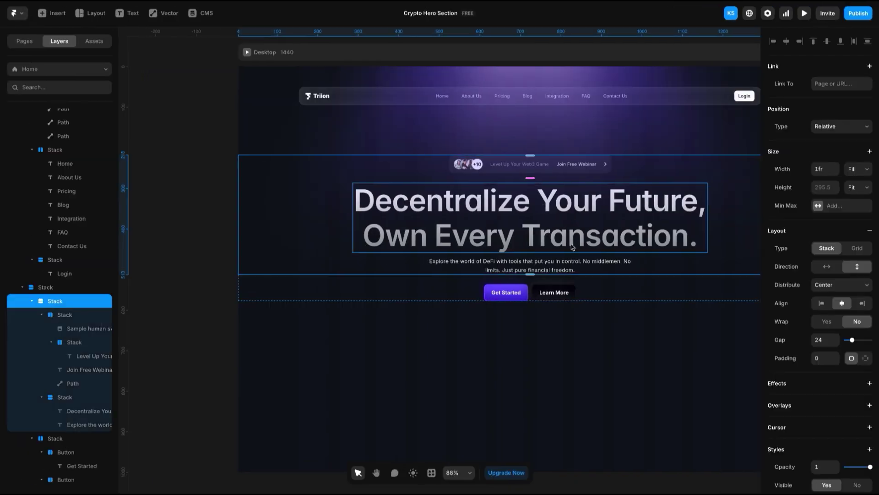
right_click(666, 171)
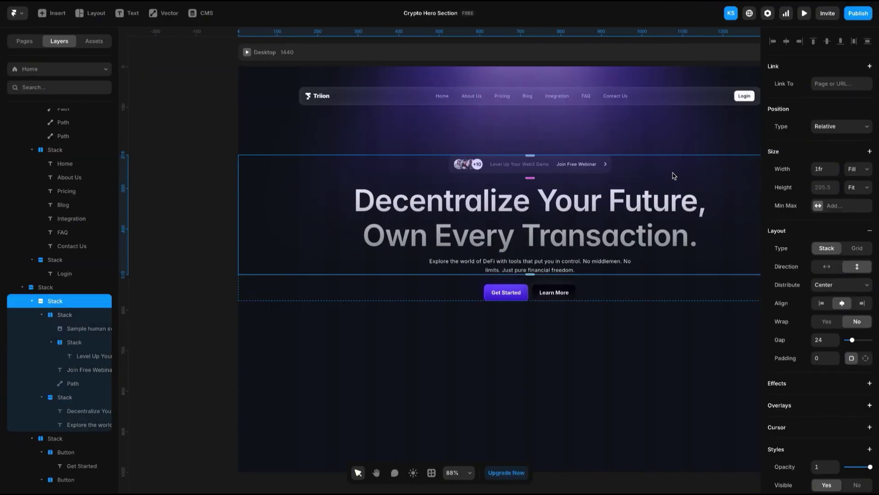
left_click(608, 133)
key("ctrl+shift+g")
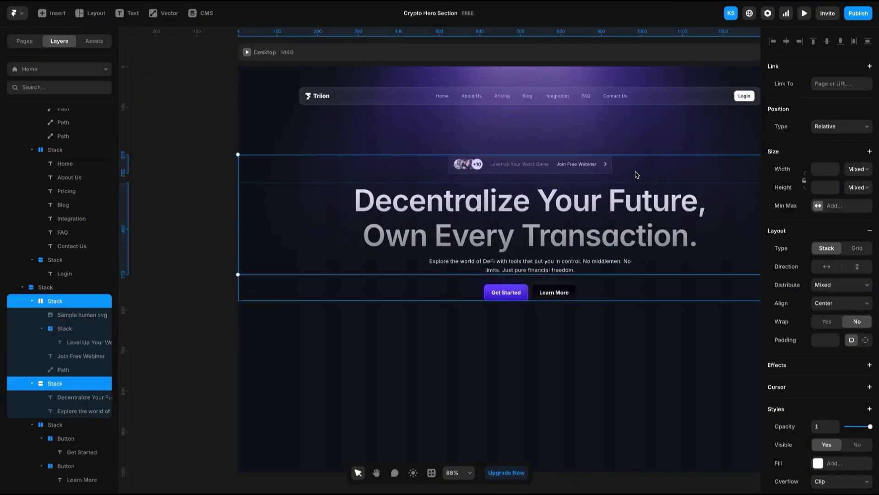
left_click(634, 172)
left_click(642, 186)
left_click(646, 176)
left_click(726, 222)
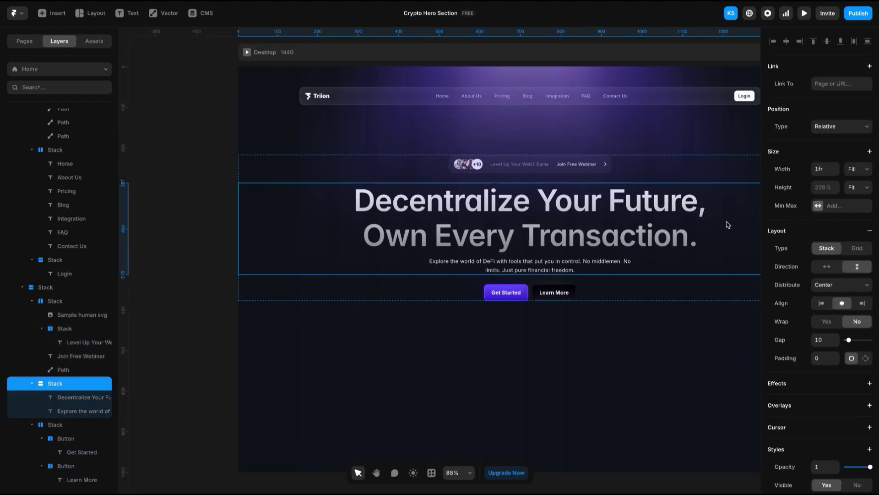
Try a larger gap on the outer hero content stack, and set it back to 24
left_click(684, 169)
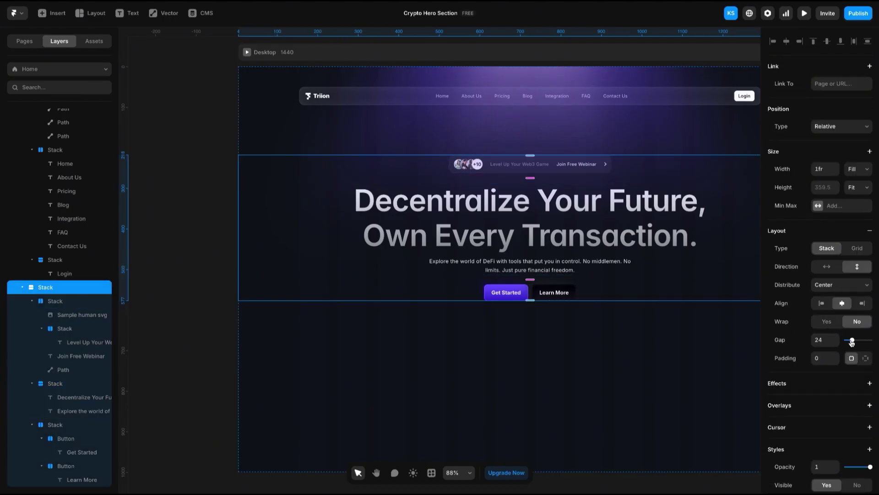
left_click_drag(852, 342, 858, 342)
left_click(826, 339)
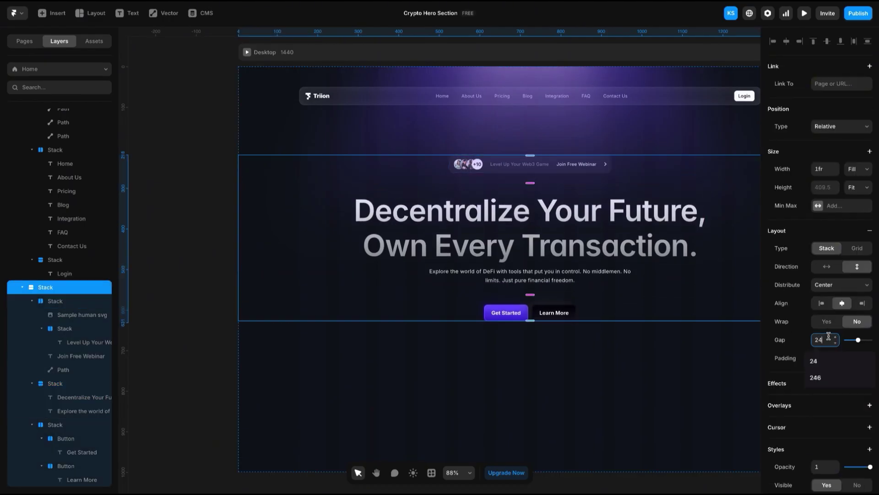
type("24")
key("Return")
key("Escape")
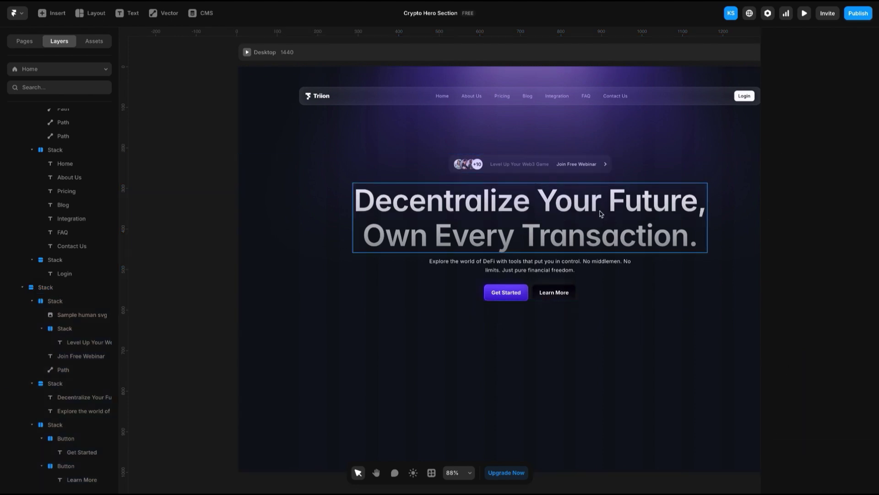
Review the hero layout and spacing on the Desktop, Tablet and Phone breakpoints
left_click(601, 214)
scroll(591, 224, "down", 3)
scroll(599, 270, "right", 2)
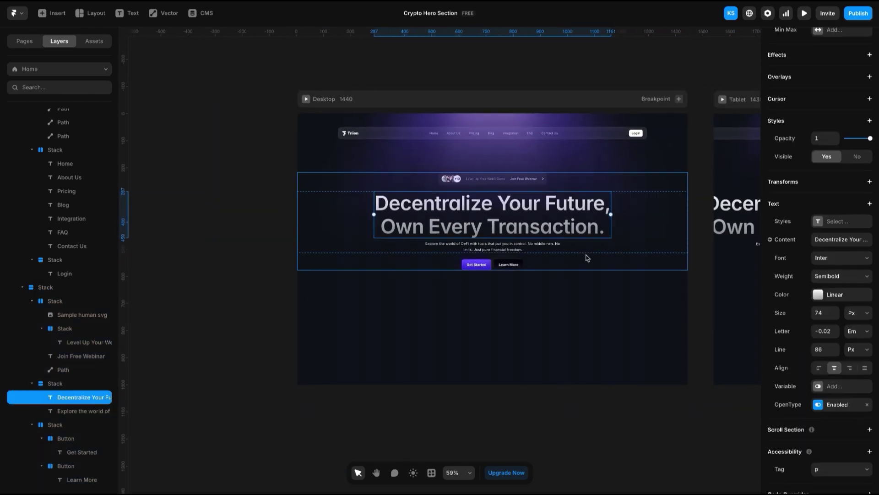
scroll(520, 271, "up", 5)
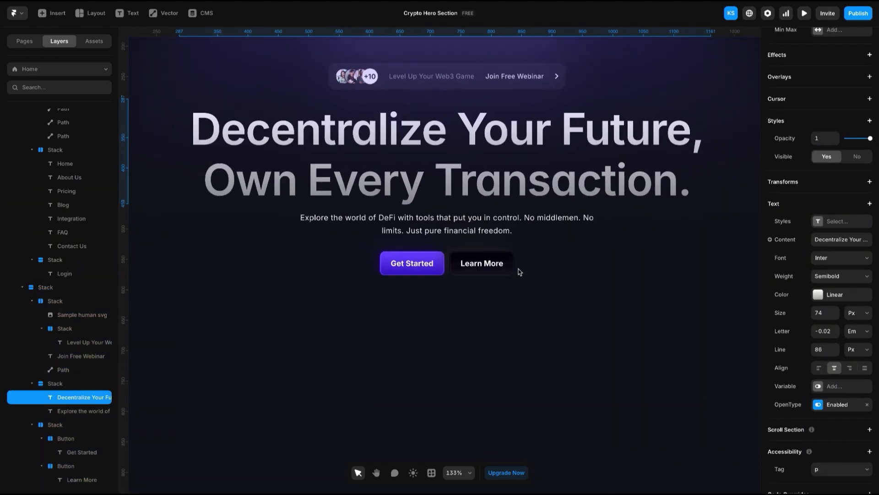
scroll(519, 271, "down", 3)
right_click(520, 271)
key("Escape")
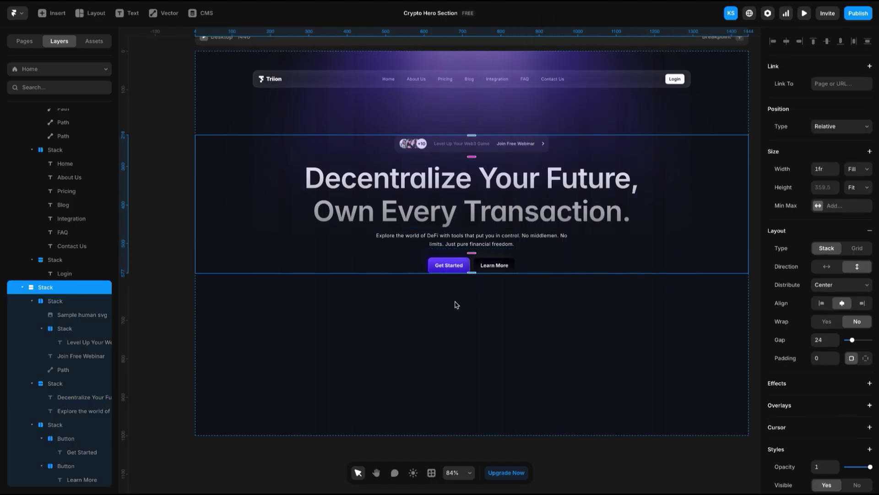
scroll(481, 314, "down", 3)
scroll(481, 315, "right", 3)
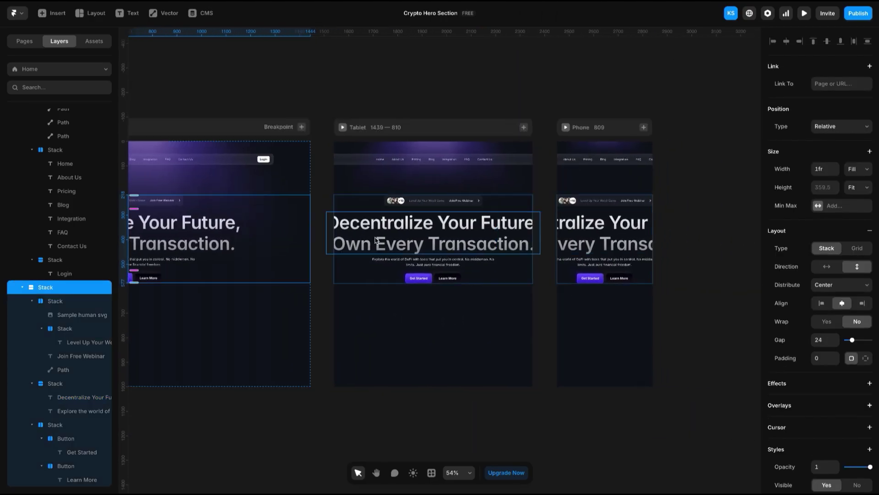
scroll(374, 236, "left", 5)
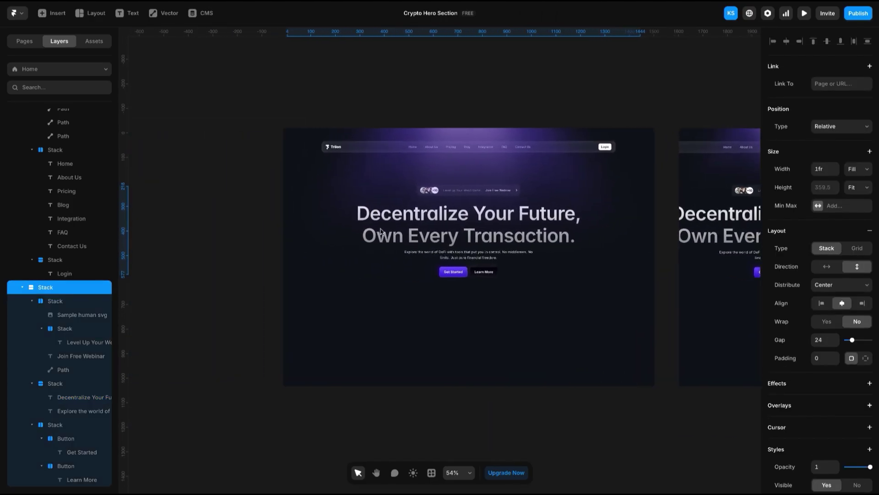
scroll(374, 236, "up", 3)
scroll(443, 222, "down", 2)
scroll(443, 222, "right", 1)
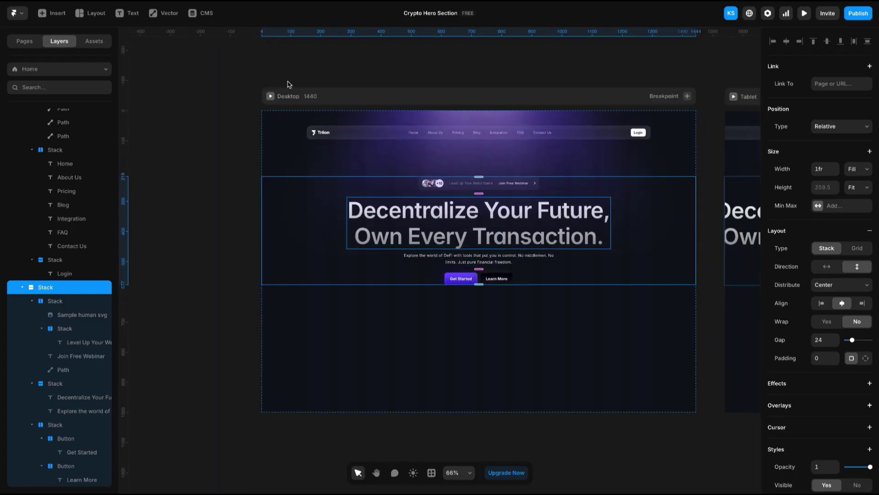
left_click(304, 83)
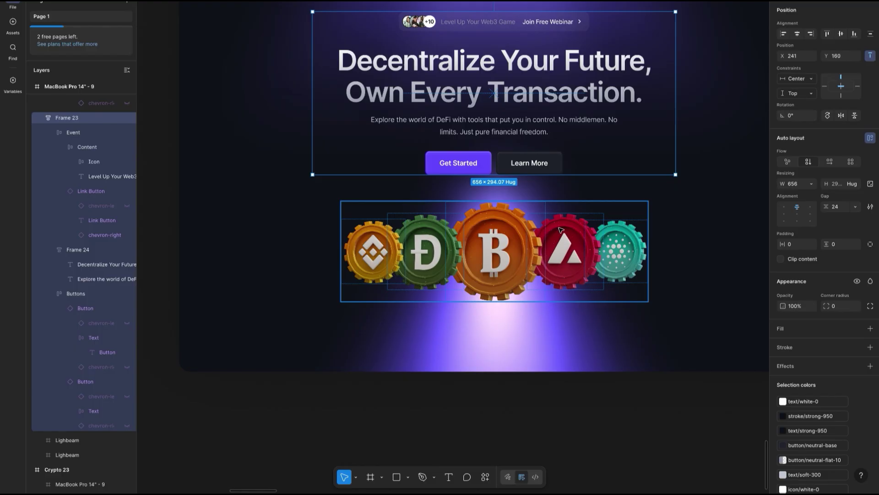
Switch to the Figma design and export the crypto coins frame as a 3x PNG, Frame 25.png, to Downloads
left_click(550, 252)
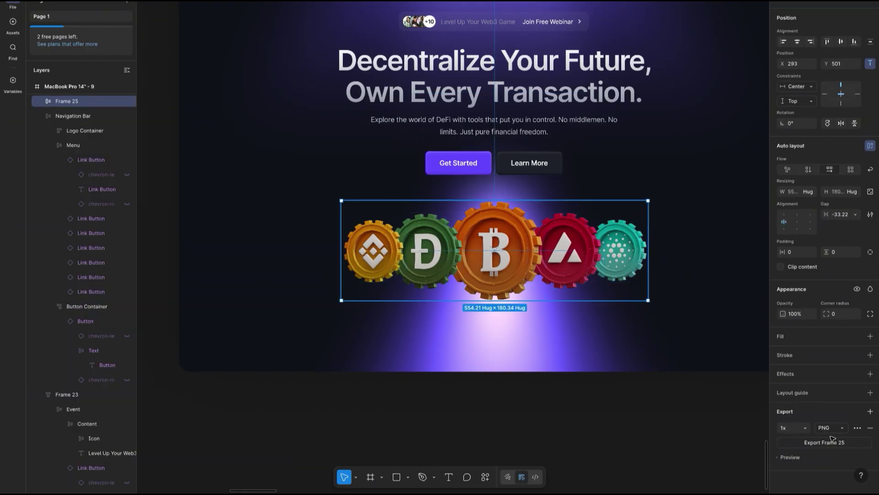
left_click(807, 431)
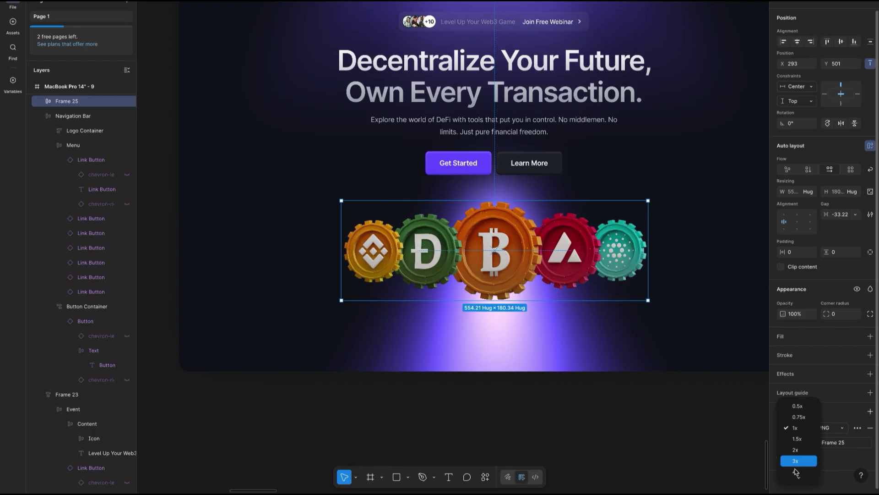
left_click(797, 470)
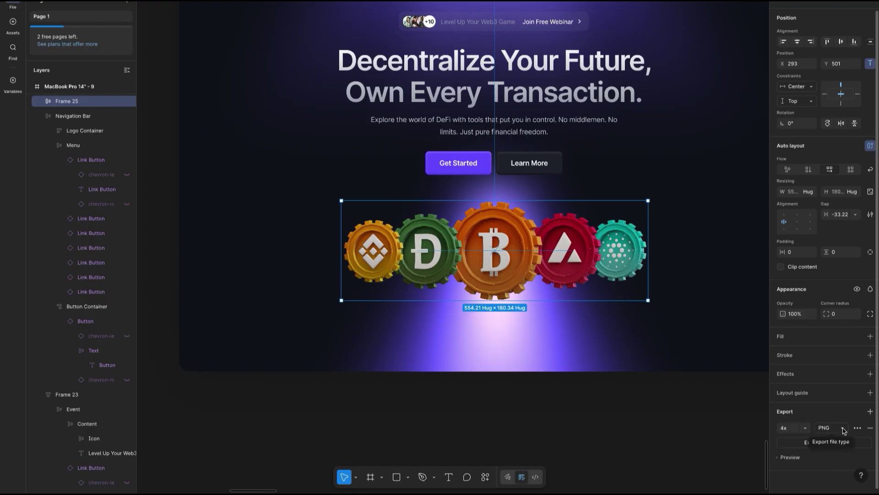
left_click(807, 427)
key("Return")
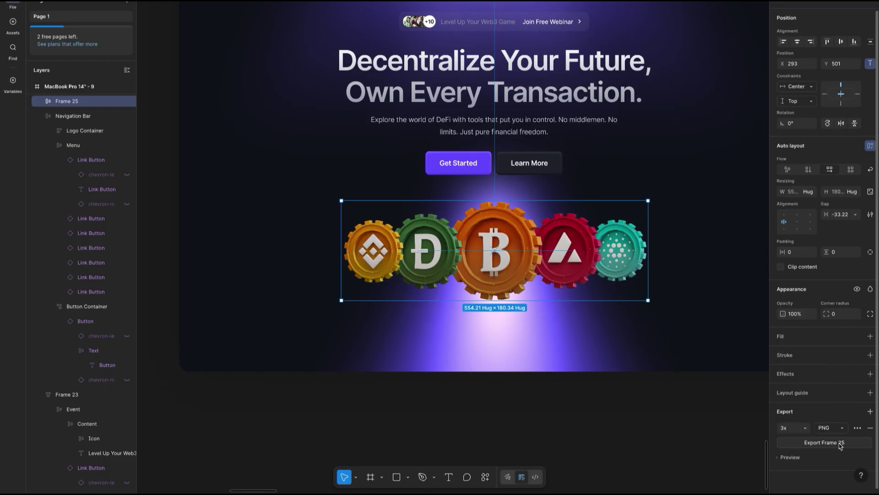
left_click(839, 443)
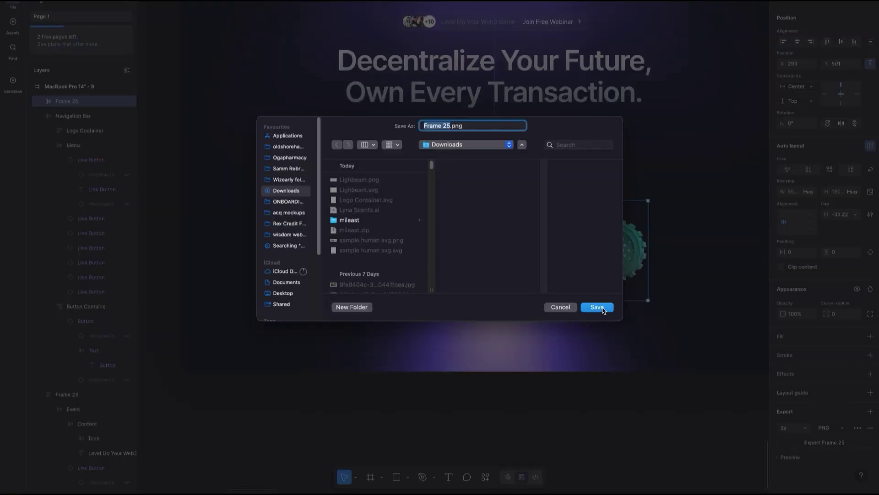
left_click(603, 307)
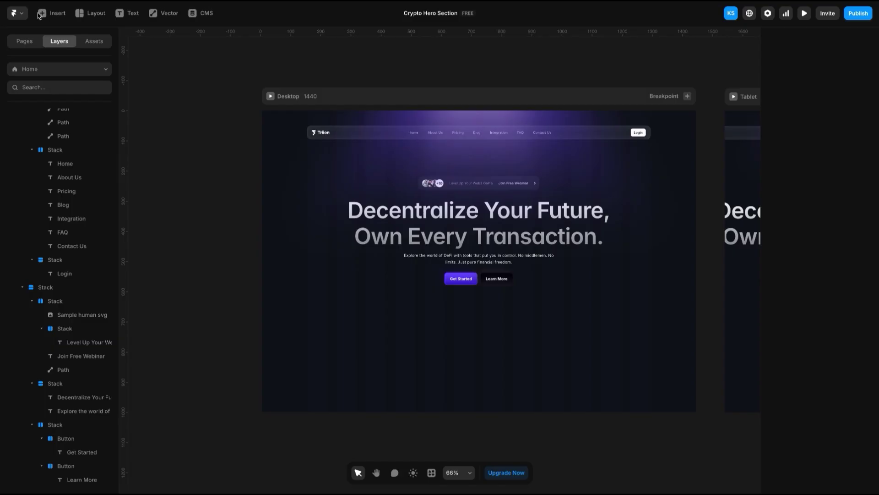
Switch to Framer and upload the coins image Frame 25.png to the Desktop page, below the hero content
left_click(21, 14)
mouse_move(29, 91)
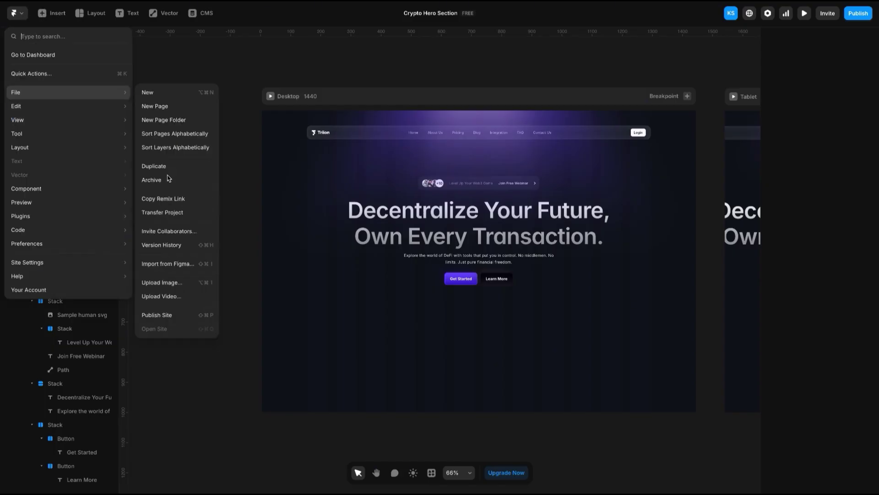
left_click(162, 282)
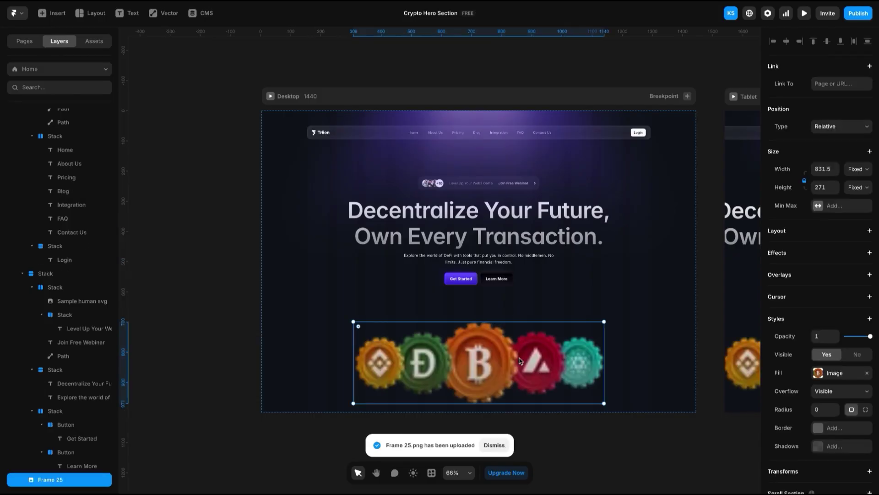
key("Delete")
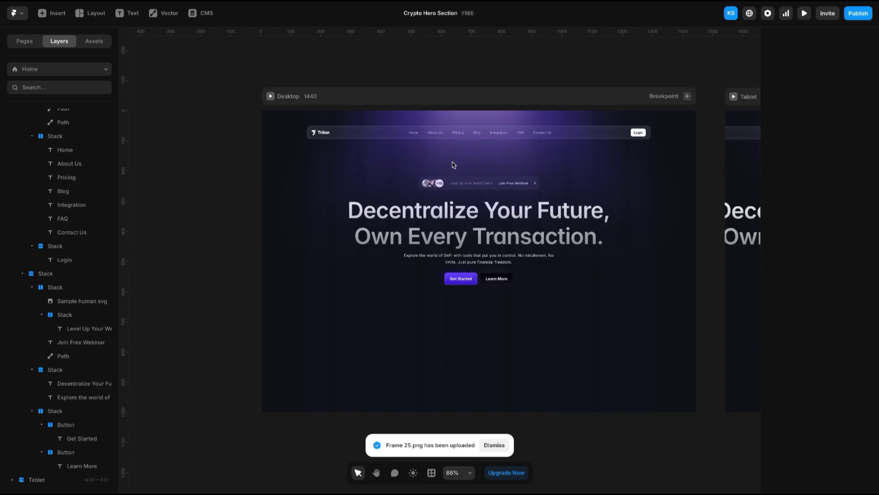
left_click(301, 102)
key("ctrl+z")
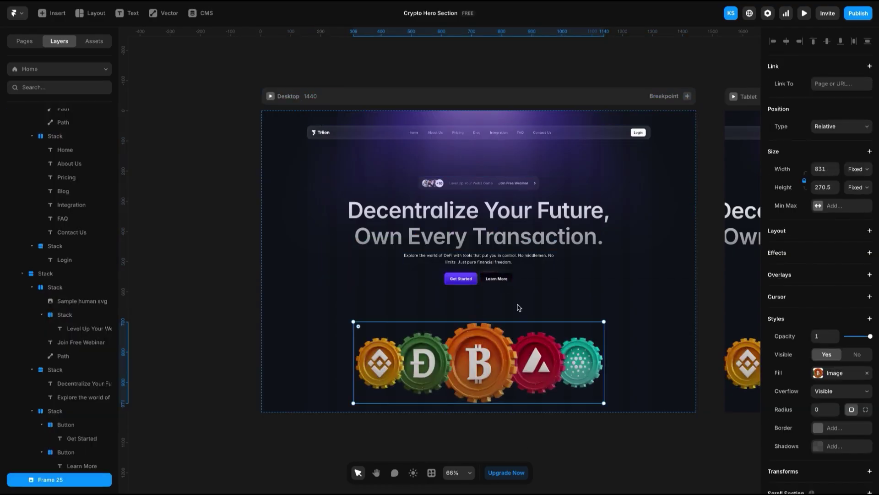
key("Escape")
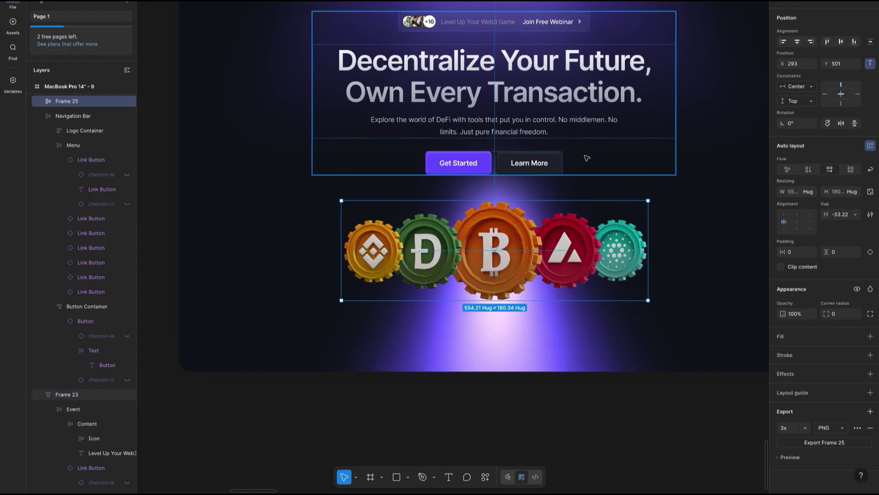
Measure the spacing between the hero content frame and the coins frame in the Figma design
left_click(587, 158)
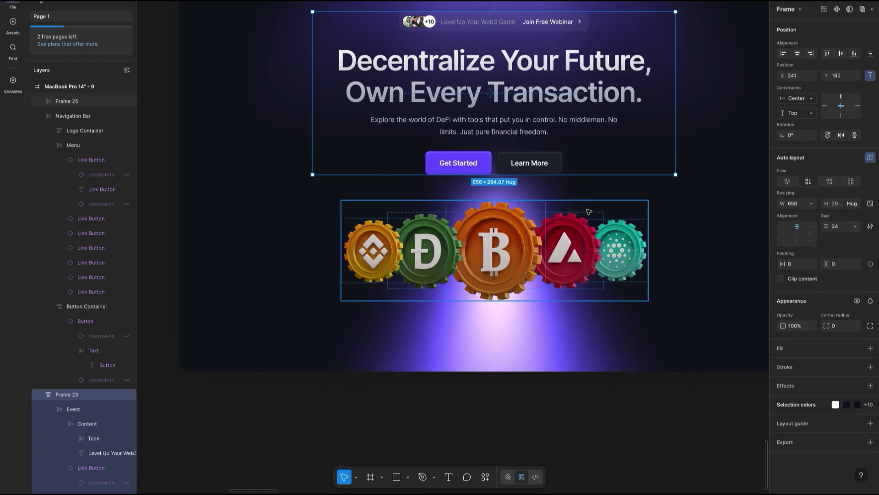
left_click(570, 224)
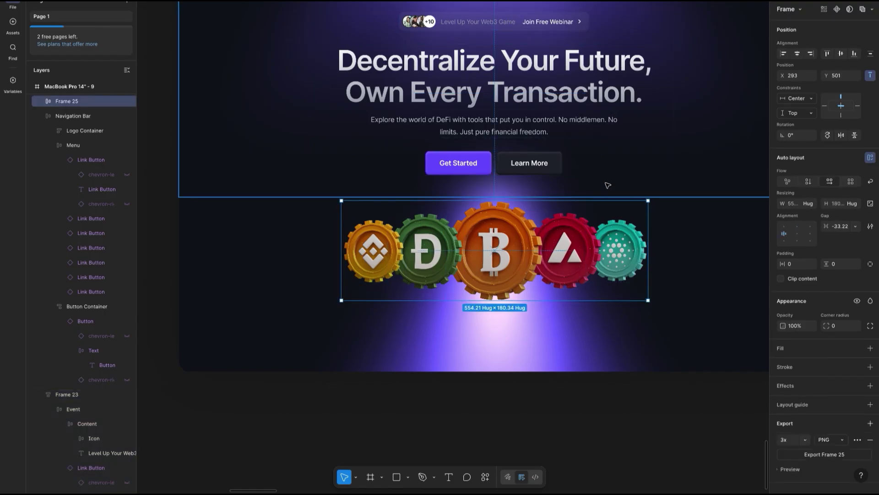
key("Tab")
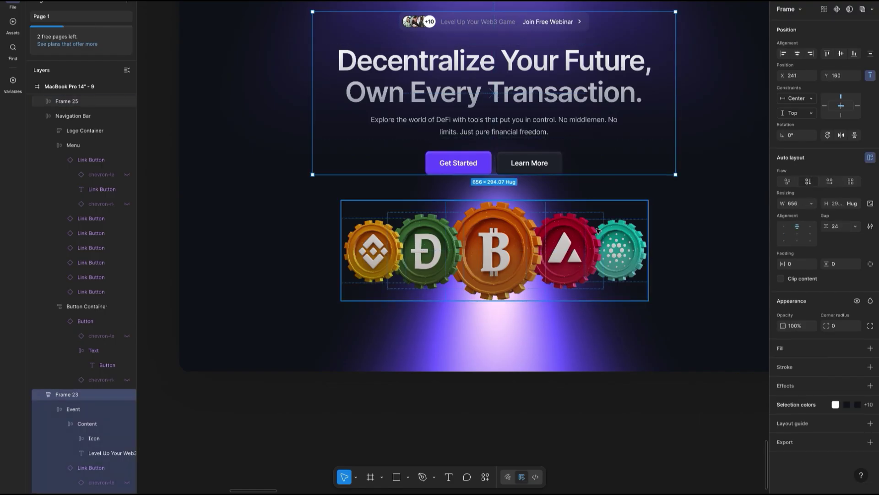
key("alt")
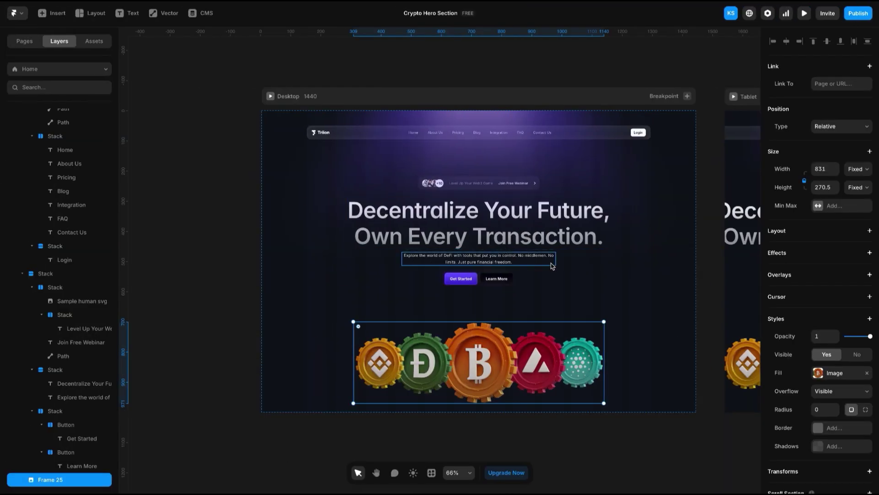
Wrap the hero content stack and the coins image in one vertical stack in Framer, and set its gap to 73
left_click(607, 277)
key("shift+a")
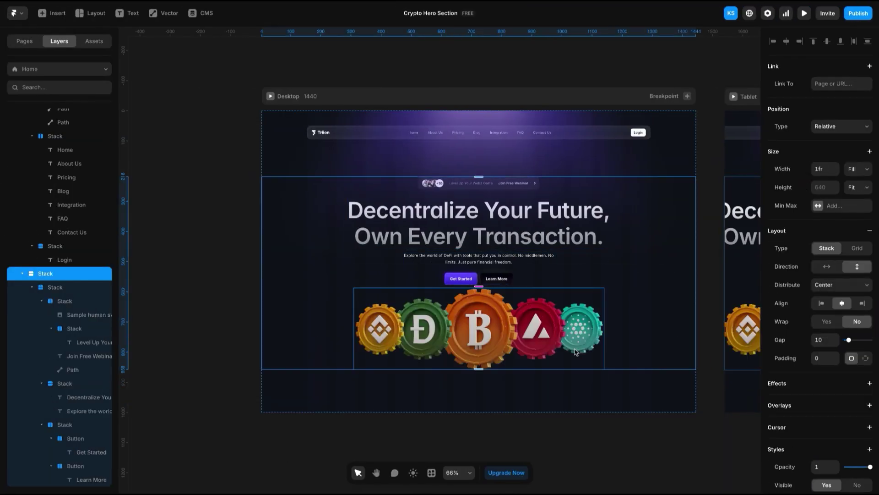
left_click(822, 340)
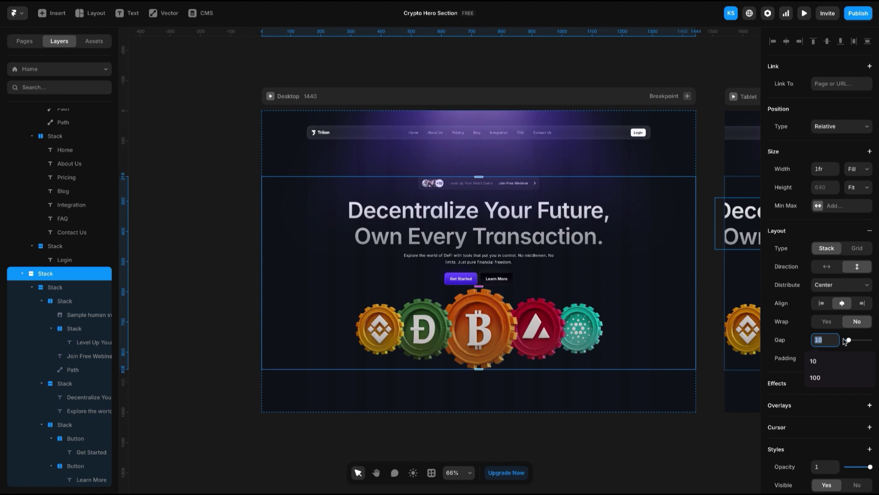
type("50")
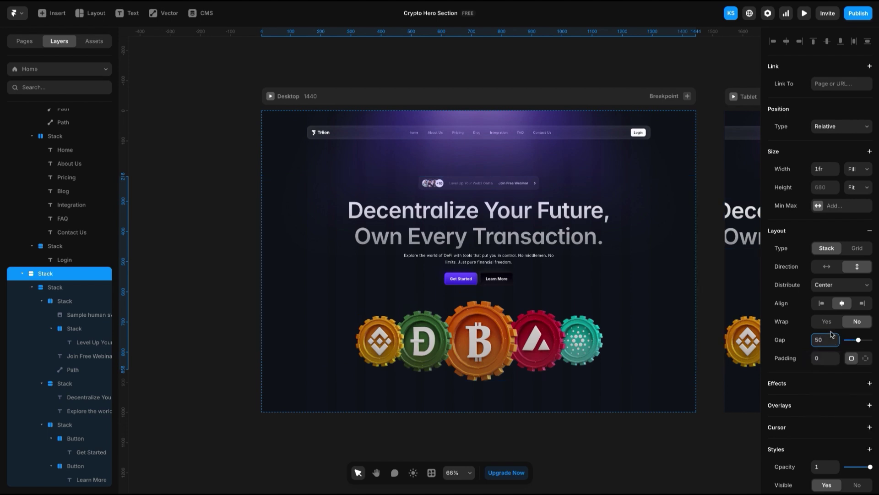
left_click_drag(479, 292, 557, 287)
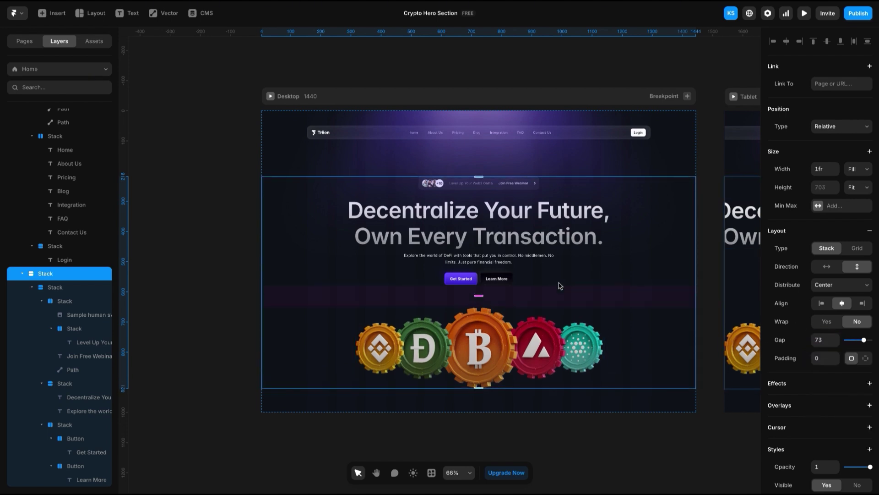
scroll(559, 284, "down", 1)
left_click(570, 405)
scroll(579, 382, "right", 3)
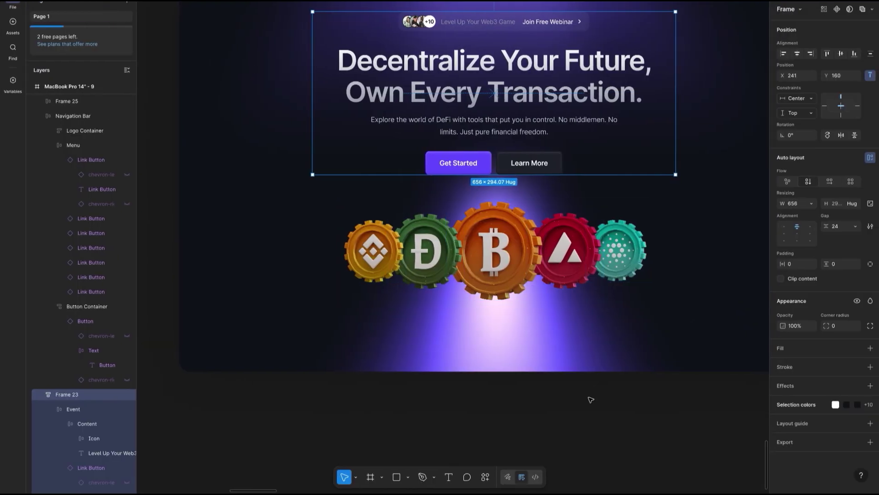
Export the lower light beam frame from Figma as a 3x PNG named Lighbeam2 to Downloads
left_click(566, 334)
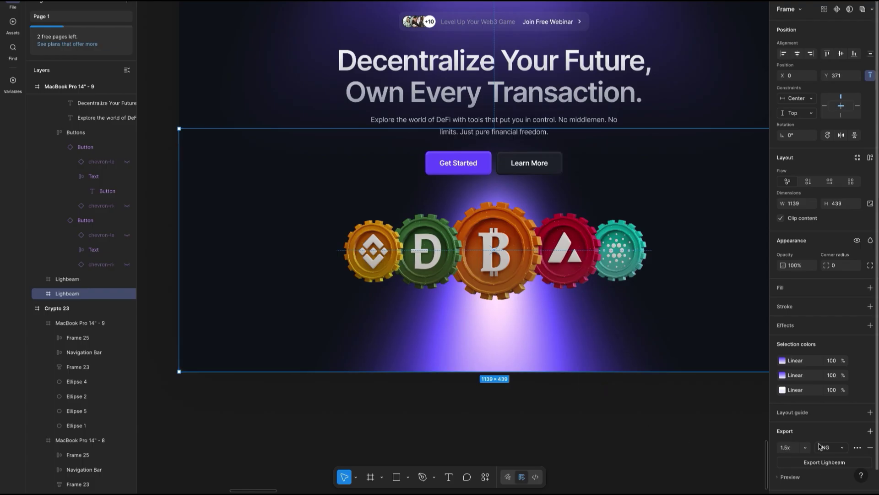
scroll(845, 437, "down", 1)
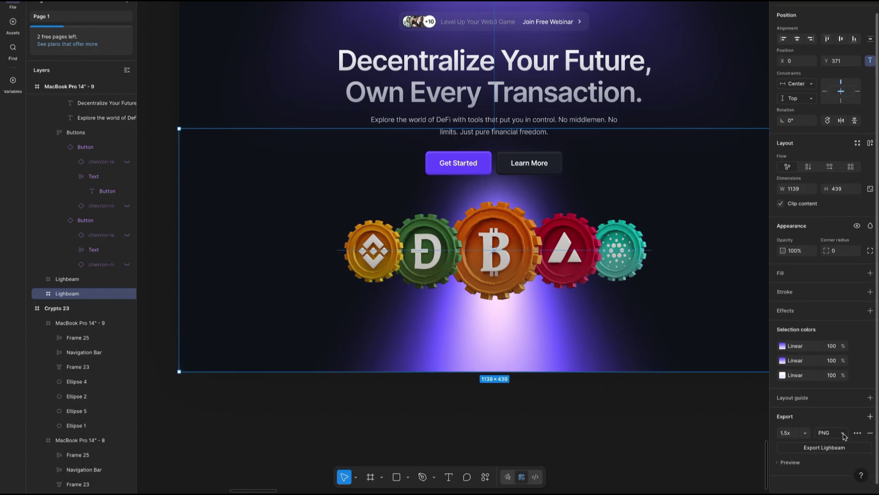
left_click(799, 433)
left_click(800, 455)
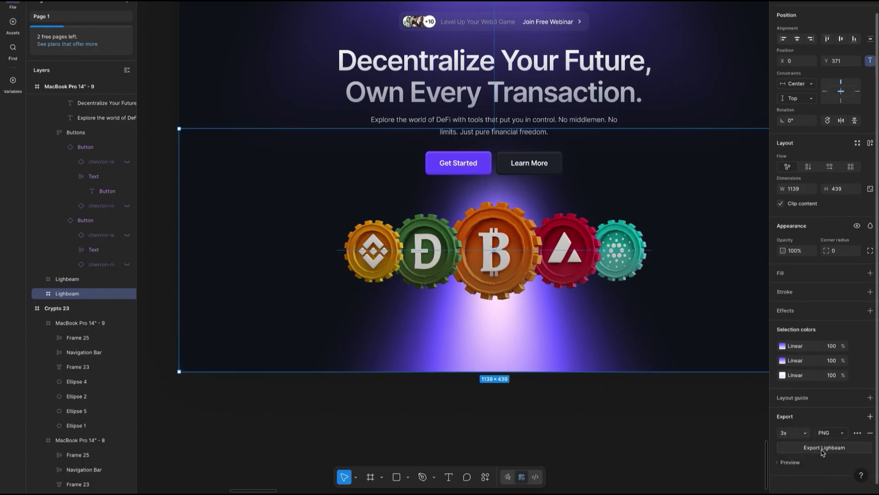
left_click(823, 449)
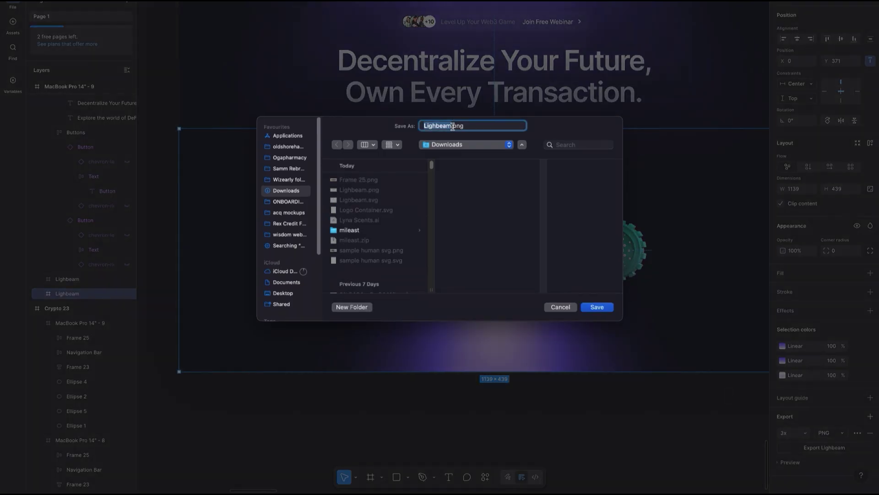
left_click(451, 126)
type("2")
left_click(597, 307)
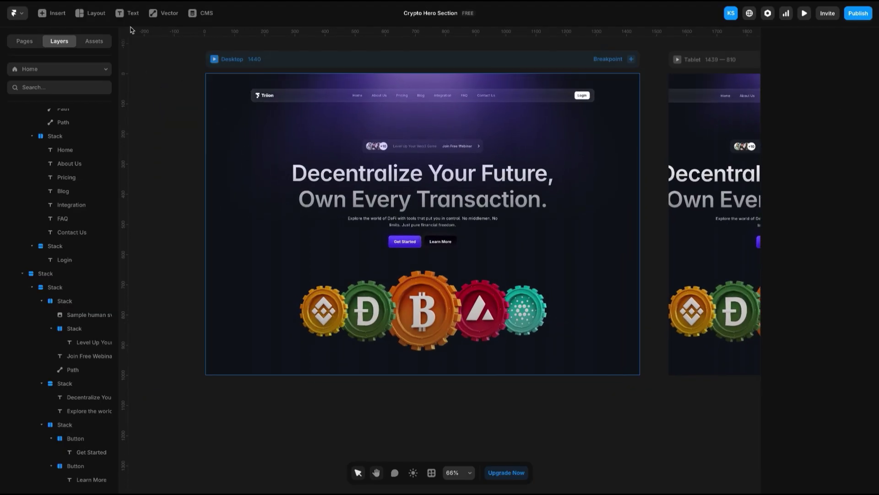
Upload the Lighbeam2 PNG image from Downloads to the Framer page
left_click(17, 13)
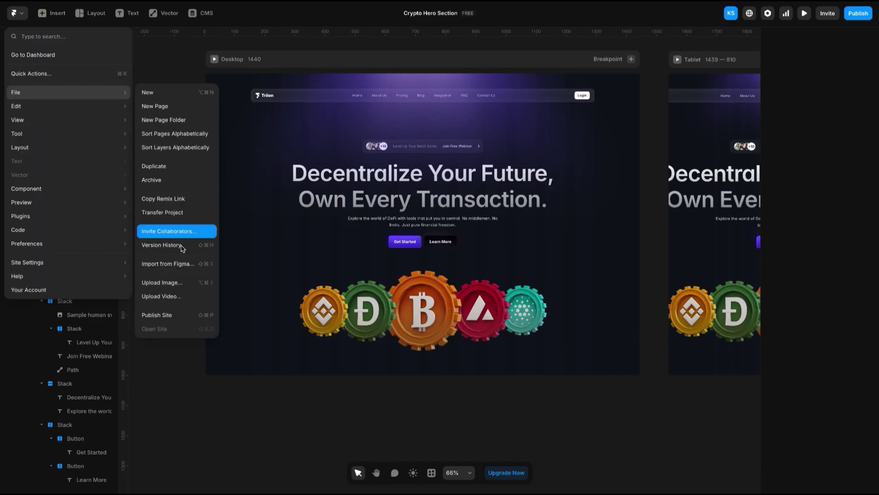
left_click(172, 285)
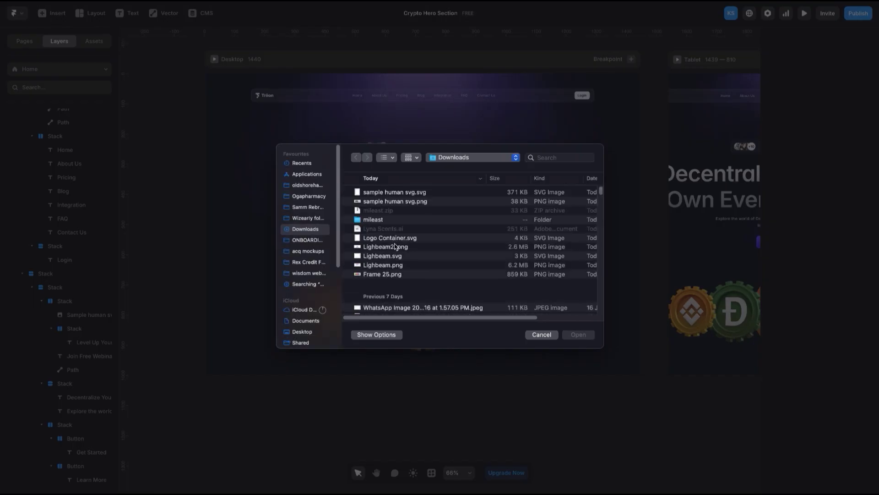
left_click(398, 241)
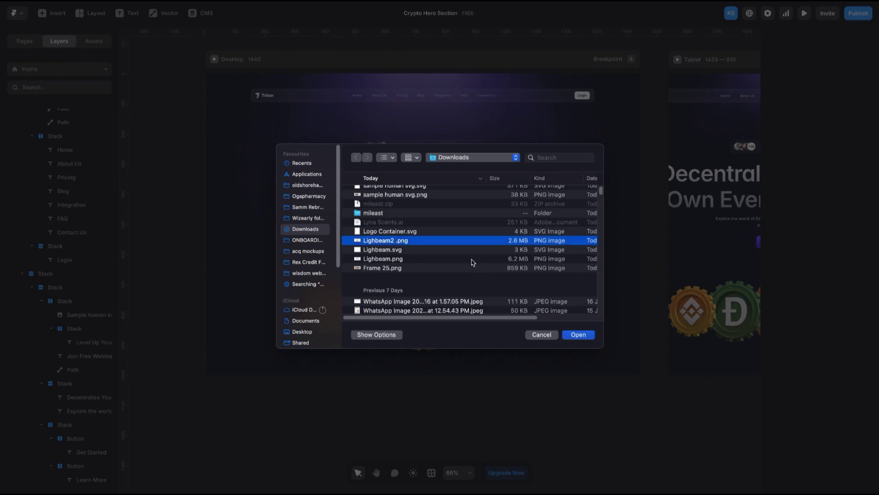
left_click(572, 335)
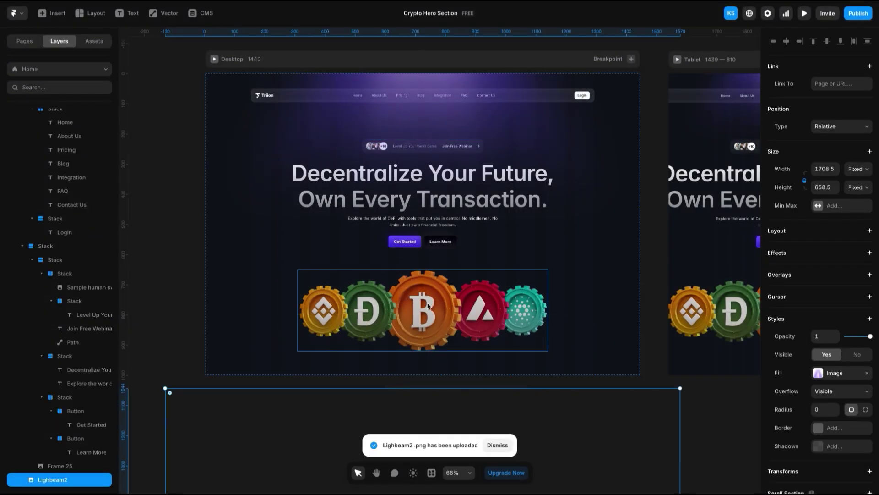
Set the position type of the Lighbeam2 image to Absolute
scroll(428, 299, "down", 3)
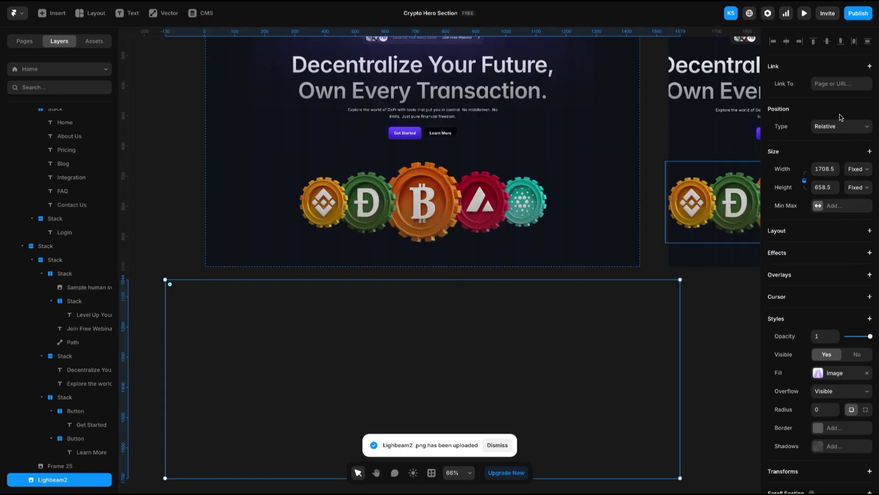
left_click(841, 132)
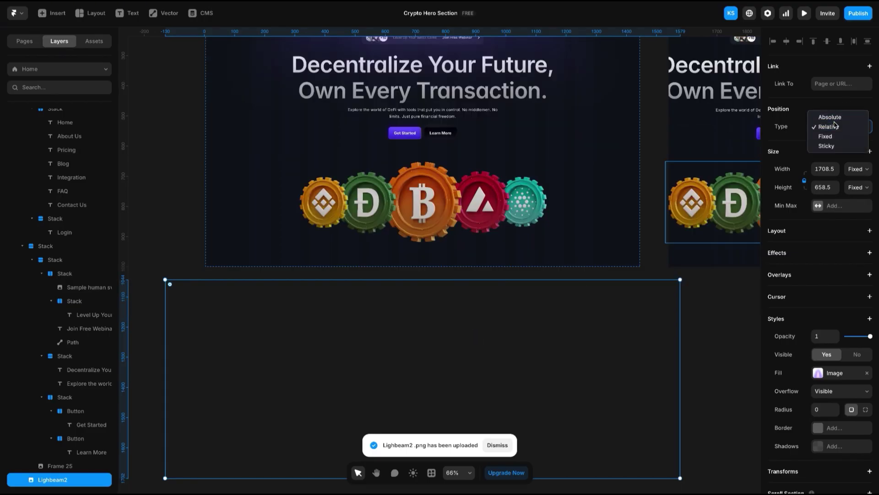
left_click(838, 130)
left_click(837, 128)
left_click(832, 126)
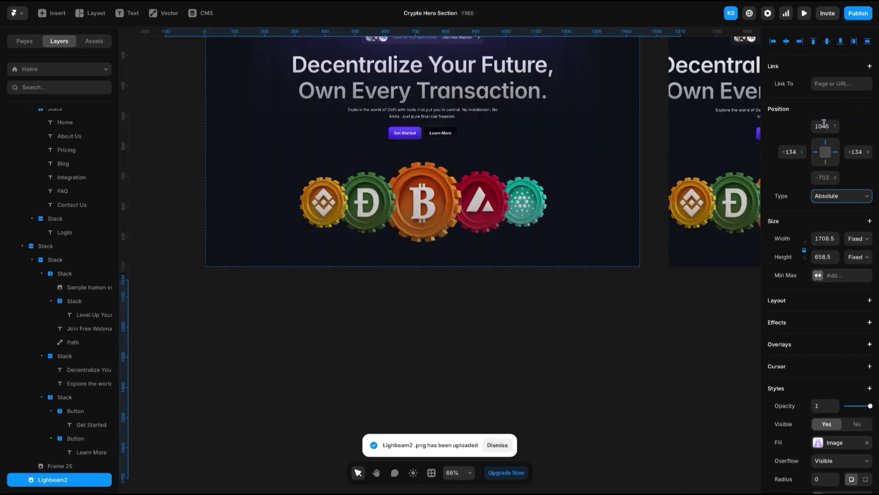
Align the Lighbeam2 image to the bottom of the Desktop frame
scroll(497, 269, "up", 2)
left_click(840, 41)
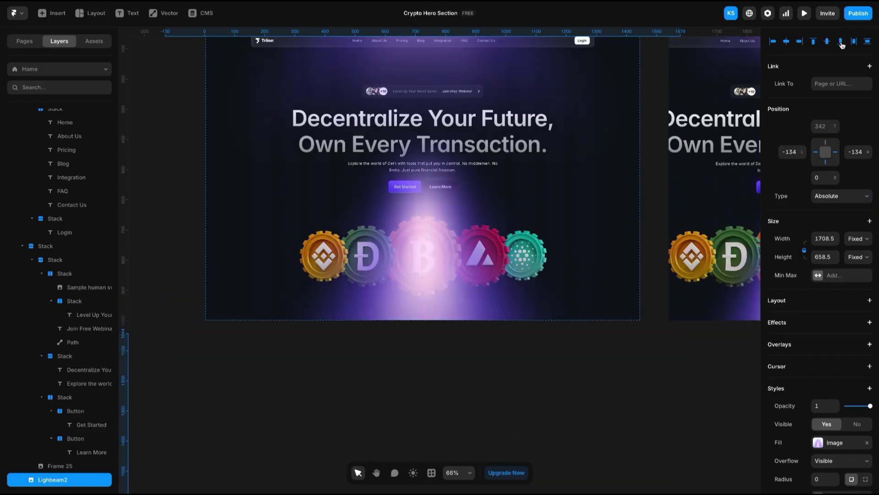
scroll(503, 304, "up", 2)
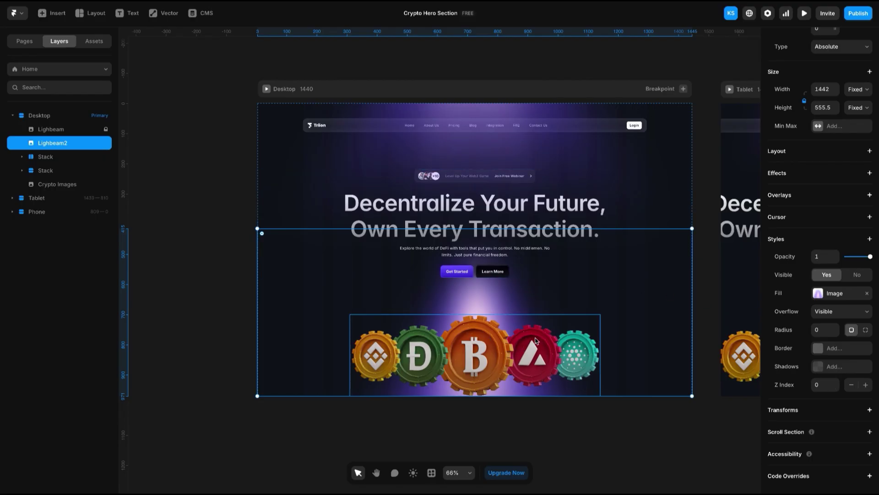
left_click(481, 321)
left_click(491, 296)
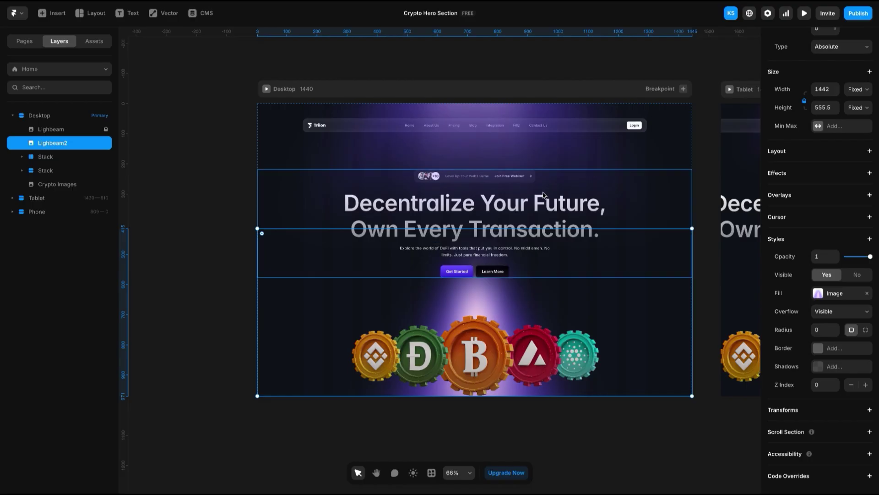
left_click(711, 194)
left_click(624, 212, "ctrl")
key("Escape")
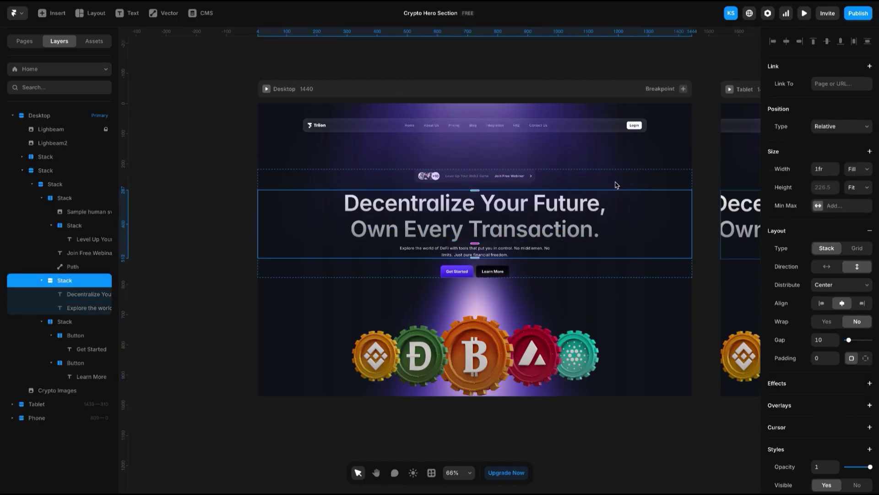
key("Escape")
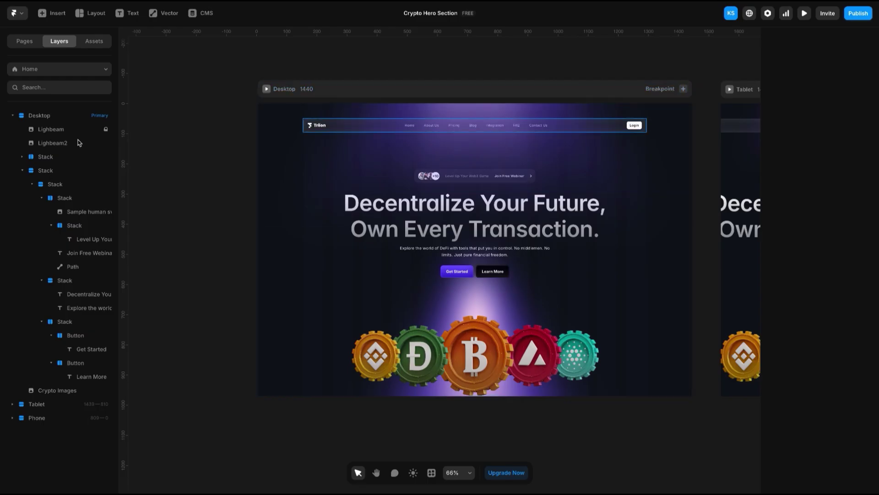
Set the z-index of the upper Lighbeam image to 0
left_click(67, 131)
scroll(808, 398, "down", 3)
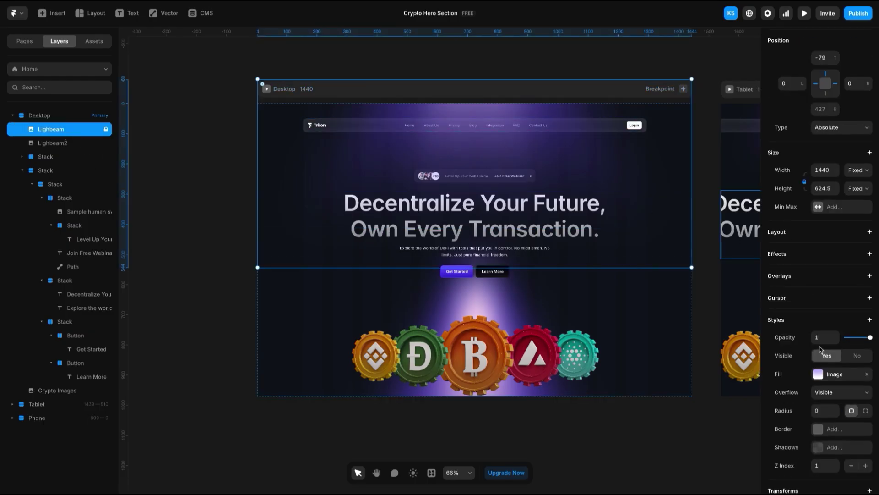
left_click(836, 438)
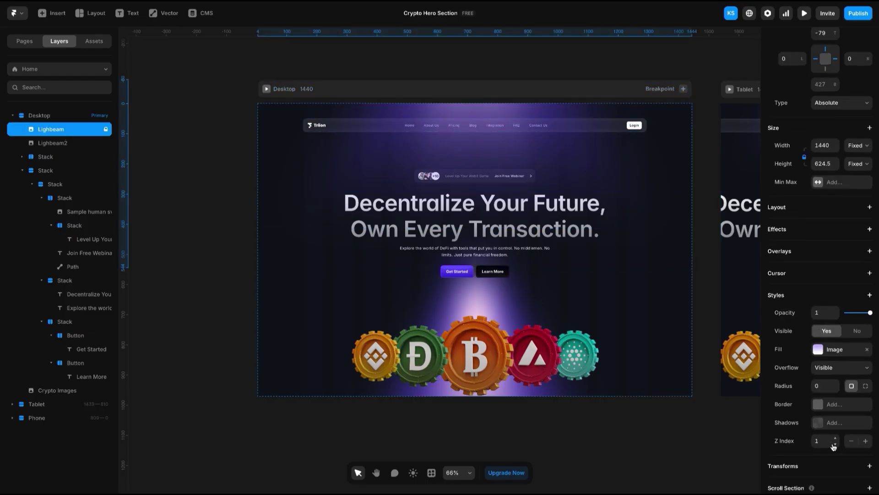
left_click(836, 445)
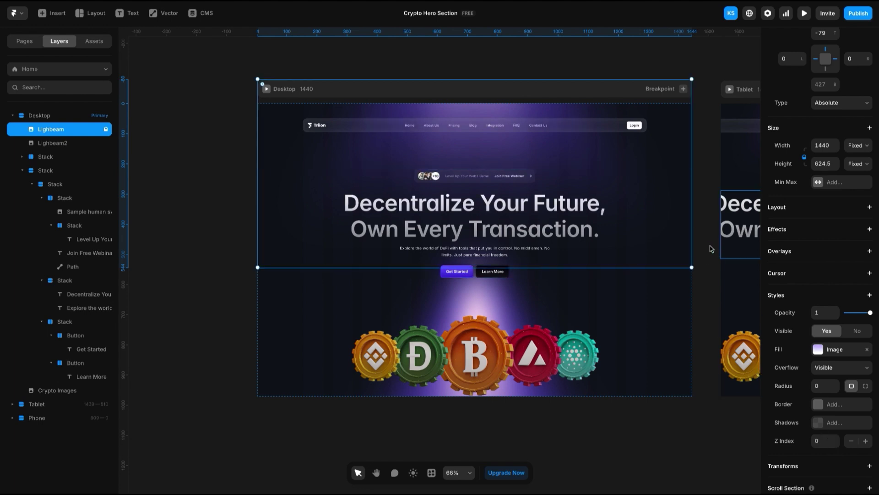
left_click(706, 250)
Lock the Lighbeam2 layer
left_click(458, 335)
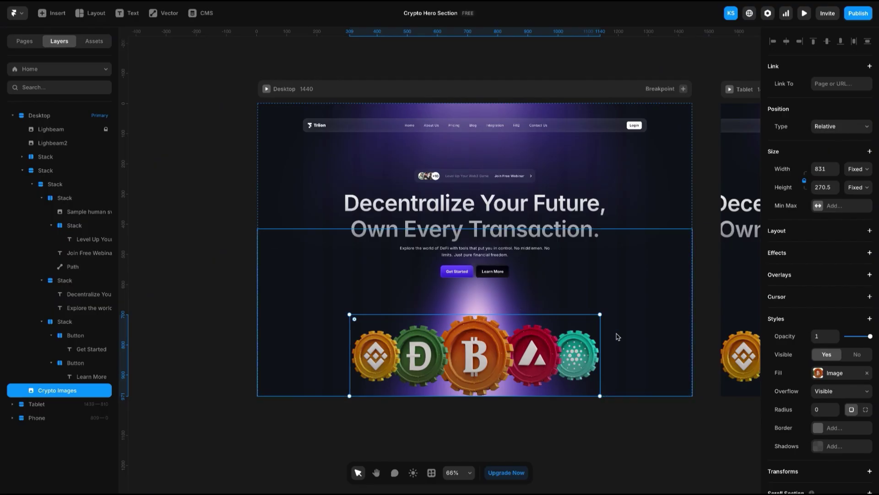
left_click(83, 142)
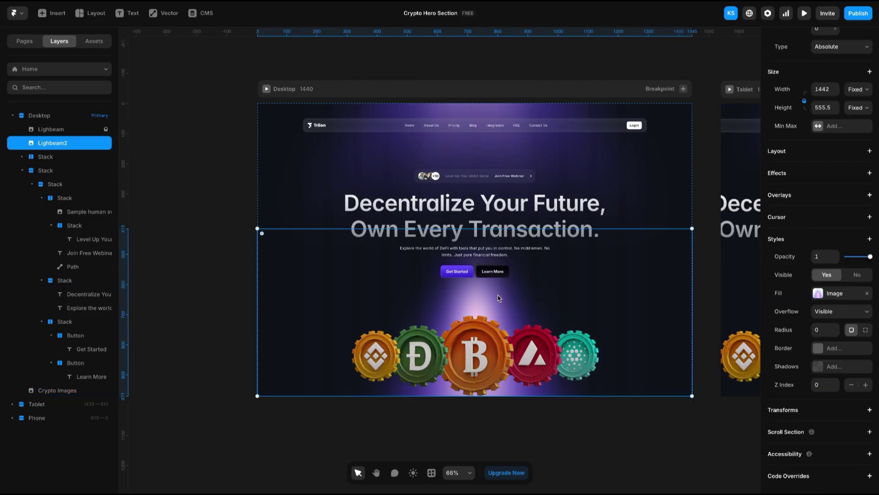
right_click(76, 146)
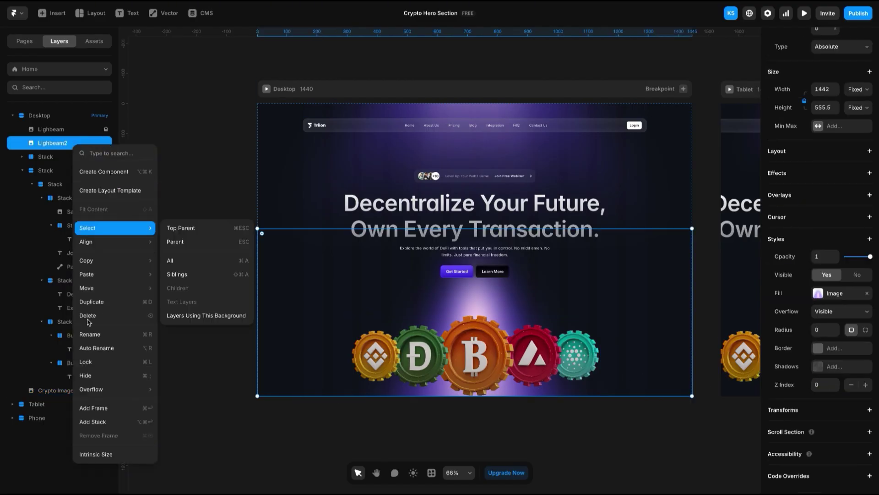
key("Return")
Try z-index values of -1 and 1 on the Lighbeam2 image, and return it to 0
left_click(835, 388)
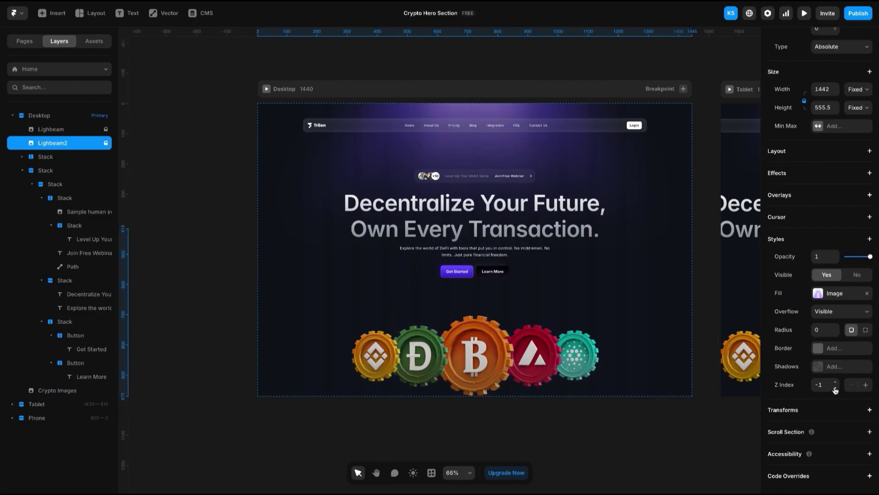
left_click(837, 382)
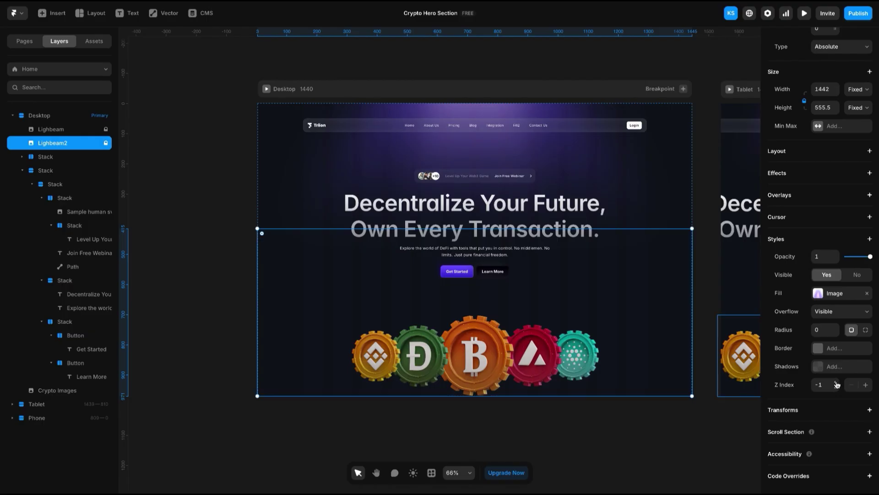
left_click(837, 383)
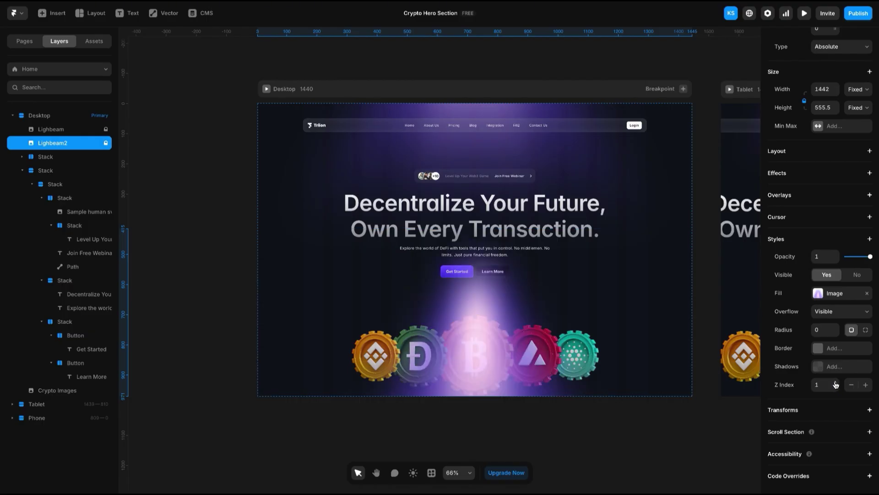
left_click(835, 382)
left_click(836, 389)
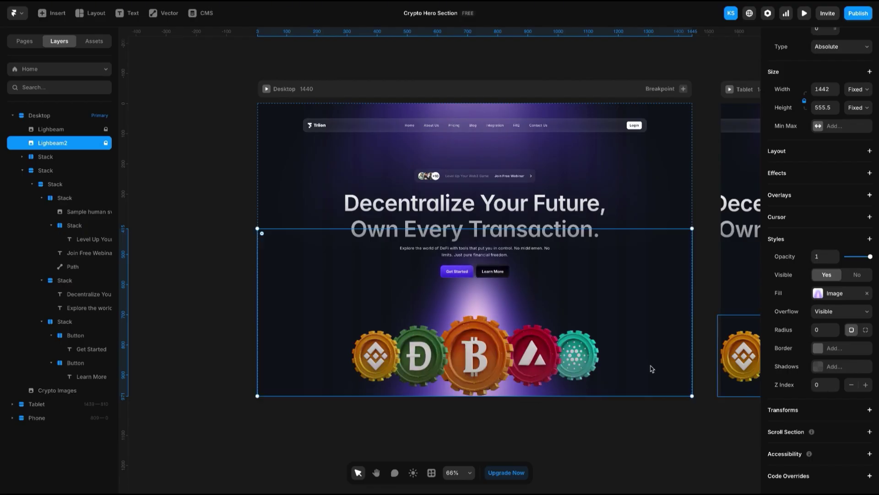
left_click(535, 357)
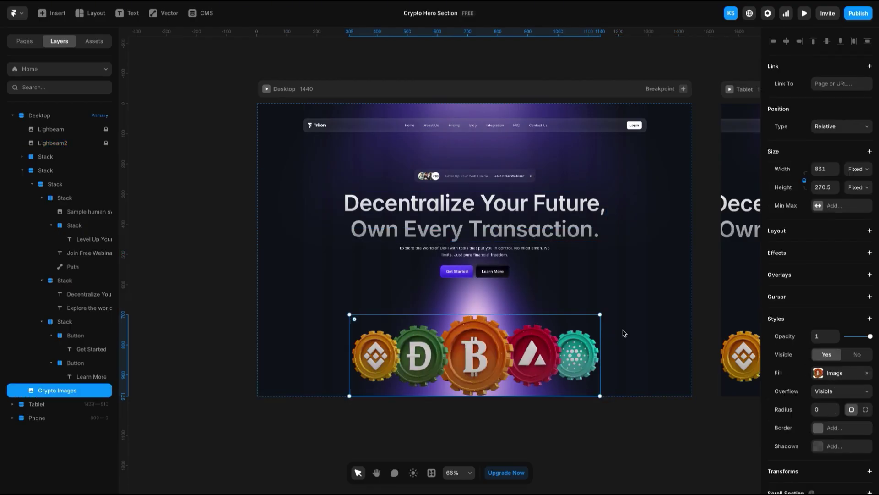
key("Escape")
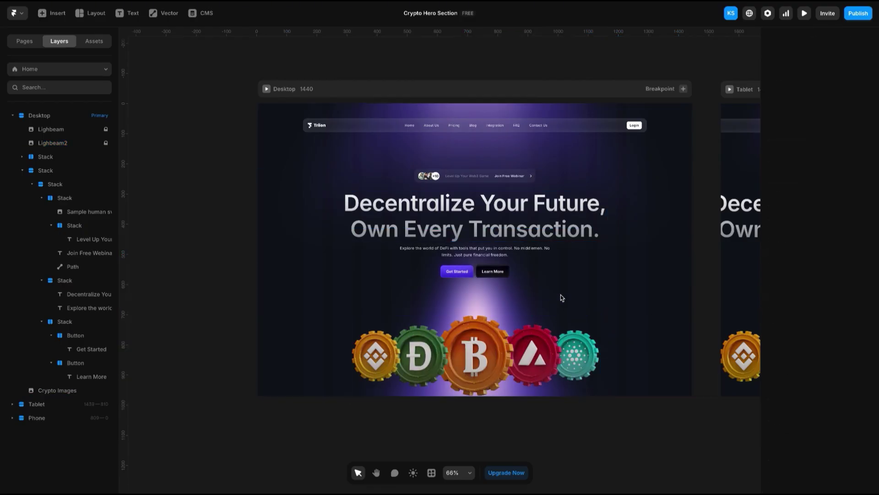
key("Delete")
left_click(594, 170)
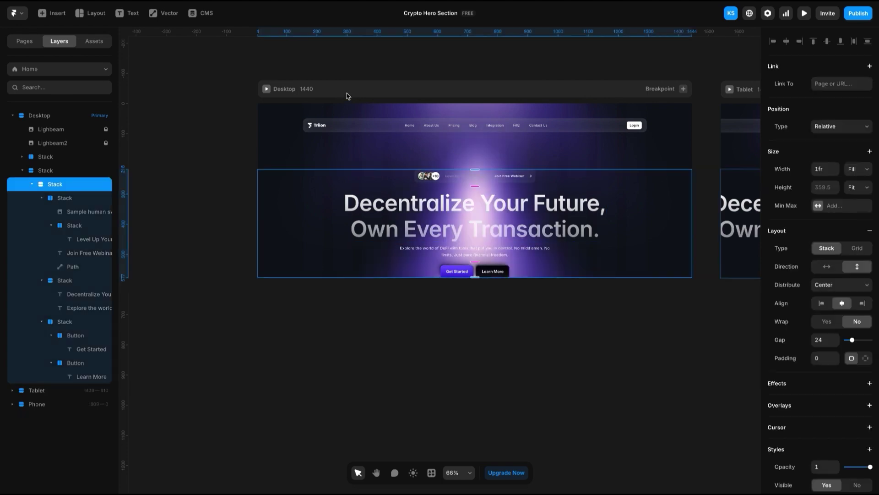
left_click(286, 89)
key("ctrl+z")
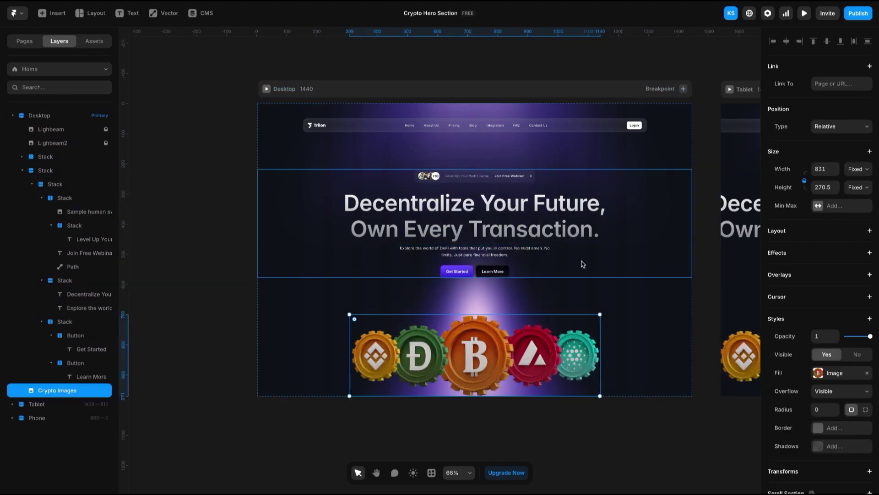
Place the Crypto Images layer inside the same vertical stack as the hero content stack
left_click(582, 263, "shift")
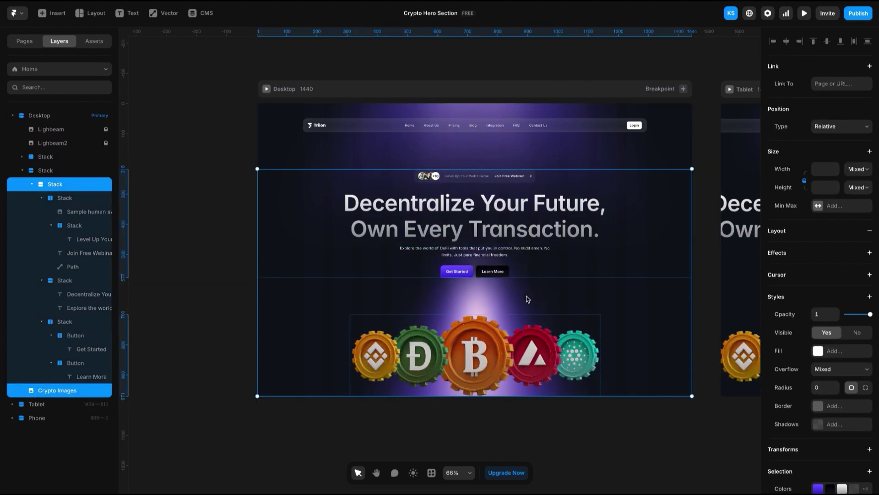
key("Escape")
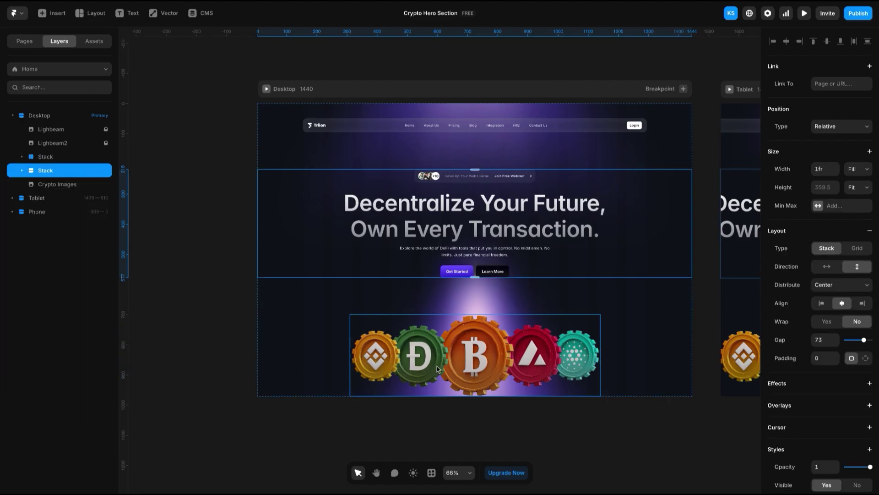
left_click(61, 158)
left_click(60, 184)
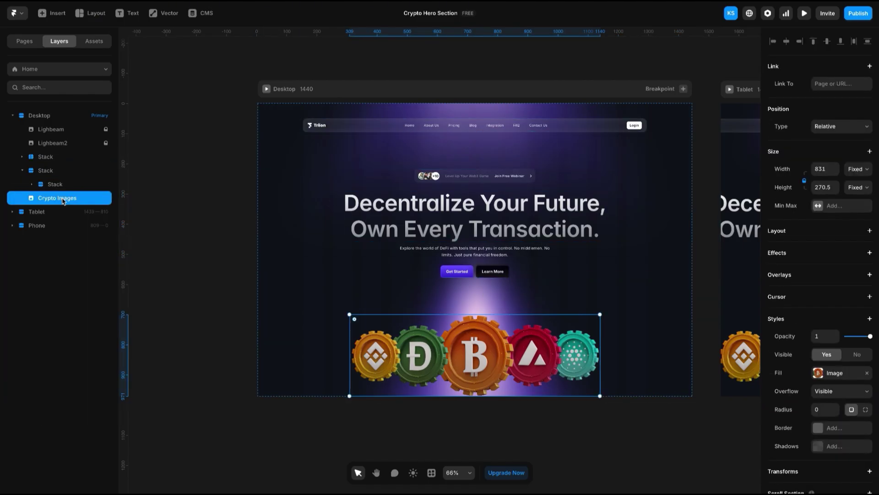
left_click_drag(64, 201, 45, 172)
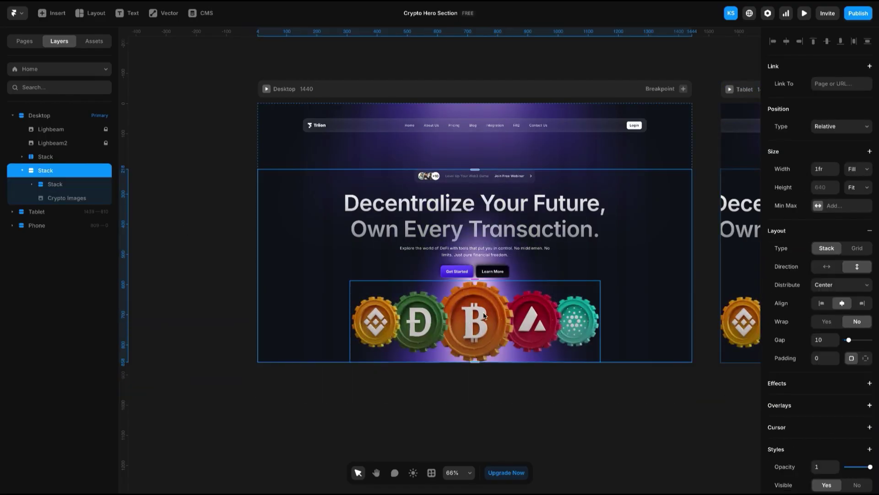
Set the gap between the hero content and the coins image in their shared stack to 79
left_click(827, 339)
type("0")
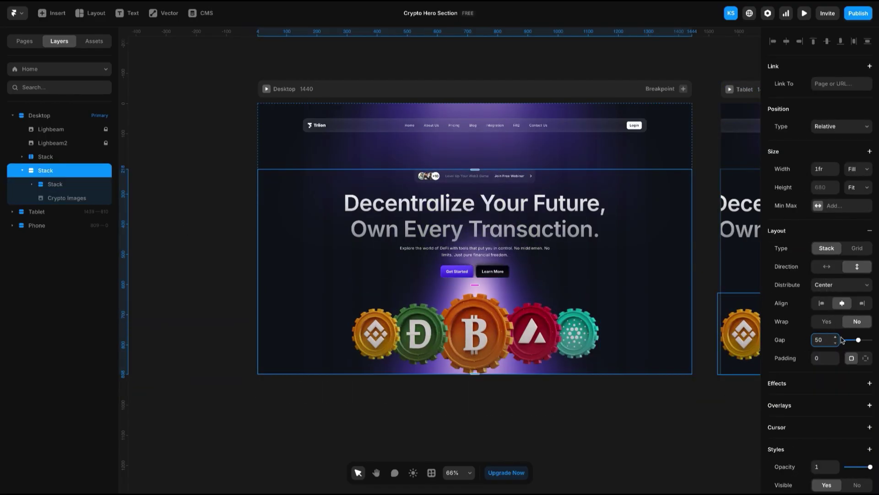
left_click_drag(836, 340, 834, 349)
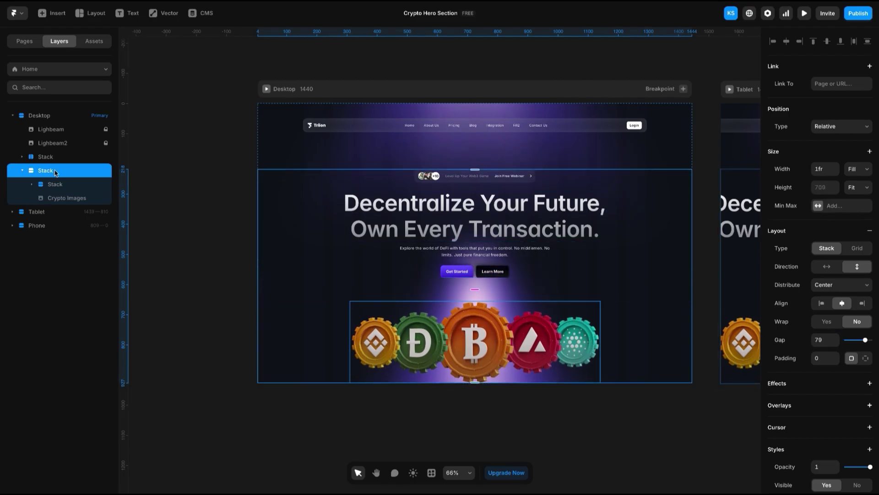
Move the Lighbeam2 image down by about 100 px behind the coins
left_click(53, 143)
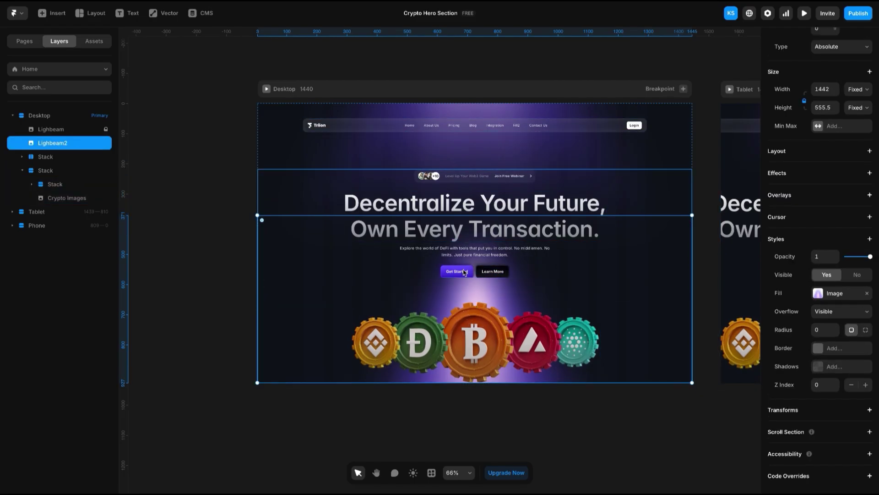
key("shift+Down")
key("shift+Down")
key("shift+Down")
key("shift+Down")
key("shift+Down")
key("shift+Down")
key("shift+Down")
key("shift+Down")
key("shift+Down")
key("shift+Down")
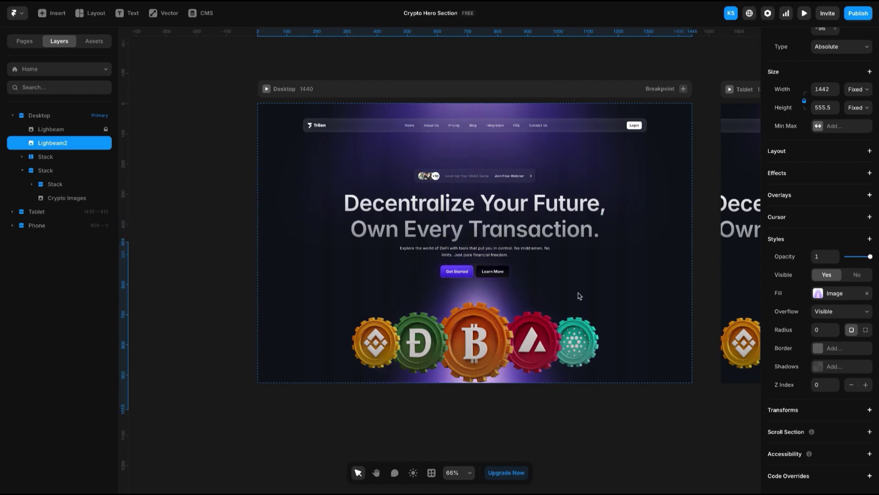
Increase the Desktop frame's bottom padding by about 160 px to add room below the coins
key("Escape")
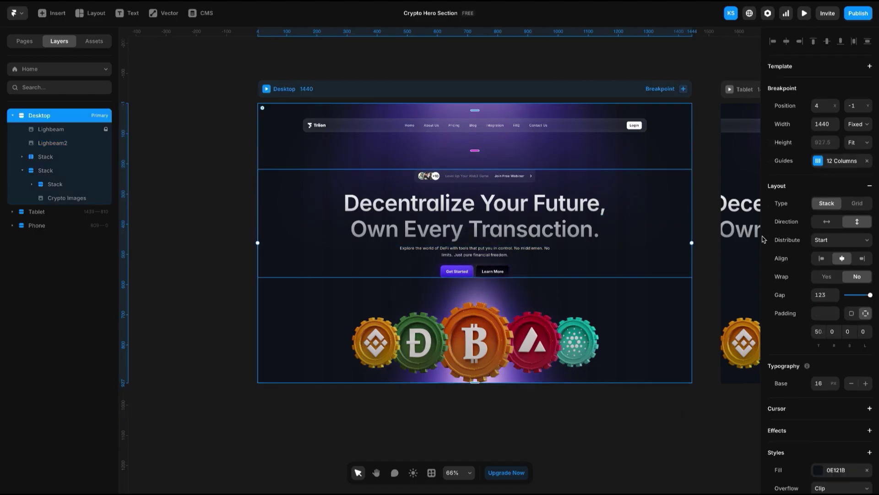
left_click(554, 384)
key("Escape")
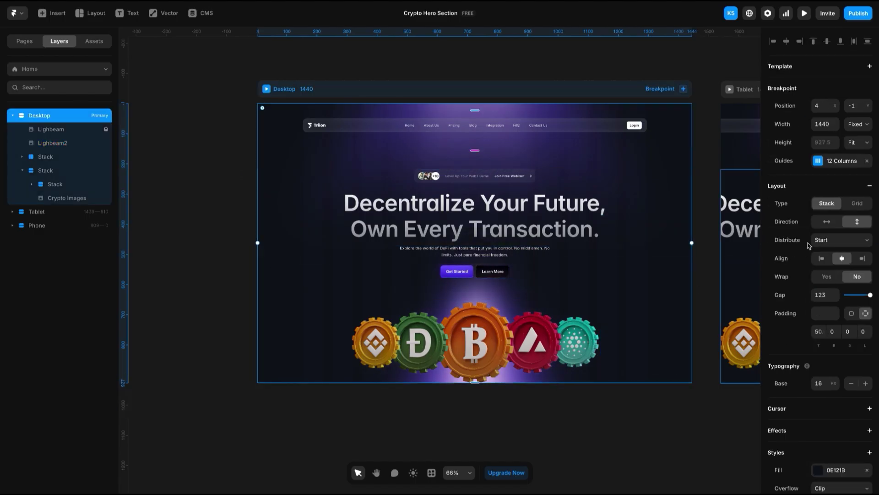
left_click_drag(478, 383, 477, 431)
scroll(440, 356, "down", 2)
Reposition the Lighbeam2 image higher so its glow starts above the coins, and clear the selection
left_click(440, 355)
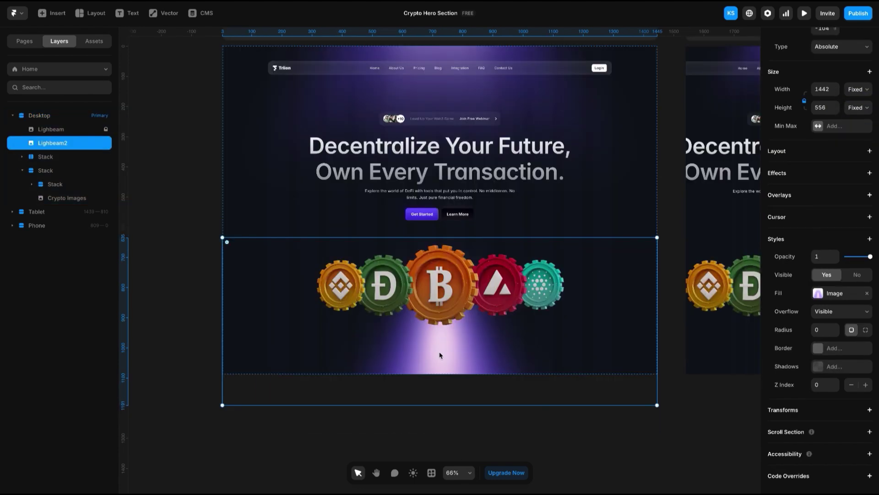
key("ctrl+z")
left_click(579, 407)
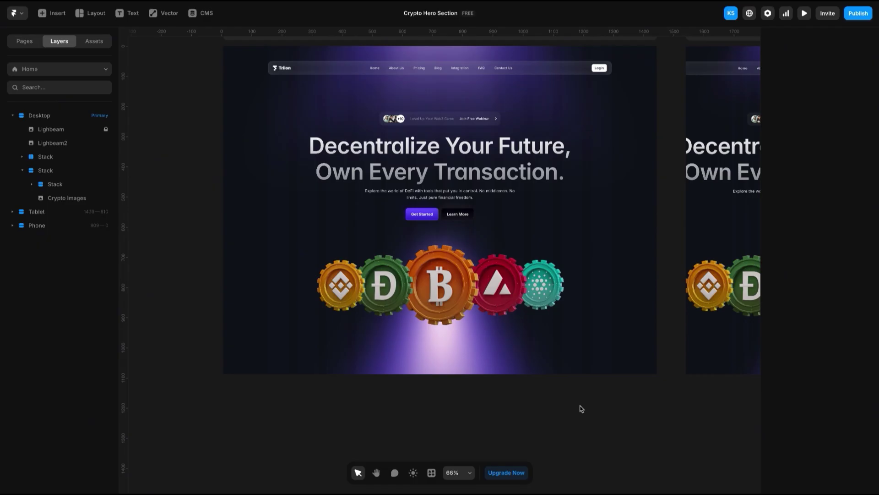
Preview the Desktop breakpoint in fullscreen and check the hero section's layout
left_click_drag(581, 408, 526, 429)
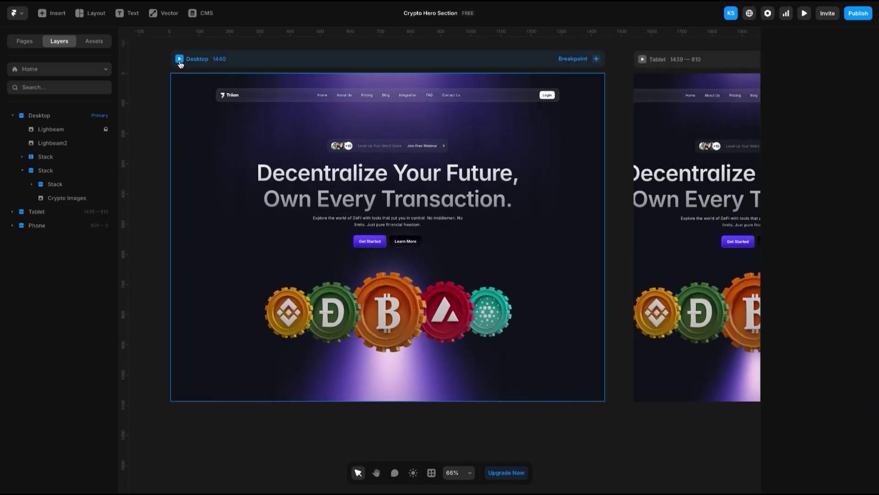
left_click(179, 59)
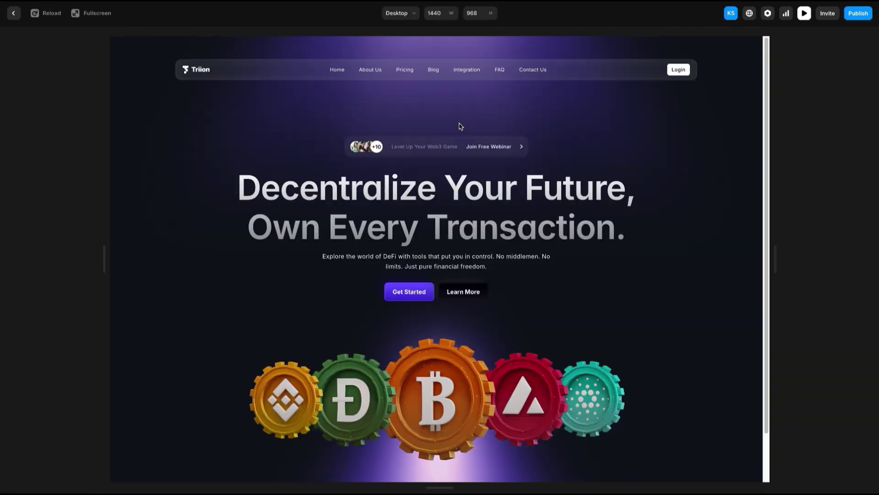
left_click(95, 17)
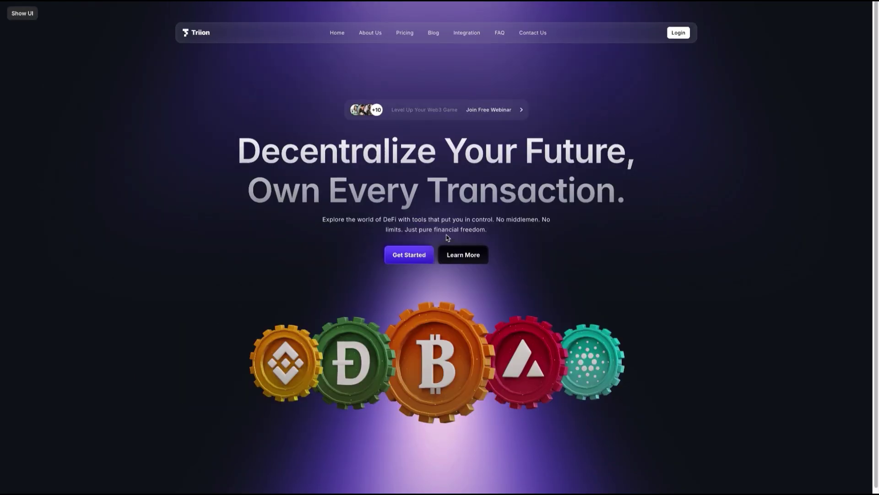
scroll(873, 54, "down", 1)
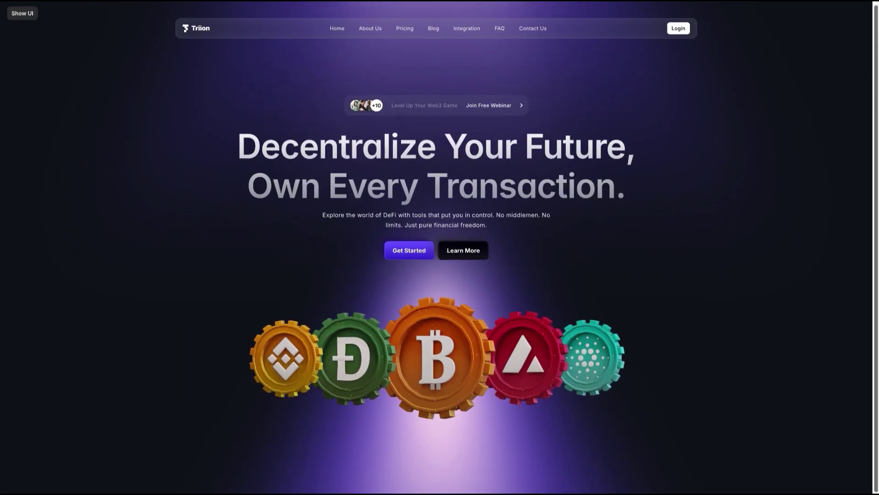
Close the fullscreen preview and return to the canvas around the Get Started and Learn More buttons
scroll(415, 253, "up", 1)
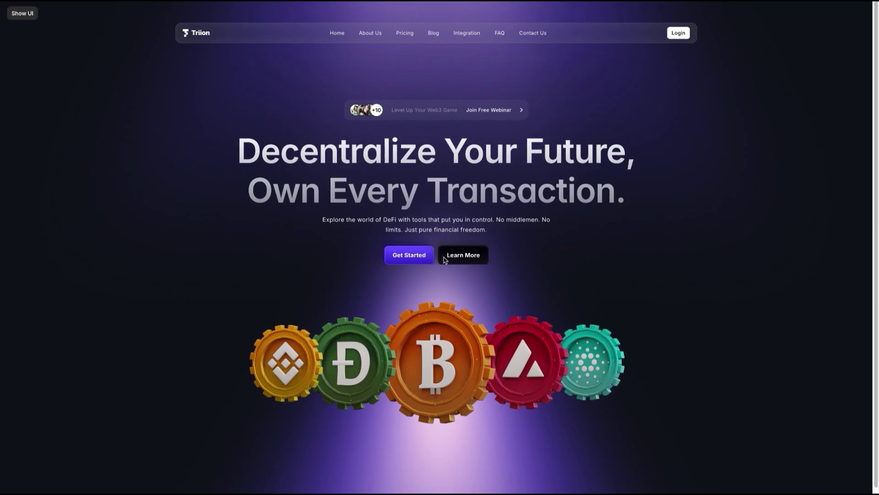
left_click(17, 13)
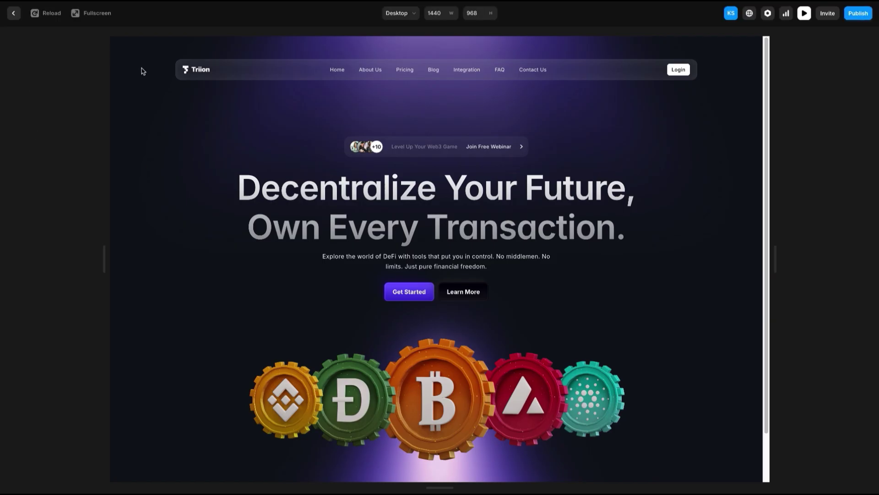
left_click(13, 13)
scroll(376, 268, "up", 5)
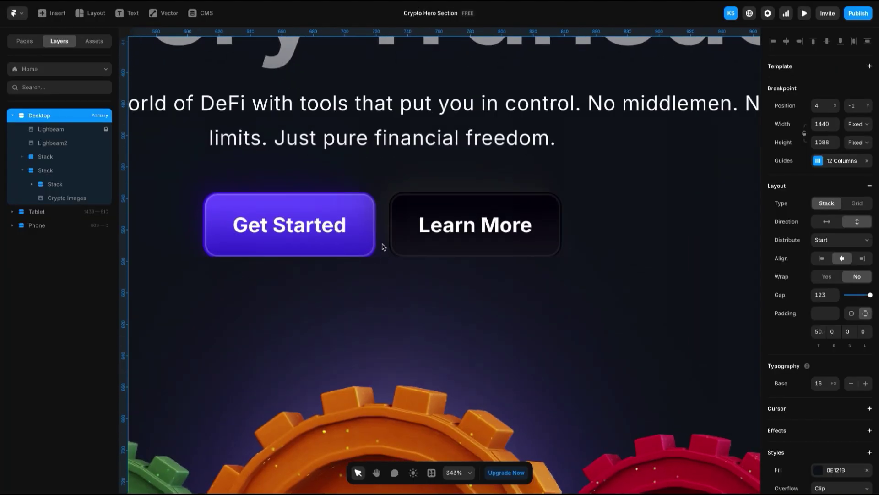
Try the Clip and Hidden overflow options on the button stack and return it to Visible
left_click(383, 247)
left_click(833, 387)
left_click(831, 380)
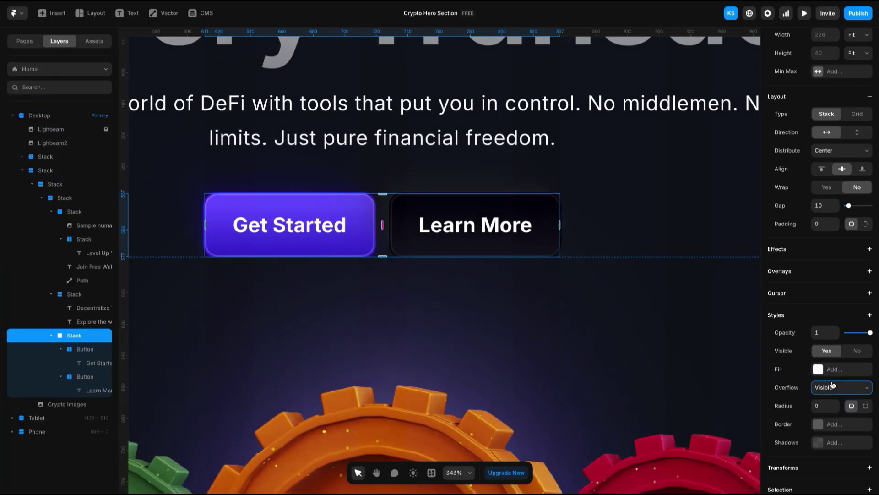
left_click(836, 385)
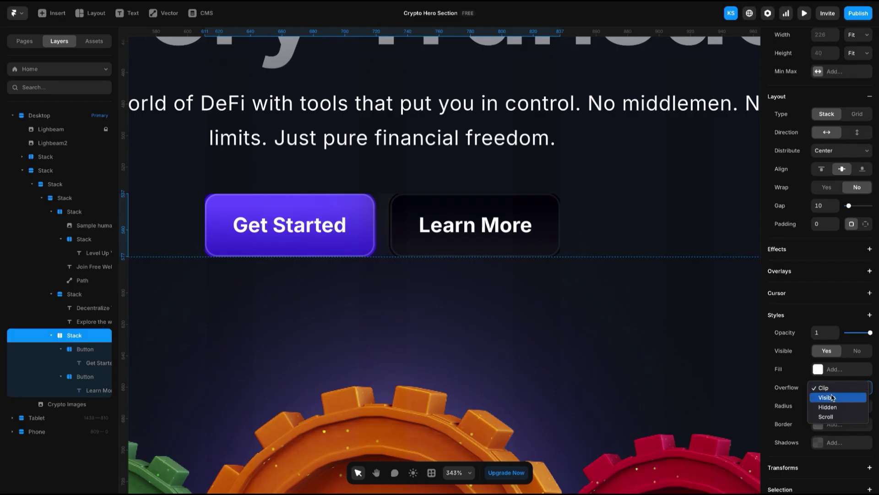
left_click(832, 412)
left_click(833, 388)
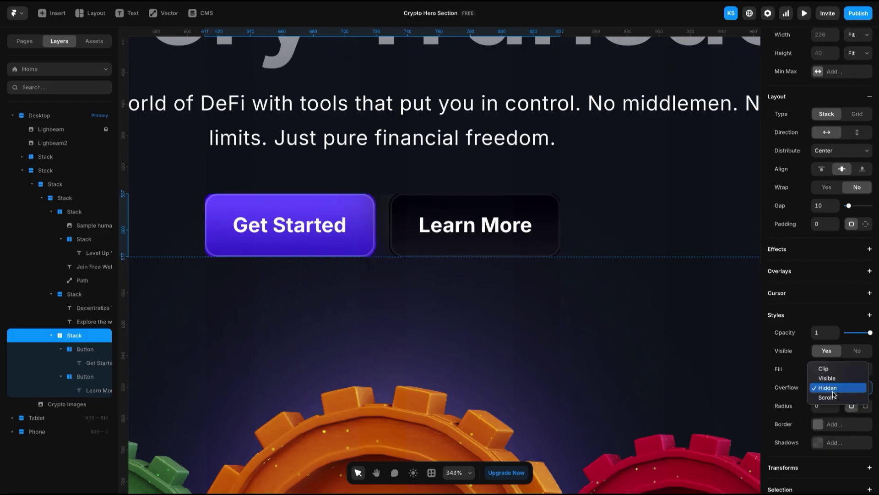
left_click(473, 288)
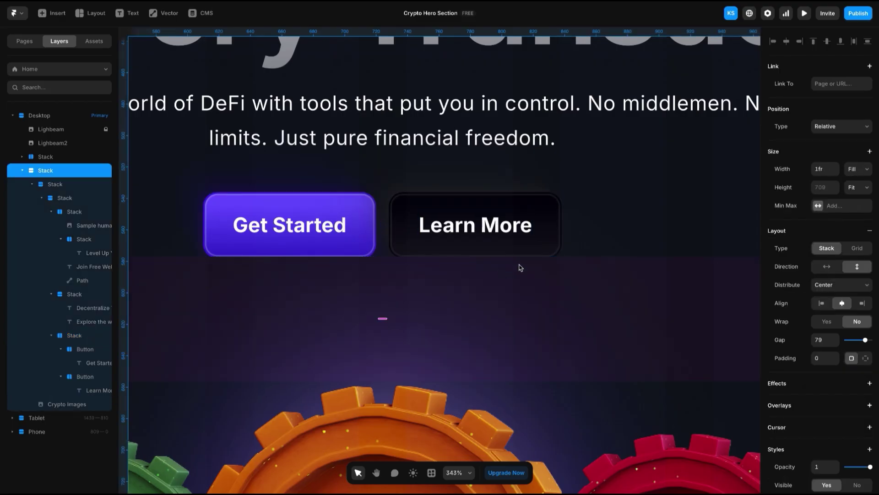
Set the padding of the stack holding the Get Started and Learn More buttons to 33
scroll(521, 262, "down", 5)
left_click(458, 232)
left_click(452, 235)
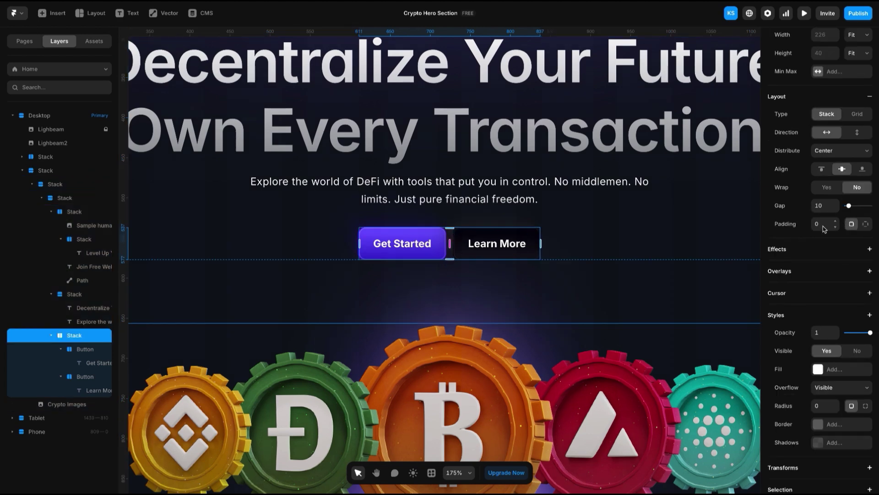
left_click_drag(832, 226, 529, 305)
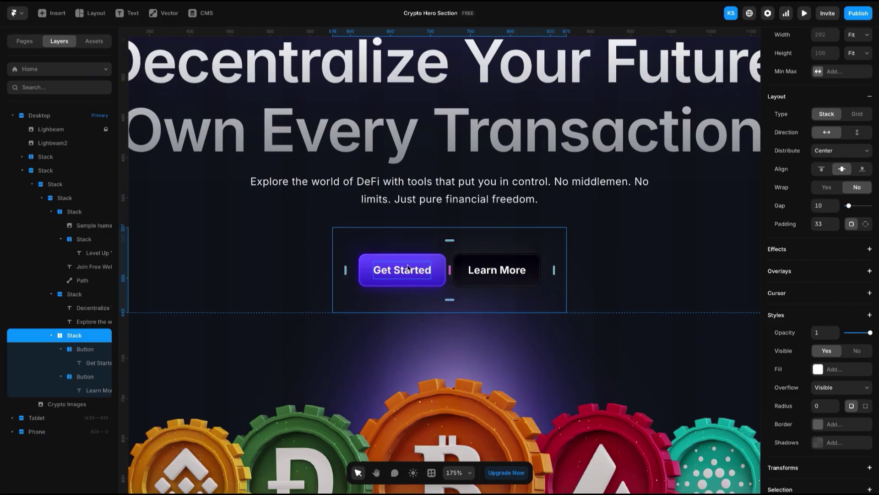
left_click(615, 284)
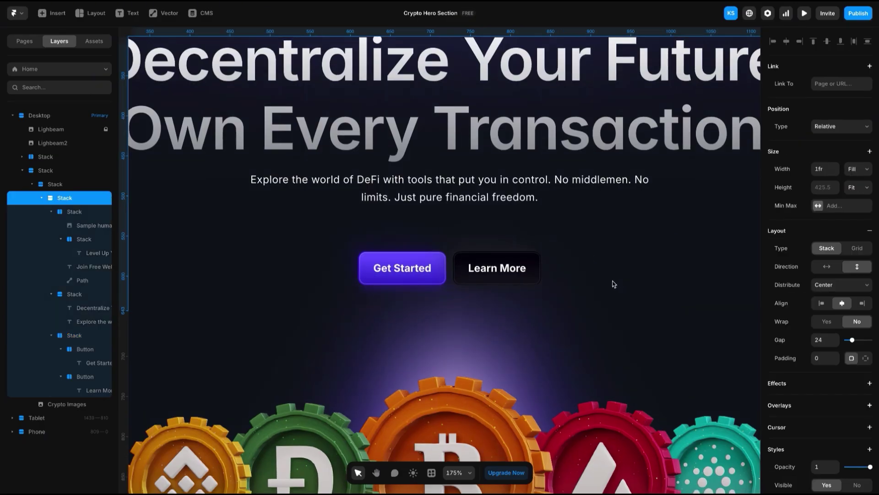
Set the gap of the stack holding the webinar badge, headline texts and buttons to 0
scroll(614, 283, "down", 3)
scroll(563, 220, "up", 1)
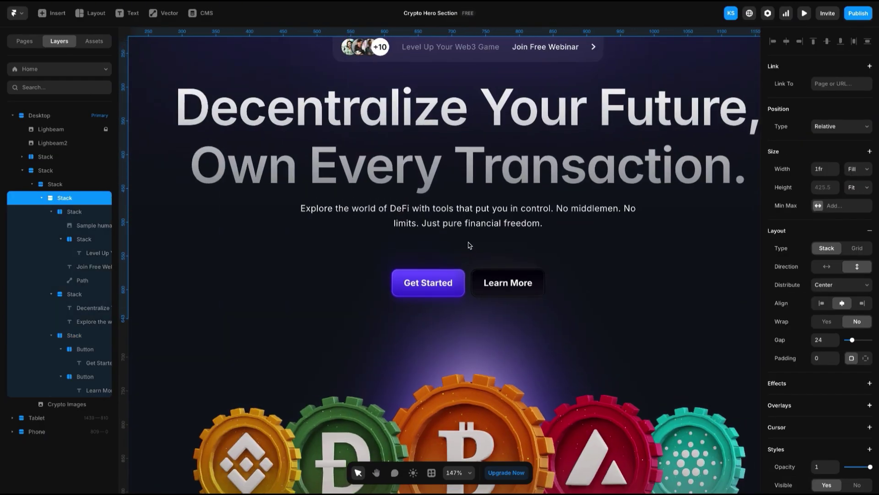
left_click(823, 338)
key("BackSpace")
key("BackSpace")
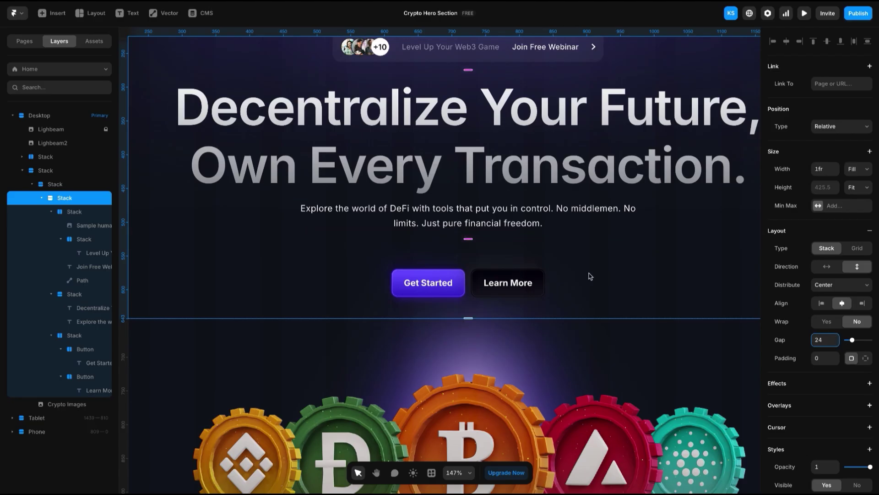
left_click_drag(465, 238, 479, 225)
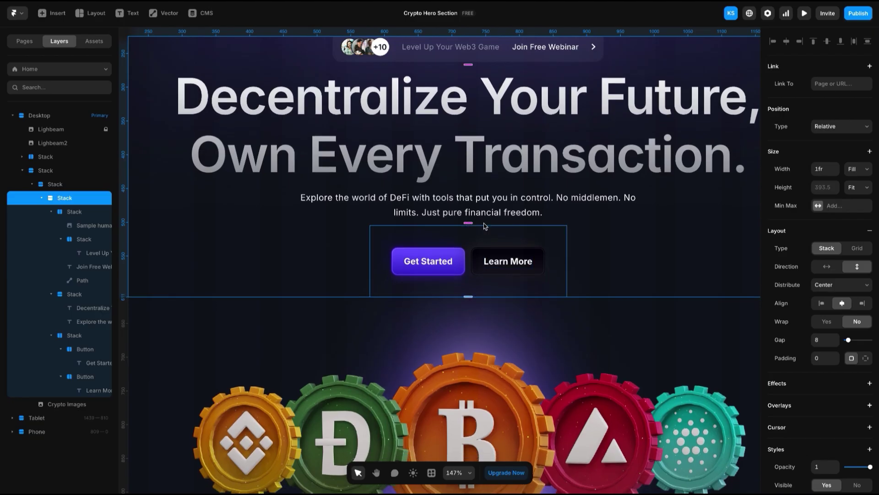
left_click(817, 339)
type("0")
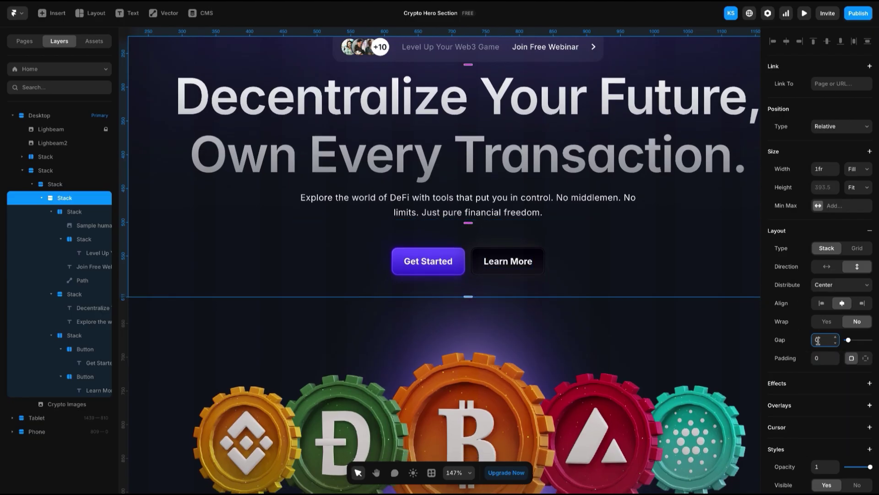
key("Return")
Wrap the webinar badge and headline texts in a new vertical stack and set its gap to 24
scroll(507, 289, "up", 4)
scroll(496, 343, "down", 3)
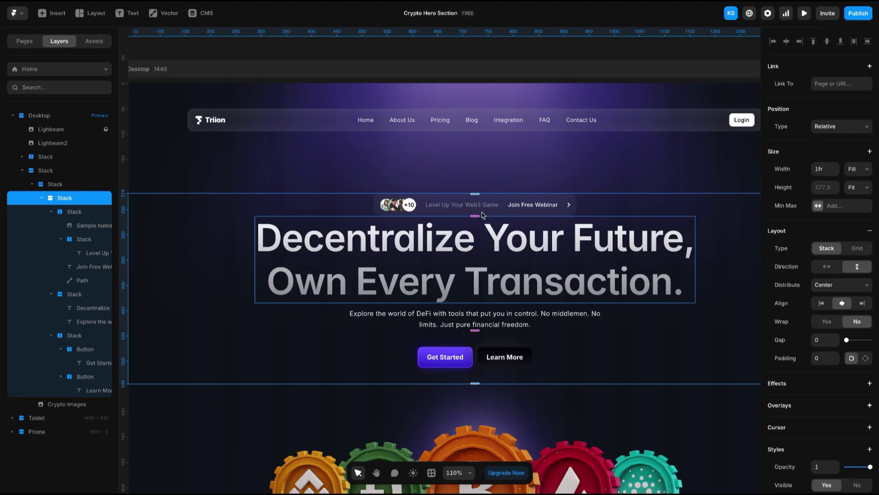
left_click(502, 204)
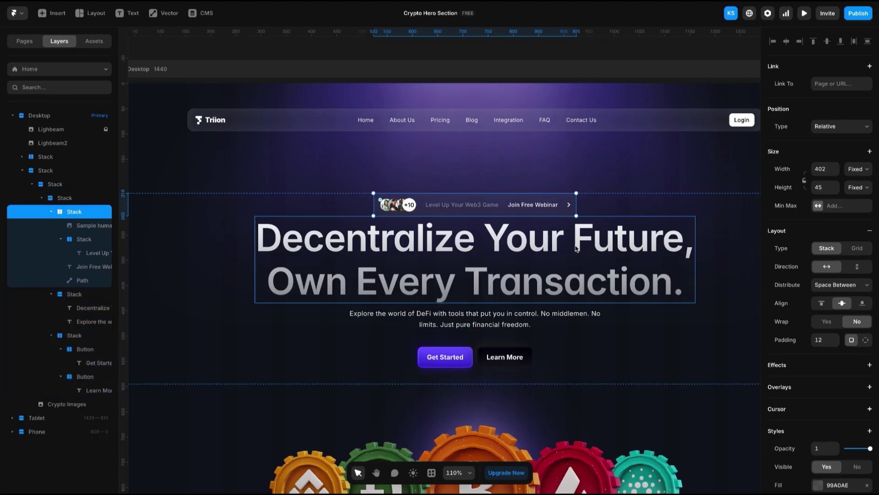
left_click(576, 248, "shift")
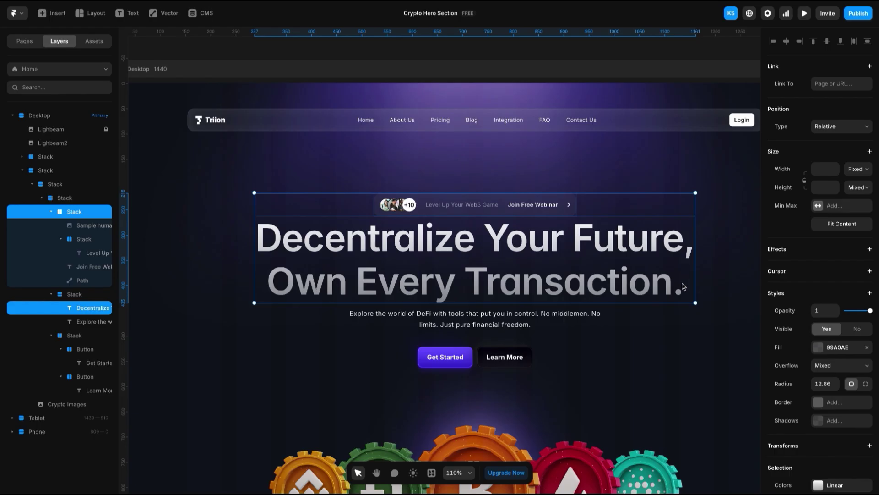
key("ctrl+Return")
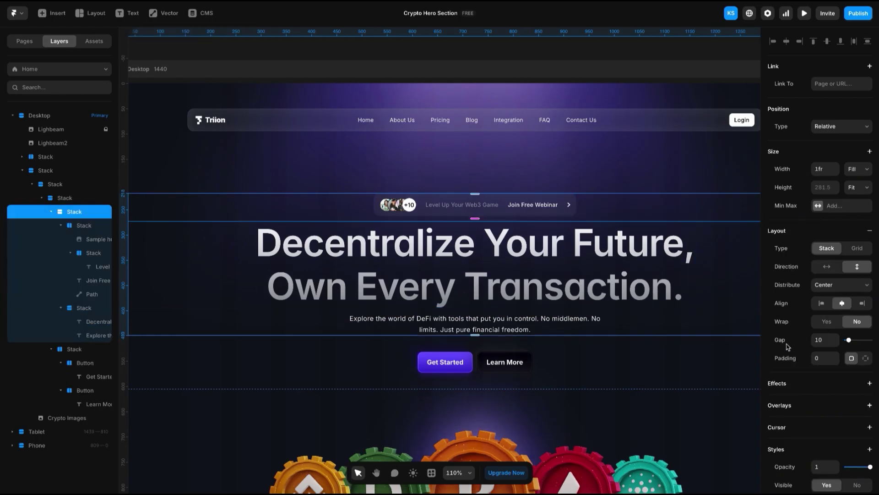
left_click(823, 336)
type("24")
Reduce the gap between the hero content and the crypto coins image to 60
scroll(520, 336, "down", 2)
scroll(519, 336, "down", 3)
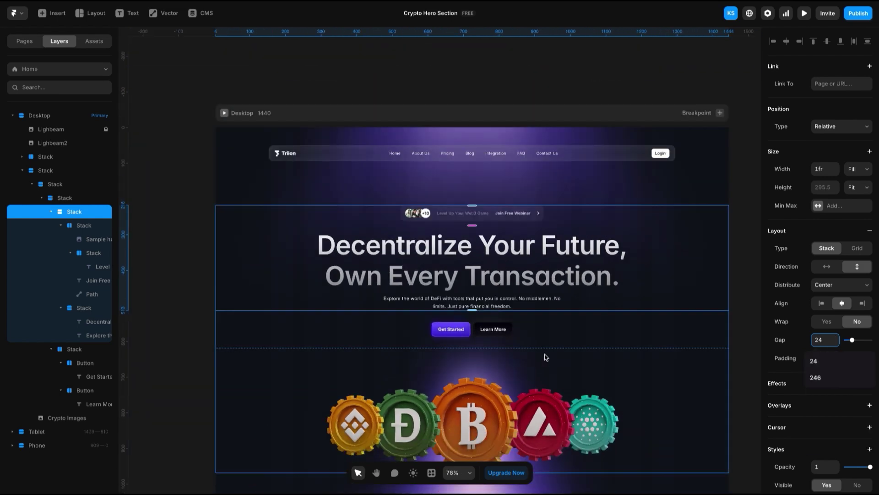
left_click(464, 320)
left_click_drag(464, 320, 464, 313)
Examine the hero section's layout across the Desktop, Tablet and Phone breakpoints
scroll(517, 300, "down", 3)
scroll(594, 340, "right", 1)
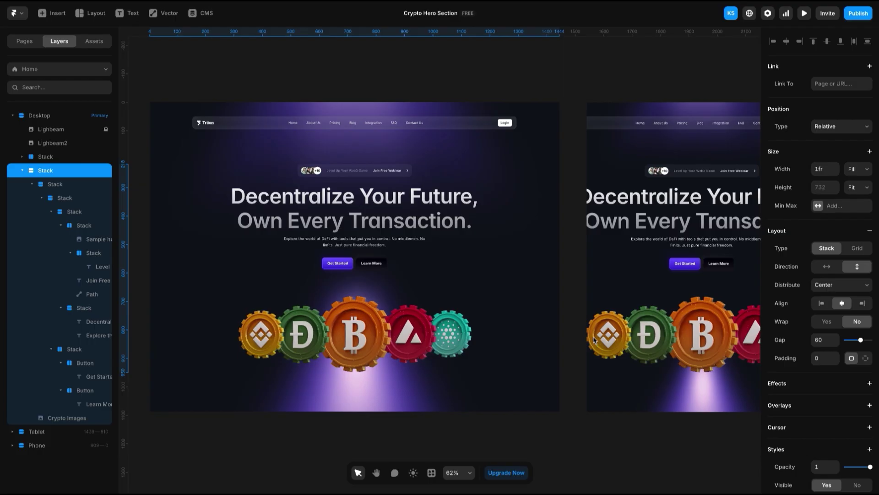
scroll(489, 329, "right", 2)
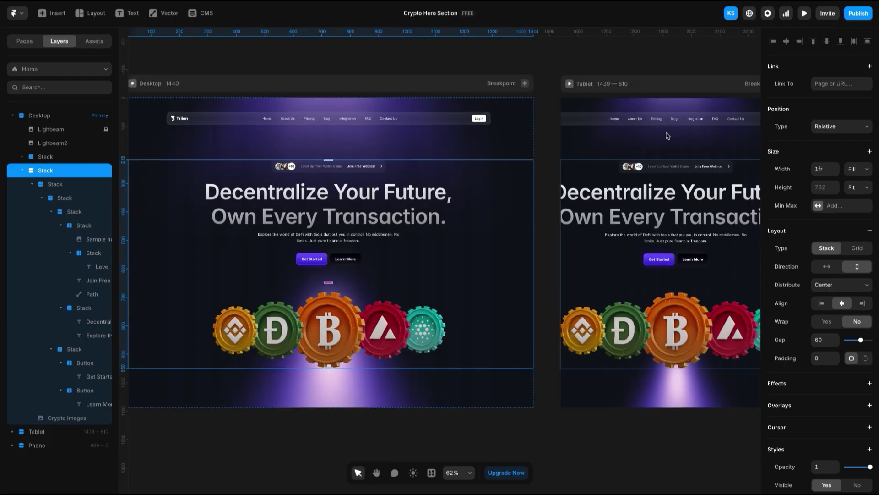
scroll(667, 135, "right", 4)
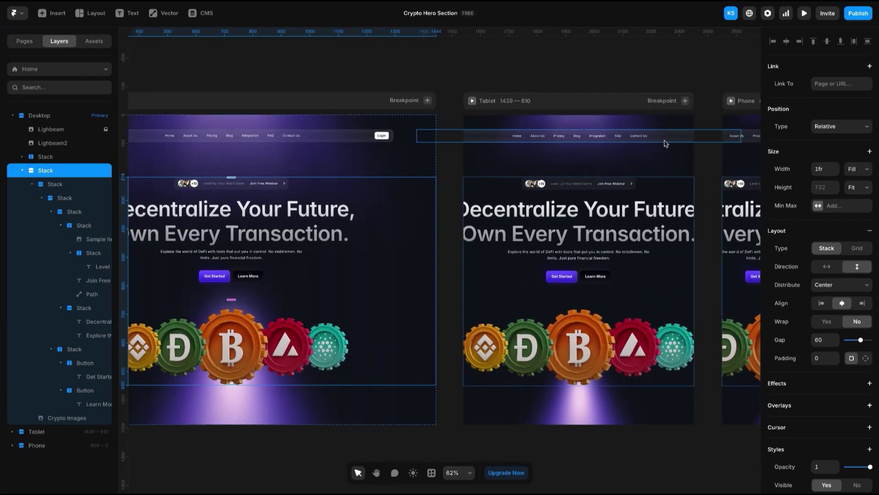
scroll(659, 143, "right", 3)
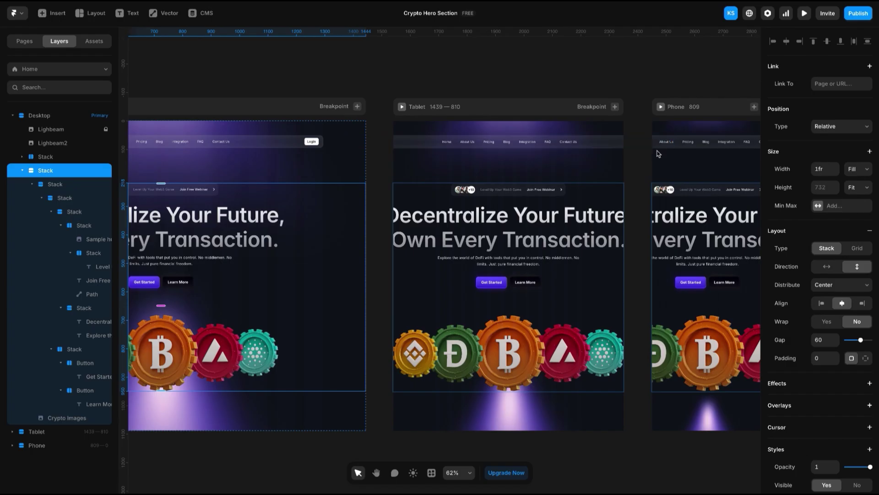
key("space")
left_click_drag(632, 153, 534, 171)
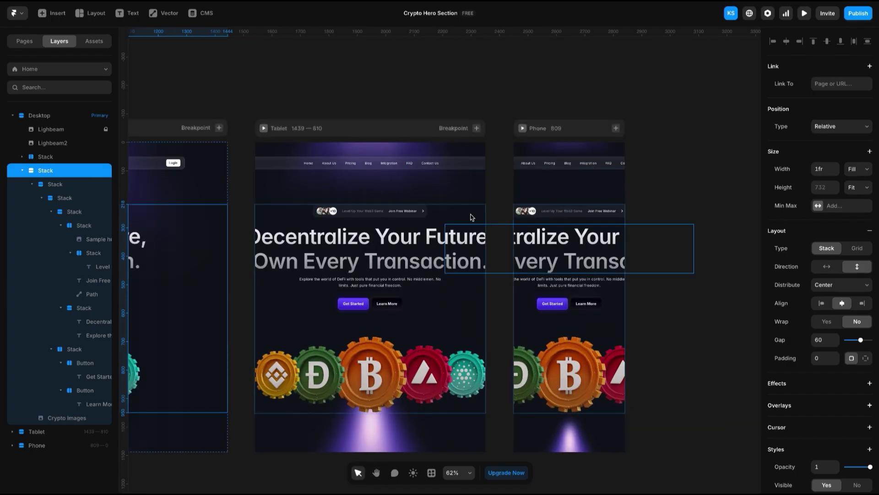
scroll(386, 101, "left", 5)
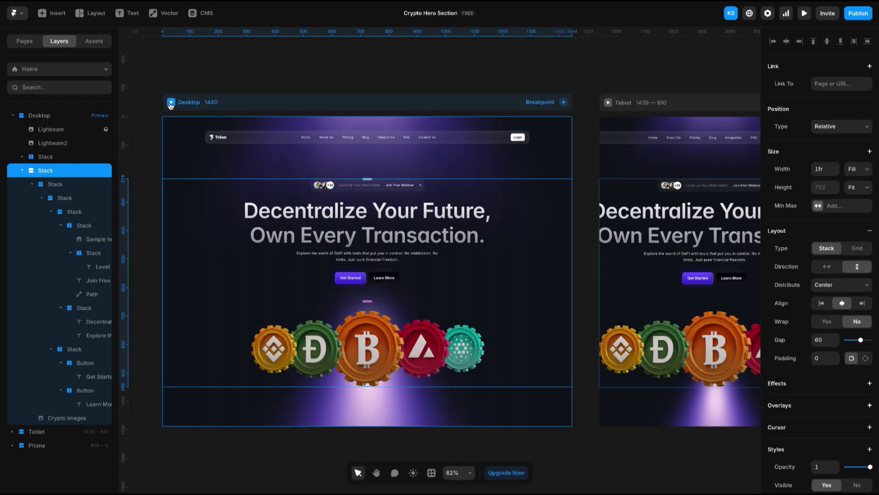
Preview the Desktop breakpoint in fullscreen and check the button glow and the revised spacing
left_click(170, 103)
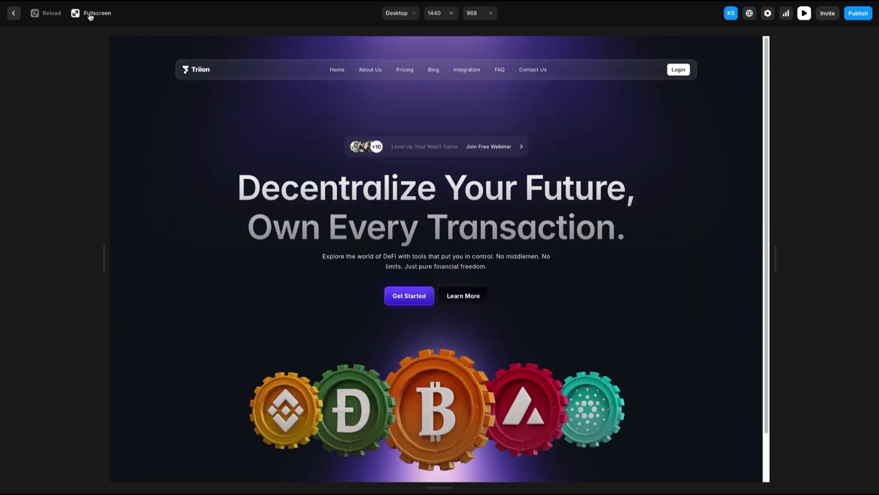
left_click(87, 13)
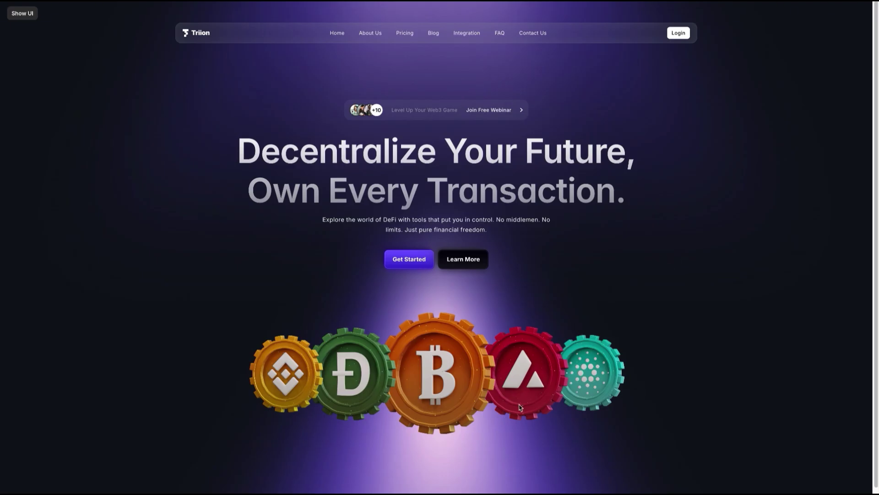
scroll(514, 386, "down", 1)
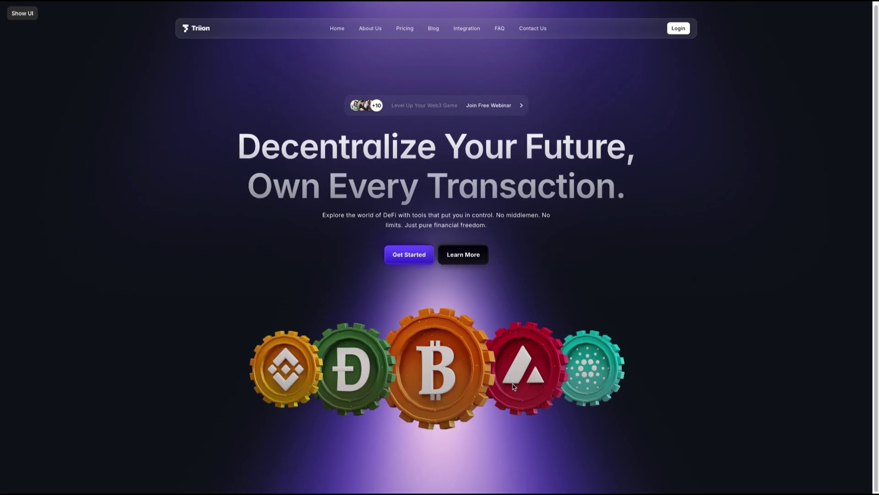
left_click(20, 14)
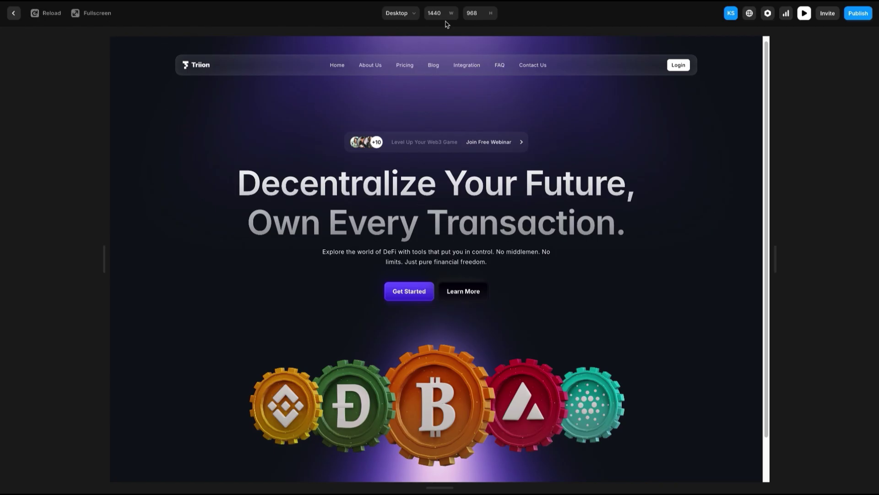
left_click(78, 14)
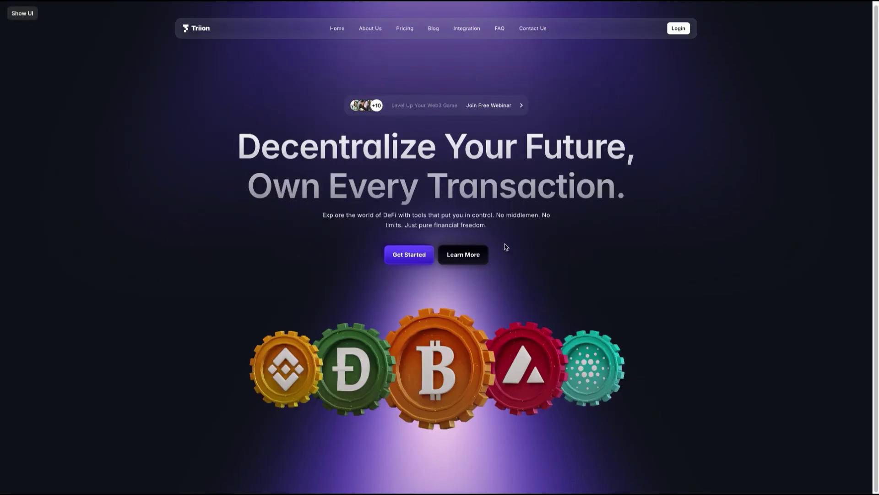
Switch to the Figma design to compare it with the fullscreen preview, and leave fullscreen mode after returning to Framer
key("Escape")
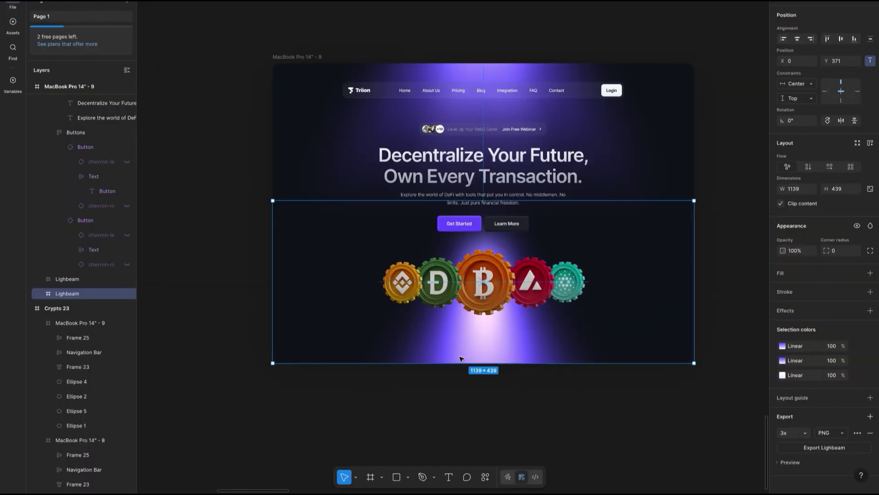
key("shift+space")
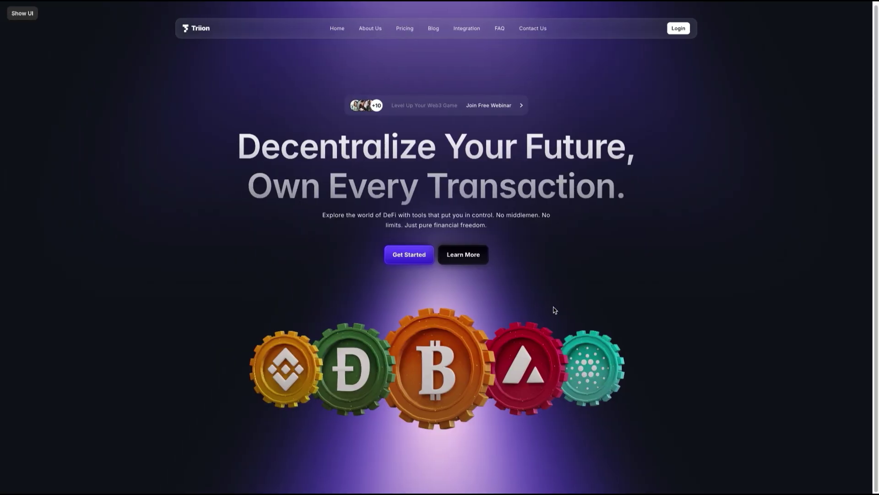
key("Escape")
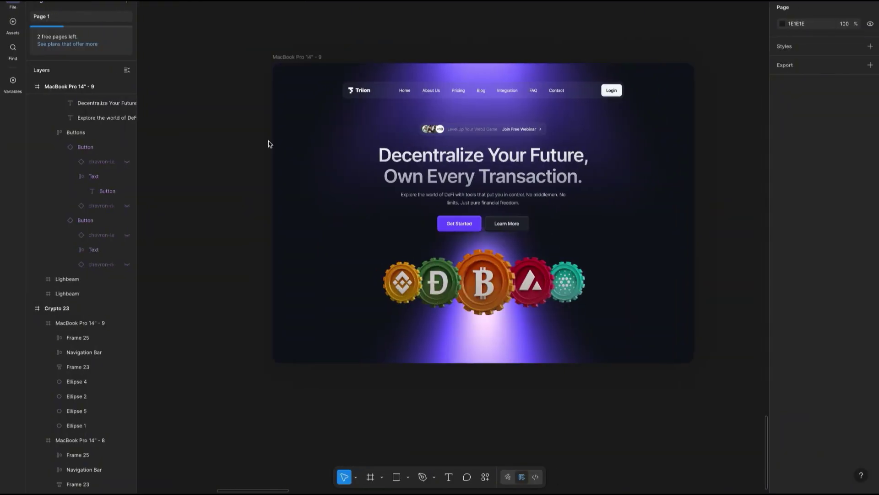
key("ctrl+Right")
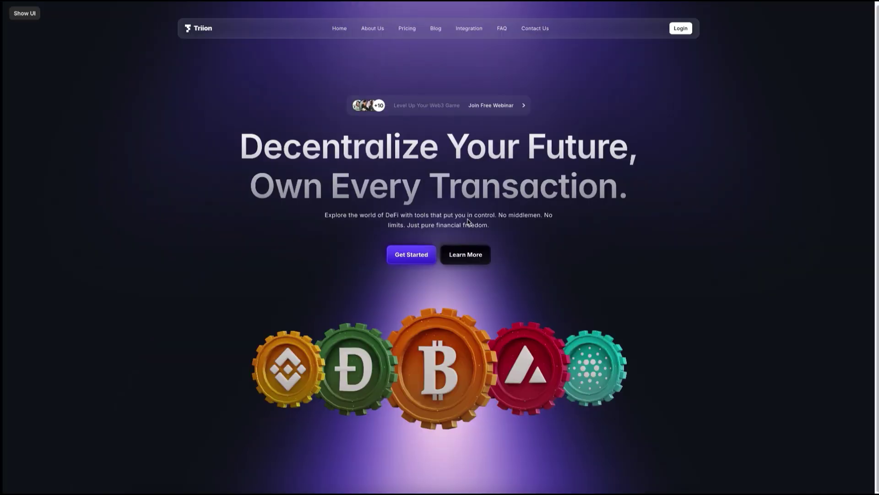
left_click(25, 13)
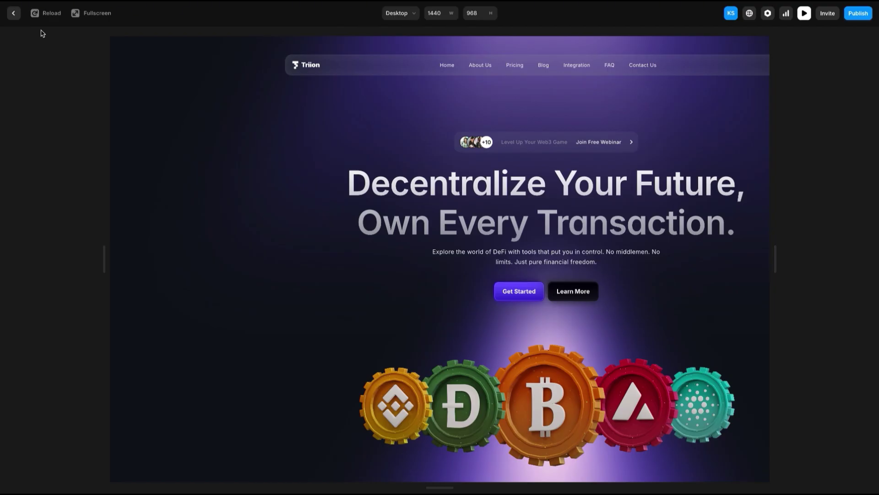
Leave the preview and set the hero heading's font size in the Tablet breakpoint to 57 px
key("Escape")
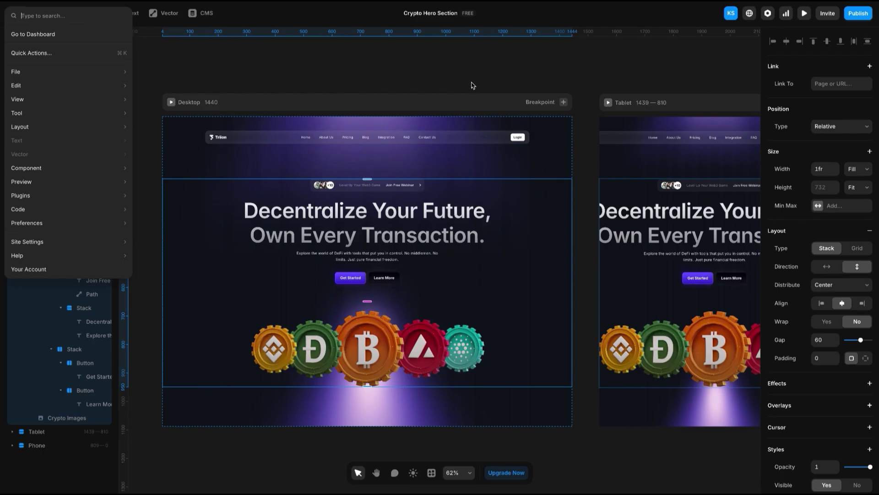
key("Escape")
scroll(644, 86, "right", 5)
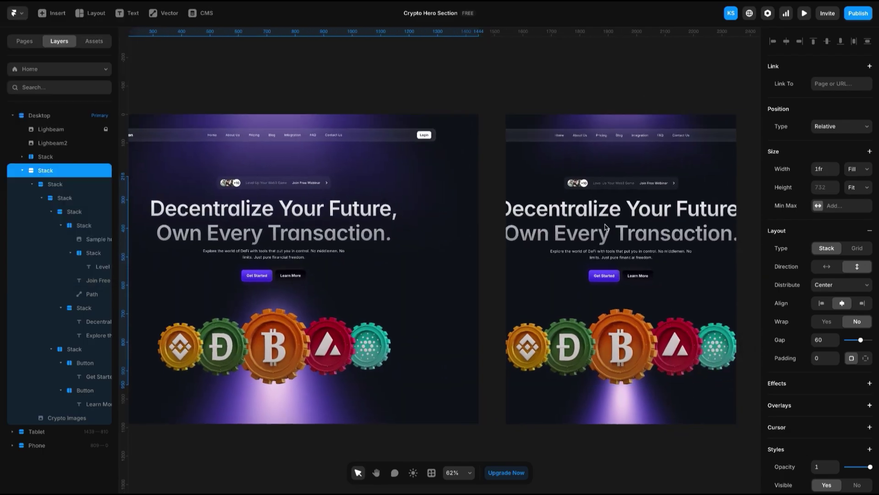
scroll(648, 224, "right", 4)
left_click(612, 219)
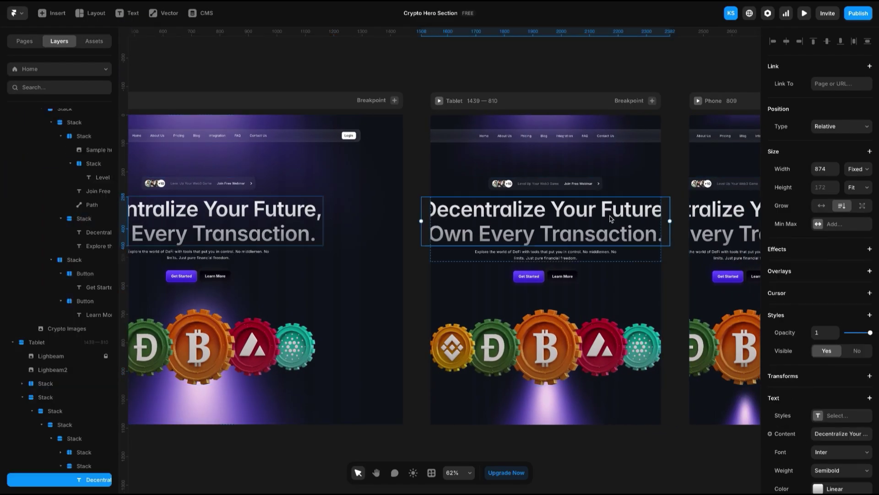
left_click(637, 183)
left_click(634, 221)
double_click(634, 236)
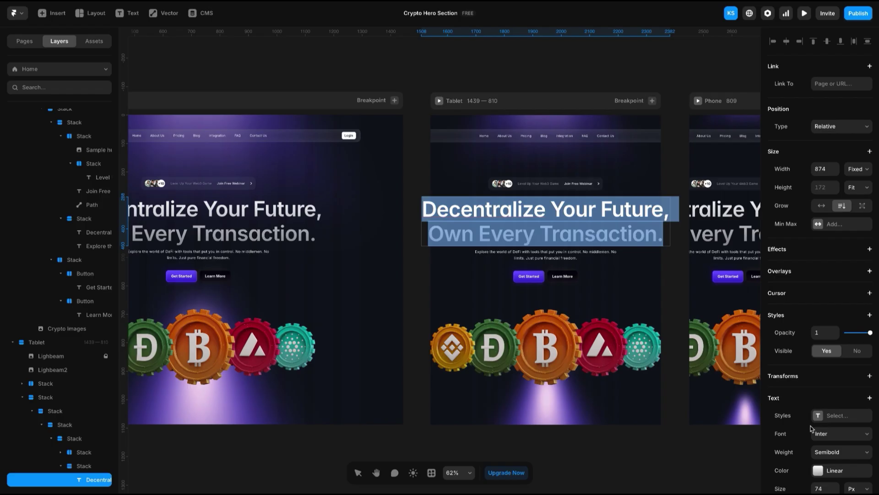
scroll(814, 418, "down", 1)
left_click(818, 402)
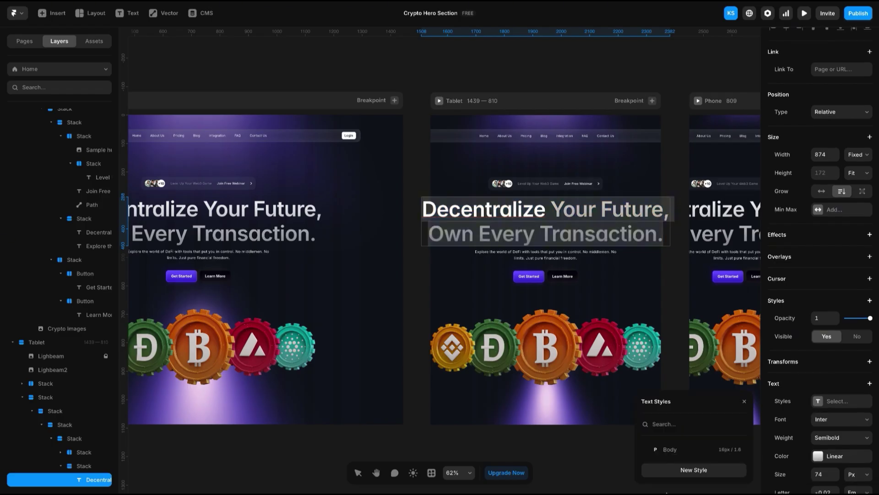
left_click(832, 398)
left_click(809, 458)
left_click_drag(835, 478, 836, 475)
Narrow the Tablet heading's text box to fit inside the frame and reduce its line height, keeping the heading on two lines
left_click_drag(666, 245, 603, 236)
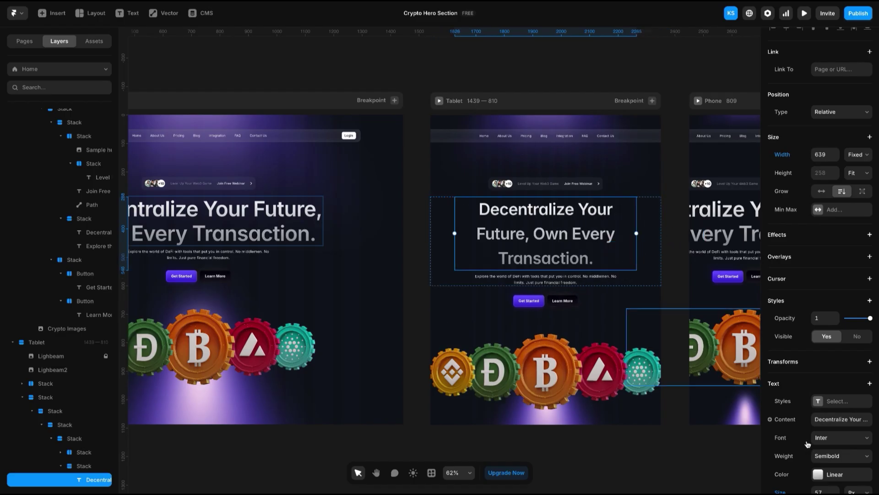
scroll(807, 444, "down", 4)
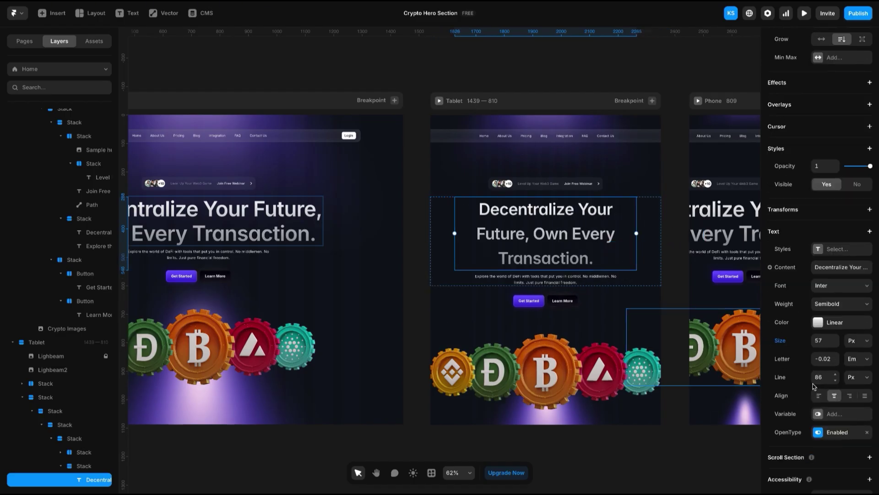
left_click_drag(835, 378, 647, 204)
left_click(646, 160)
key("Escape")
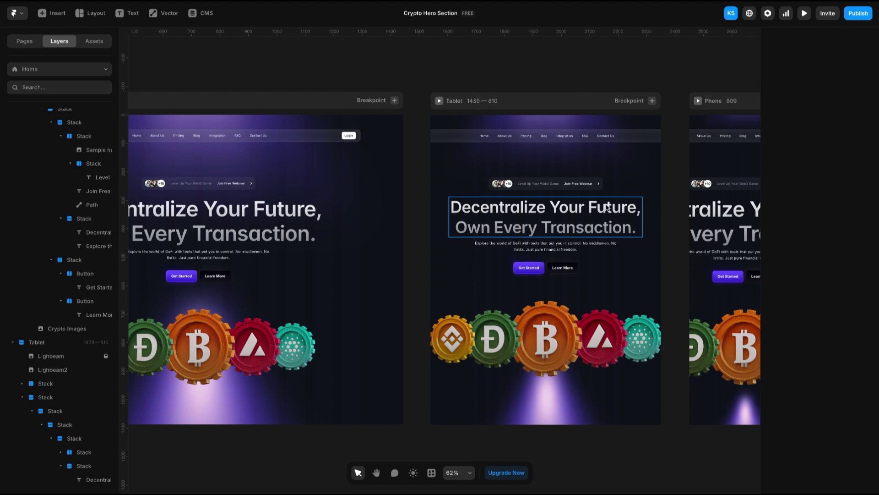
Set the Tablet crypto coins image's width to Fill and scale the image down so it leaves margins on both sides
left_click(655, 372)
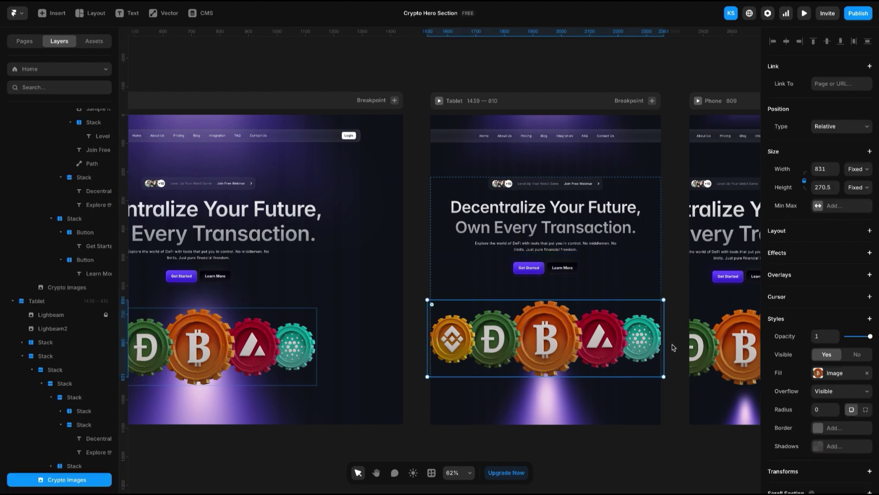
left_click(863, 171)
left_click(851, 199)
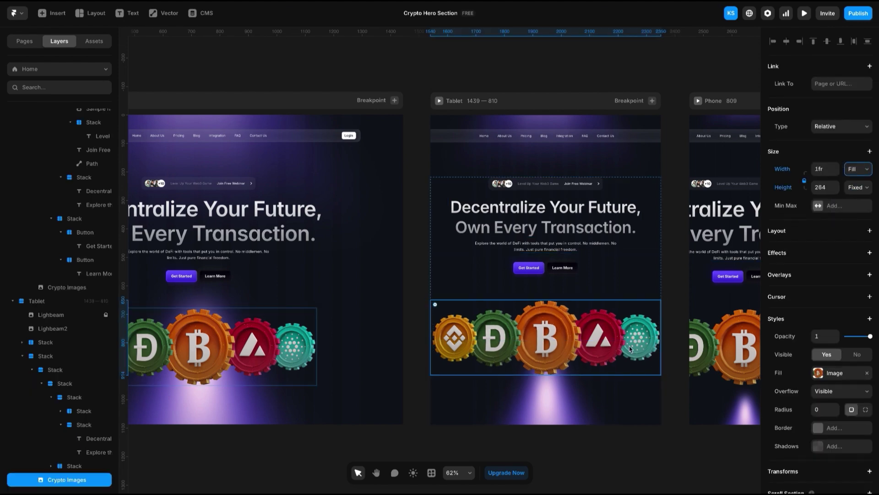
left_click_drag(660, 372, 550, 382)
left_click(667, 365)
Enlarge the Tablet's lower Lighbeam2 image to about 1204 by 464 and centre it horizontally in the frame
left_click(428, 414)
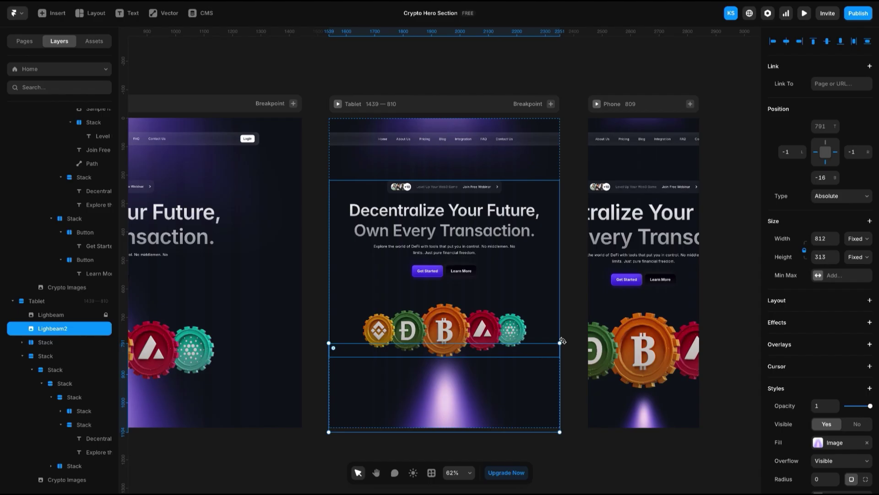
left_click_drag(558, 344, 671, 300)
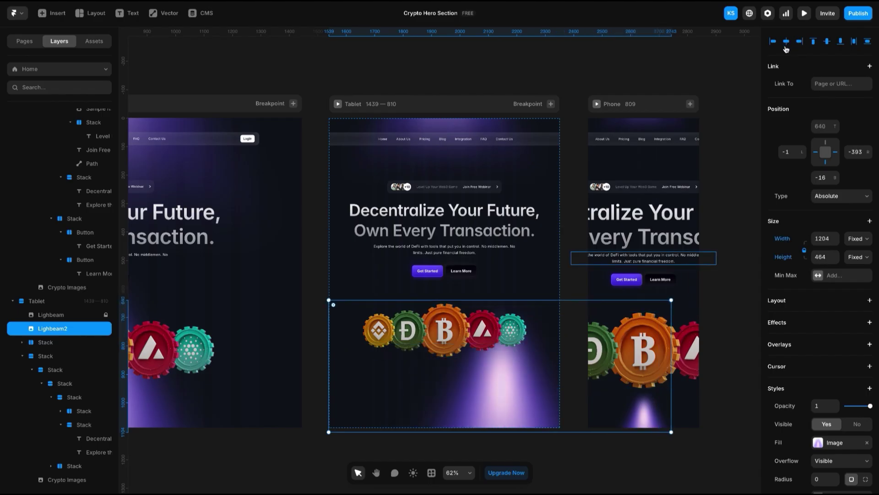
left_click(787, 44)
key("Escape")
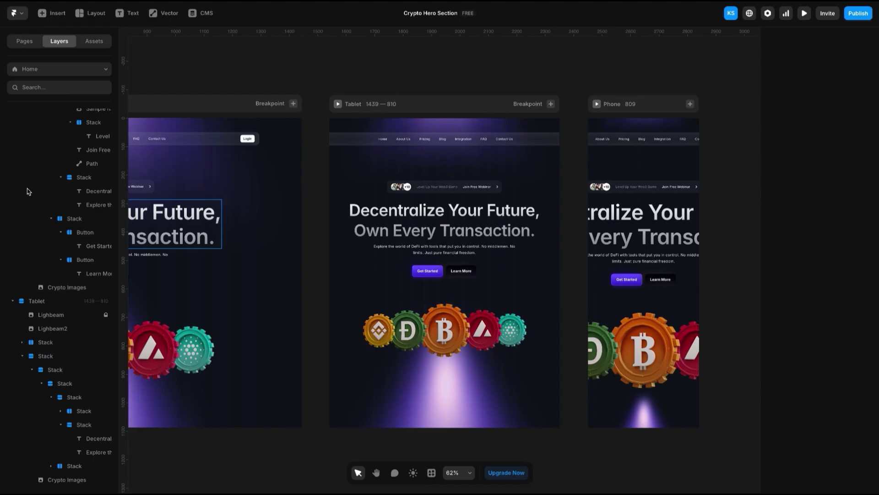
Enlarge the Tablet's upper Lighbeam image, keeping its glow centred behind the navigation bar
scroll(51, 177, "up", 2)
scroll(52, 177, "up", 2)
left_click(79, 130)
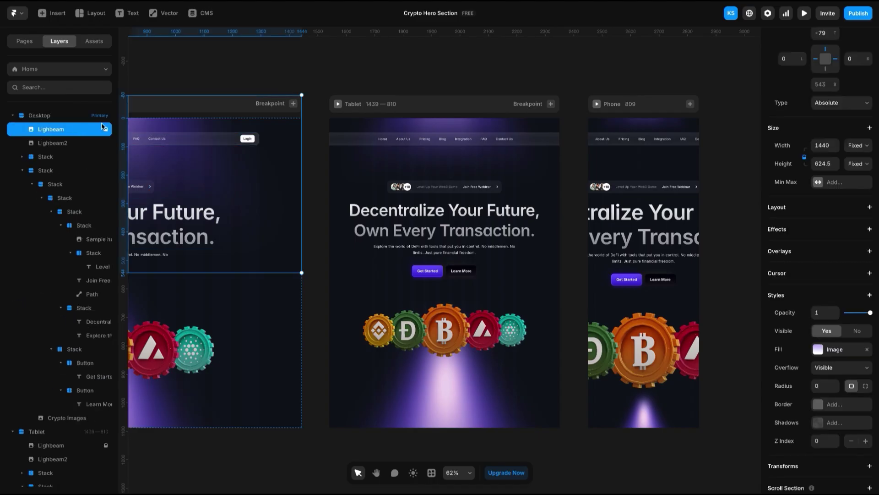
left_click(353, 104)
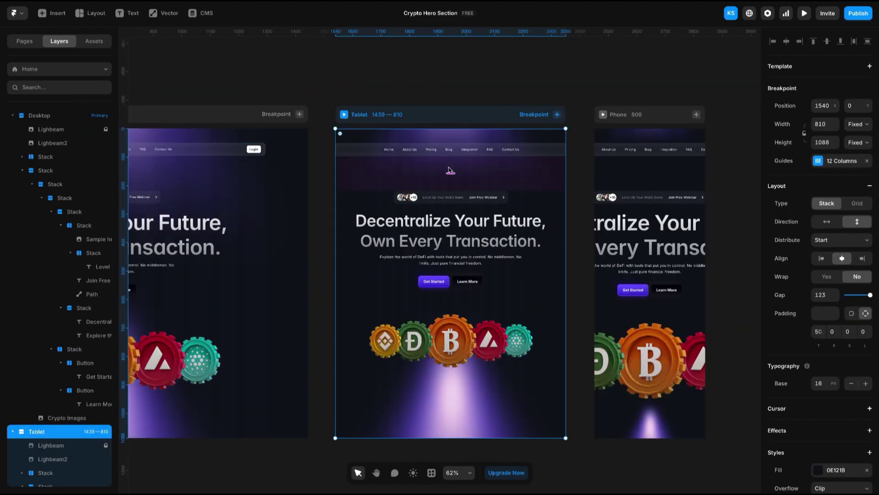
left_click(545, 198)
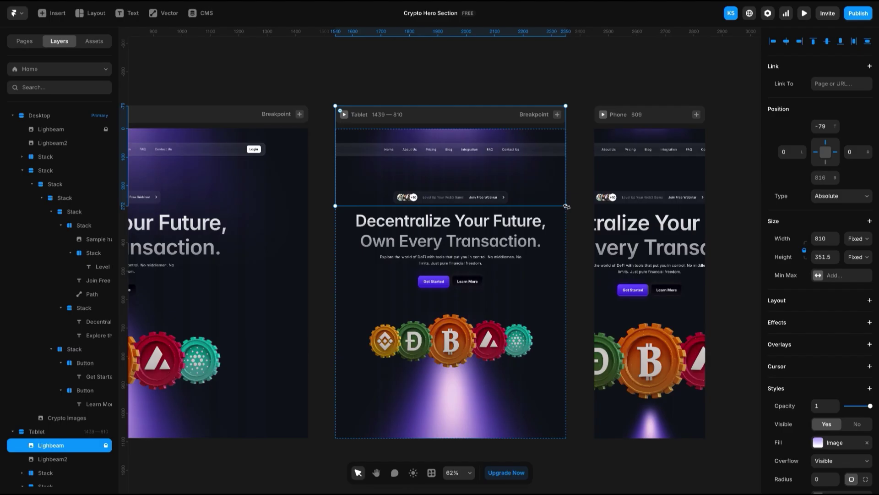
left_click(560, 61)
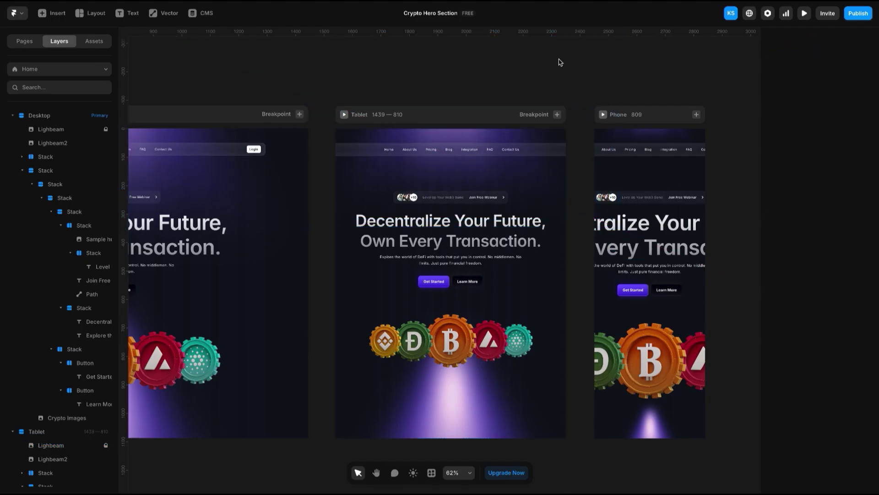
Set the hero heading's font size in the Phone breakpoint to 32 px
left_click_drag(557, 64, 467, 83)
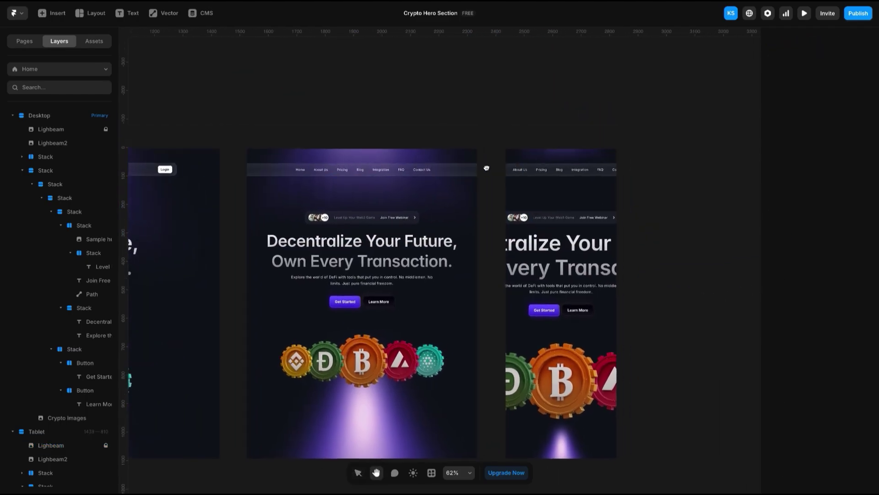
left_click_drag(532, 275, 458, 253)
left_click(514, 257)
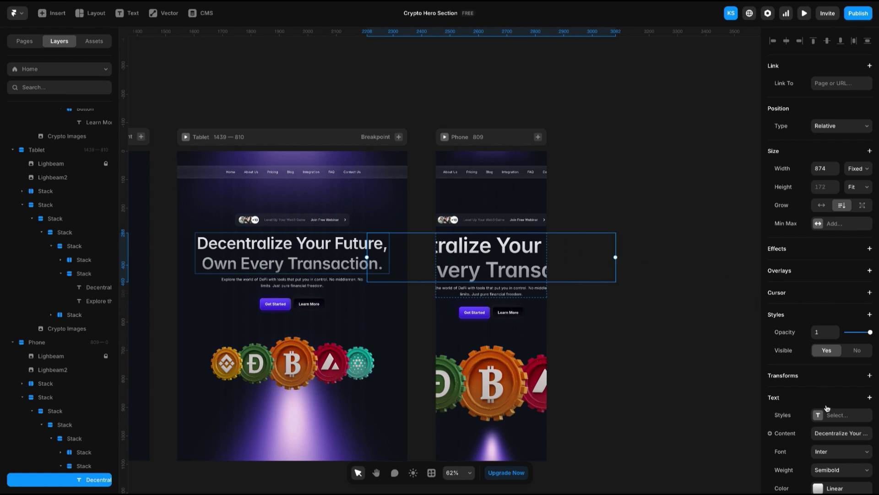
scroll(831, 398, "down", 3)
left_click(836, 394)
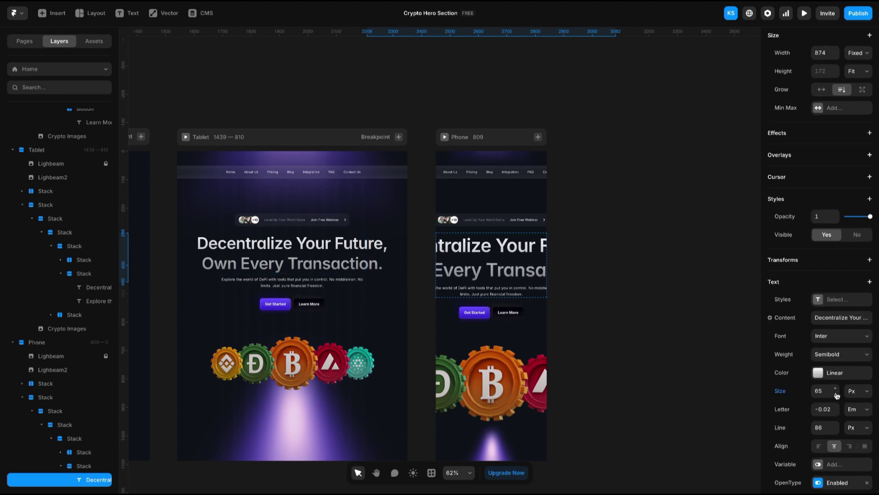
left_click(837, 394)
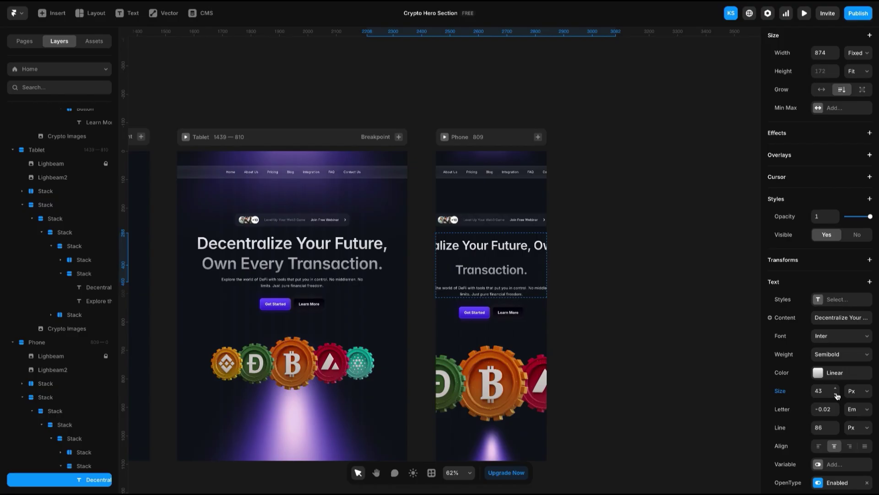
left_click(836, 394)
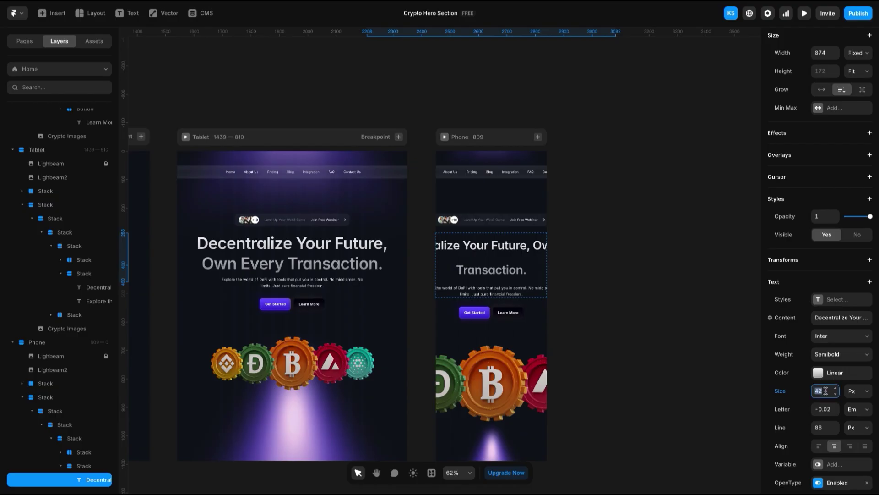
type("32")
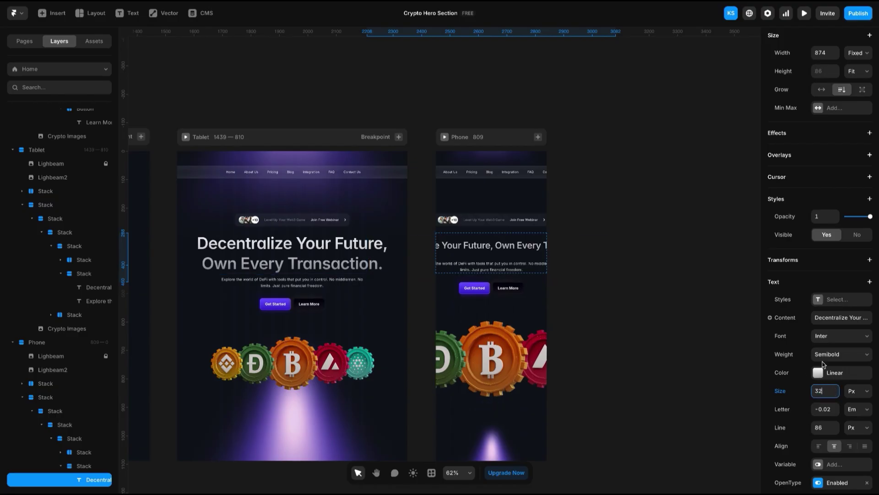
Narrow the Phone heading's text box to about 330 px, with a 43 px line height and a 37 px font size
left_click(836, 429)
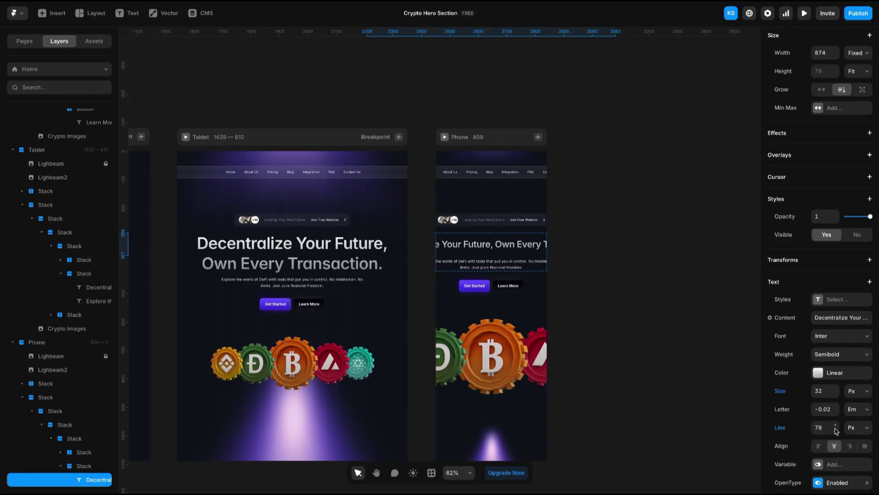
left_click_drag(836, 431, 836, 430)
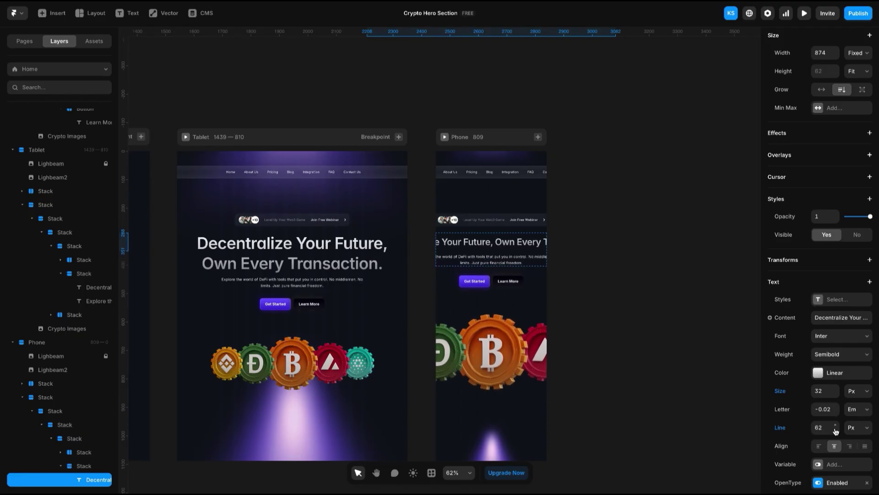
left_click_drag(539, 256, 460, 261)
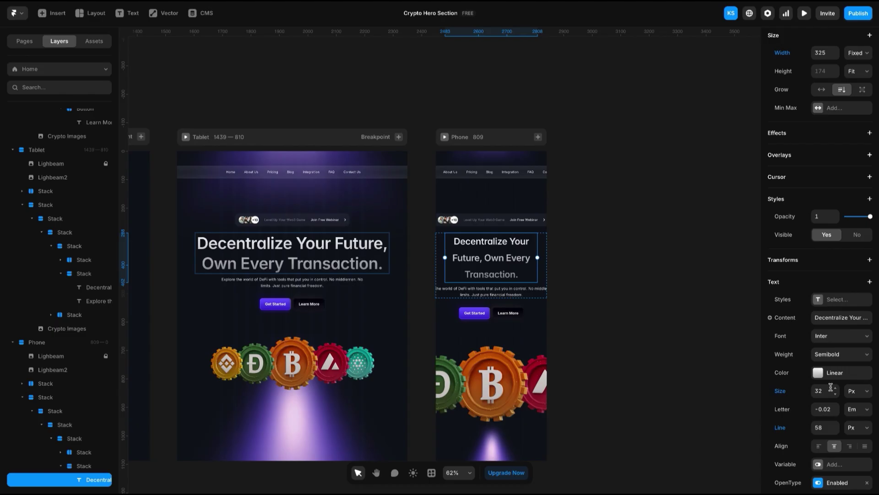
left_click_drag(835, 432, 836, 432)
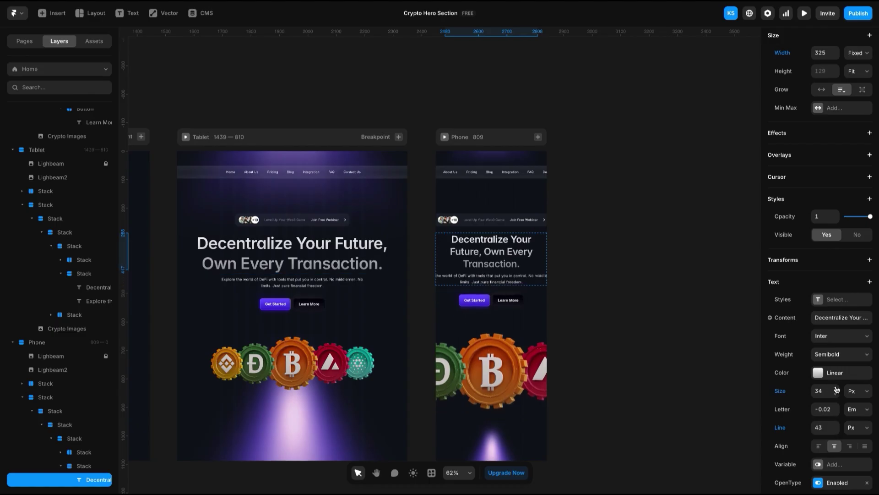
left_click_drag(836, 390, 837, 390)
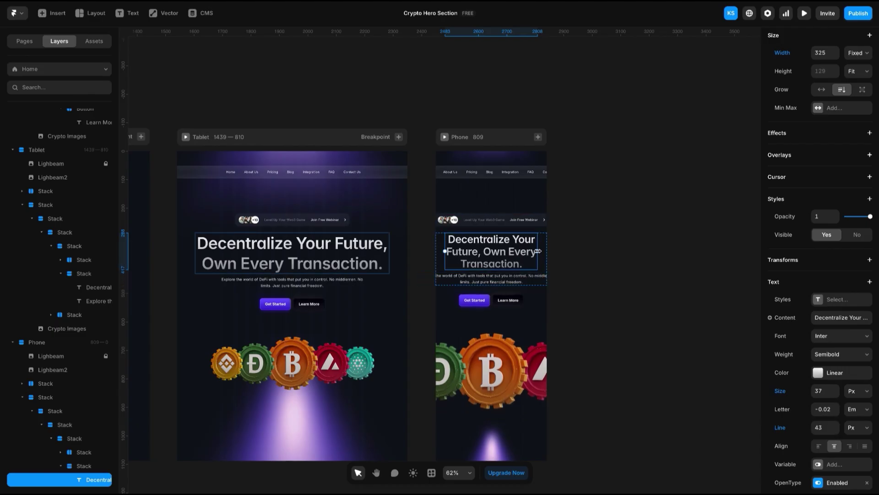
mouse_move(539, 251)
left_mouse_down()
mouse_move(527, 250)
mouse_move(538, 249)
left_mouse_up()
Hide the "Level Up Your Web3 Game" text and its stack in the Phone webinar badge, and narrow the badge around its remaining content
left_click(530, 280)
scroll(530, 280, "up", 5)
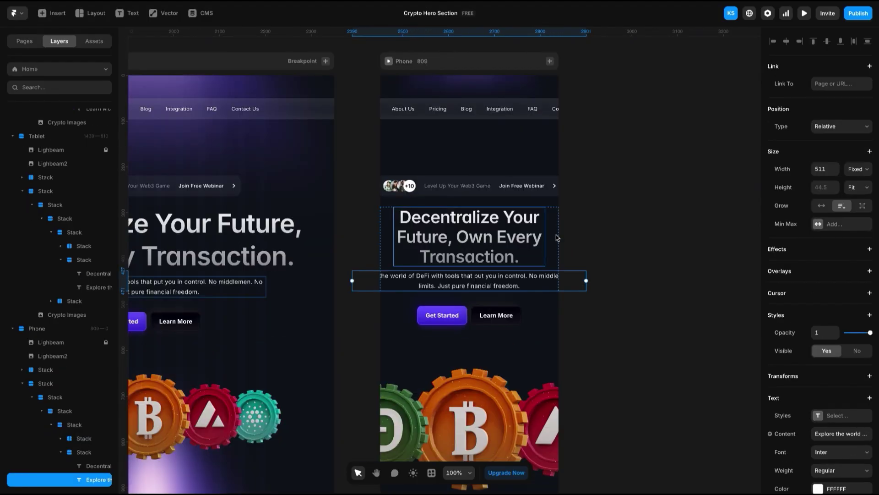
key("Escape")
left_click(557, 238)
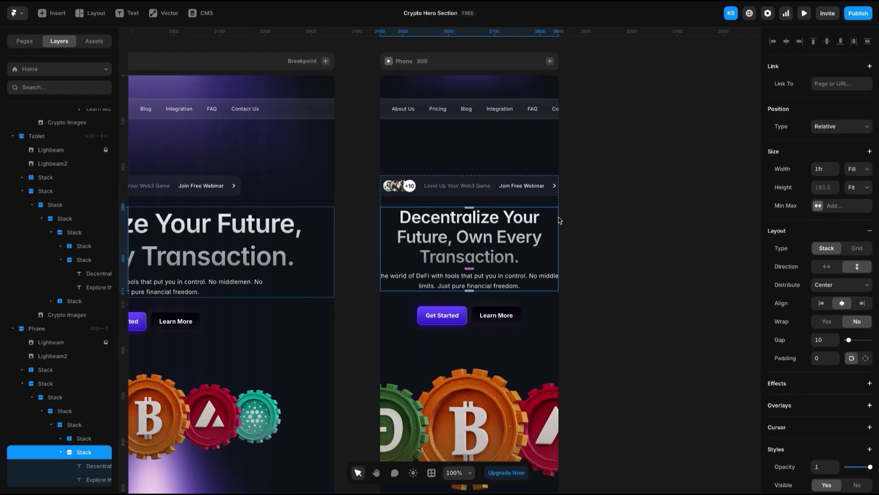
left_click(559, 189)
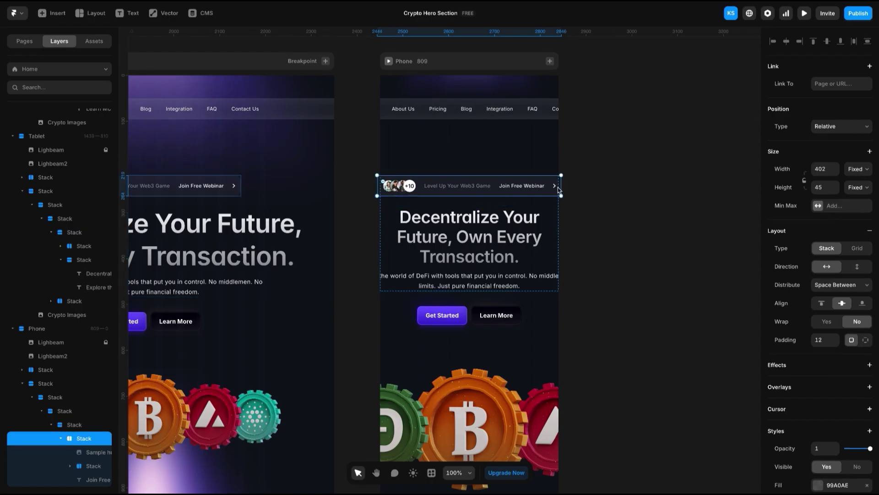
left_click(467, 186)
key("ctrl+shift+h")
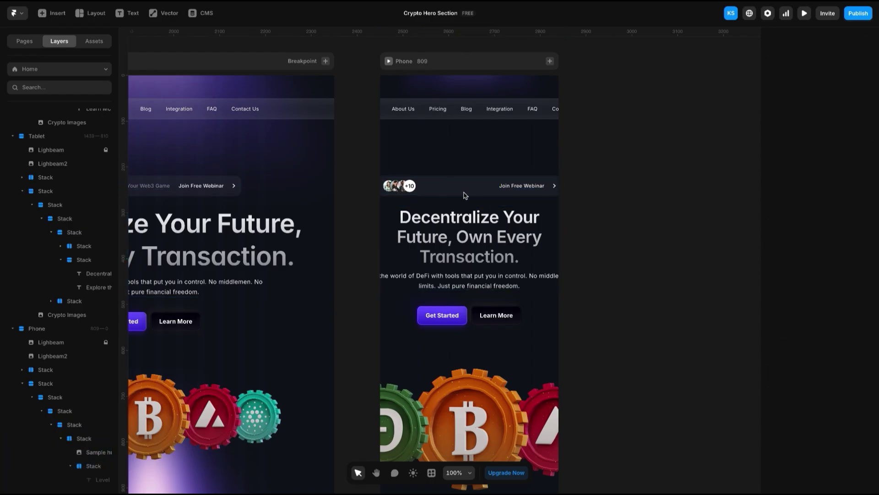
left_click(450, 183)
key("ctrl+shift+h")
left_click(527, 190)
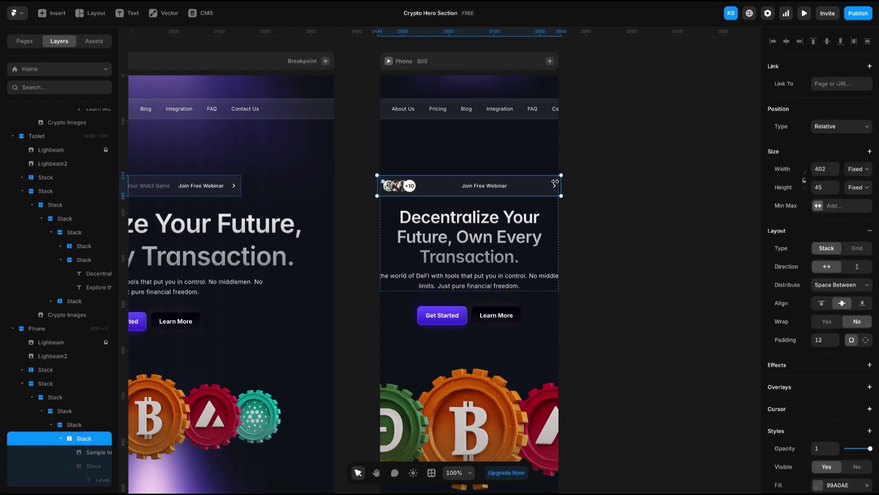
left_click_drag(555, 182, 484, 190)
Set the width of the hero description text in the Phone breakpoint to Fill
left_click(521, 283)
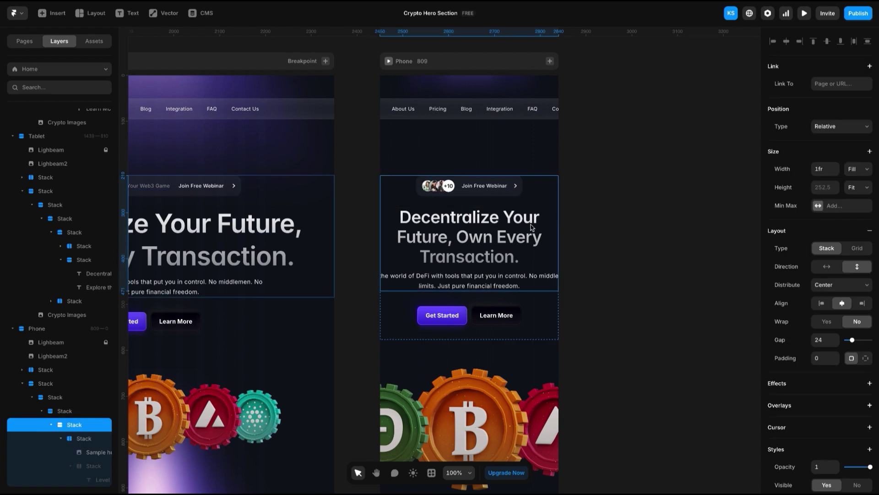
left_click(520, 282)
left_click(852, 169)
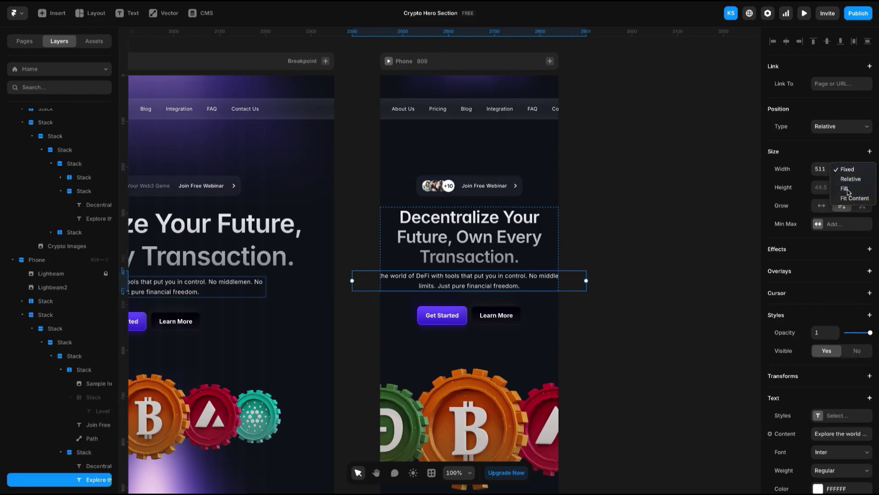
left_click(845, 189)
Give the Phone stack that holds the hero text and buttons a padding of 20
left_click(548, 181)
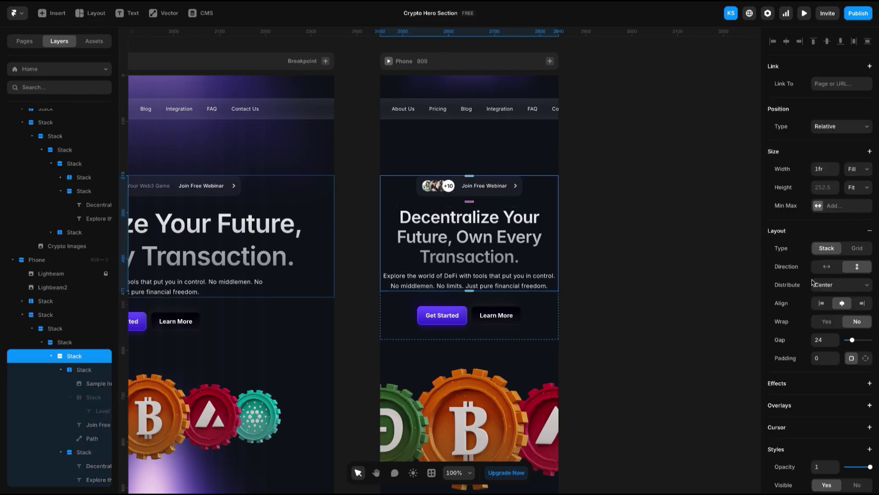
left_click(545, 314)
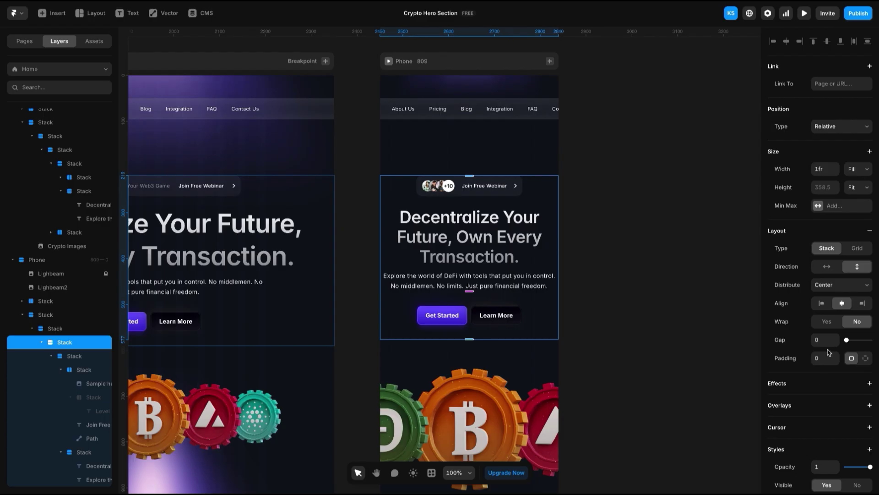
type("20")
left_click(624, 249)
scroll(641, 238, "down", 2)
scroll(641, 238, "left", 3)
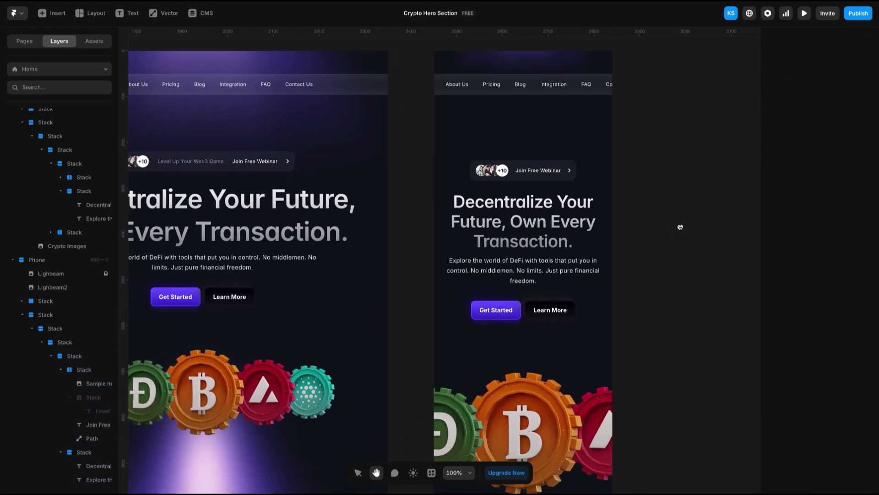
left_click(589, 179)
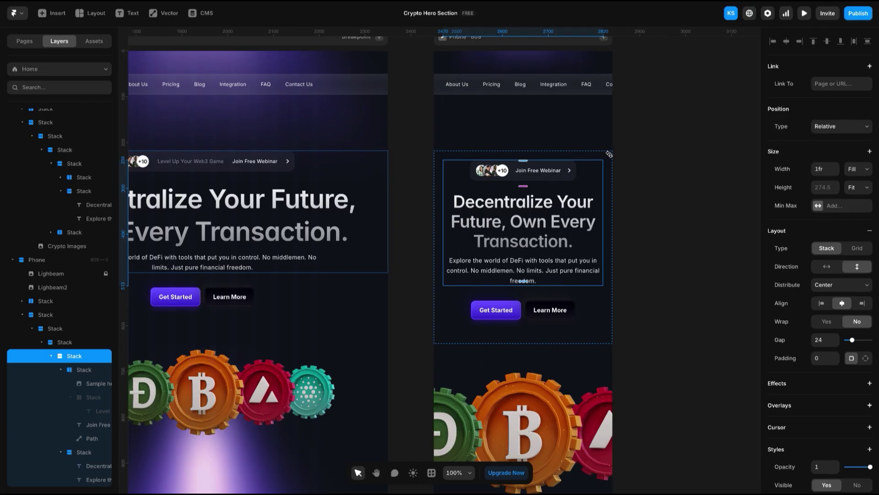
left_click(598, 157)
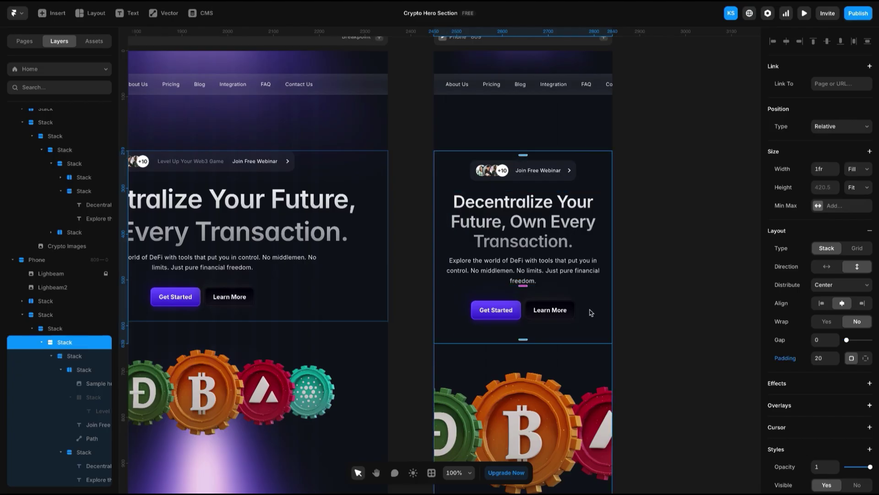
key("Escape")
scroll(572, 171, "down", 5)
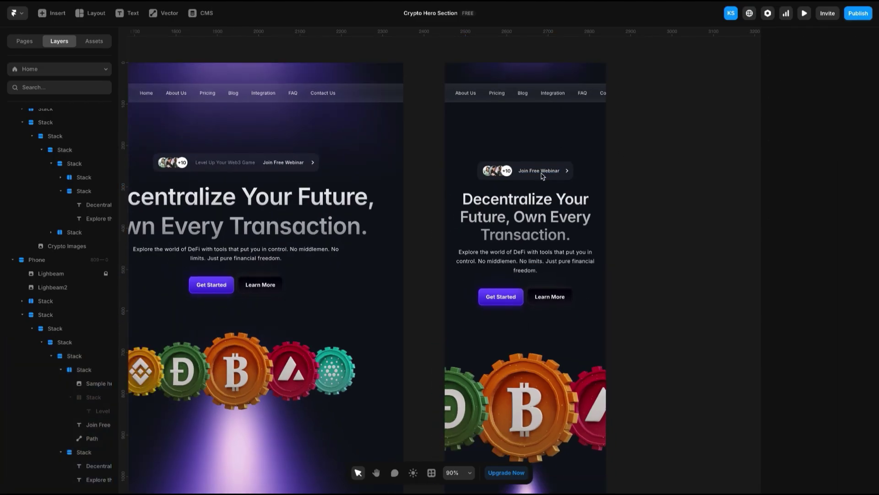
Reduce the Phone breakpoint's layout gap to 34
left_click(572, 171)
left_click_drag(870, 297, 855, 295)
scroll(607, 198, "up", 5)
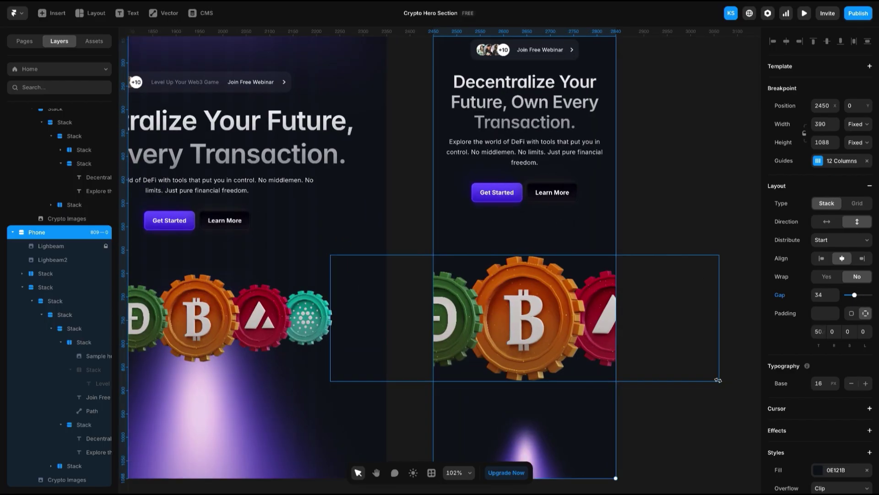
Shrink the Phone's crypto coins image to fit inside the screen width and reduce the stack gap above it to 1
left_click(723, 383)
left_click_drag(718, 381, 575, 307)
scroll(654, 286, "down", 3)
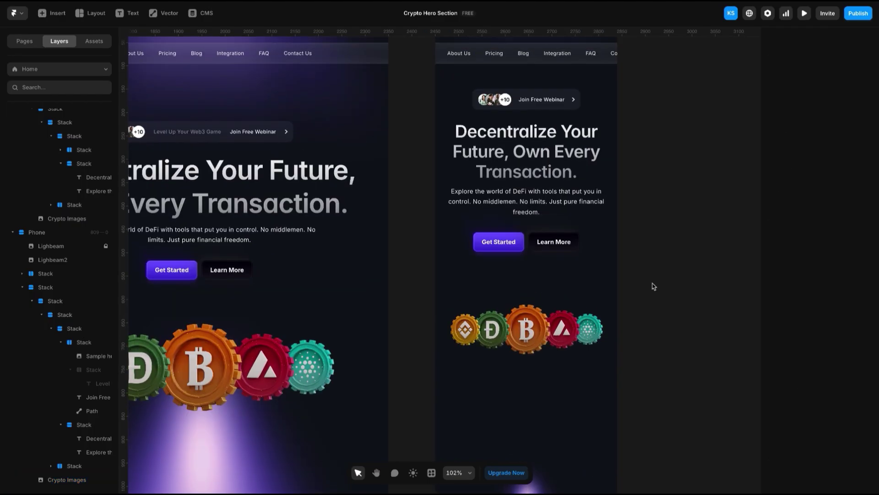
left_click(573, 287)
left_click_drag(565, 290, 566, 273)
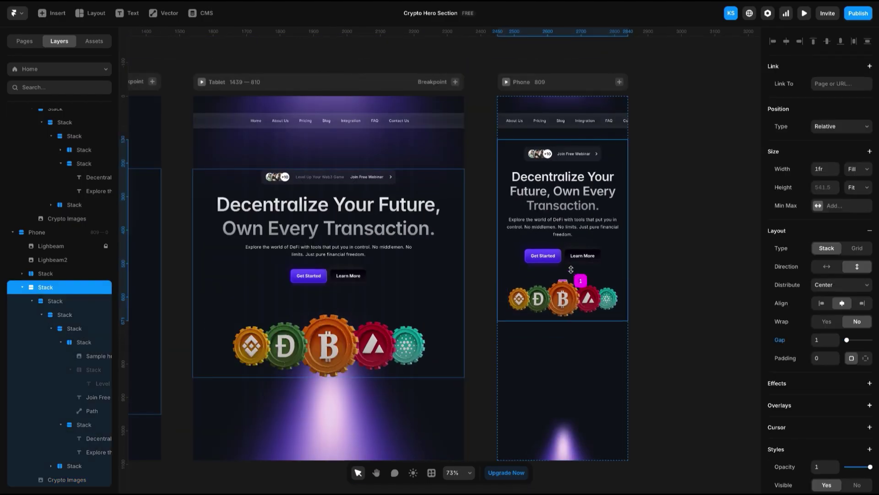
left_click(675, 247)
scroll(677, 257, "right", 2)
Enlarge the Phone's Lighbeam2 image to about 794 × 306 px, centred horizontally and raised so the beam starts behind the coins
left_click(524, 425)
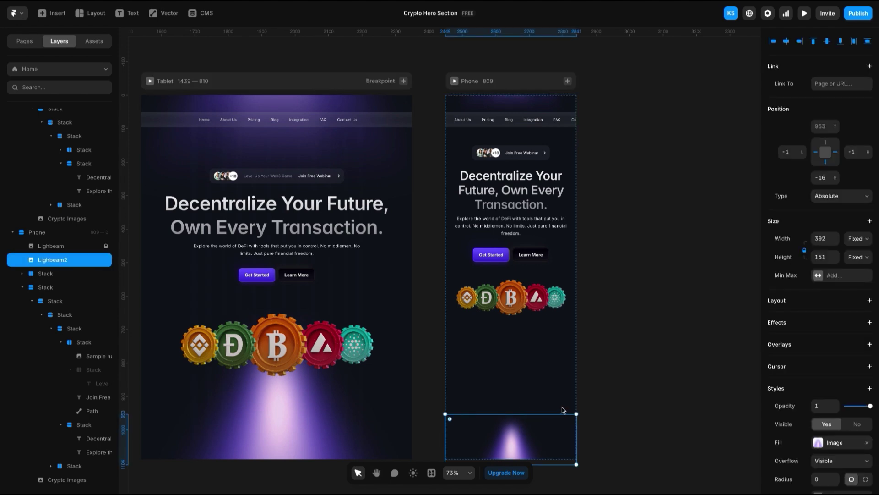
left_click_drag(576, 414, 711, 362)
left_click(786, 42)
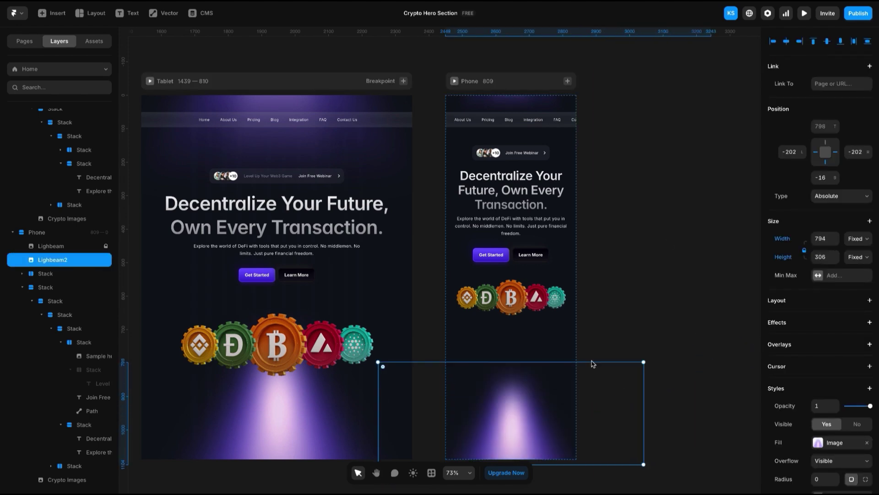
left_click_drag(521, 422, 533, 332)
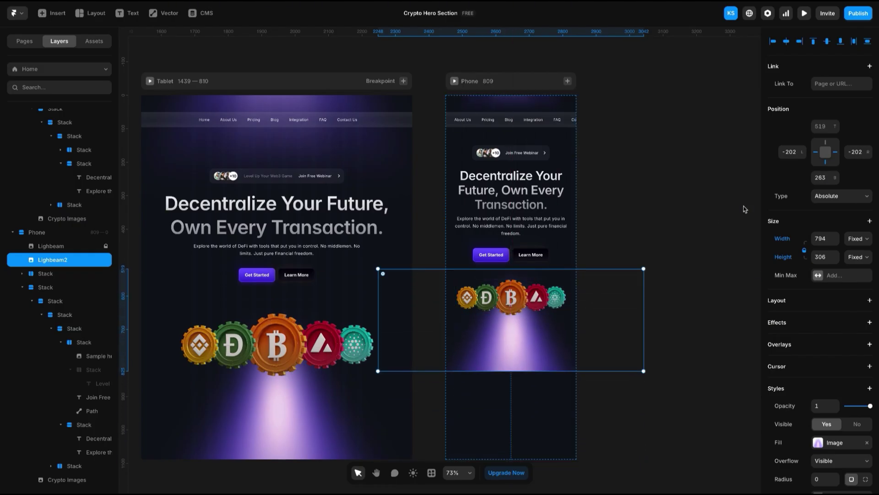
Shorten the Phone breakpoint to about 928 px high and align its Lighbeam2 image with the bottom edge
left_click(485, 81)
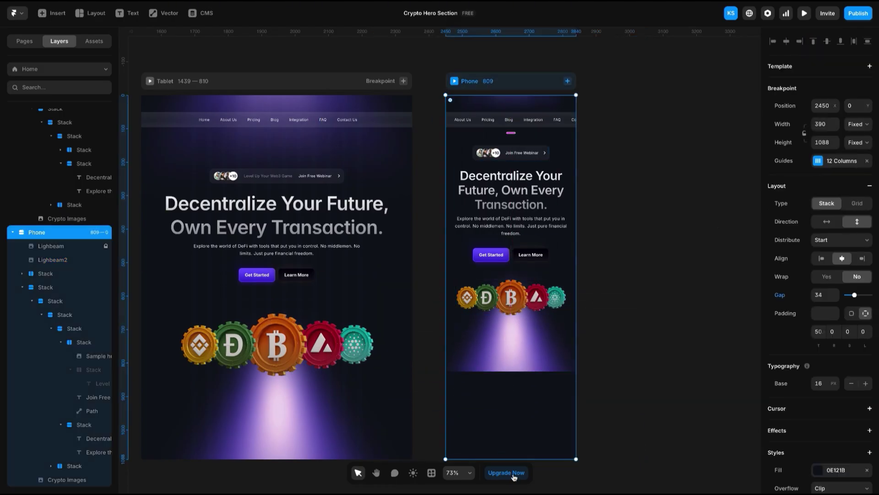
left_click_drag(525, 458, 525, 405)
left_click(546, 316)
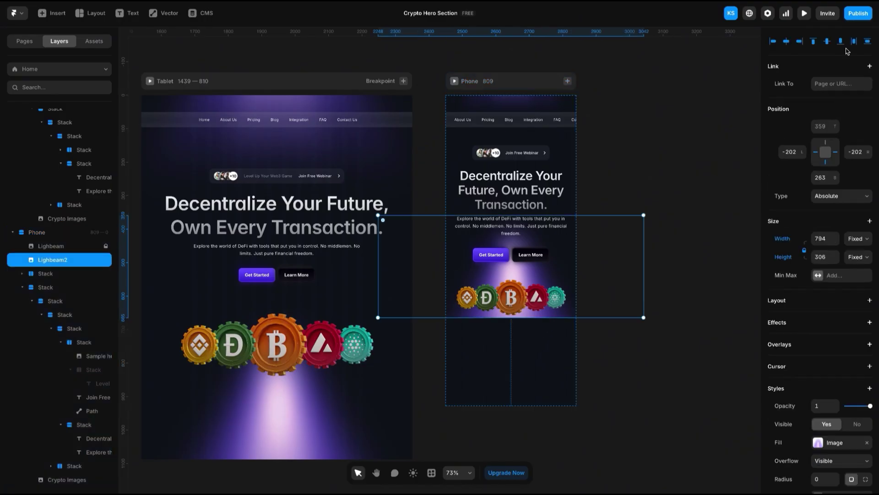
left_click(841, 42)
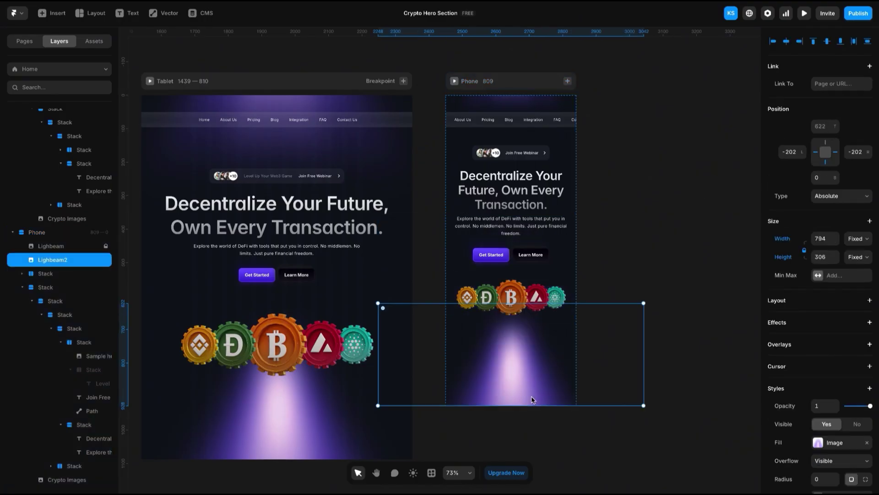
Enlarge the Phone's Lighbeam2 image slightly more and centre it horizontally again
left_click_drag(644, 302, 673, 292)
left_click(786, 42)
left_click(623, 258)
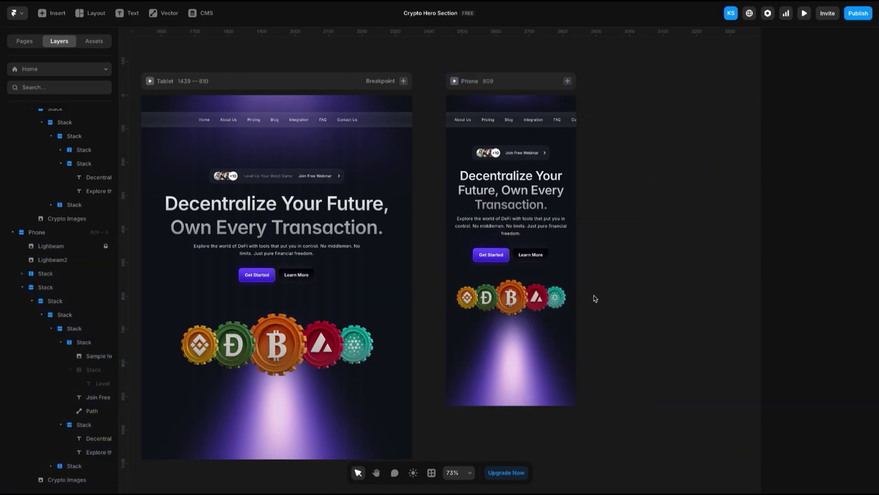
Compare the three breakpoints side by side and preview the Desktop page in fullscreen
scroll(591, 297, "left", 3)
scroll(540, 334, "down", 5)
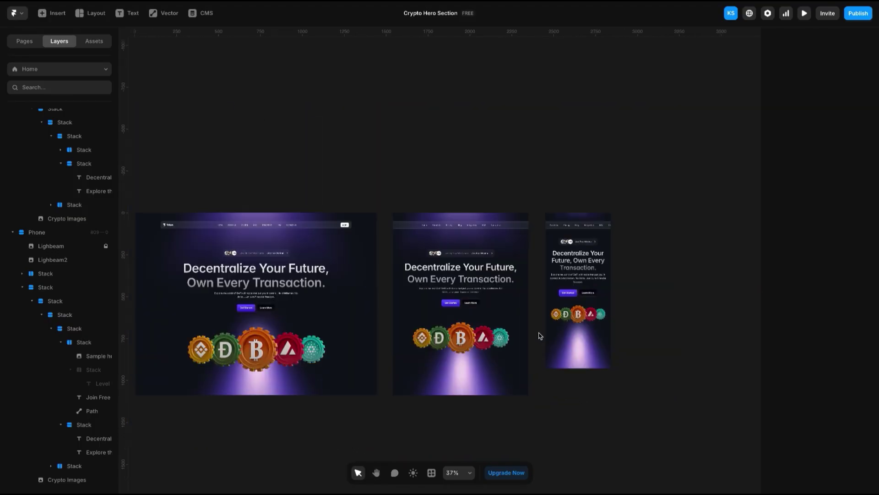
scroll(184, 215, "left", 2)
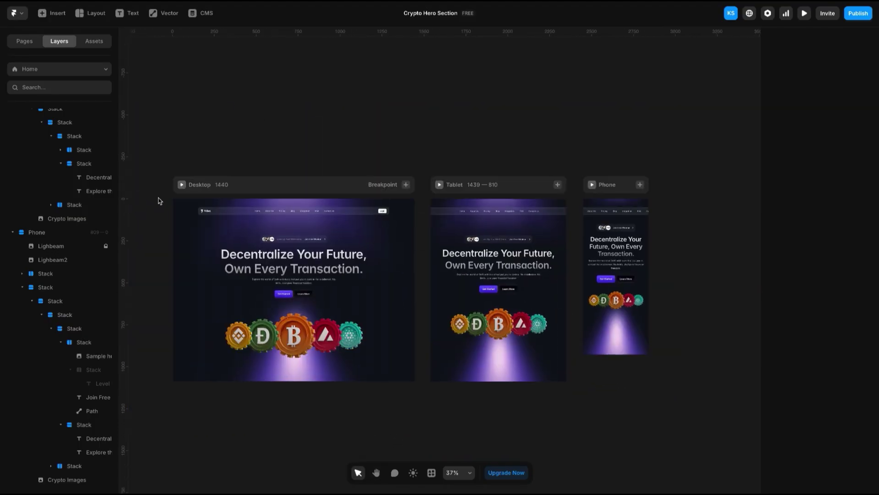
left_click(181, 185)
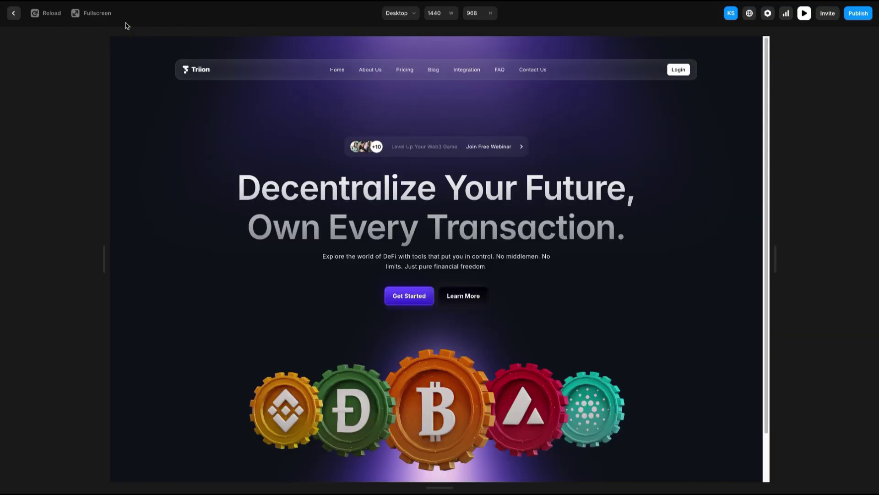
left_click(76, 13)
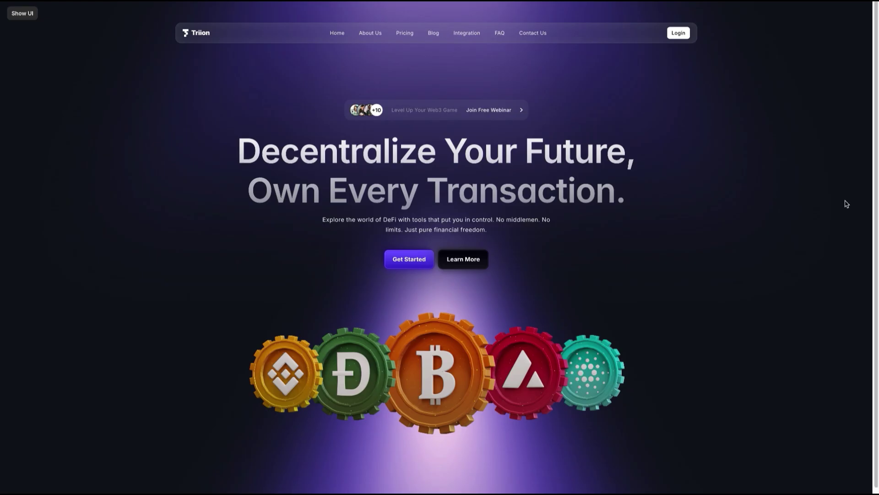
left_click(32, 17)
Preview the Tablet and Phone layouts, widen the preview to check how the page responds, and return to the canvas
left_click(415, 13)
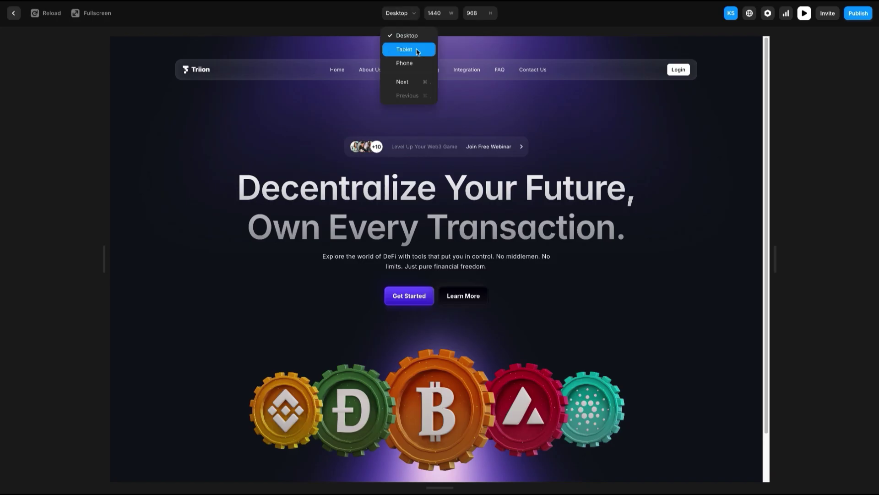
left_click(415, 51)
left_click(414, 13)
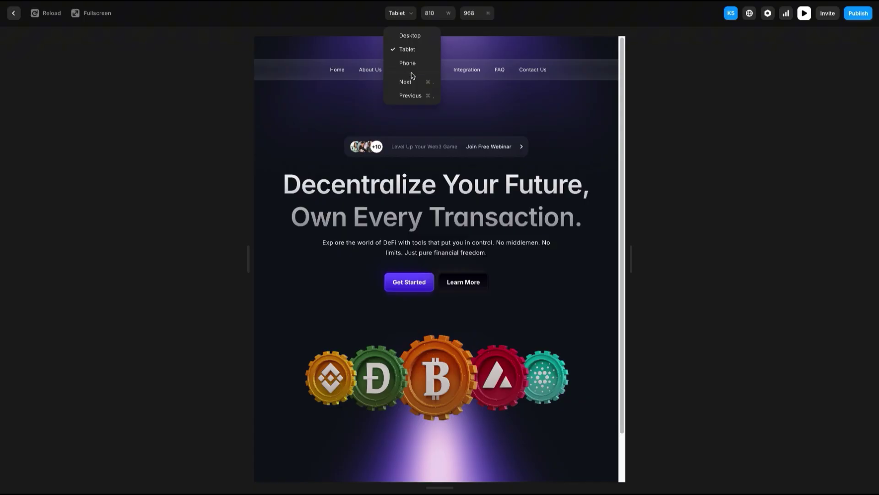
left_click(415, 65)
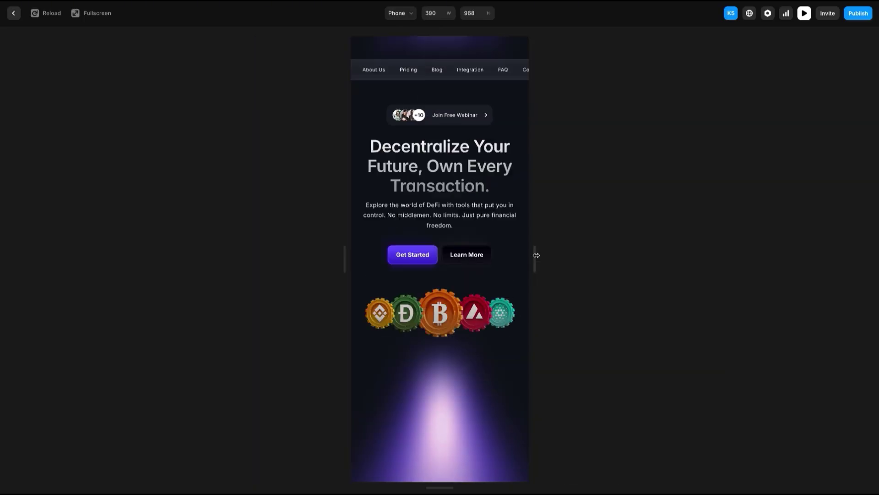
left_click_drag(536, 255, 875, 298)
key("Escape")
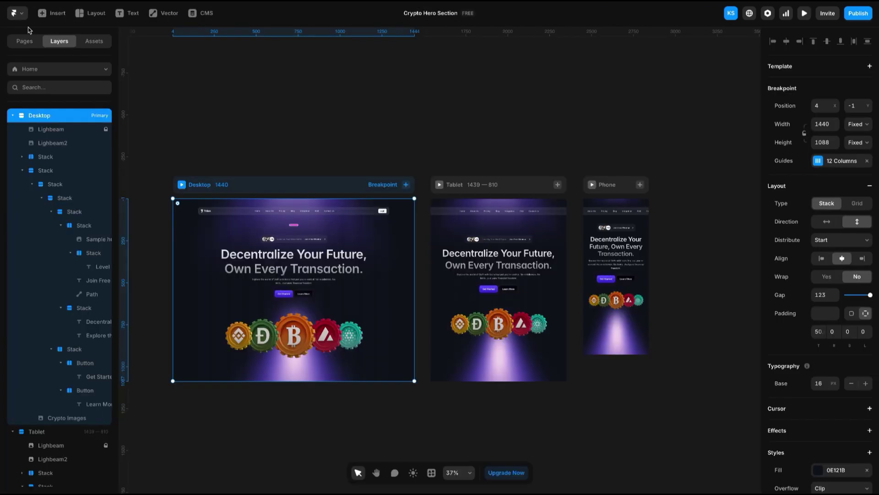
Create a component named "Navigation" from the Desktop navigation bar stack
scroll(569, 218, "up", 5)
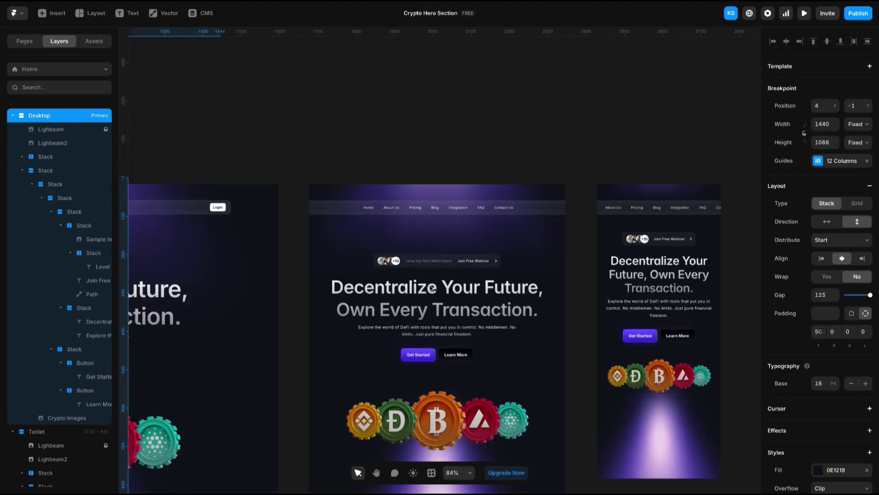
scroll(432, 288, "left", 10)
left_click(495, 173)
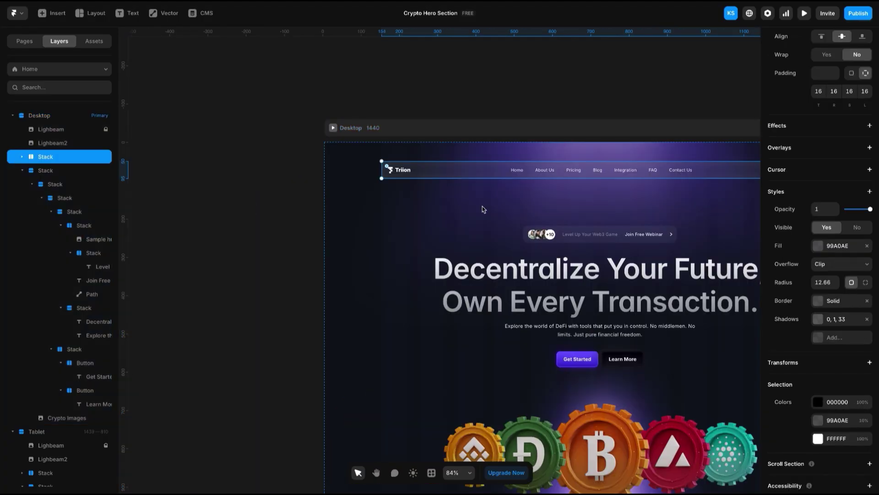
scroll(482, 206, "right", 3)
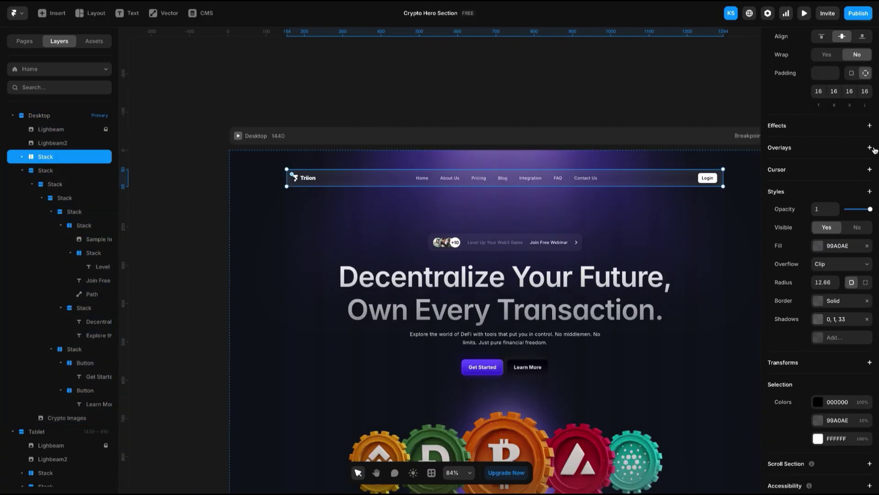
scroll(836, 197, "up", 6)
right_click(621, 184)
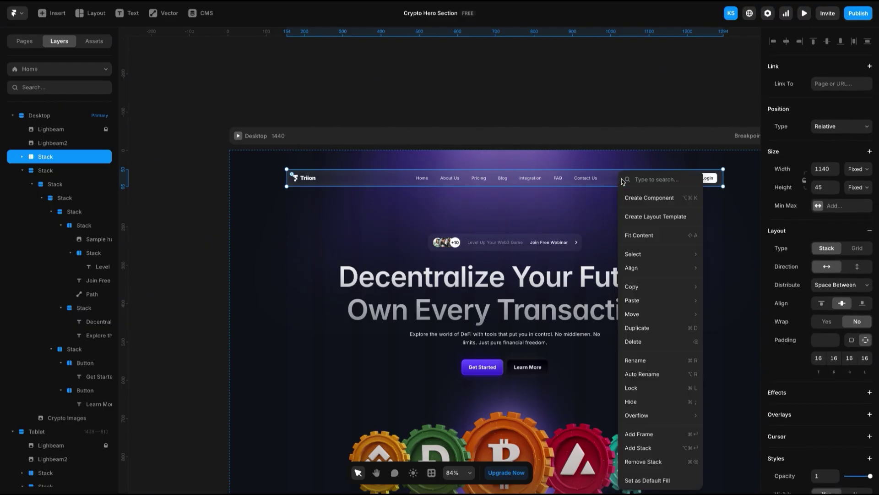
left_click(655, 201)
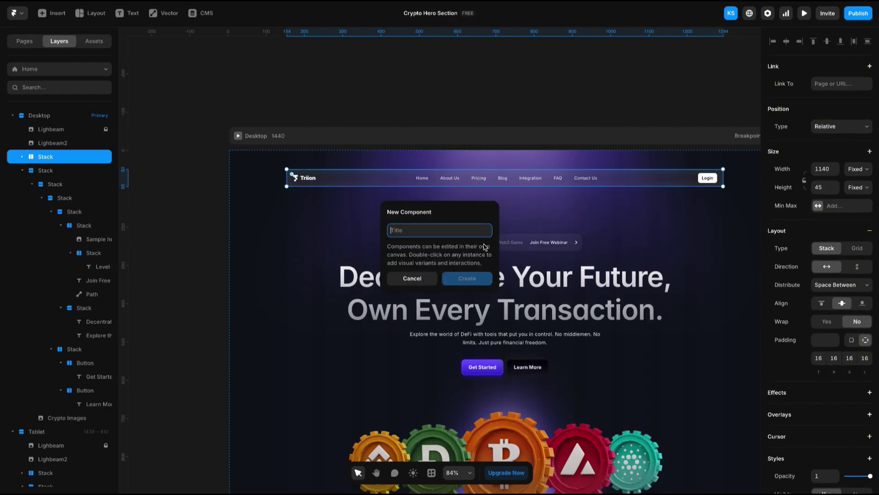
type("Naviga")
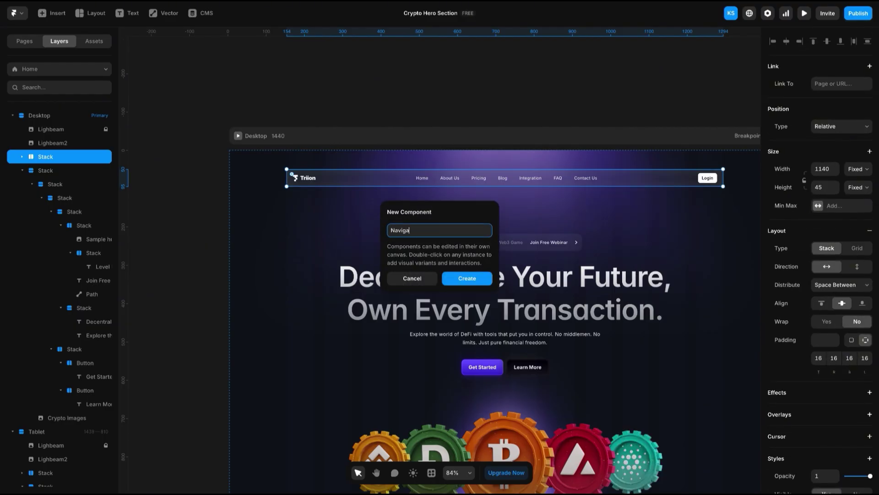
type("tion")
key("Return")
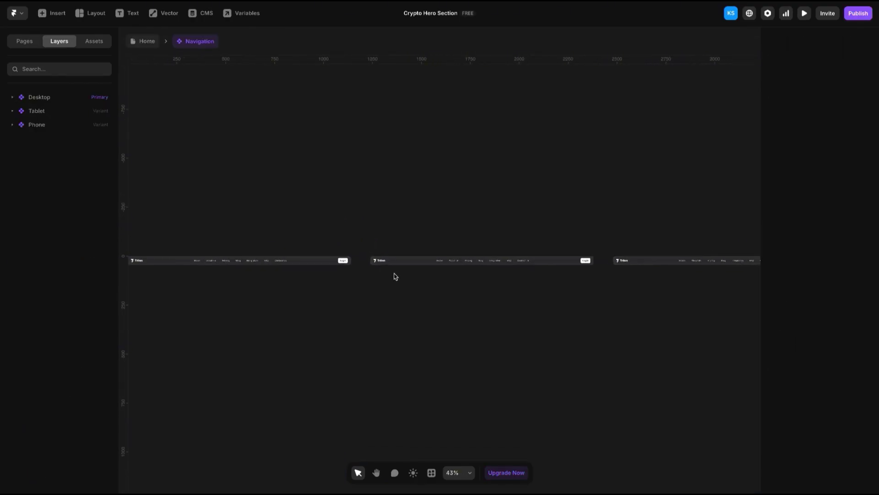
Set the height of the white stack around the menu icon in the Phone navigation variant to Fit Content
scroll(398, 273, "up", 5)
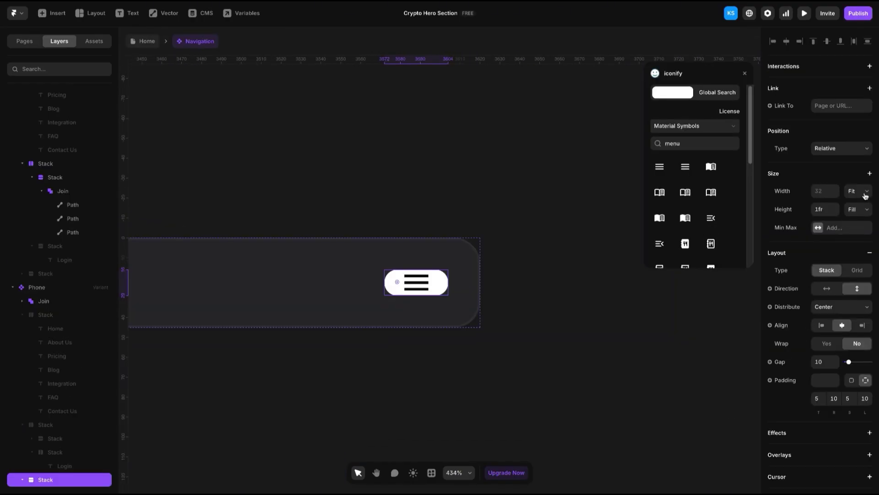
left_click(860, 208)
left_click(853, 220)
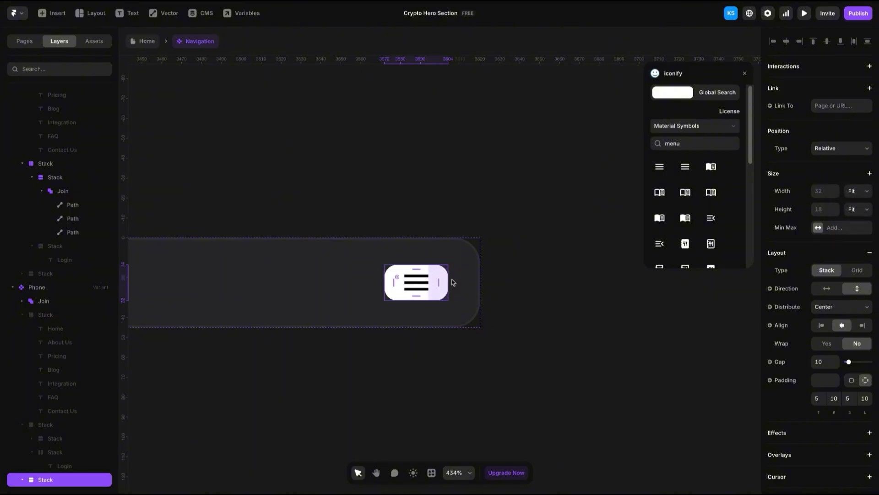
Narrow the Phone variant of the Navigation component to a width of about 271
left_click(460, 283)
scroll(463, 287, "down", 5)
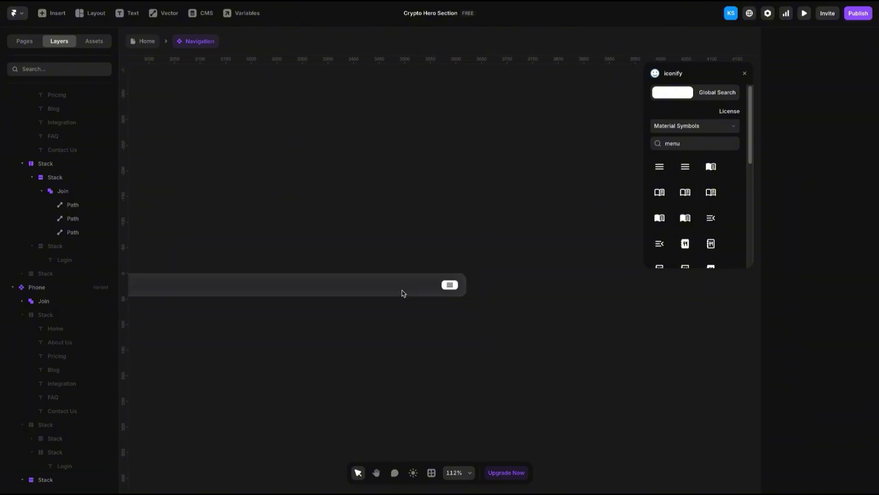
scroll(402, 293, "left", 6)
left_click(156, 277)
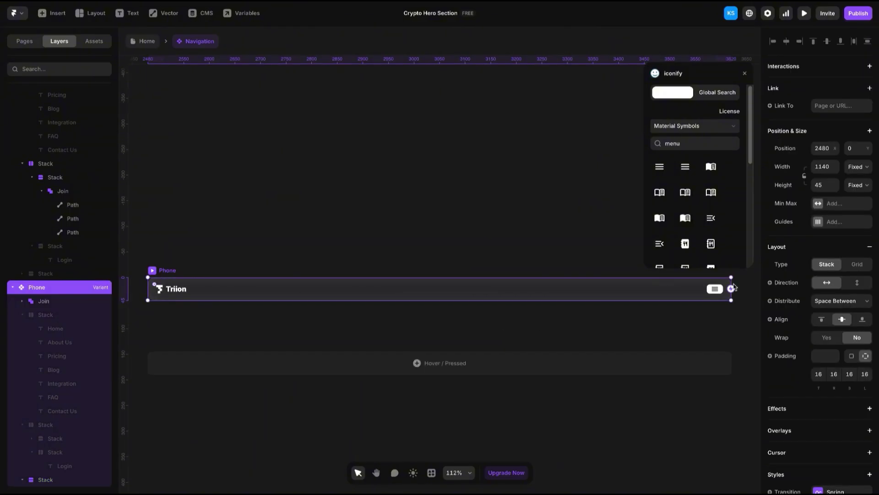
left_click_drag(730, 282, 287, 288)
scroll(324, 318, "left", 10)
scroll(324, 318, "left", 4)
scroll(232, 269, "down", 5)
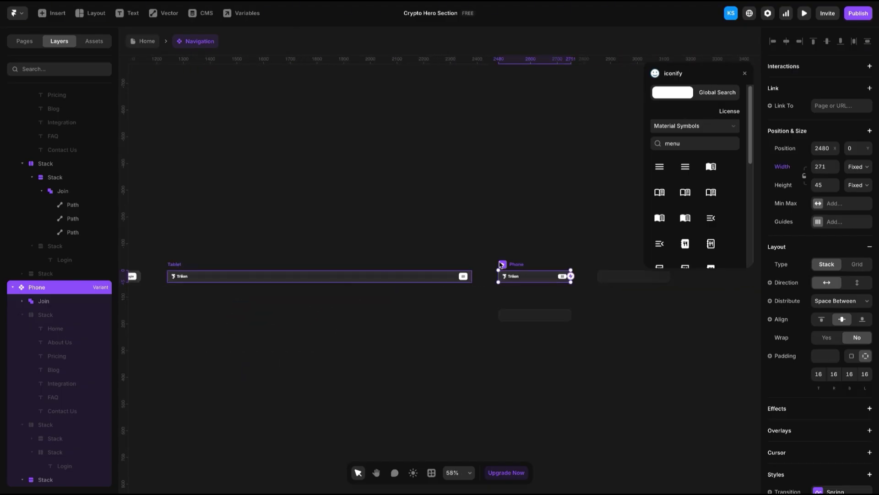
Leave the Navigation component for the Home page and close the Iconify plugin window
left_click(469, 276)
key("Escape")
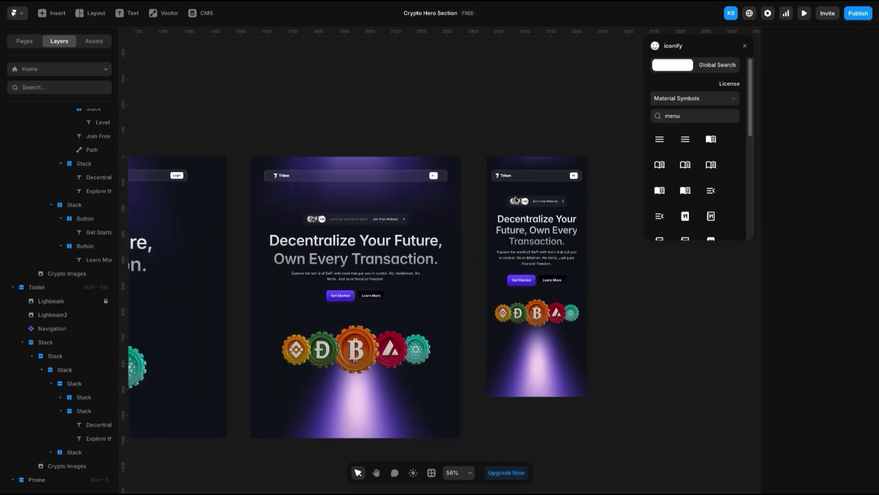
scroll(515, 201, "left", 5)
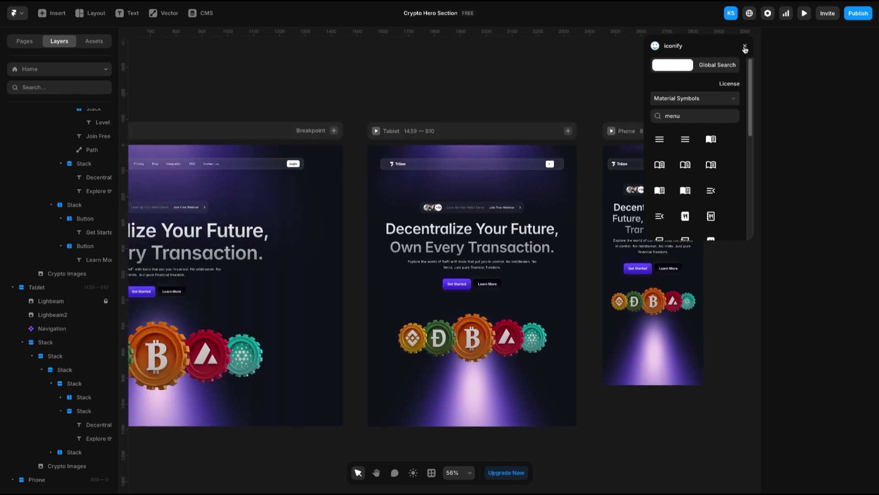
left_click(745, 48)
scroll(160, 129, "left", 4)
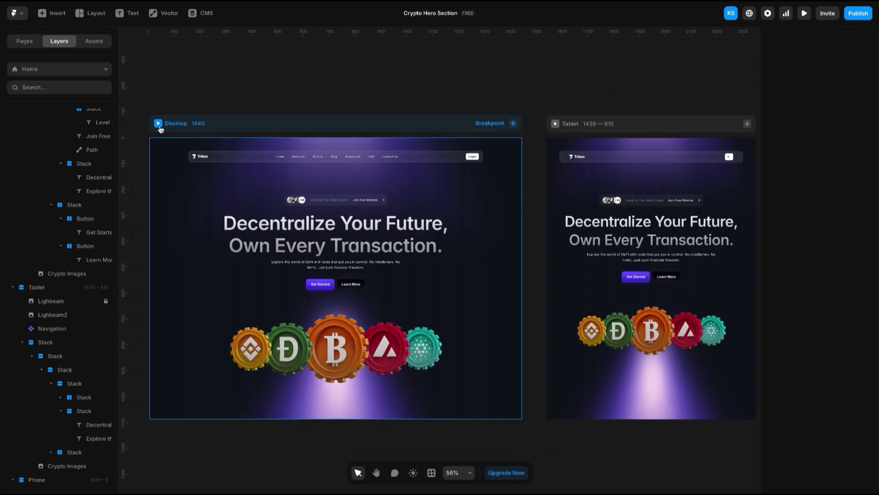
Preview the Desktop, Tablet and Phone layouts, widen the preview to check the navigation bar, and return to the canvas
left_click(159, 124)
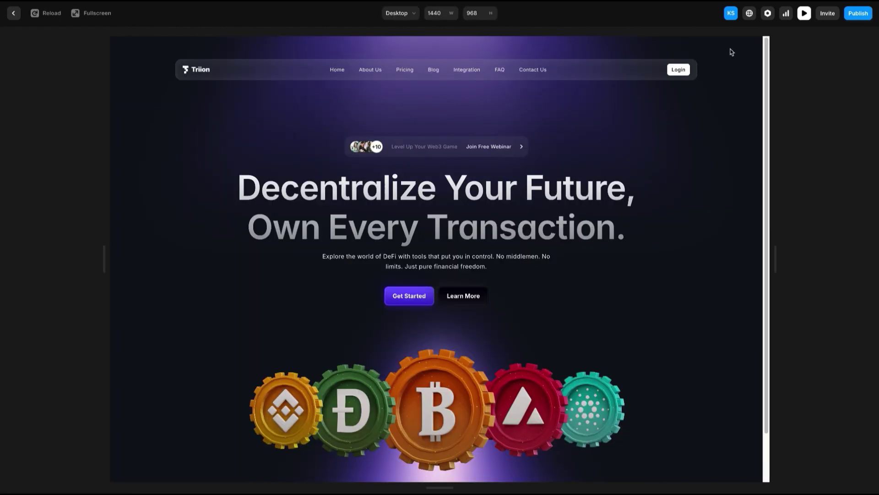
left_click(399, 13)
left_click(409, 49)
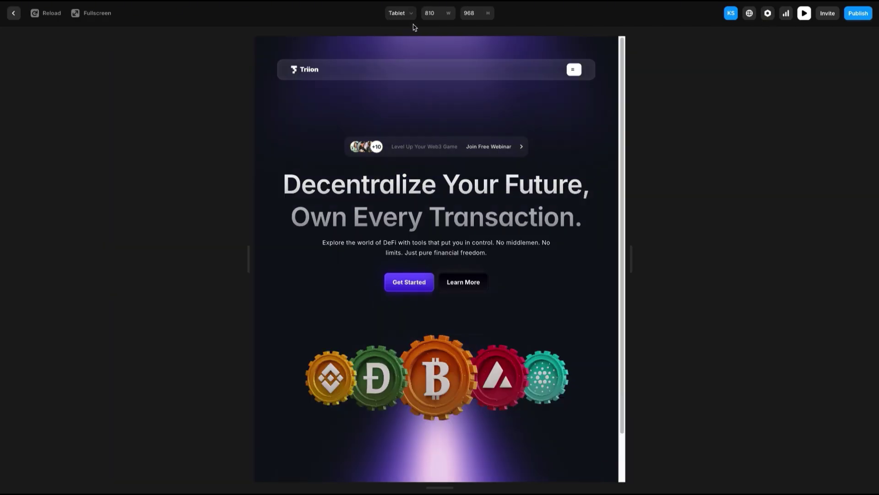
left_click(399, 12)
left_click(408, 61)
left_click_drag(534, 262, 675, 250)
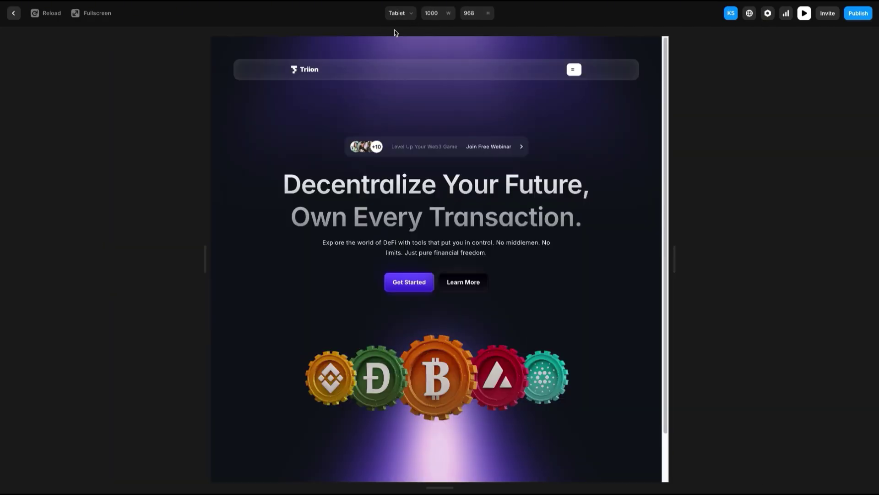
left_click(11, 12)
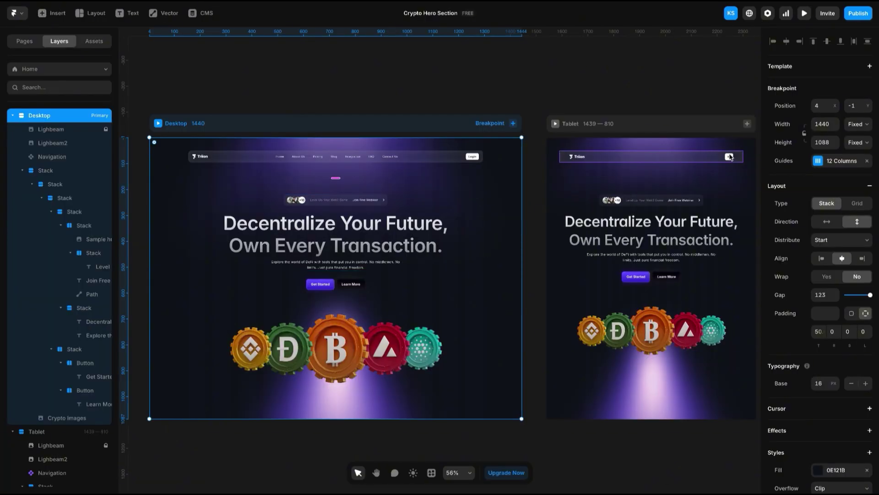
Open the Navigation component, inspect the menu icon and its white stack in the Tablet variant, and return to the Home page
scroll(711, 171, "up", 3)
left_click(707, 160)
left_click(785, 373)
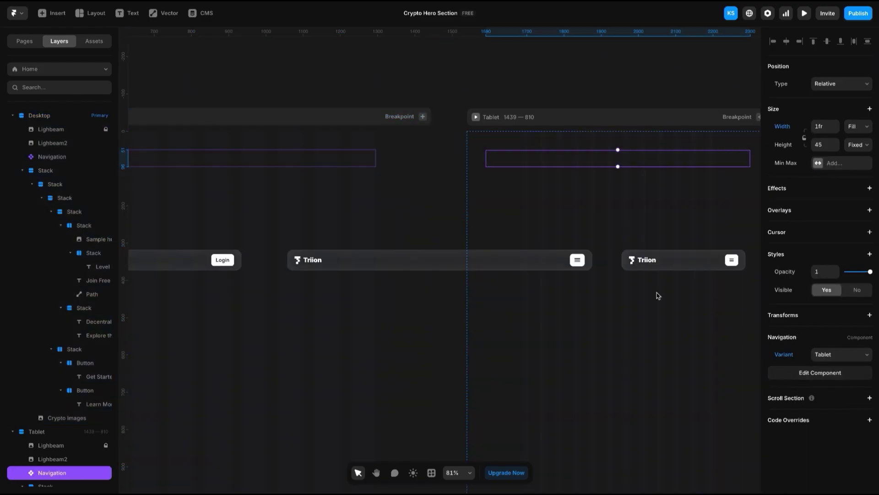
scroll(588, 272, "up", 5)
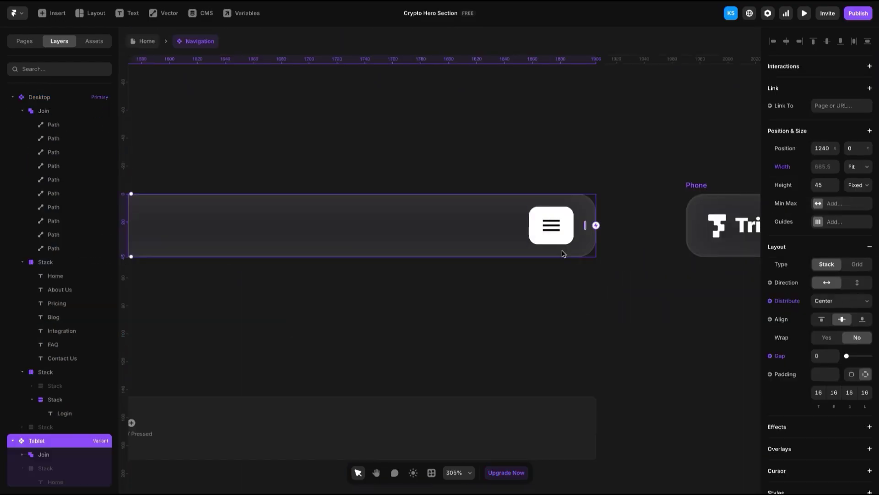
left_click(540, 226)
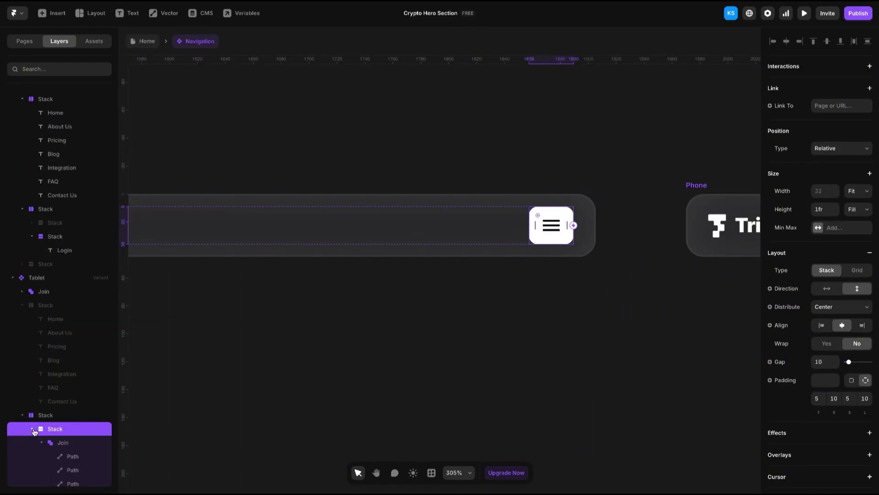
key("ctrl+z")
key("ctrl+shift+z")
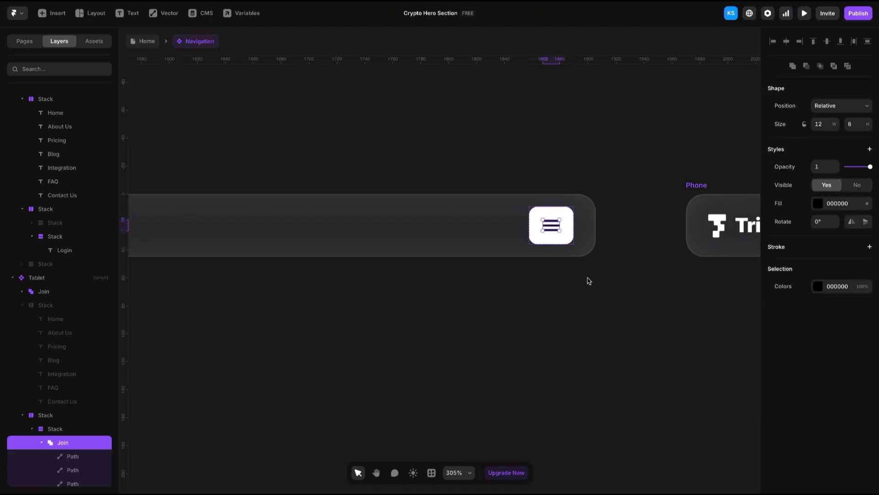
scroll(617, 301, "down", 5)
scroll(358, 178, "up", 3)
scroll(358, 180, "down", 5)
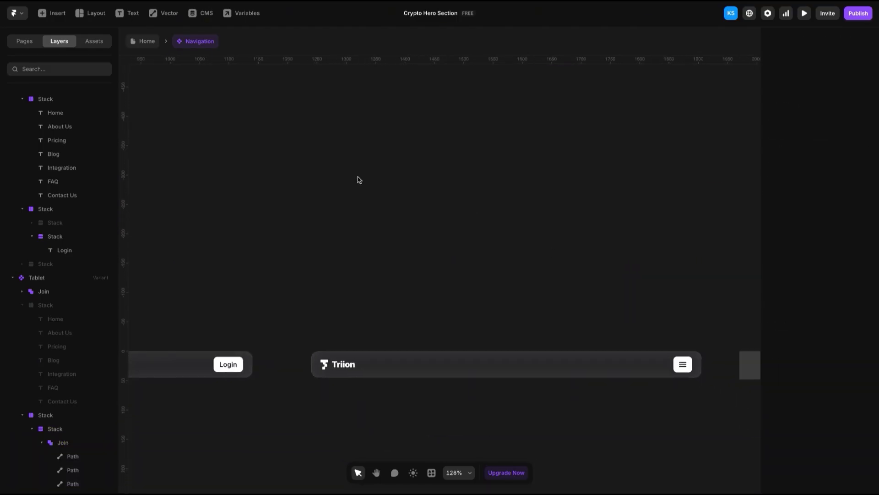
key("Escape")
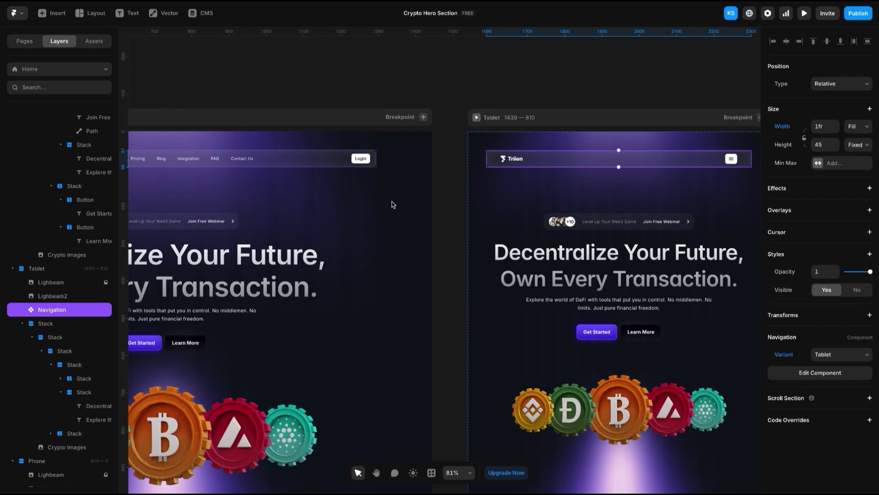
Preview the page again at each breakpoint, stretch the Phone preview out to a width of about 1790, and exit the preview
scroll(392, 202, "down", 5)
scroll(220, 149, "left", 3)
left_click(146, 134)
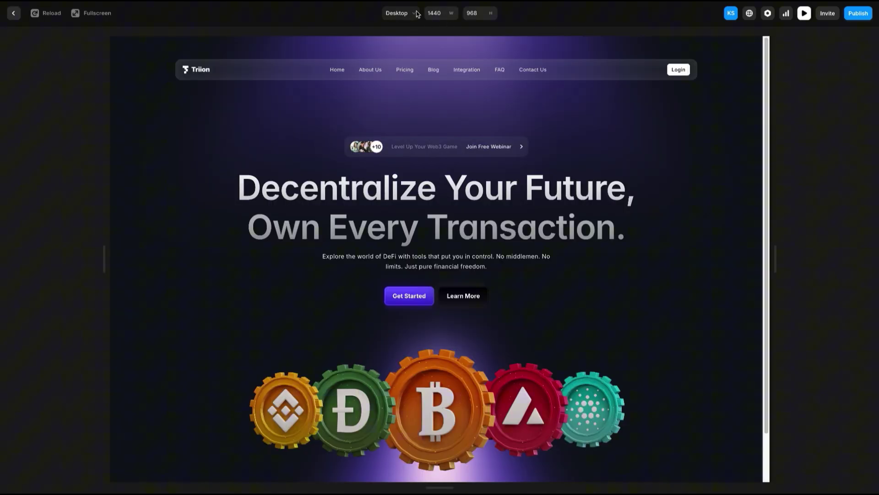
left_click(415, 13)
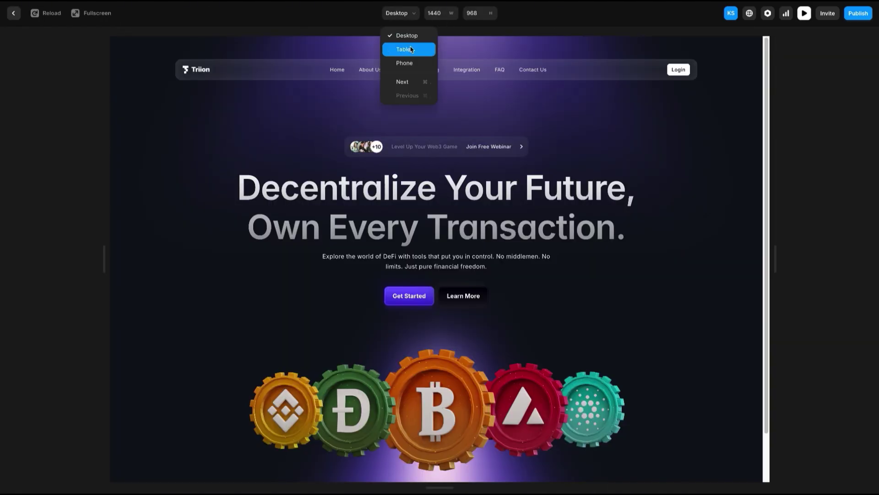
left_click(412, 48)
left_click(398, 13)
left_click(411, 61)
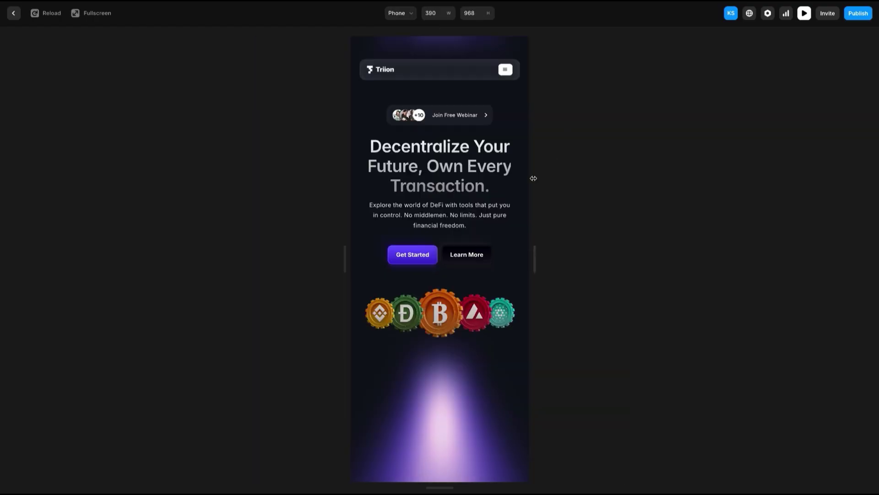
left_click_drag(534, 261, 858, 221)
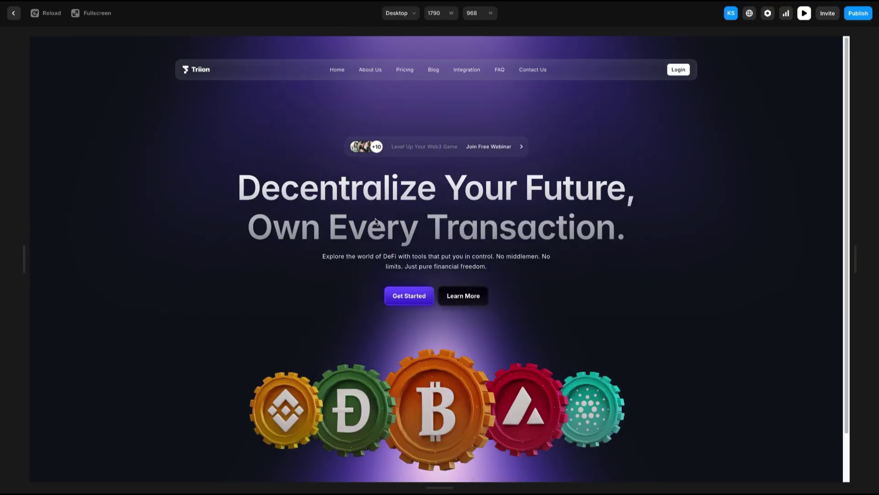
key("Escape")
Select the Navigation instance in the Tablet breakpoint of the Home page
scroll(492, 249, "down", 3)
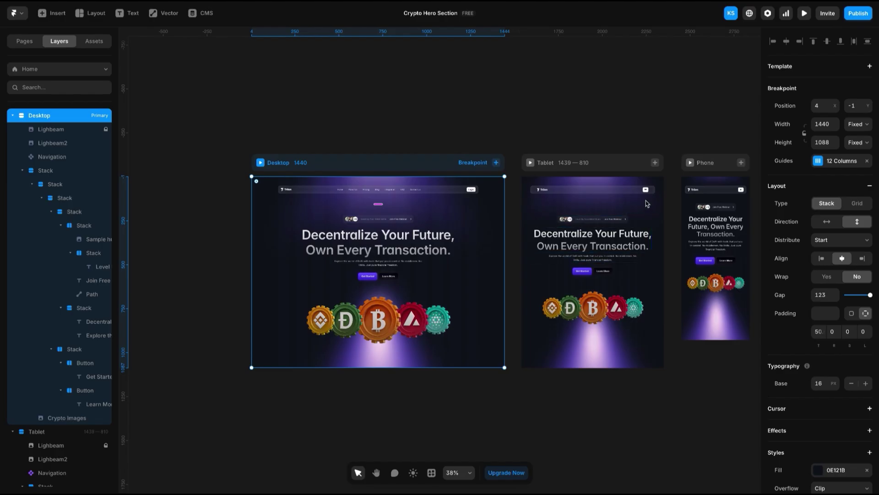
scroll(640, 202, "up", 5)
left_click(586, 177)
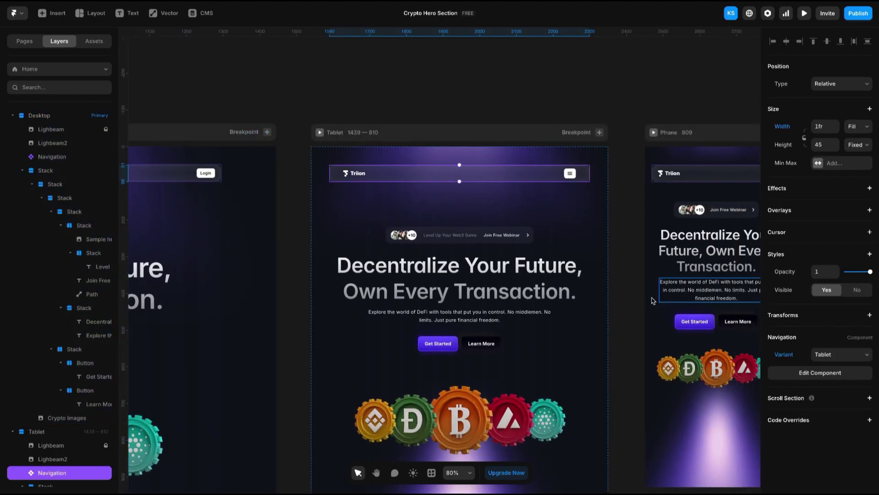